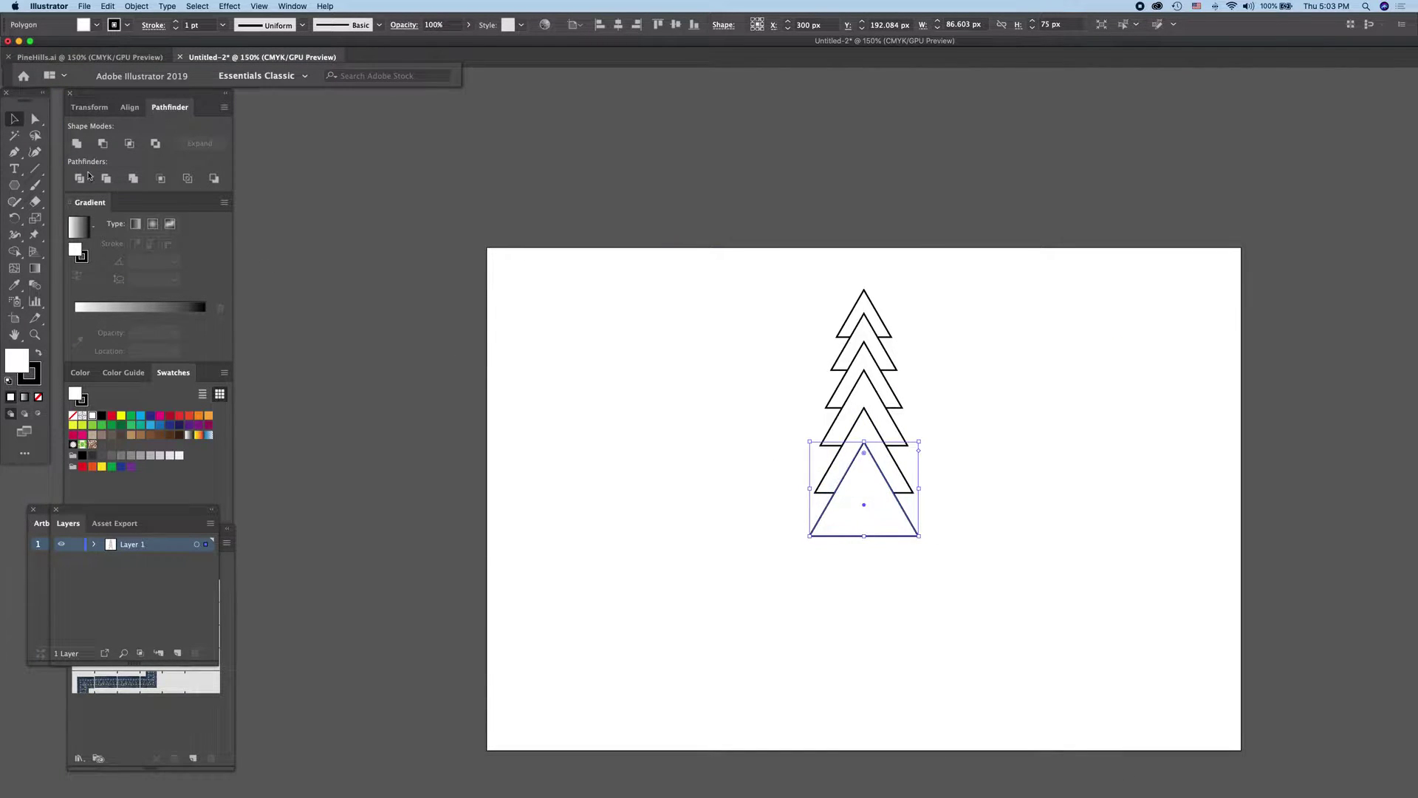
Step: Draw a small test triangle with the Polygon tool, then delete it
click(14, 186)
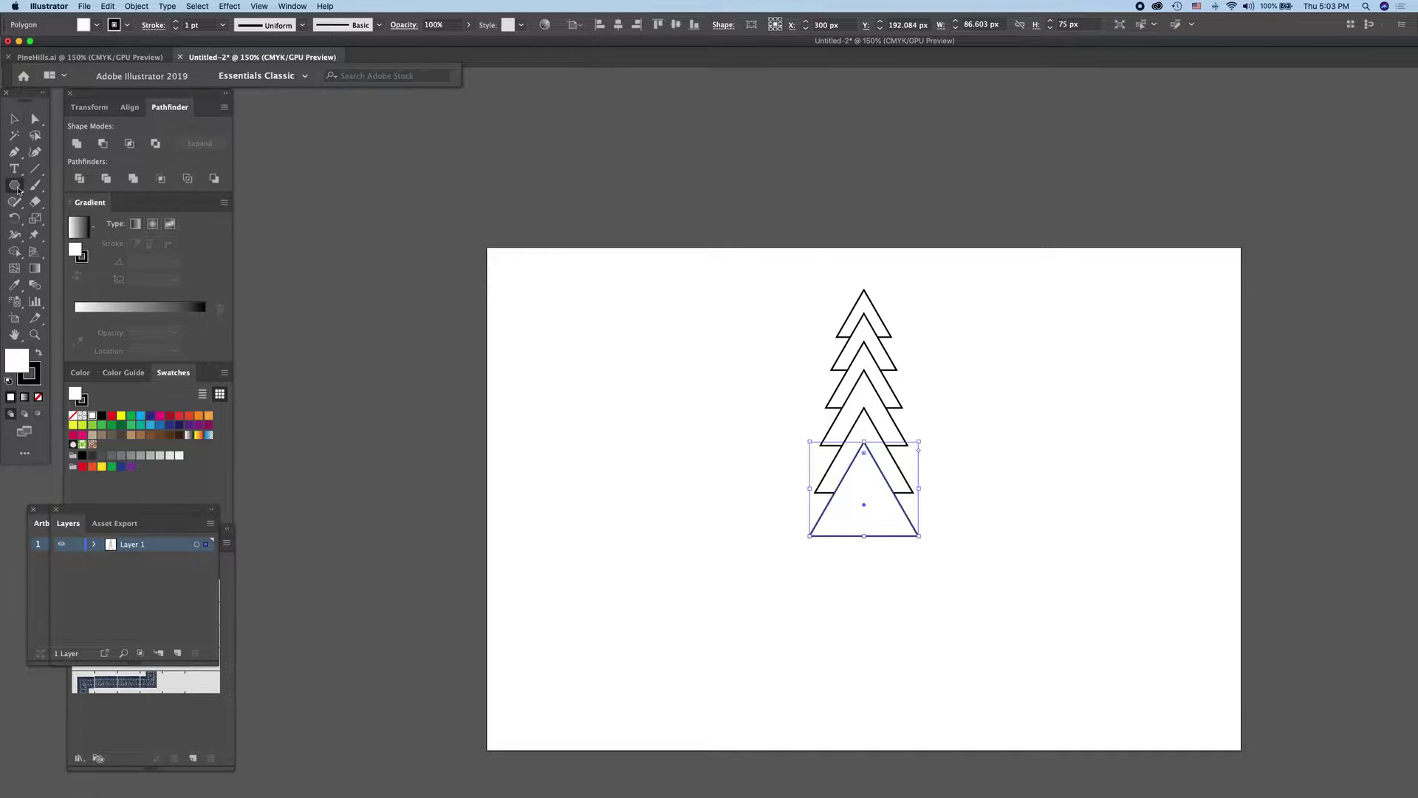
drag(686, 485, 700, 505)
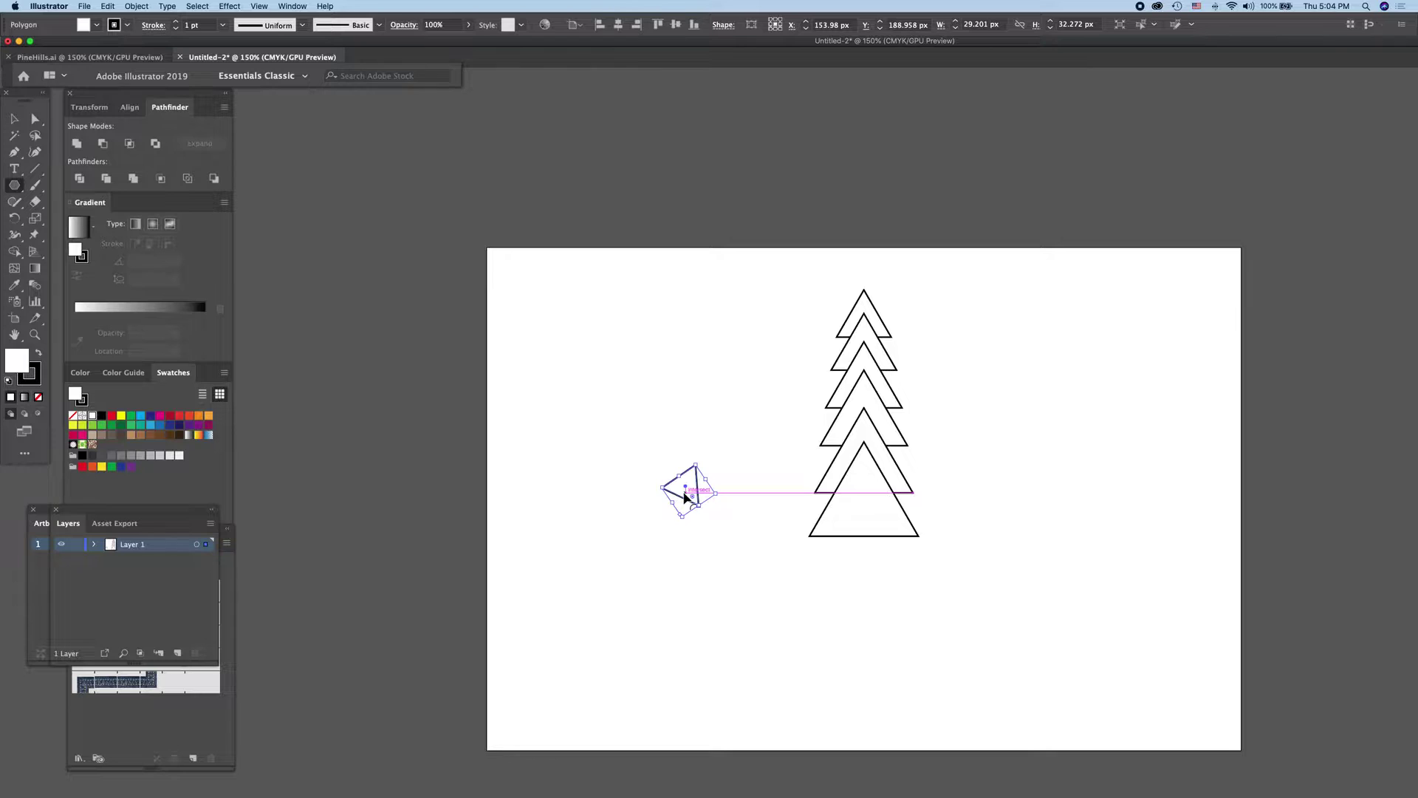
key(Delete)
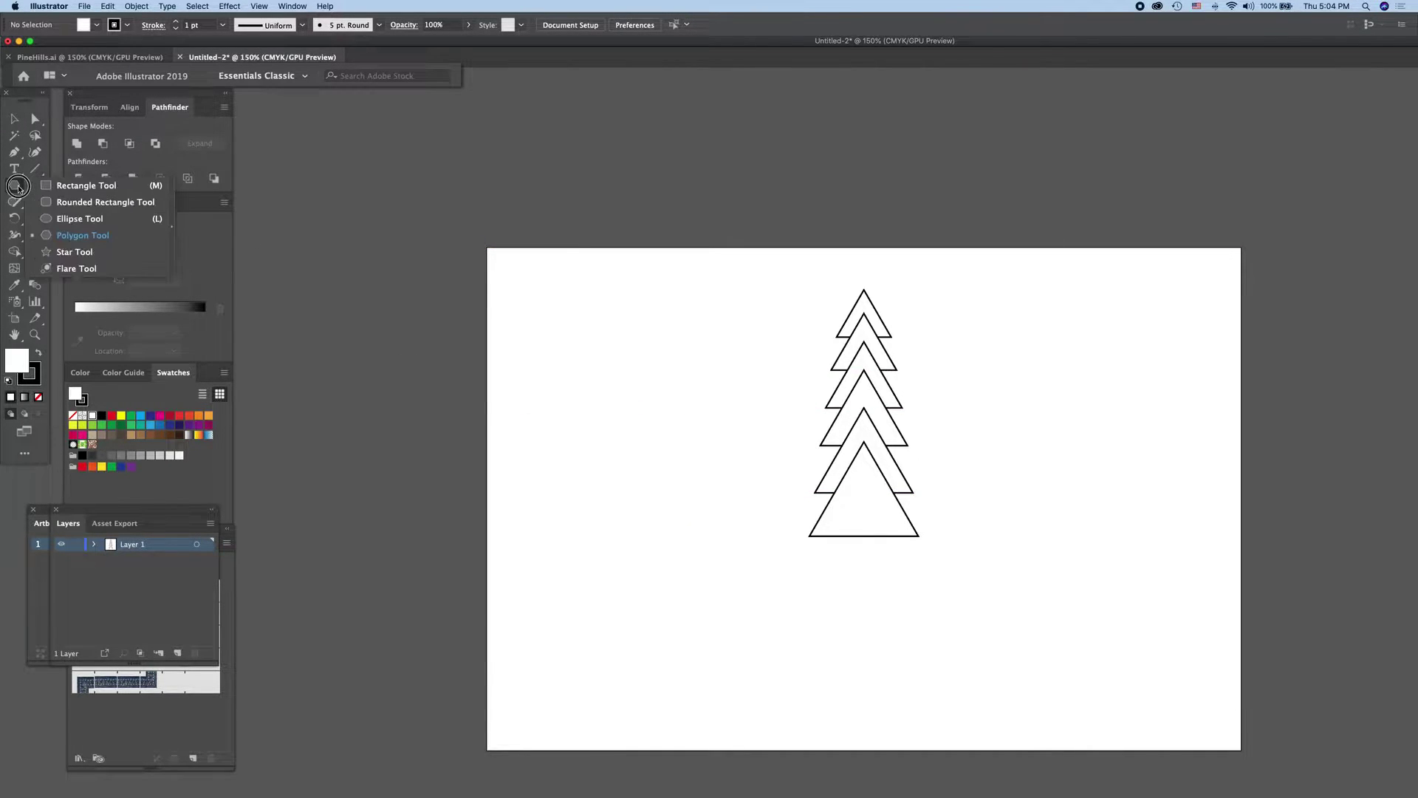
Step: Draw a thin tall rectangle and position it beneath the triangles as the trunk
drag(14, 185, 137, 187)
drag(592, 399, 601, 537)
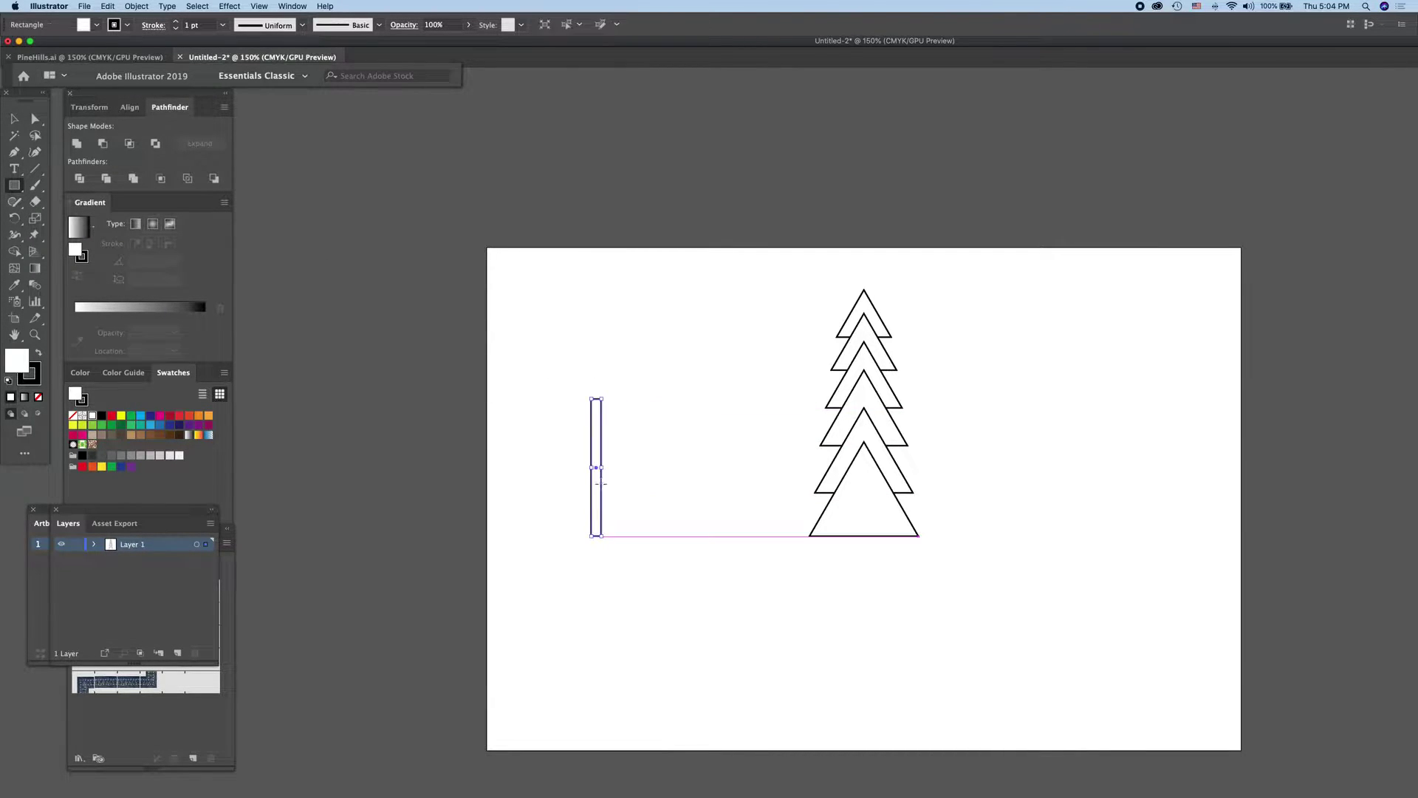
mouse_move(598, 470)
mouse_down()
mouse_move(886, 578)
mouse_move(864, 569)
mouse_up()
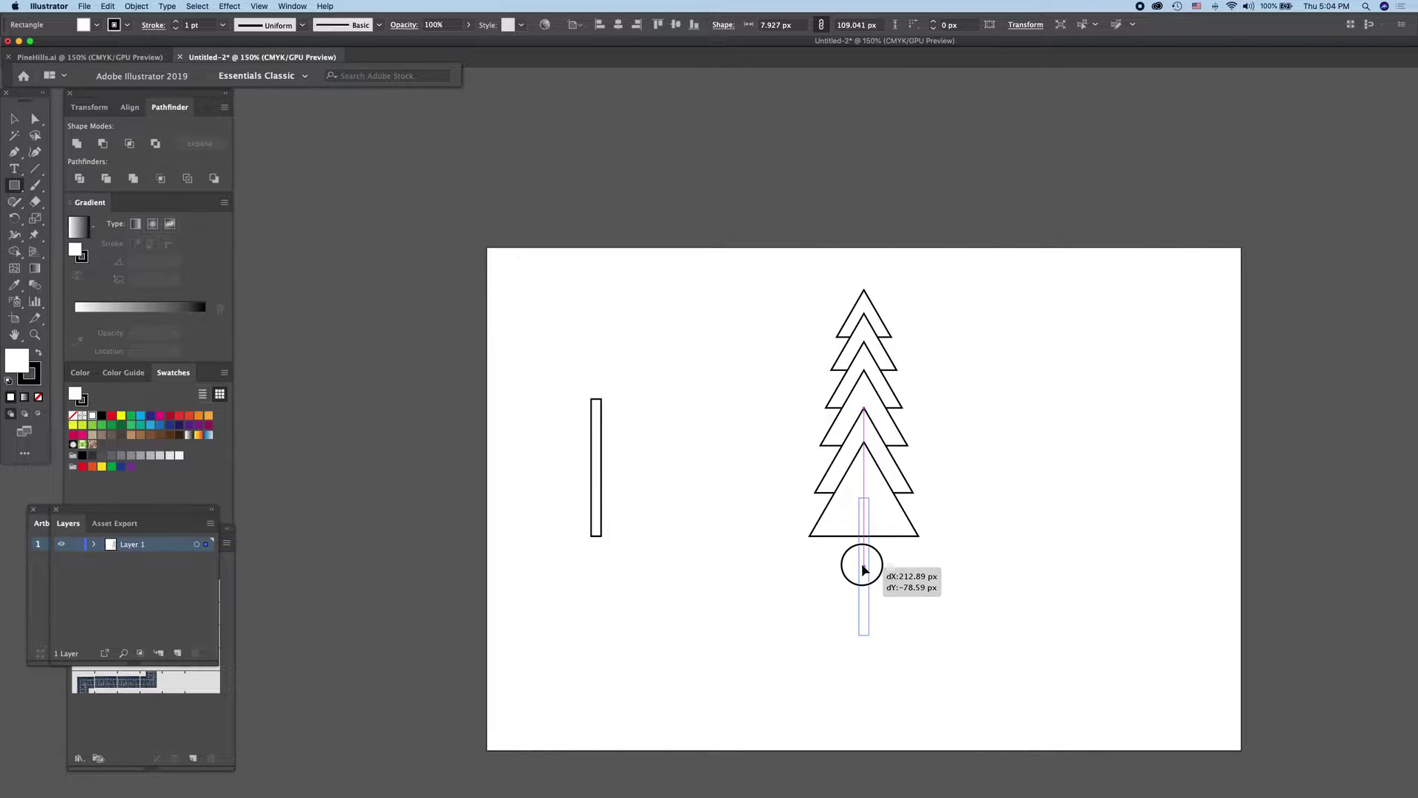
drag(863, 569, 864, 567)
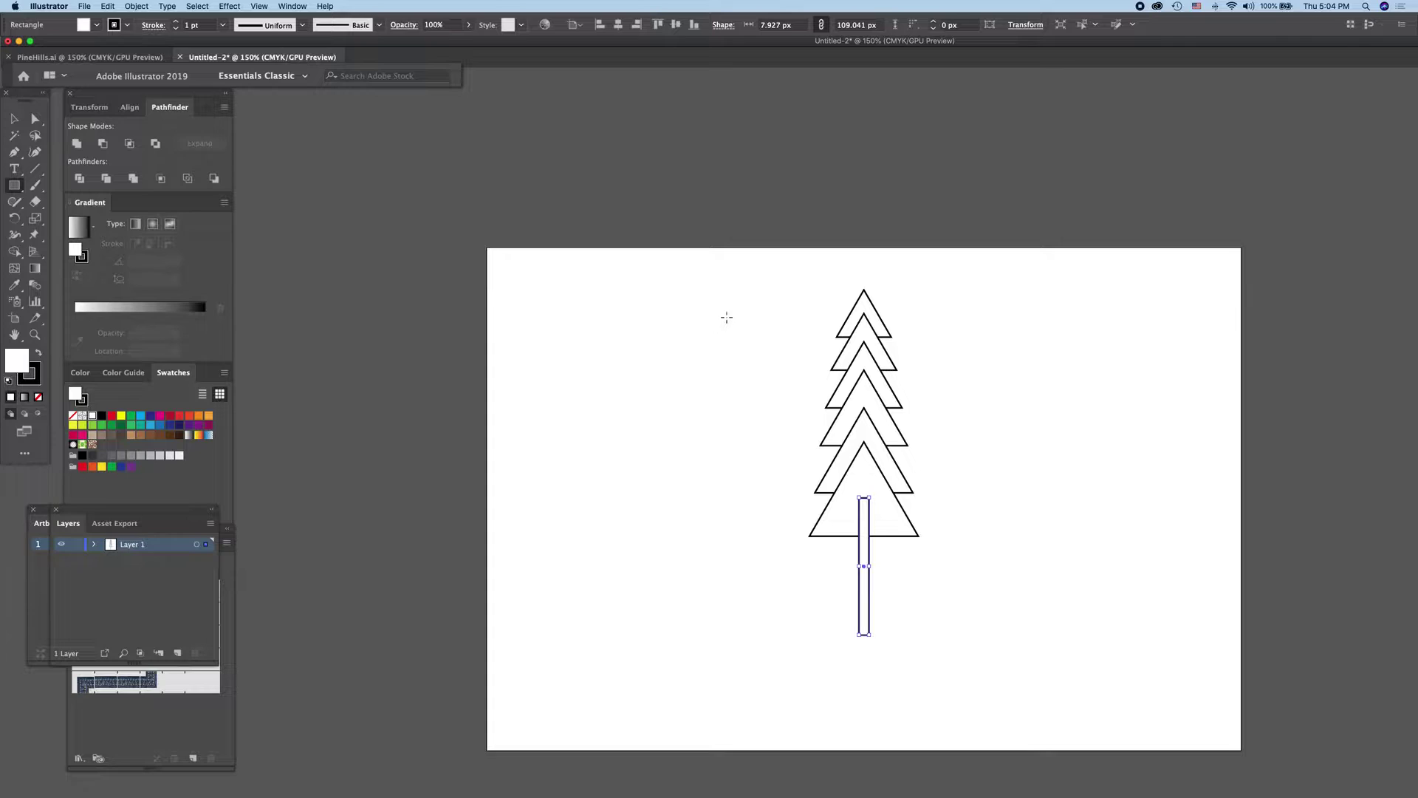
Step: Select all triangles and the trunk, group them, and Unite them in Pathfinder
key(ctrl+a)
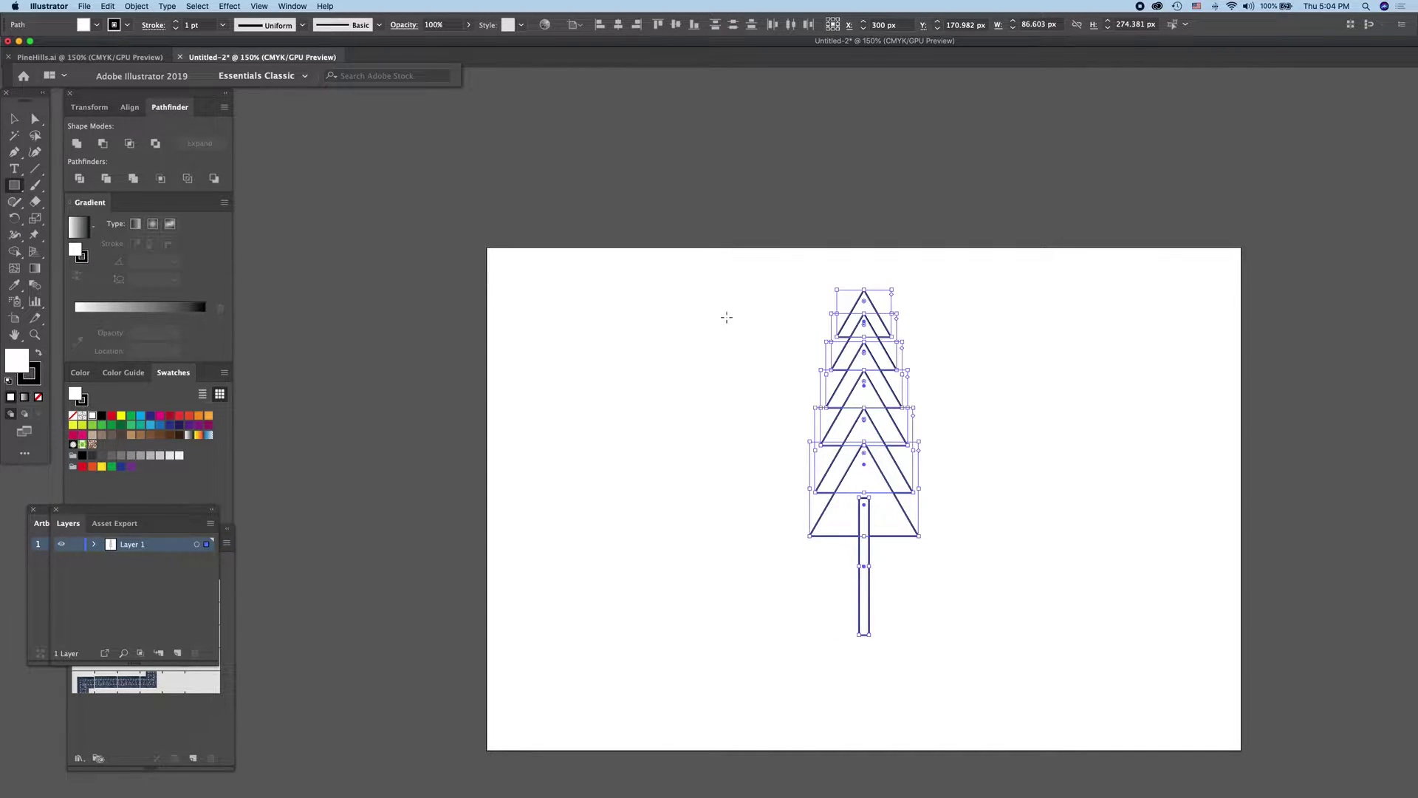
key(ctrl+g)
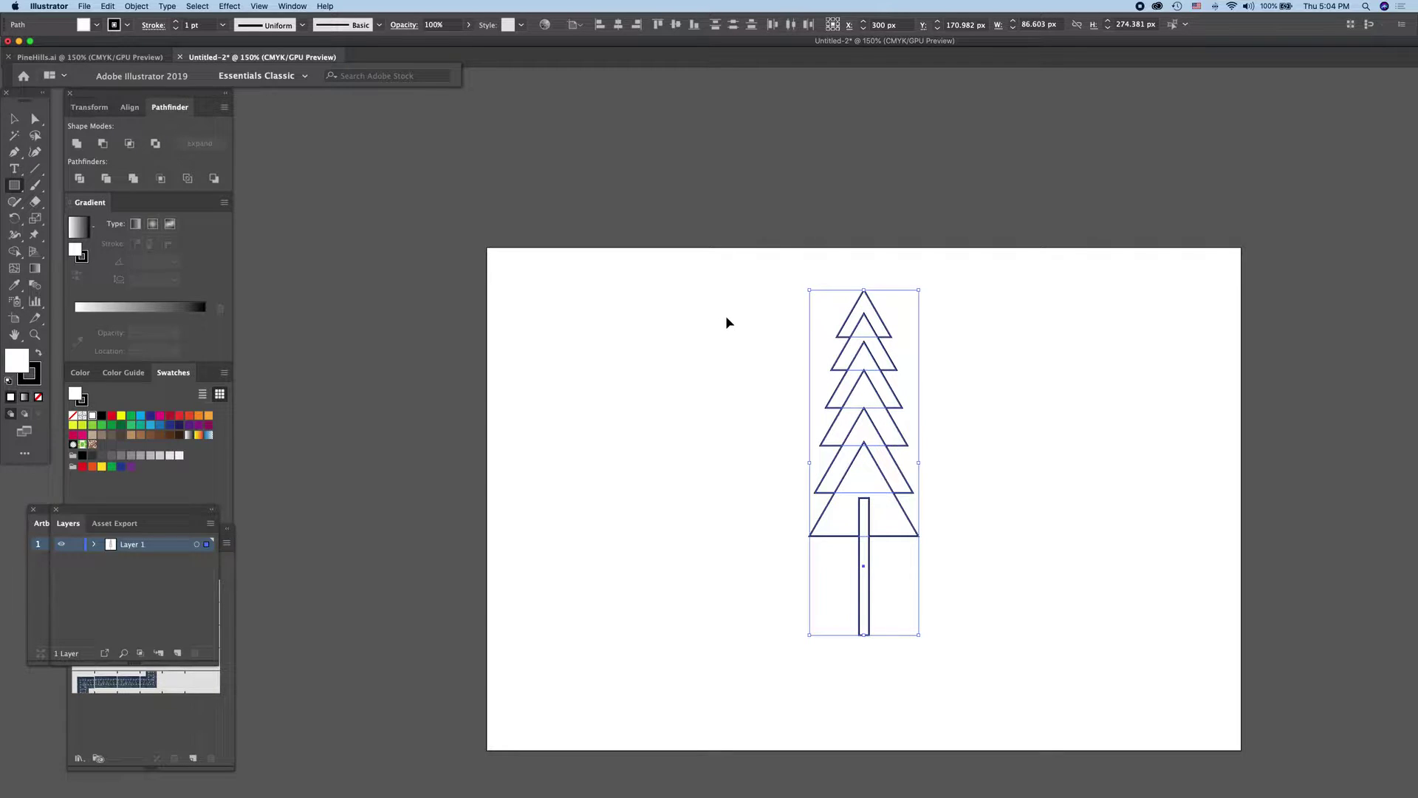
key(ctrl+equal)
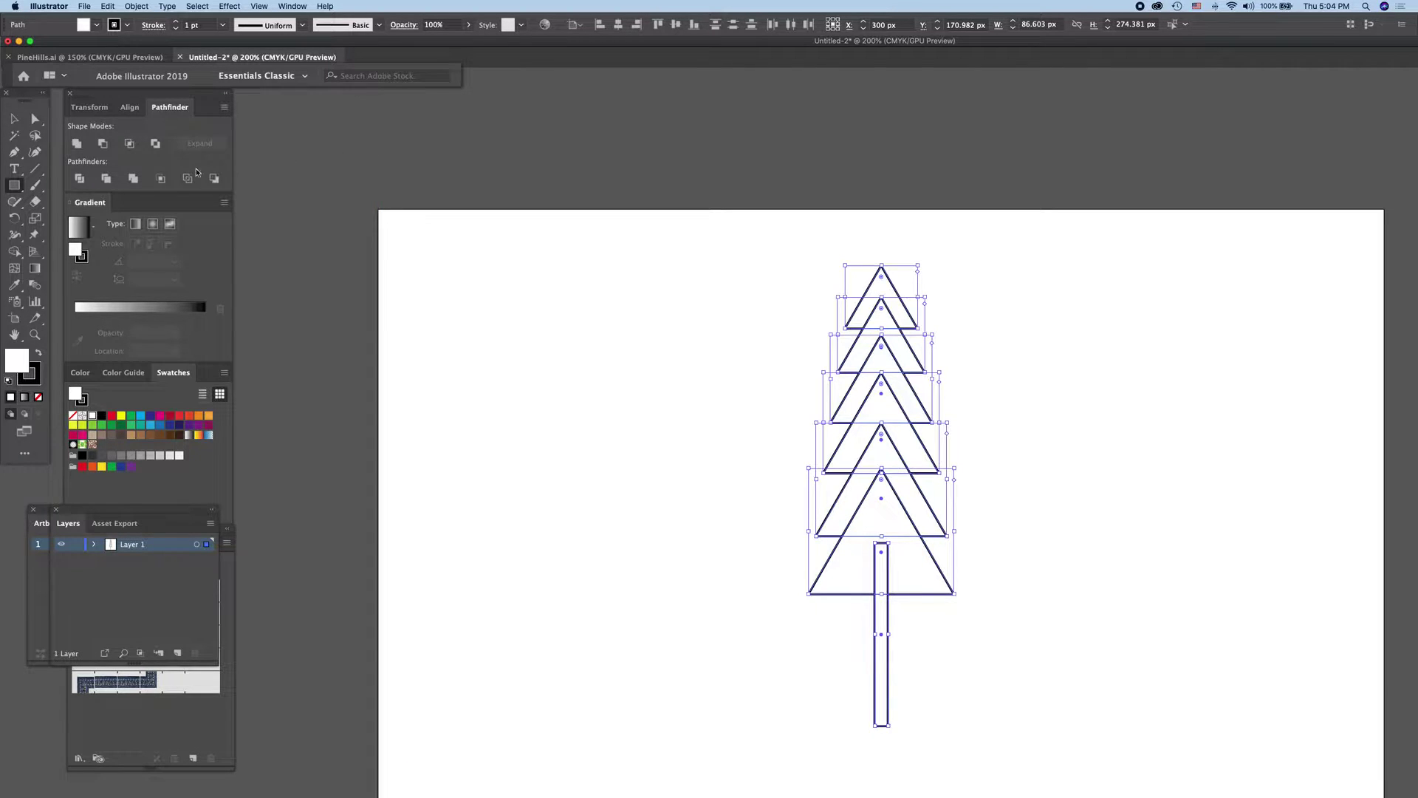
click(77, 144)
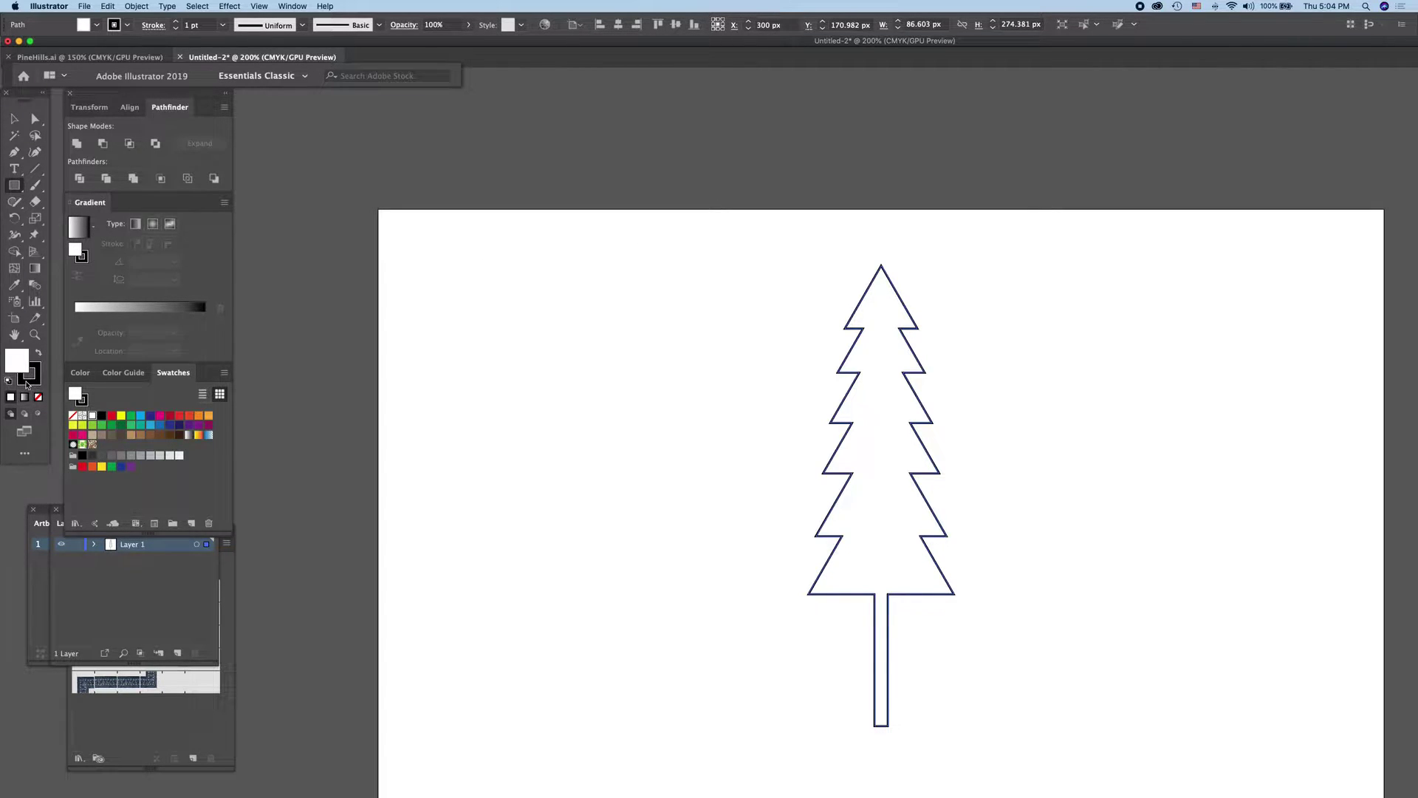
Step: Fill the tree with a dark green swatch and set its stroke to None
click(121, 425)
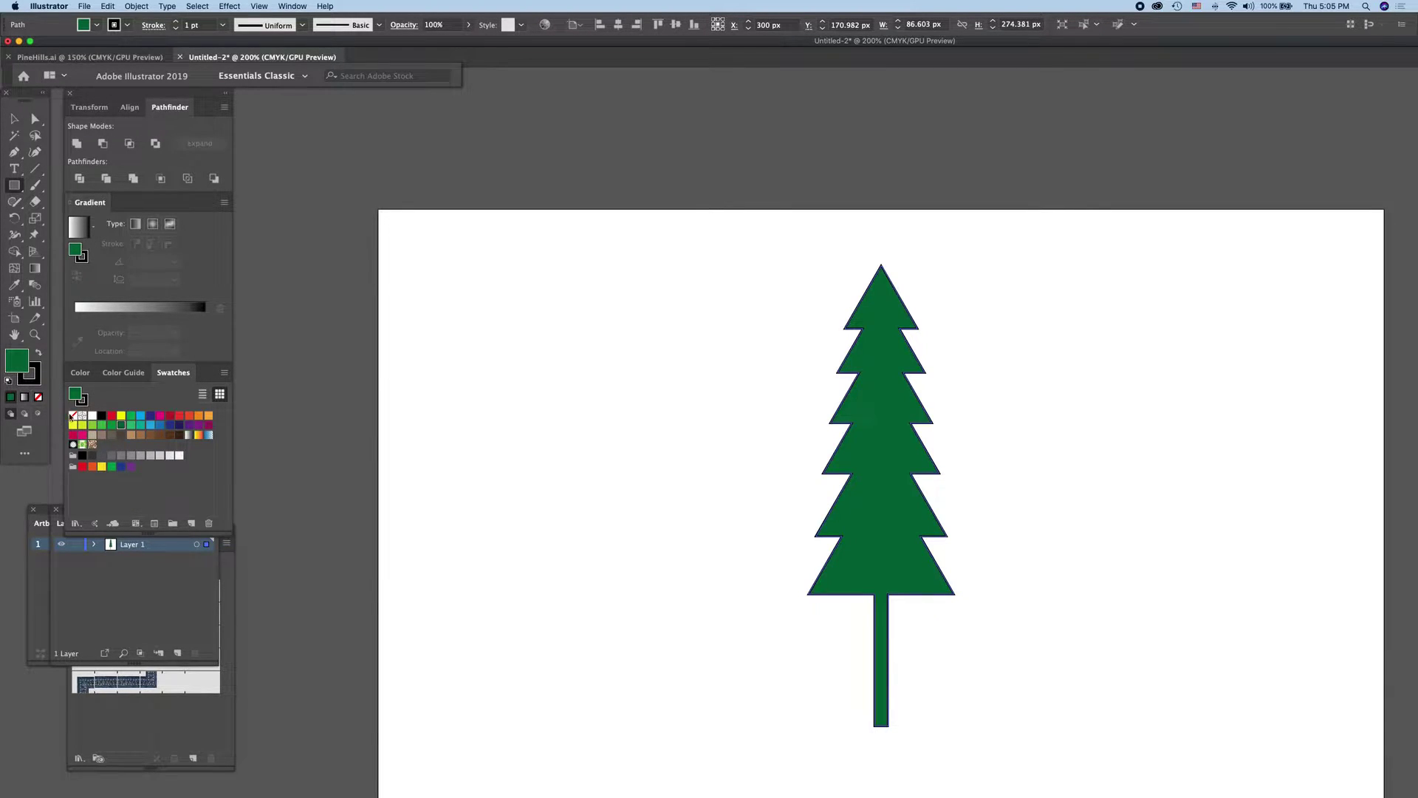
click(33, 380)
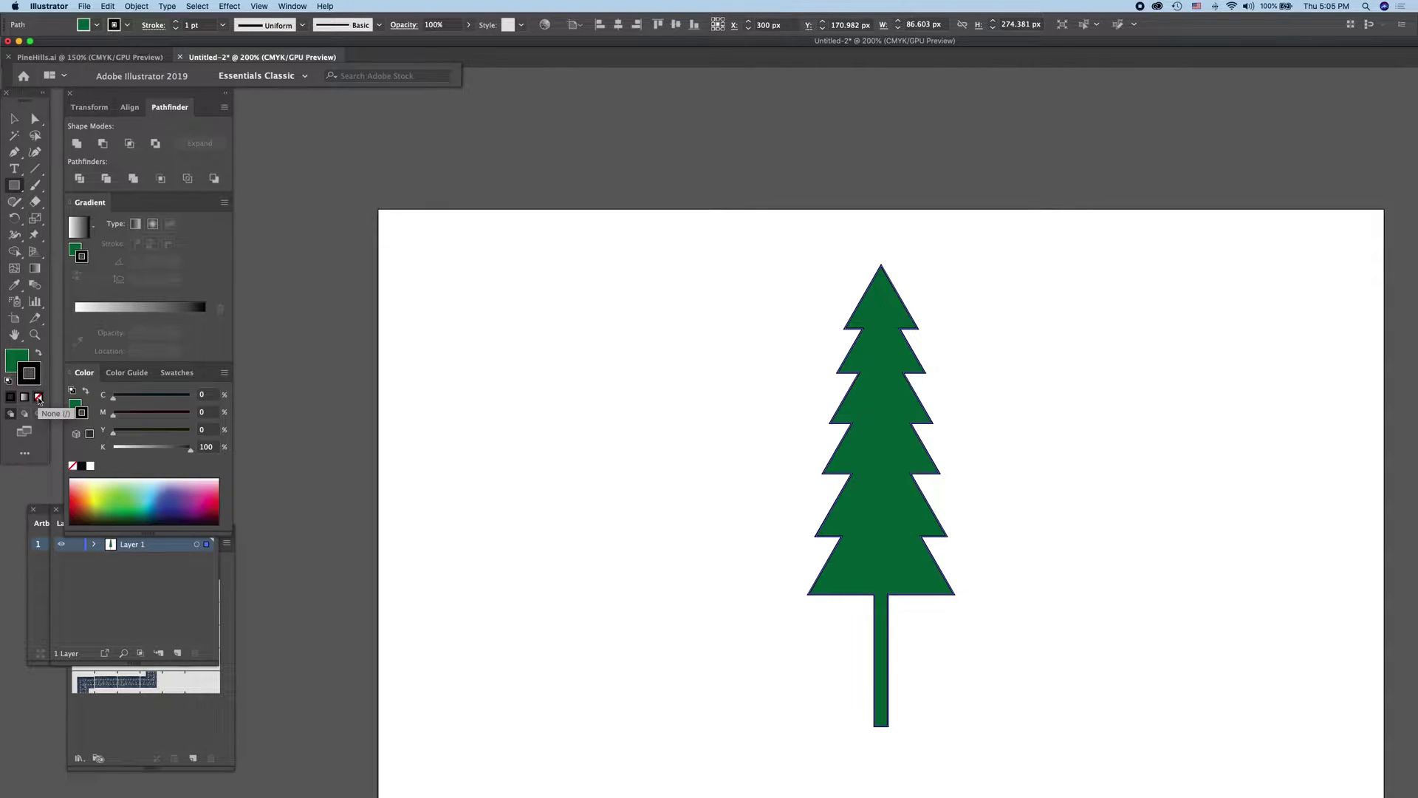
click(38, 397)
Step: Dismiss a stray rectangle prompt and reselect the whole tree with the Selection tool
click(584, 391)
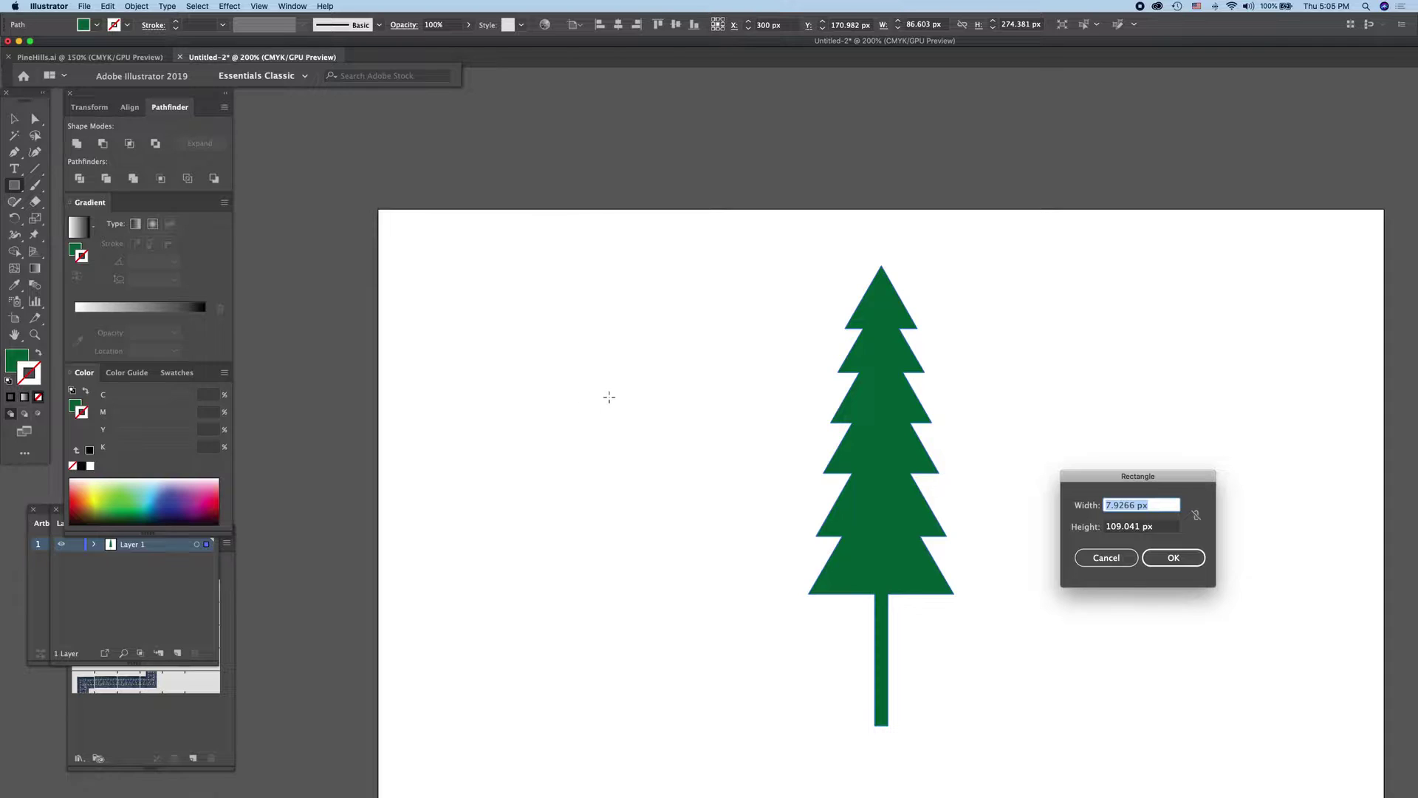
click(1081, 556)
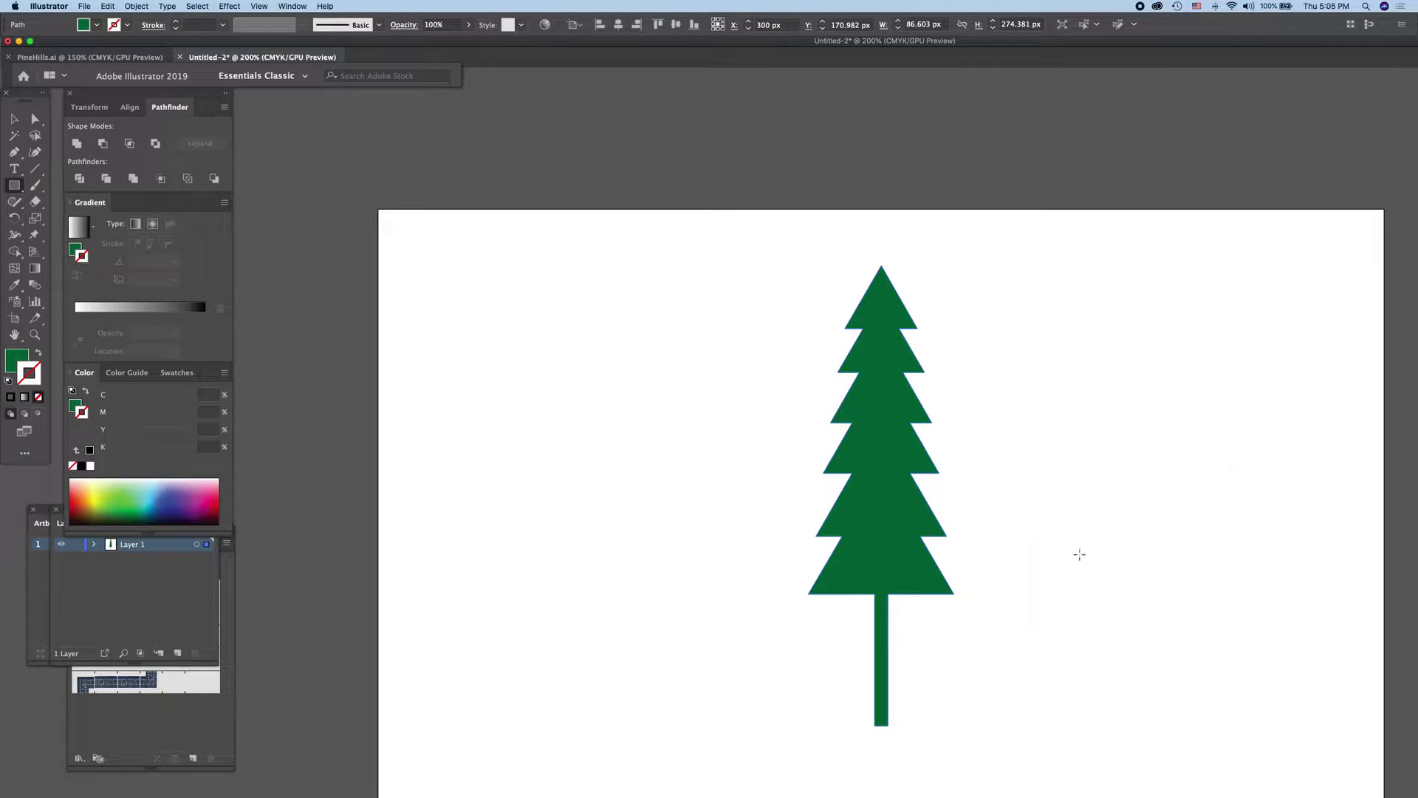
click(14, 119)
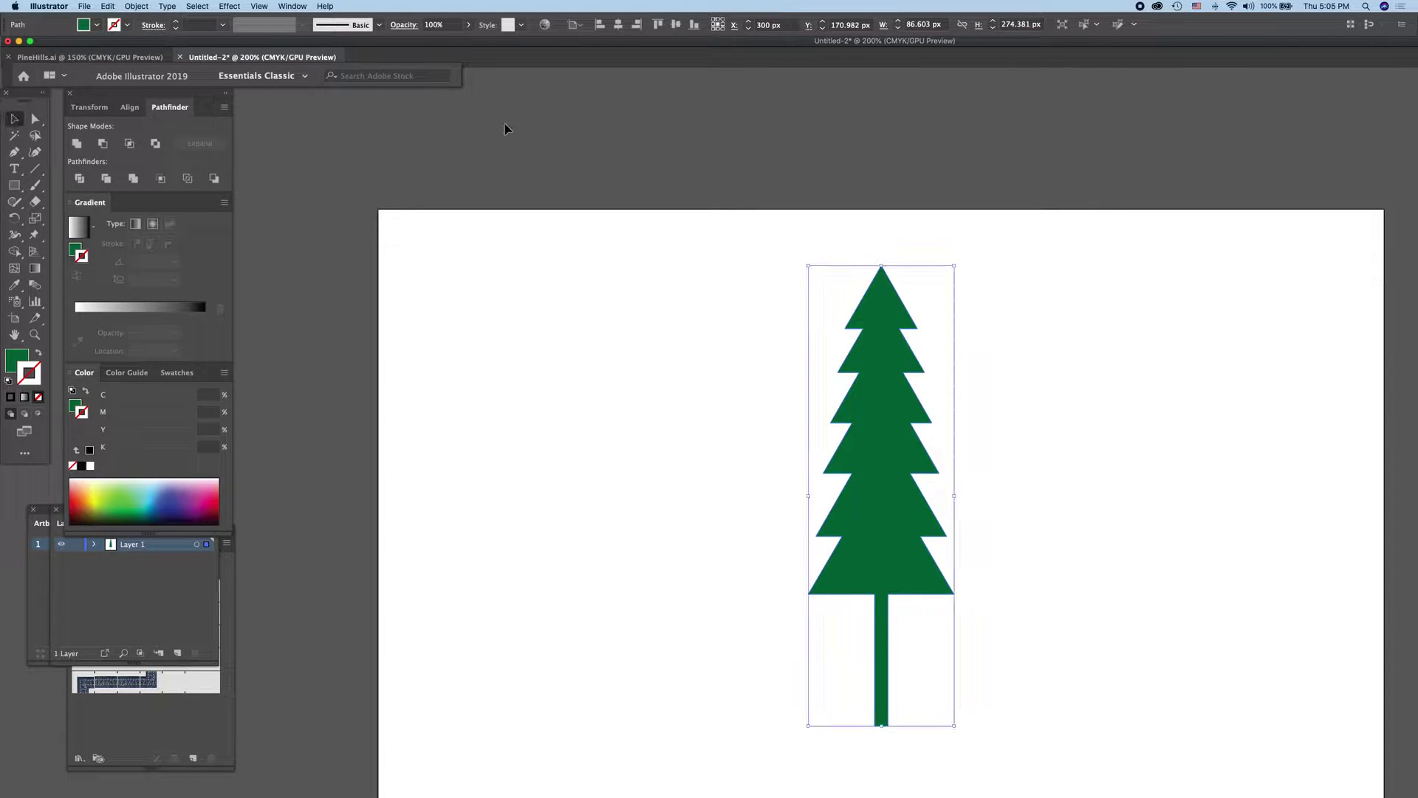
click(659, 148)
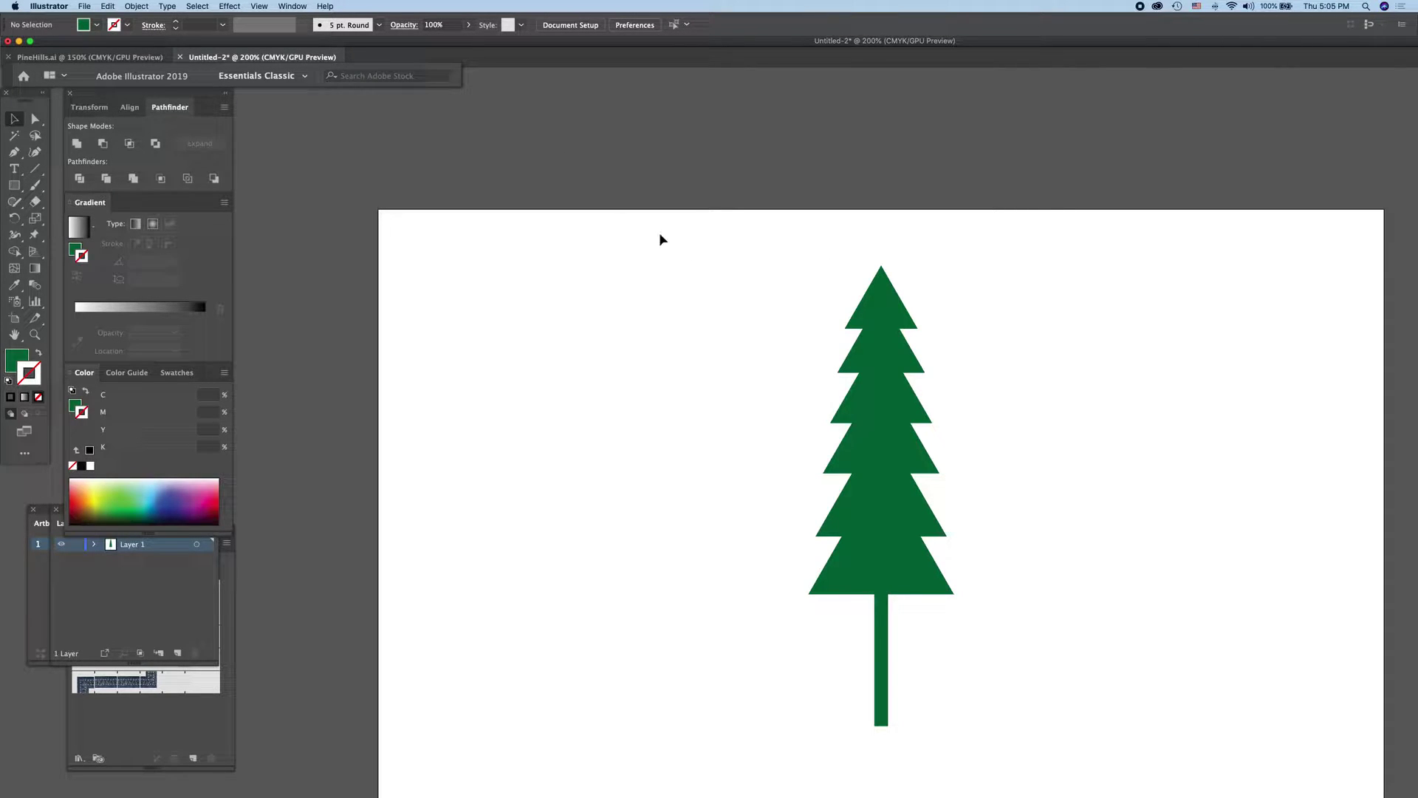
click(18, 120)
mouse_move(732, 246)
mouse_down()
mouse_move(981, 781)
mouse_move(960, 746)
mouse_up()
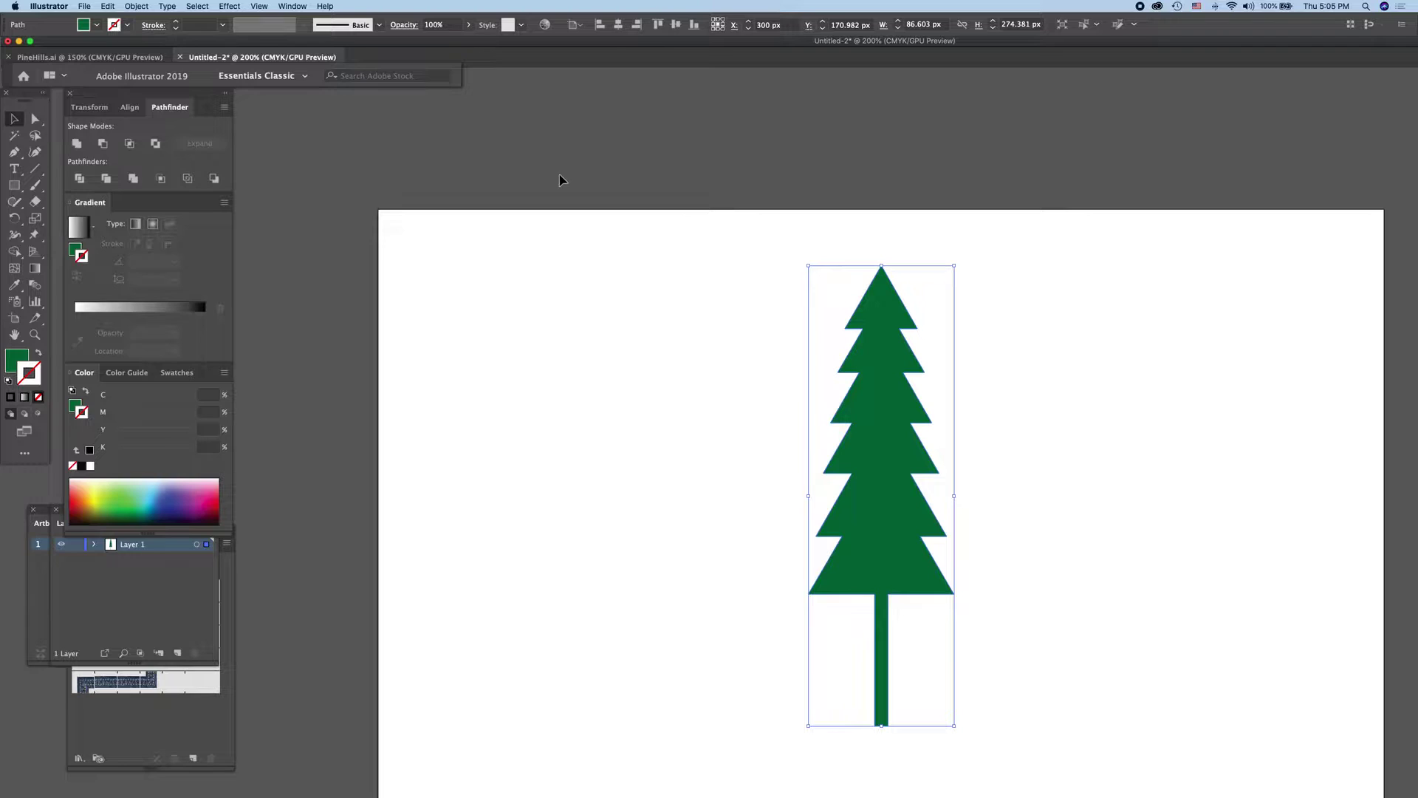
click(228, 8)
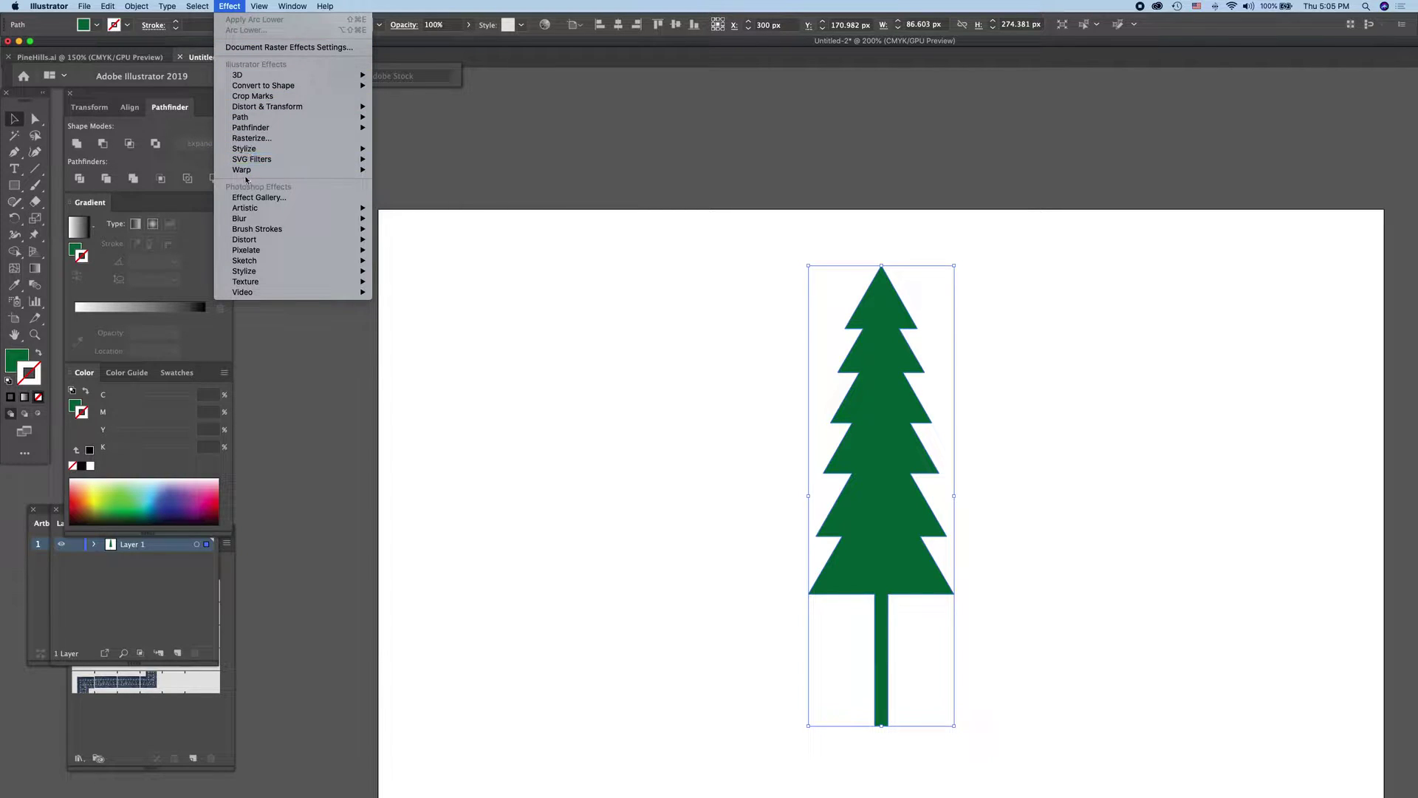
mouse_move(242, 170)
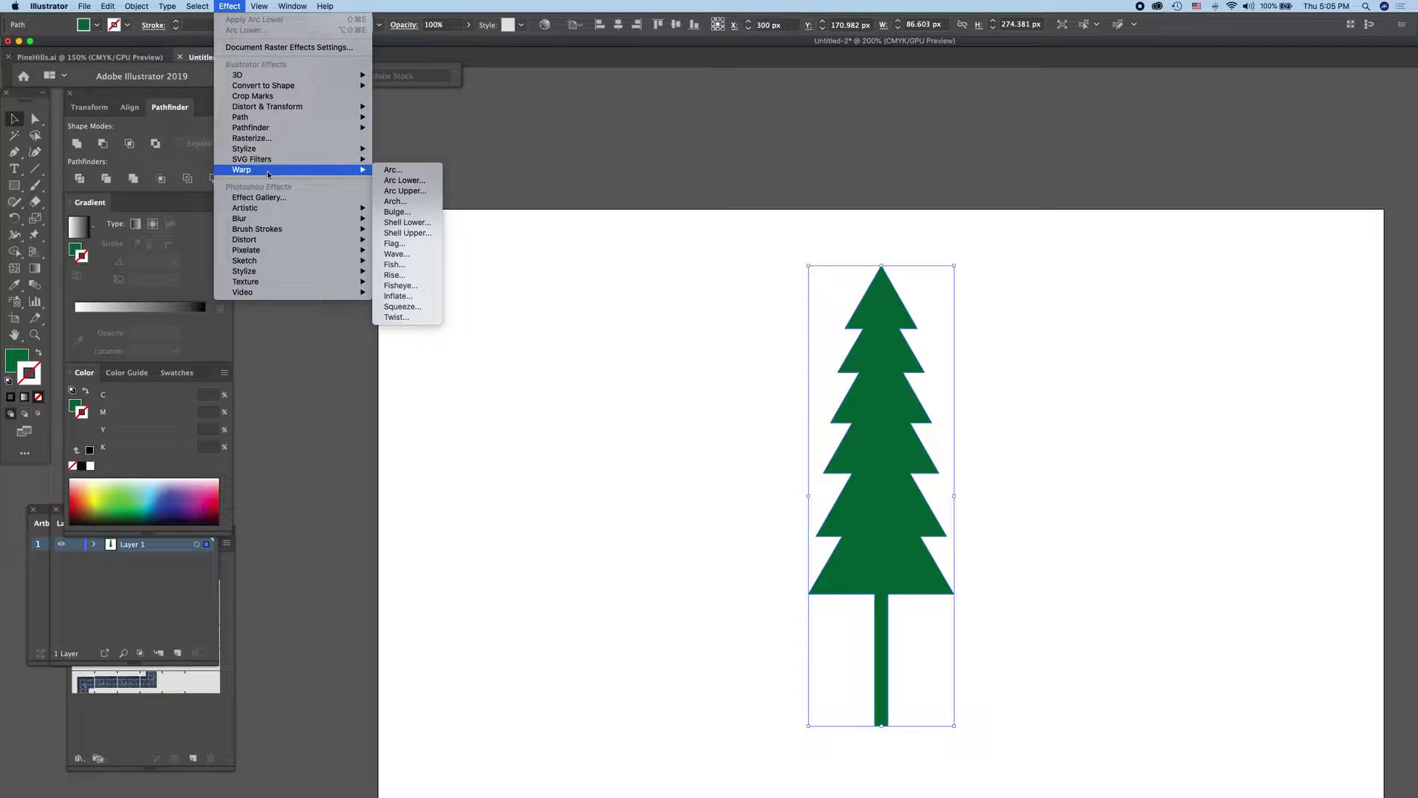
click(394, 173)
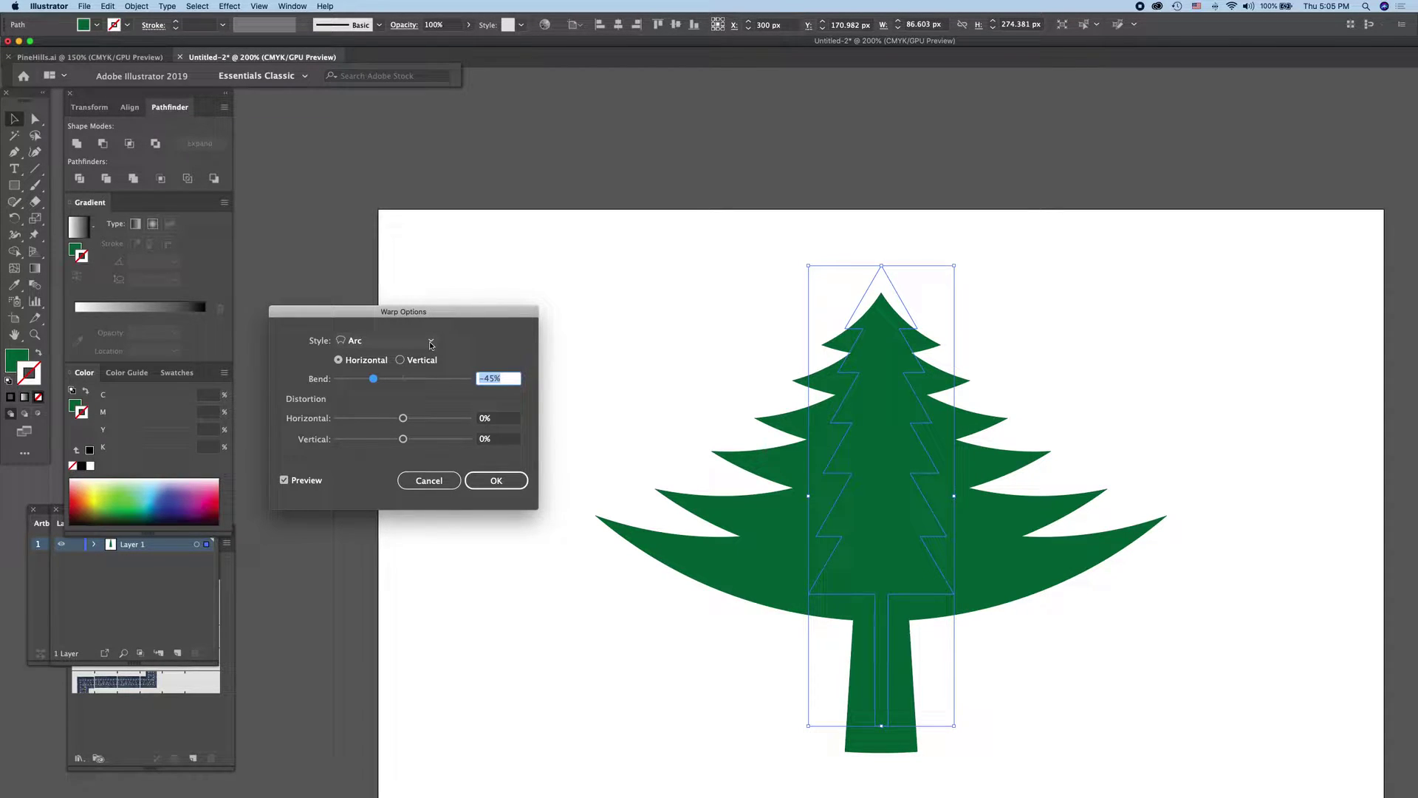
click(430, 343)
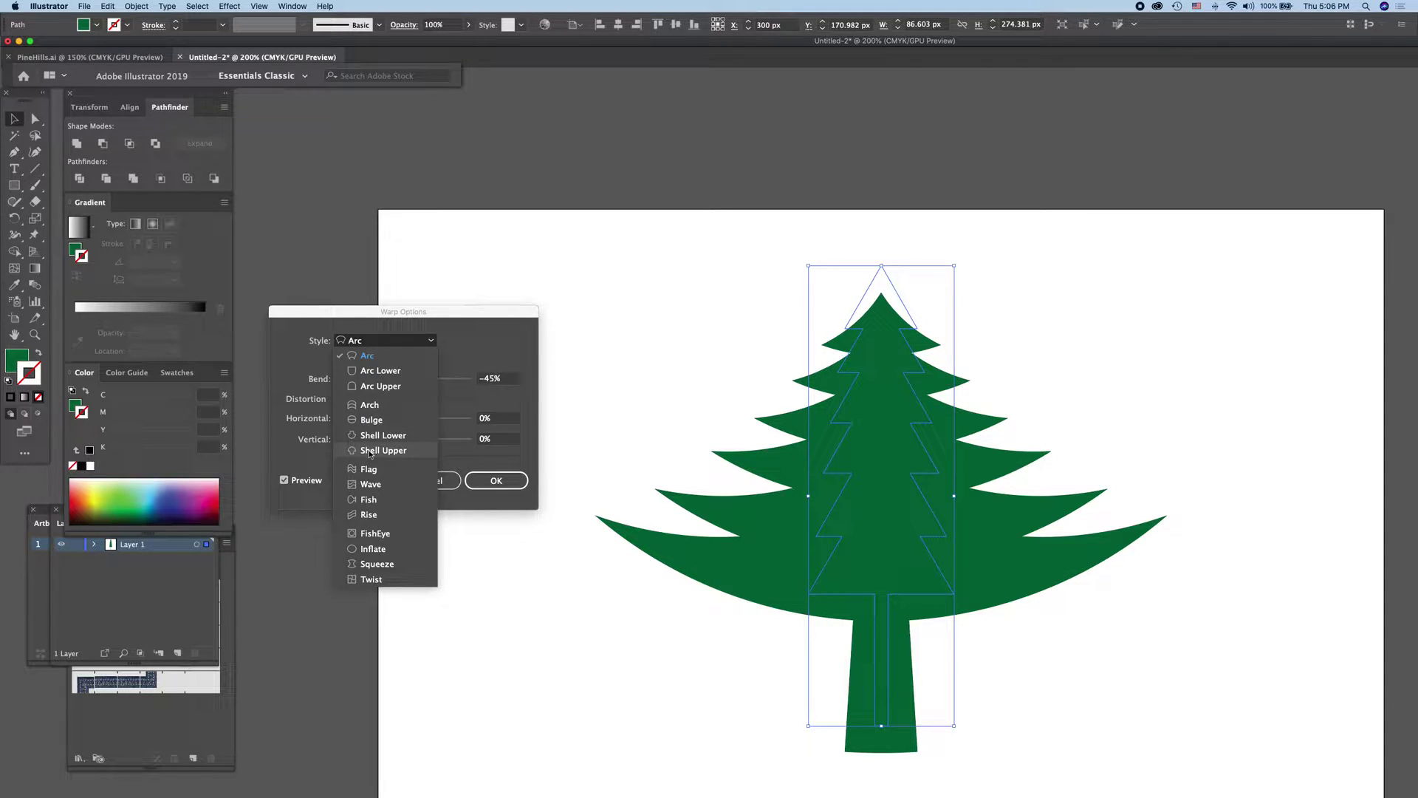
click(370, 452)
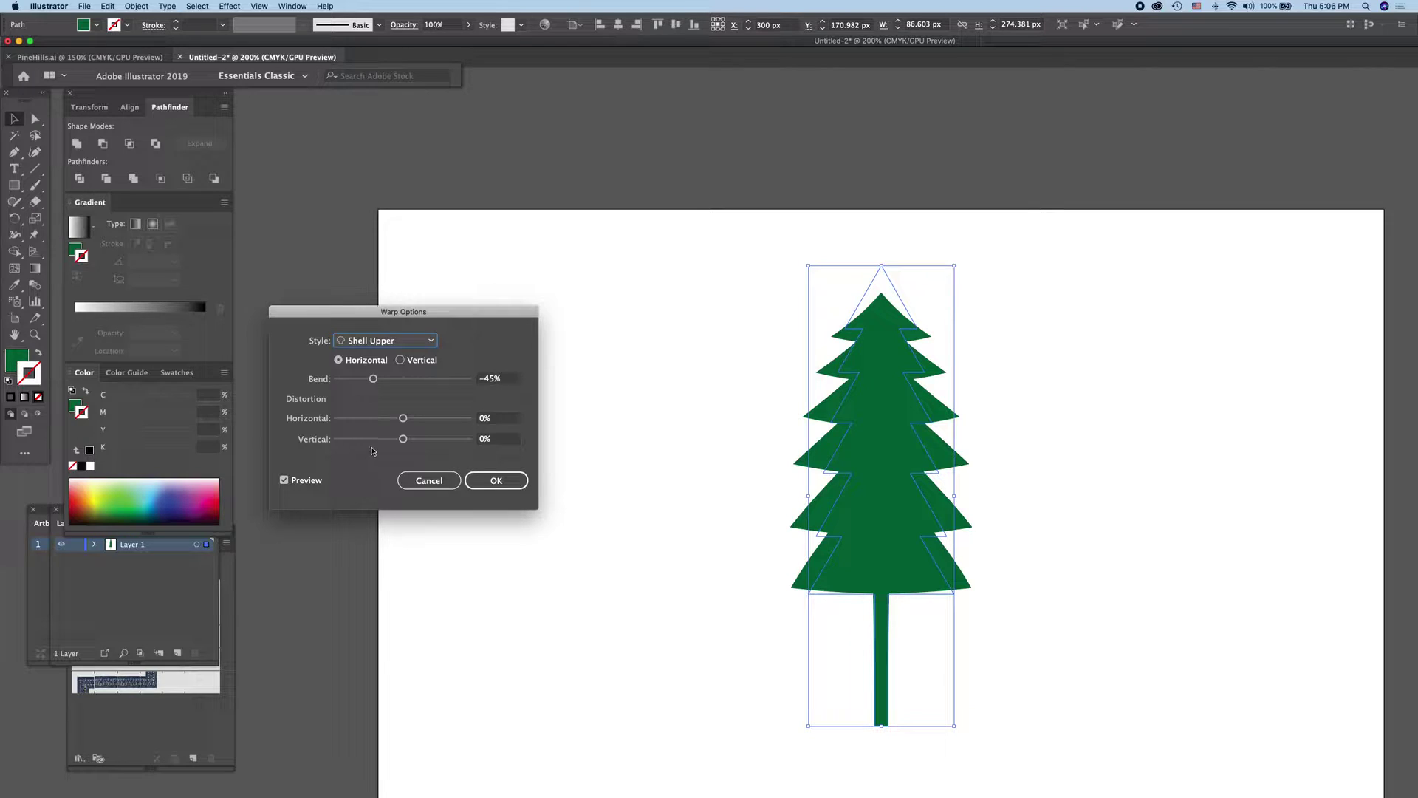
drag(373, 379, 435, 384)
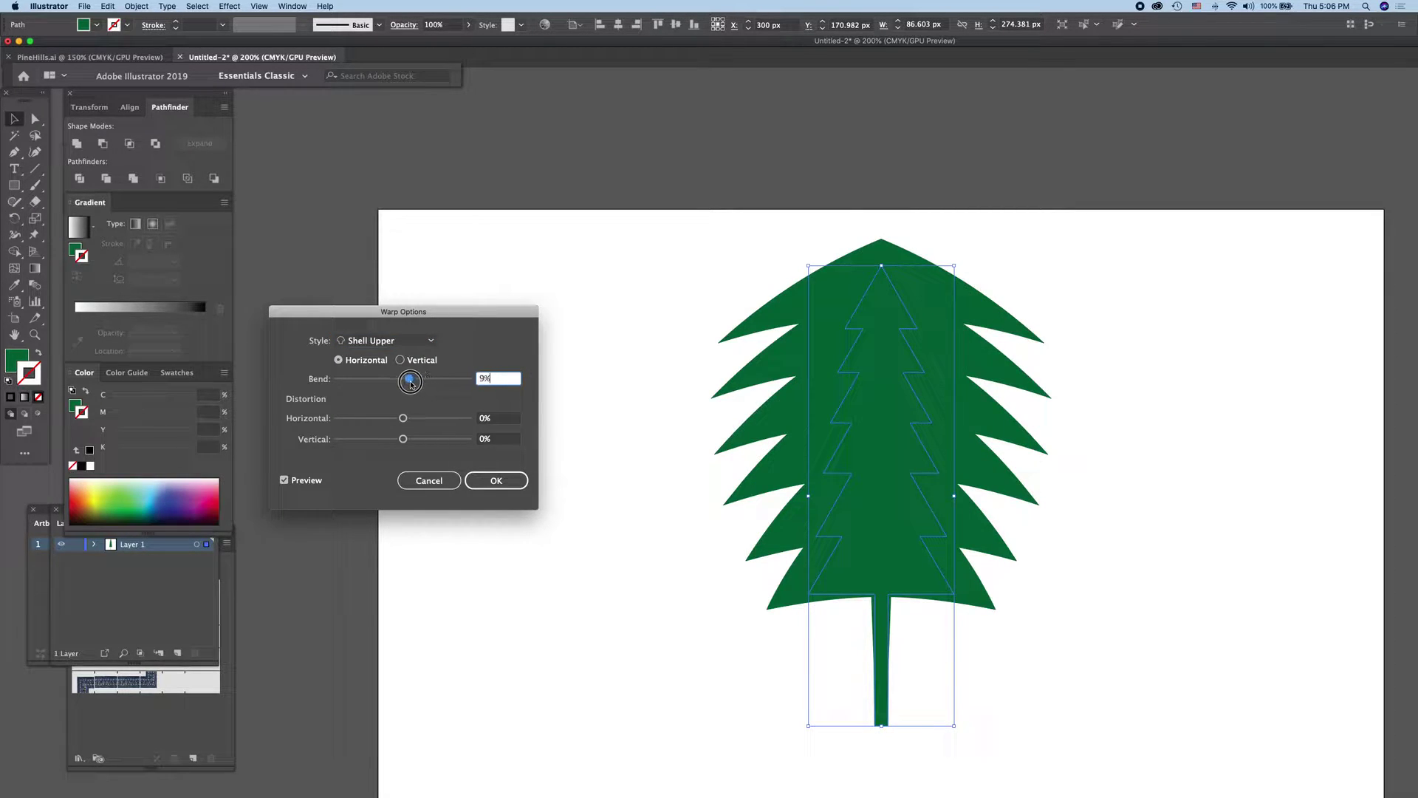
drag(435, 385, 378, 384)
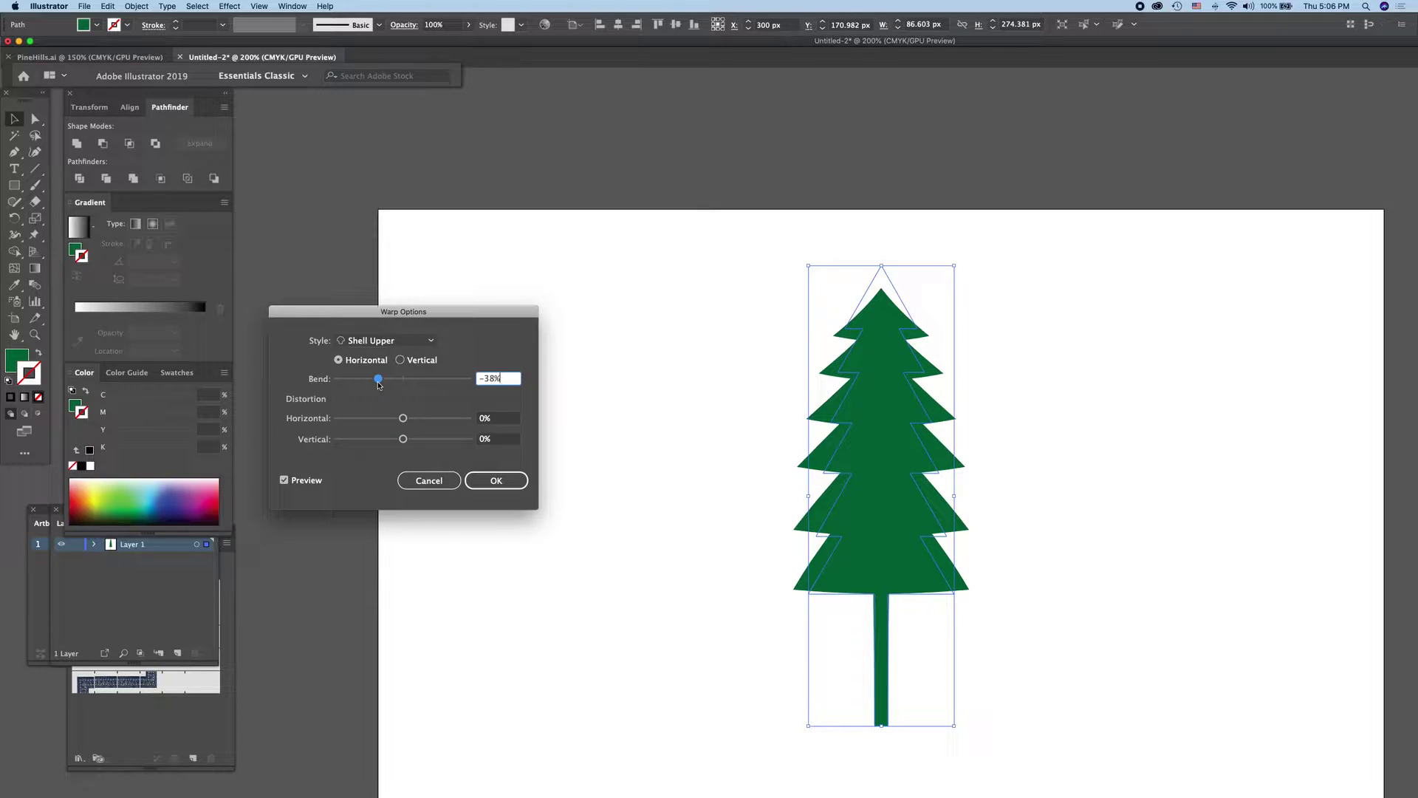
drag(378, 385, 376, 385)
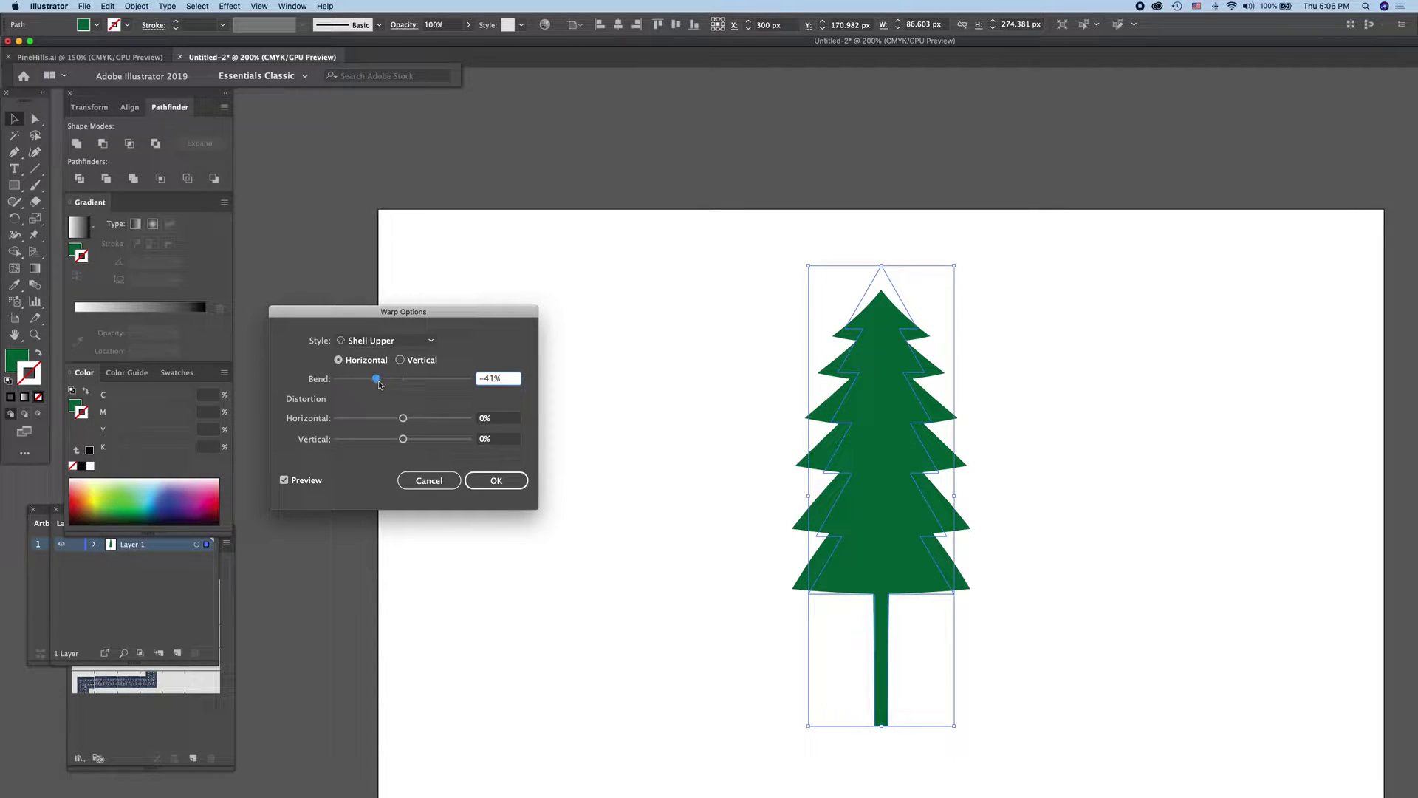
drag(376, 384, 376, 384)
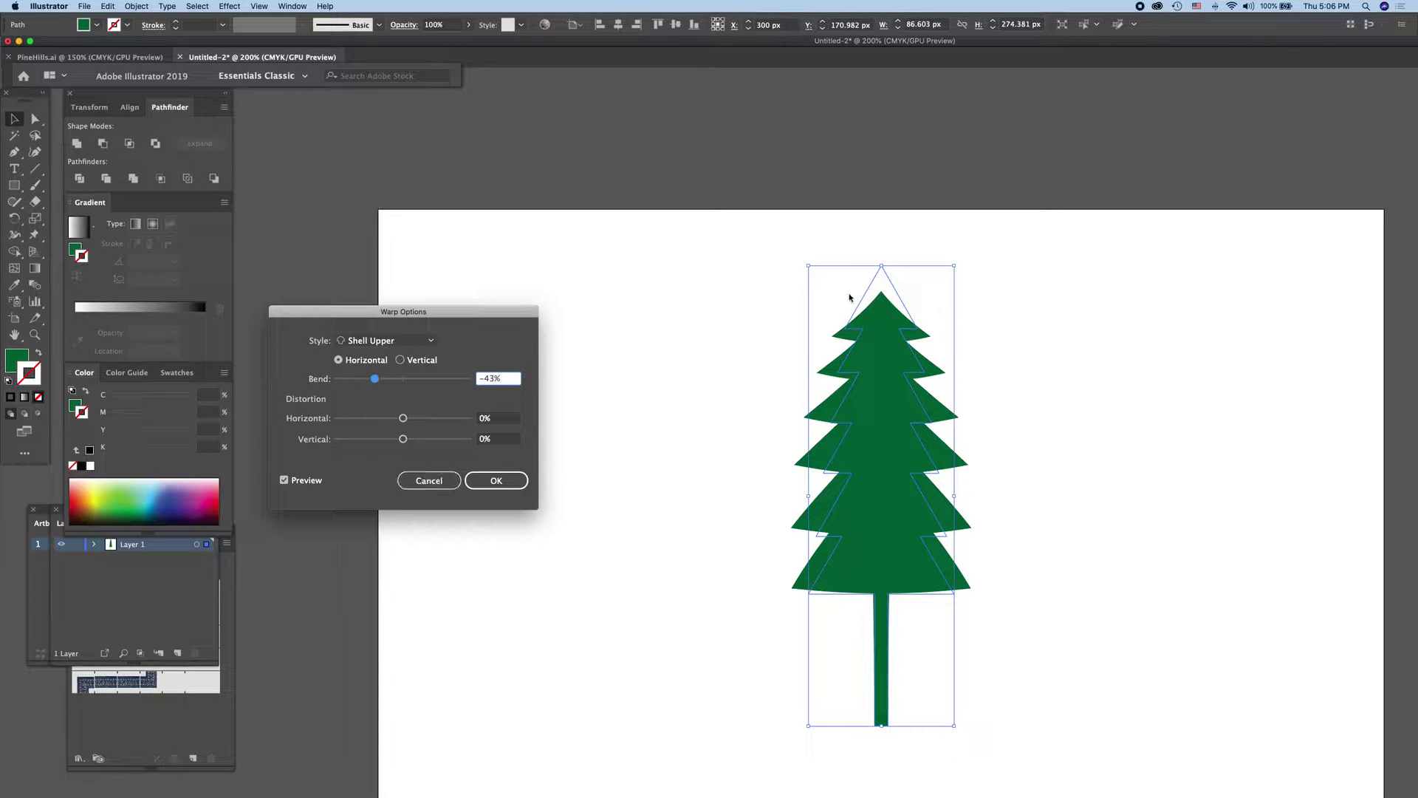
click(427, 481)
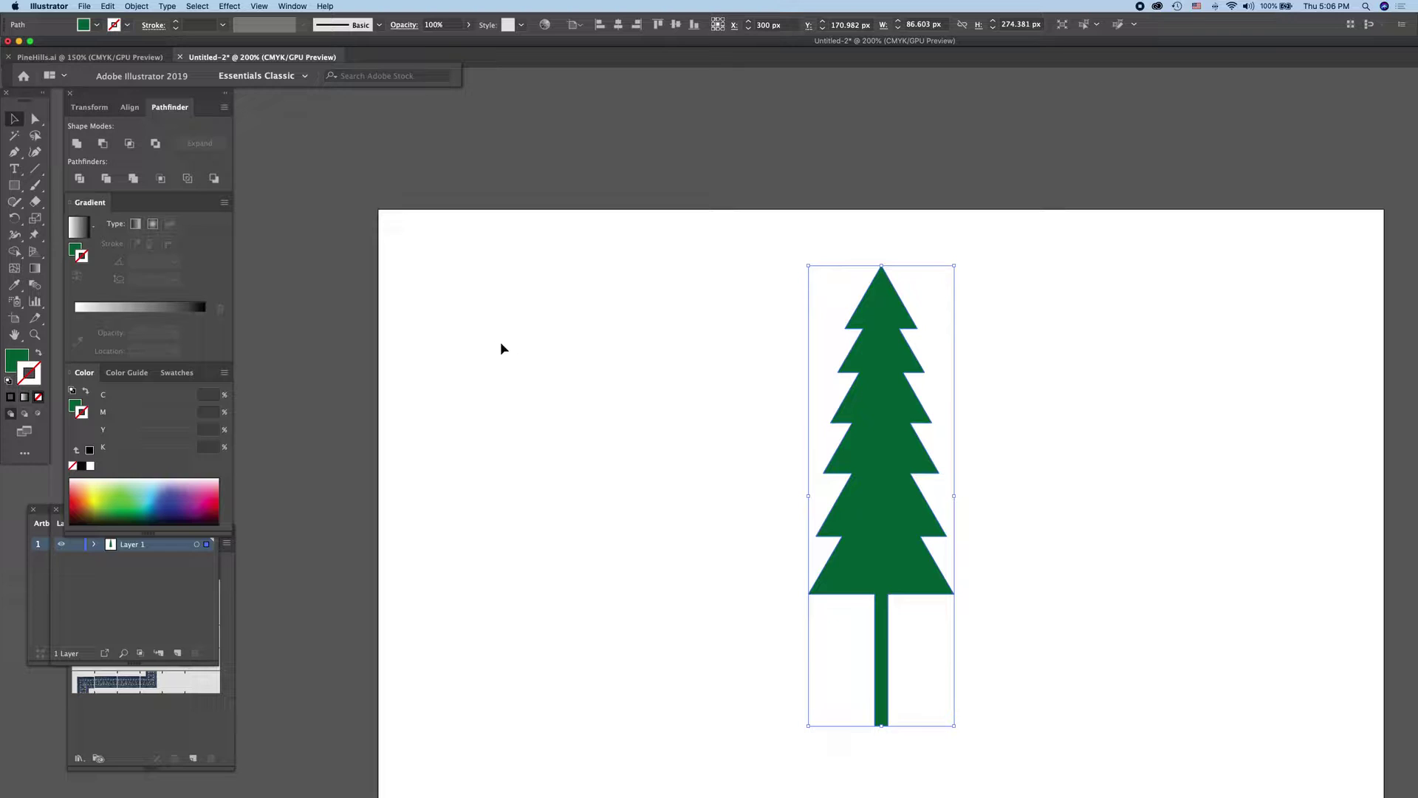
Step: Open the Effect > Warp > Arc dialog for the tree, keeping Arc as the style
click(229, 6)
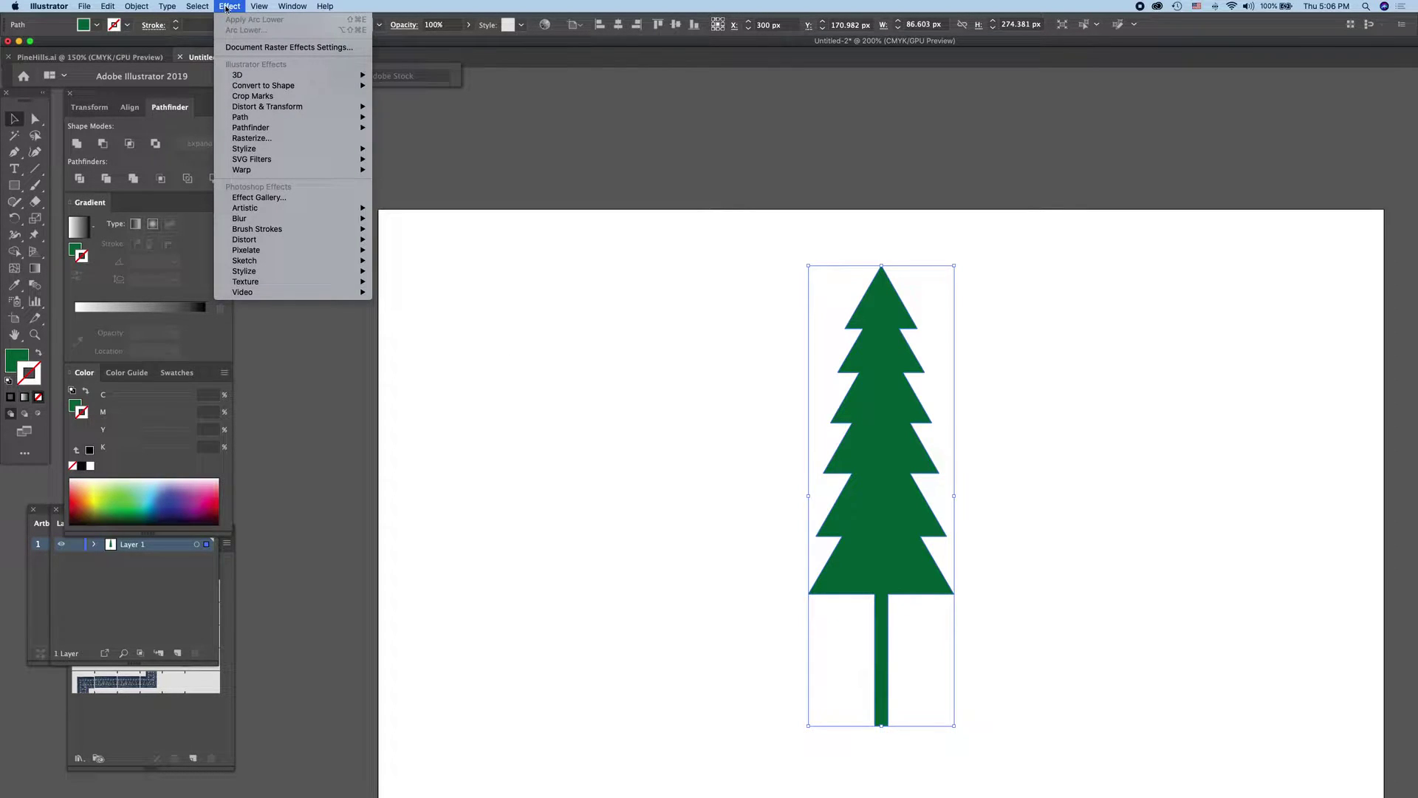
key(Escape)
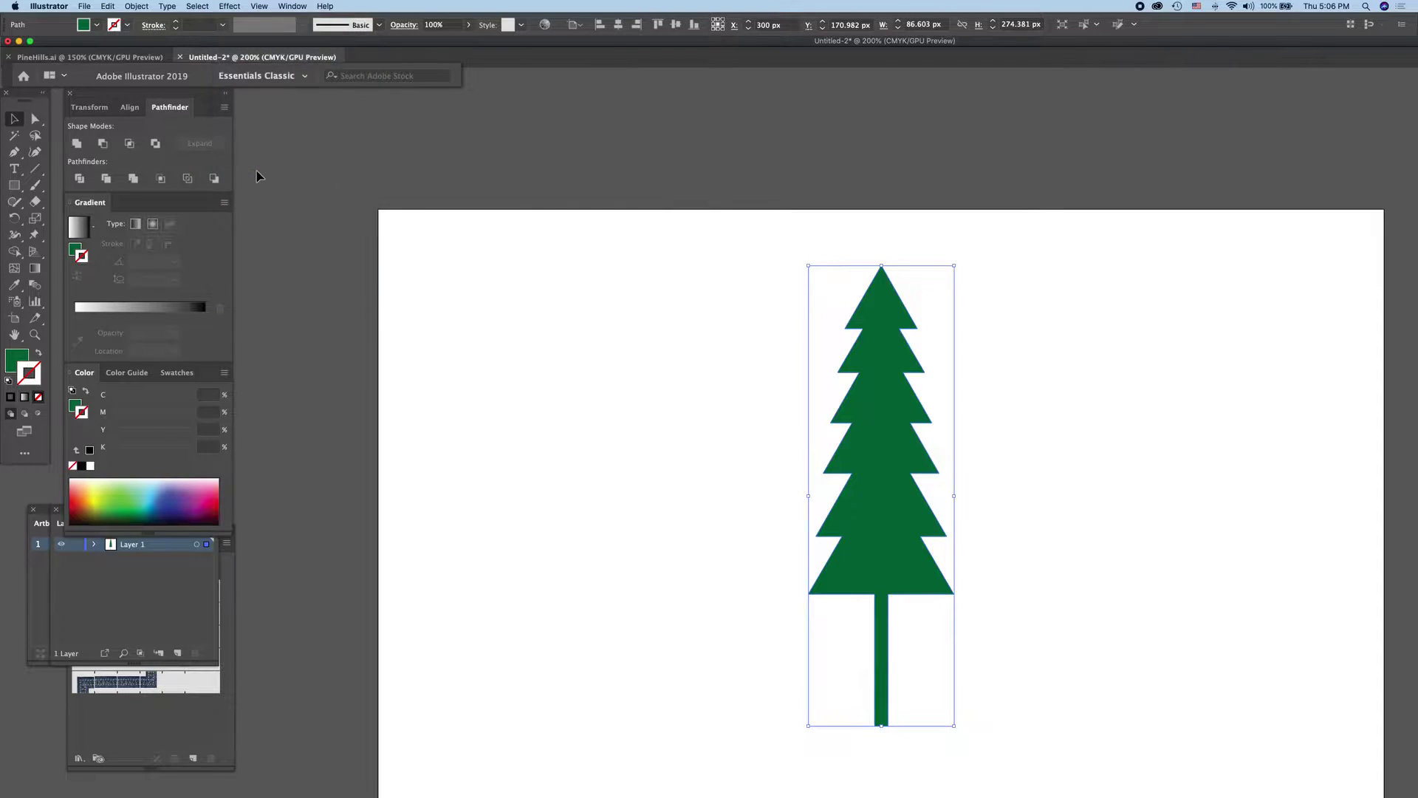
click(228, 7)
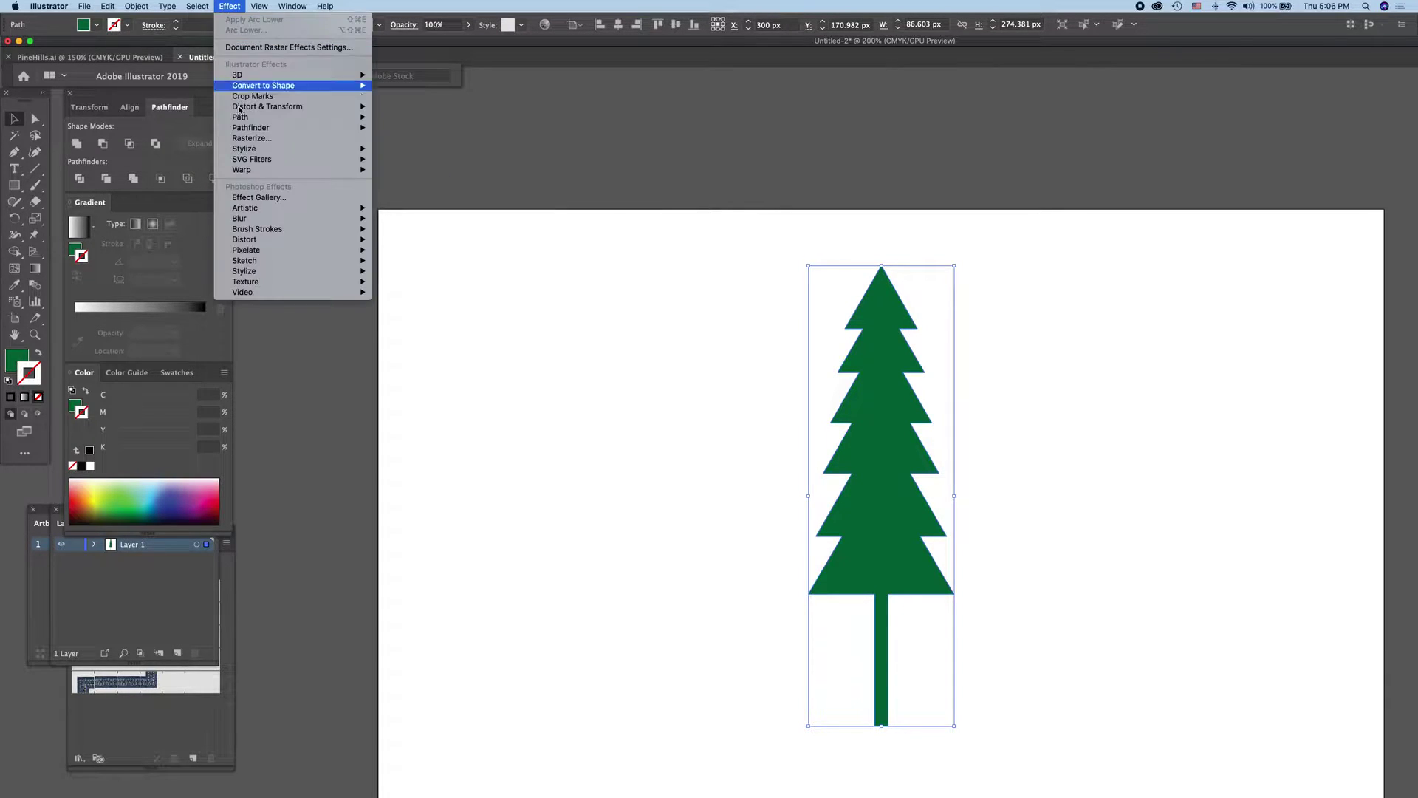
mouse_move(242, 170)
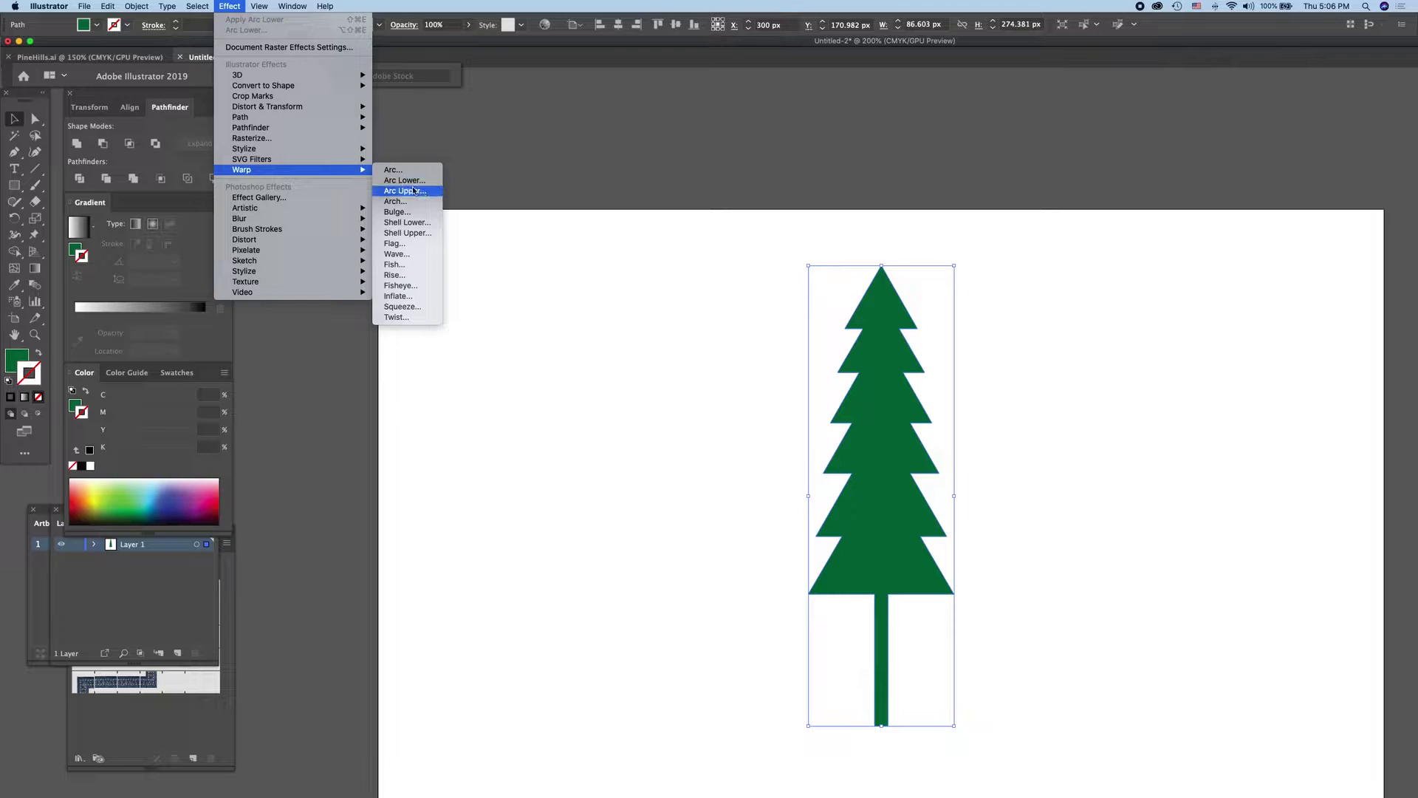
click(396, 170)
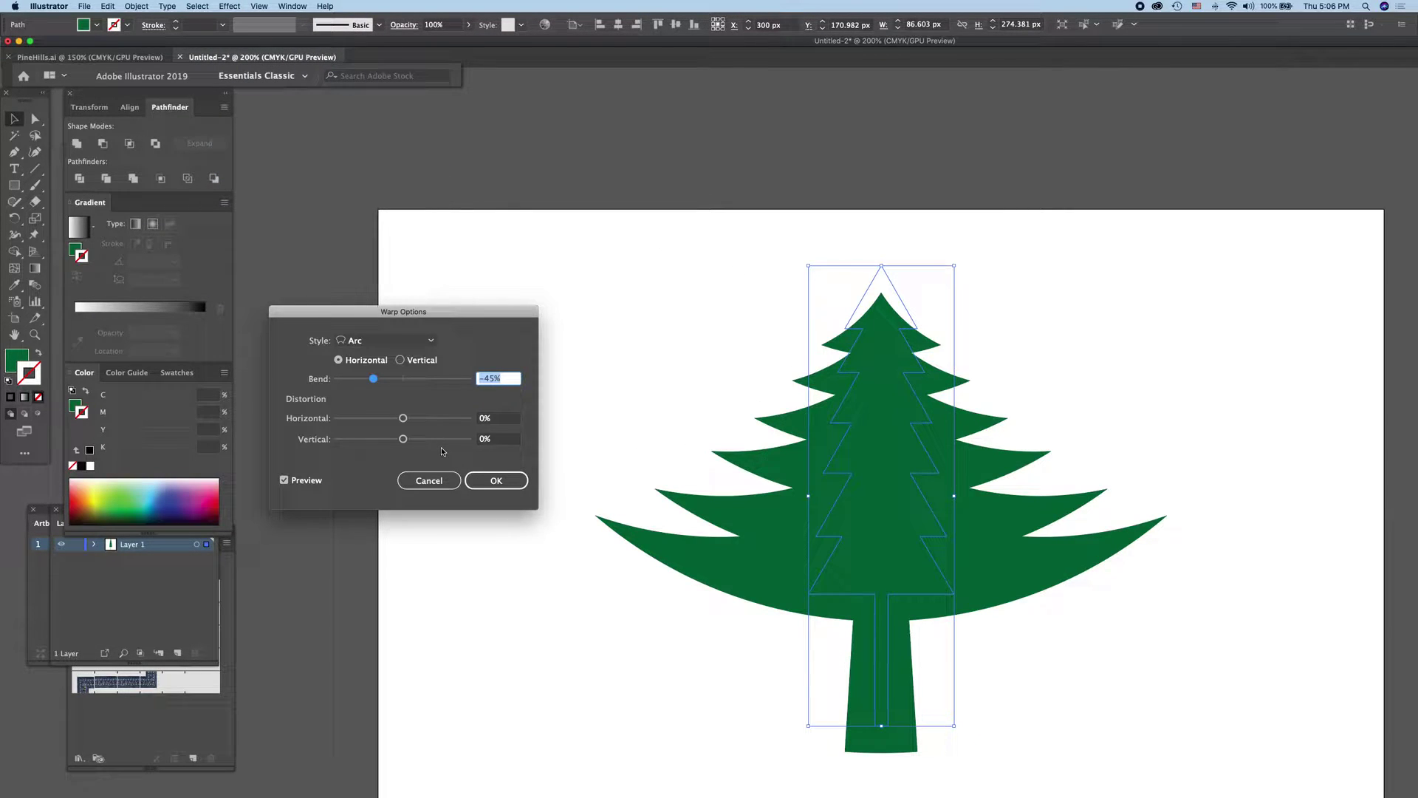
click(429, 343)
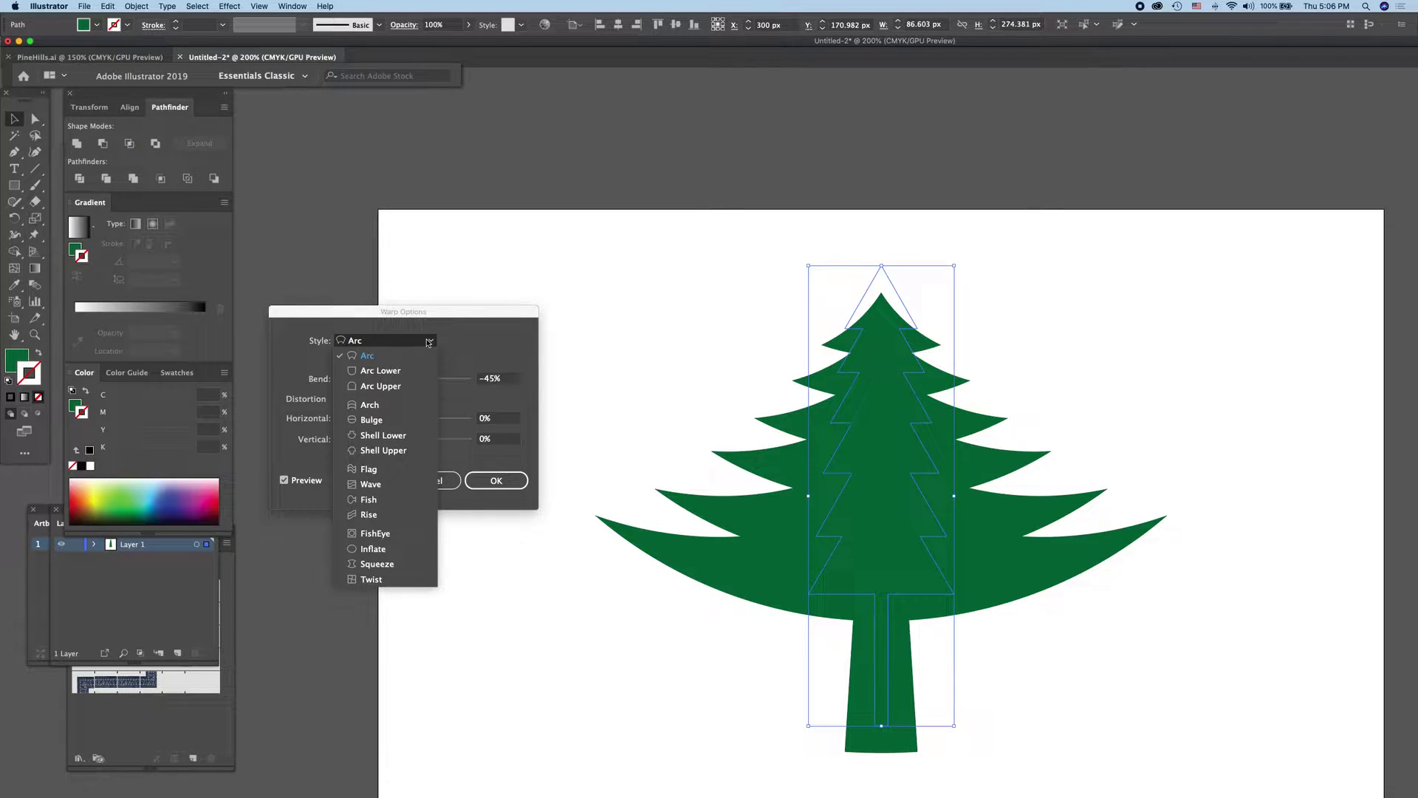
click(485, 344)
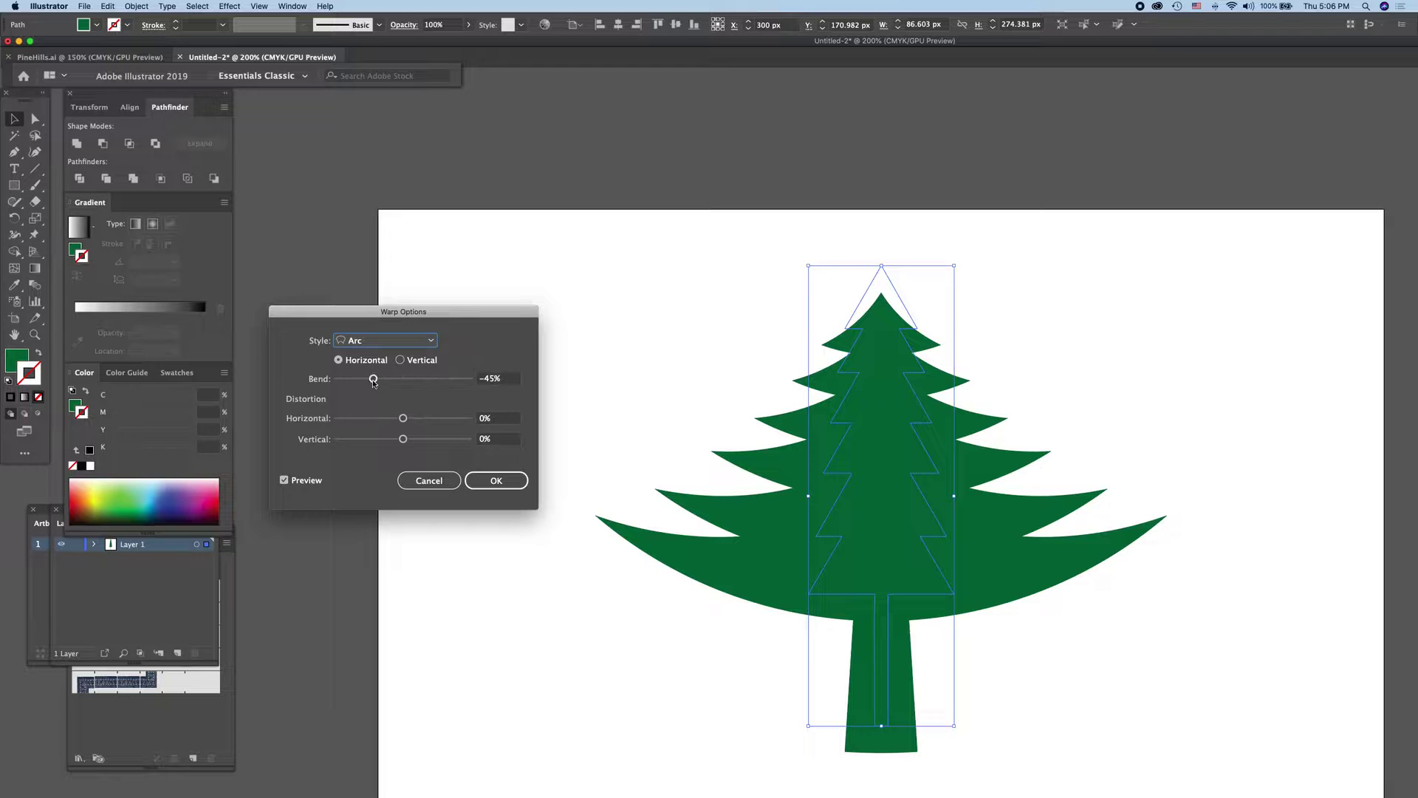
Step: Set Bend -15%, Horizontal -5%, Vertical 9%, and apply the Arc warp
mouse_move(373, 378)
mouse_down()
mouse_move(421, 378)
mouse_move(392, 384)
mouse_up()
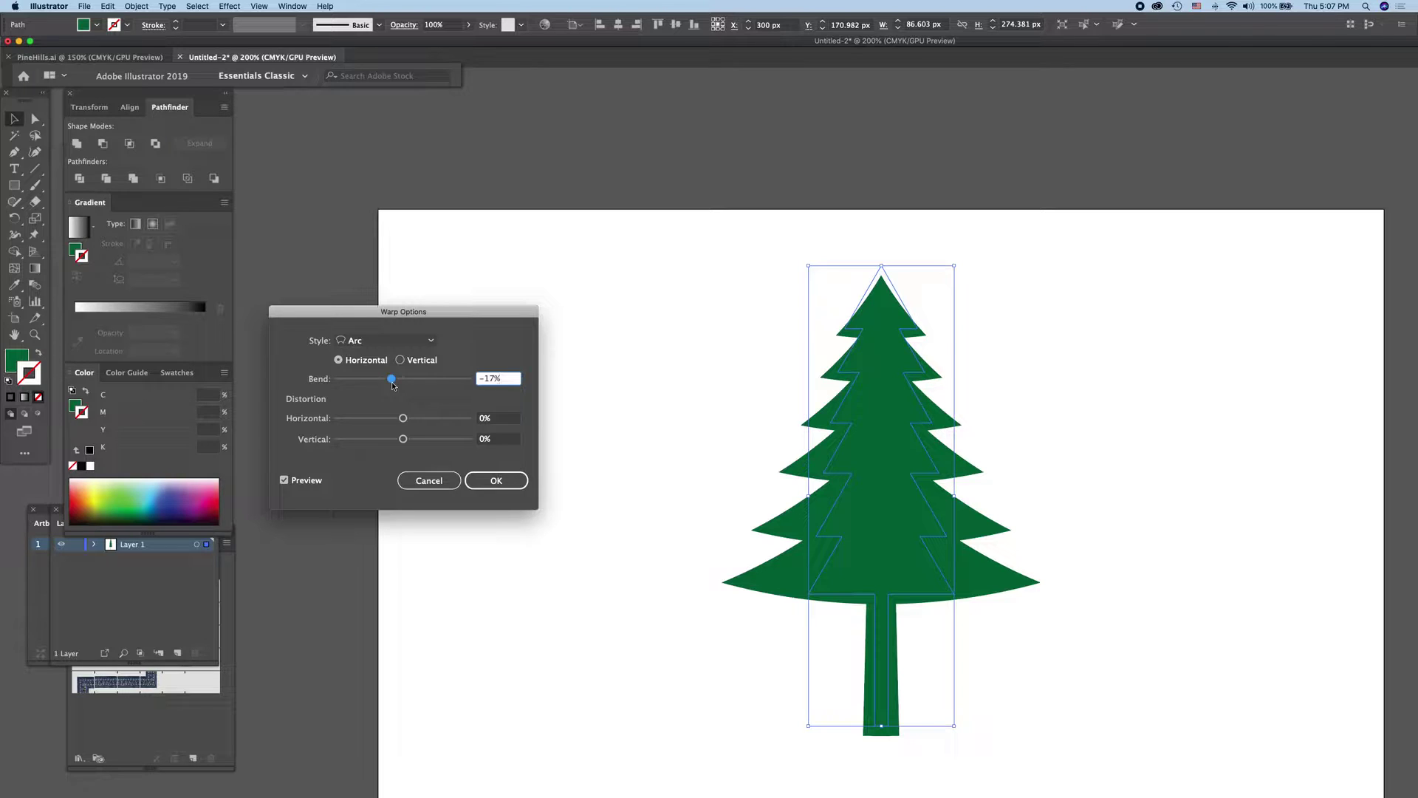
drag(393, 385, 396, 385)
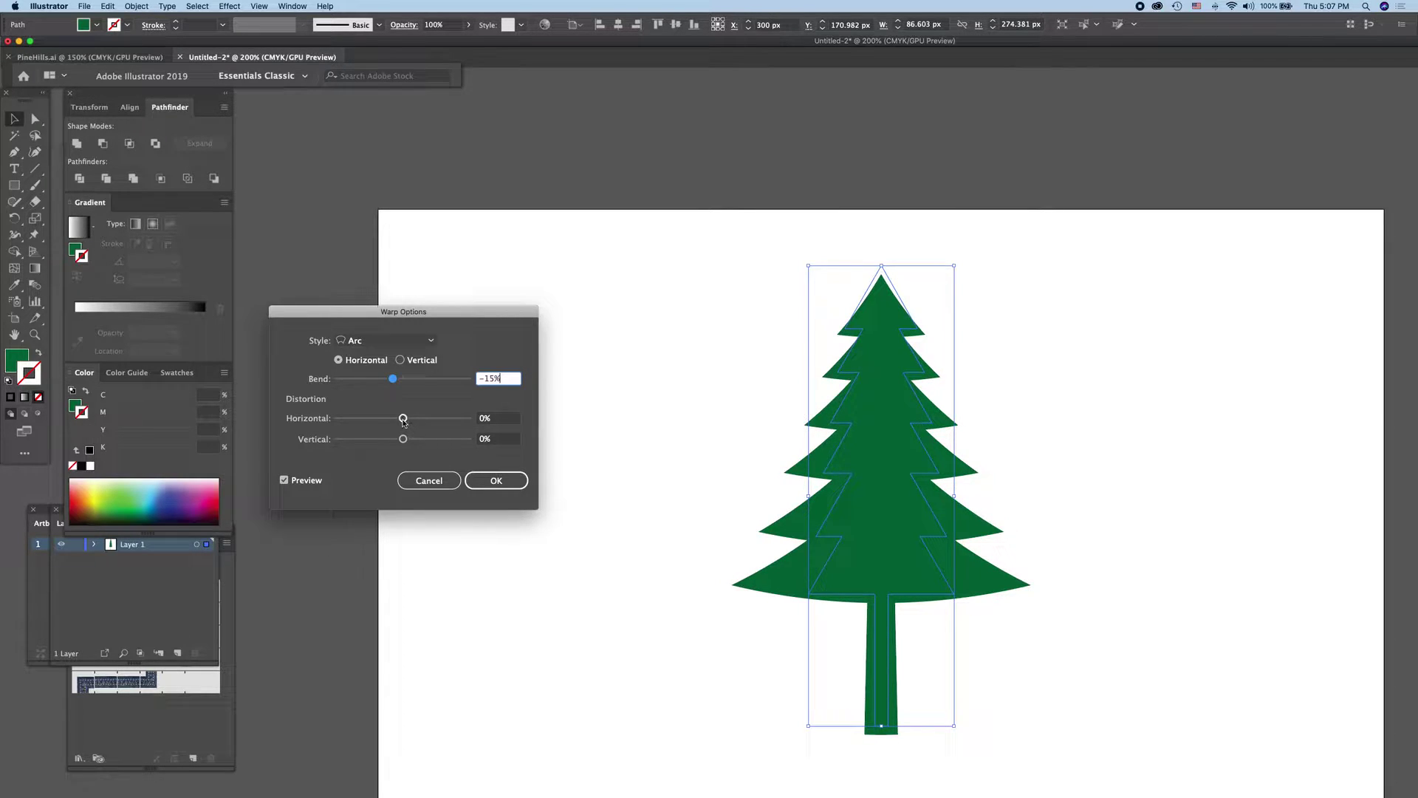
drag(403, 418, 408, 445)
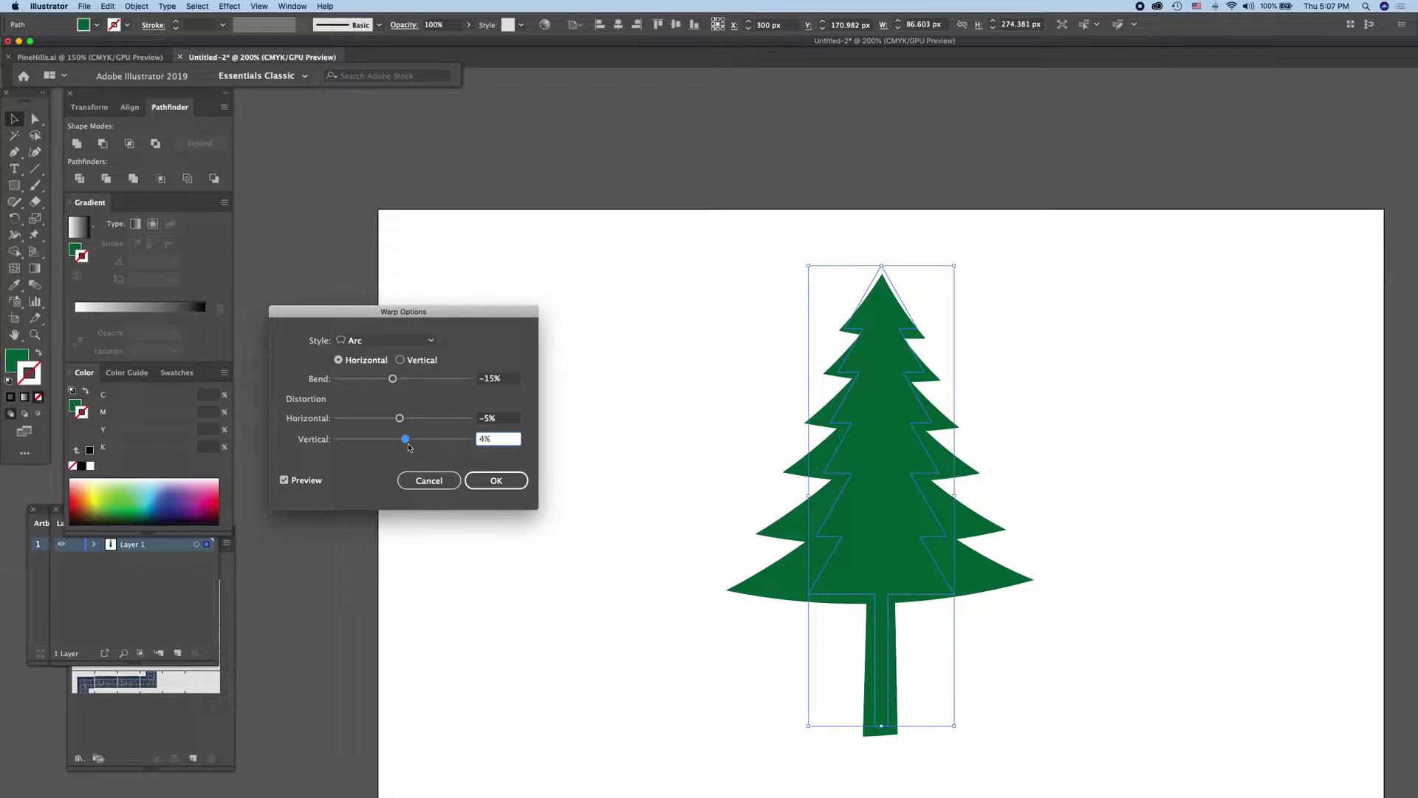
click(408, 446)
click(408, 441)
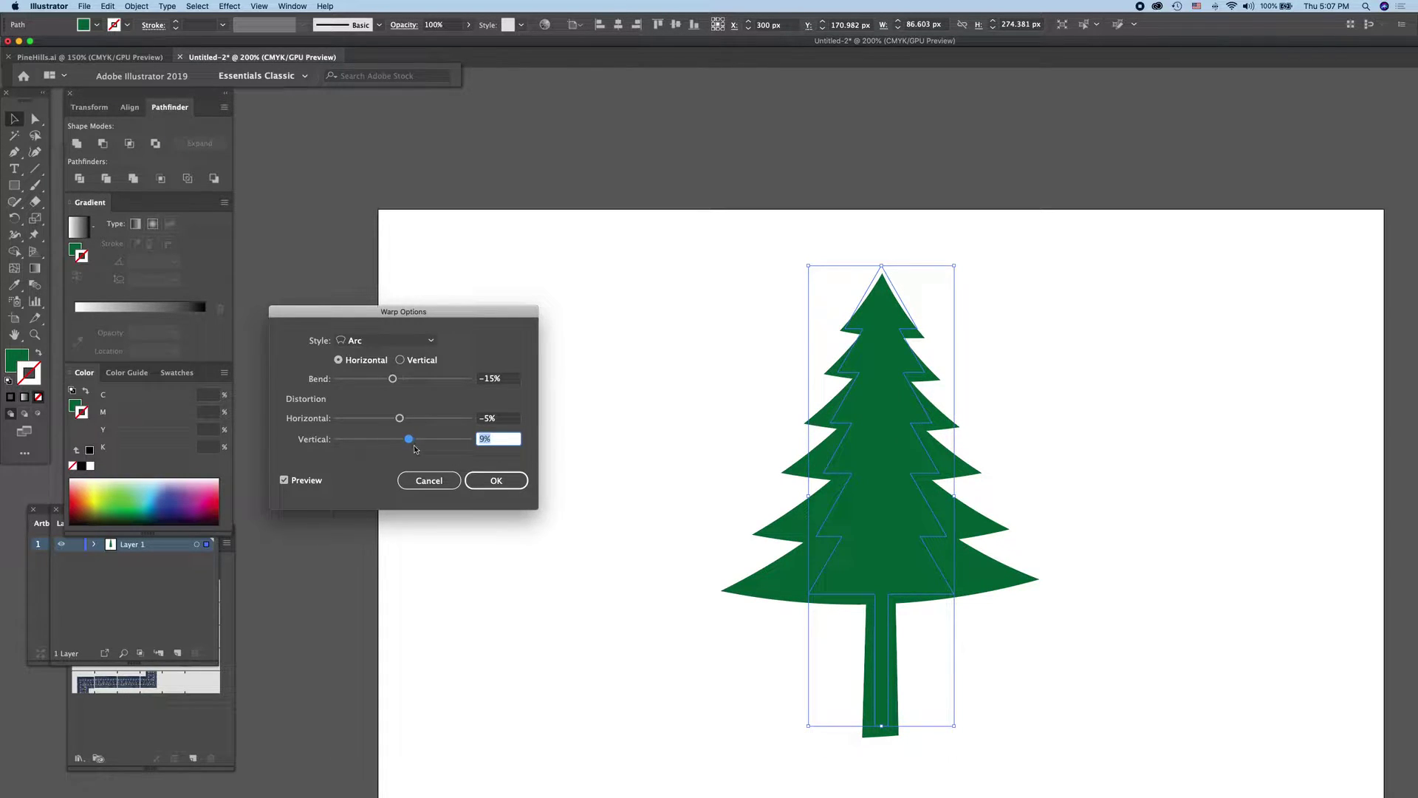
click(508, 484)
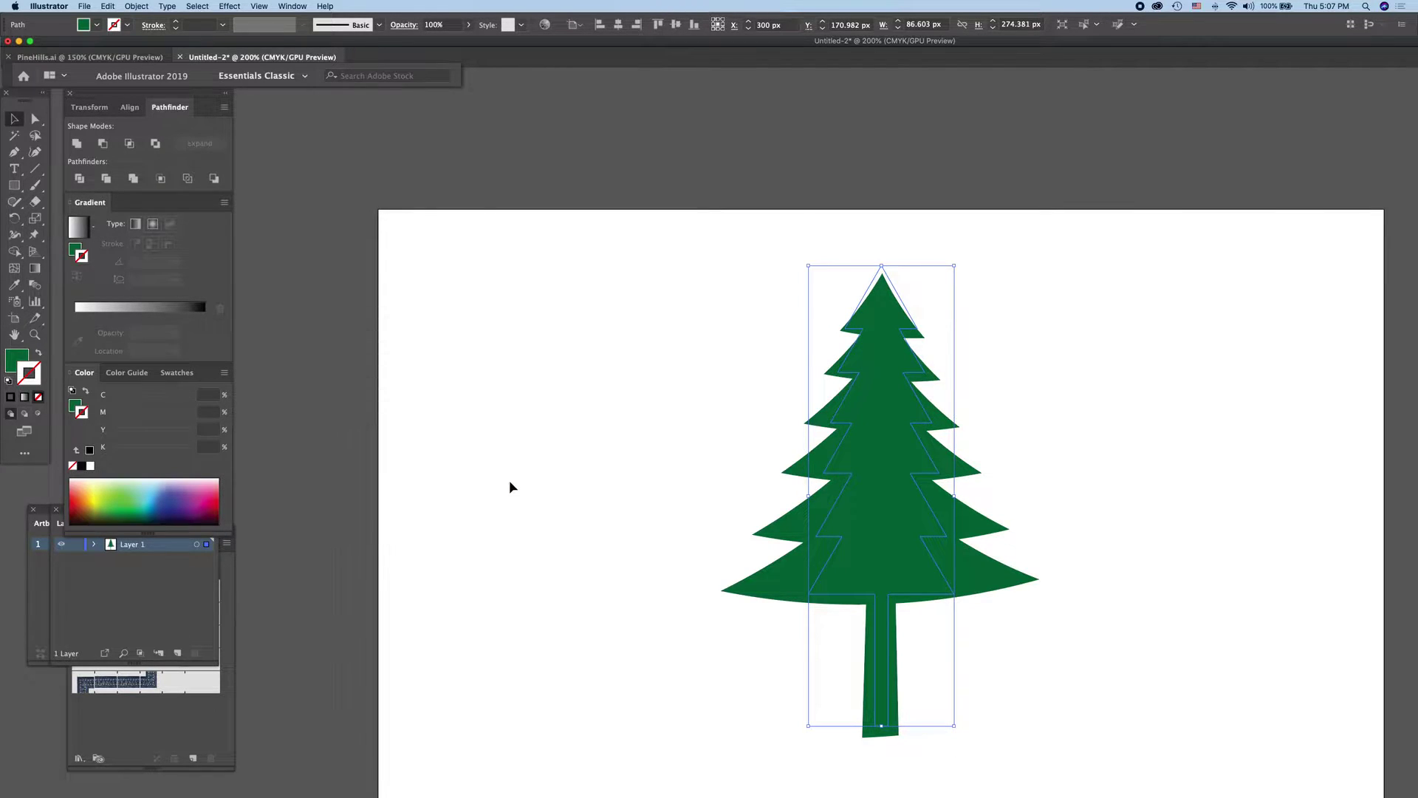
Step: Reselect the warped tree and apply Object > Expand Appearance
click(668, 372)
mouse_move(712, 254)
mouse_down()
mouse_move(1092, 743)
mouse_move(1079, 745)
mouse_up()
click(136, 7)
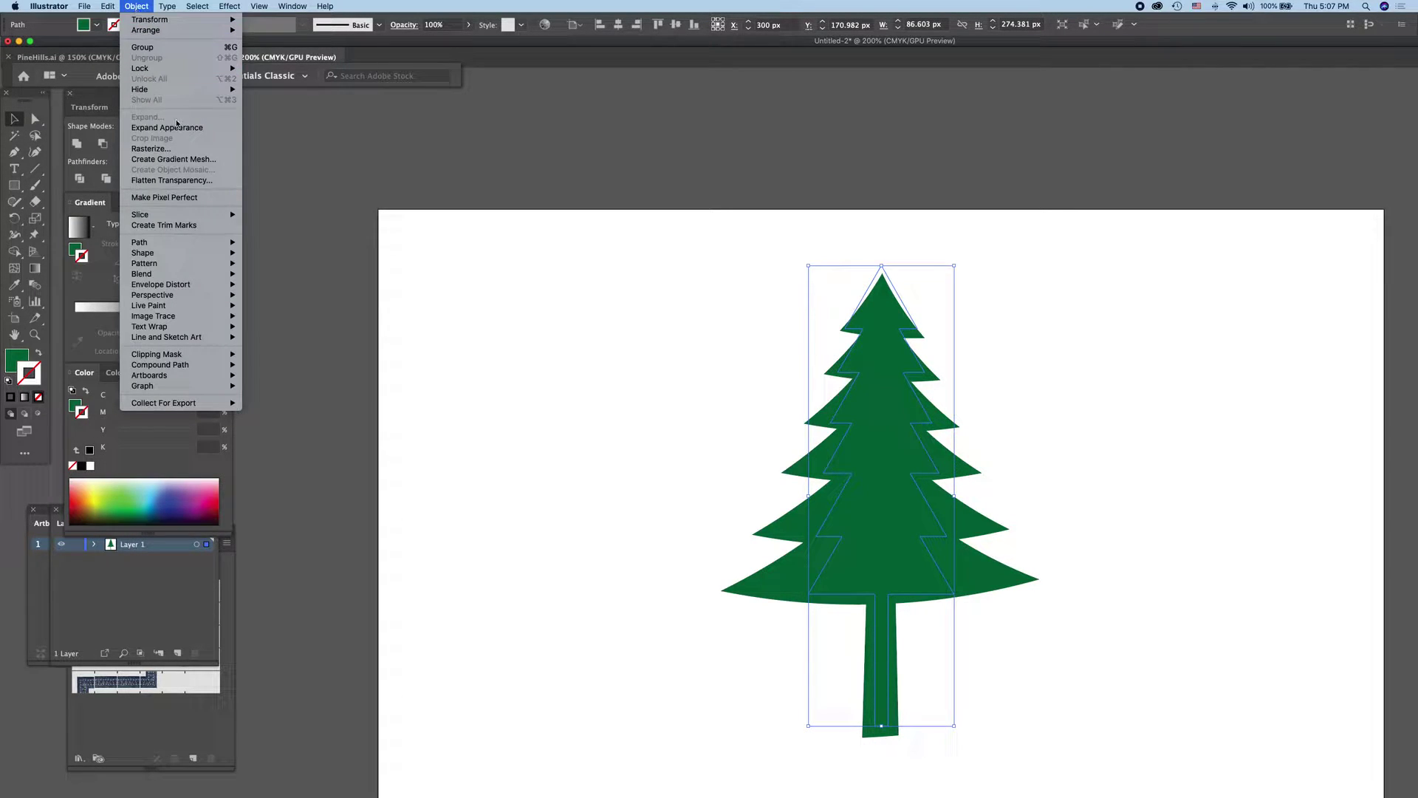
click(178, 127)
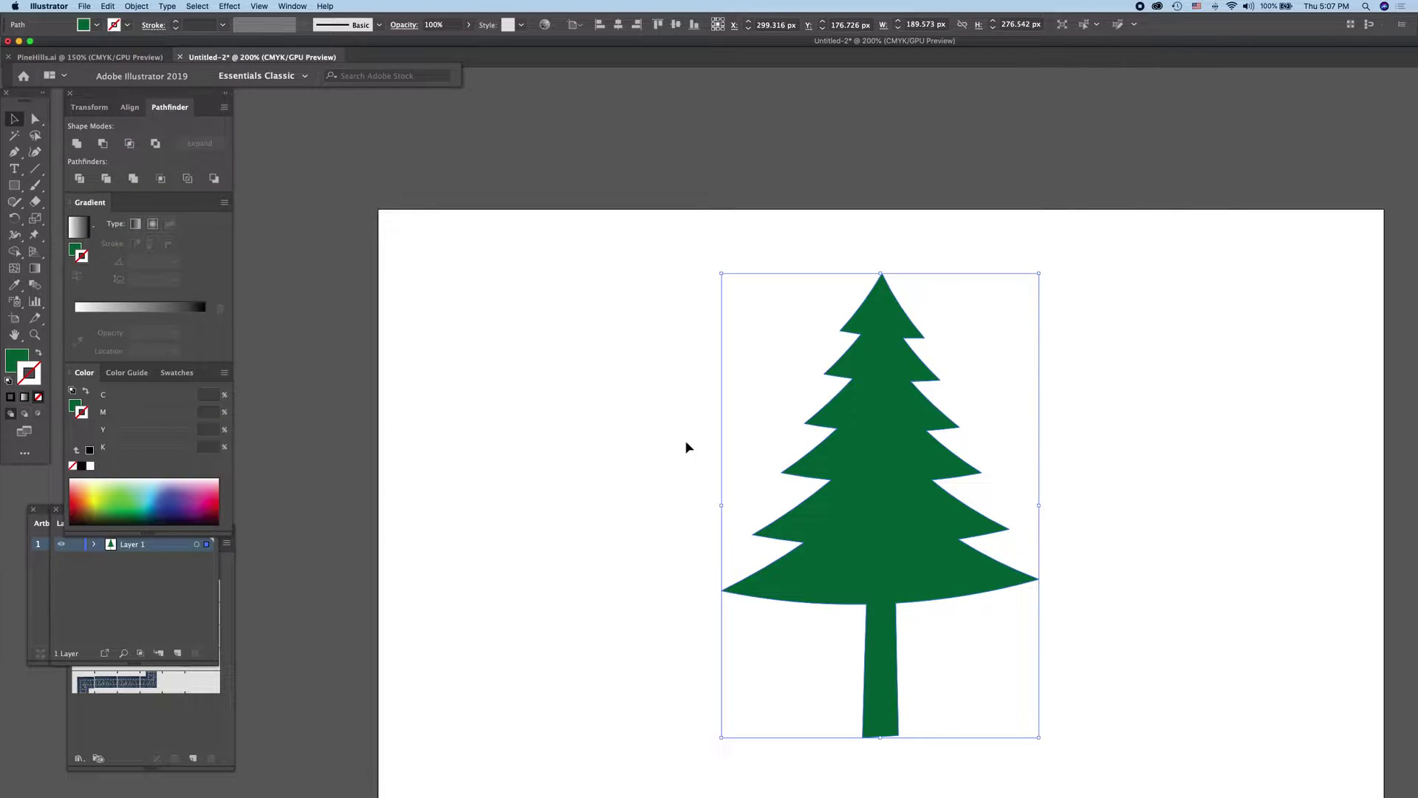
click(107, 8)
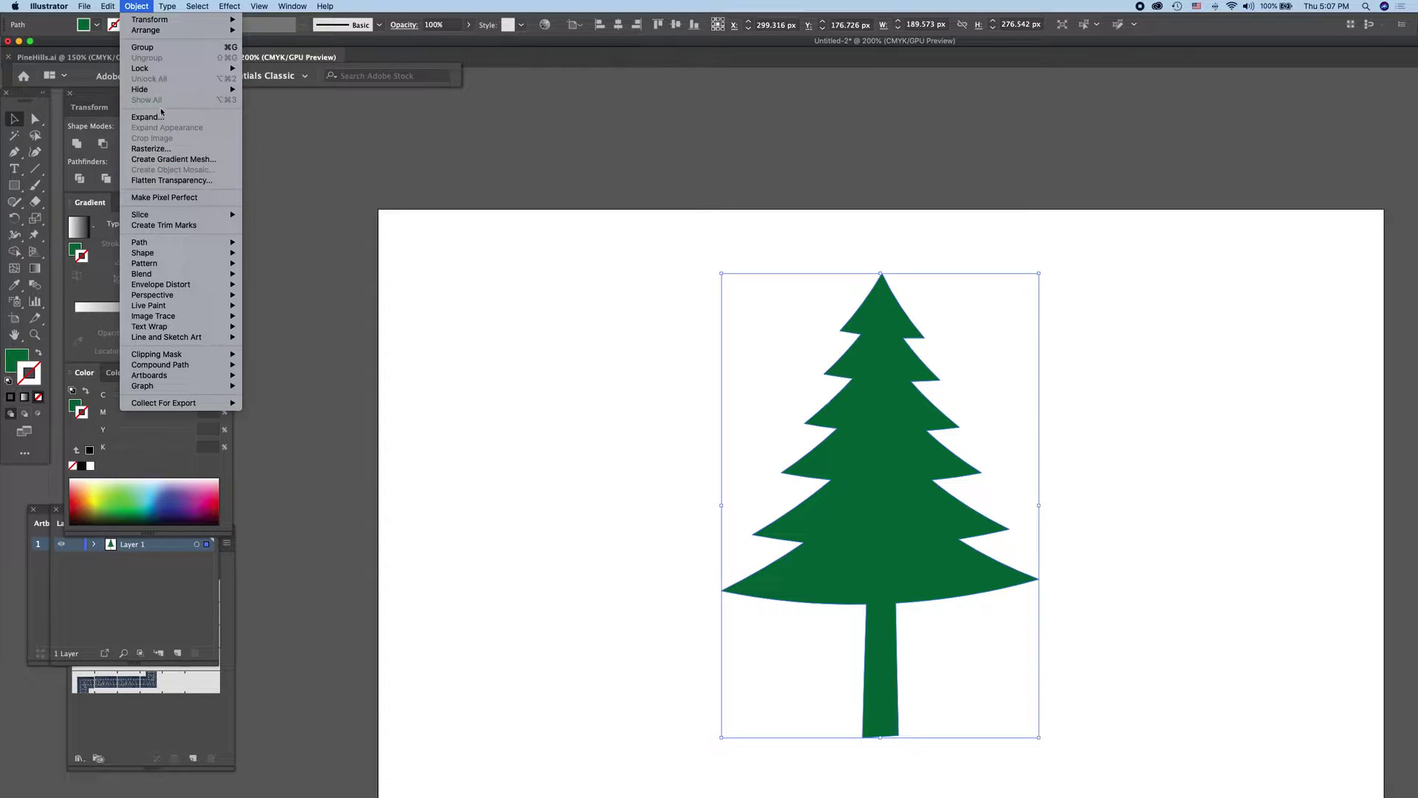
key(Escape)
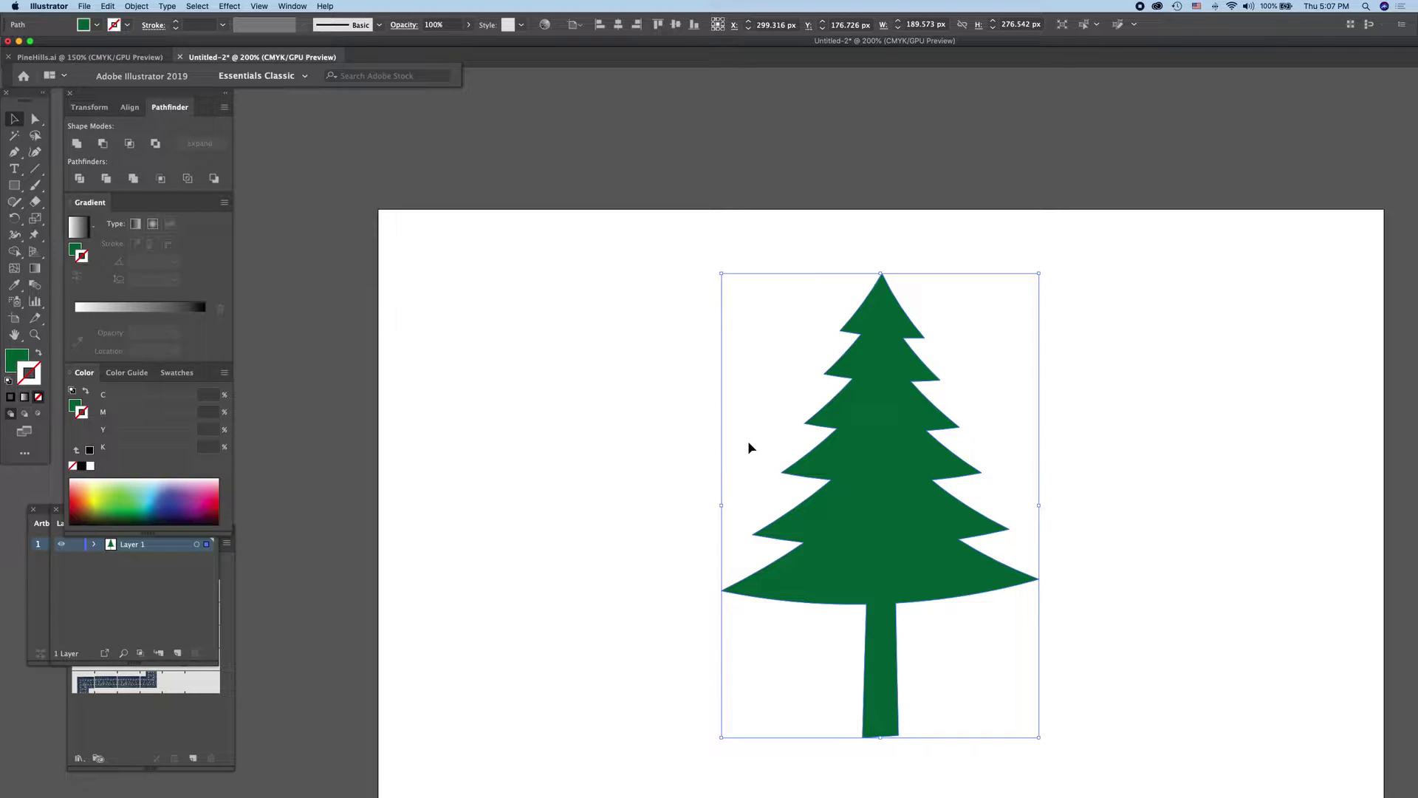
Step: Duplicate the warped tree in front and move the copy to the artboard's left side
click(230, 8)
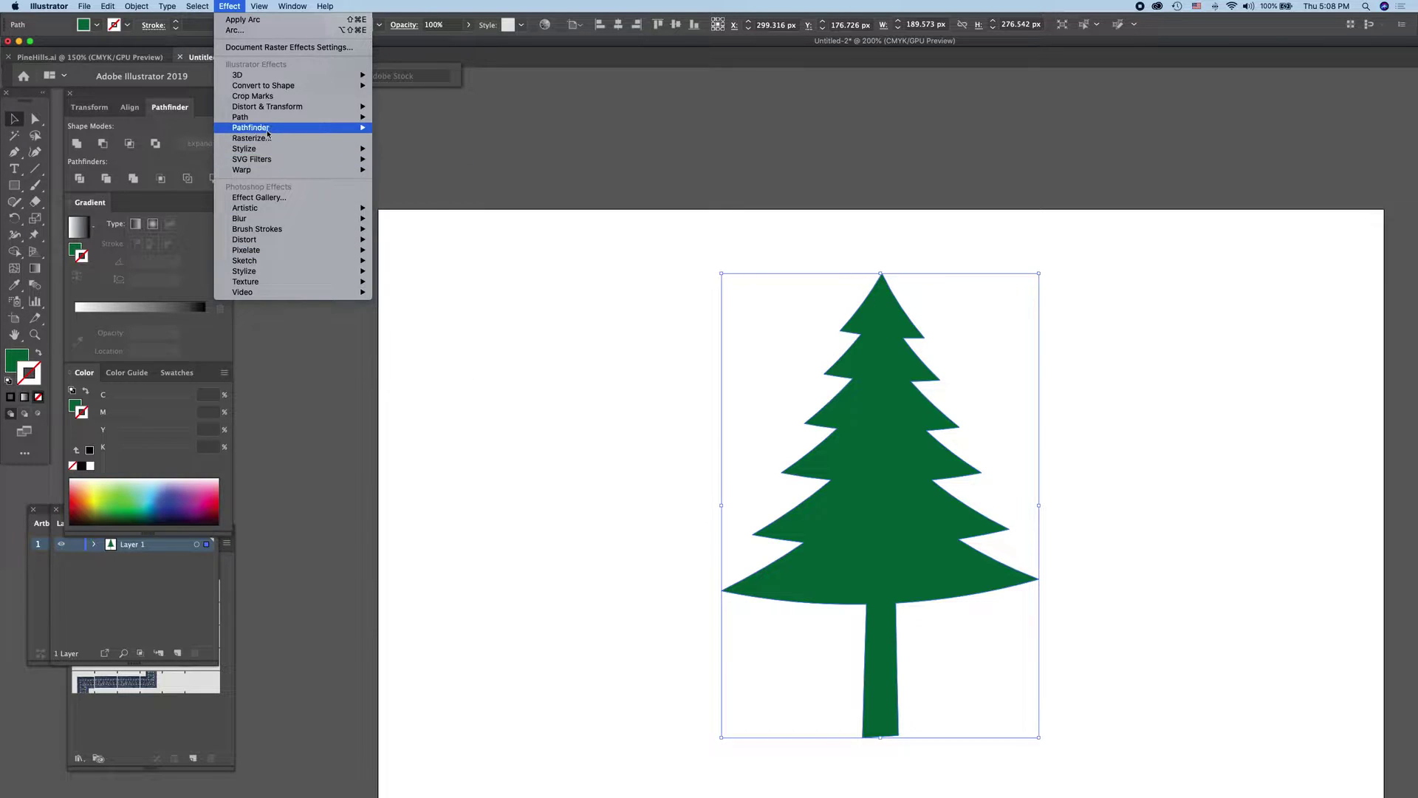
mouse_move(268, 106)
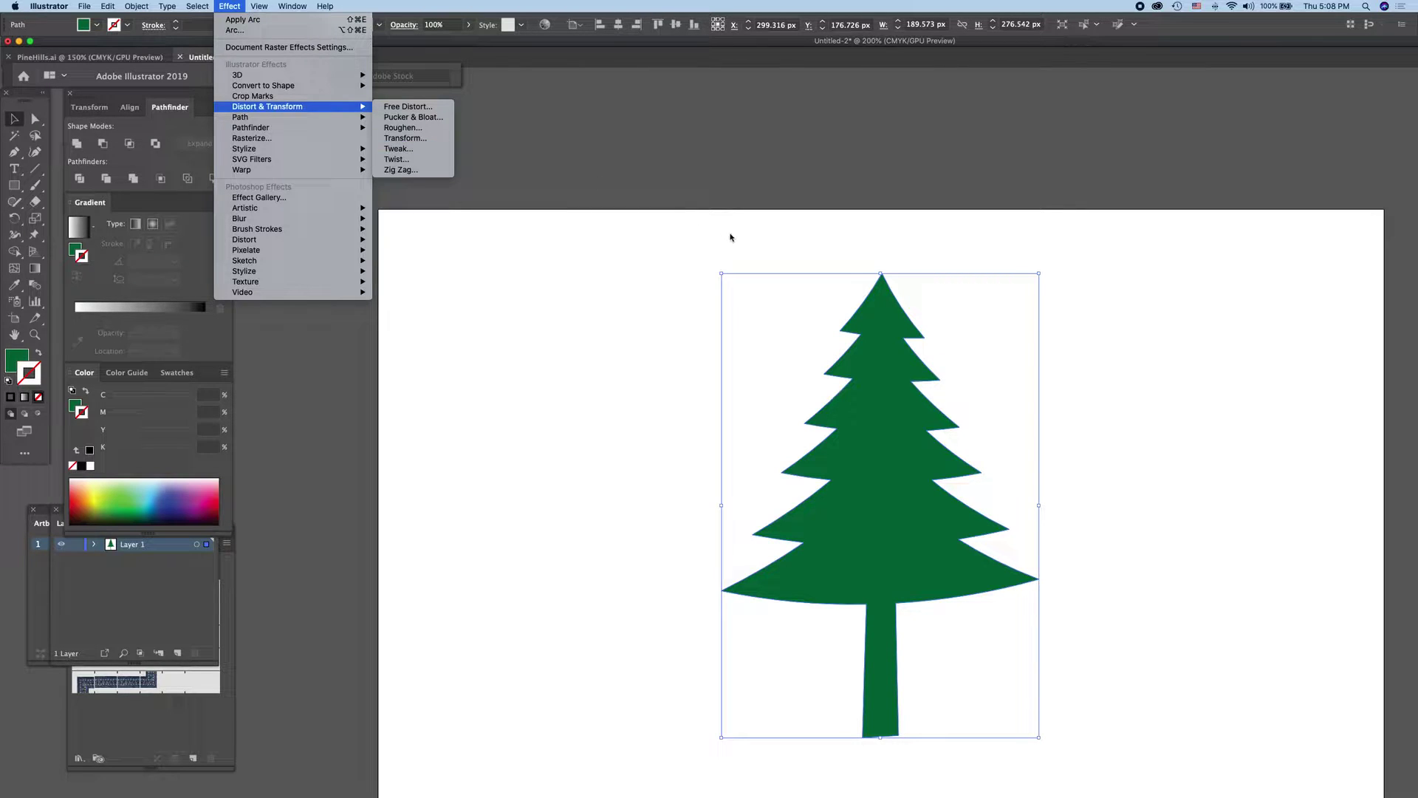
click(591, 299)
mouse_move(709, 265)
mouse_down()
mouse_move(1032, 545)
mouse_move(1073, 752)
mouse_up()
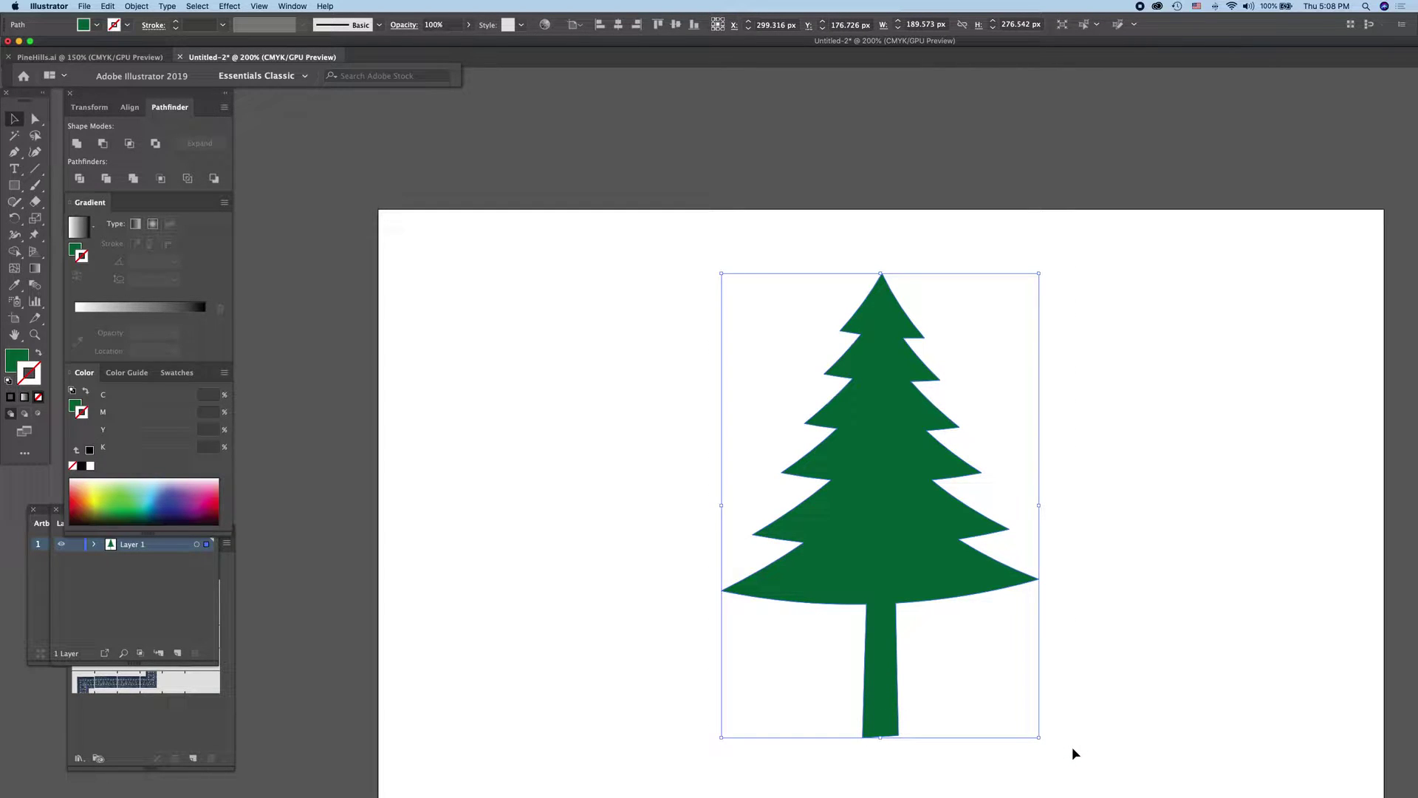
key(a)
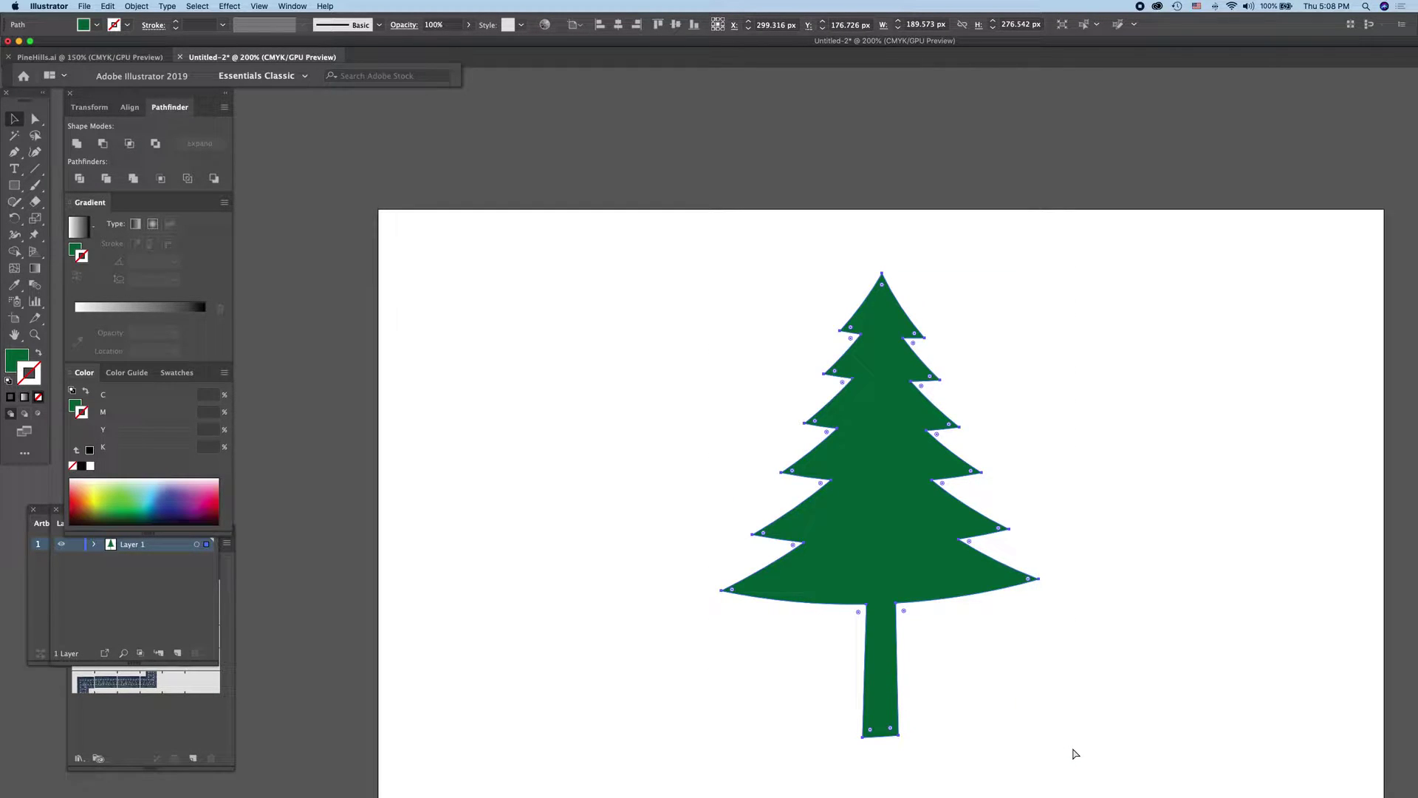
key(super+f)
key(v)
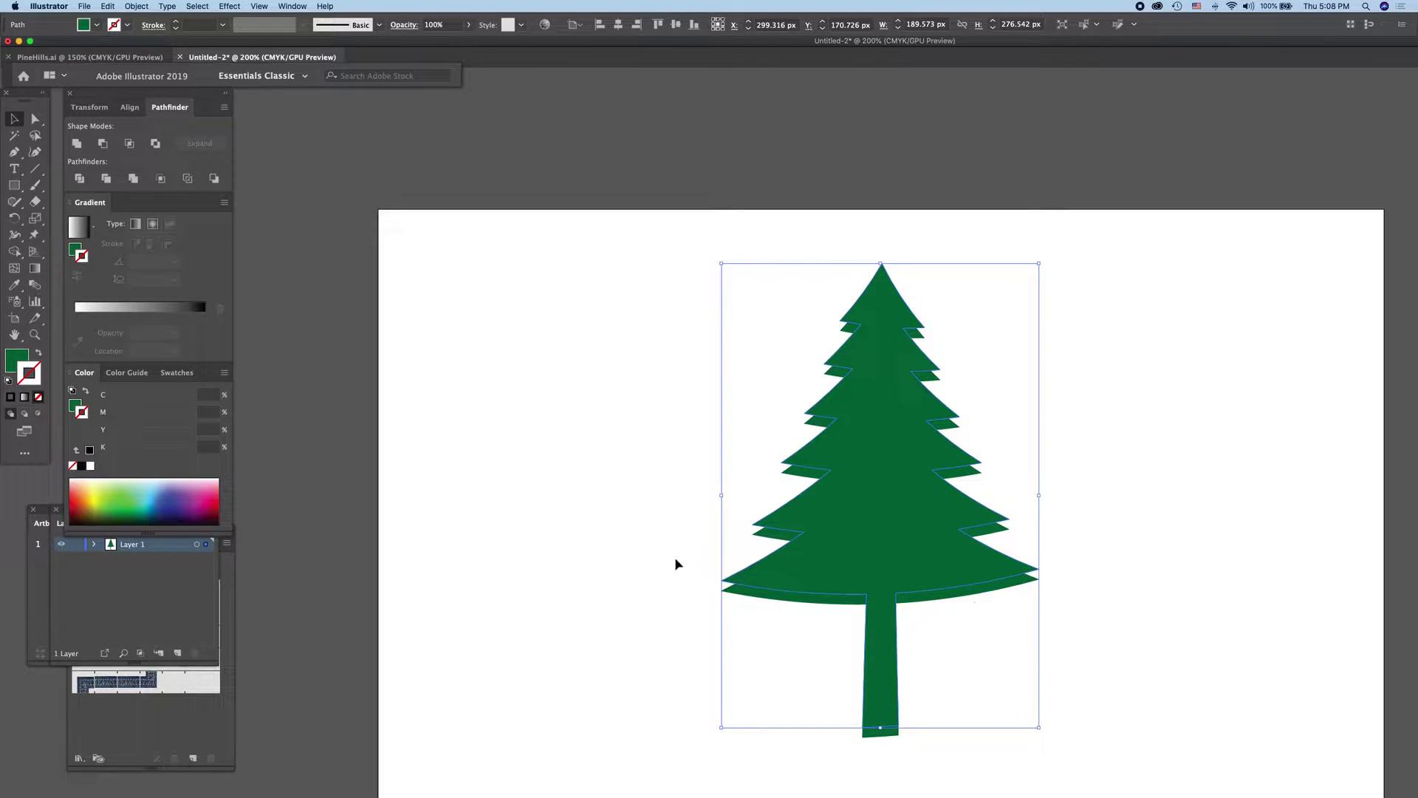
drag(846, 490, 452, 476)
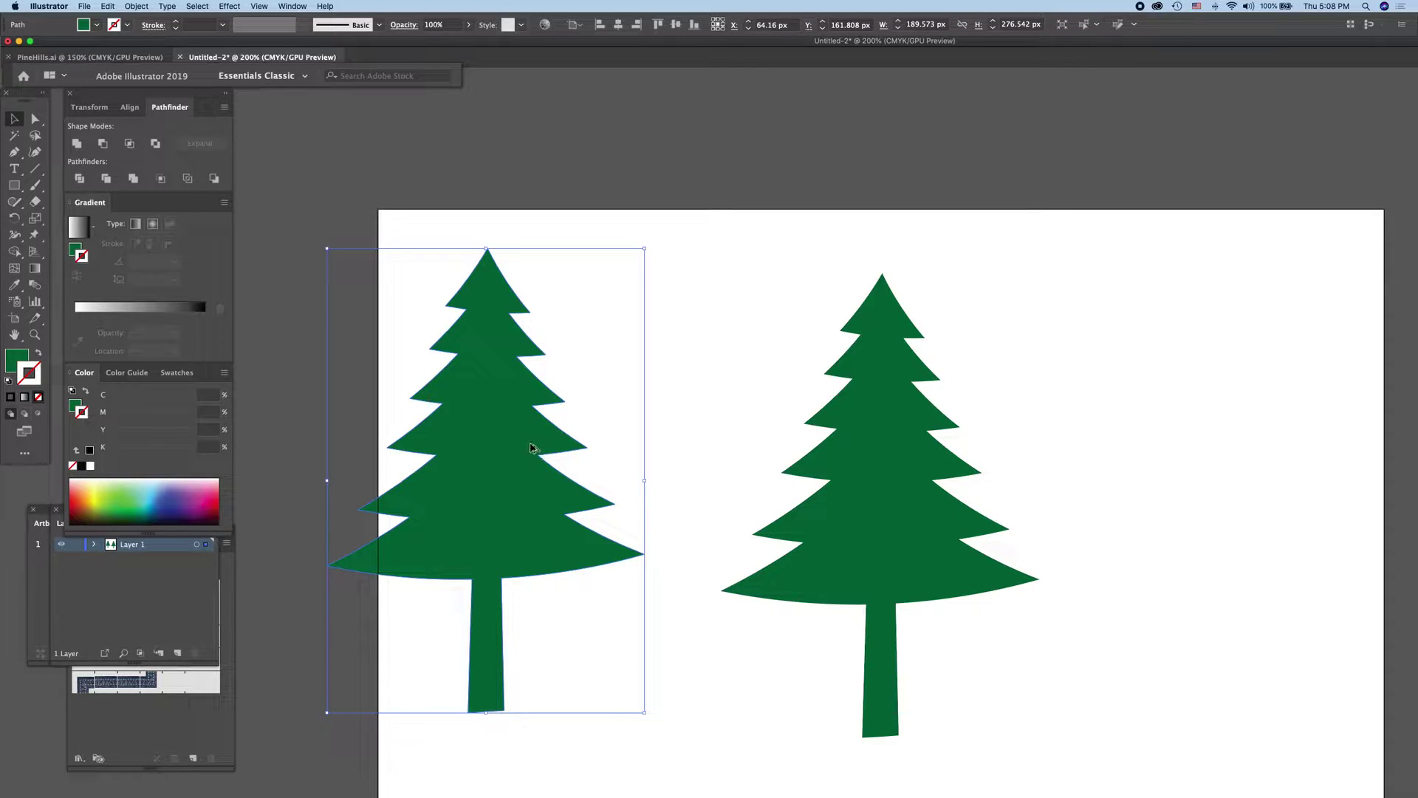
Step: Option-drag three more tree copies: higher at left edge, right side, beyond left edge
mouse_move(513, 437)
mouse_down()
mouse_move(537, 356)
mouse_move(391, 276)
mouse_up()
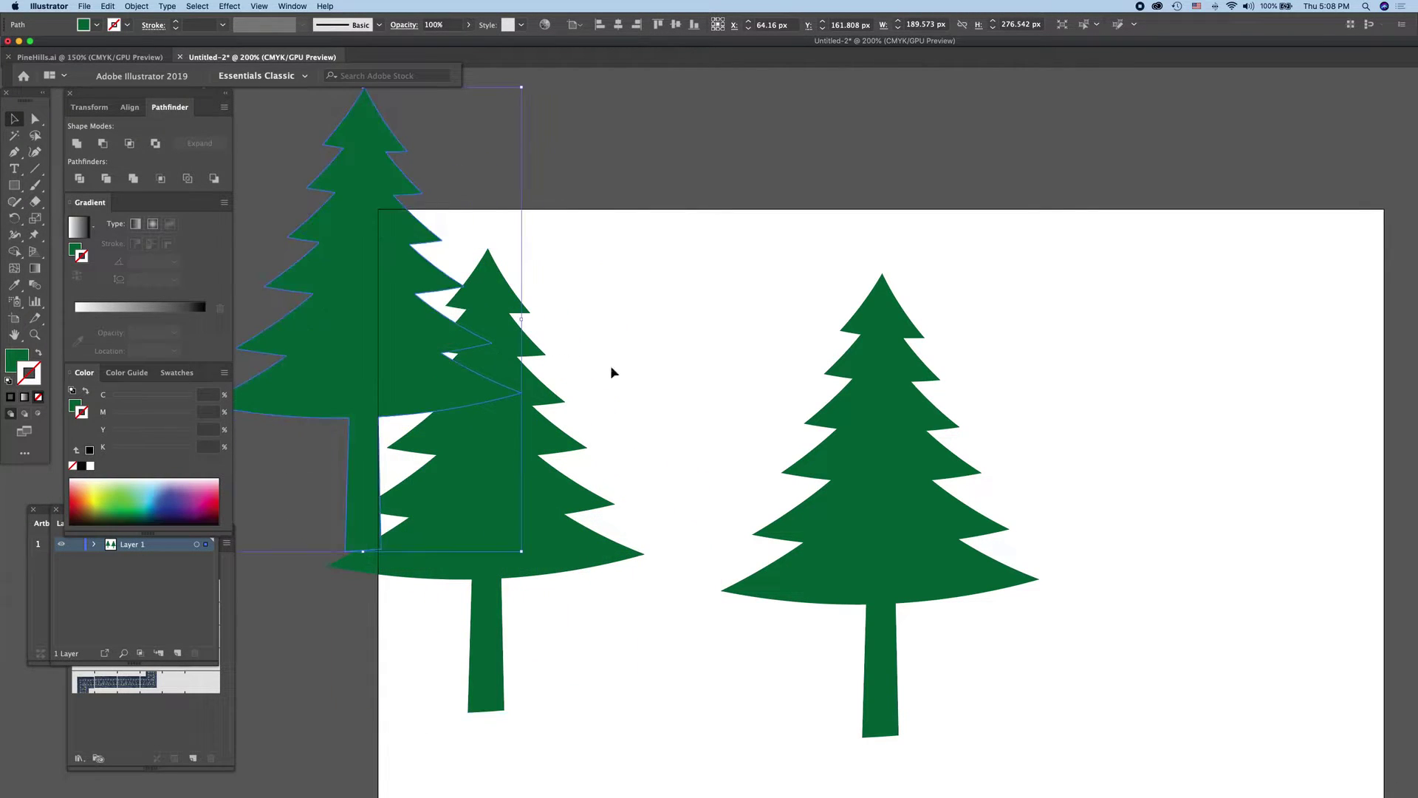
drag(911, 512, 1187, 532)
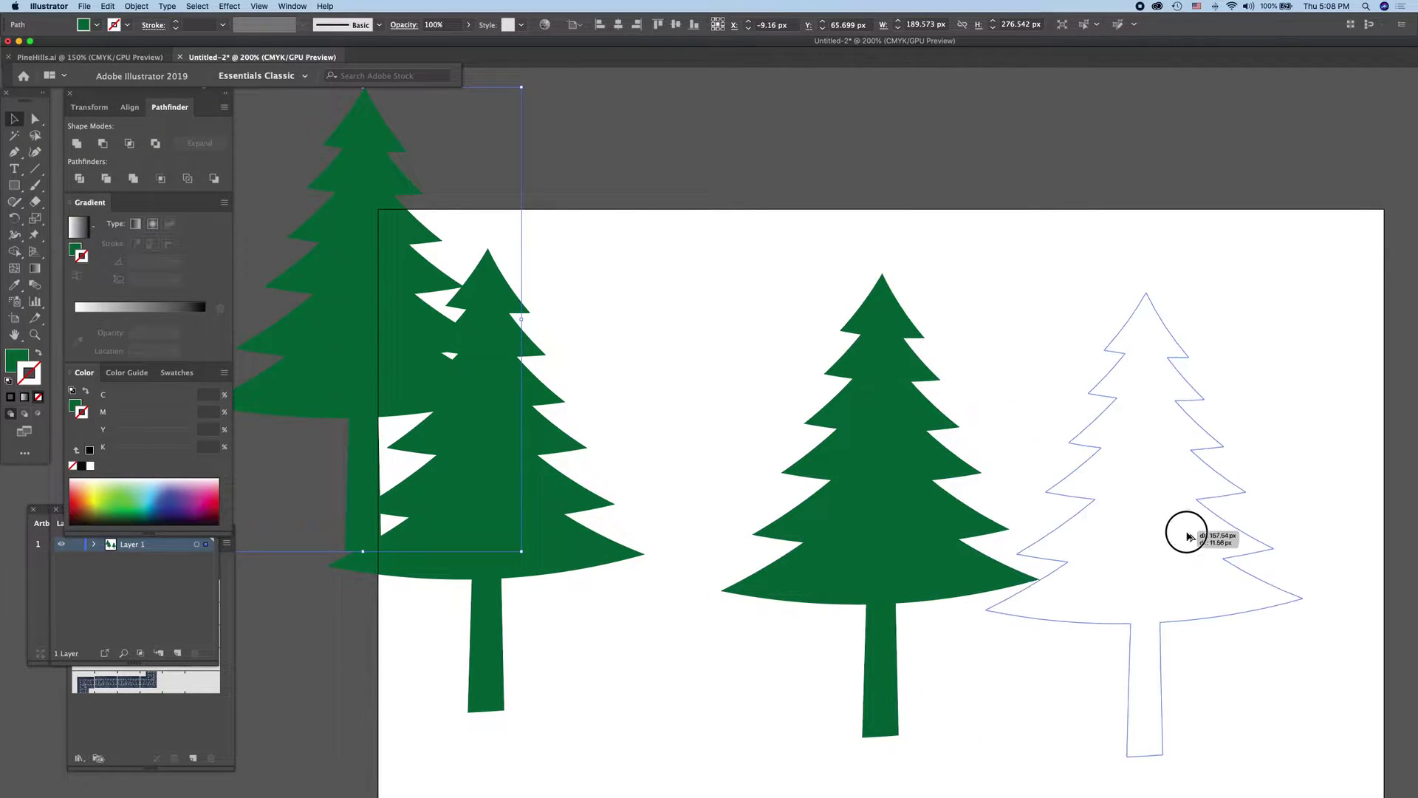
mouse_move(888, 515)
mouse_down()
mouse_move(325, 504)
mouse_move(280, 568)
mouse_up()
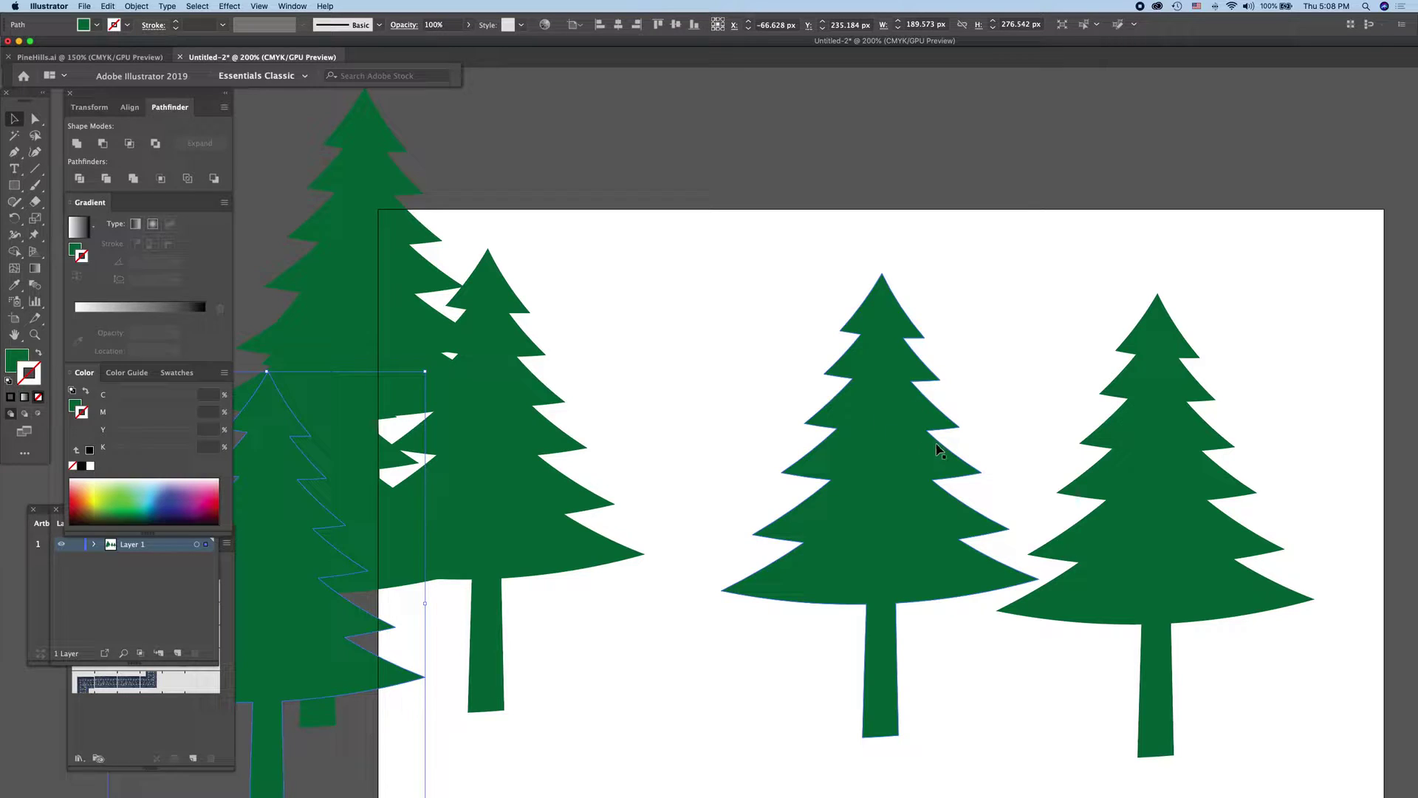
Step: Nudge the middle tree left and stretch it to 329.536 px tall
drag(881, 423, 849, 415)
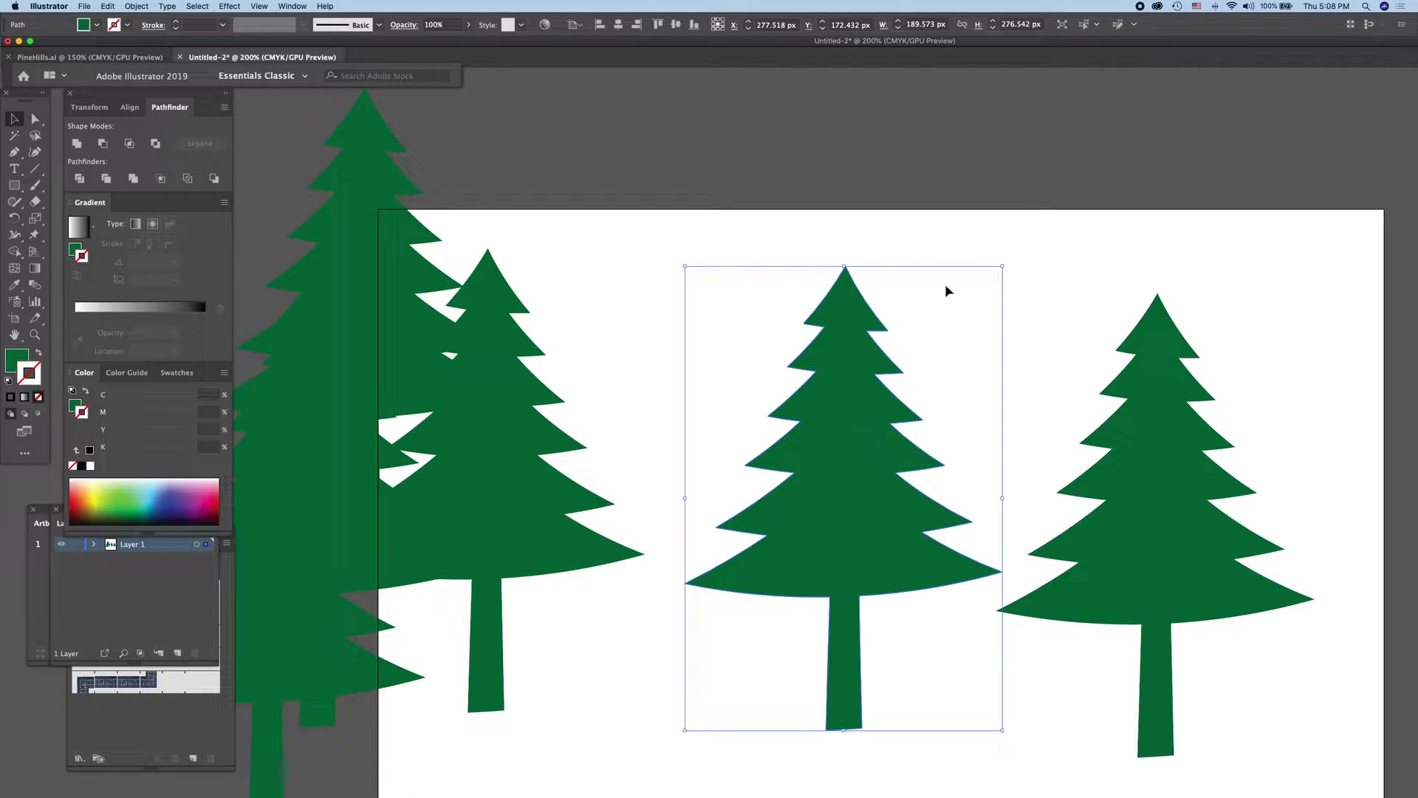
drag(846, 266, 844, 205)
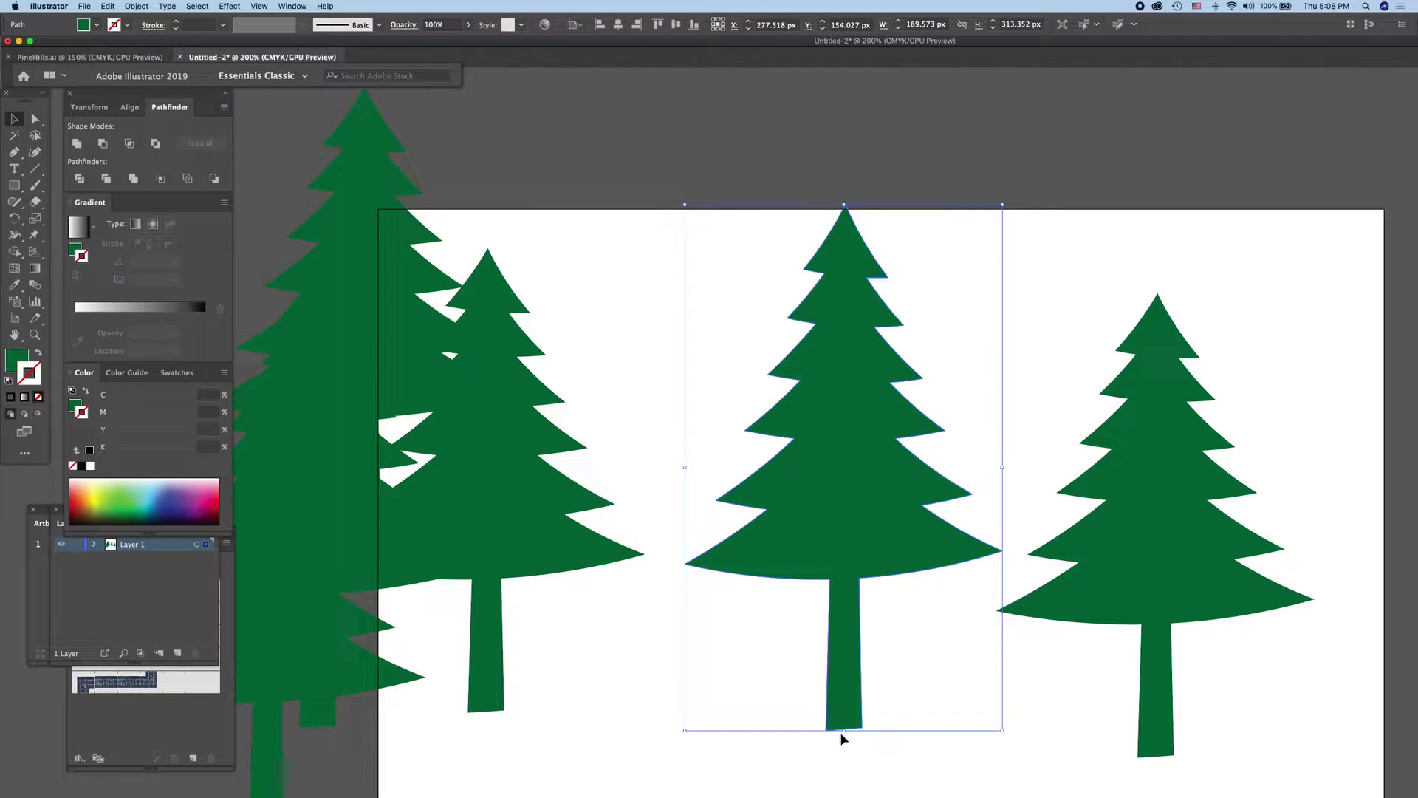
drag(845, 731, 844, 757)
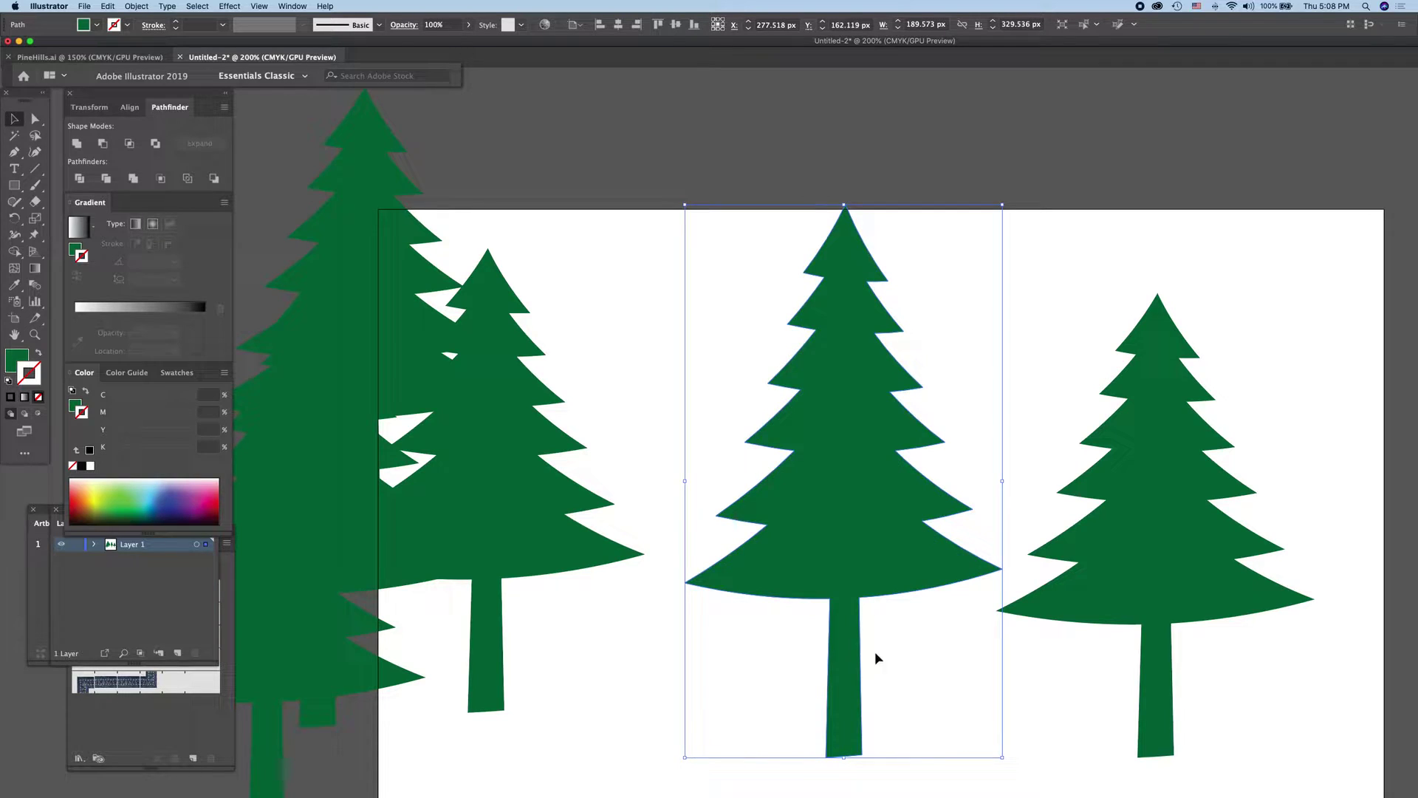
Step: Apply a Free Distort that narrows and tilts the middle tree, then select the right-hand tree
click(230, 7)
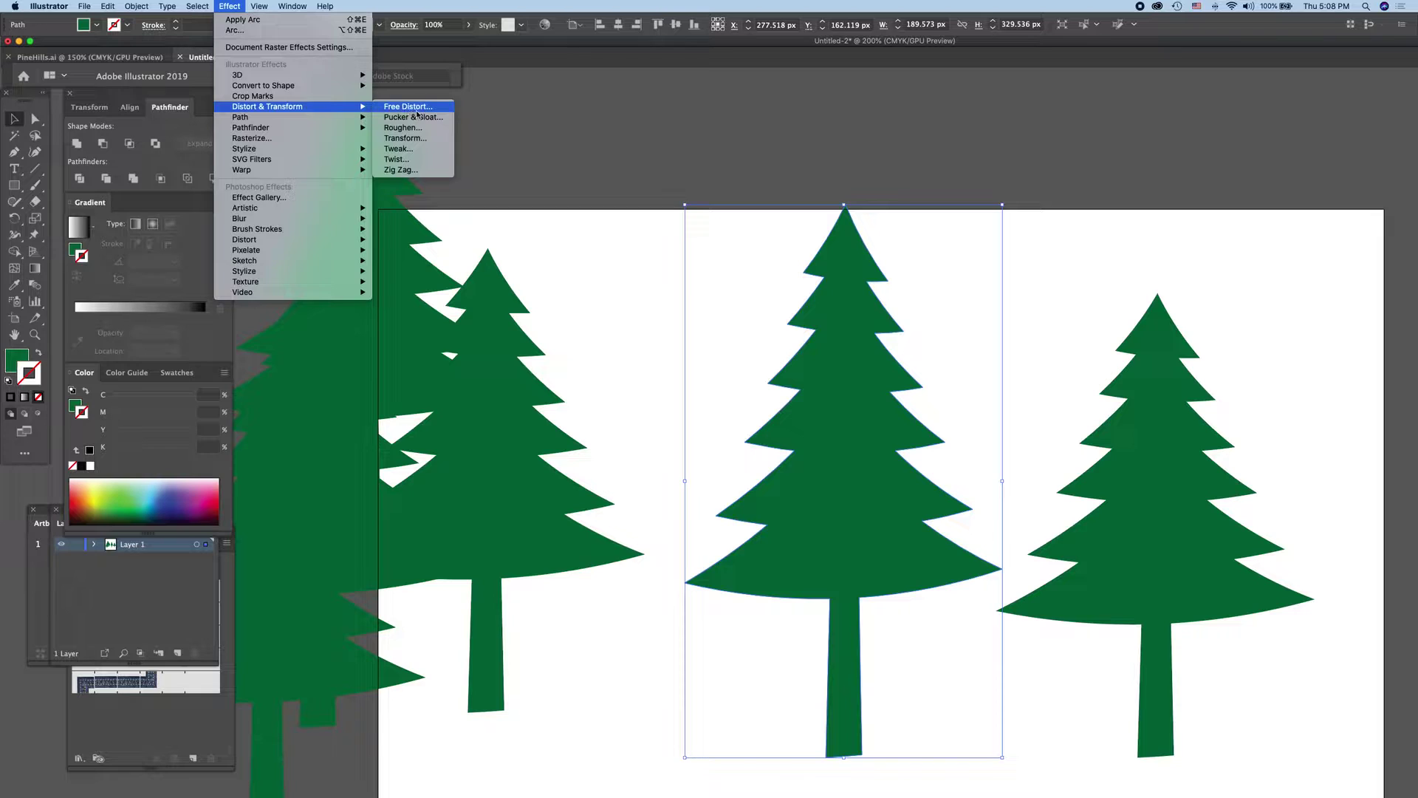
click(408, 107)
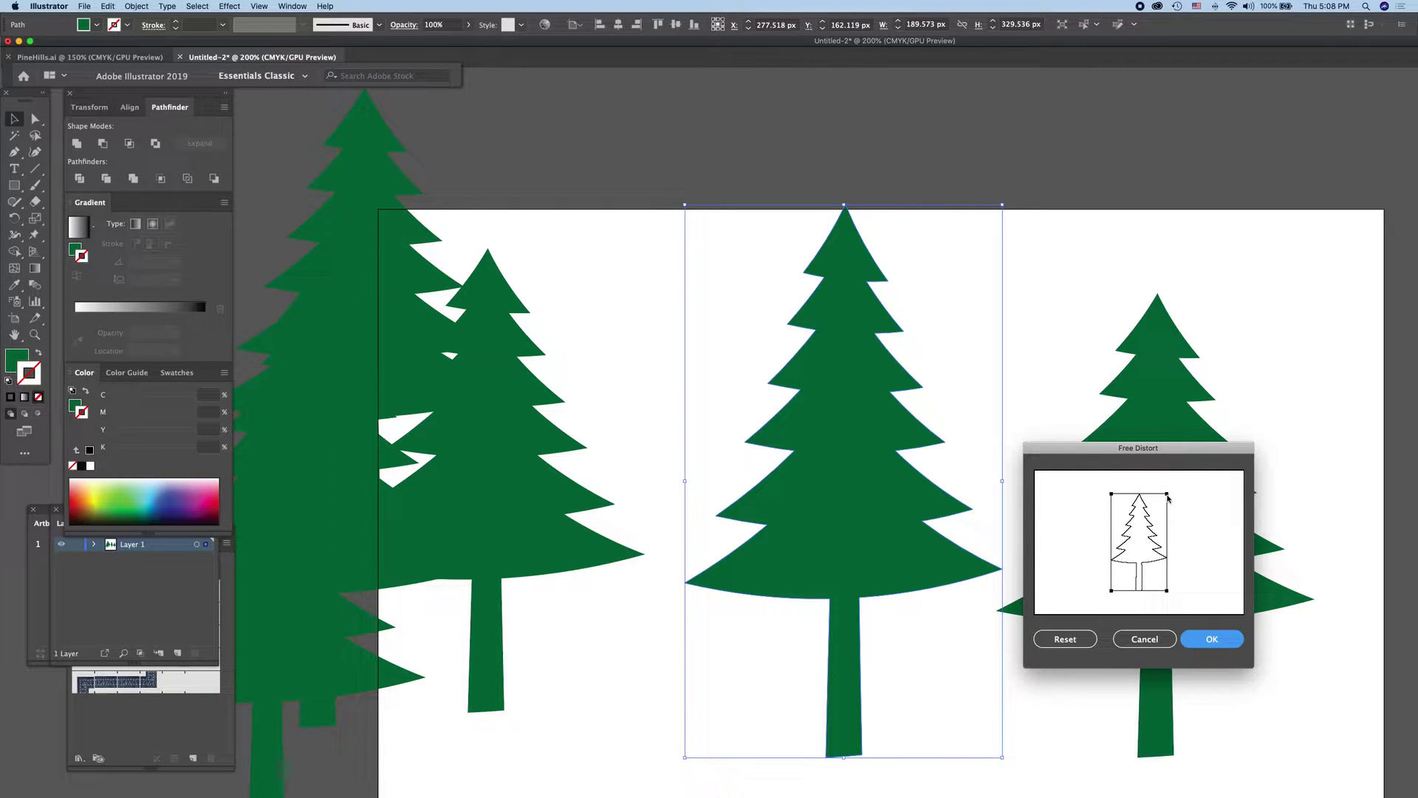
drag(1168, 497, 1168, 512)
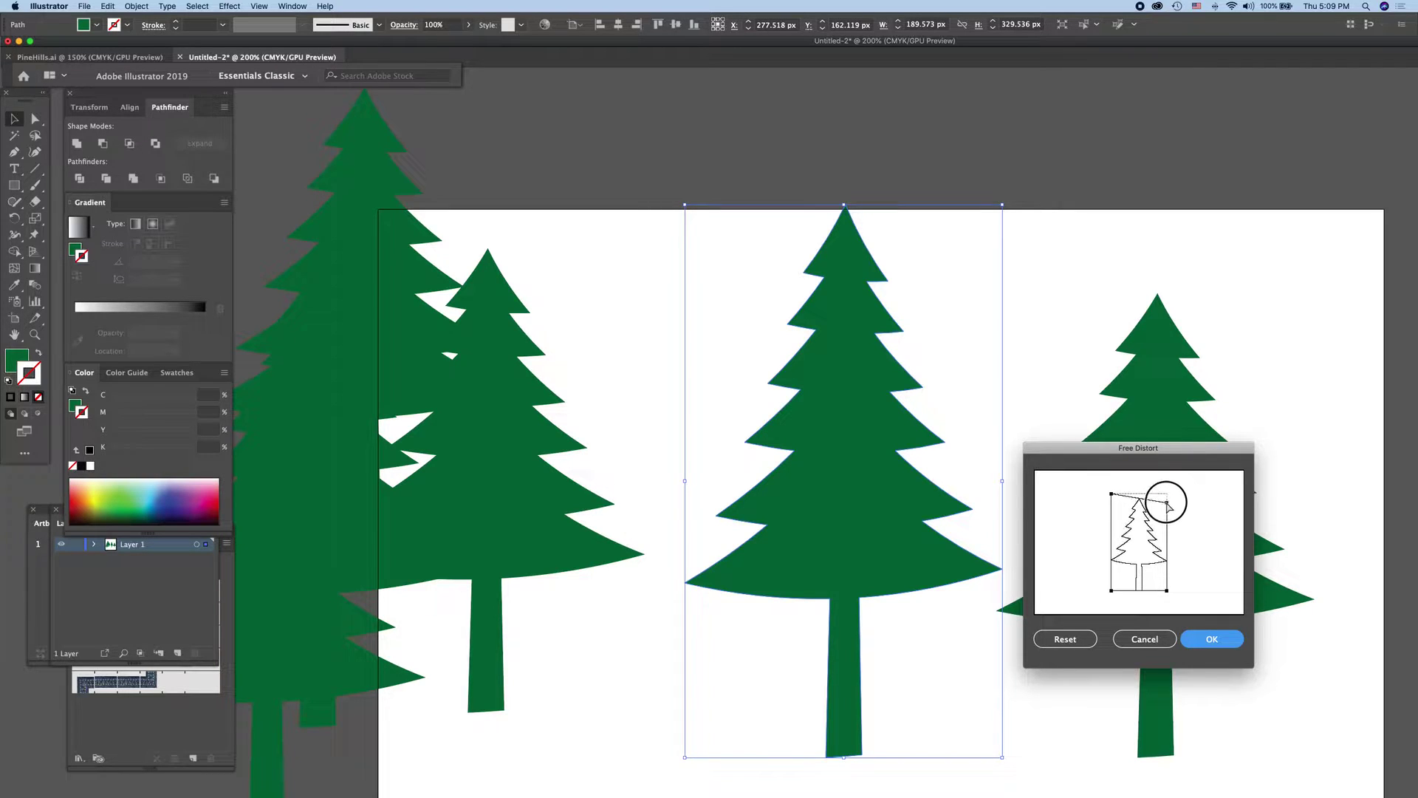
mouse_move(1168, 511)
mouse_down()
mouse_move(1165, 479)
mouse_move(1114, 482)
mouse_up()
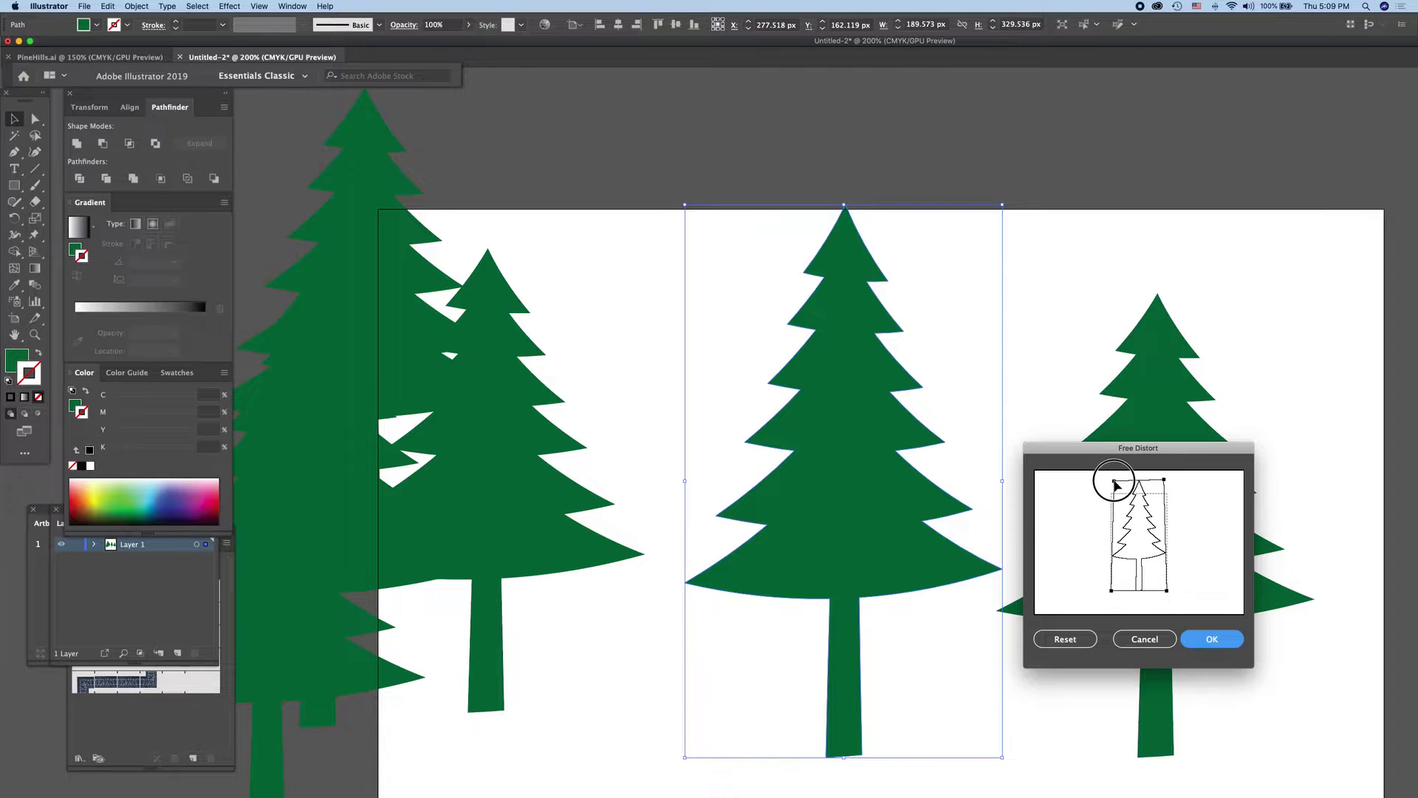
mouse_move(1112, 591)
mouse_down()
mouse_move(1097, 595)
mouse_move(1122, 599)
mouse_up()
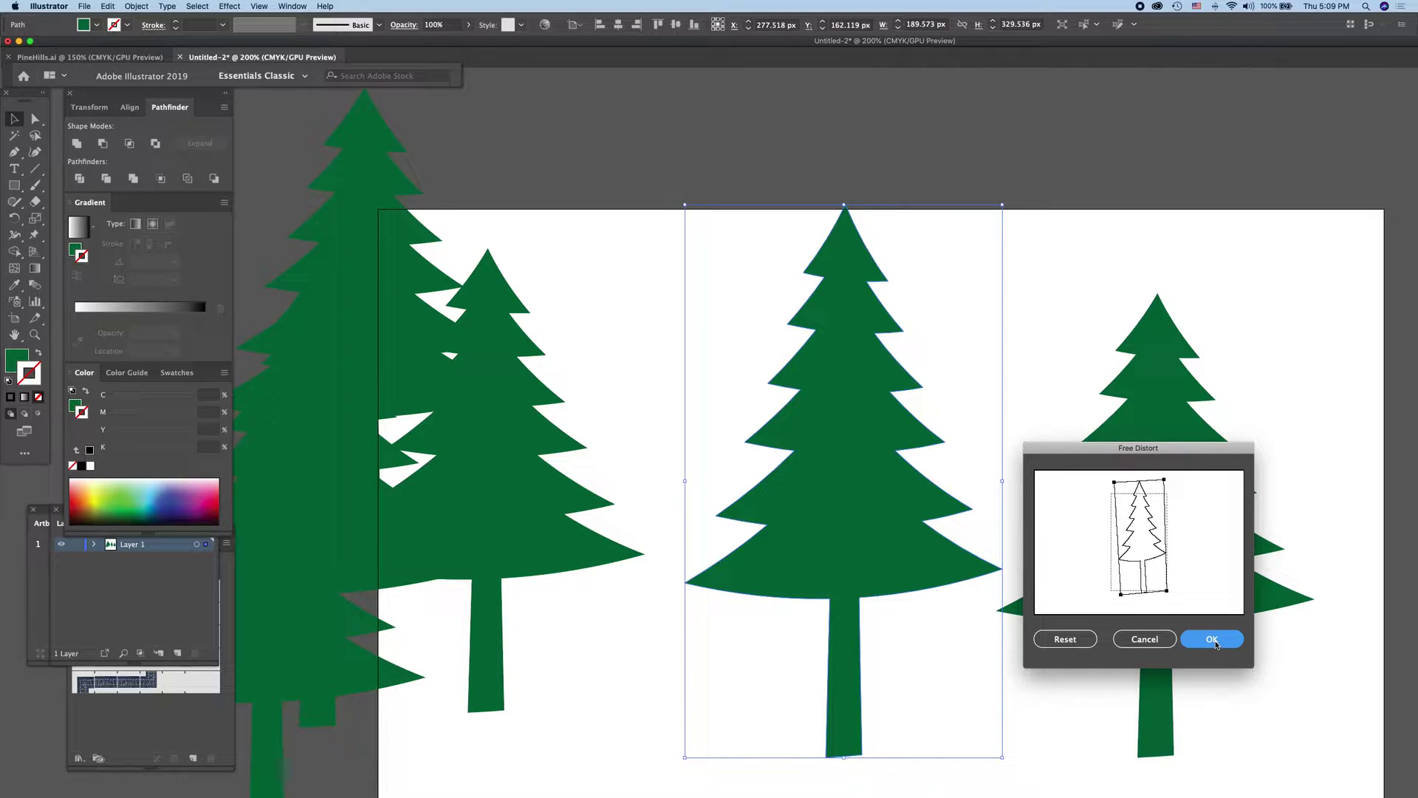
click(1212, 640)
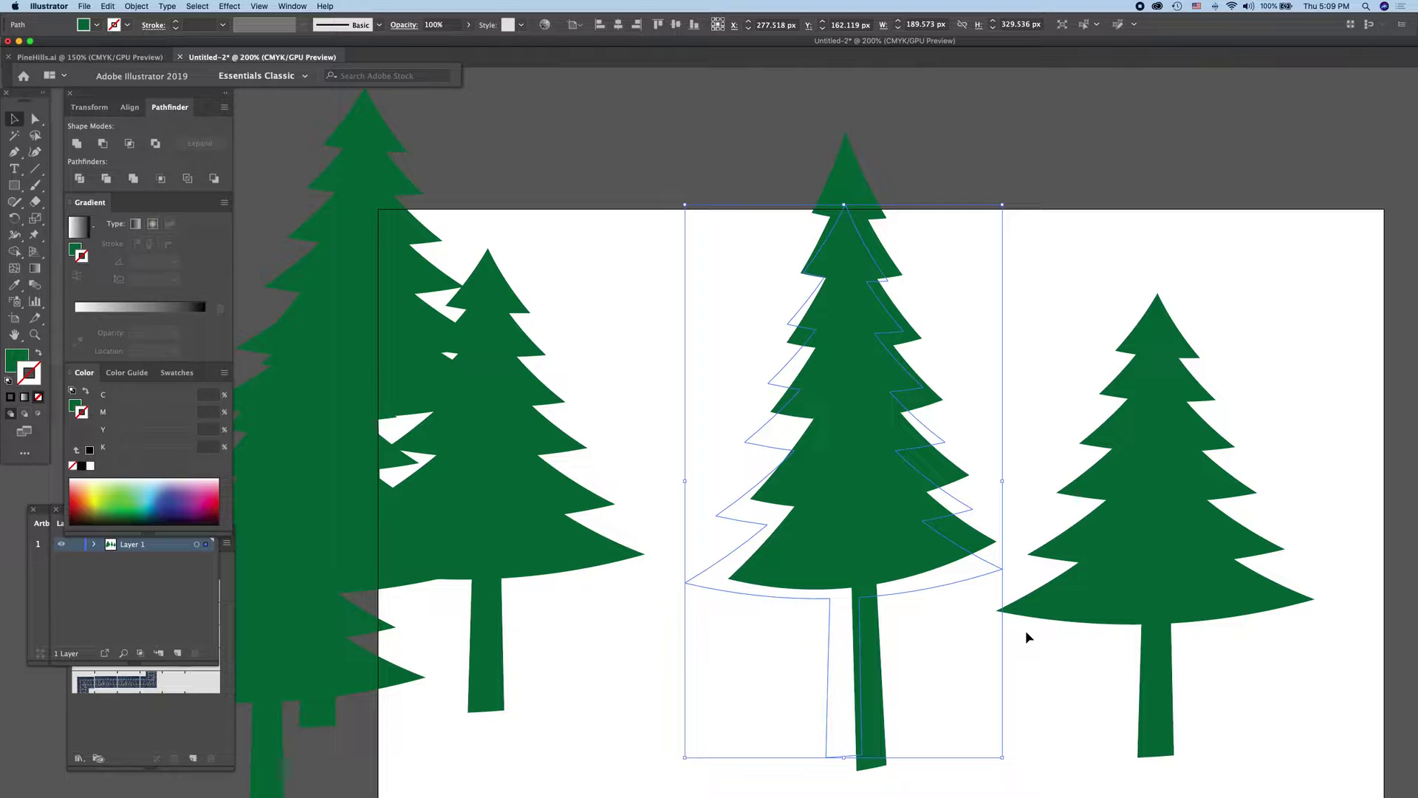
drag(1076, 260, 1253, 422)
click(1171, 665)
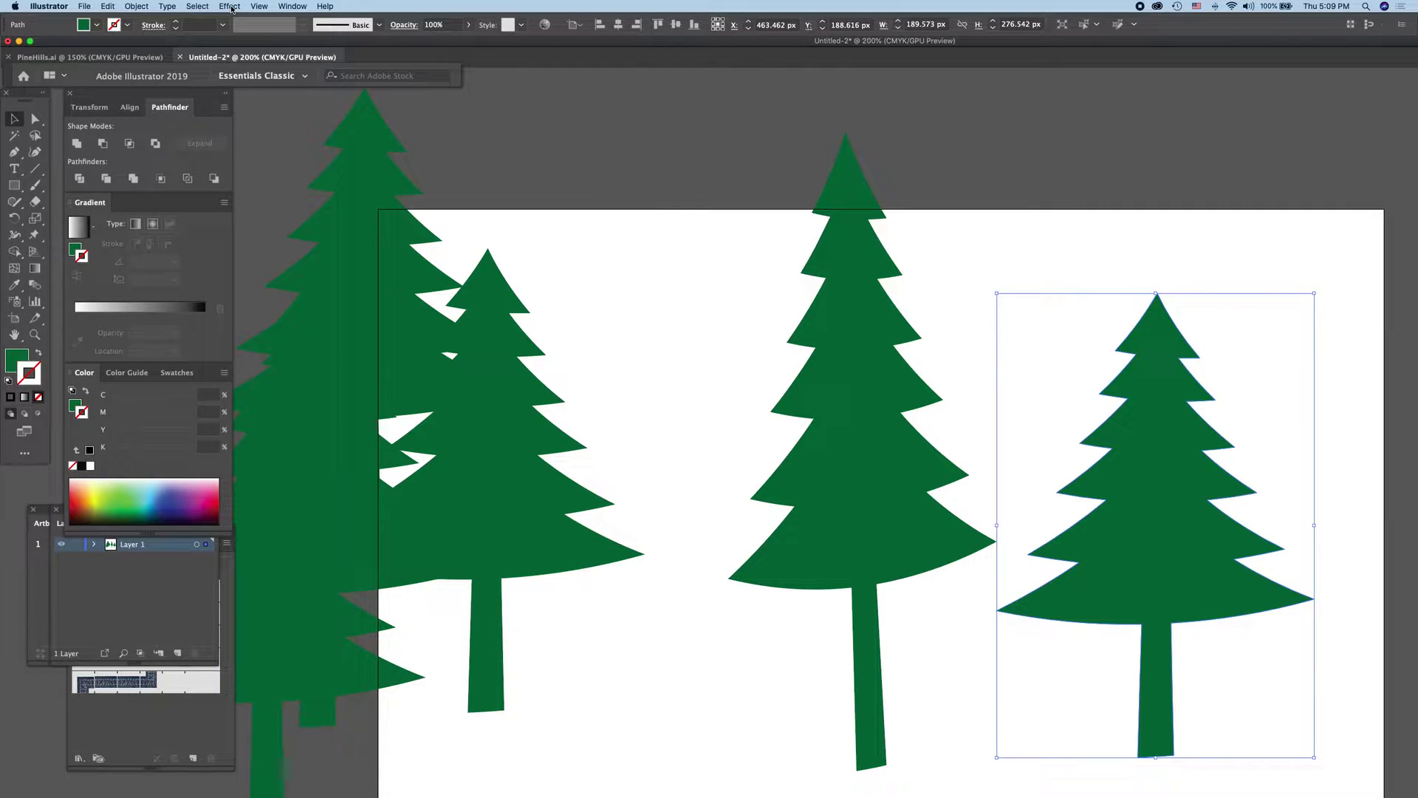
Step: Preview Pucker & Bloat at -21% and 13% on the right tree, then cancel it
click(230, 7)
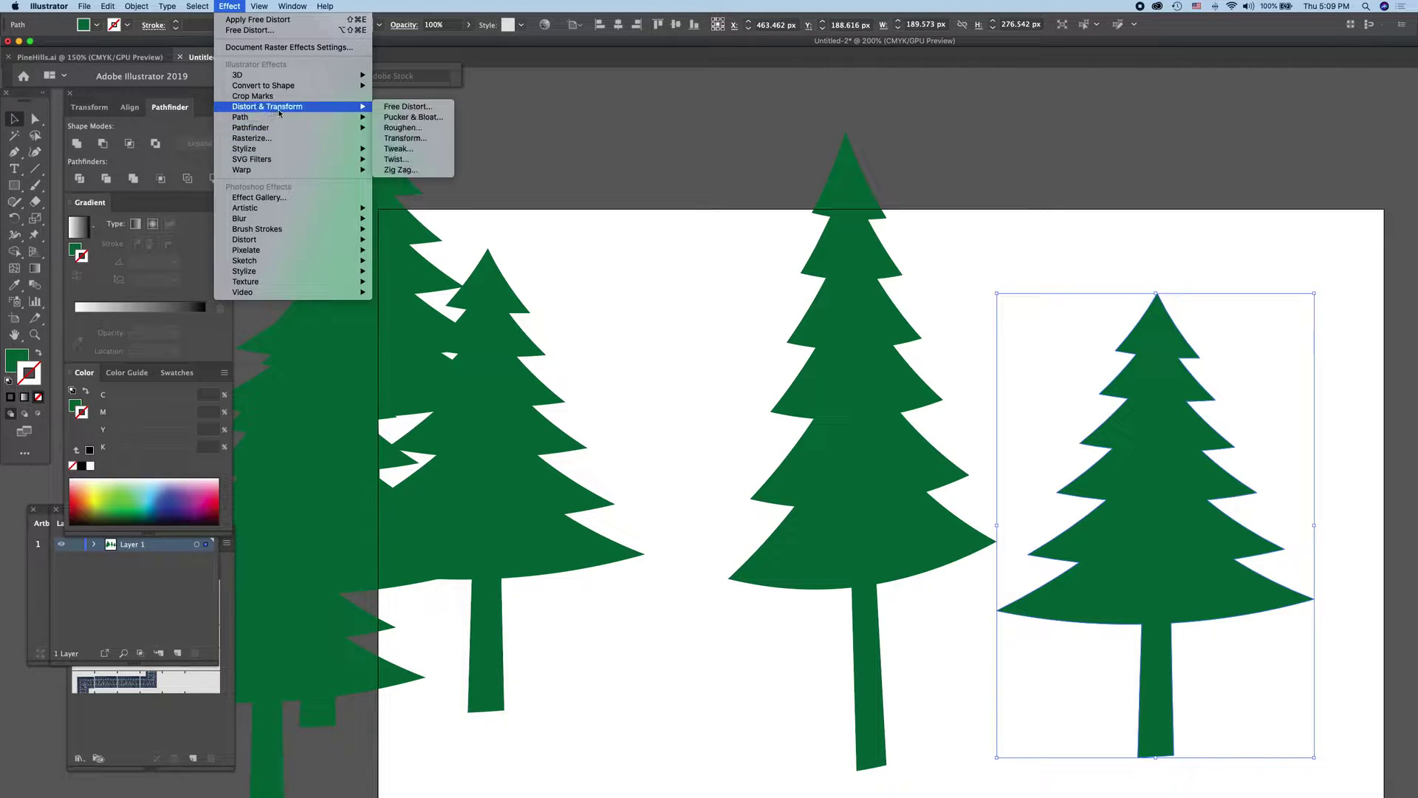
mouse_move(268, 106)
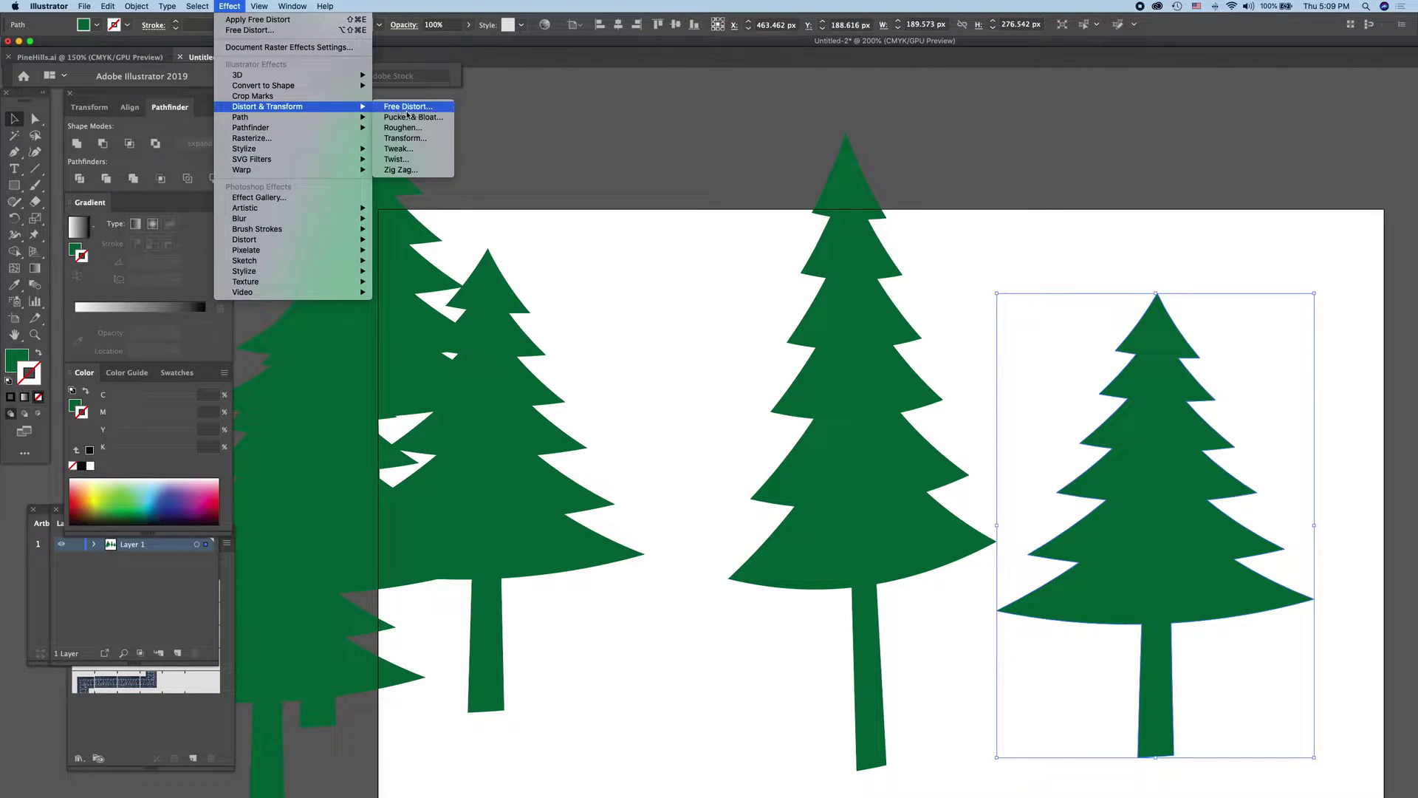
click(410, 117)
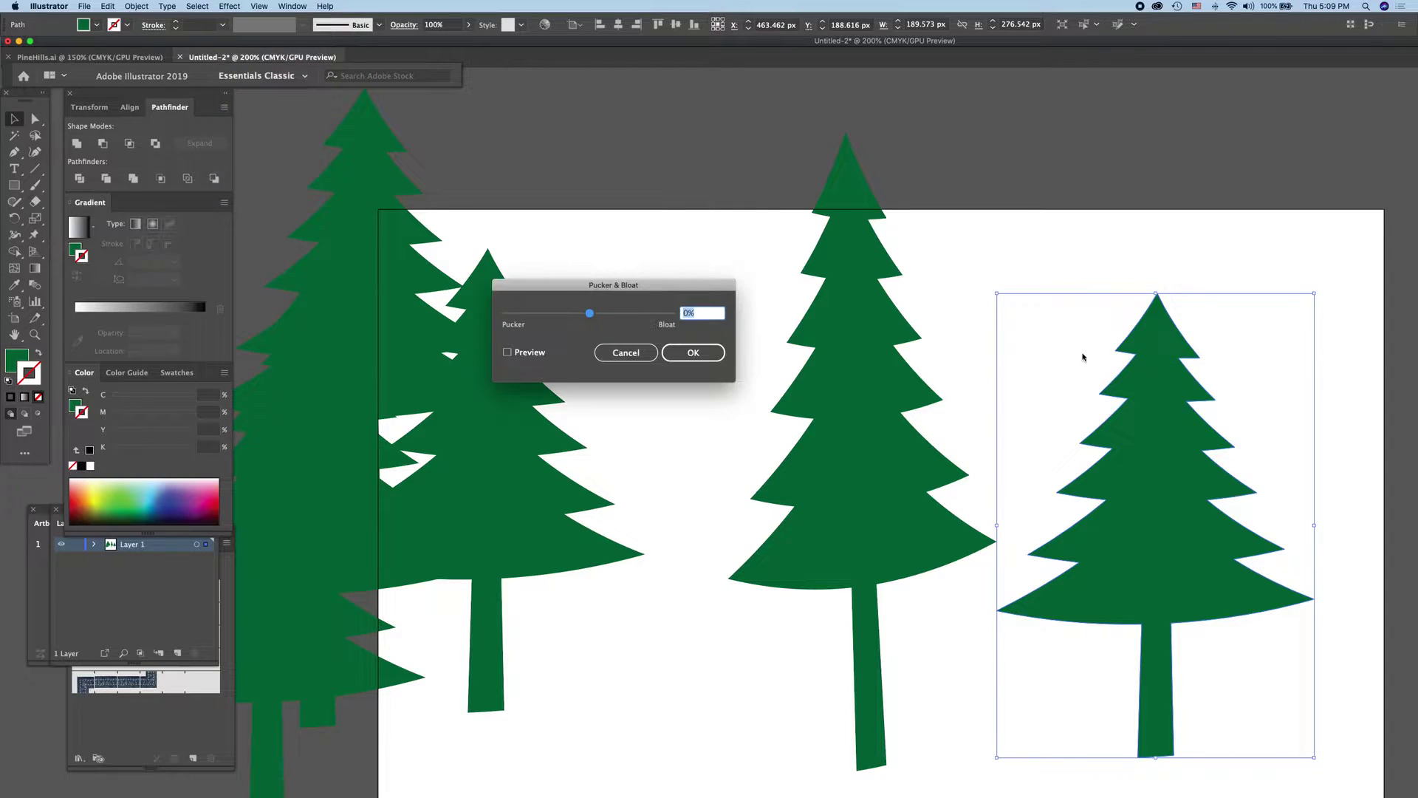
drag(590, 313, 583, 317)
click(508, 353)
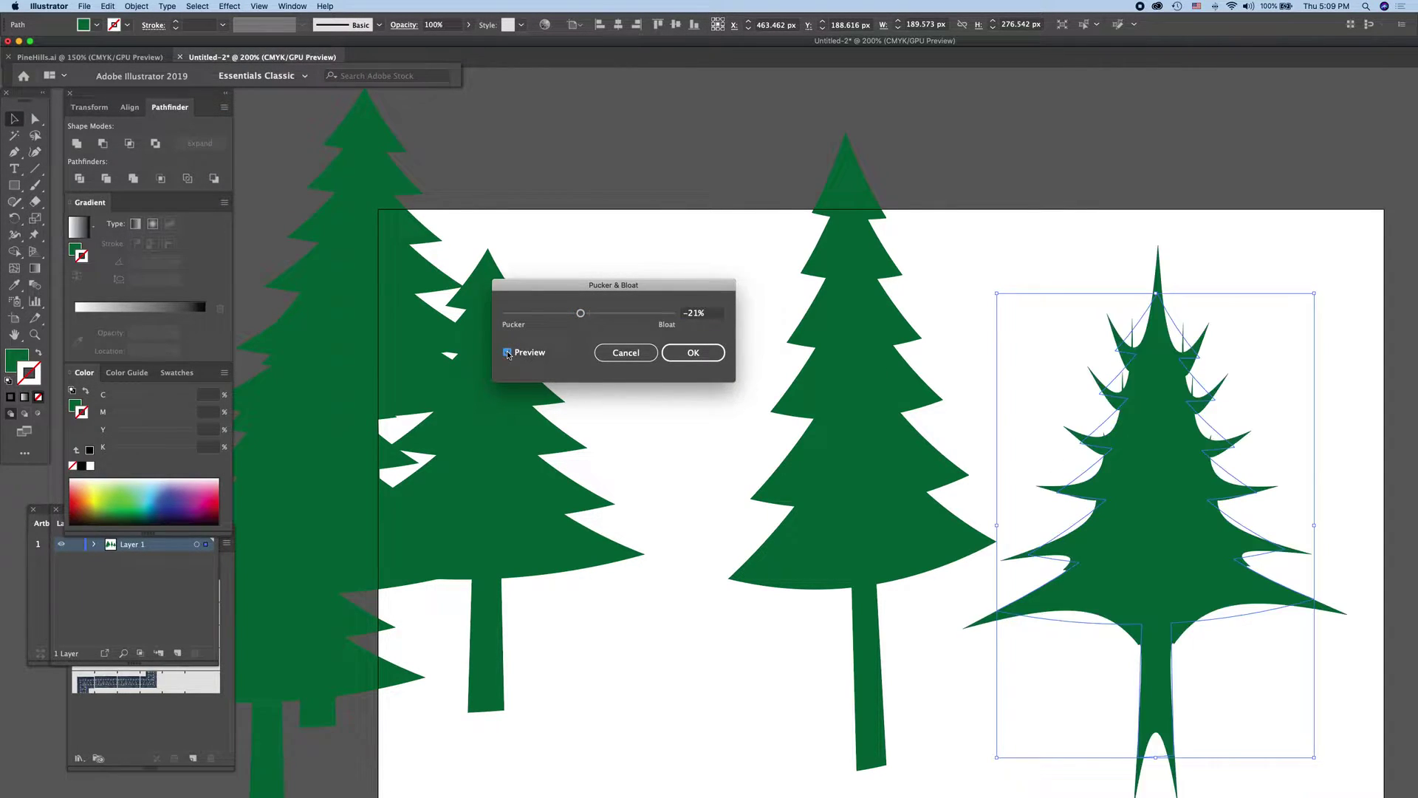
drag(580, 313, 592, 319)
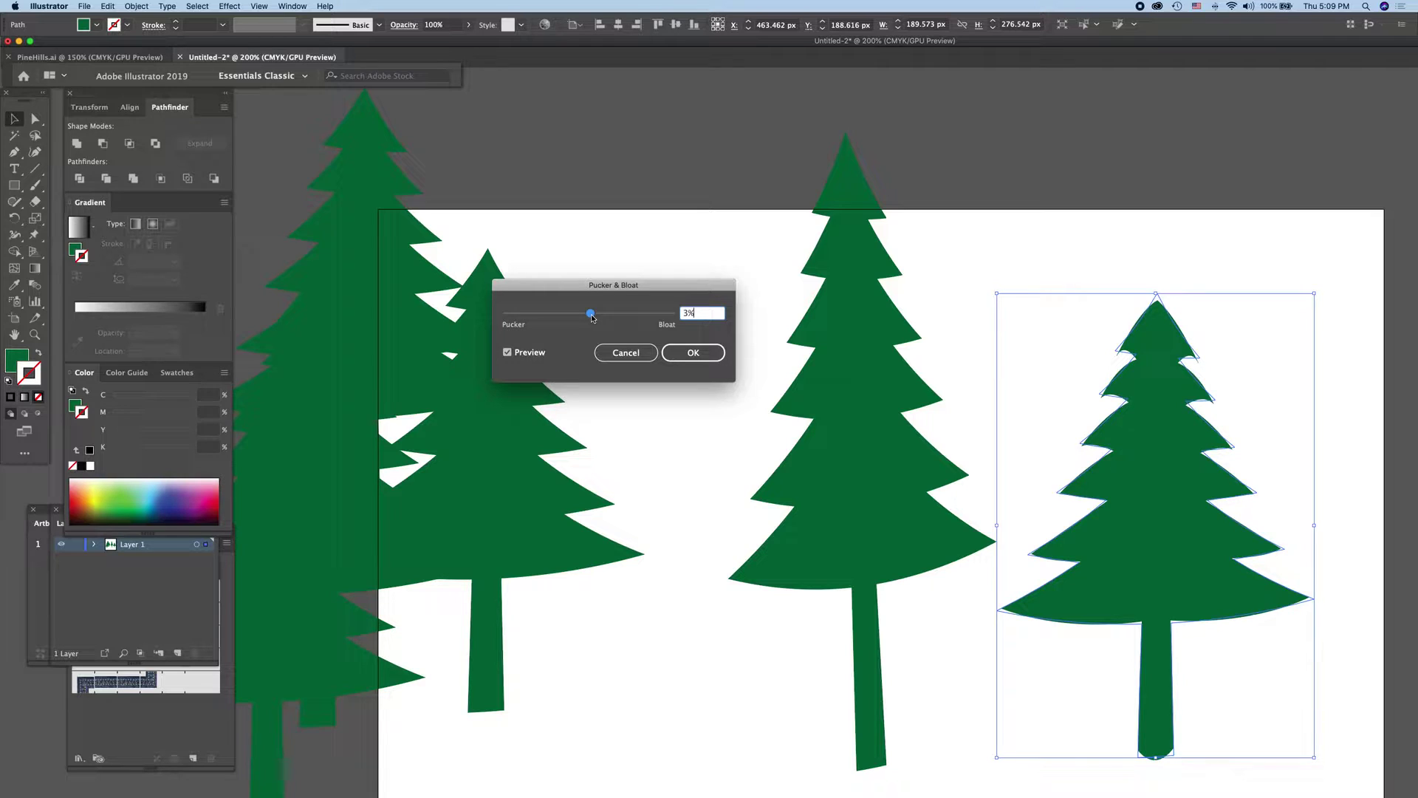
click(627, 354)
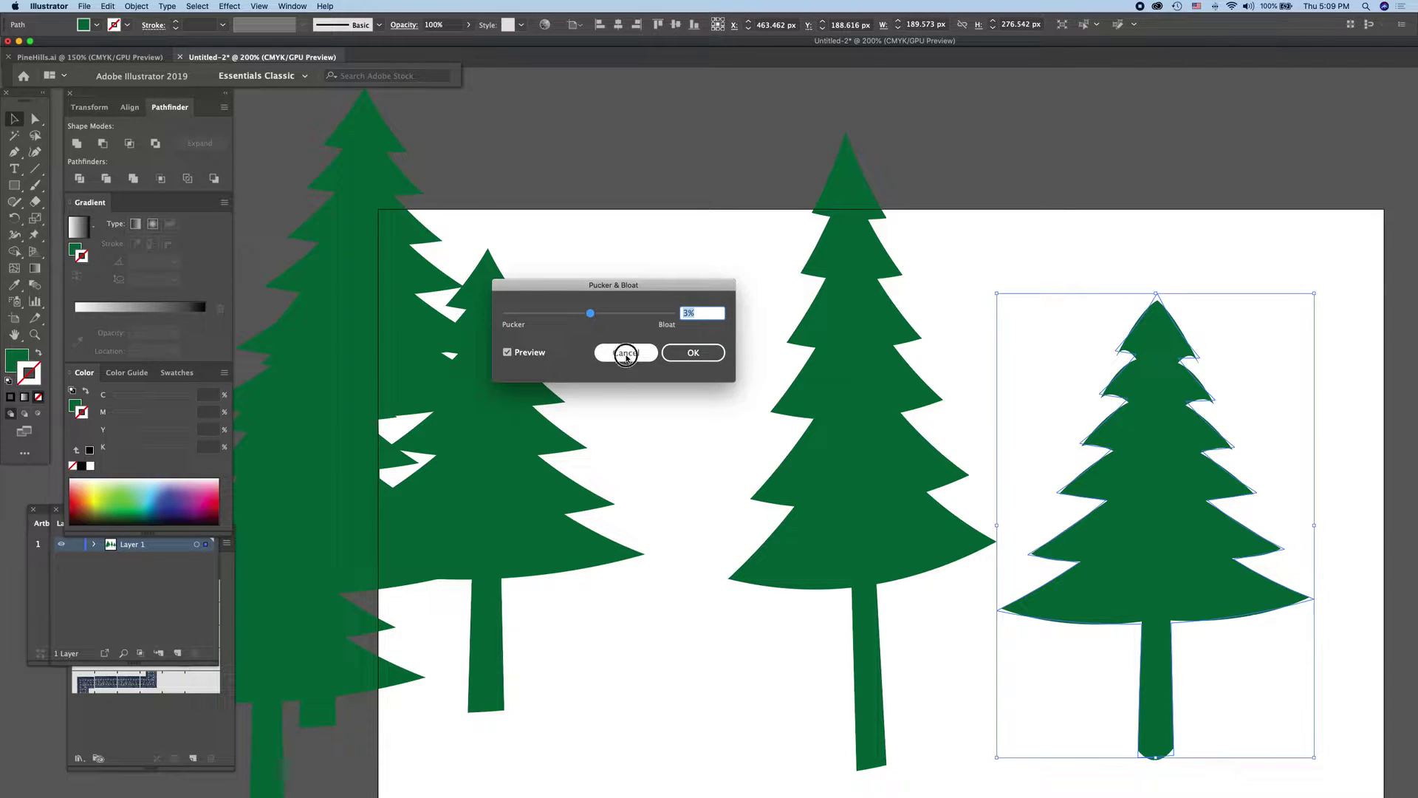
click(230, 6)
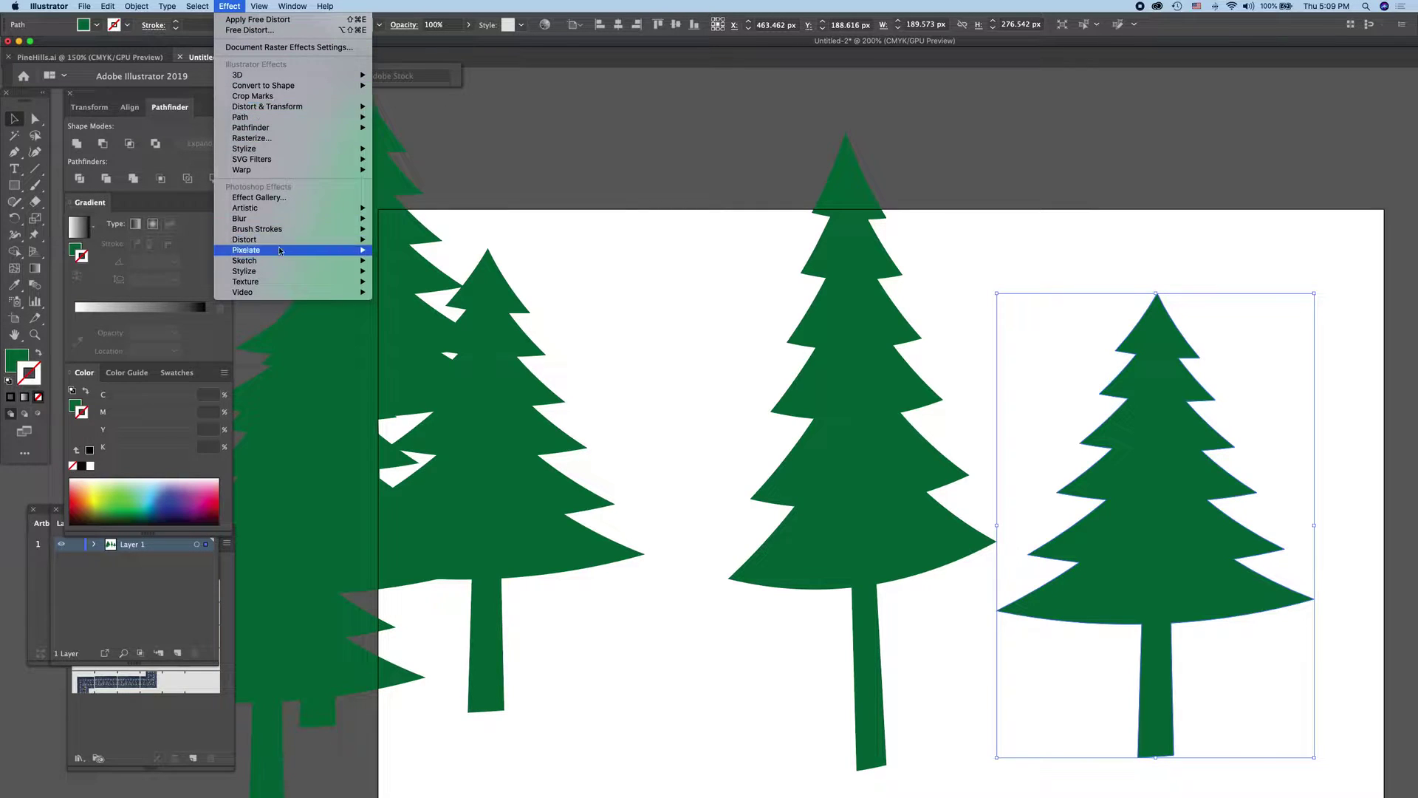
mouse_move(267, 107)
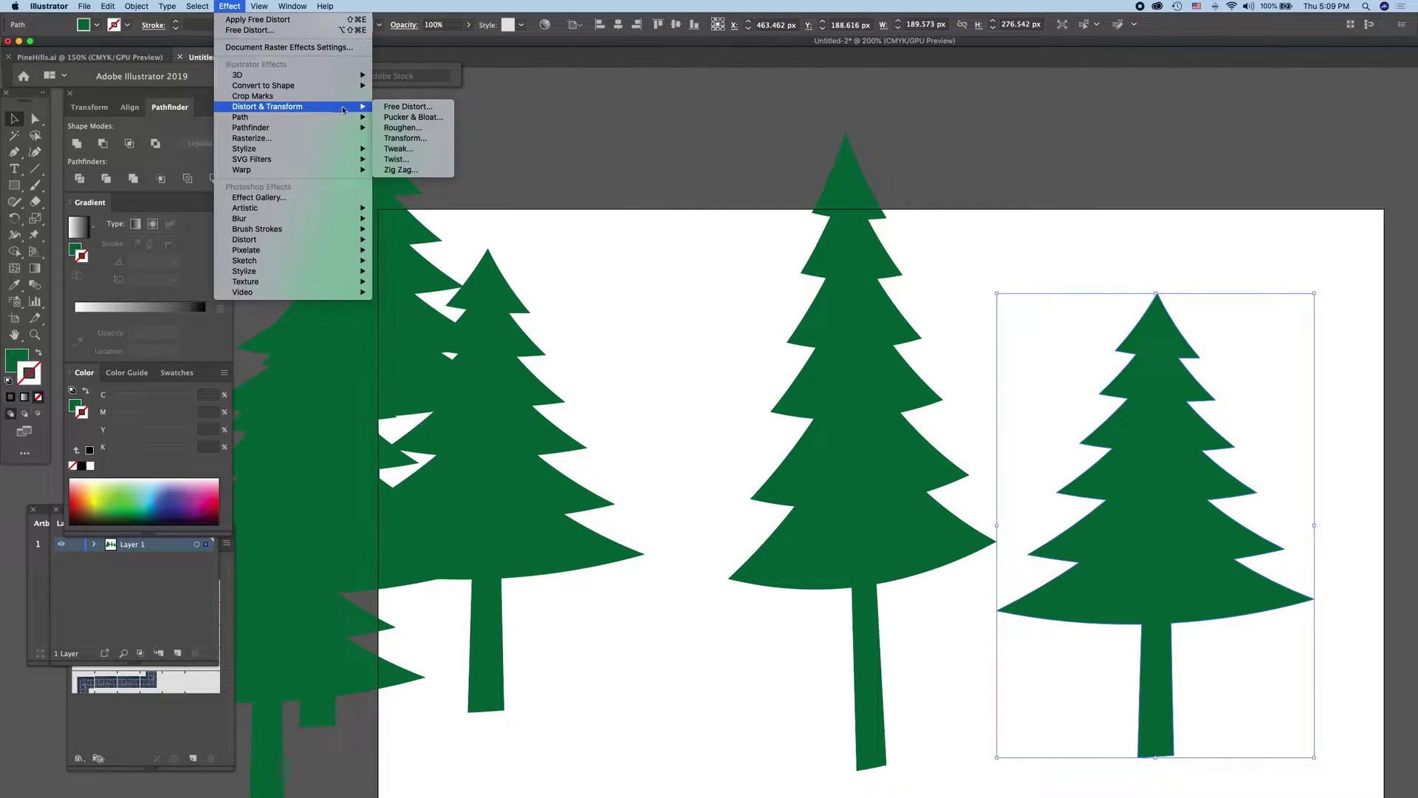
Step: Preview a 30° Twist, then apply a 20° Twist to the right-hand pine
click(405, 160)
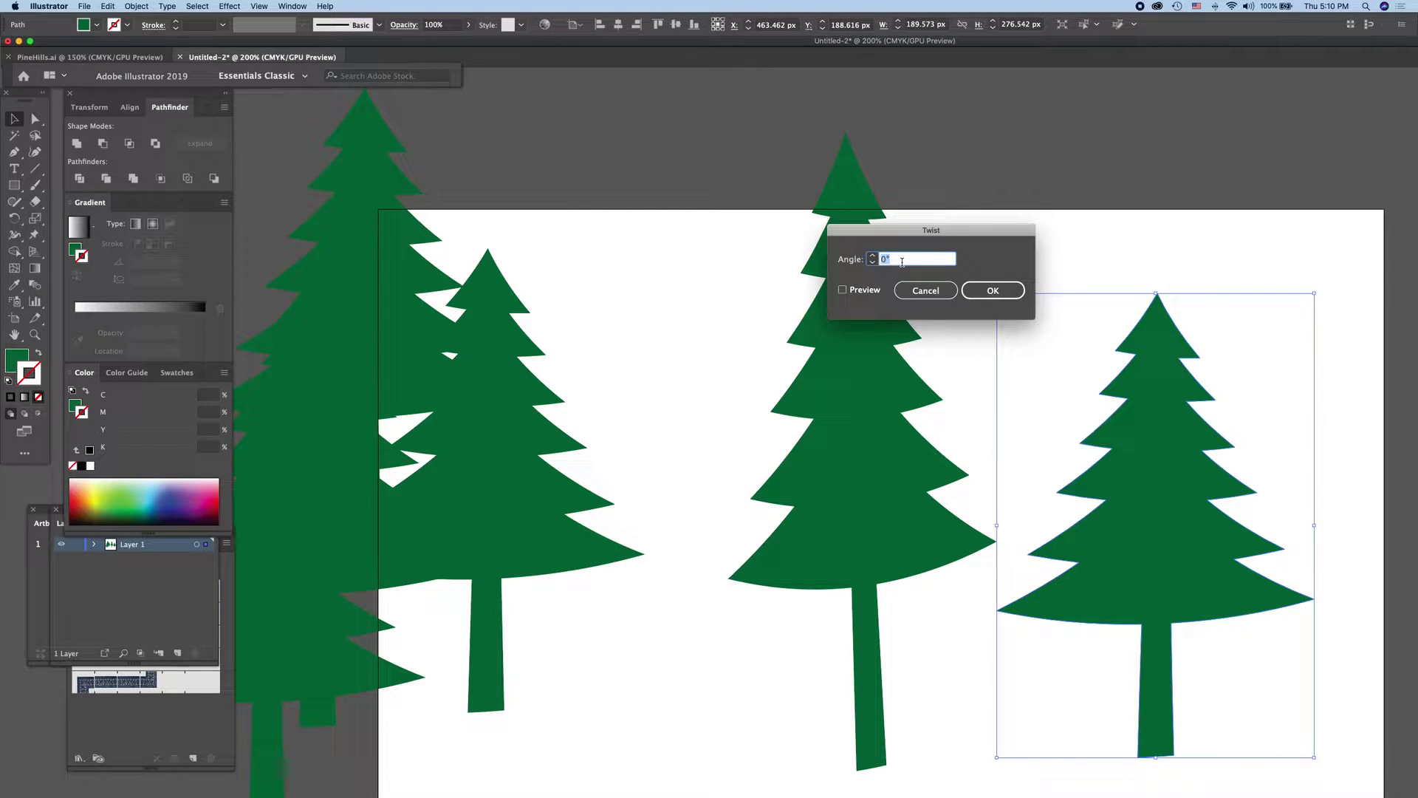
text(30)
click(842, 290)
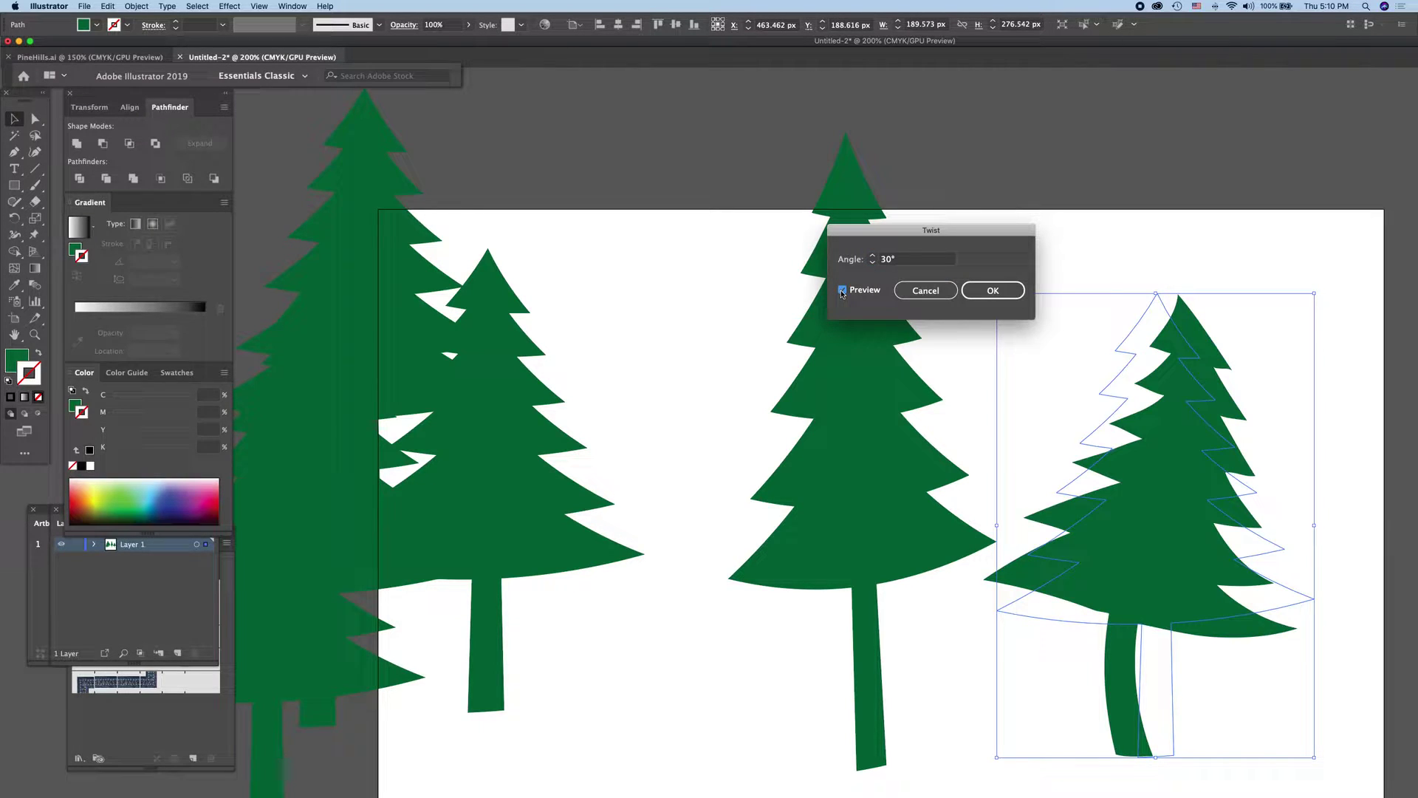
click(894, 260)
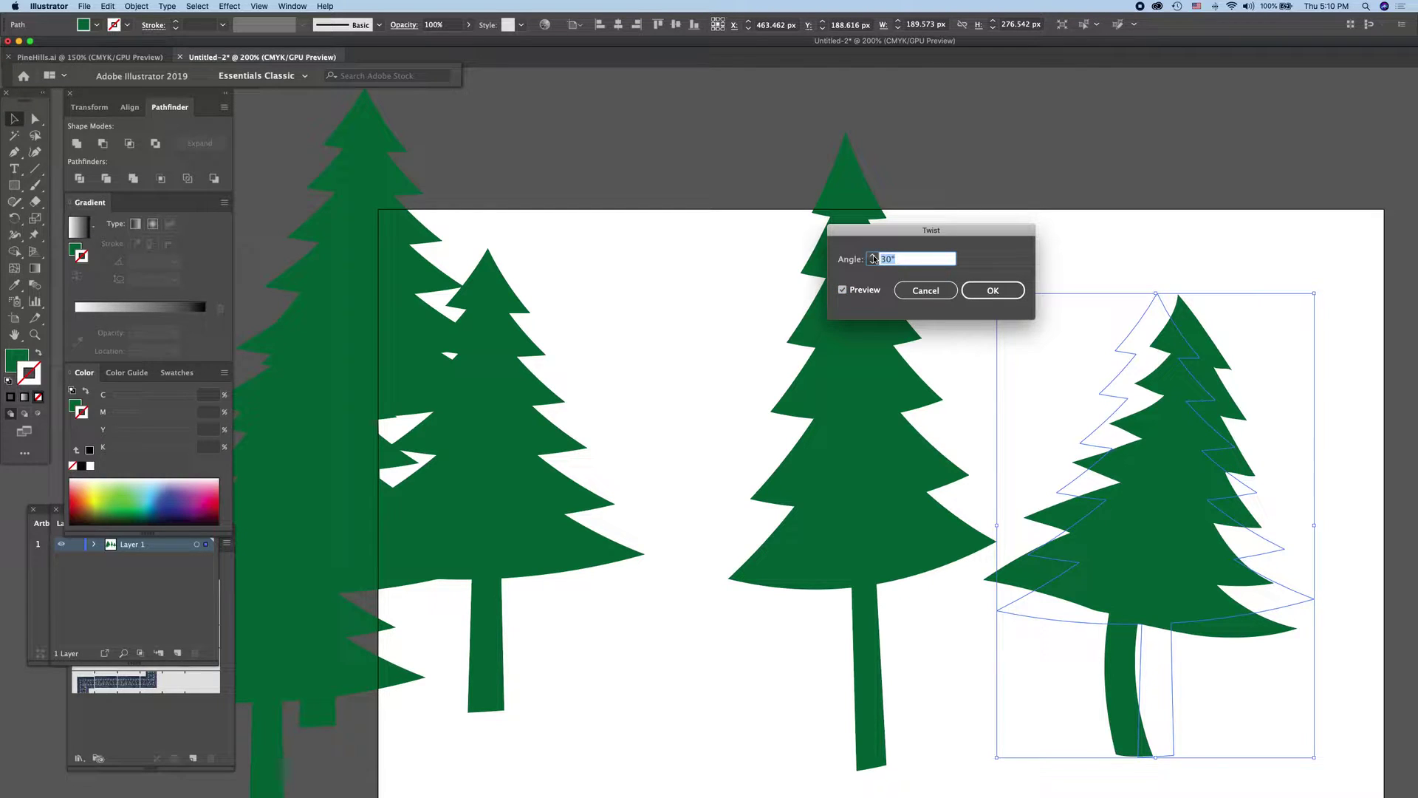
text(20)
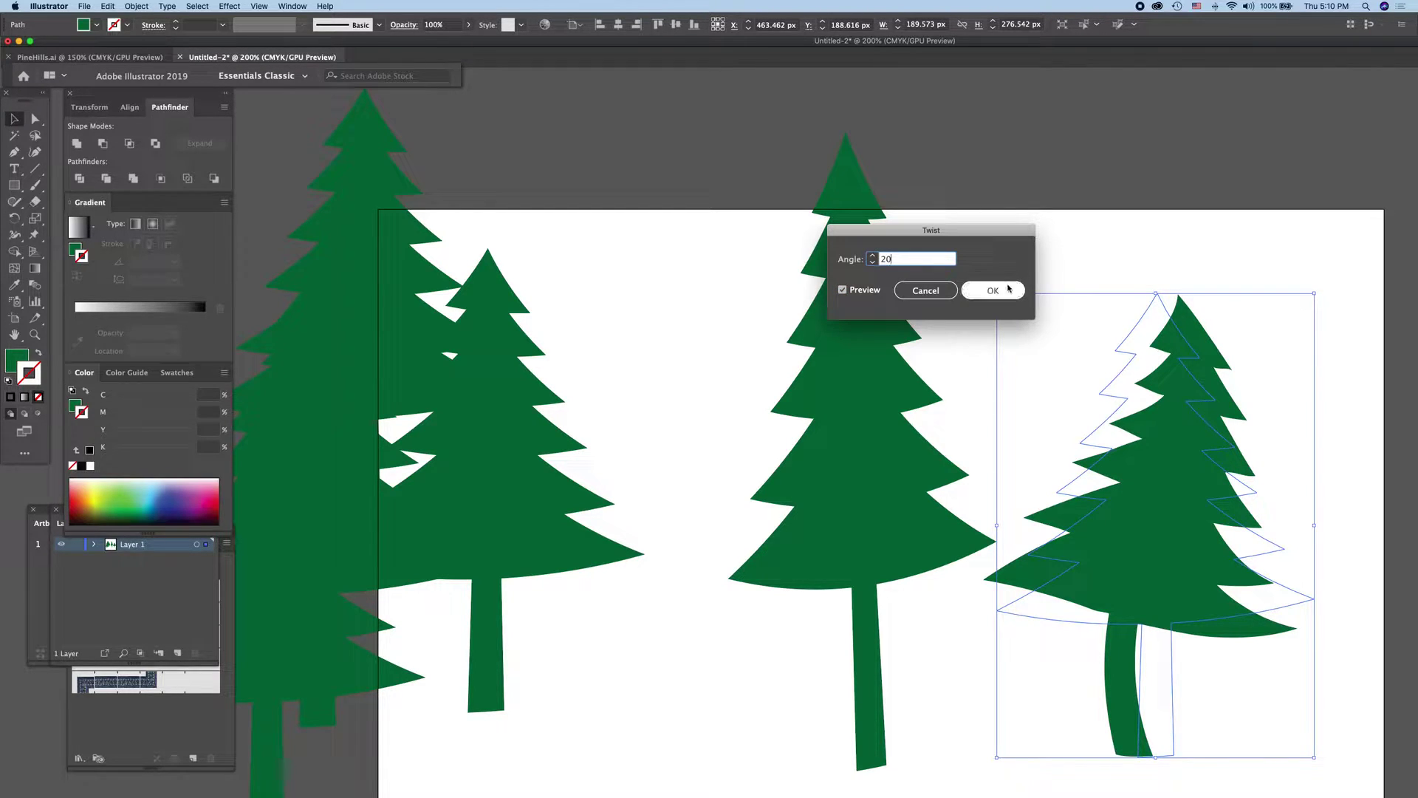
click(842, 291)
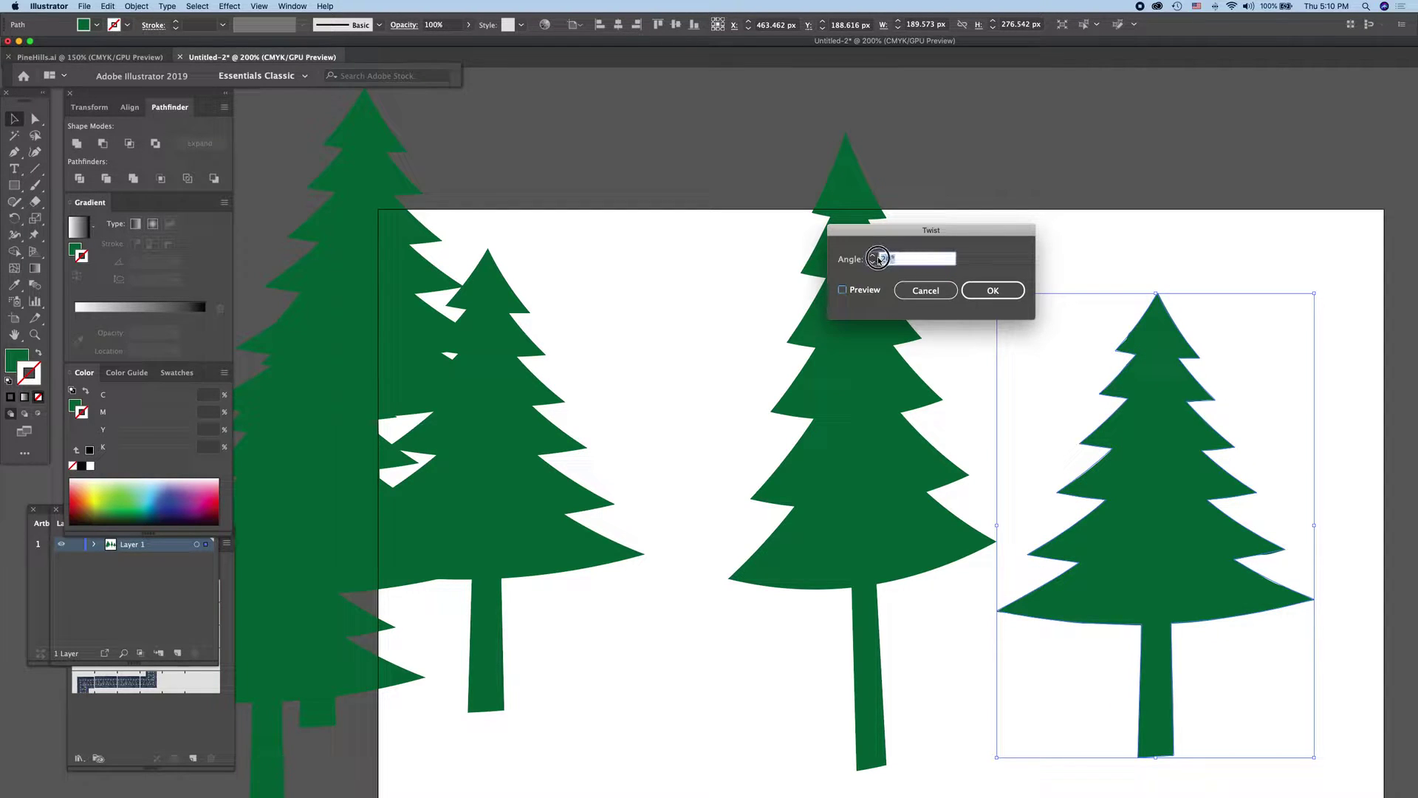
click(842, 291)
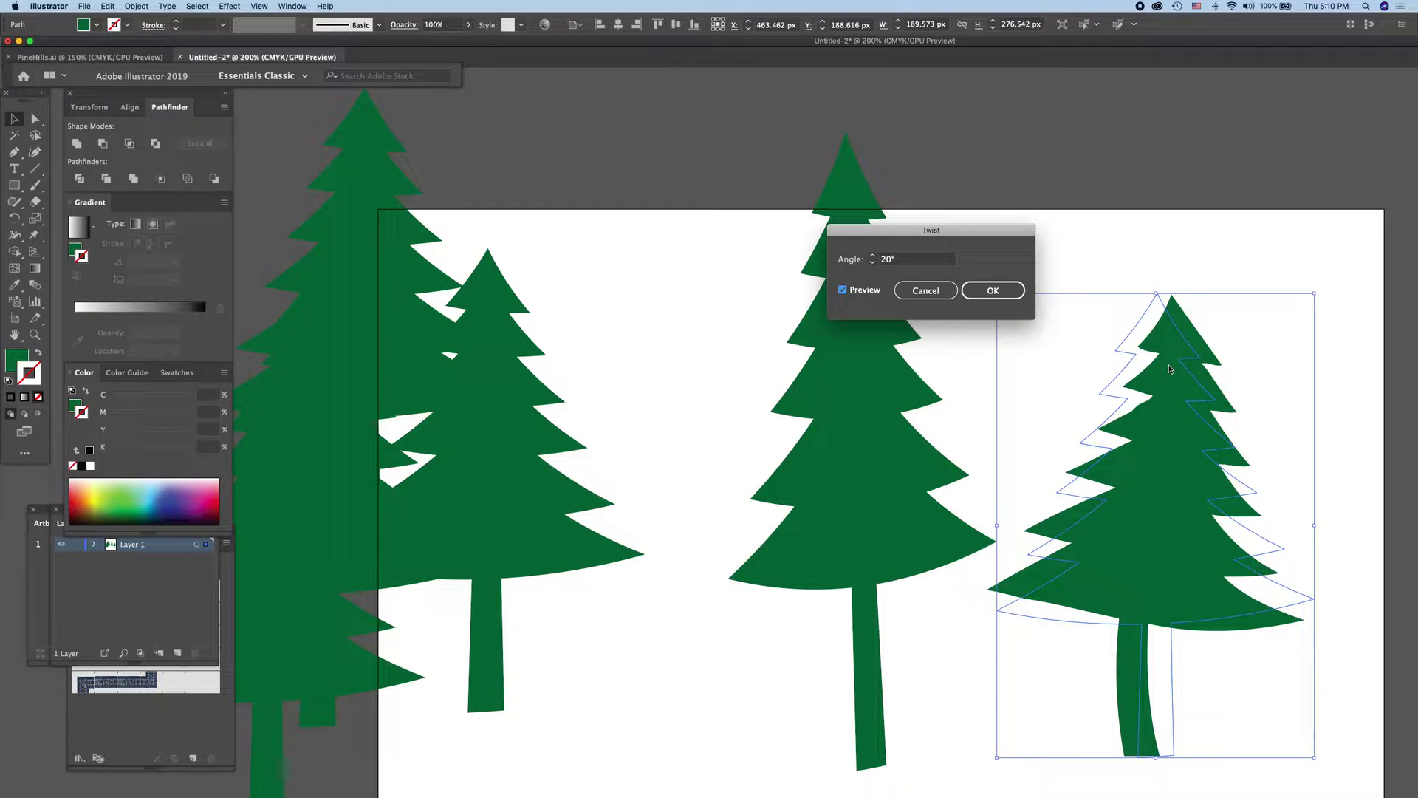
click(993, 291)
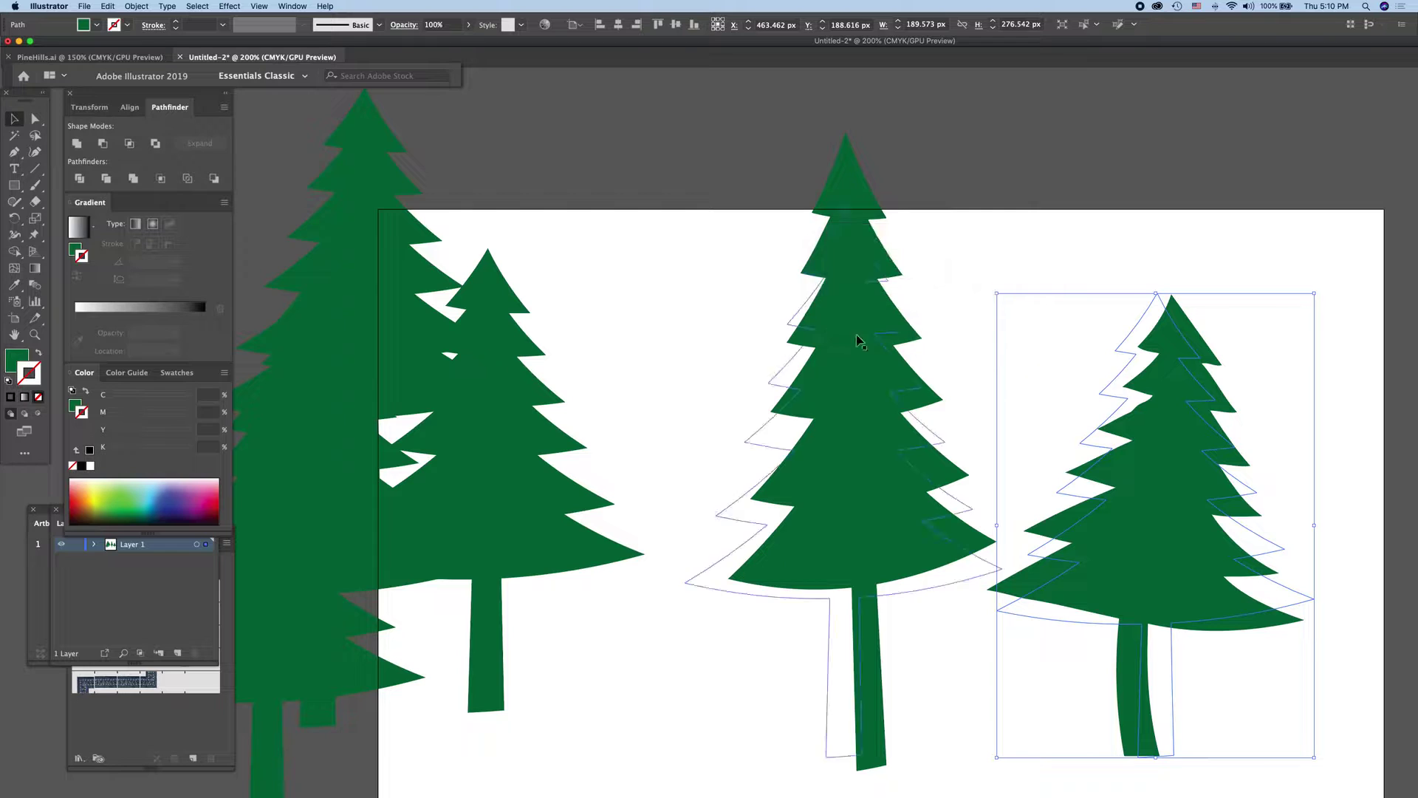
click(504, 352)
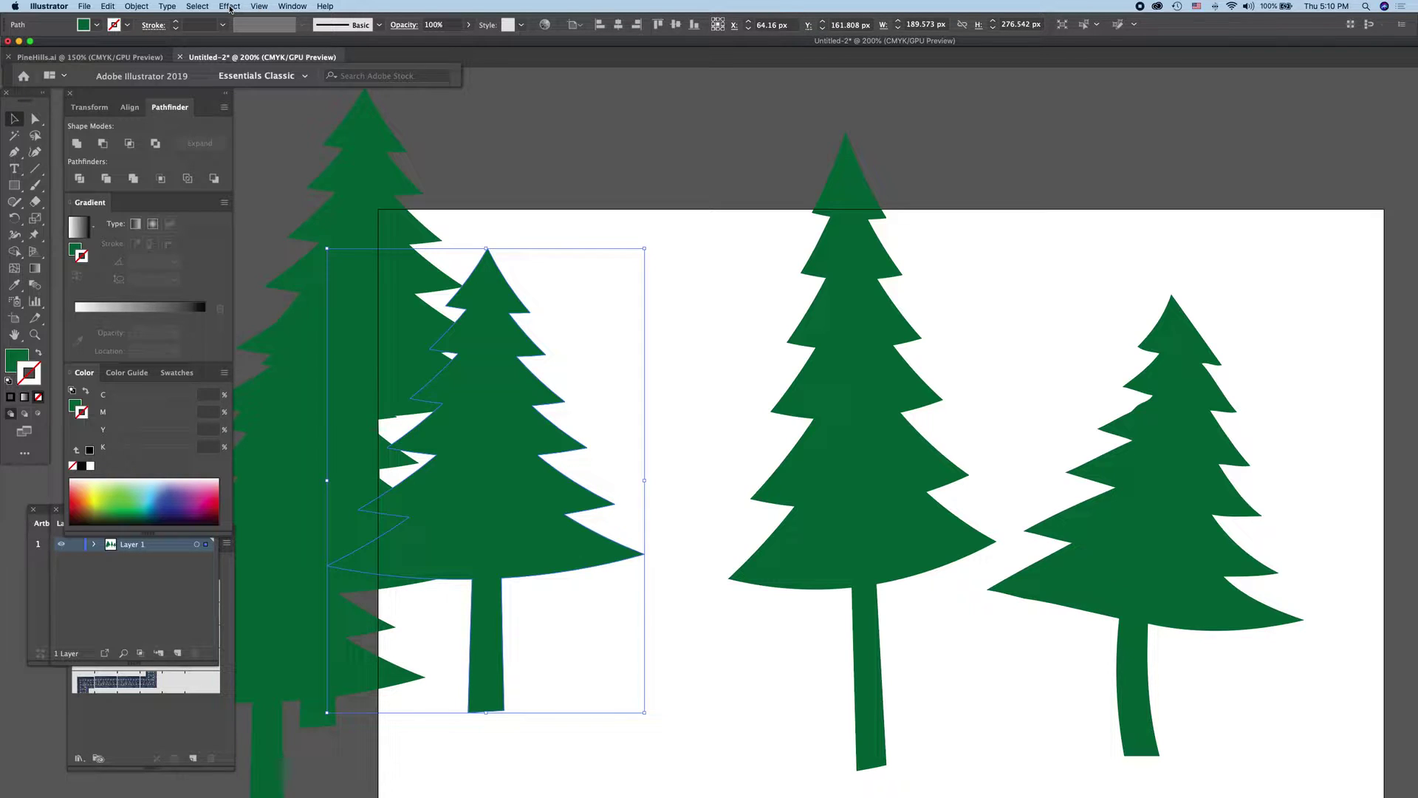
Step: Apply a 15° Twist effect to the small left tree
click(230, 9)
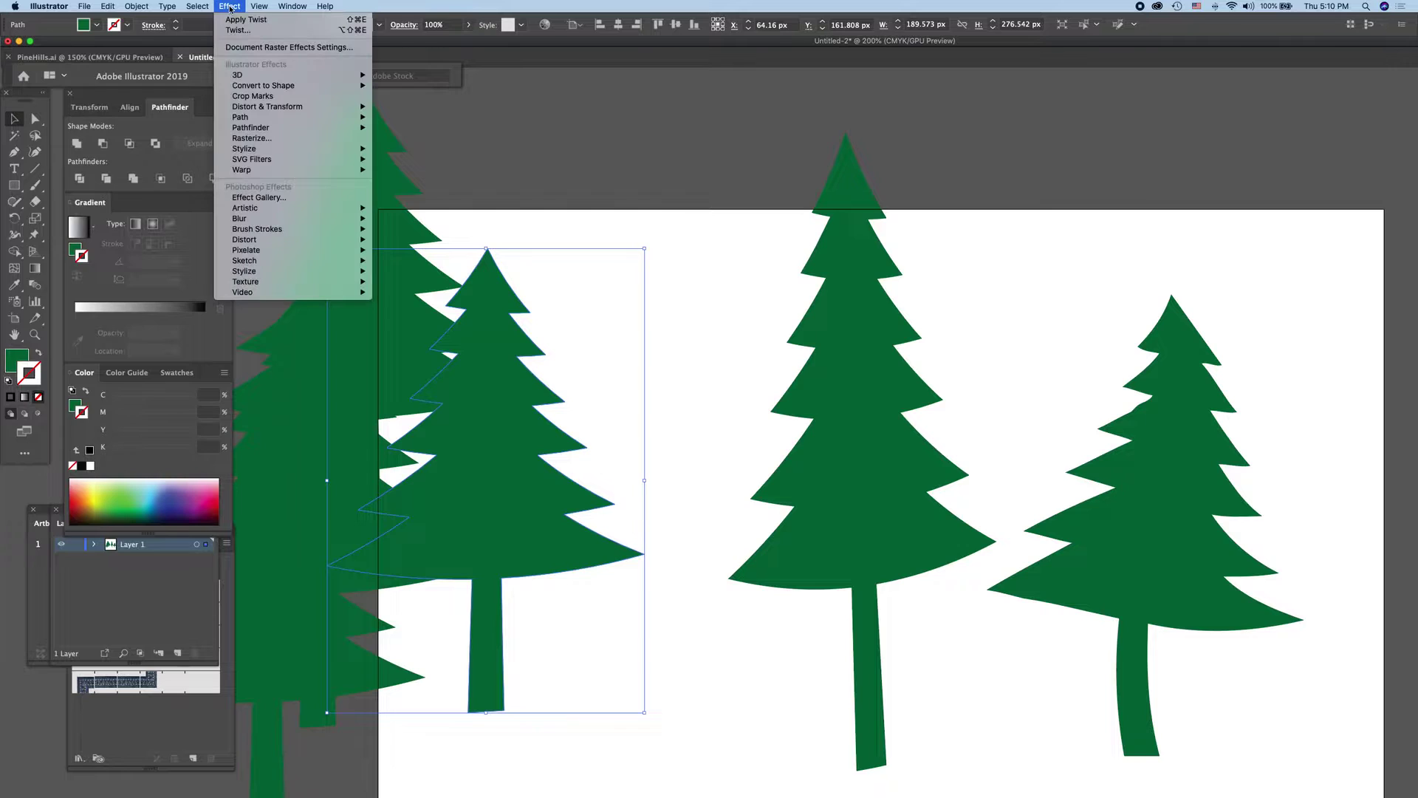
click(236, 33)
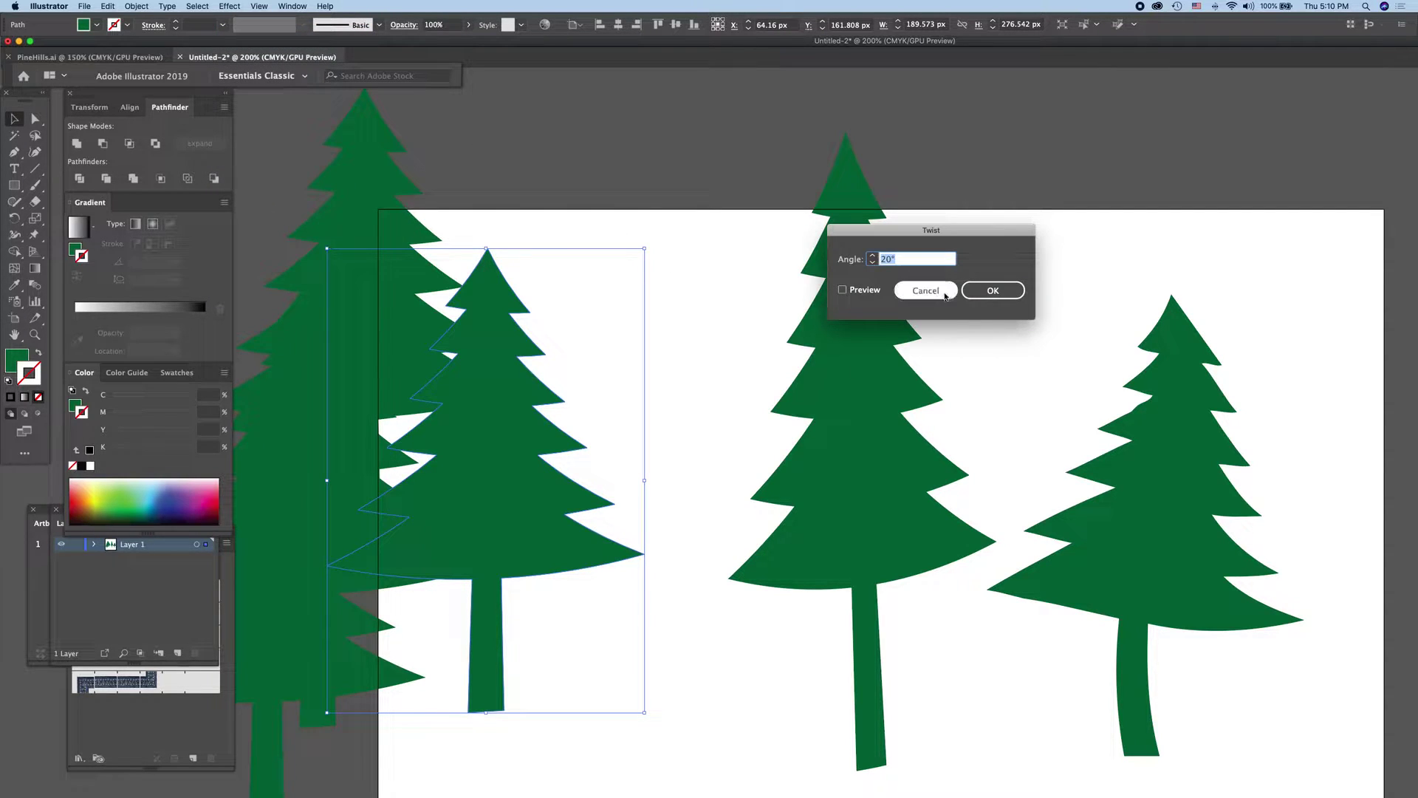
text(15)
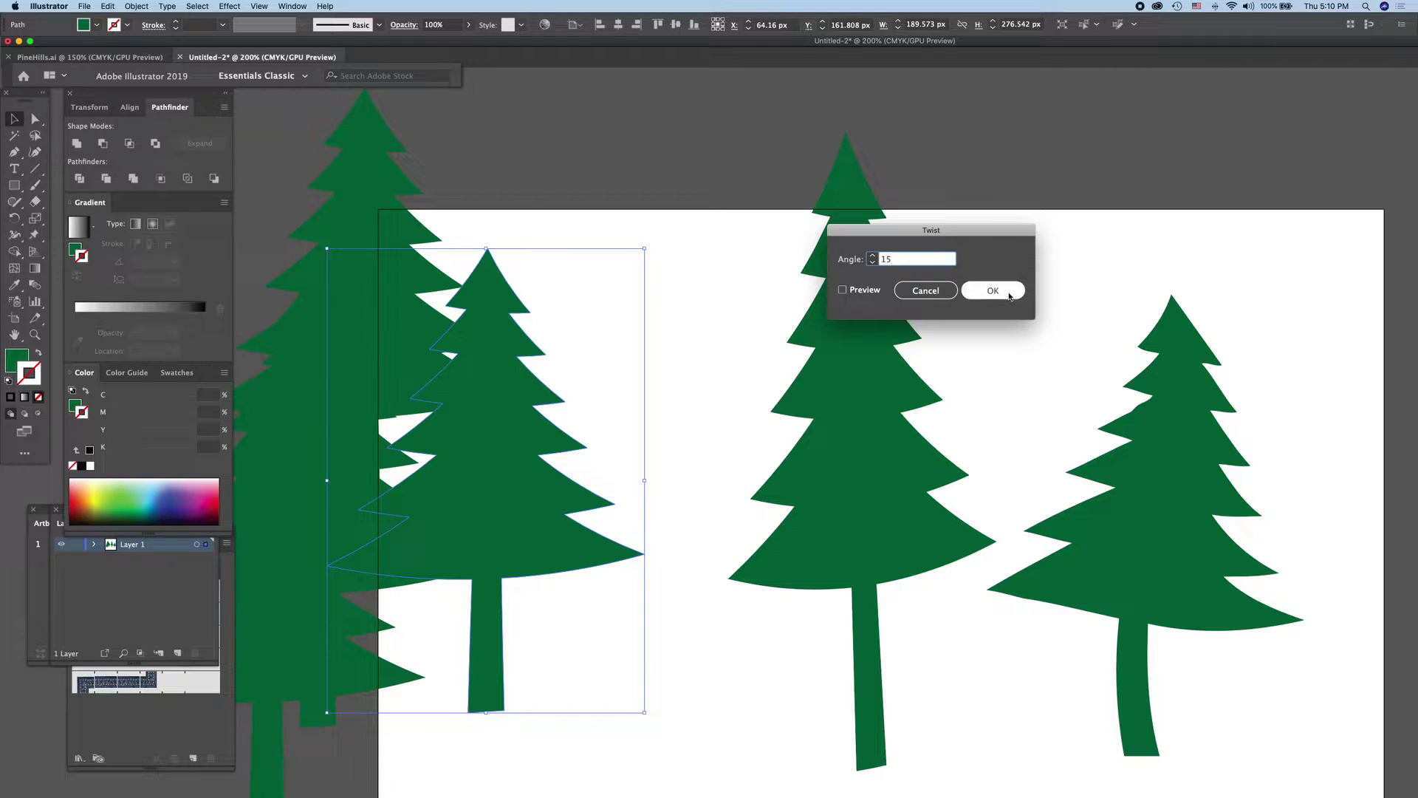
click(990, 292)
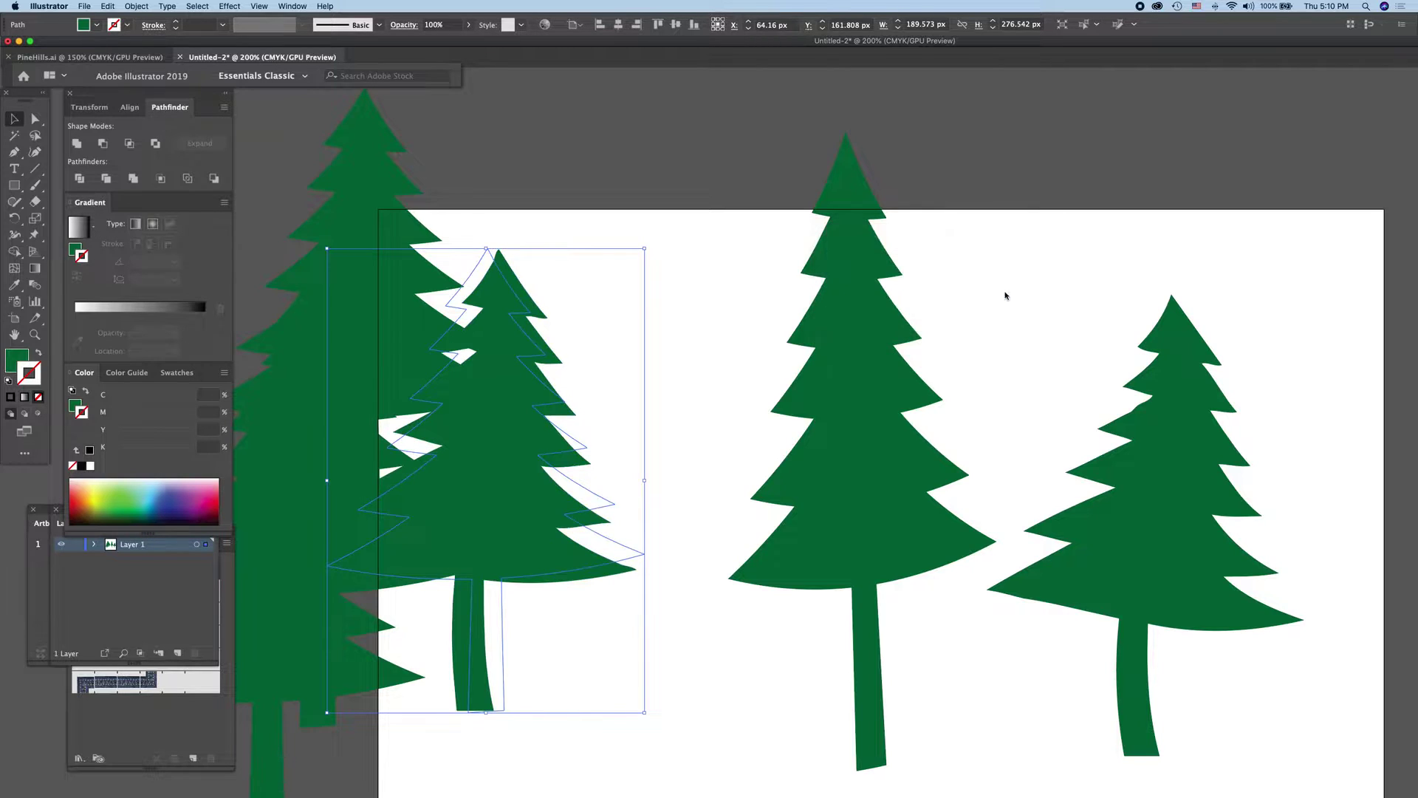
Step: Give the large left tree a -15° Twist and drag it right between the middle trees
click(363, 163)
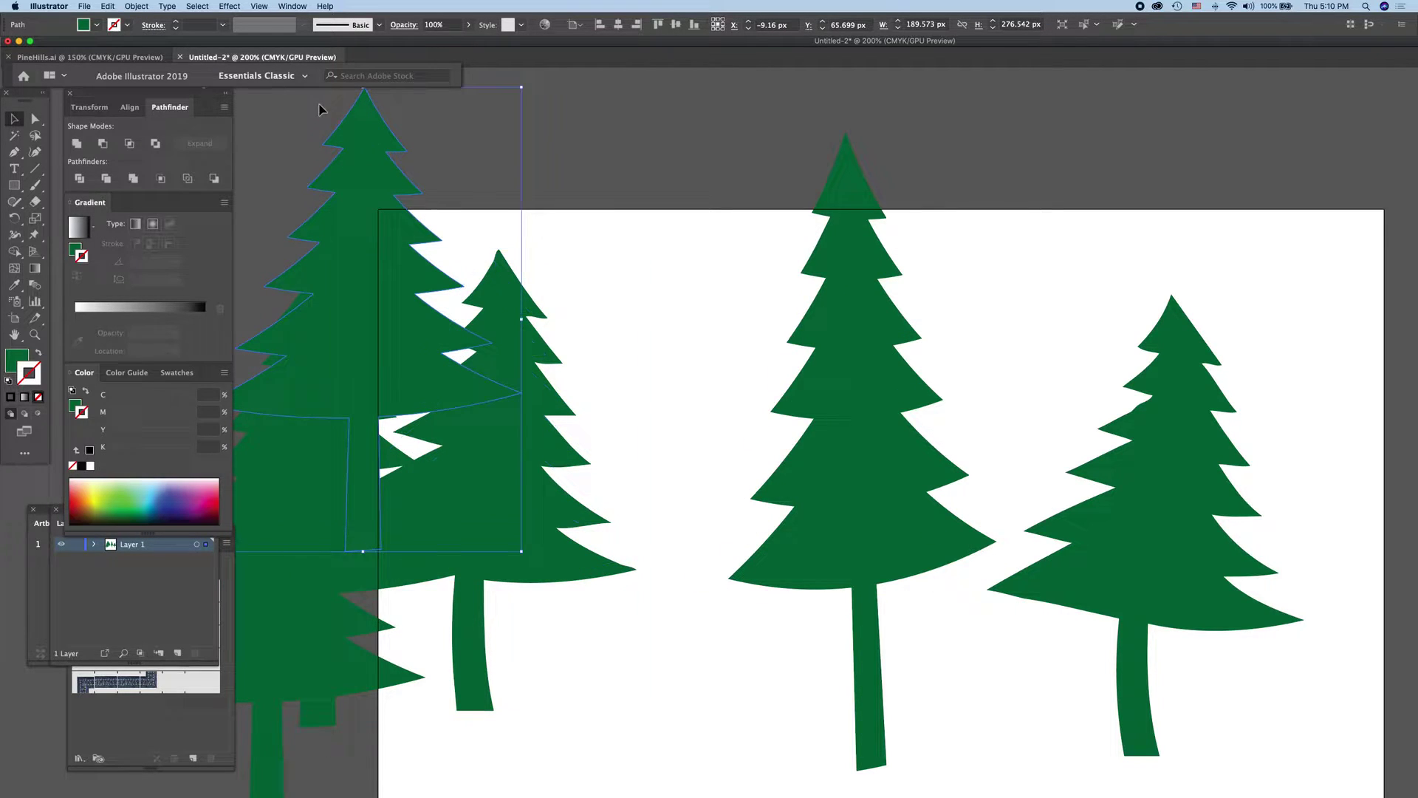
click(258, 7)
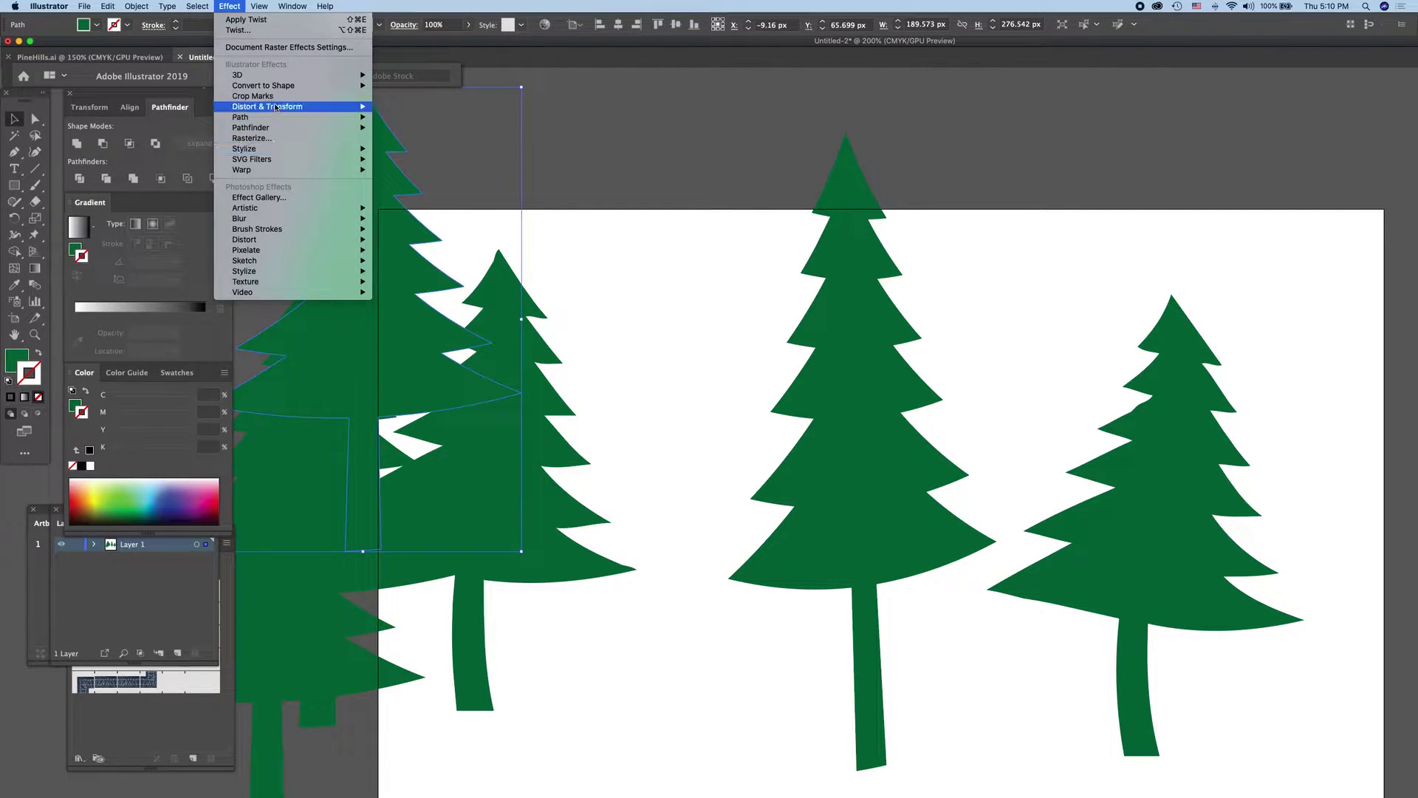
mouse_move(290, 106)
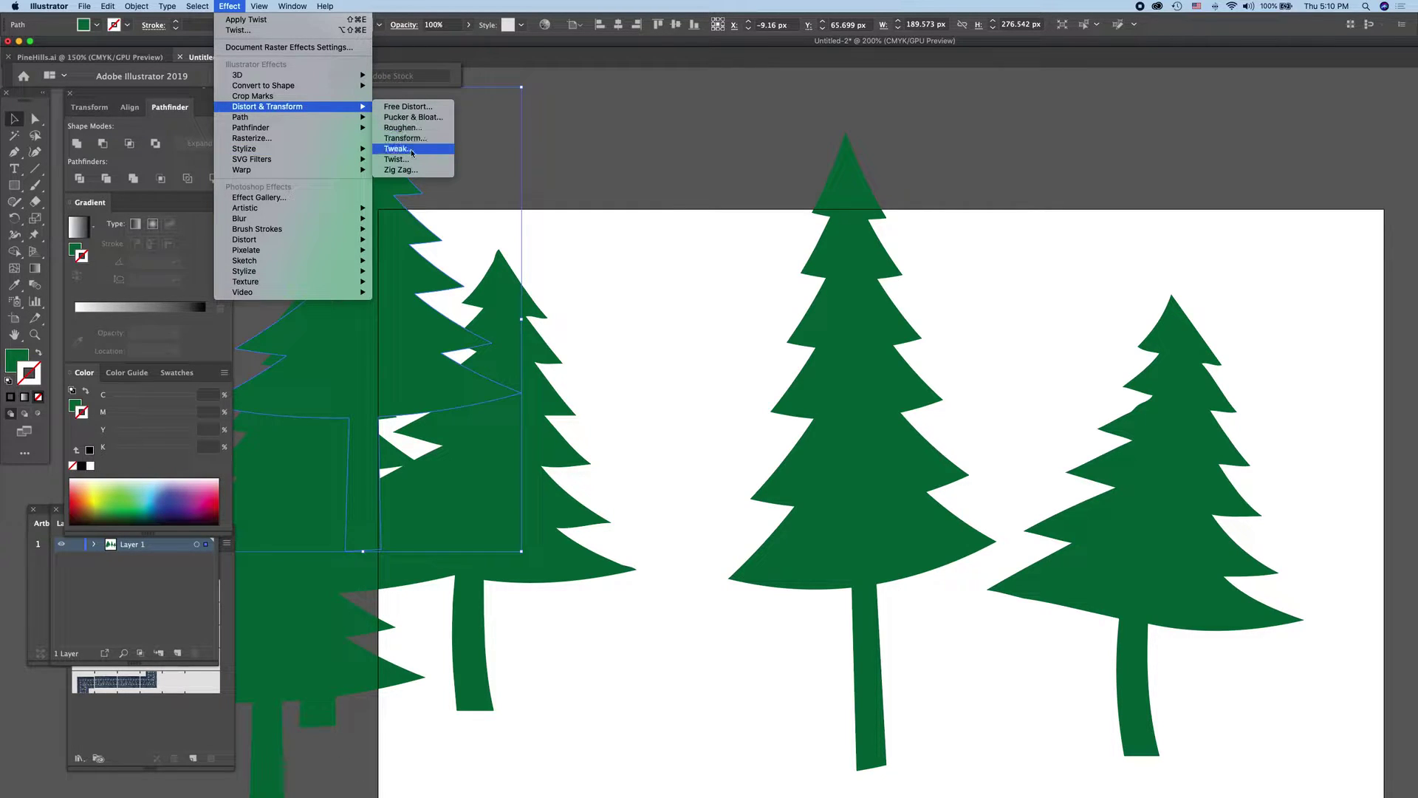
click(410, 162)
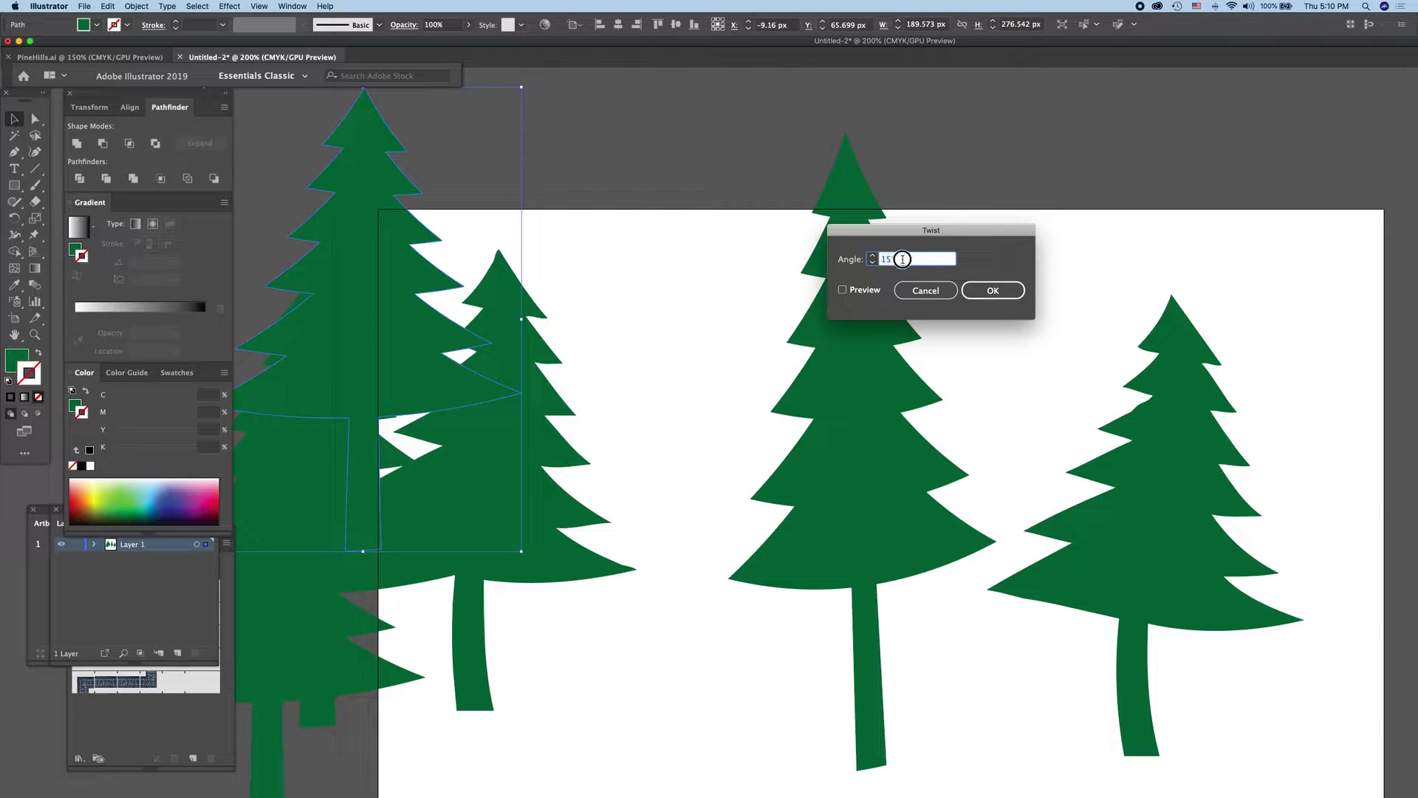
text(1)
key(BackSpace)
text(1)
click(994, 290)
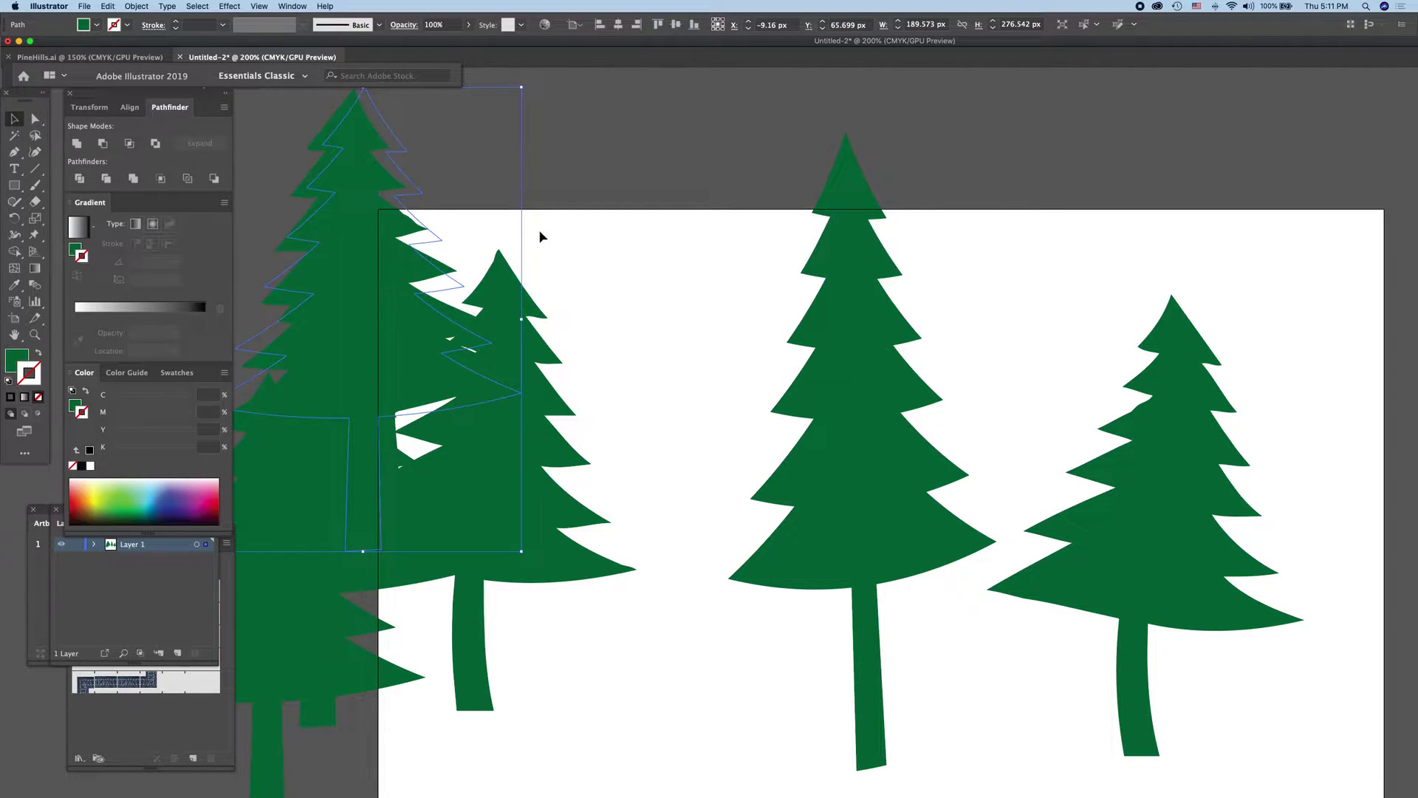
mouse_move(365, 158)
mouse_down()
mouse_move(655, 164)
mouse_move(642, 165)
mouse_up()
click(330, 317)
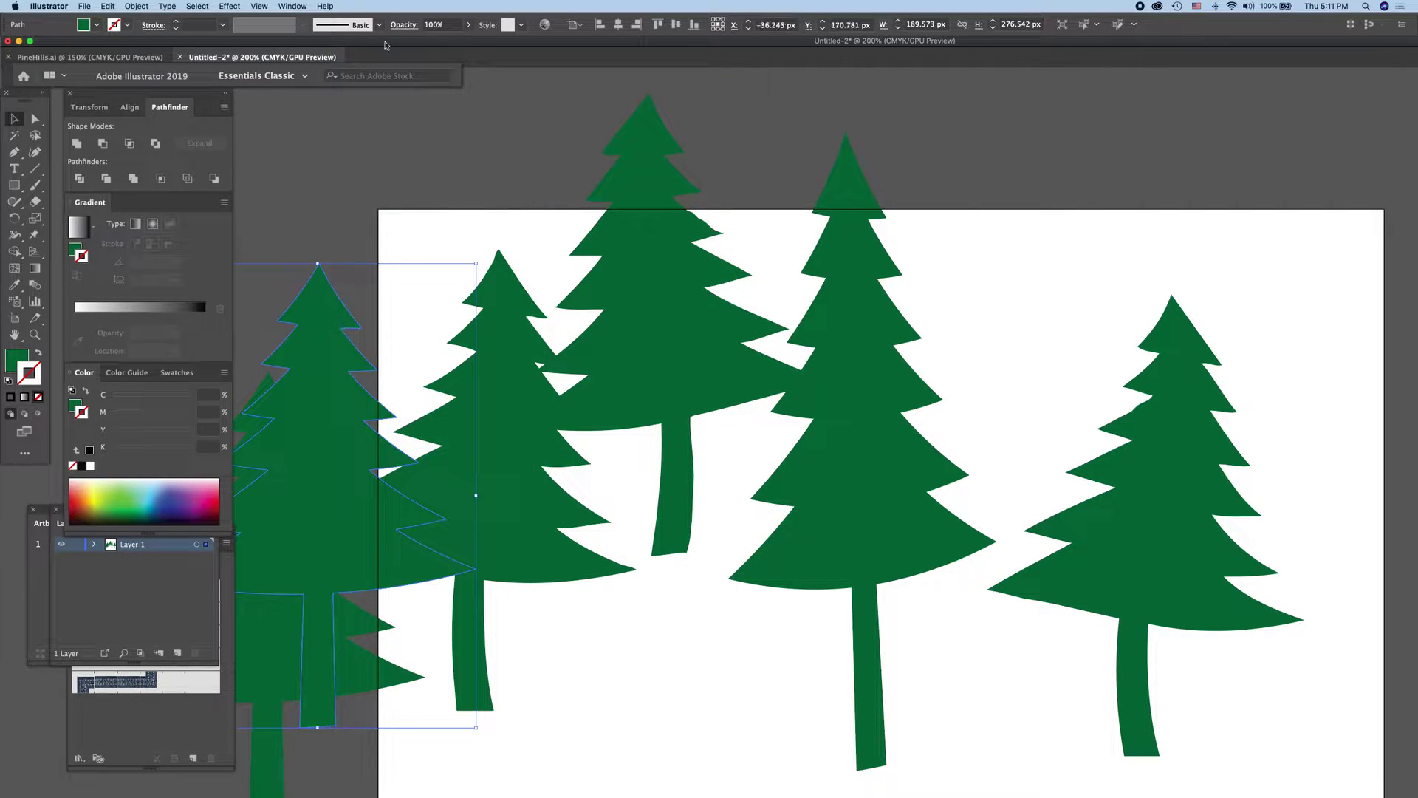
Step: Apply a -20° Twist to the far-left tree
click(232, 6)
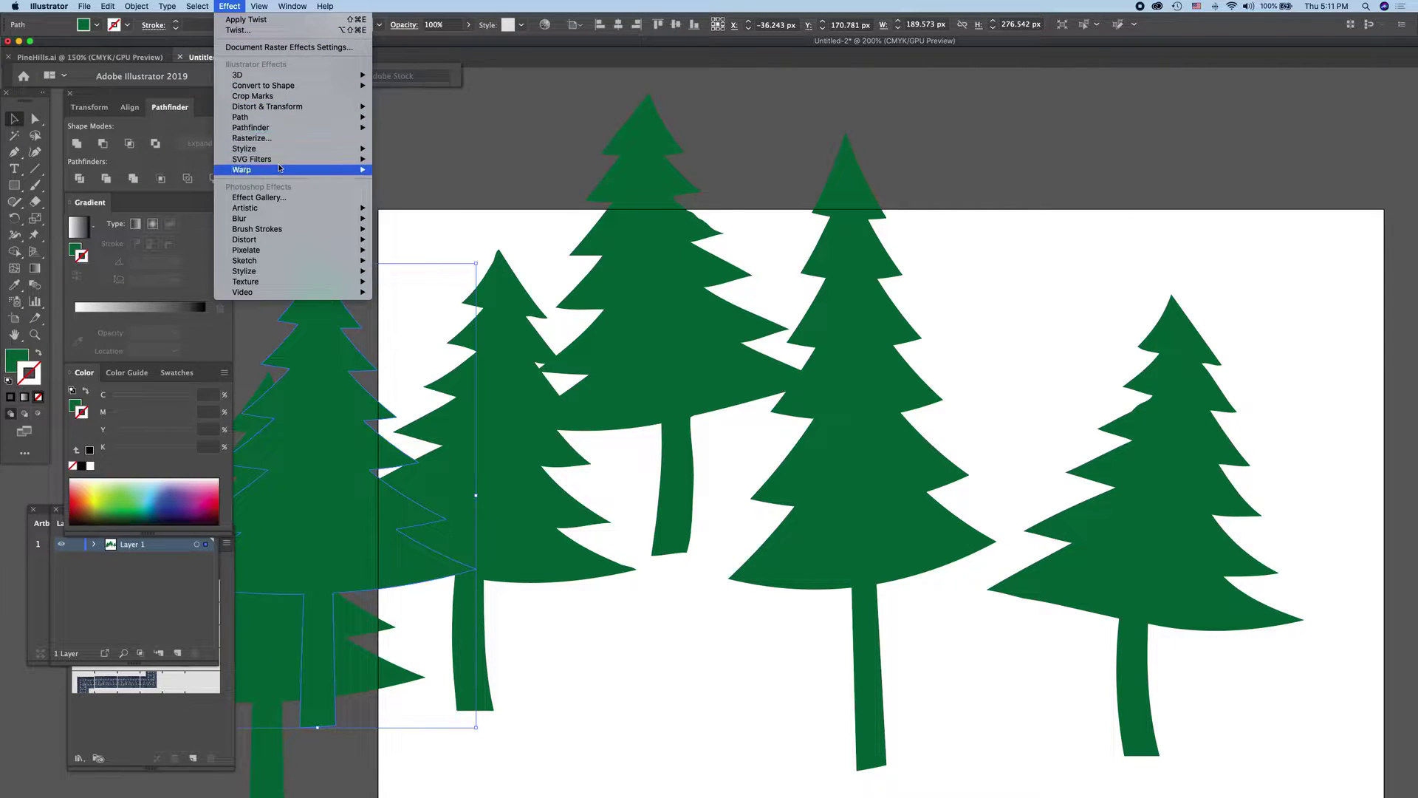
click(284, 30)
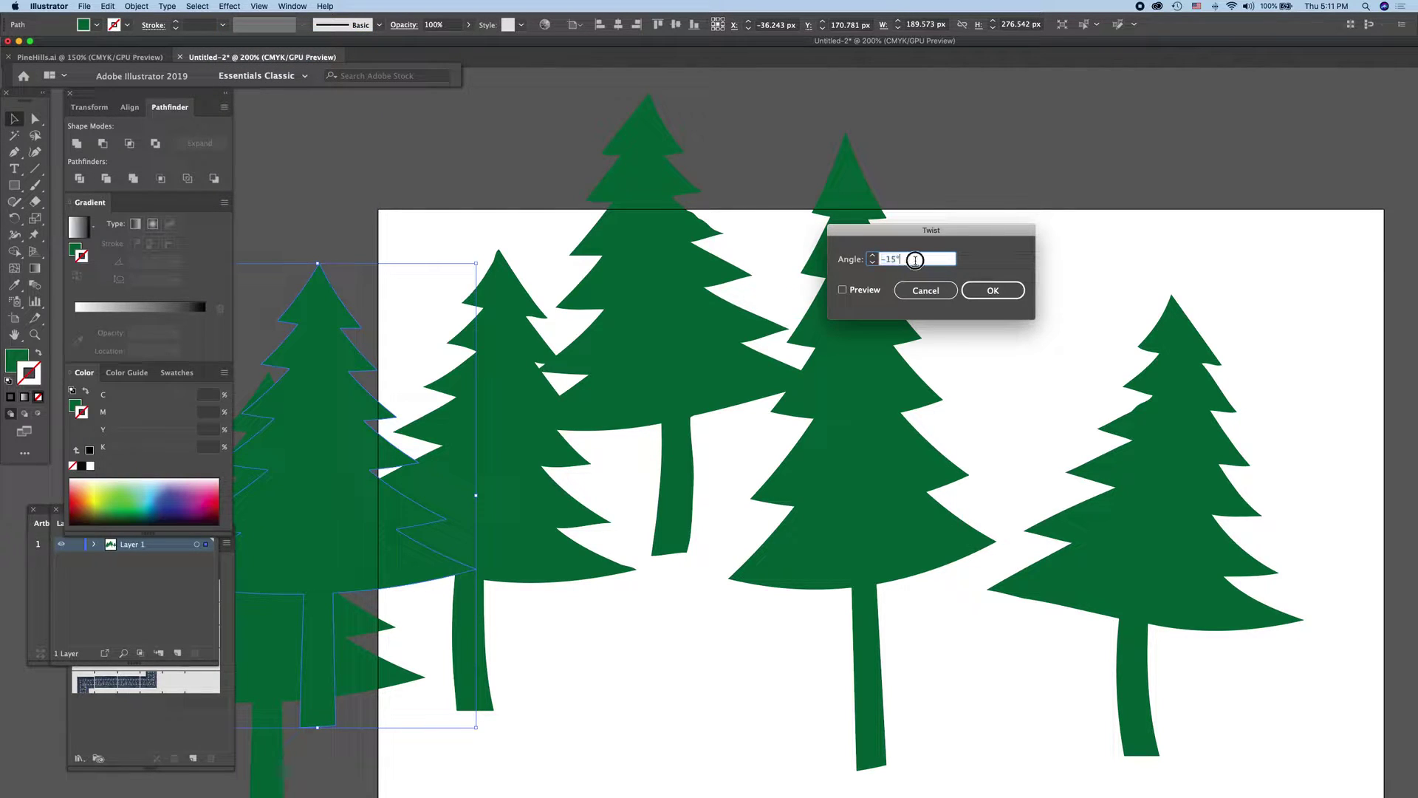
text(-20)
click(999, 292)
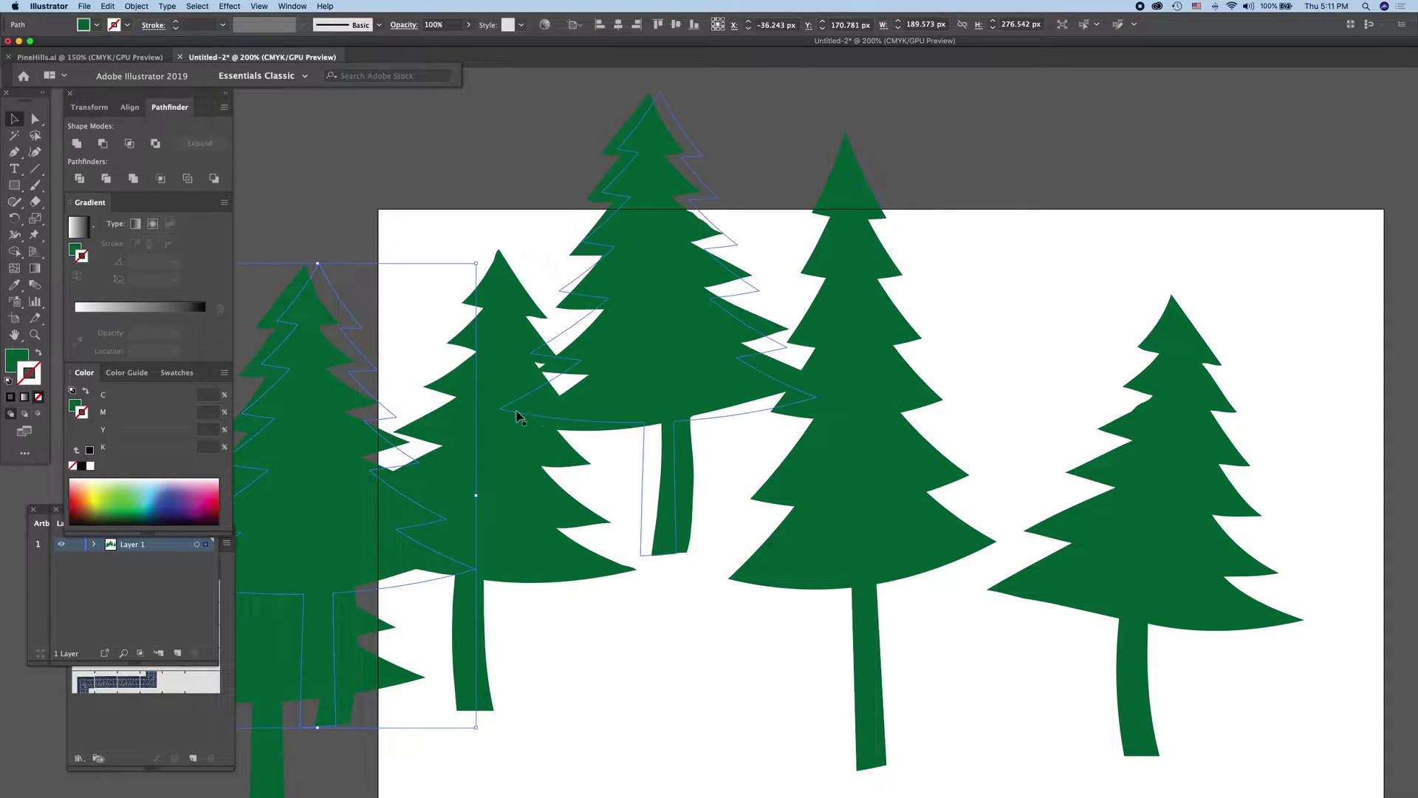
Step: Move the twisted tree up-right and bring the partial tree onto the lower-middle artboard
drag(317, 303, 444, 121)
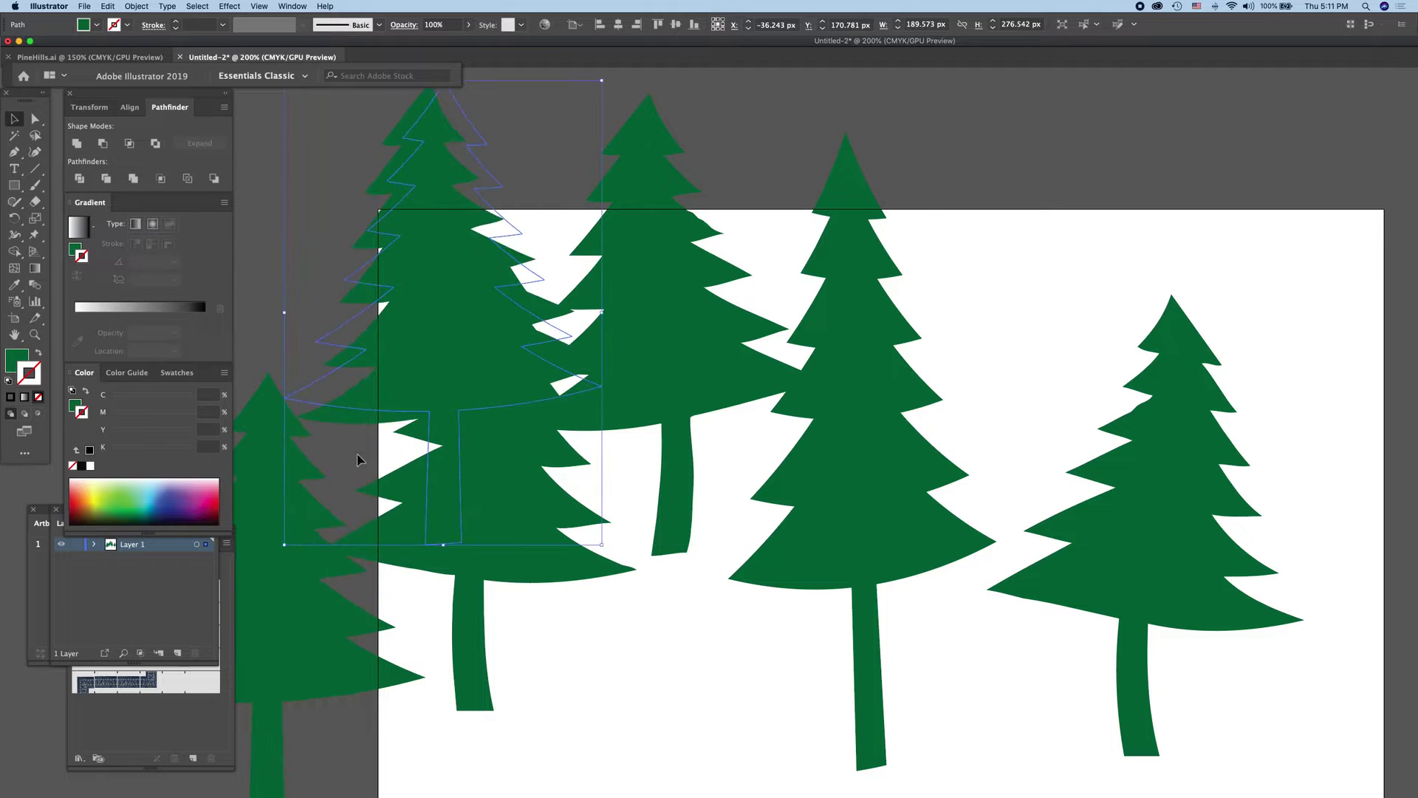
drag(304, 651, 743, 662)
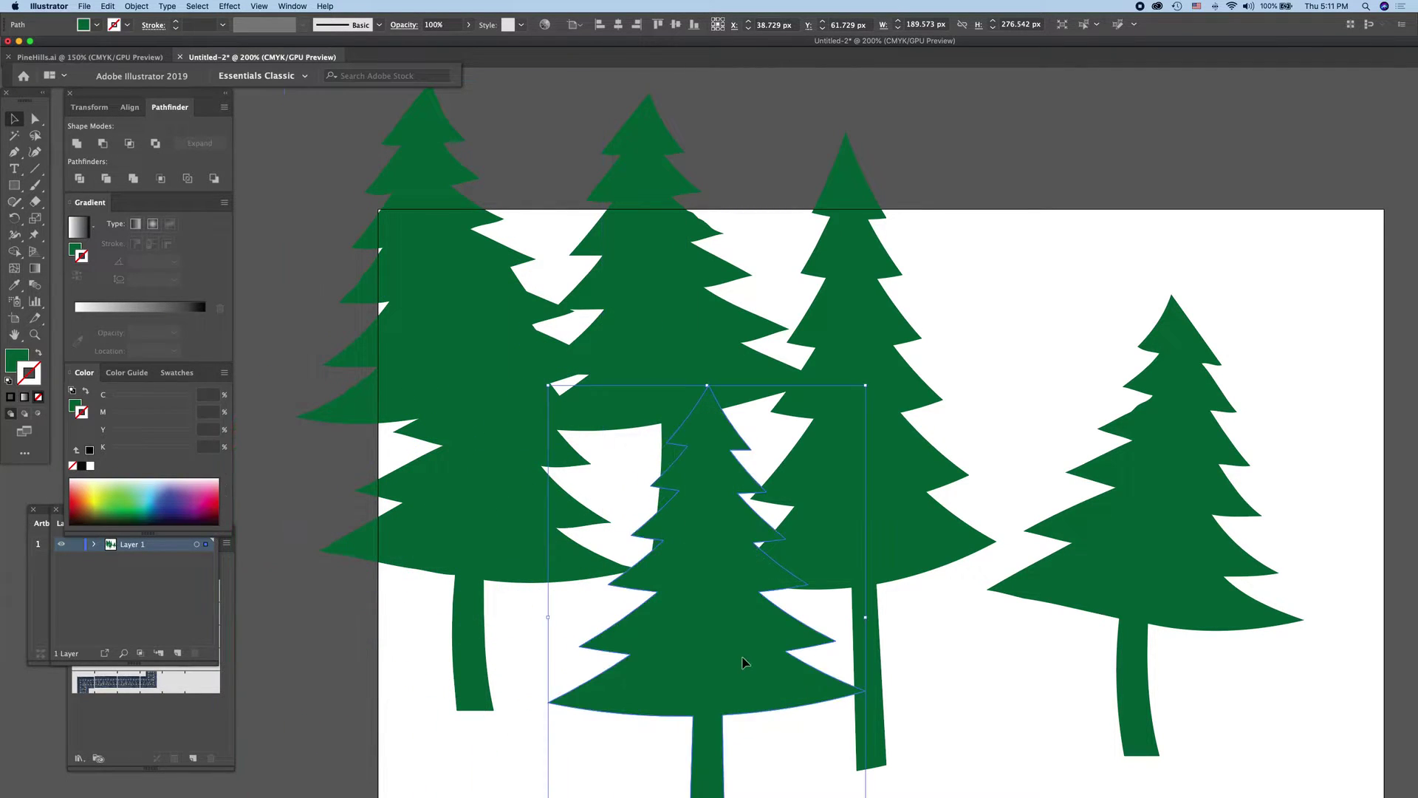
mouse_move(744, 663)
mouse_down()
mouse_move(570, 182)
mouse_move(308, 7)
mouse_up()
click(235, 7)
mouse_move(267, 106)
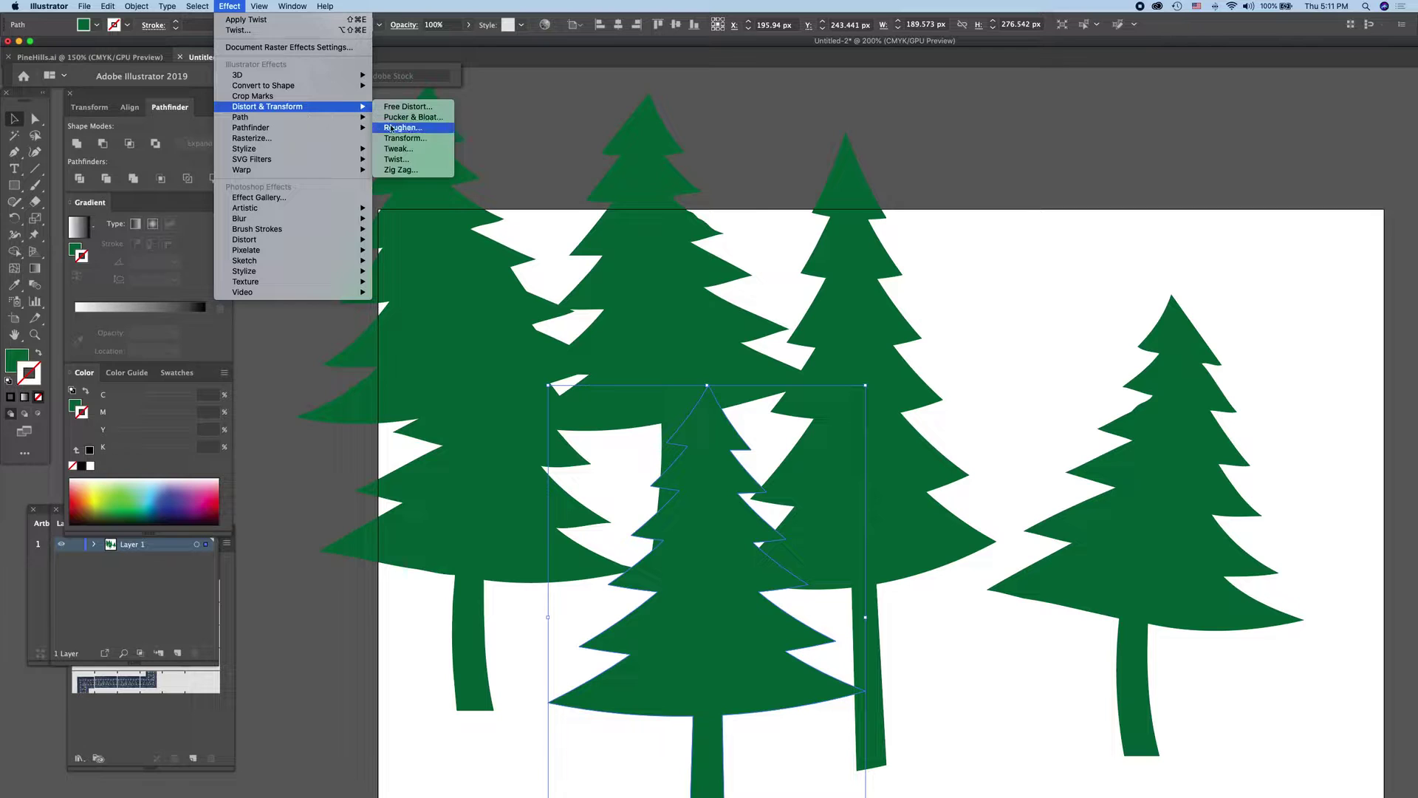
Step: Preview a Tweak distortion on the middle tree, cancel it, then raise and narrow the tree
click(399, 149)
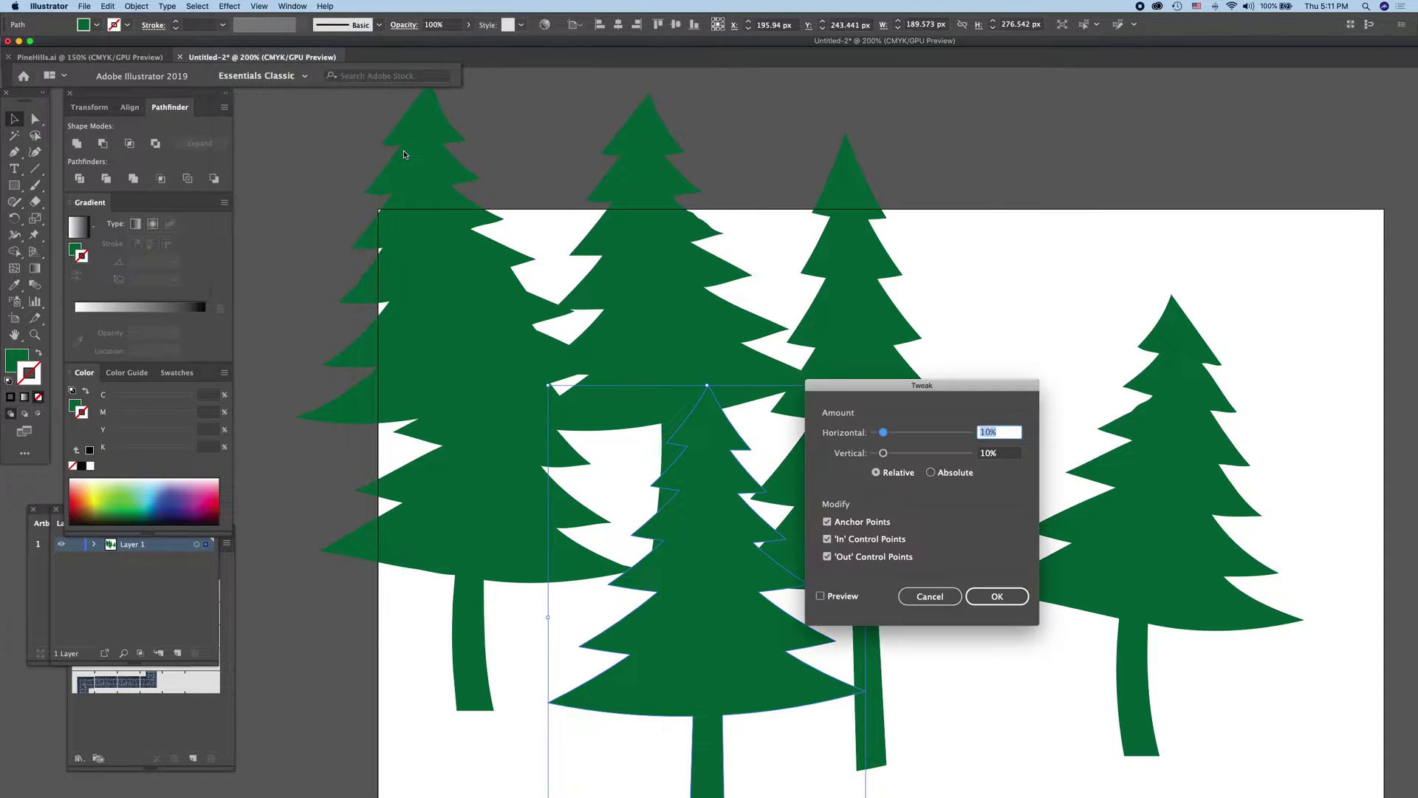
click(820, 596)
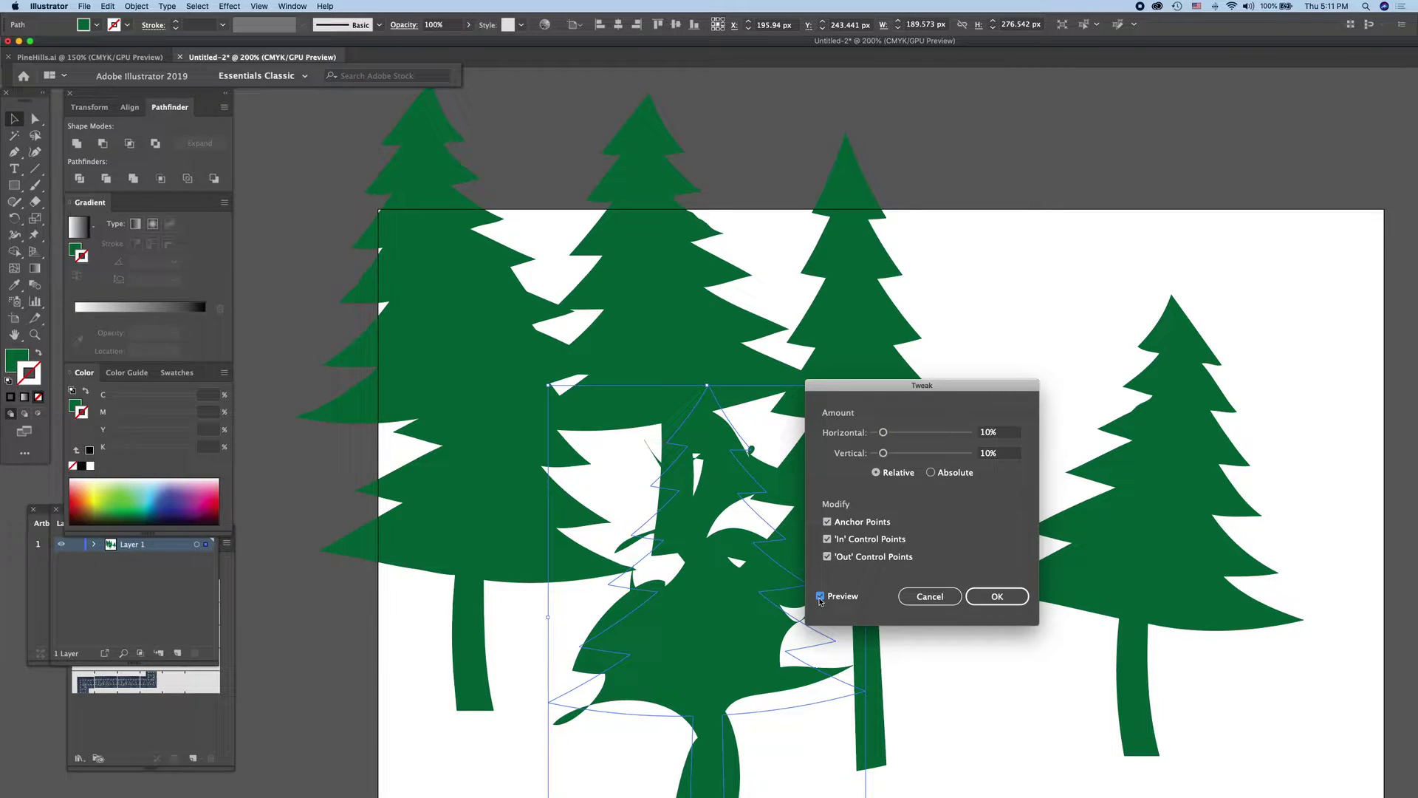
click(930, 597)
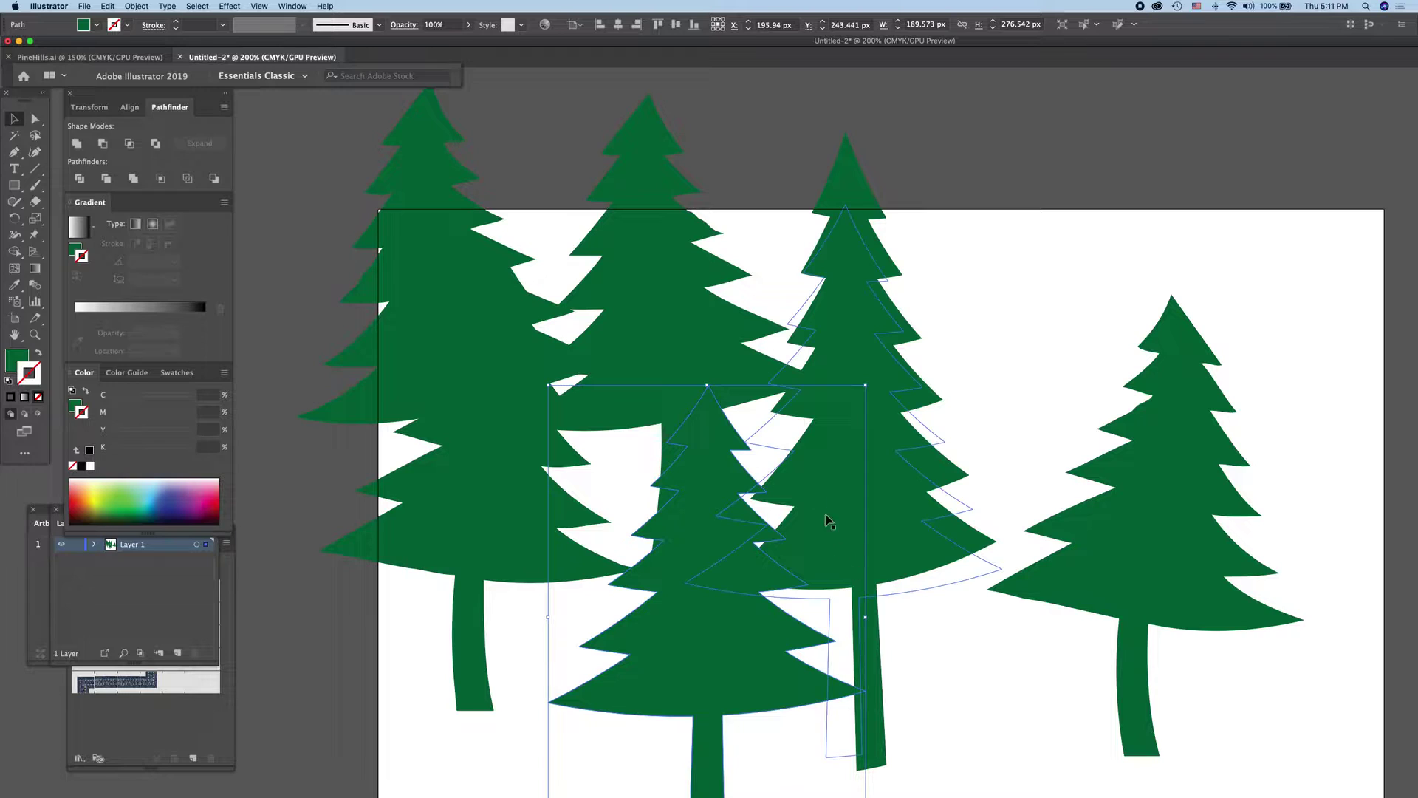
drag(768, 671, 721, 380)
drag(865, 617, 801, 618)
Step: Narrow the middle tree to 150.766 px wide and rearrange the other trees across the artboard
drag(685, 681, 679, 336)
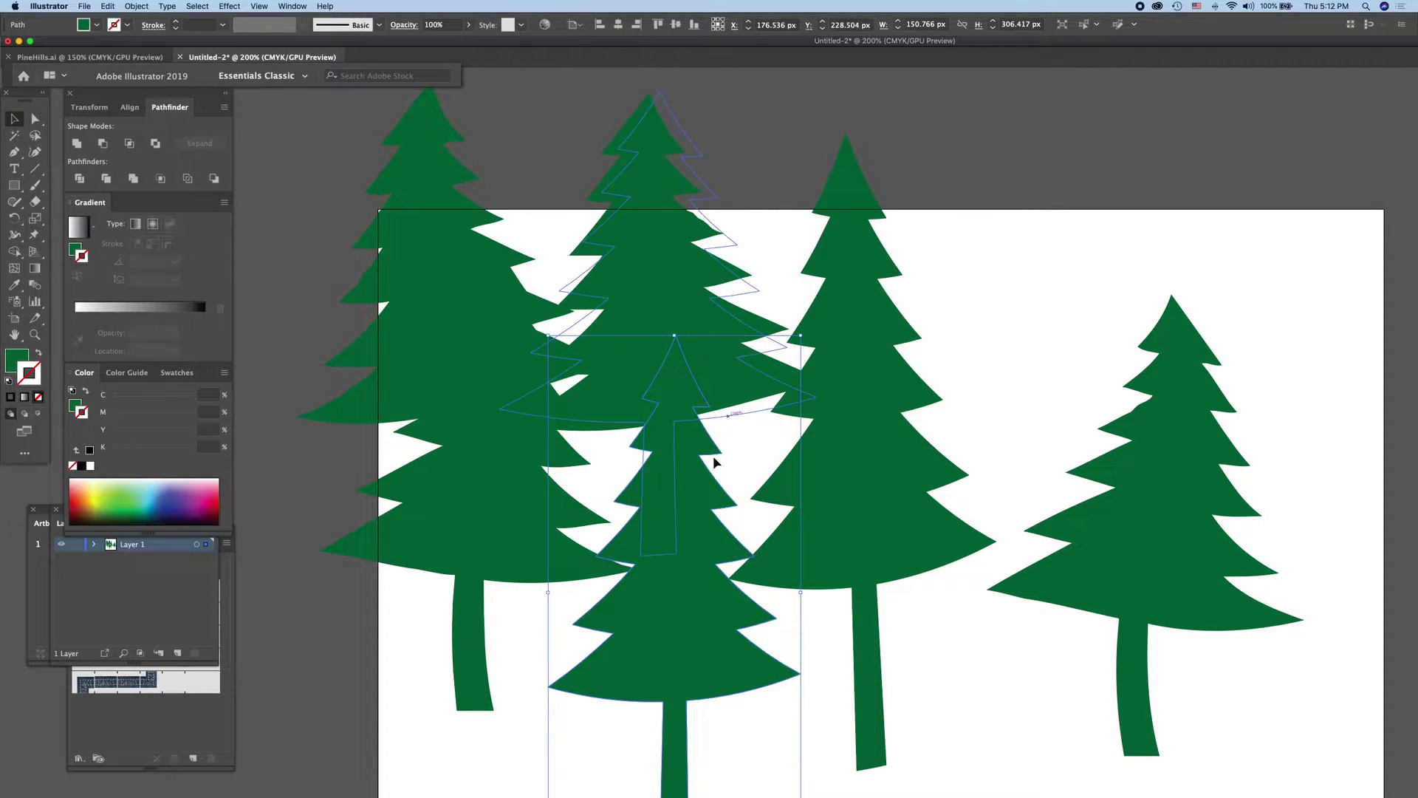
mouse_move(681, 547)
mouse_down()
mouse_move(857, 243)
mouse_move(1080, 232)
mouse_up()
drag(580, 256, 362, 253)
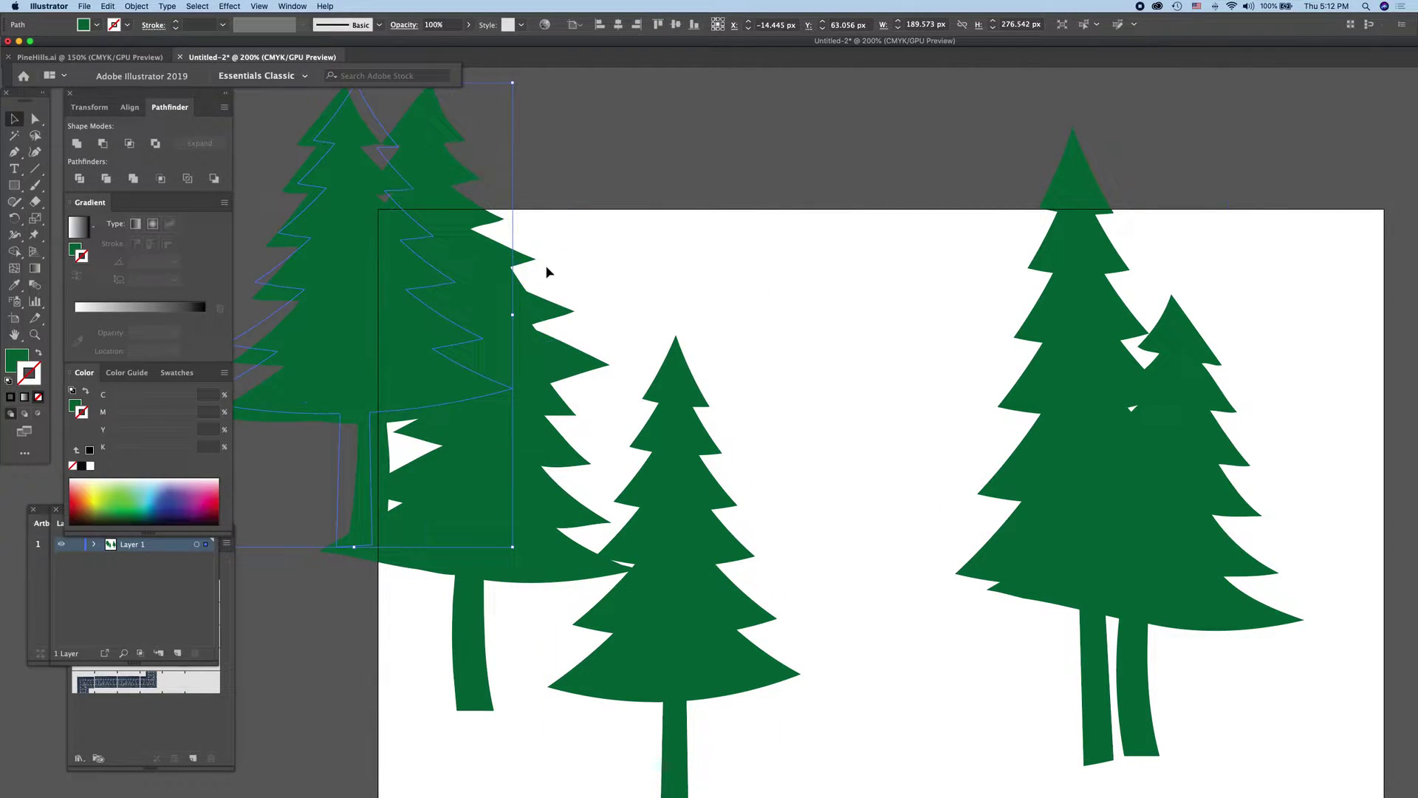
mouse_move(453, 428)
mouse_down()
mouse_move(516, 384)
mouse_move(437, 386)
mouse_up()
drag(696, 502, 775, 452)
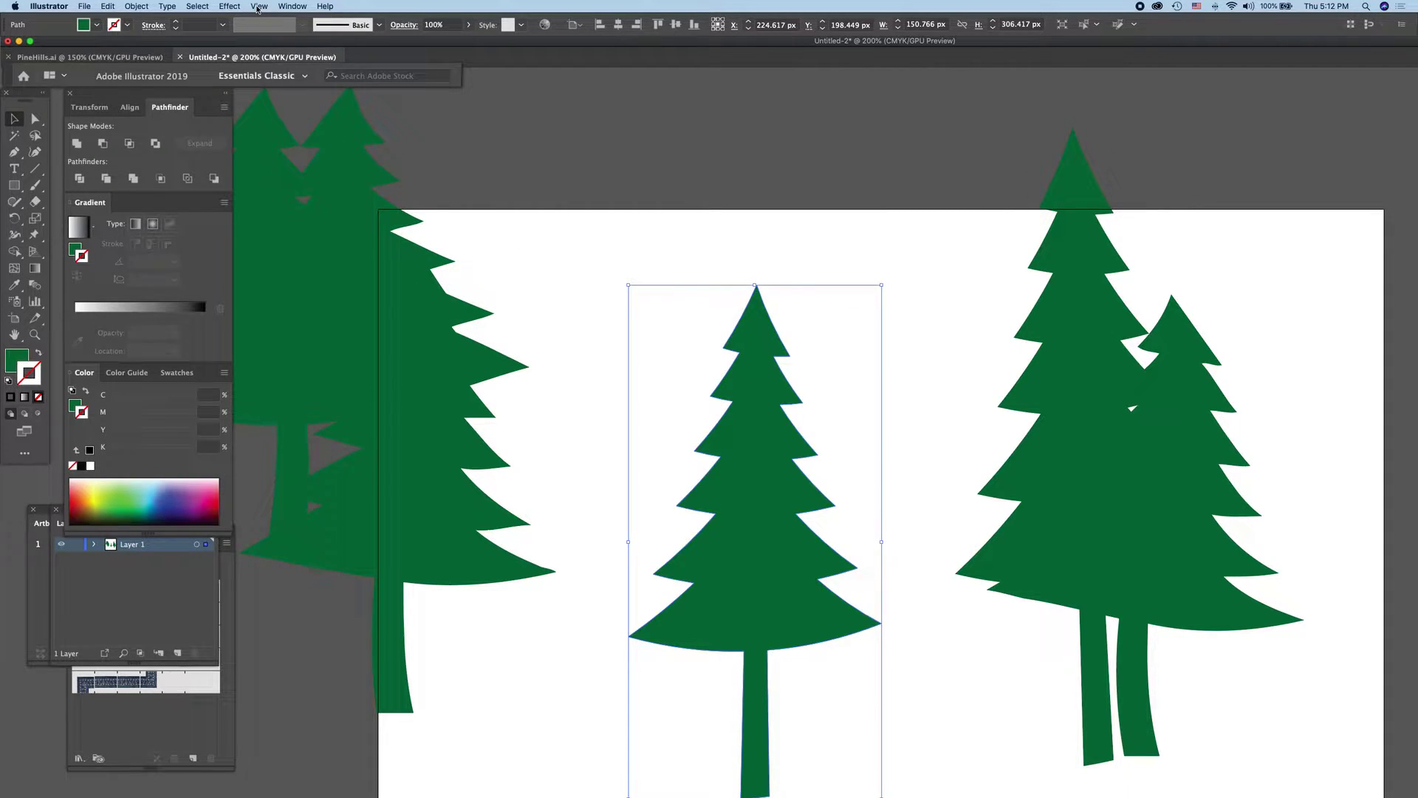
click(230, 7)
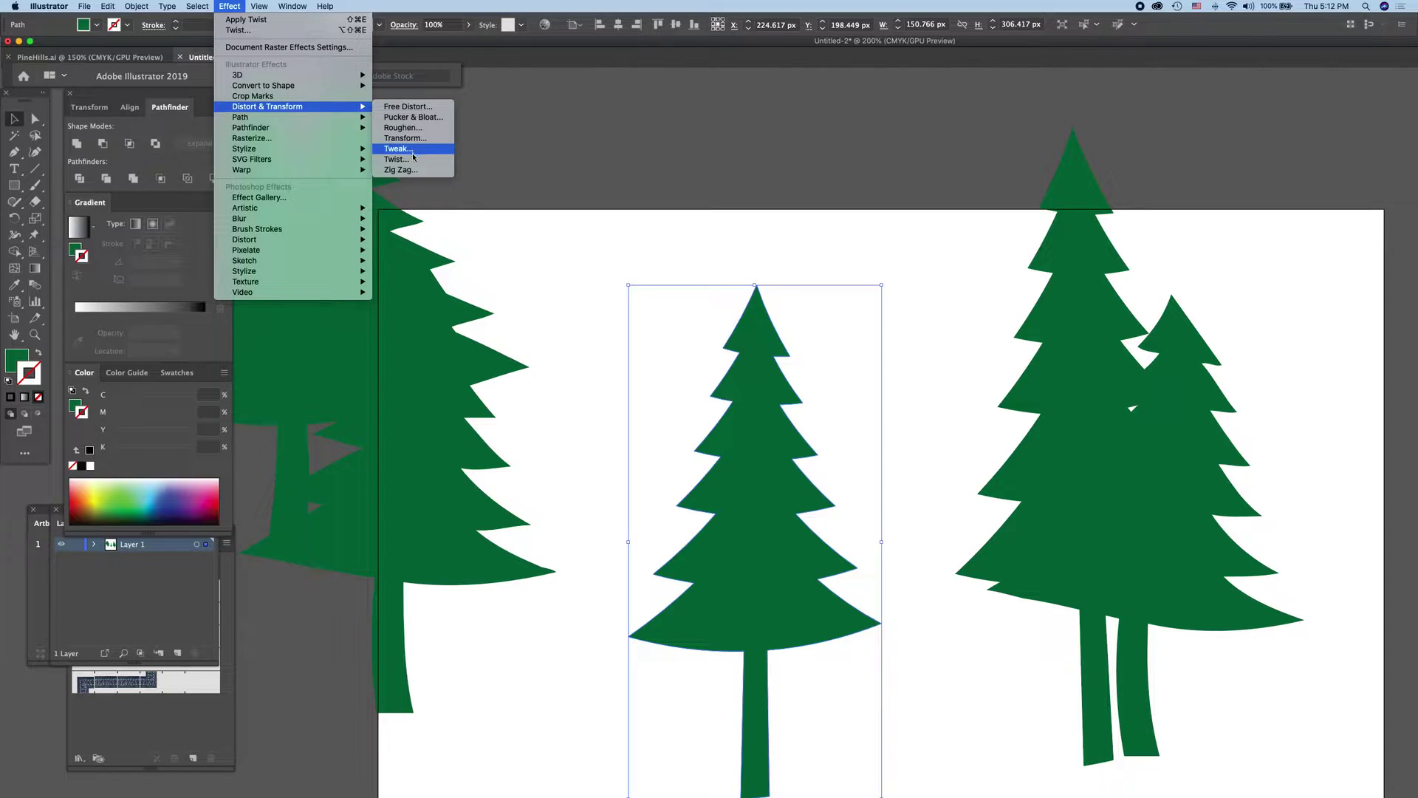
Step: Apply a 12° Twist effect to the middle tree, then deselect it
click(412, 159)
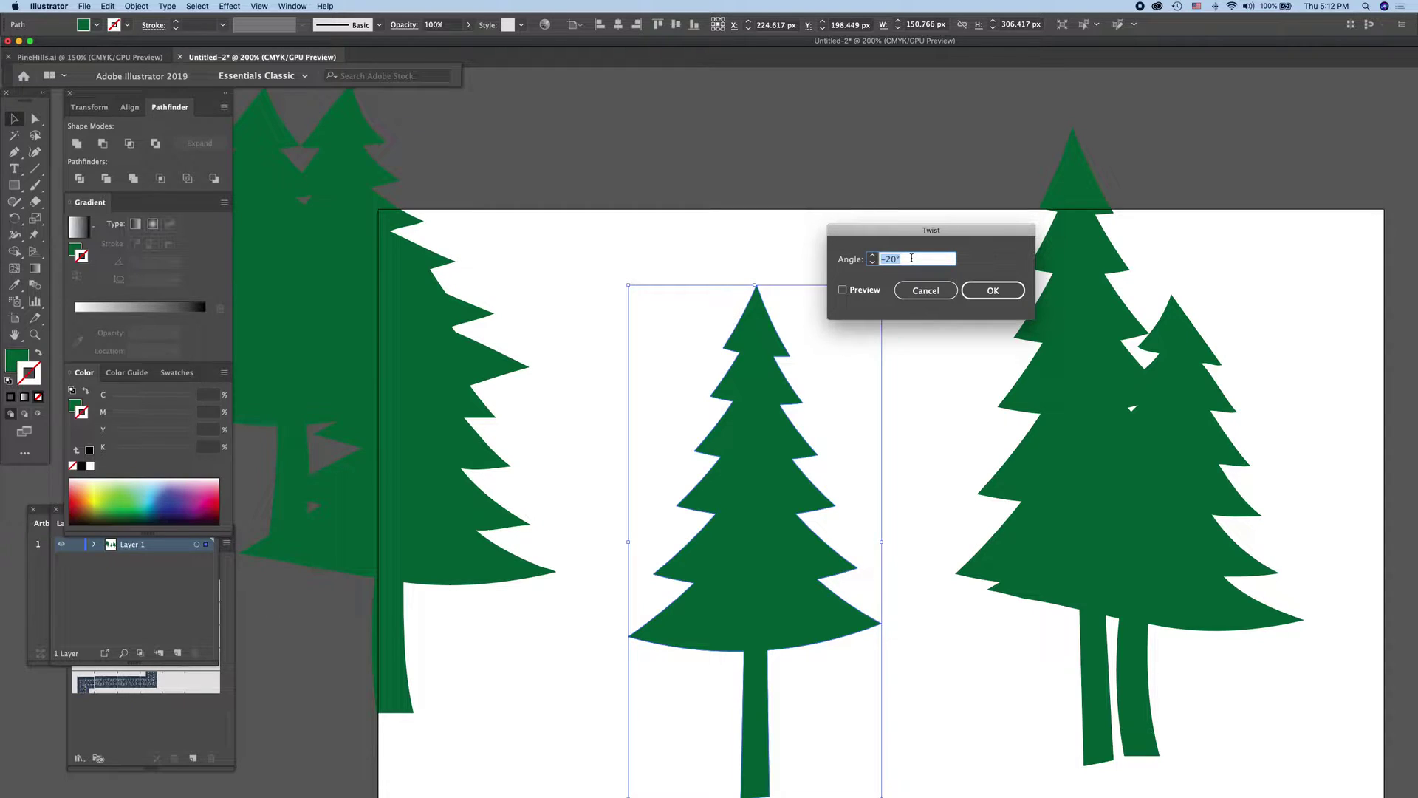
text(12)
click(1008, 294)
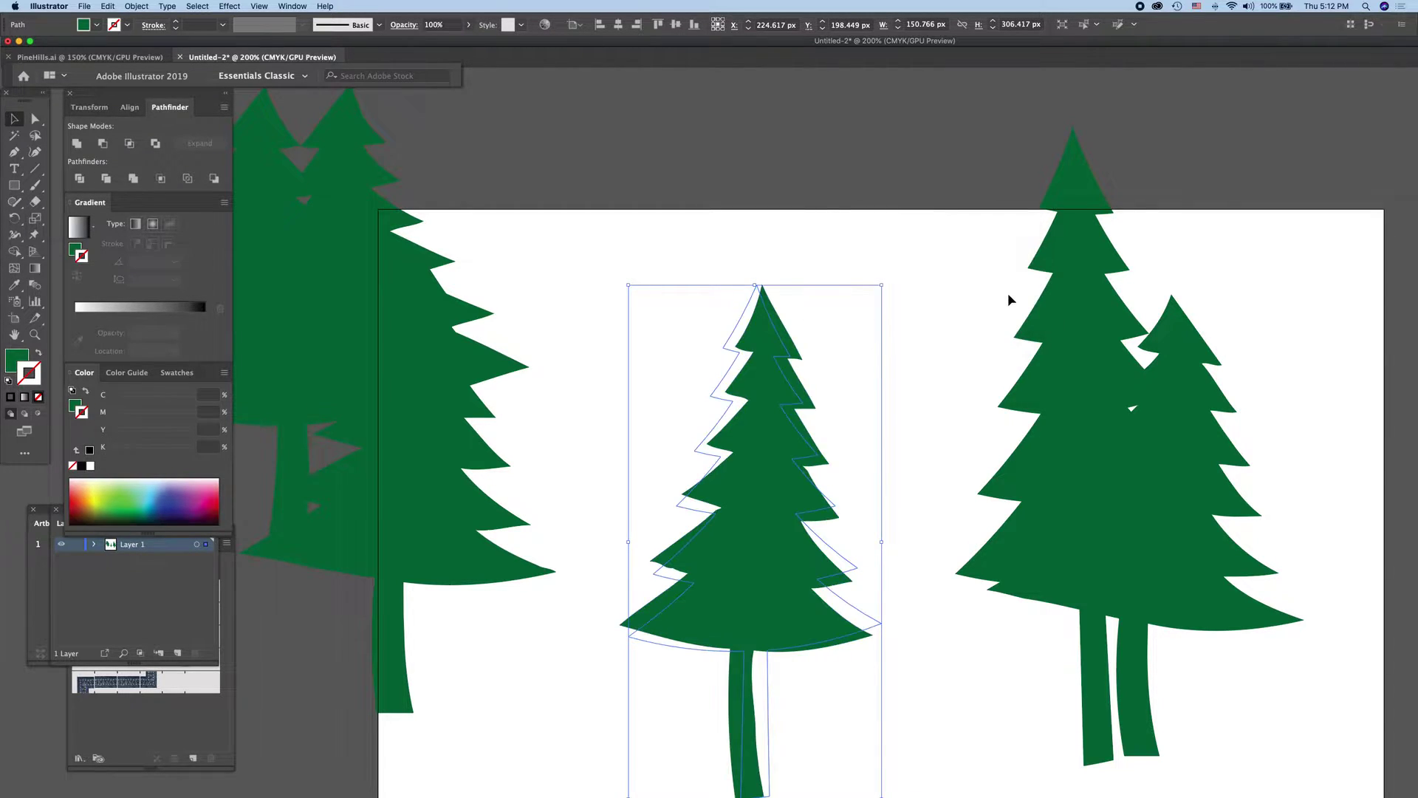
click(921, 311)
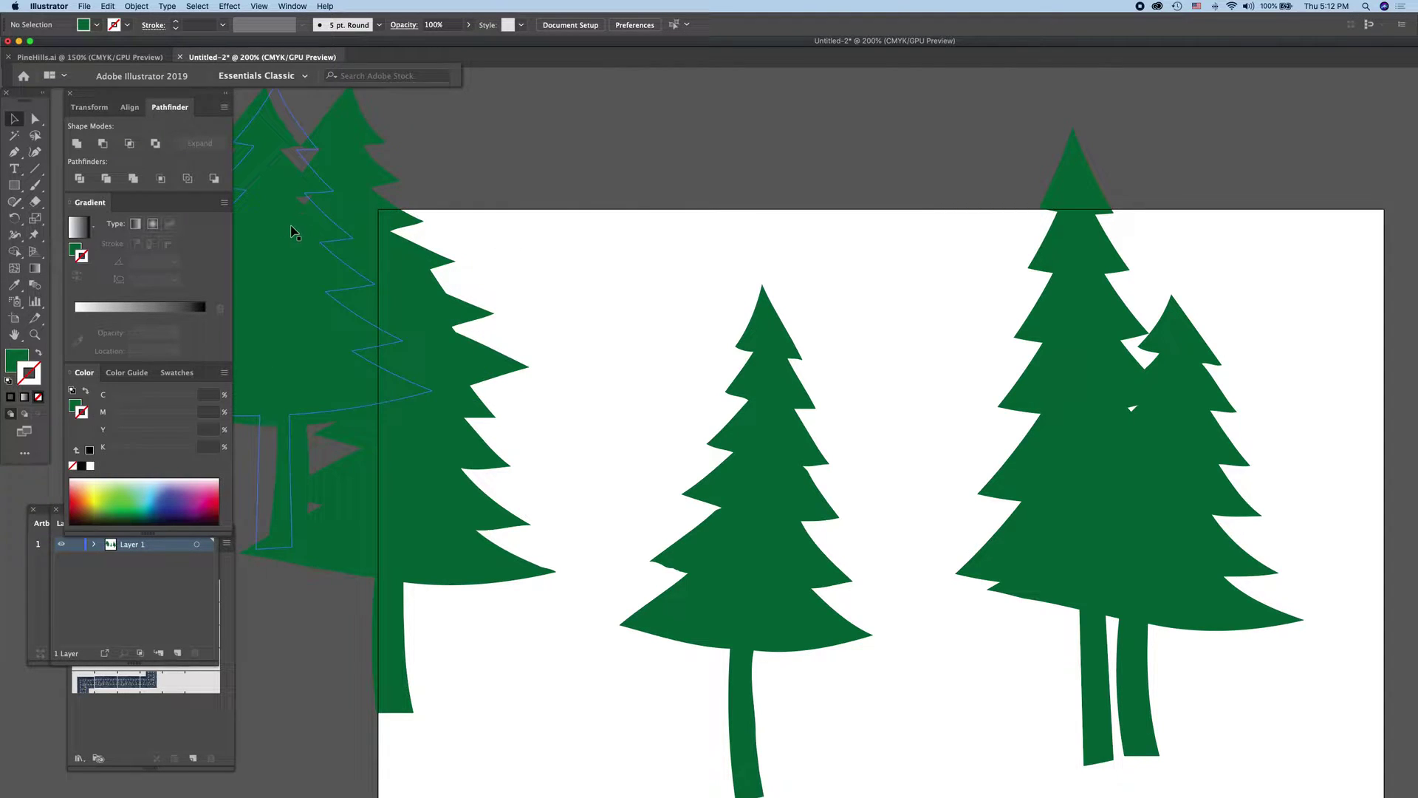
Step: Select all the trees, shift them right, and scale them down to fit the artboard
key(super+a)
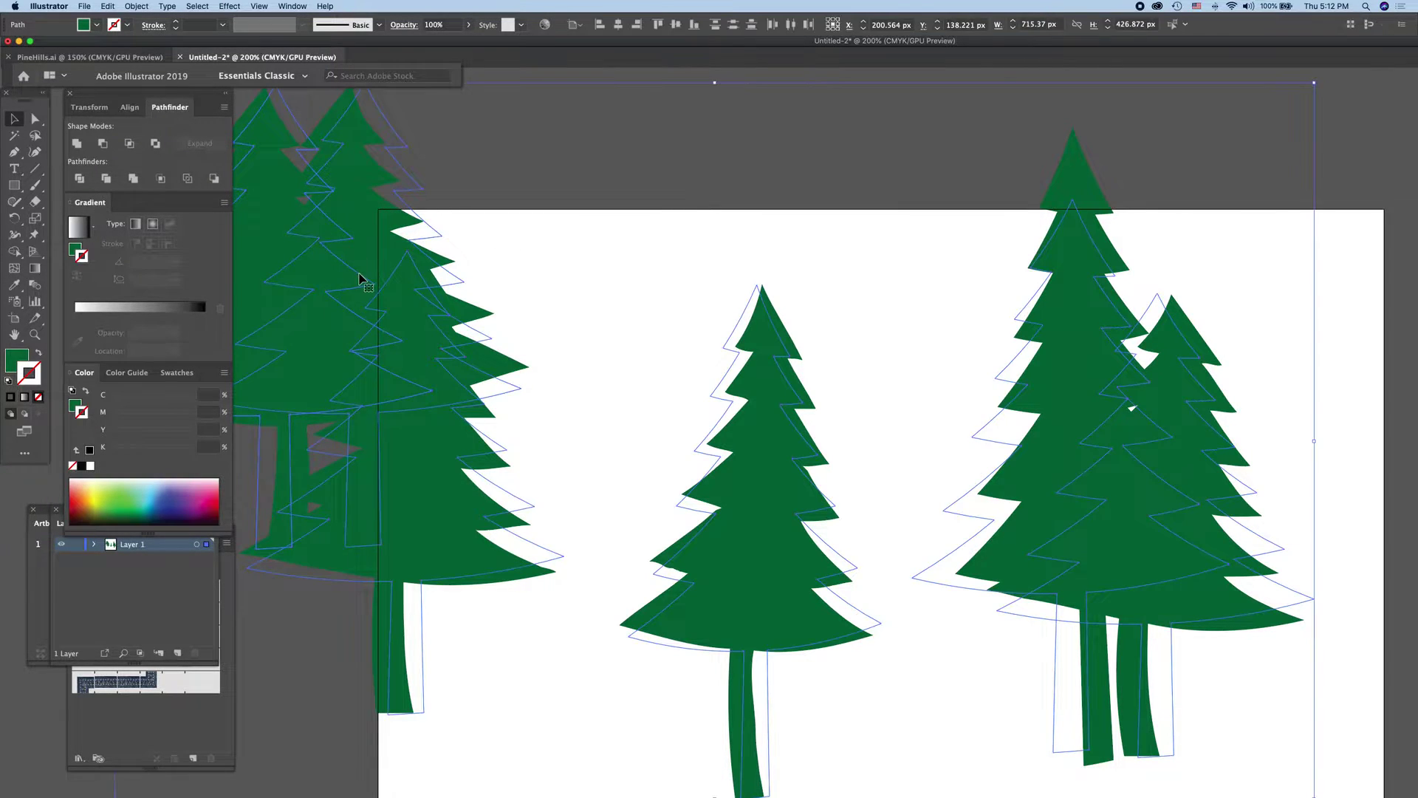
mouse_move(359, 275)
mouse_down()
mouse_move(577, 294)
mouse_move(466, 279)
mouse_up()
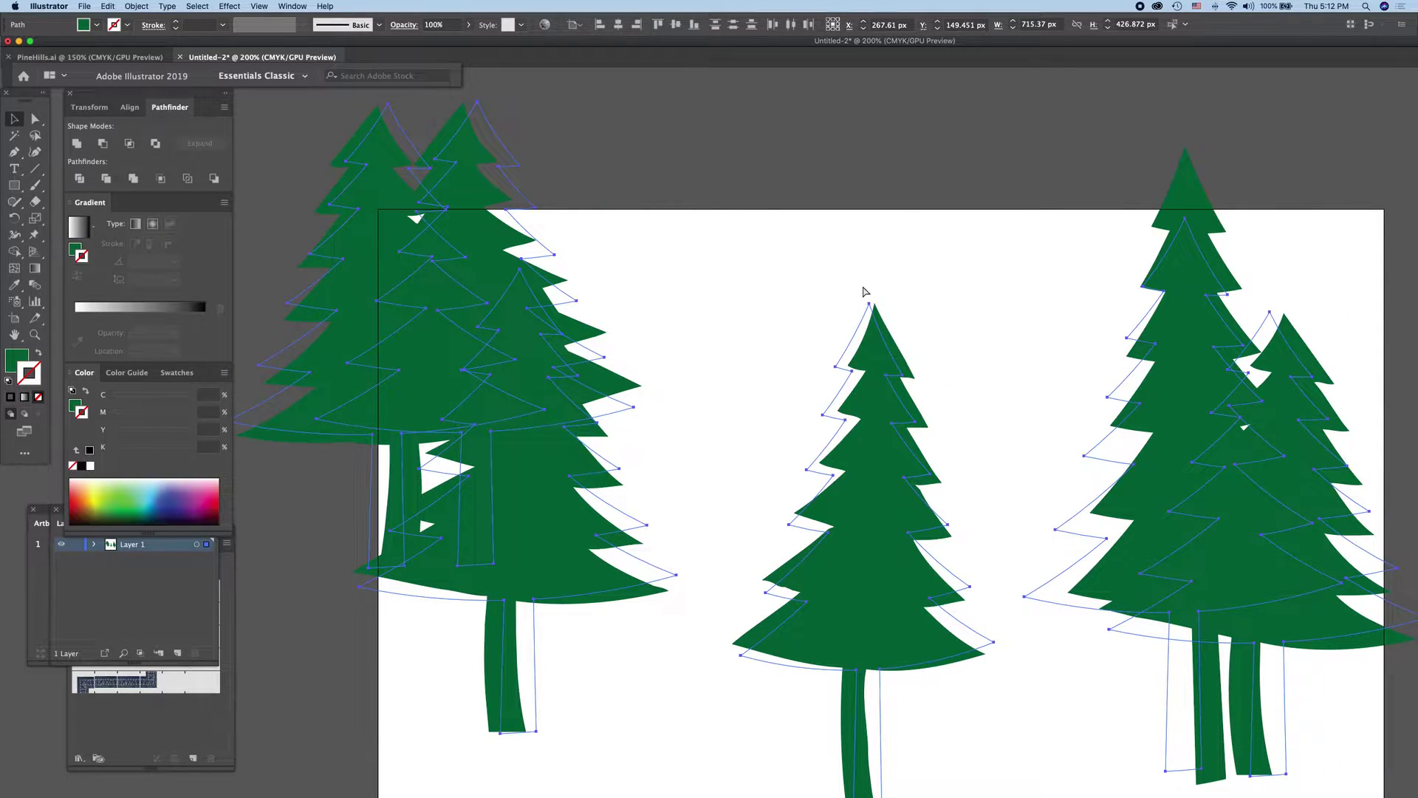
key(super+1)
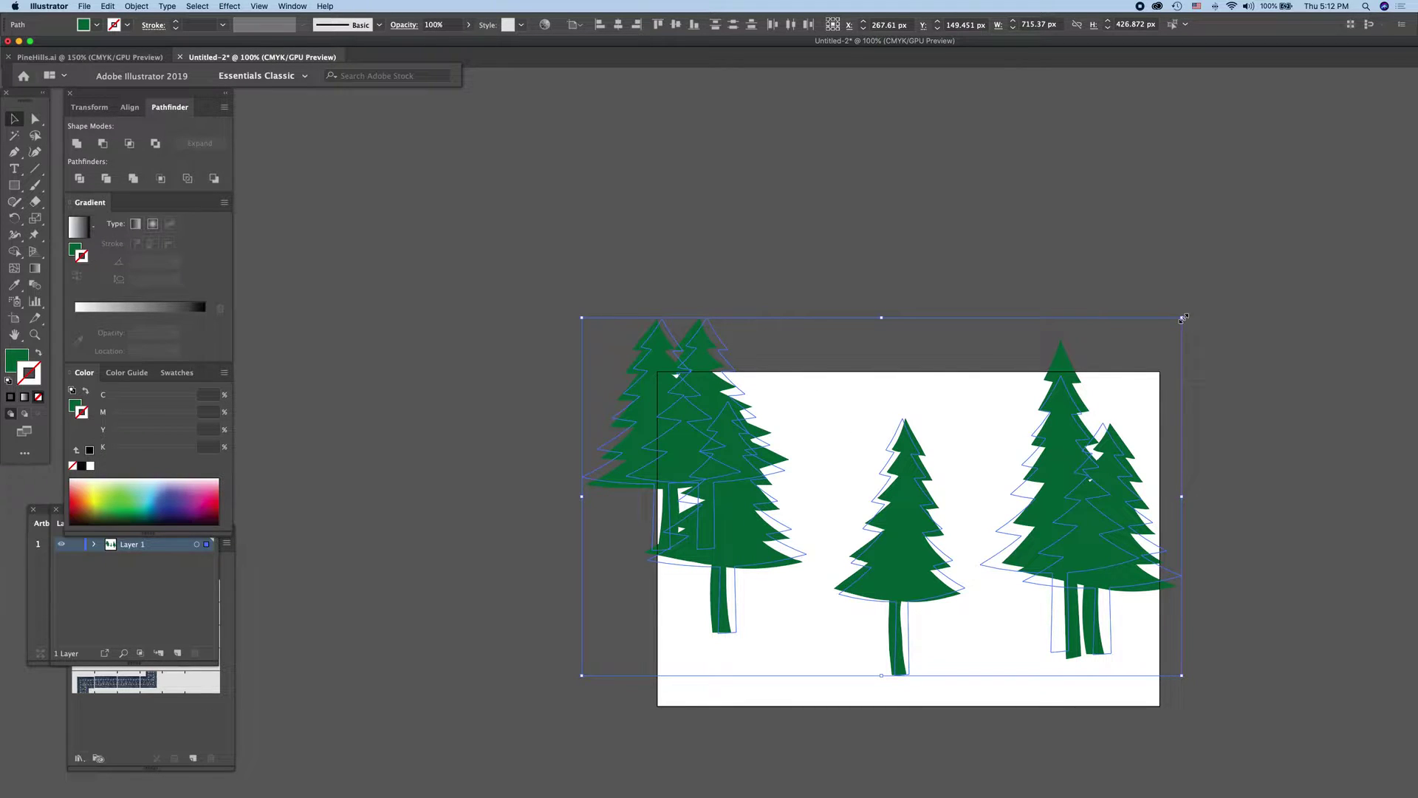
drag(1182, 317, 1112, 362)
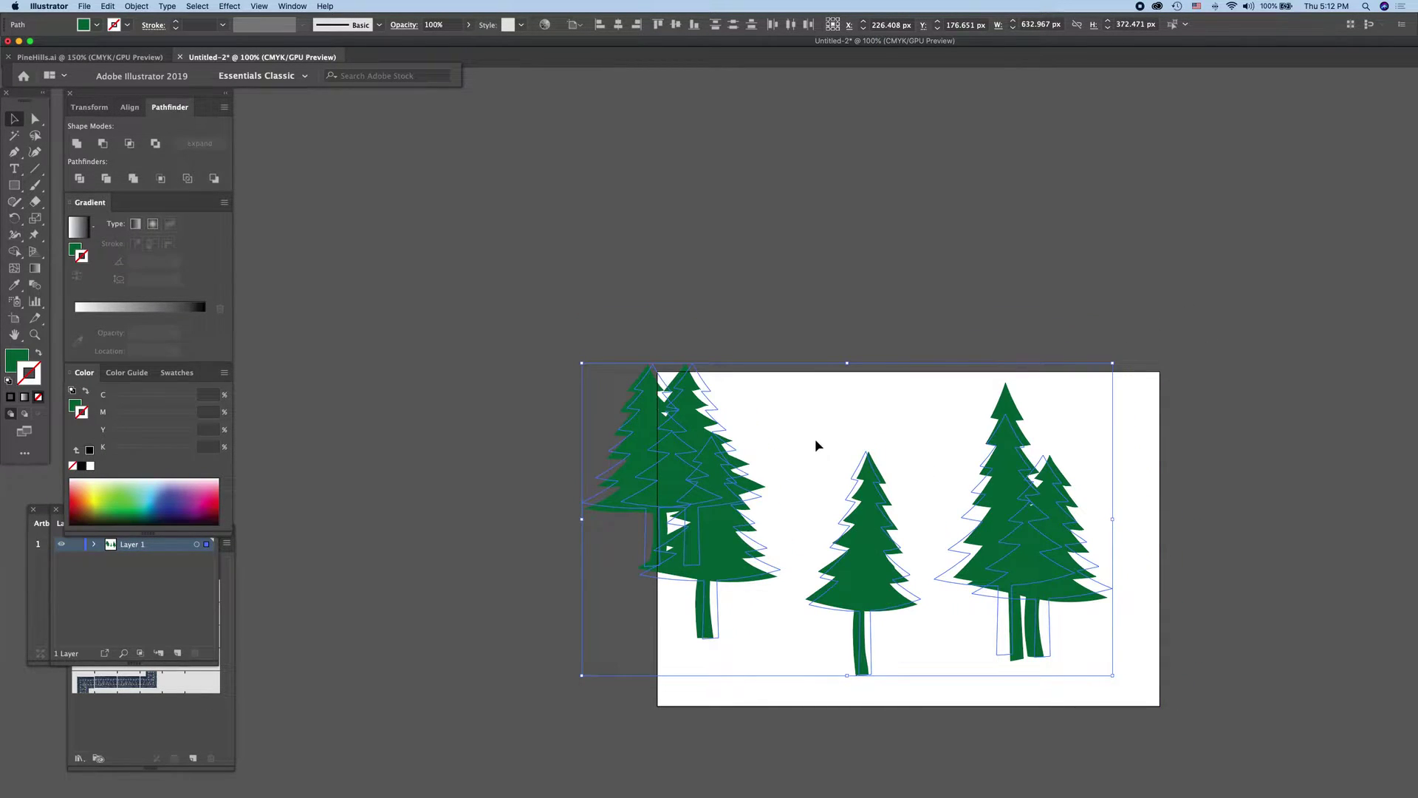
key(ctrl+shift+b)
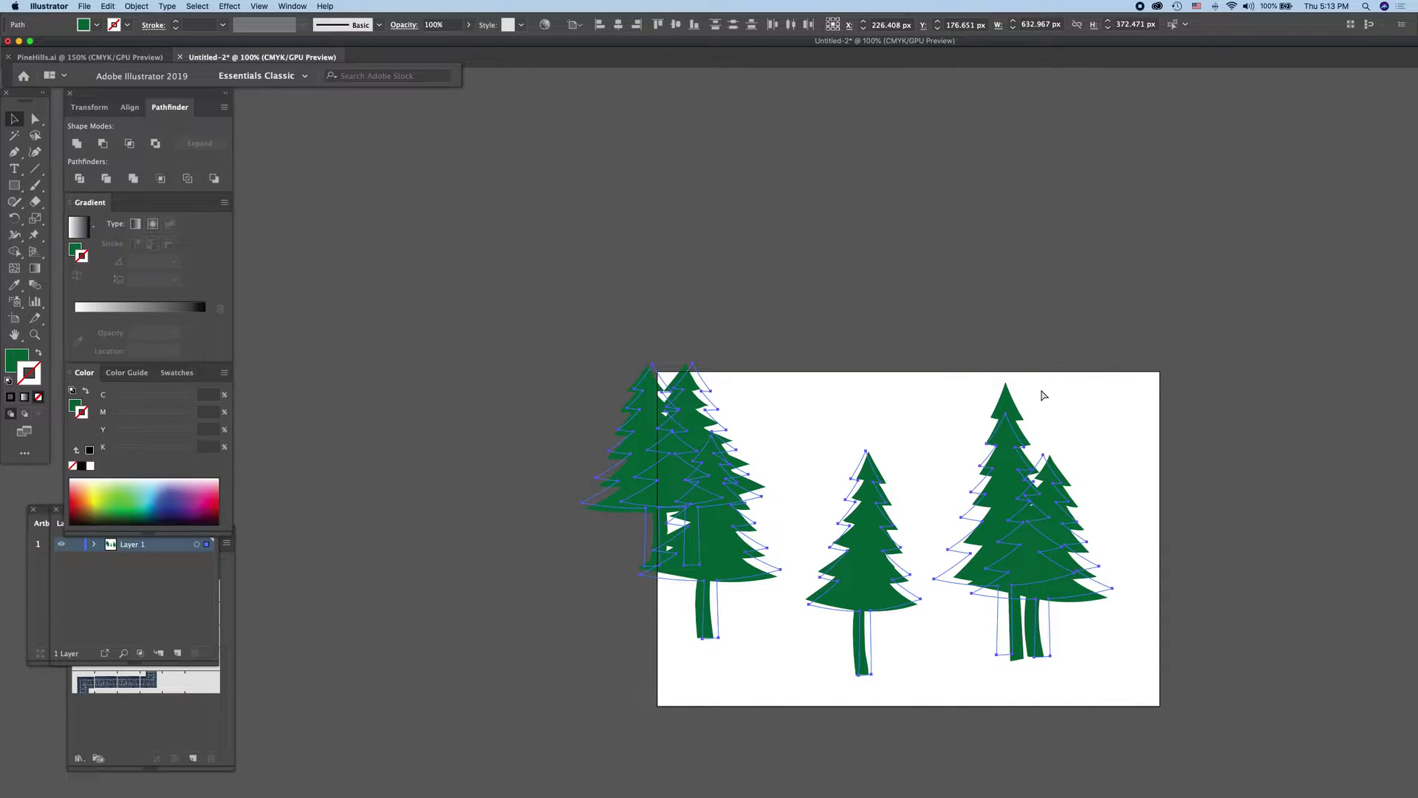
key(ctrl+shift+b)
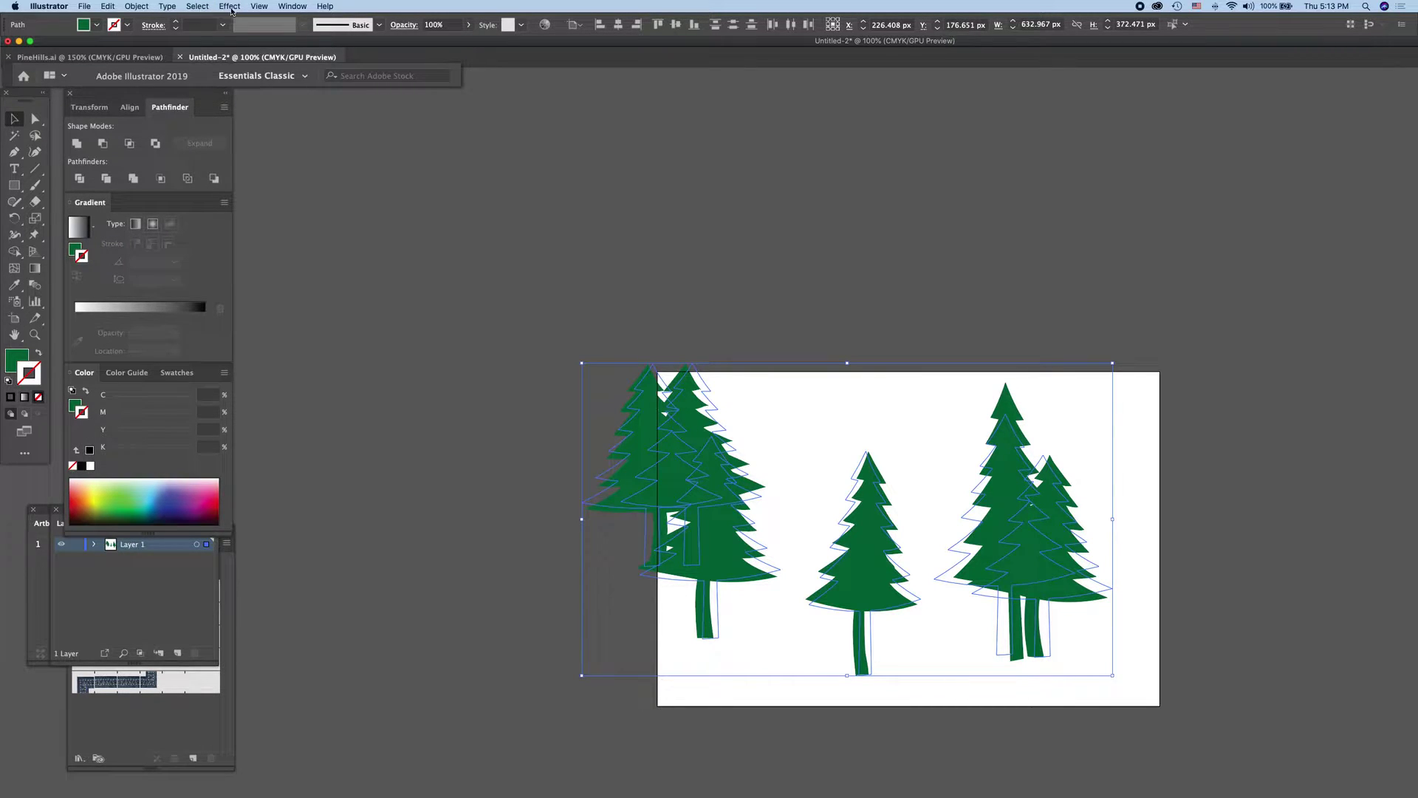
click(229, 6)
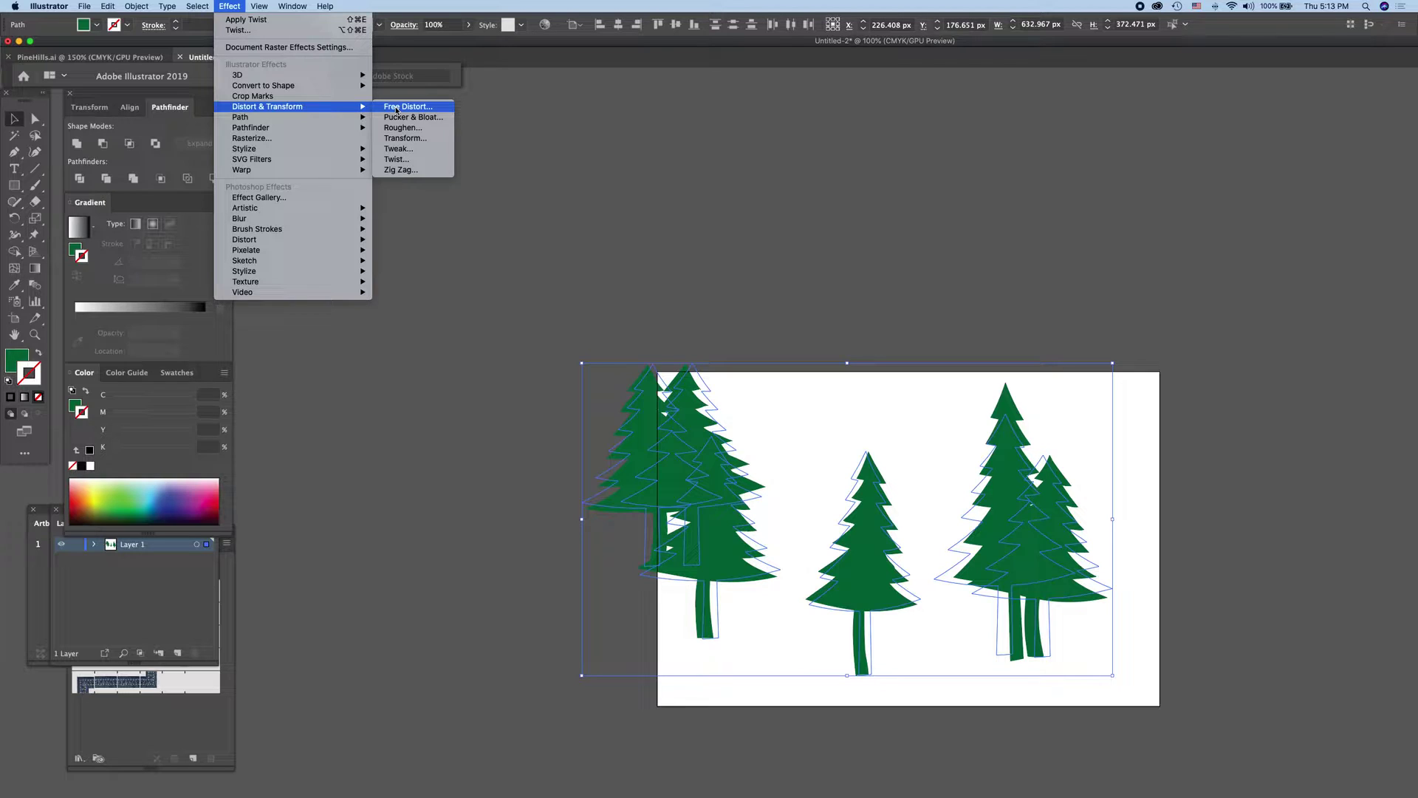
Step: Apply Roughen to all trees with Size 0.1 relative and Detail 100/in
click(391, 128)
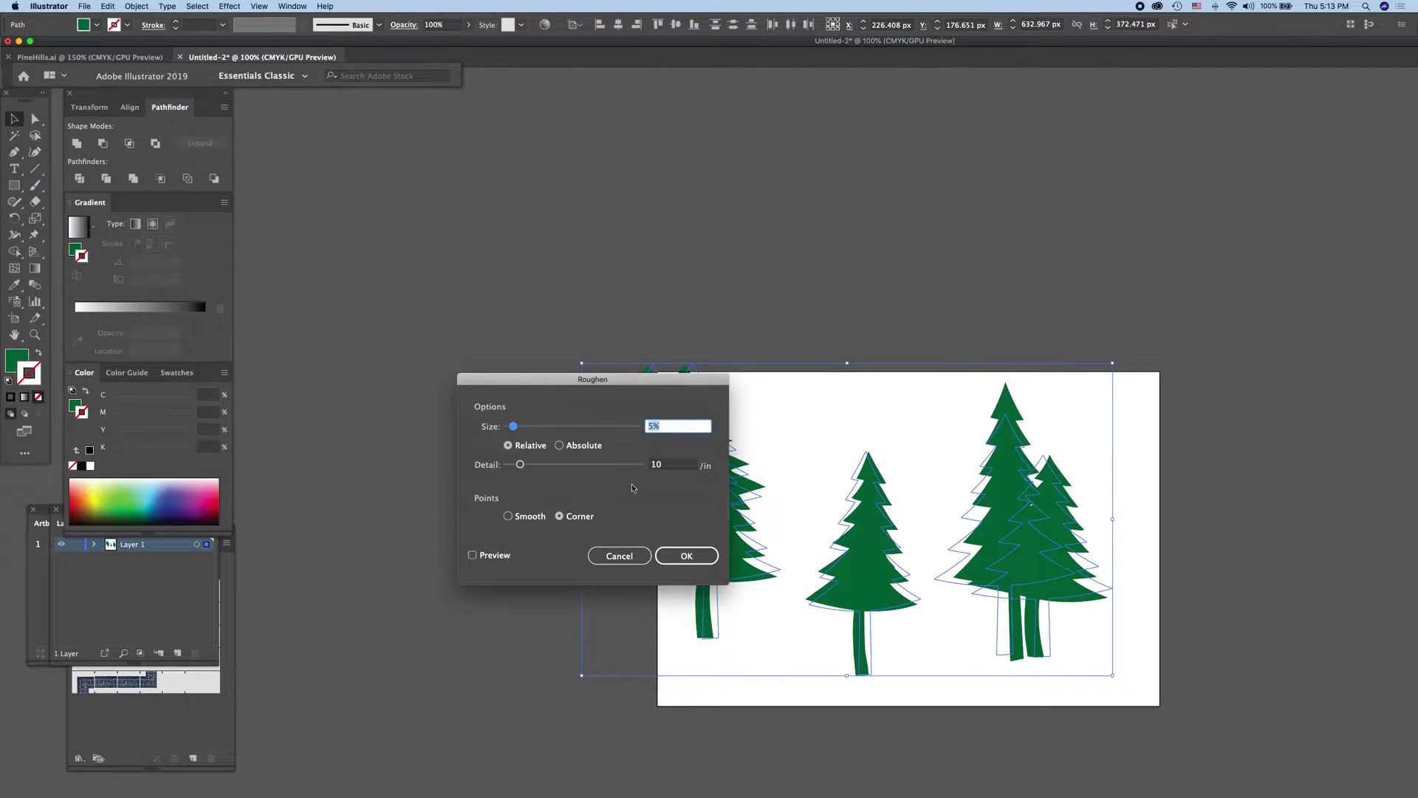
click(472, 555)
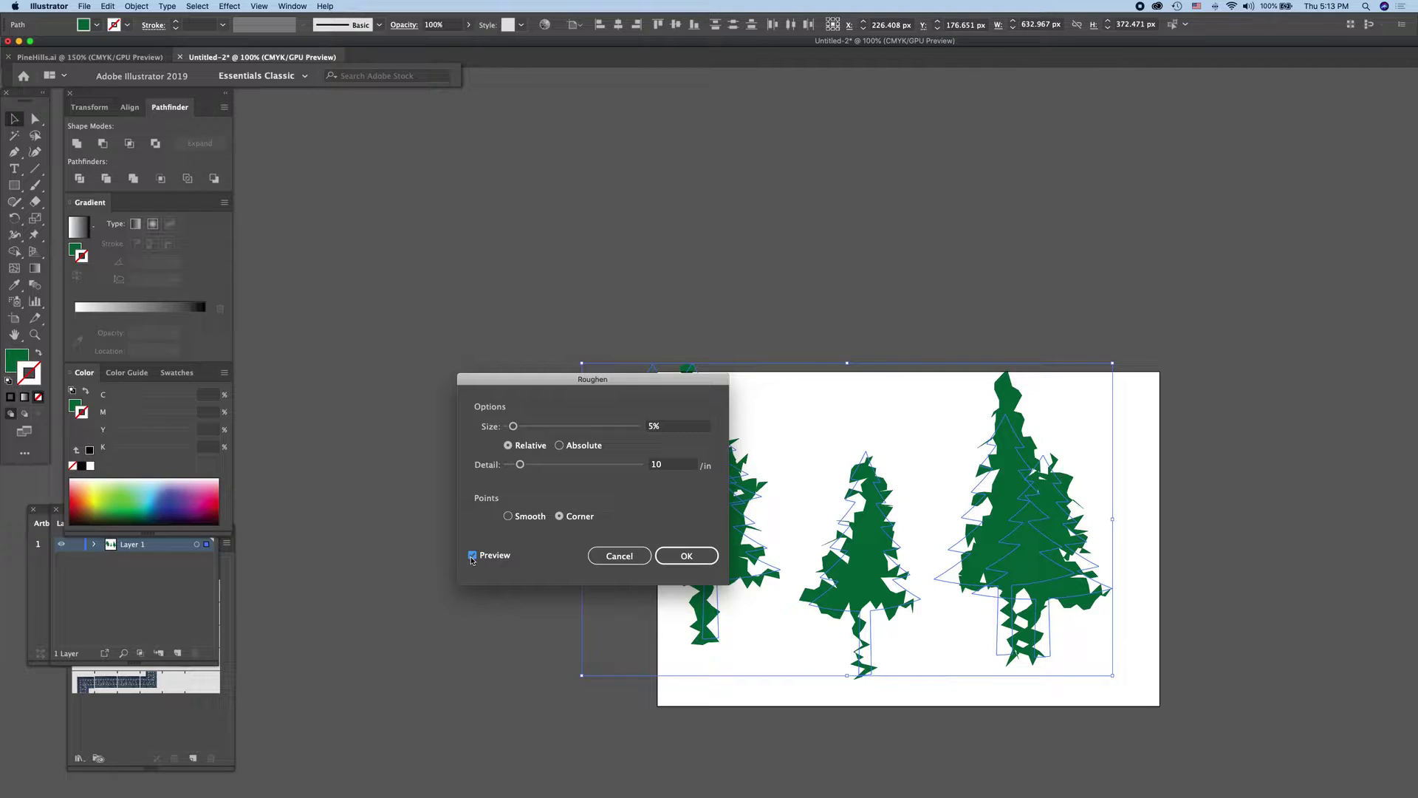
click(663, 465)
text(100)
click(472, 556)
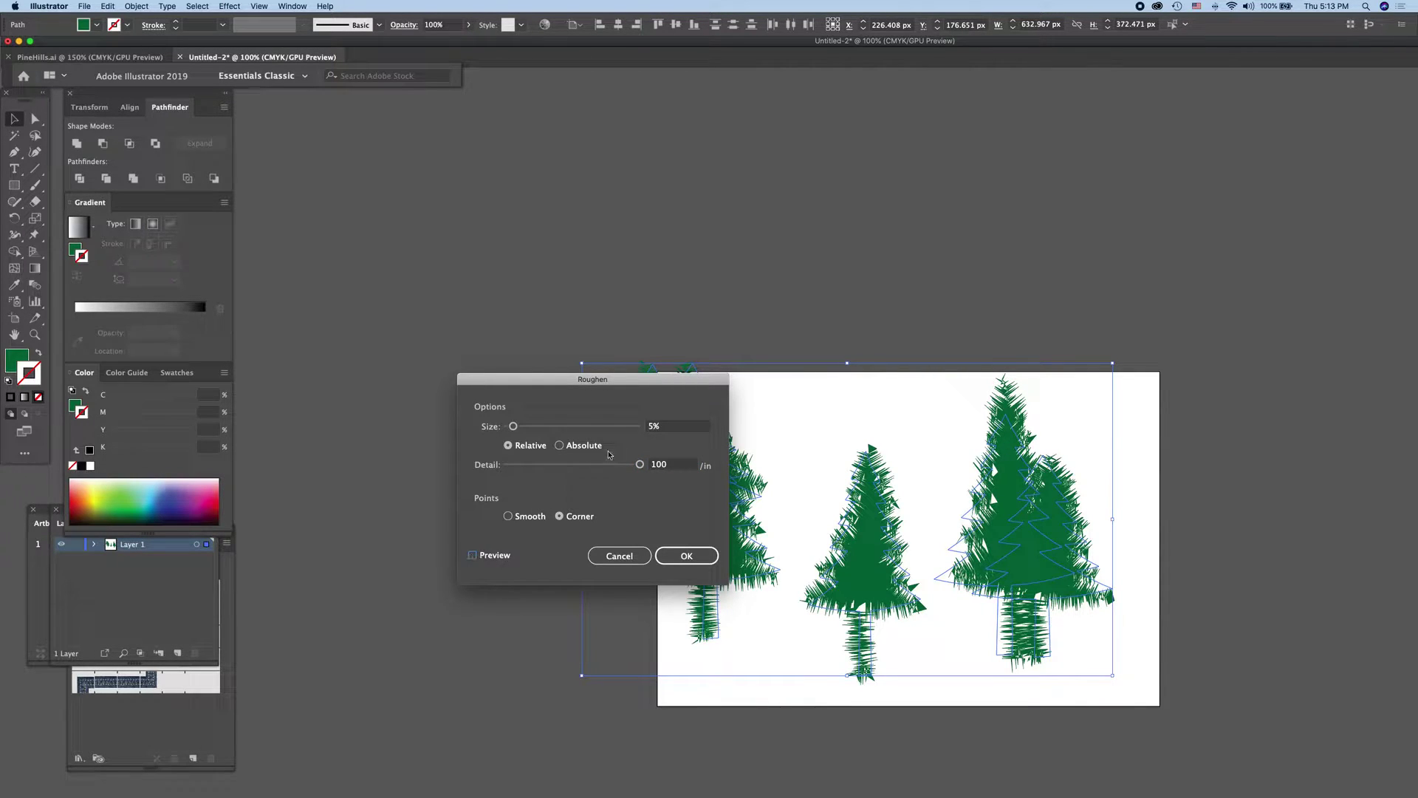
click(676, 427)
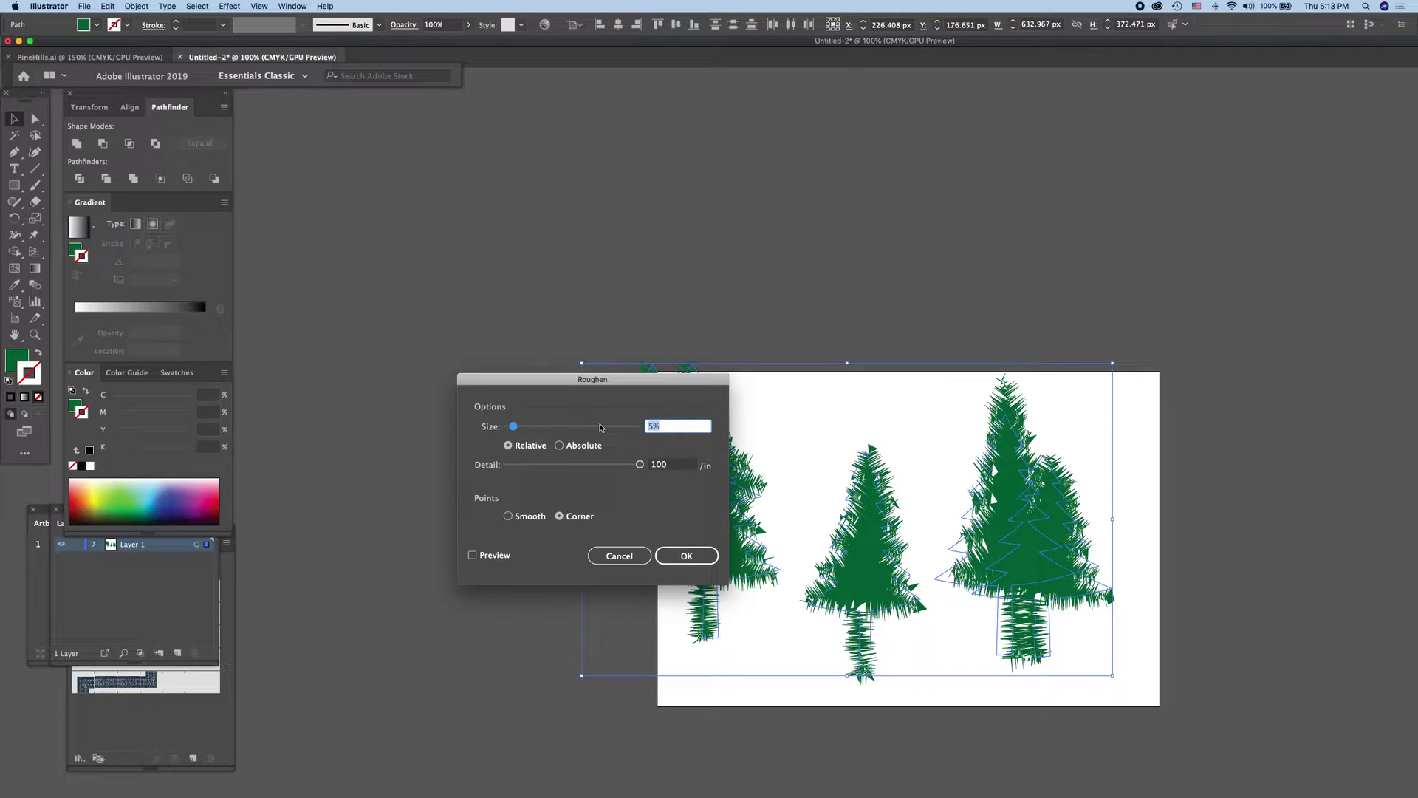
text(1)
click(470, 556)
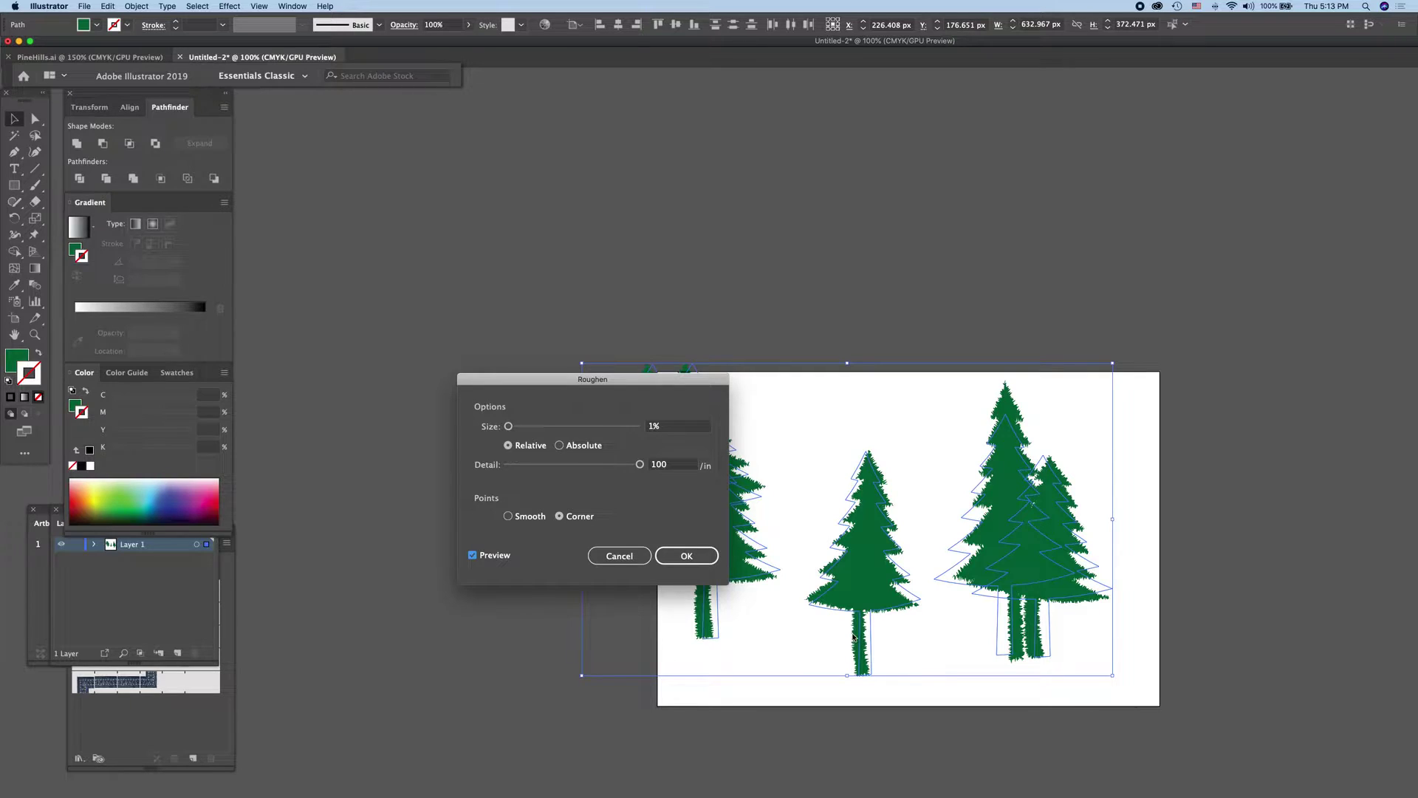
double_click(665, 429)
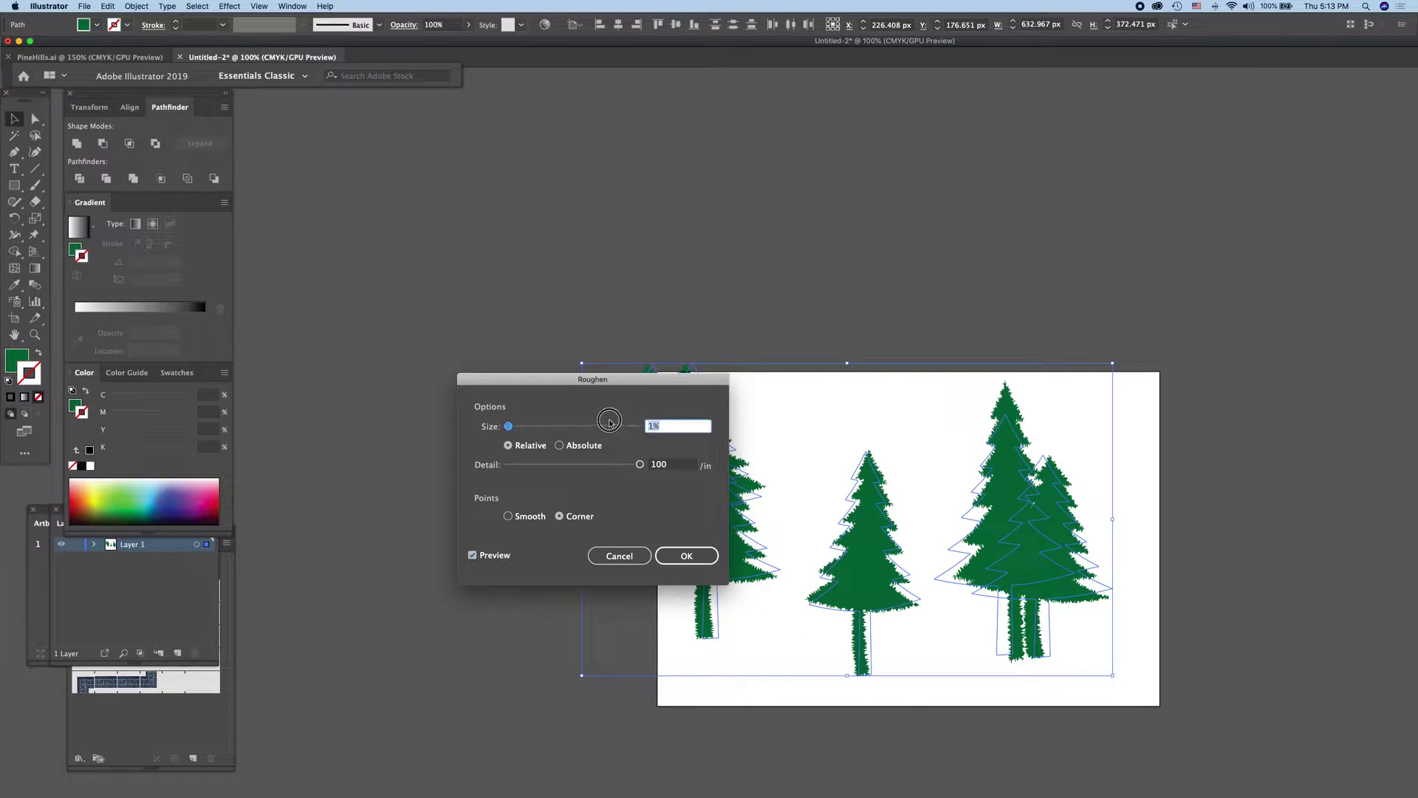
text(0.)
click(686, 559)
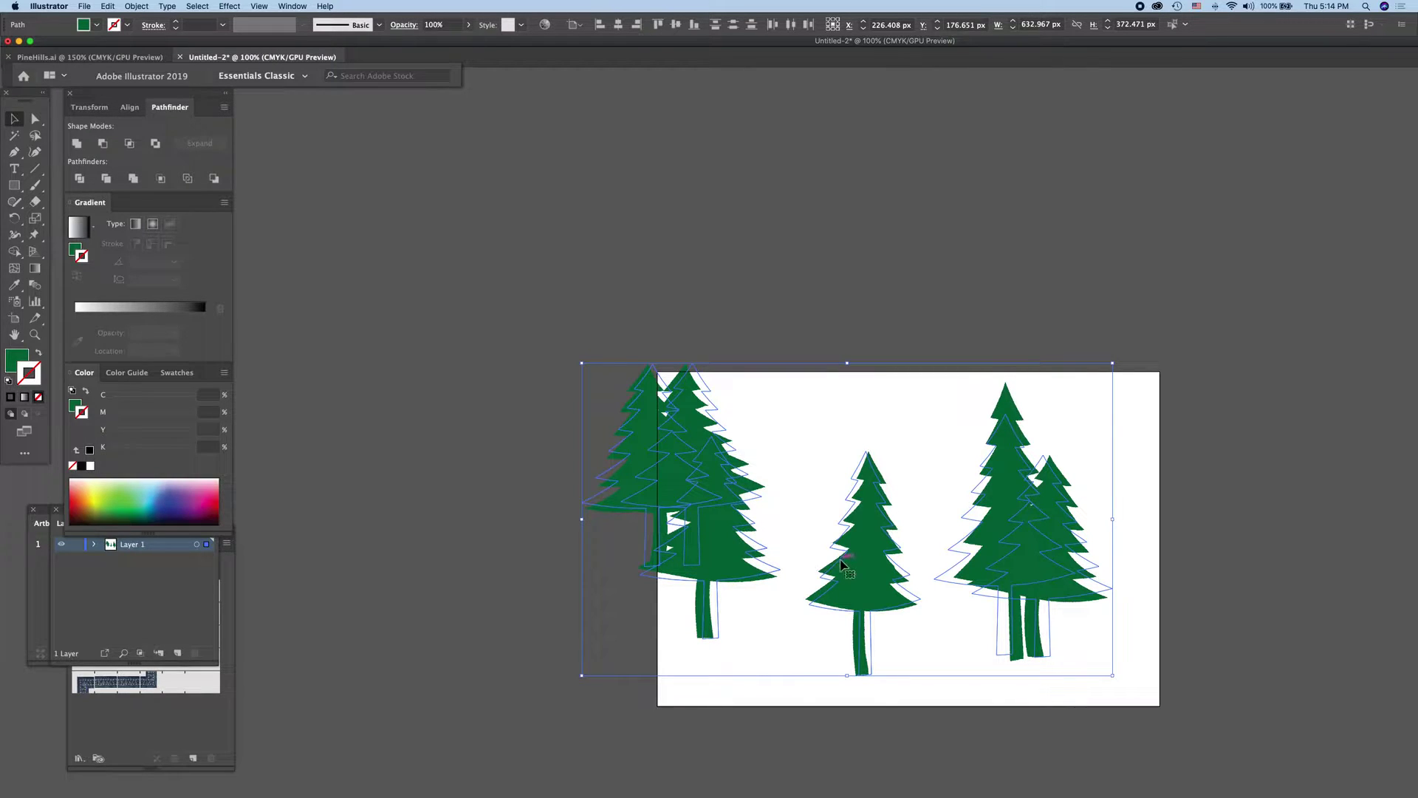
scroll(842, 564, up, 2)
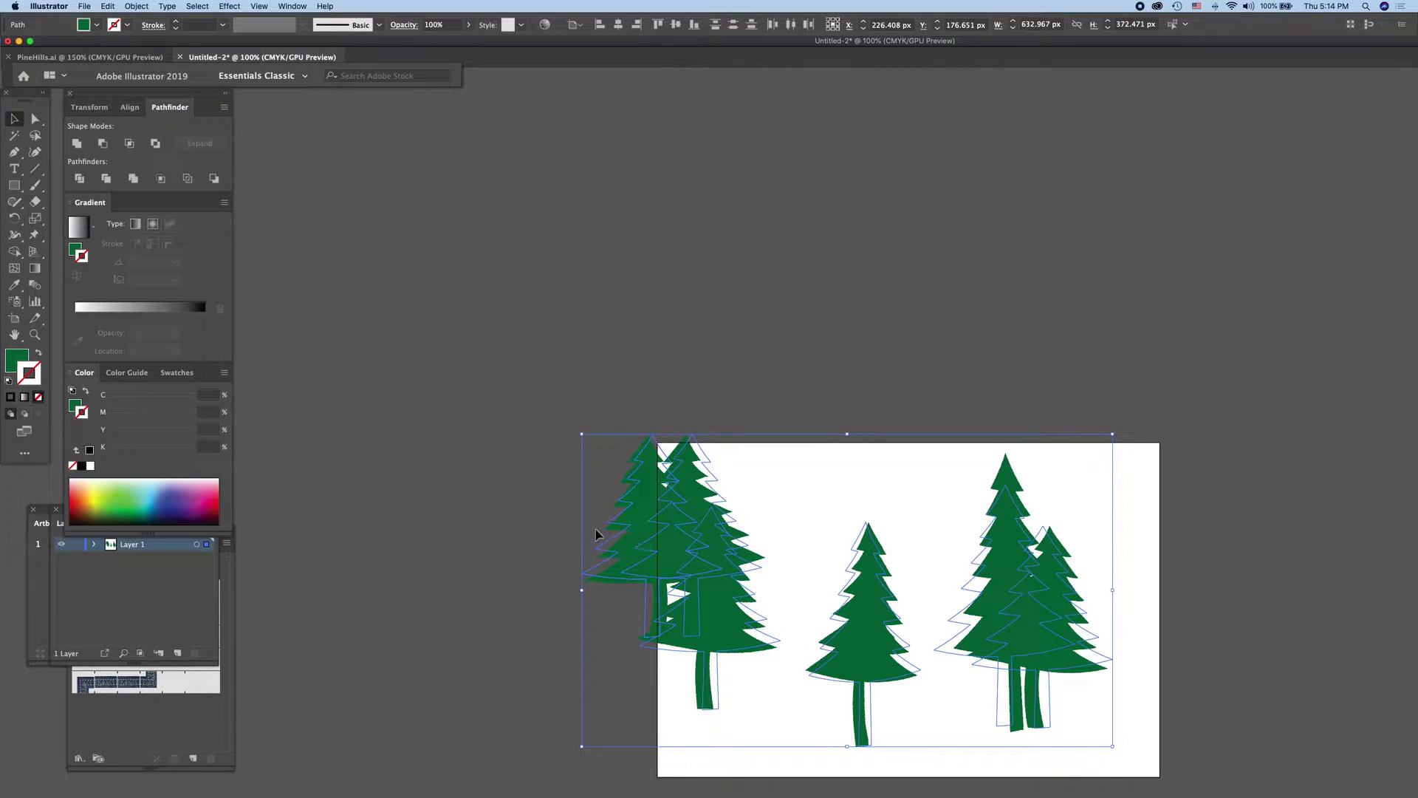
Step: Strengthen the trees' Roughen to 0.5% relative size, 100/in detail, corner points, then deselect
click(259, 6)
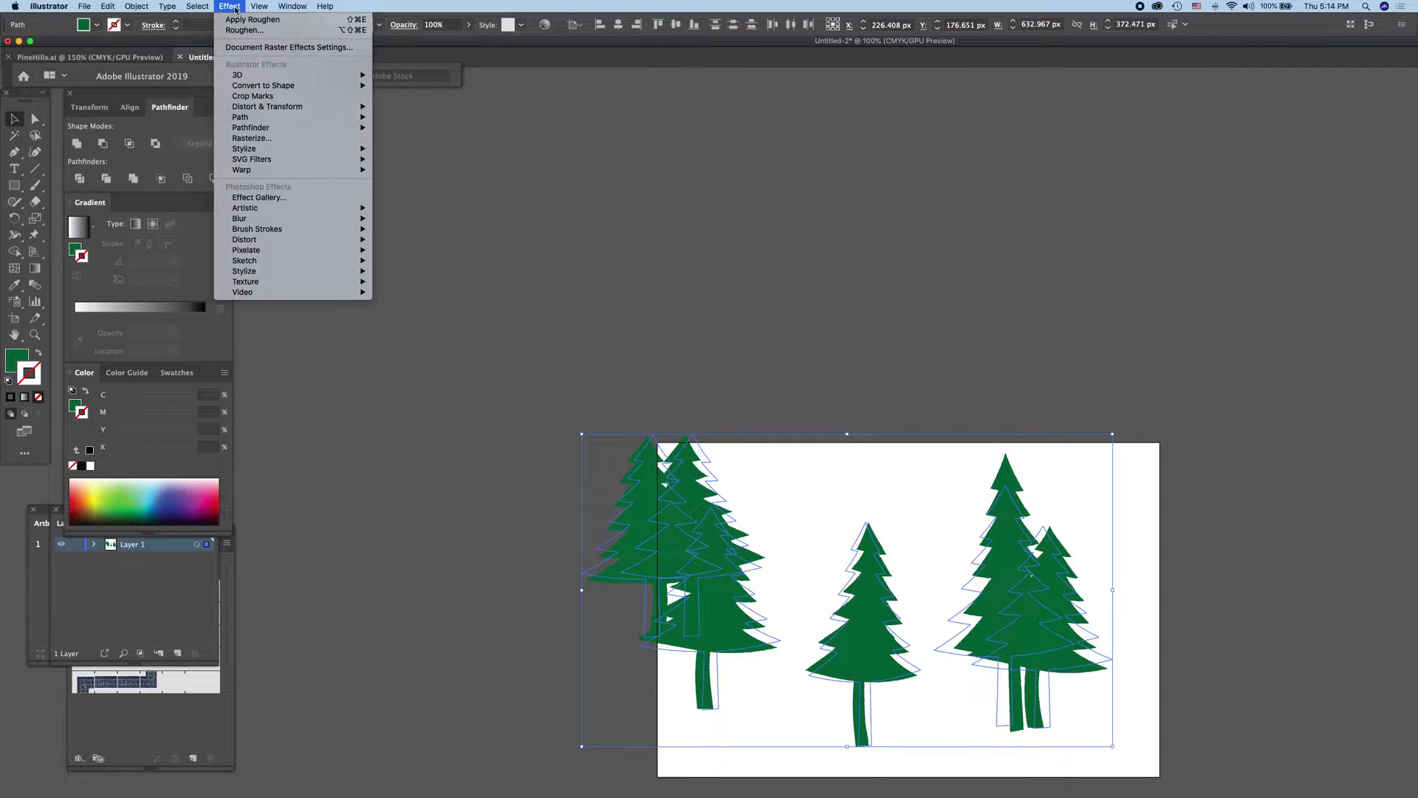
mouse_move(268, 107)
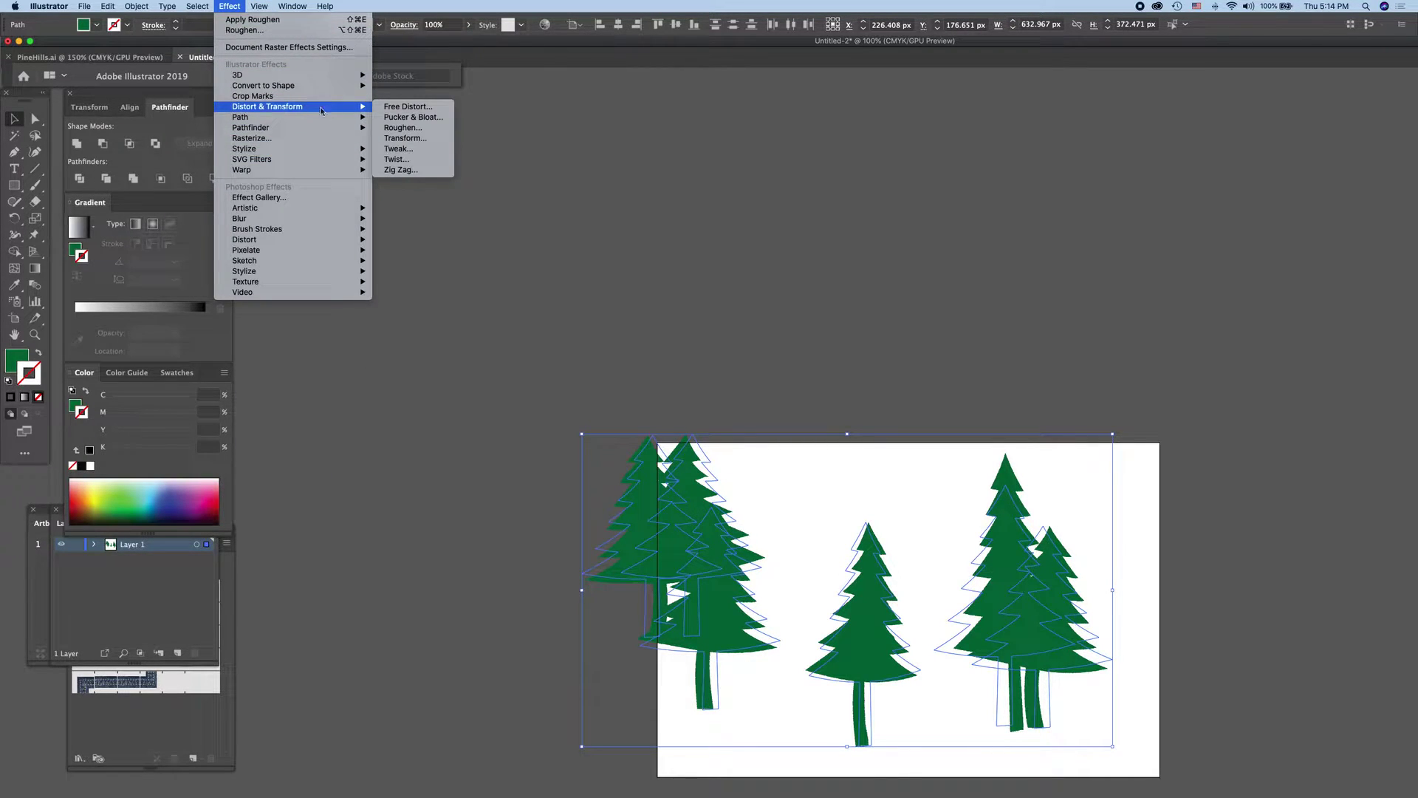
click(411, 129)
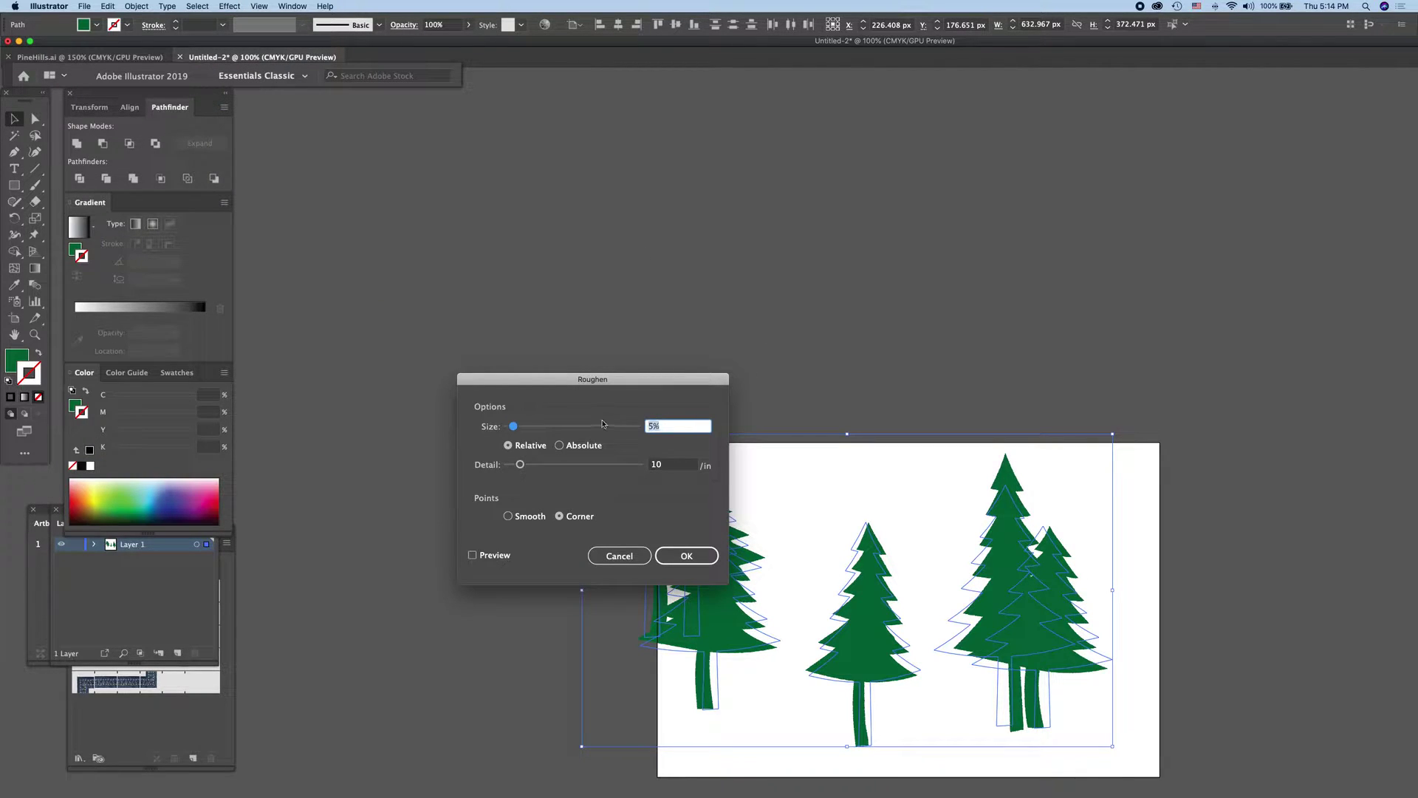
text(0)
key(BackSpace)
text(0.)
key(Tab)
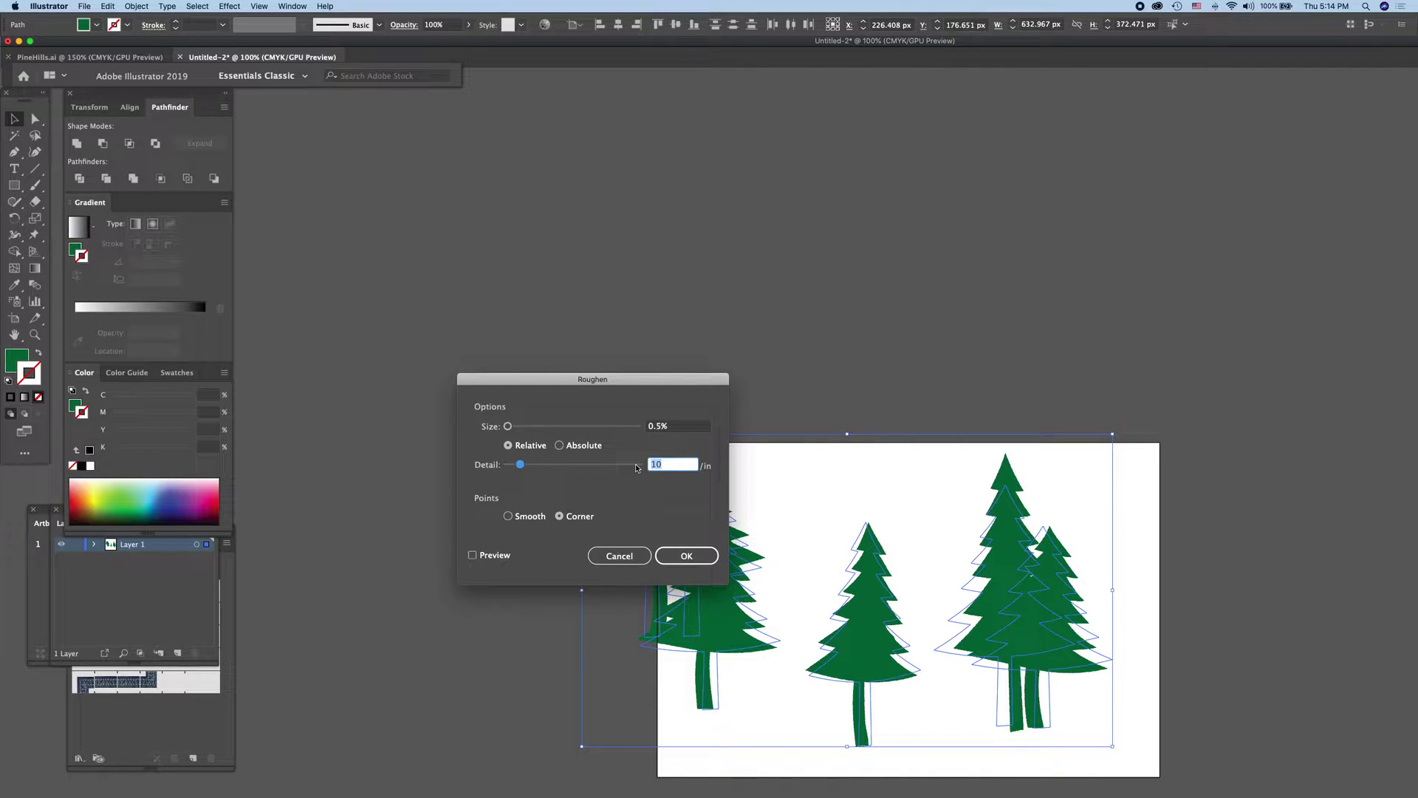
text(200)
click(472, 555)
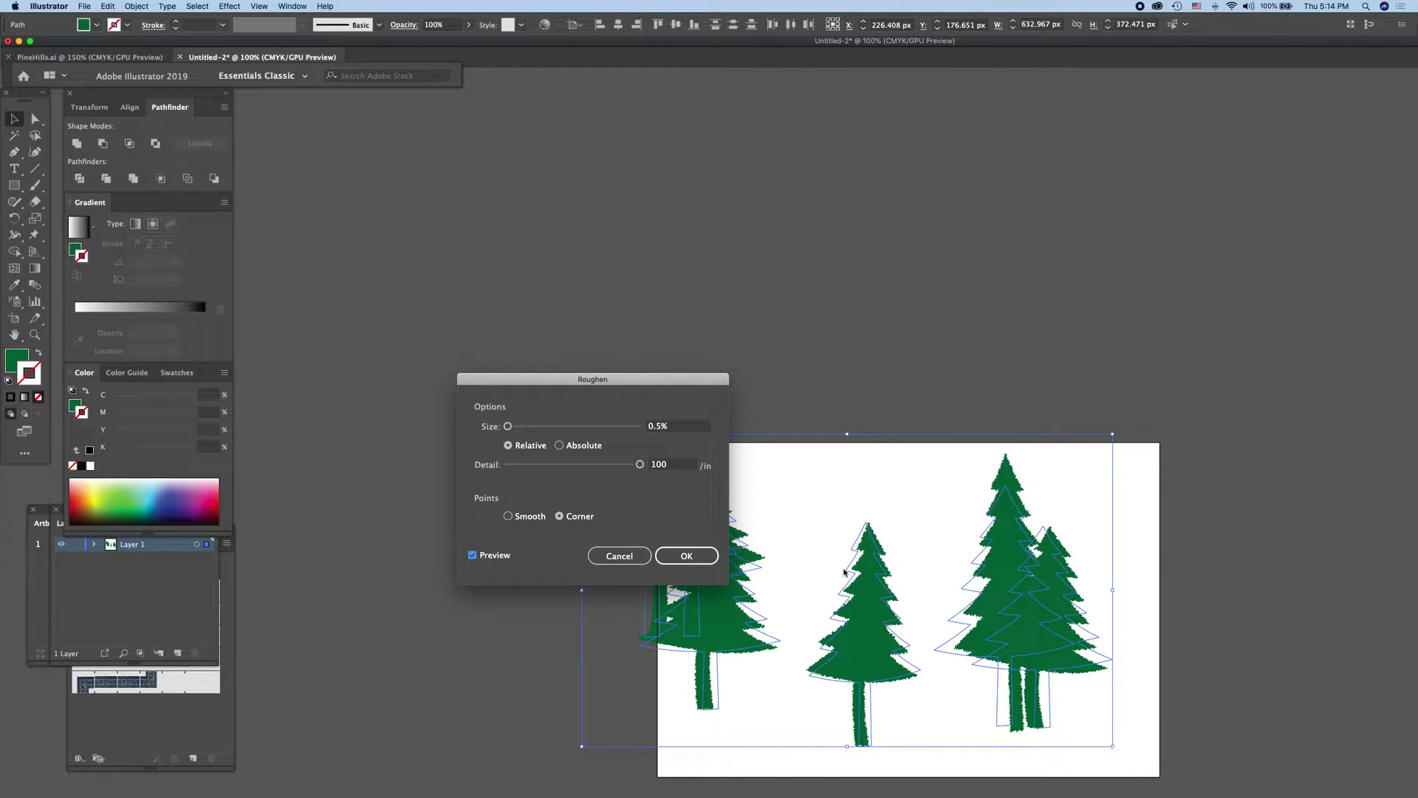
click(686, 563)
click(685, 556)
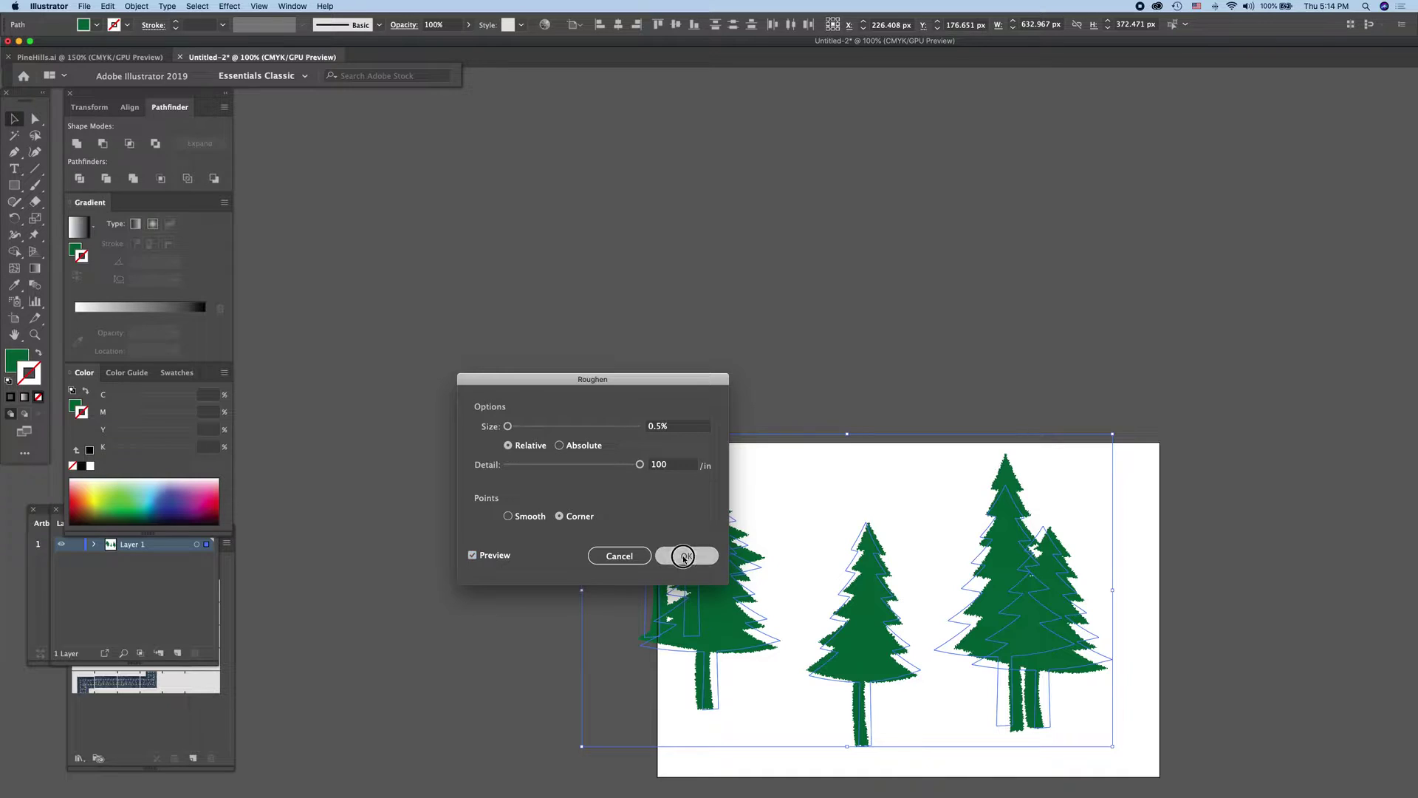
click(1192, 570)
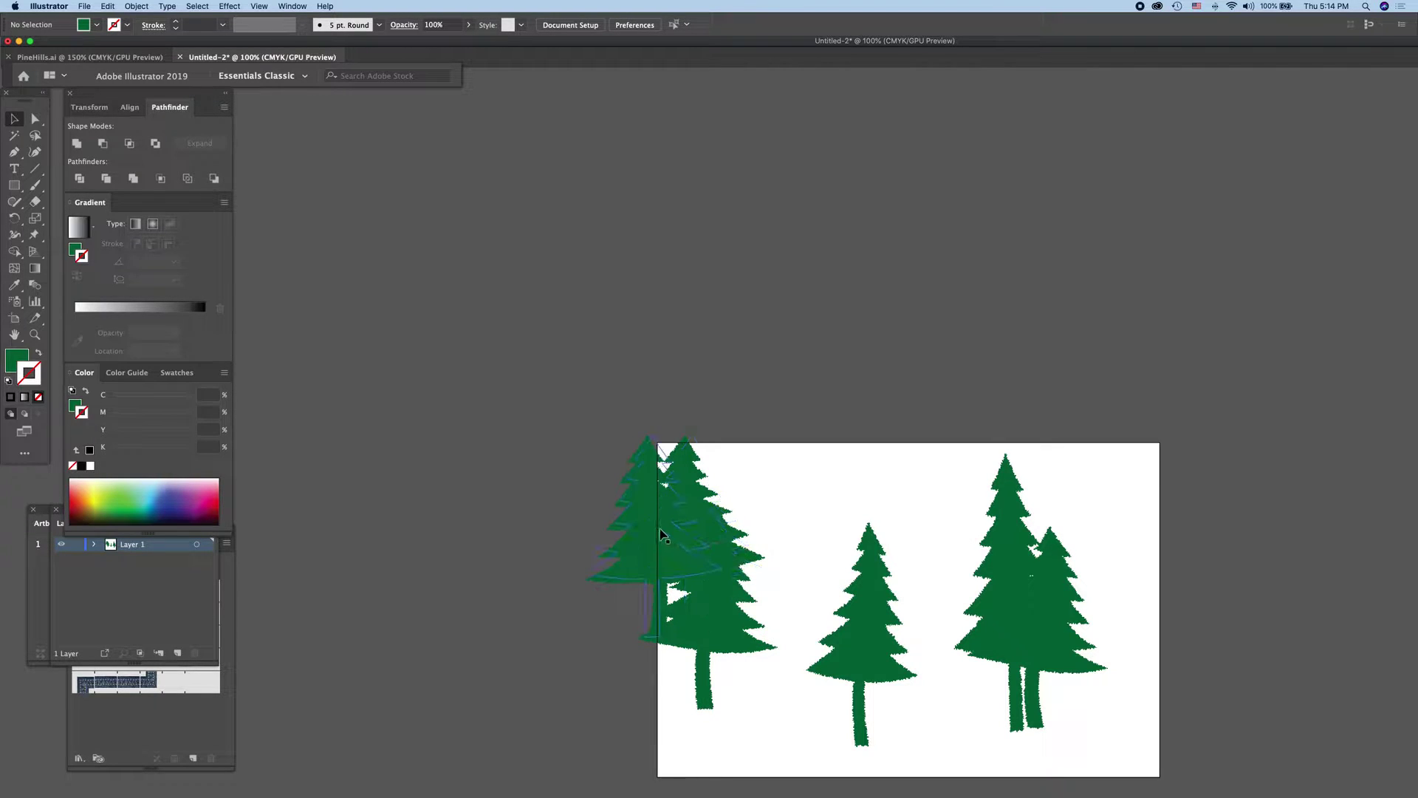
Step: Move the left trees right, lift the tall and small trees to the top, and the front tree bottom-left
click(760, 523)
drag(685, 555, 728, 565)
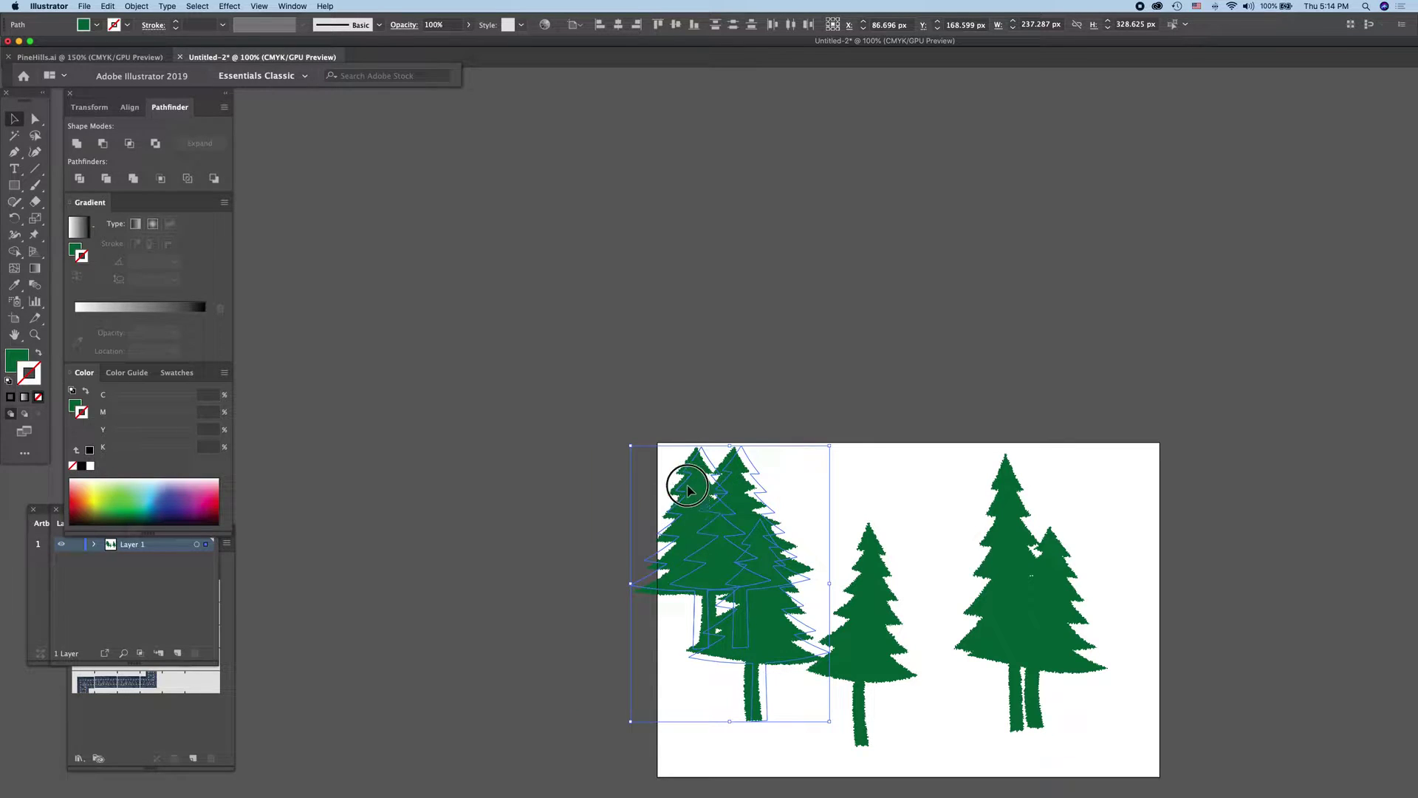
drag(727, 565, 845, 496)
click(782, 526)
drag(881, 664, 928, 713)
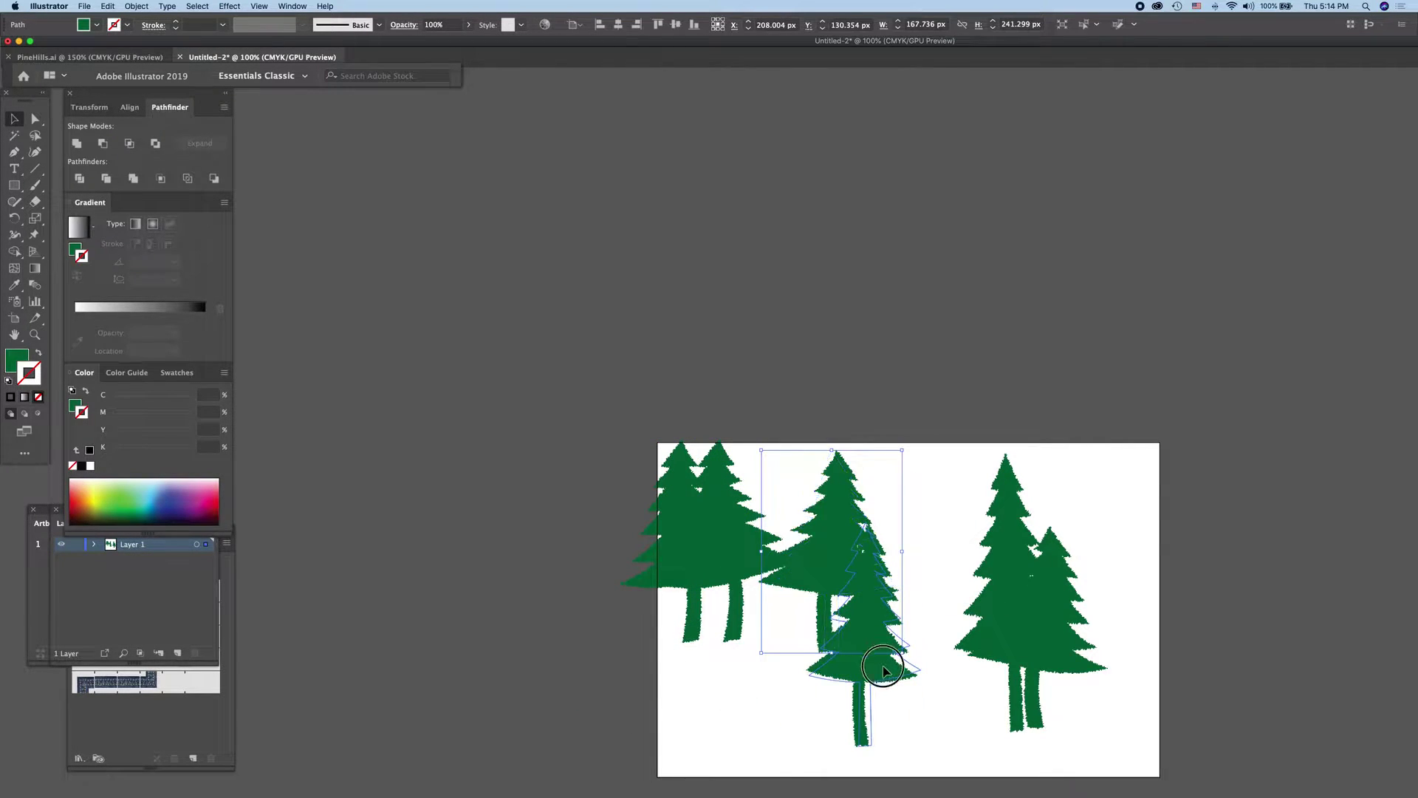
drag(1006, 527, 942, 492)
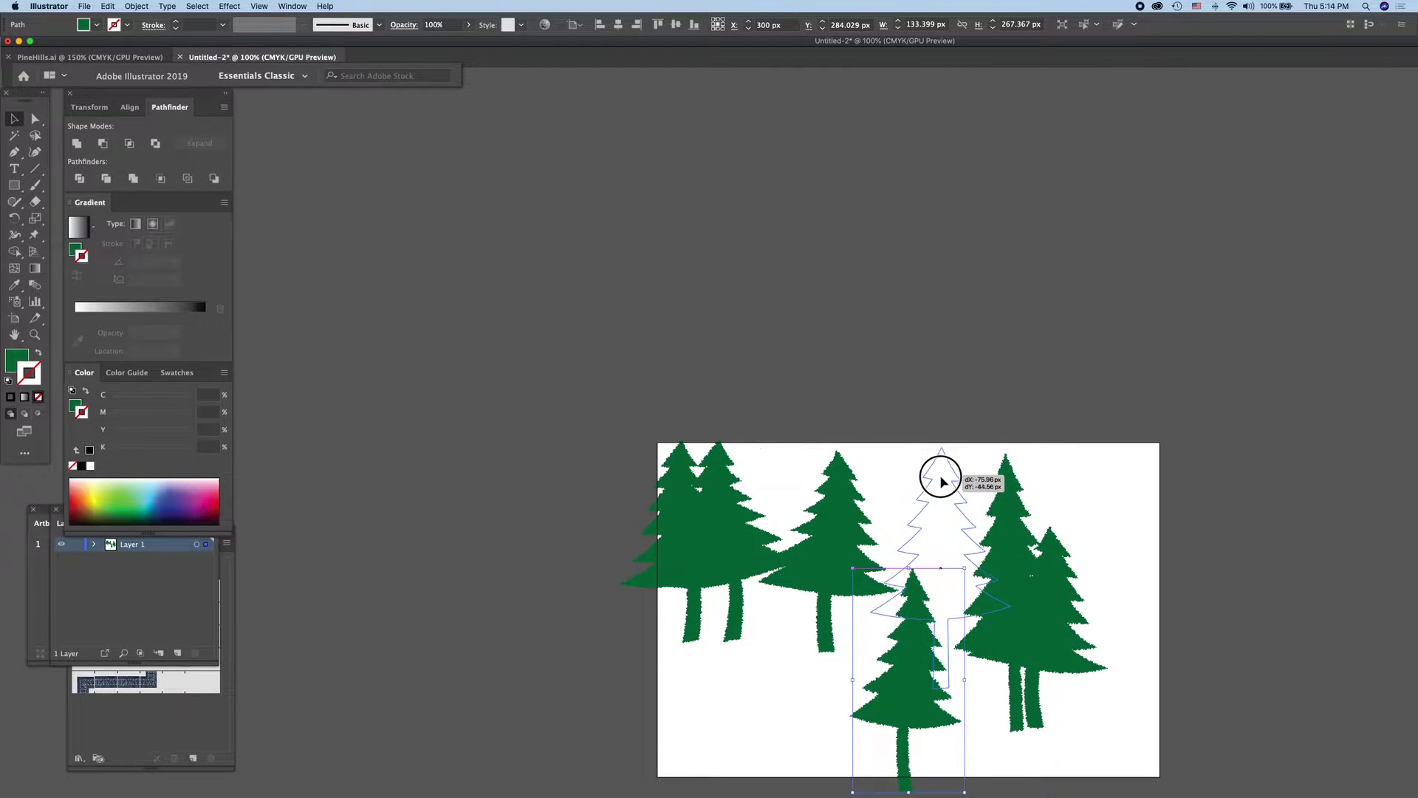
drag(1088, 571, 1147, 473)
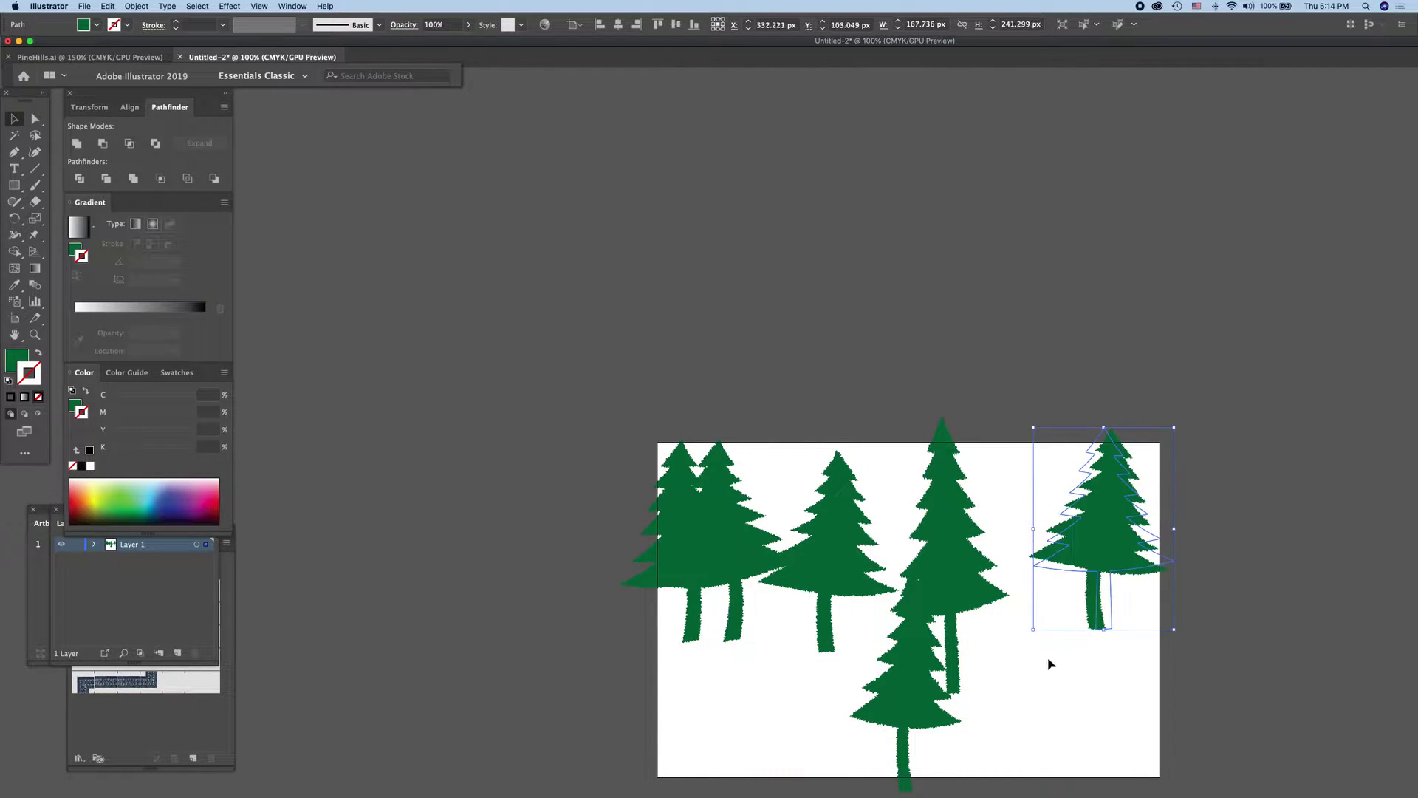
drag(737, 560, 823, 750)
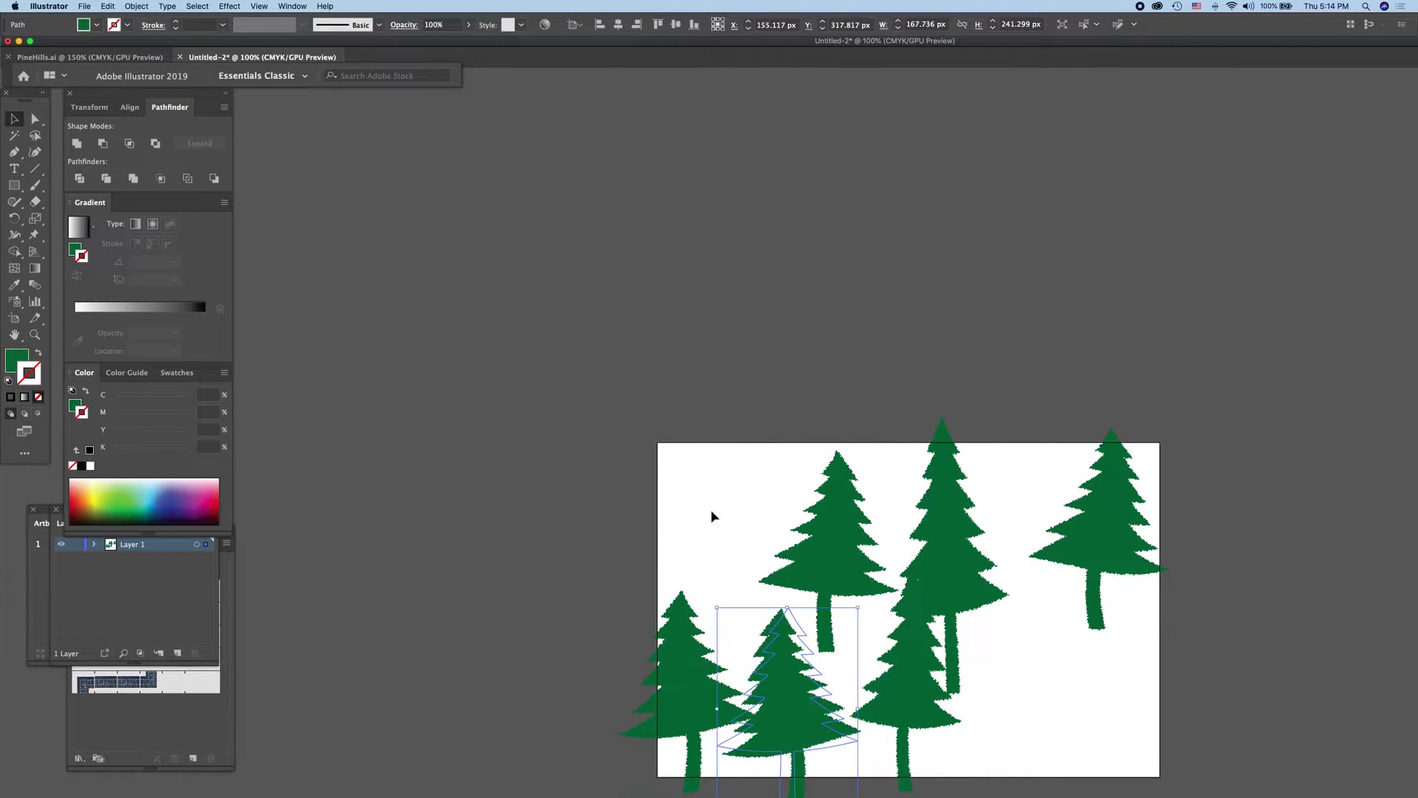
Step: Fine-tune the middle and right trees' positions to finish the staggered layout
click(1024, 677)
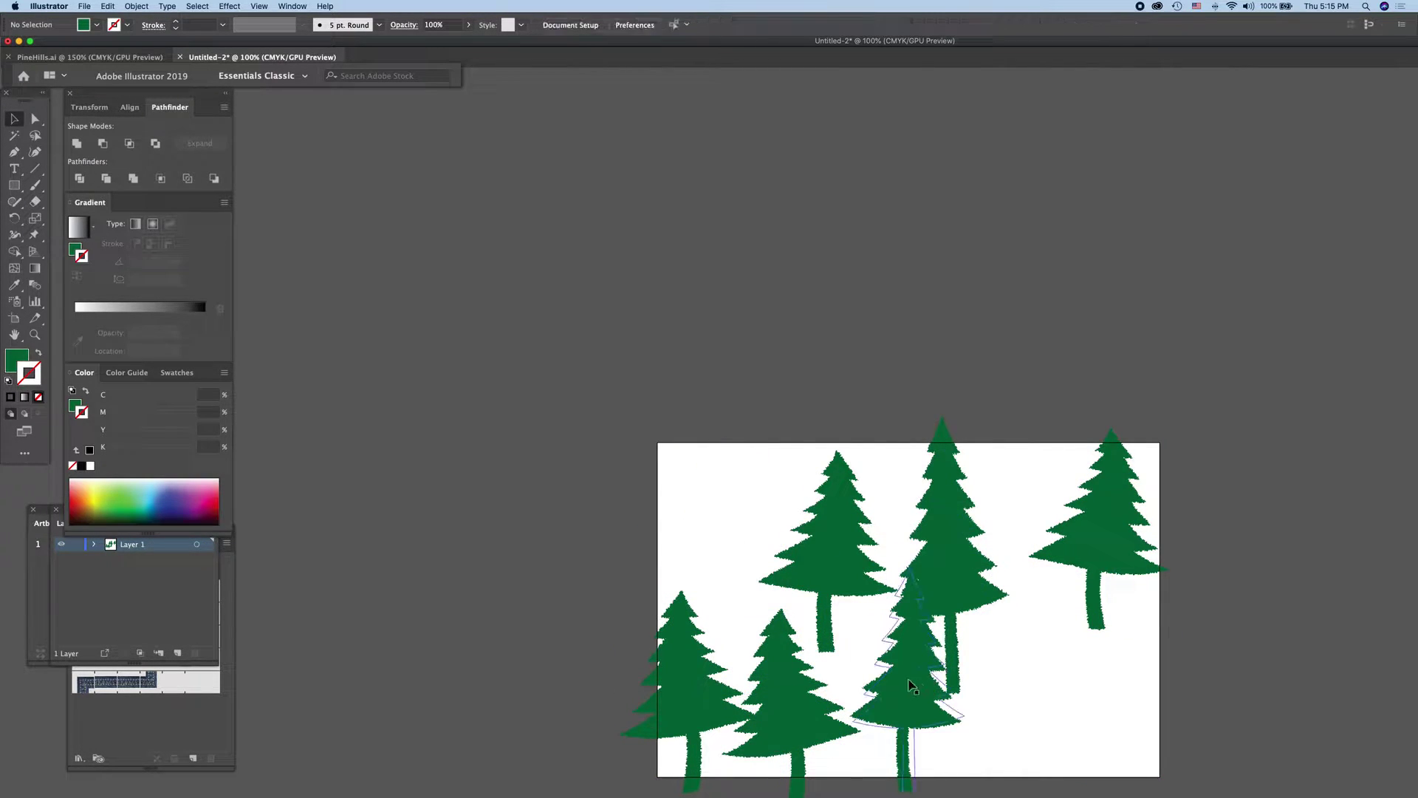
drag(907, 672, 1018, 681)
drag(942, 550, 934, 550)
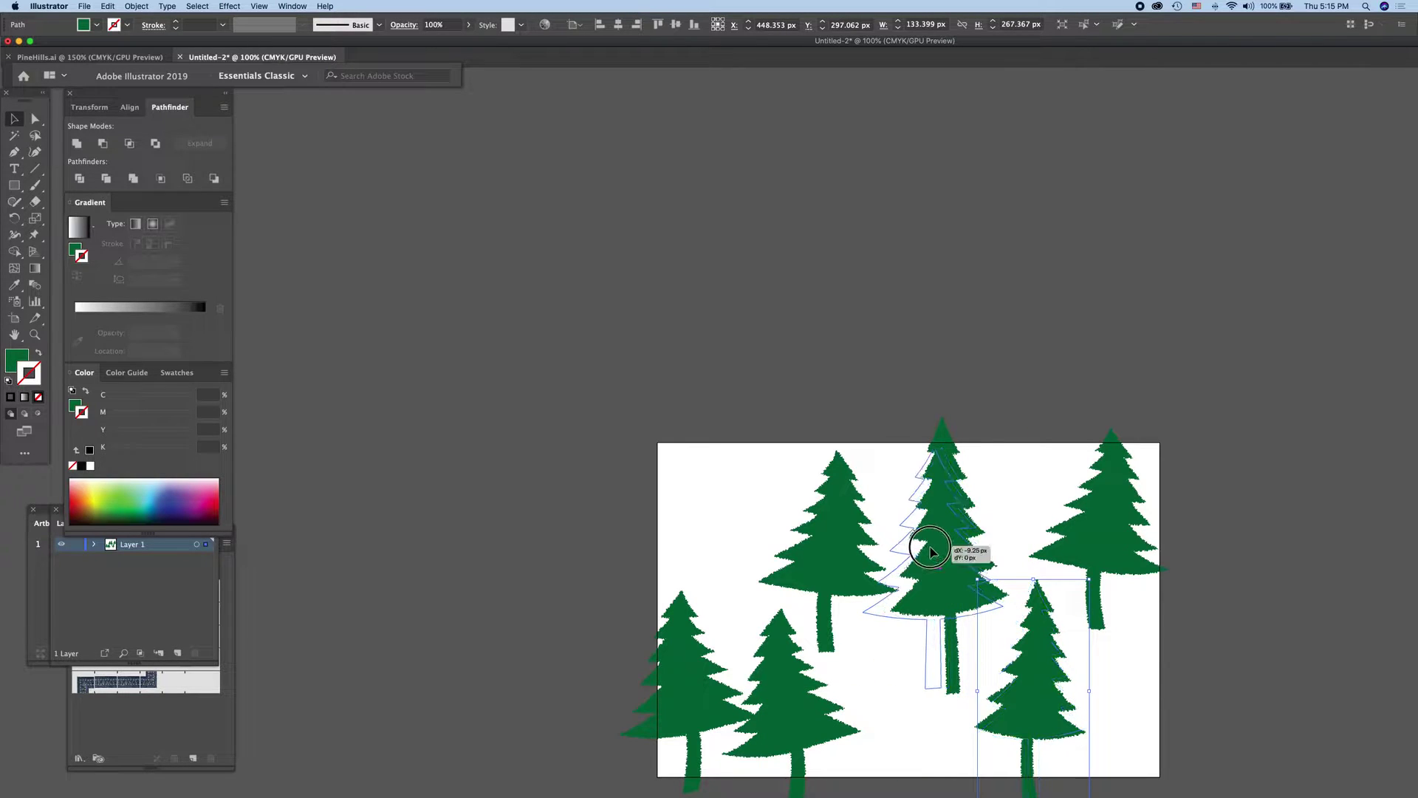
drag(1026, 665, 1020, 665)
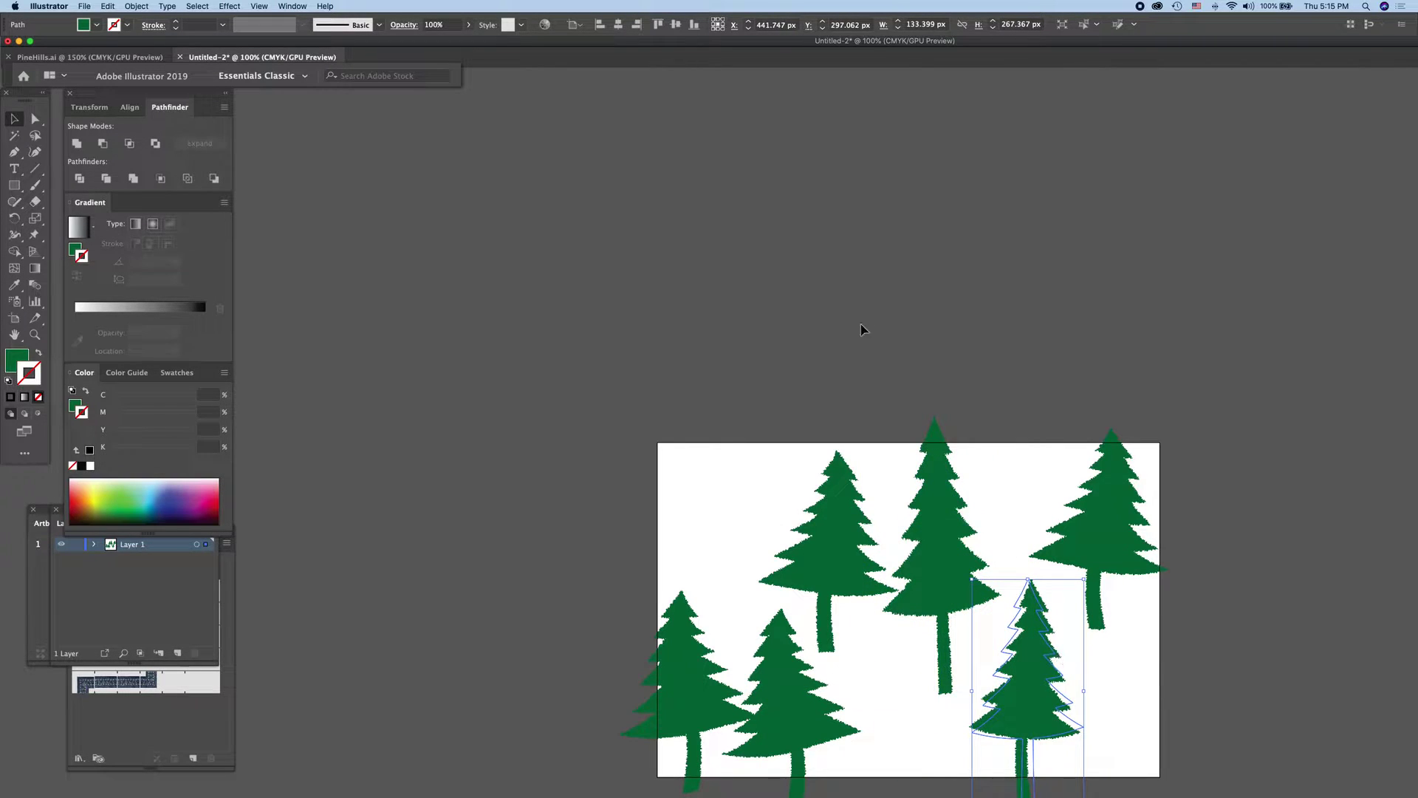
scroll(879, 344, down, 2)
scroll(879, 344, down, 2)
scroll(879, 342, down, 2)
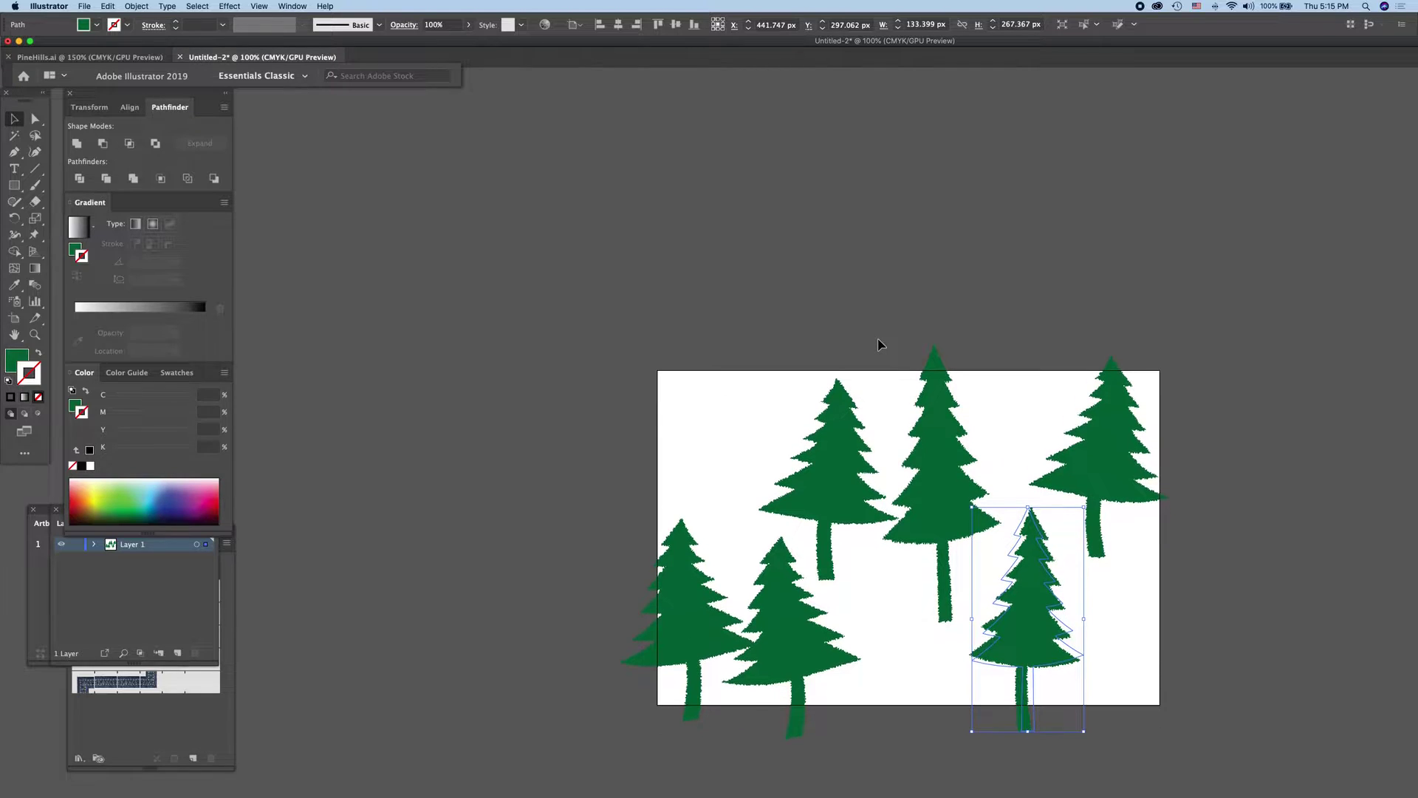
scroll(879, 332, down, 5)
scroll(1134, 436, up, 2)
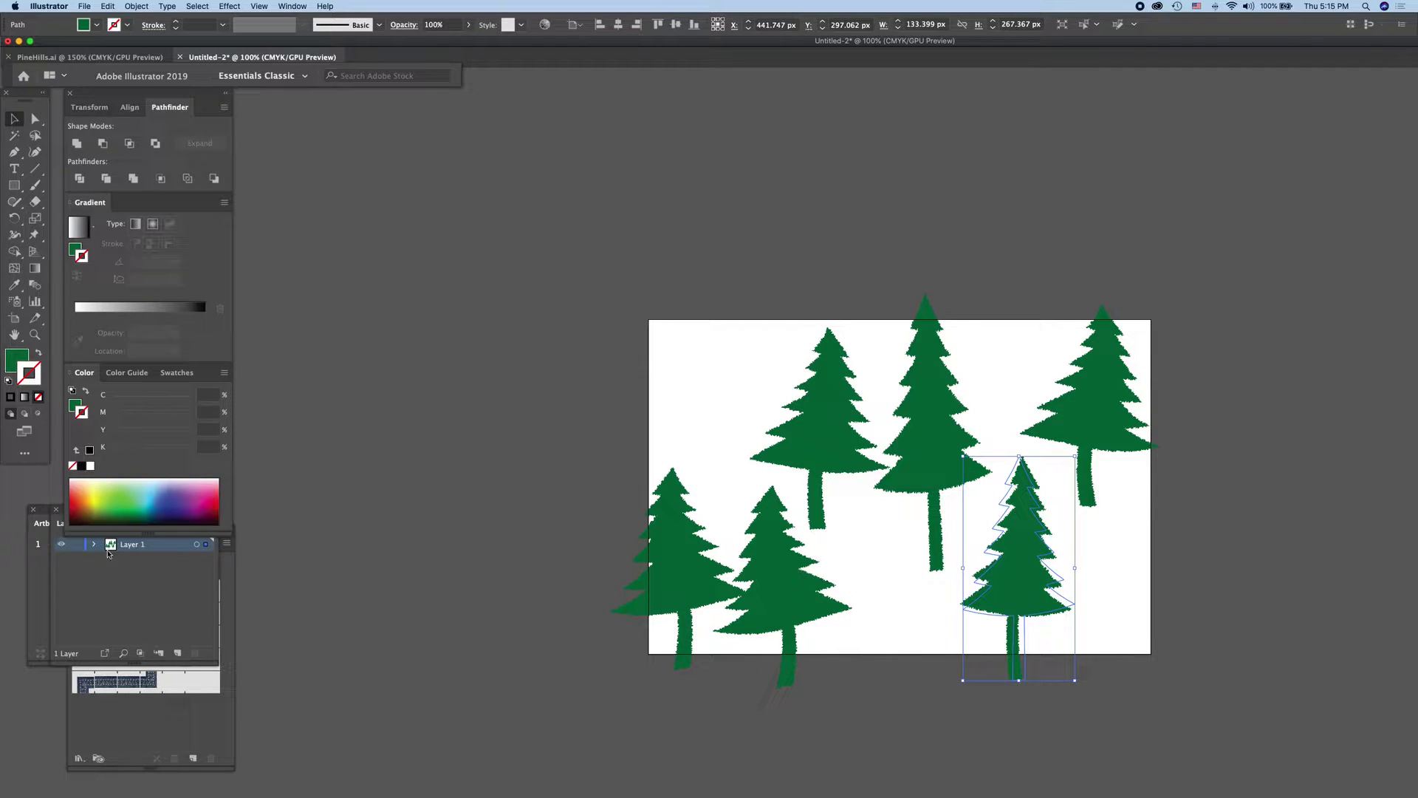
Step: Add a second artboard beside the first from the artboard options menu
click(40, 574)
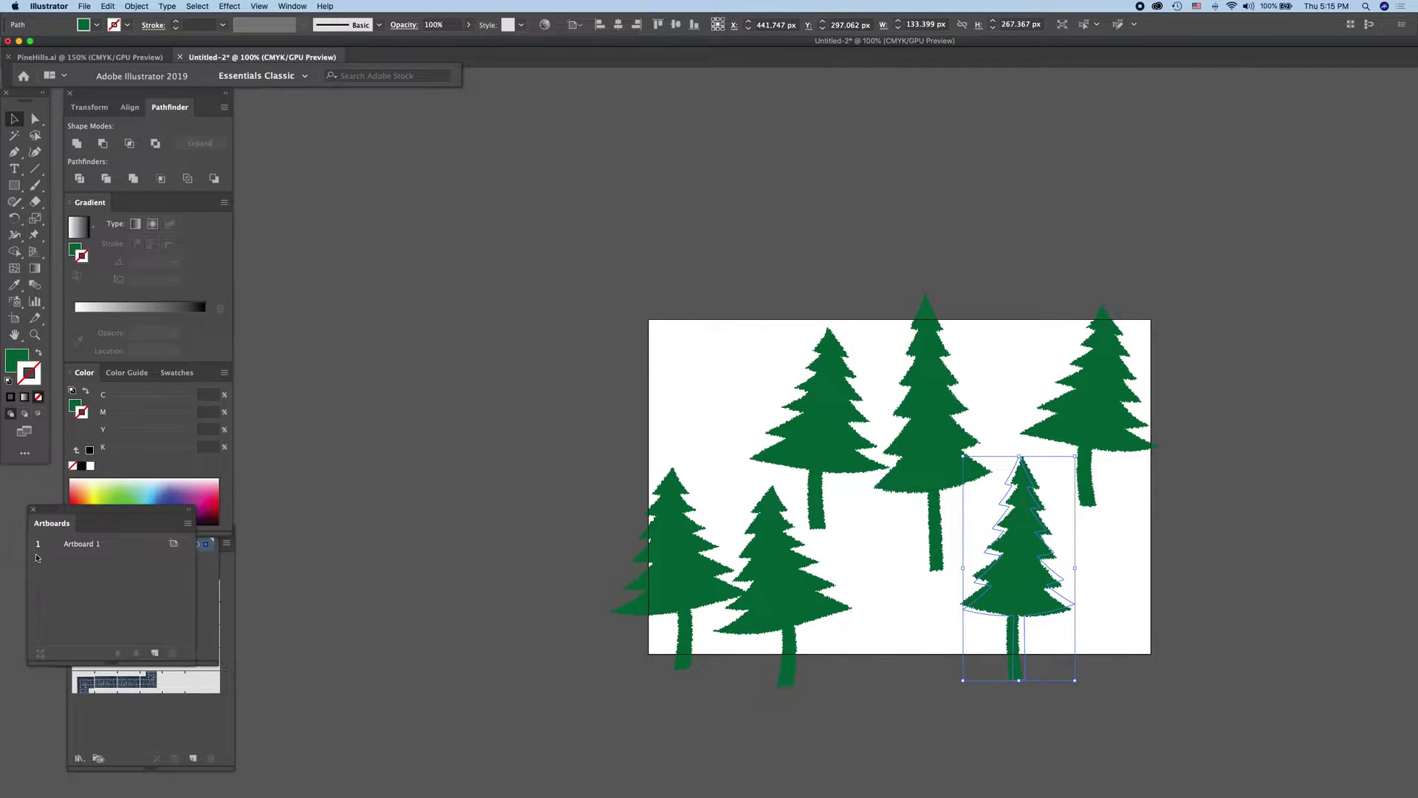
click(187, 523)
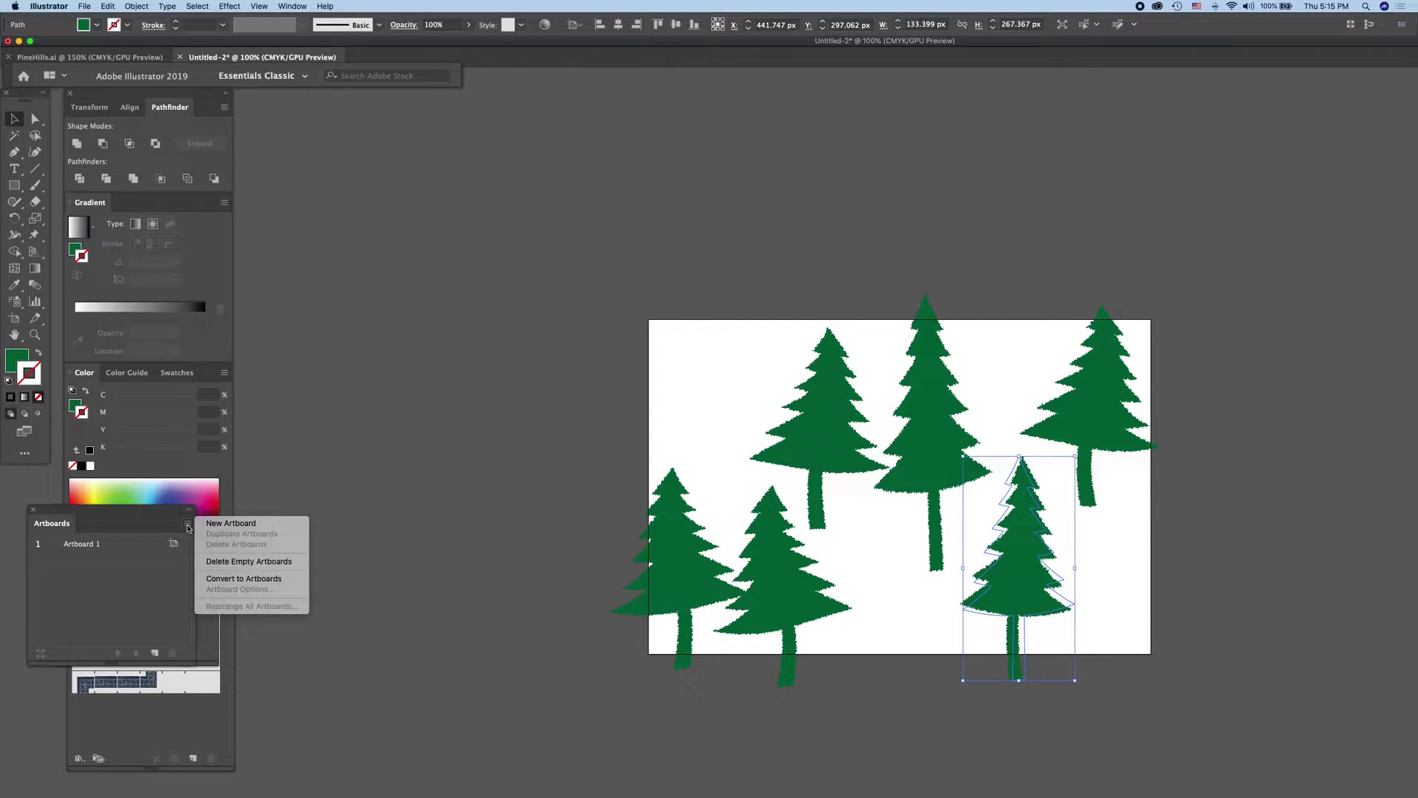
click(233, 525)
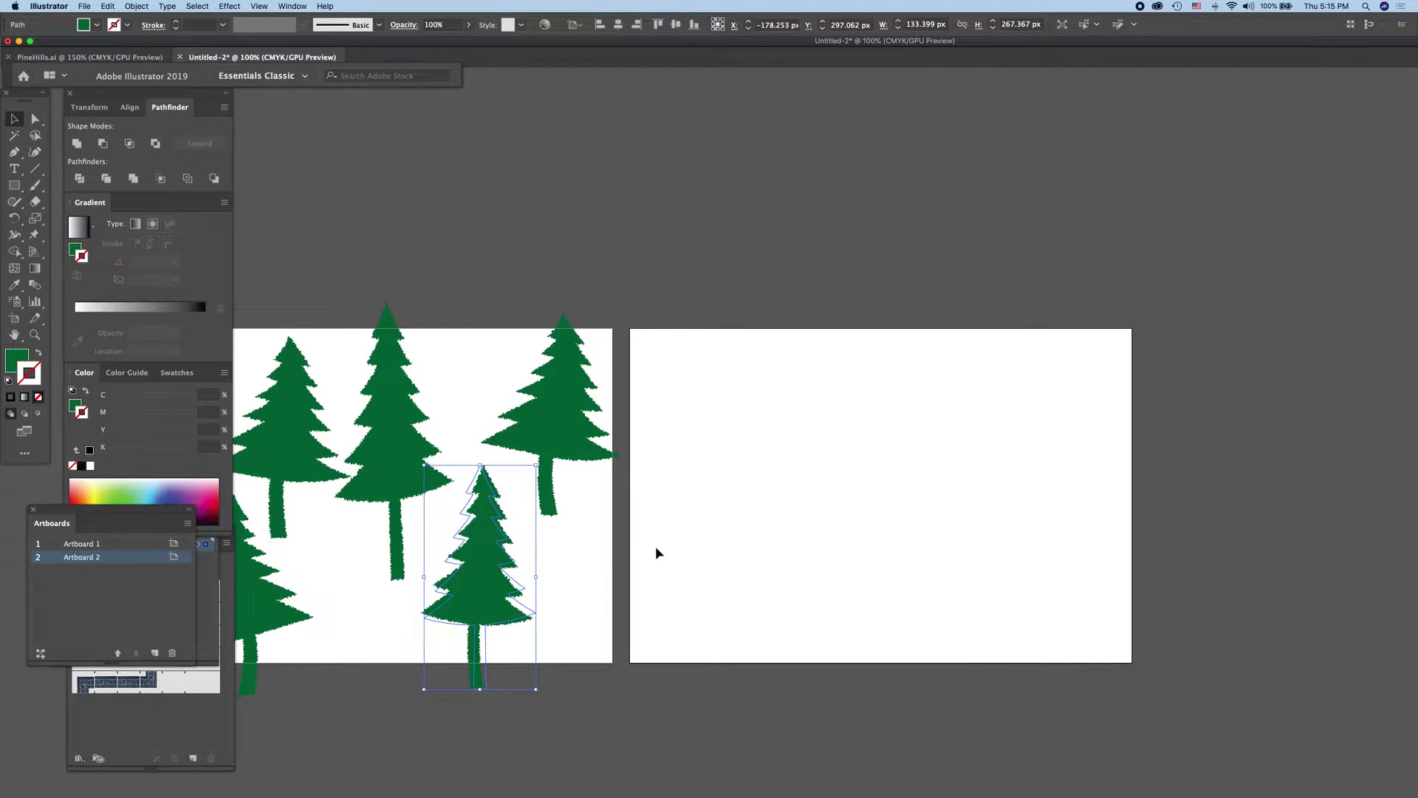
click(14, 184)
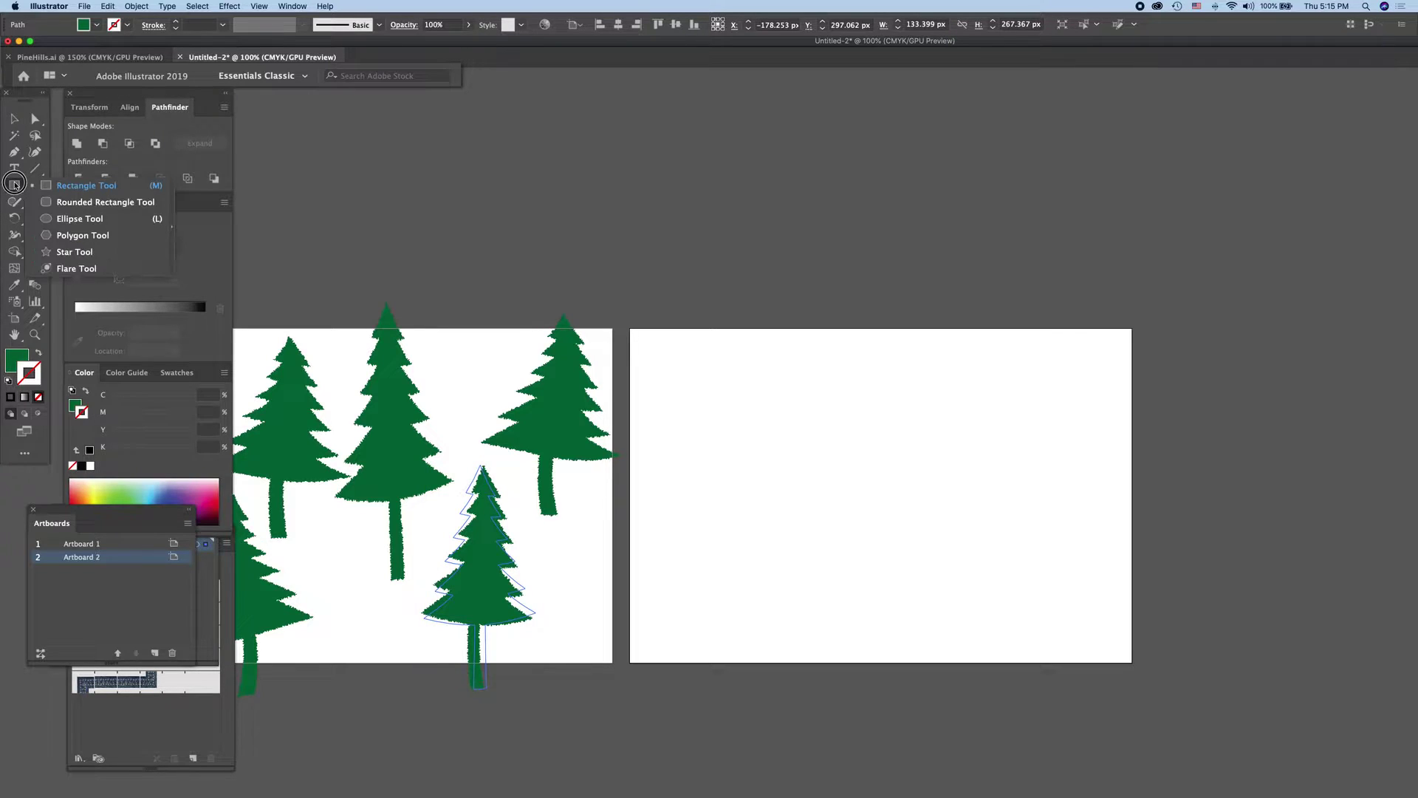
drag(14, 184, 73, 220)
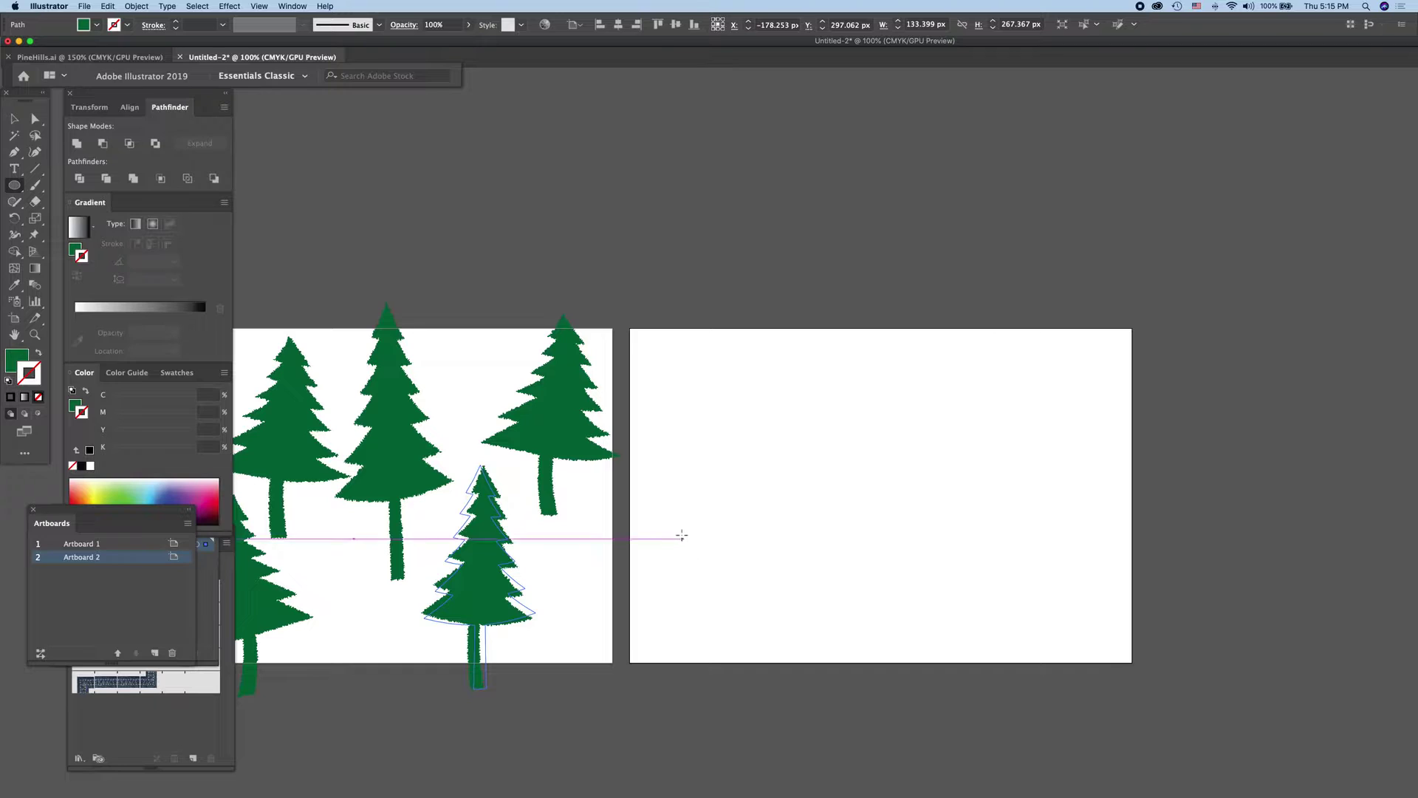
key(v)
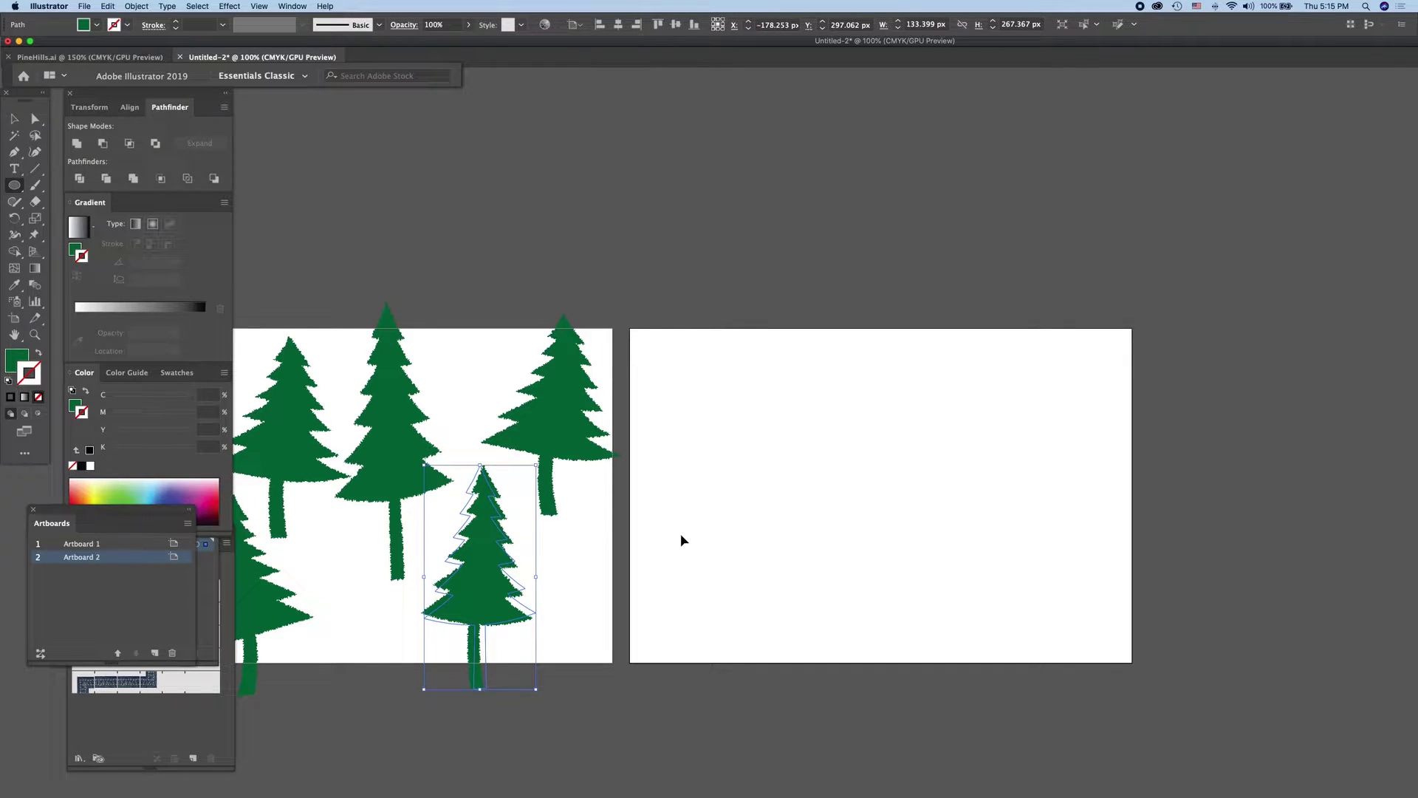
Step: Zoom in on the trees and make Artboard 1 the active artboard
key(super+equal)
key(super+equal)
key(super+equal)
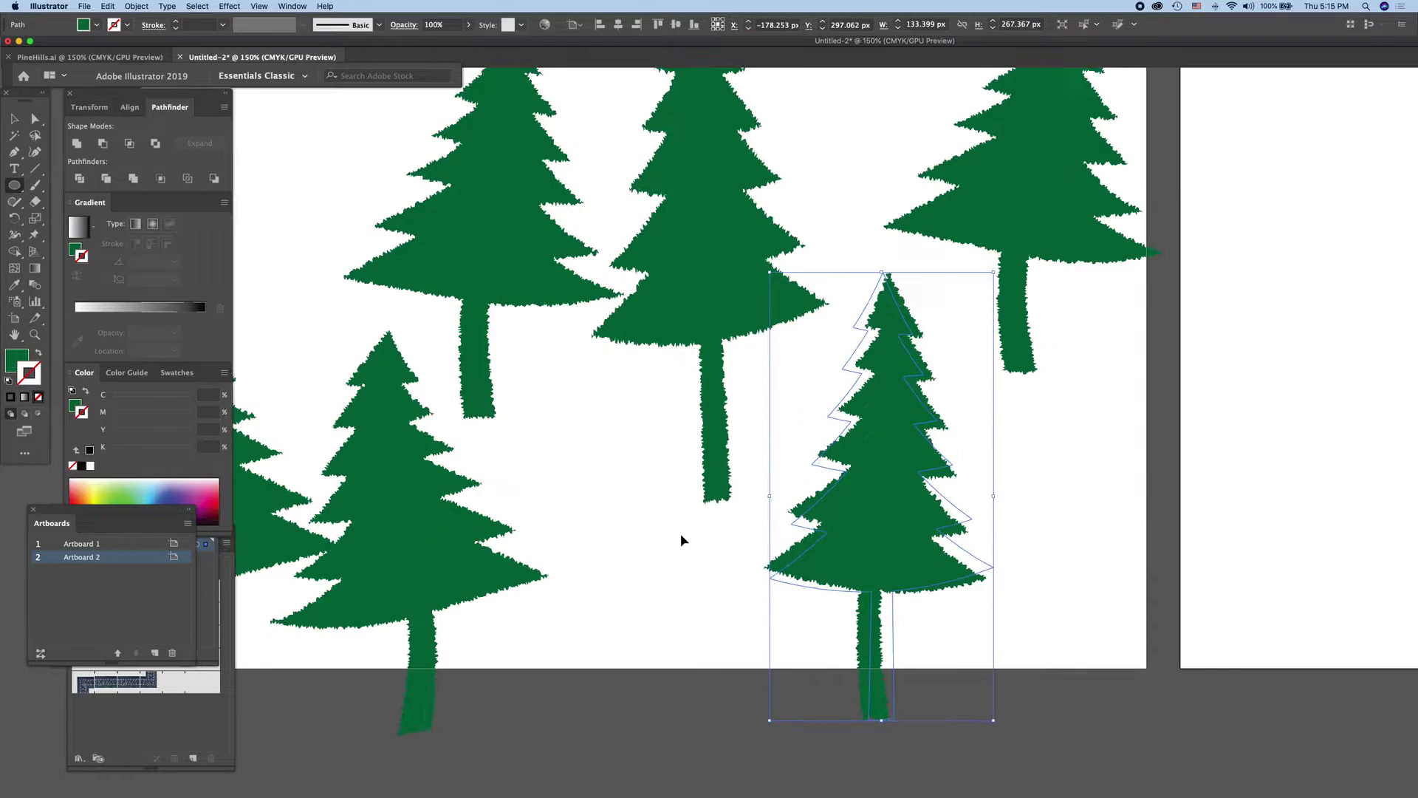
key(p)
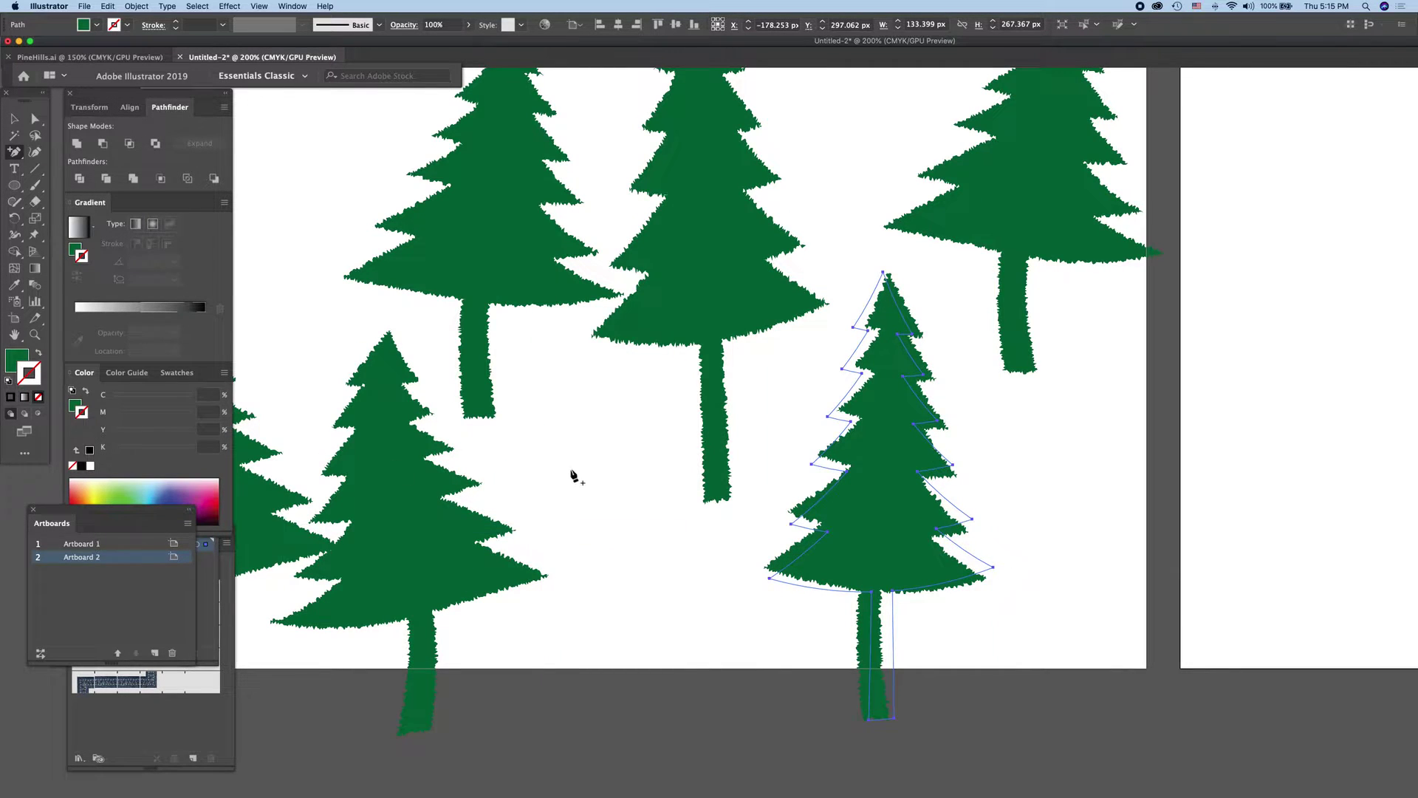
click(13, 112)
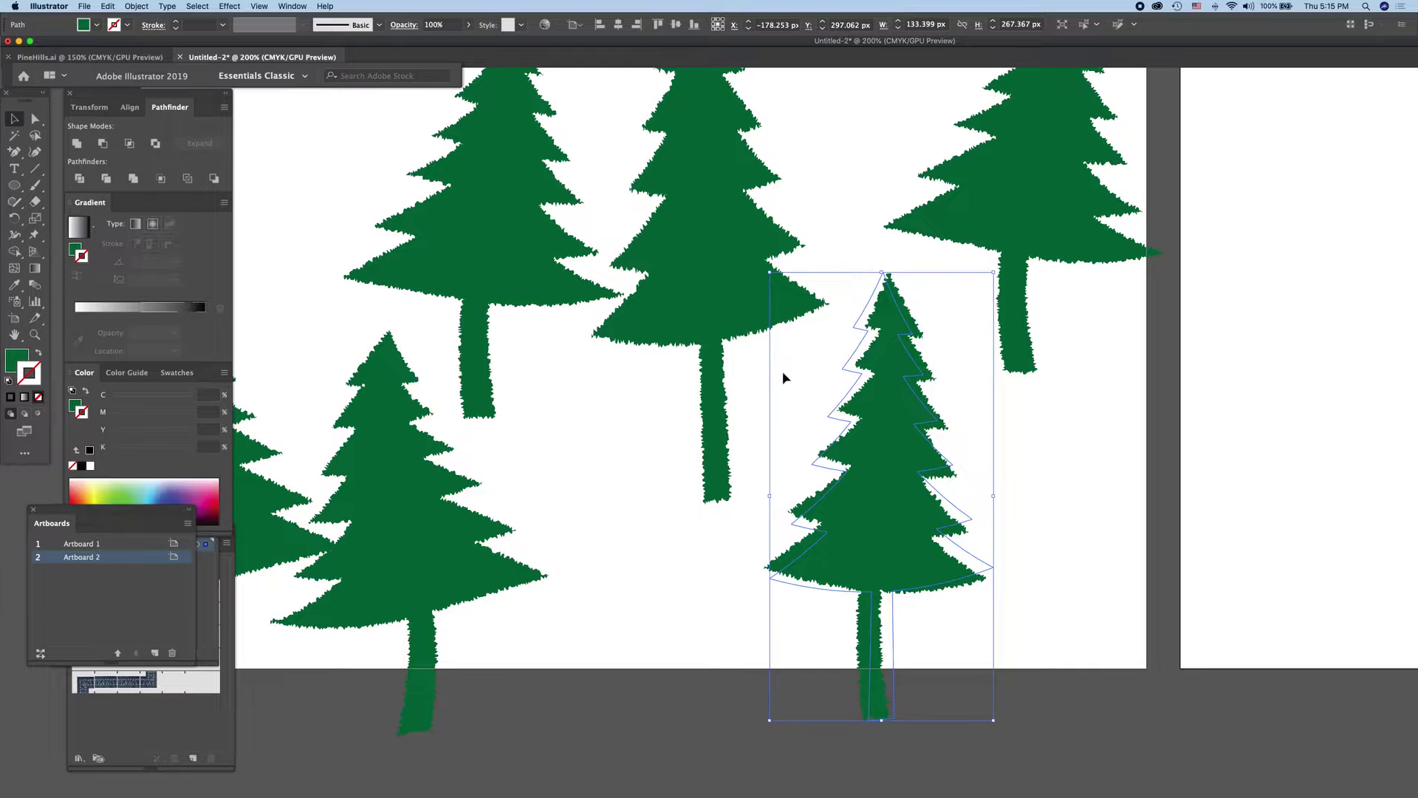
drag(1080, 479, 931, 510)
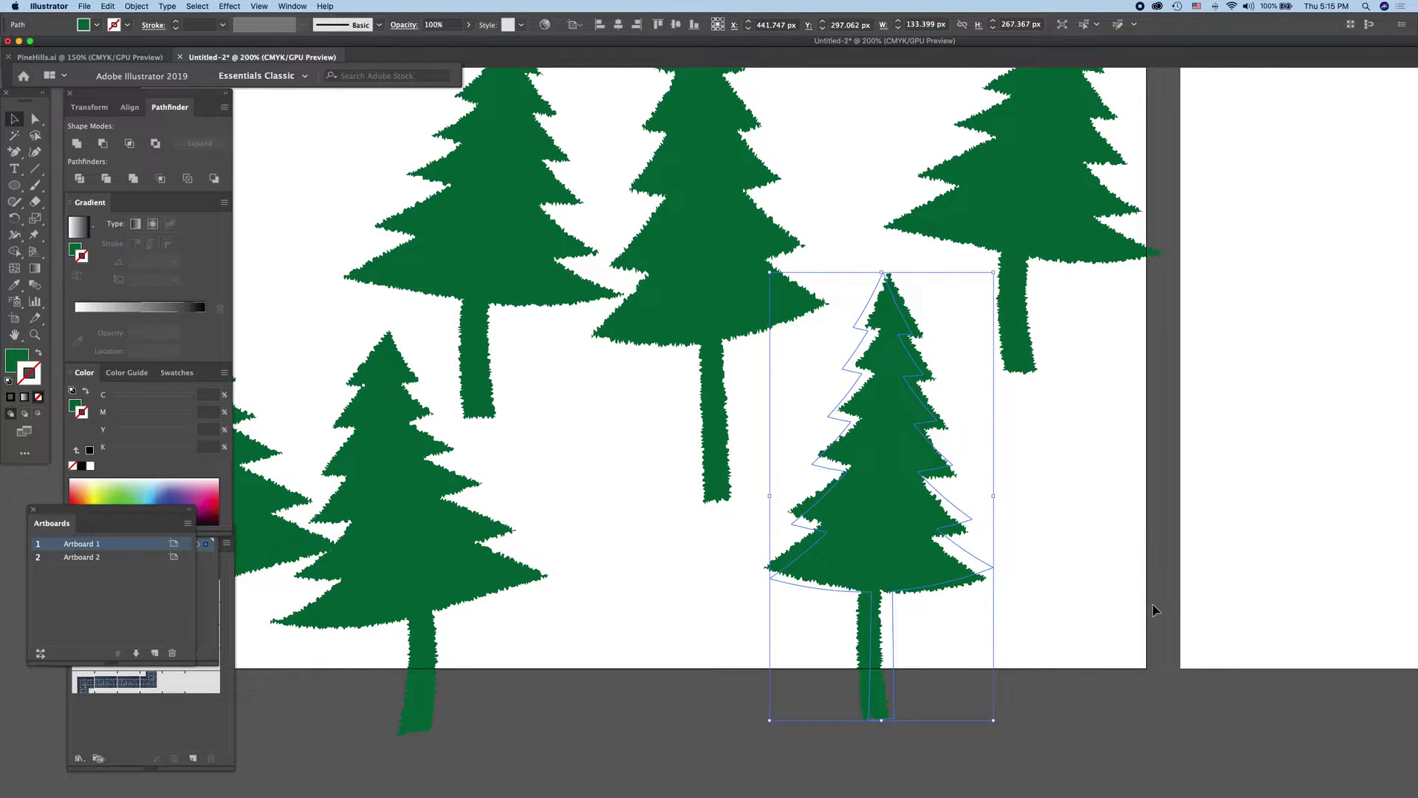
Step: Pan right and zoom out to 150% until Artboard 2 is fully visible beside Artboard 1
scroll(1092, 610, right, 4)
scroll(1076, 610, right, 2)
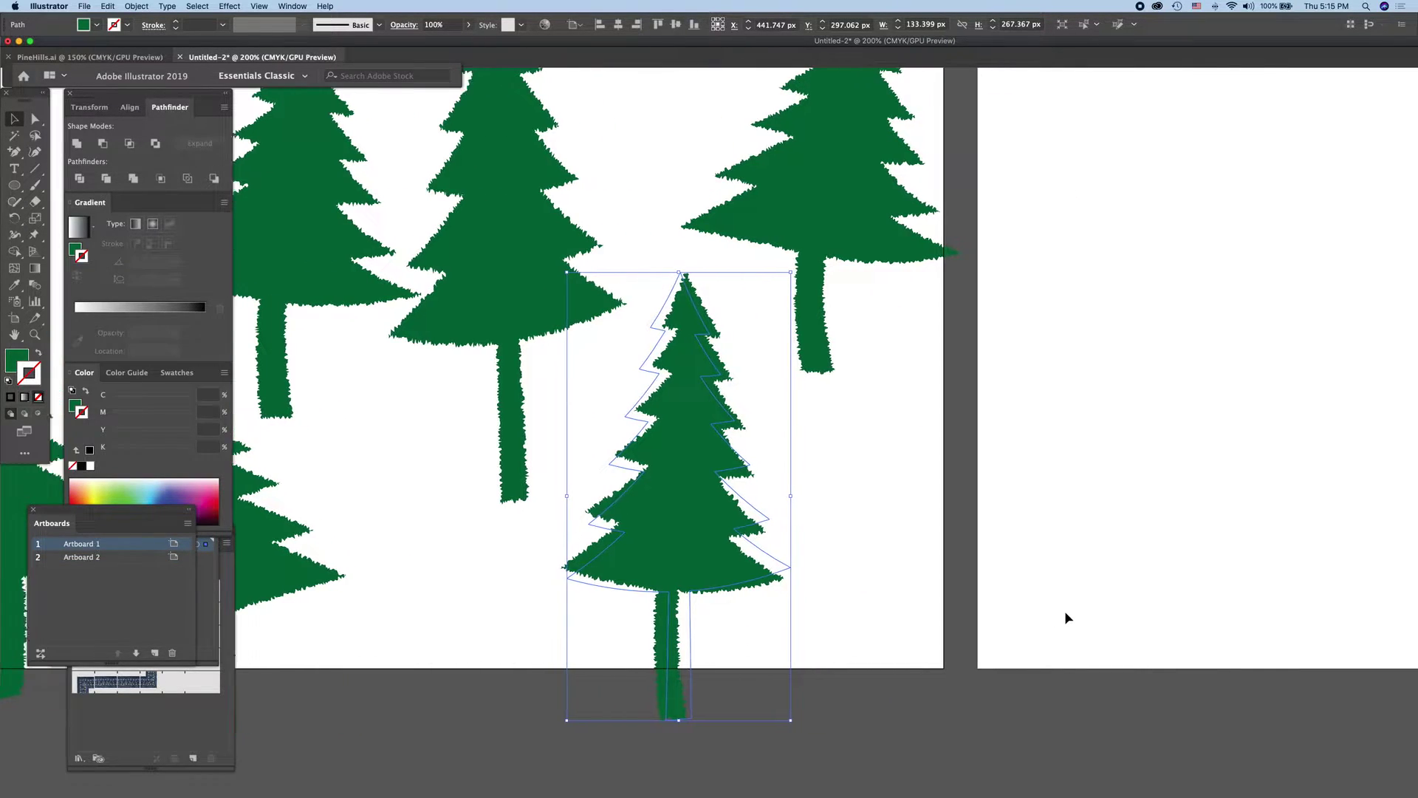
scroll(1064, 613, right, 3)
scroll(1066, 616, right, 2)
scroll(1035, 606, up, 2)
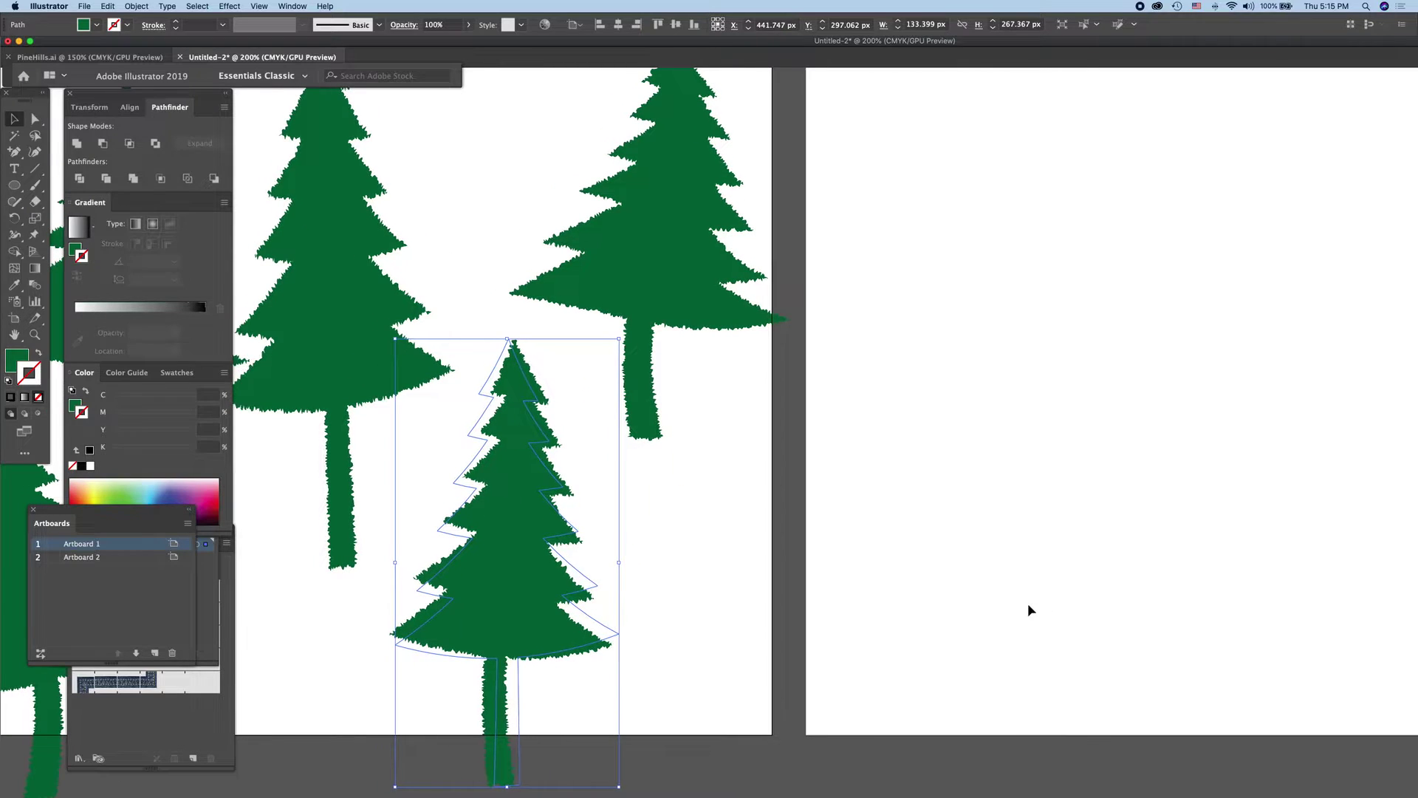
scroll(1029, 608, right, 2)
scroll(1029, 608, up, 1)
key(ctrl+minus)
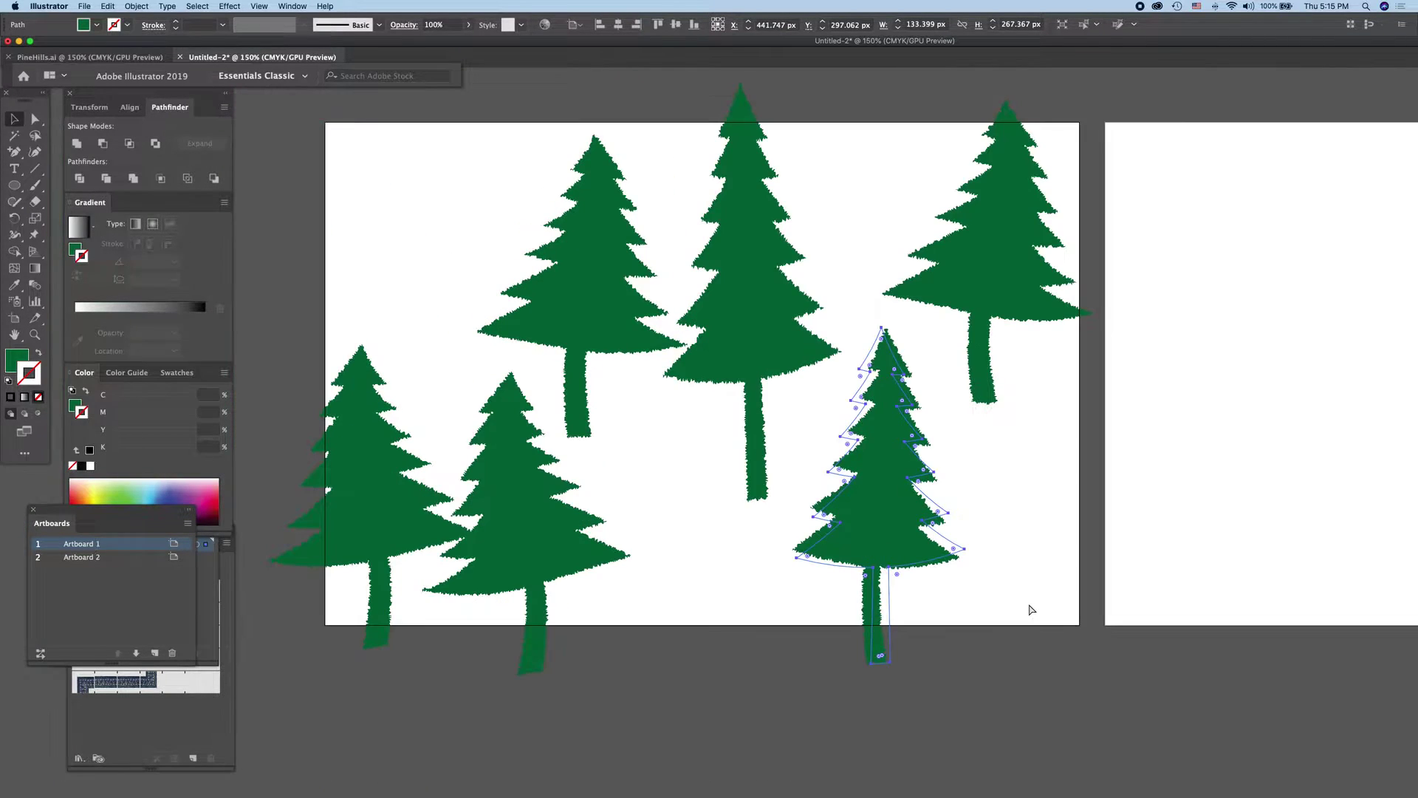
scroll(1027, 604, up, 1)
scroll(1035, 602, right, 4)
scroll(1071, 602, right, 1)
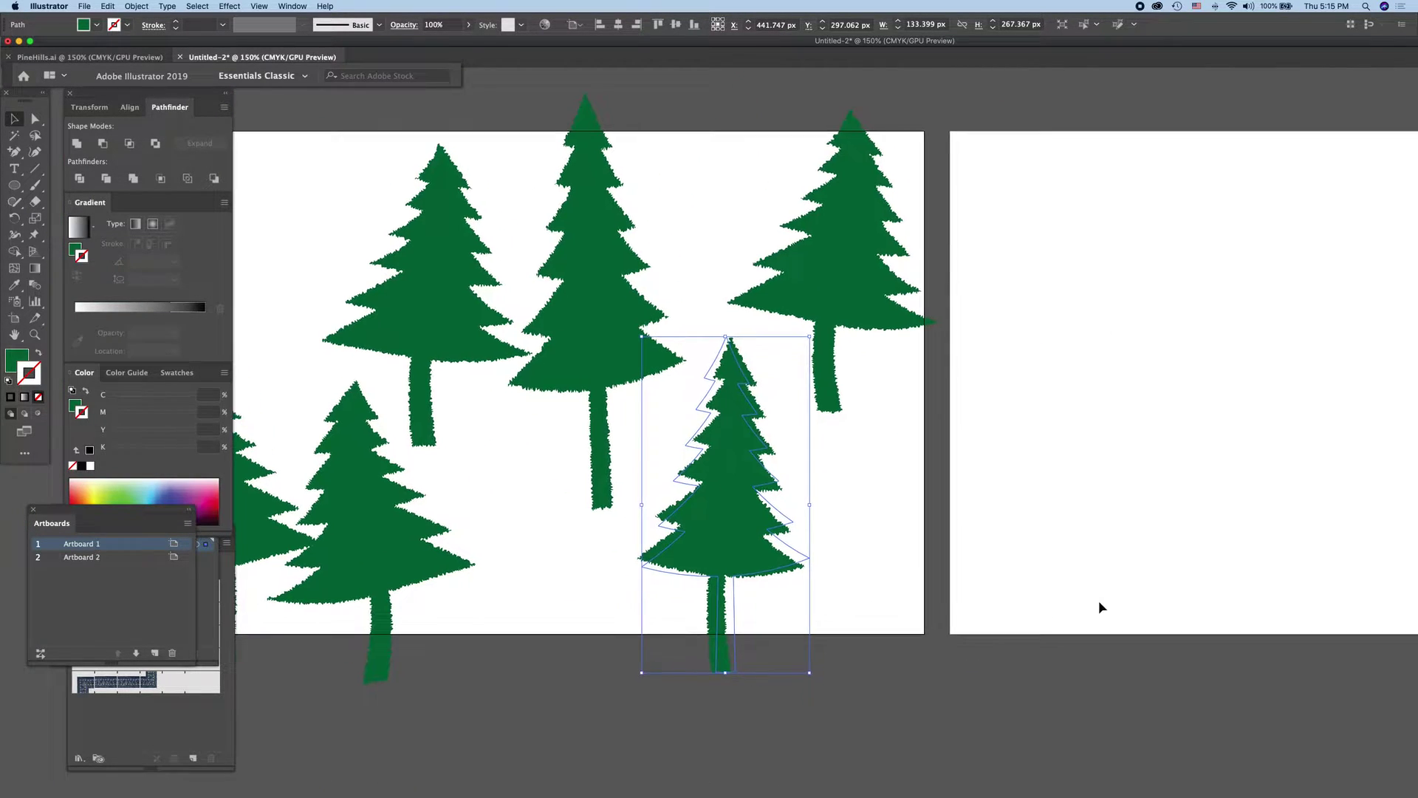
scroll(1098, 600, right, 1)
scroll(1097, 603, right, 1)
scroll(1064, 600, right, 5)
scroll(1049, 596, right, 1)
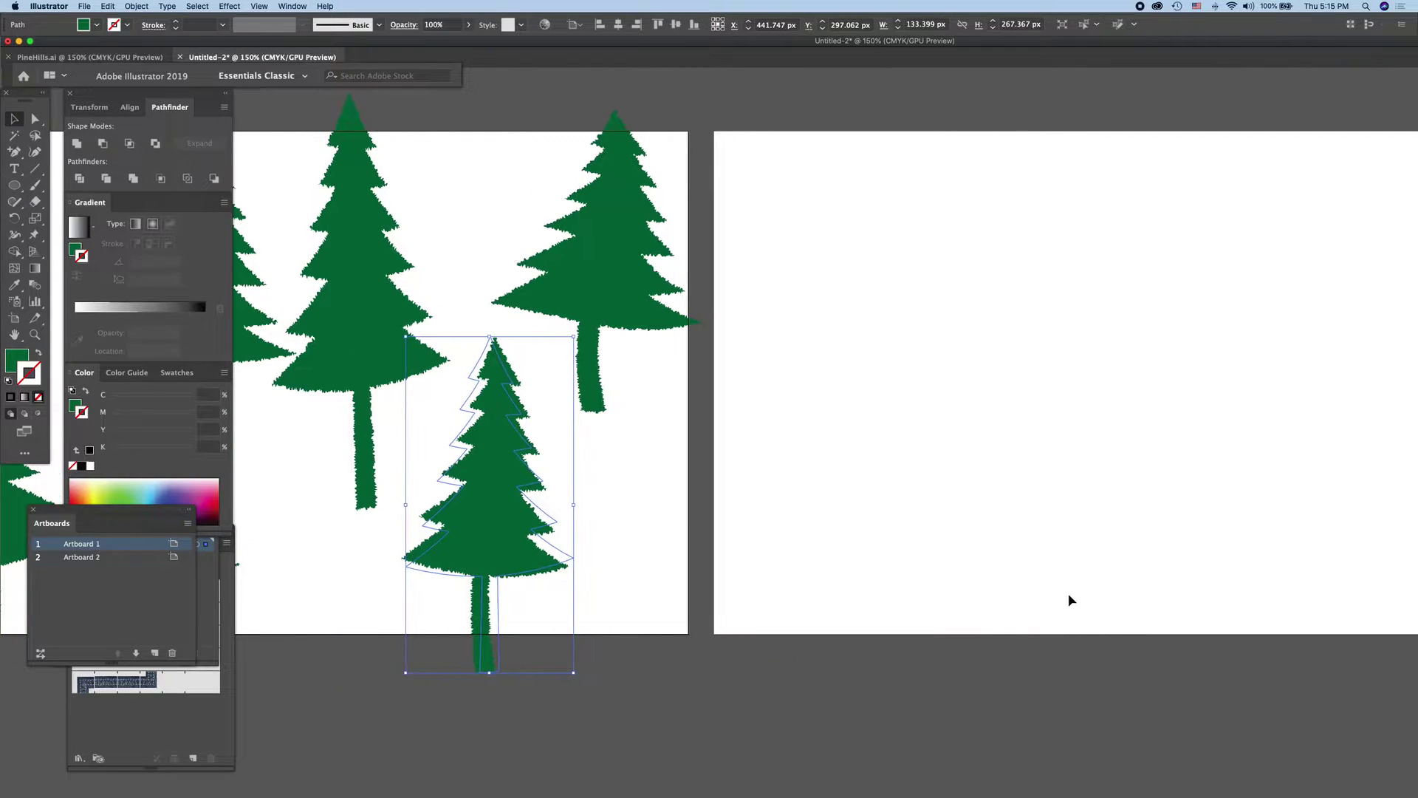
scroll(1071, 600, right, 2)
scroll(1066, 592, right, 3)
scroll(1042, 602, right, 3)
scroll(960, 583, right, 2)
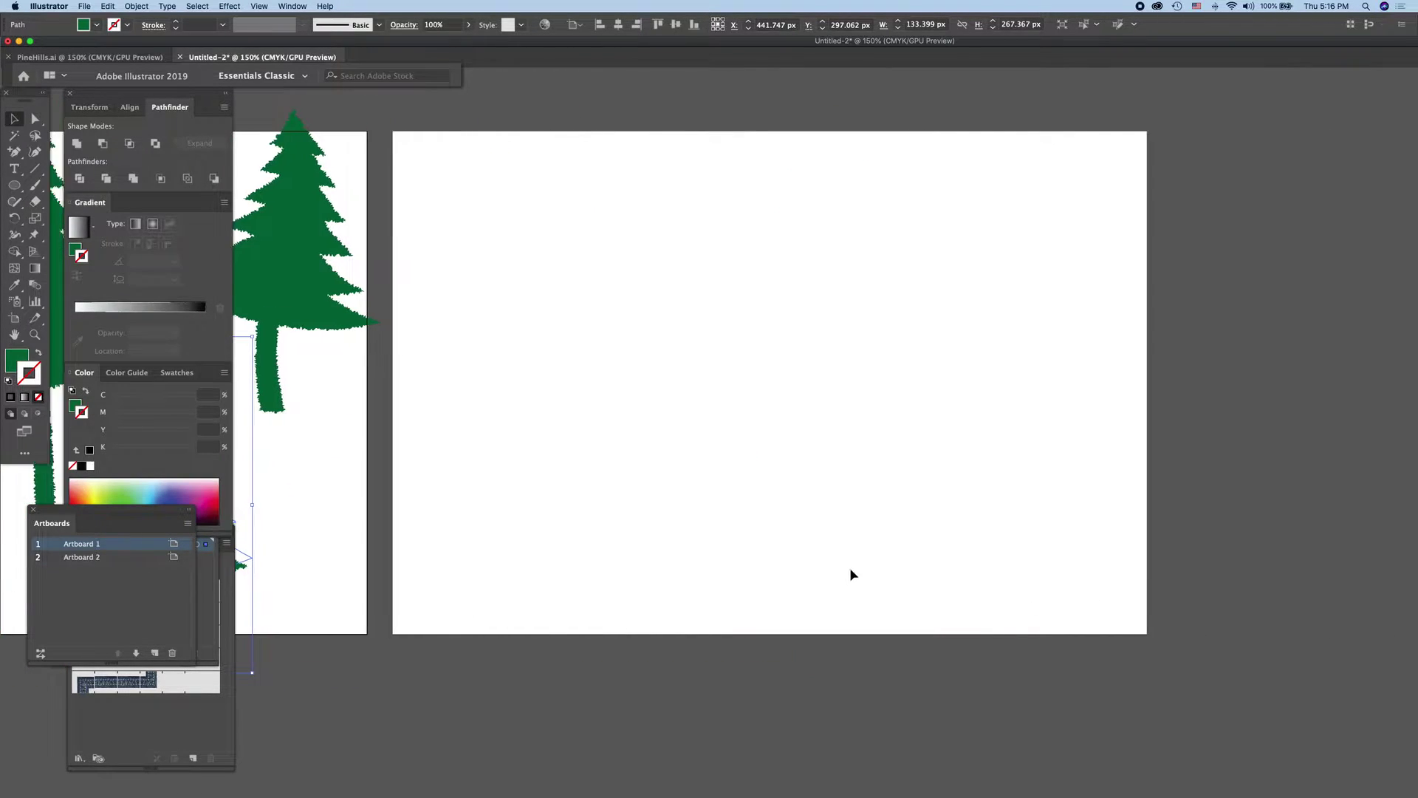
scroll(820, 555, right, 2)
scroll(792, 543, right, 1)
scroll(865, 548, right, 2)
scroll(866, 547, right, 3)
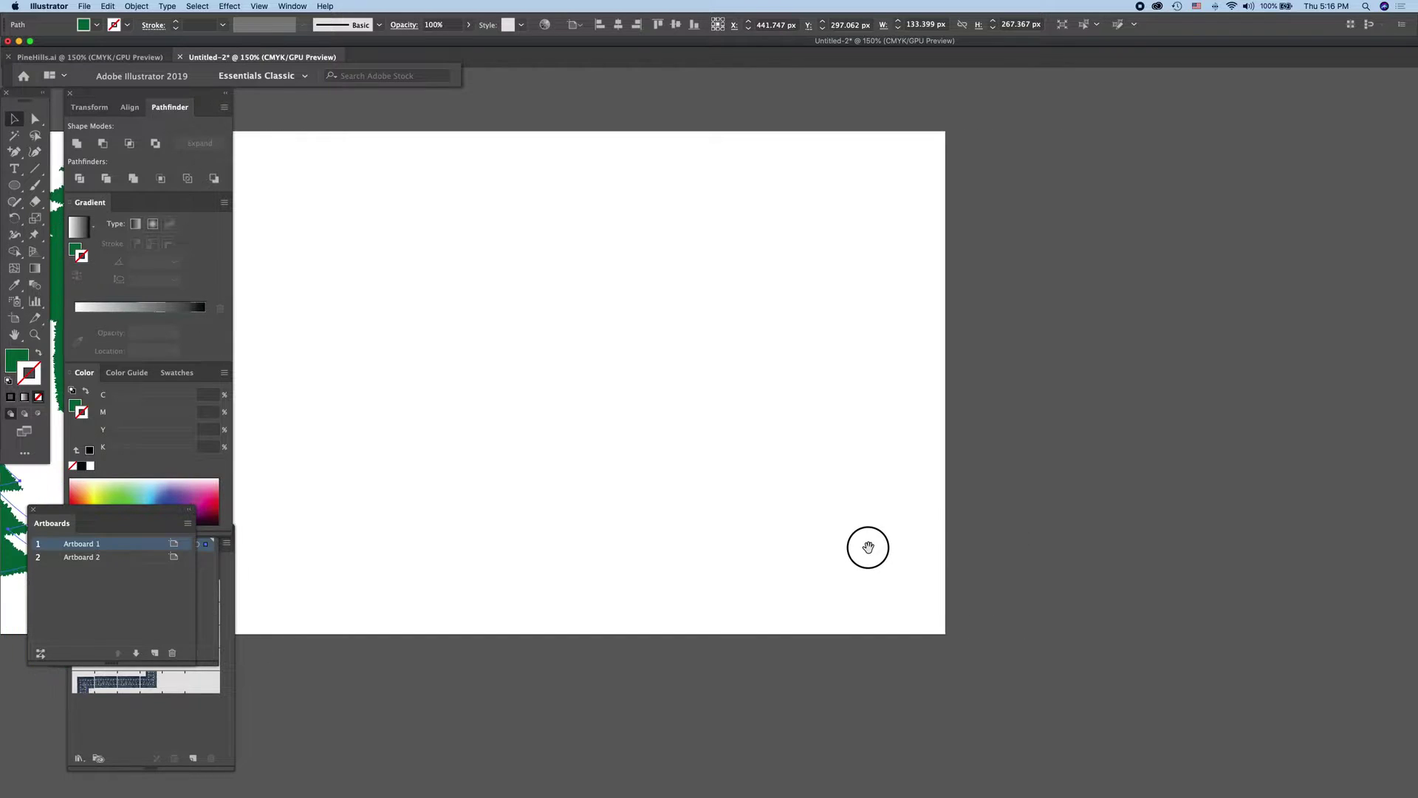
scroll(868, 548, right, 2)
drag(500, 412, 878, 442)
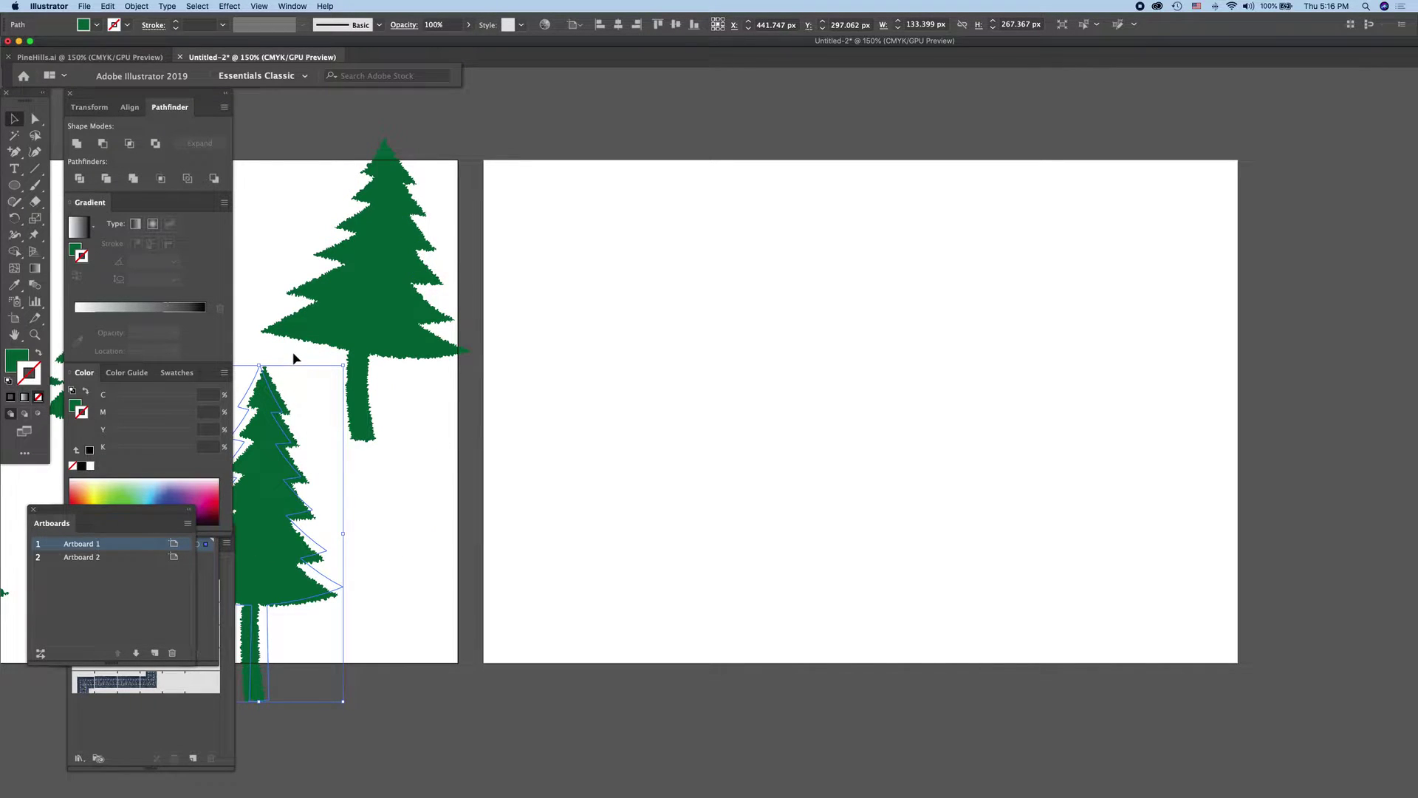
Step: Give the small lower pine a black outline from the colour swatches
click(152, 448)
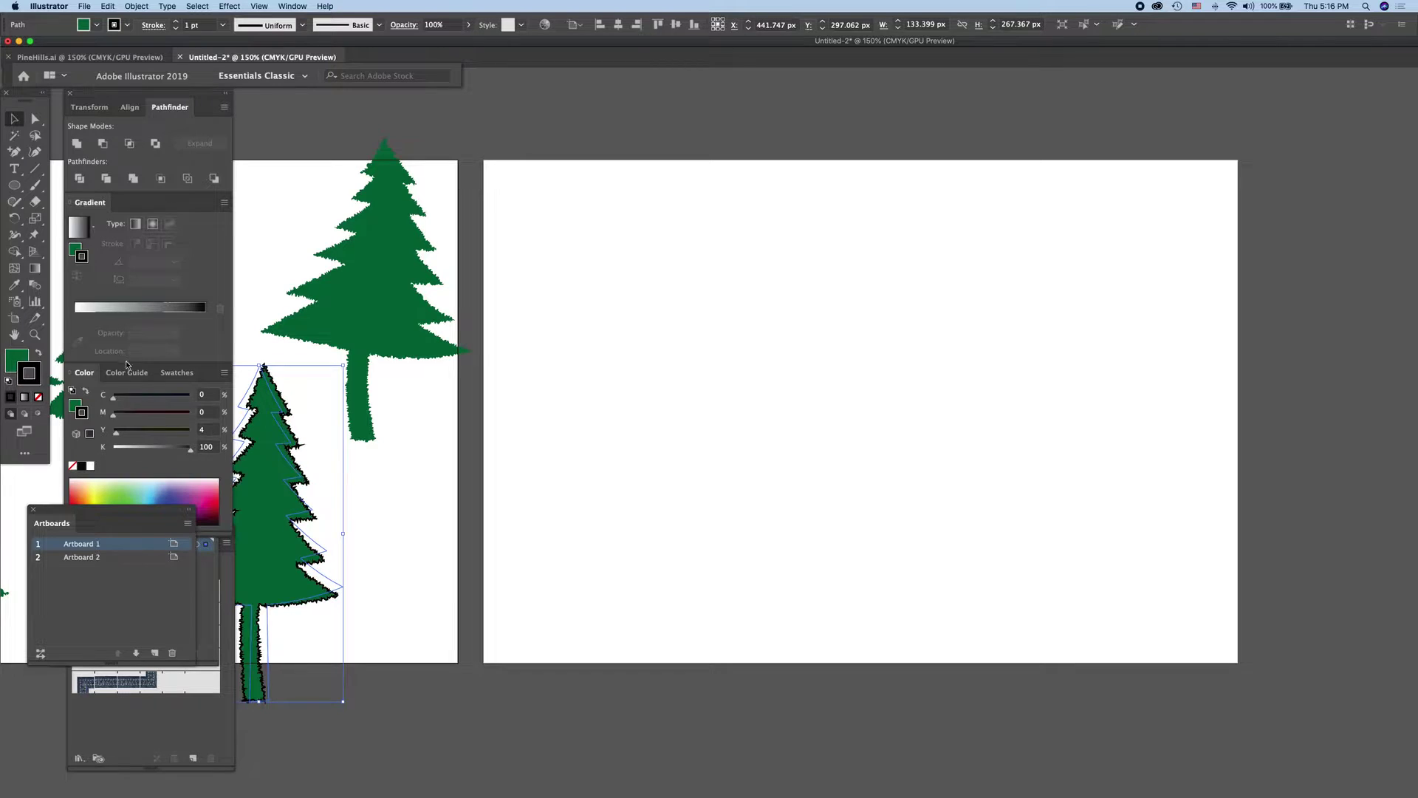
click(175, 375)
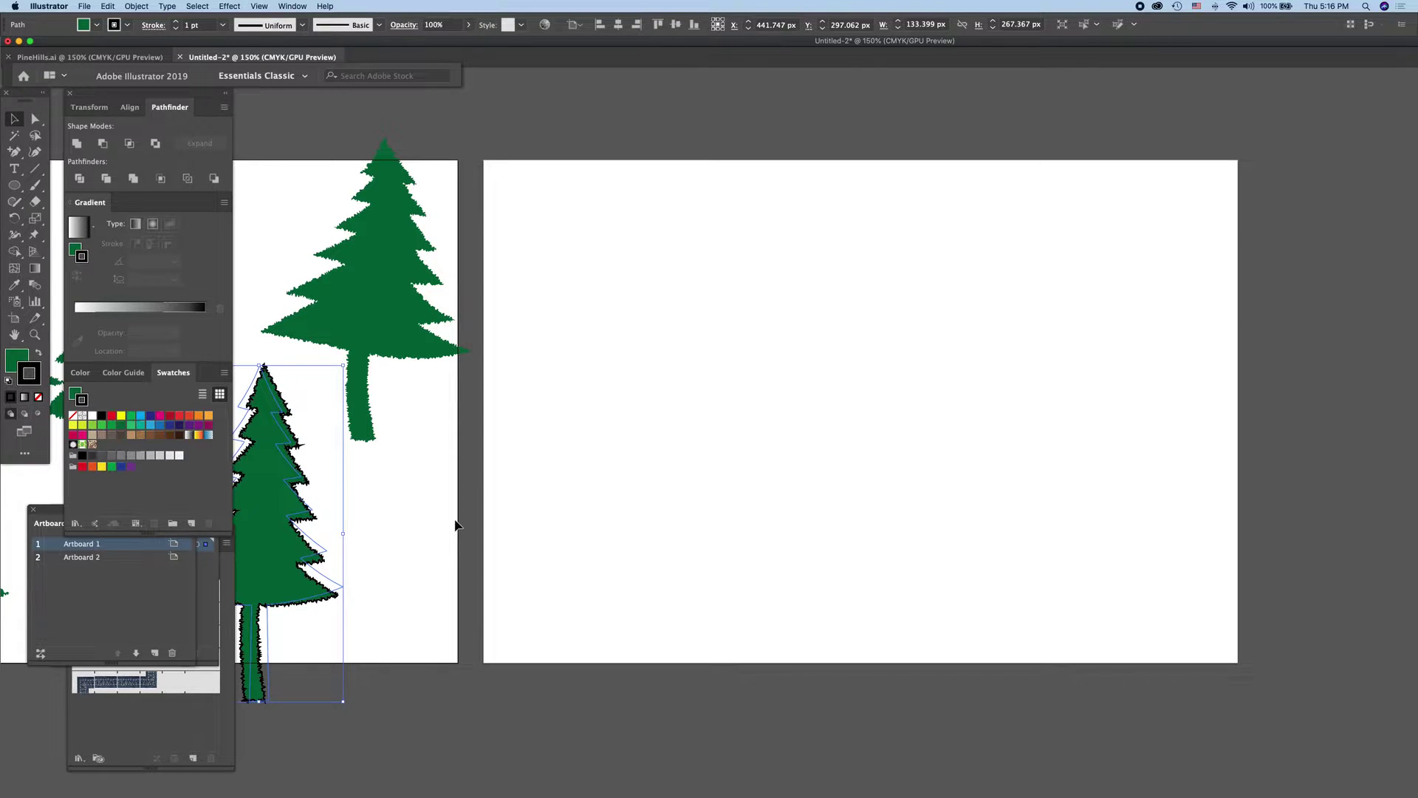
click(384, 595)
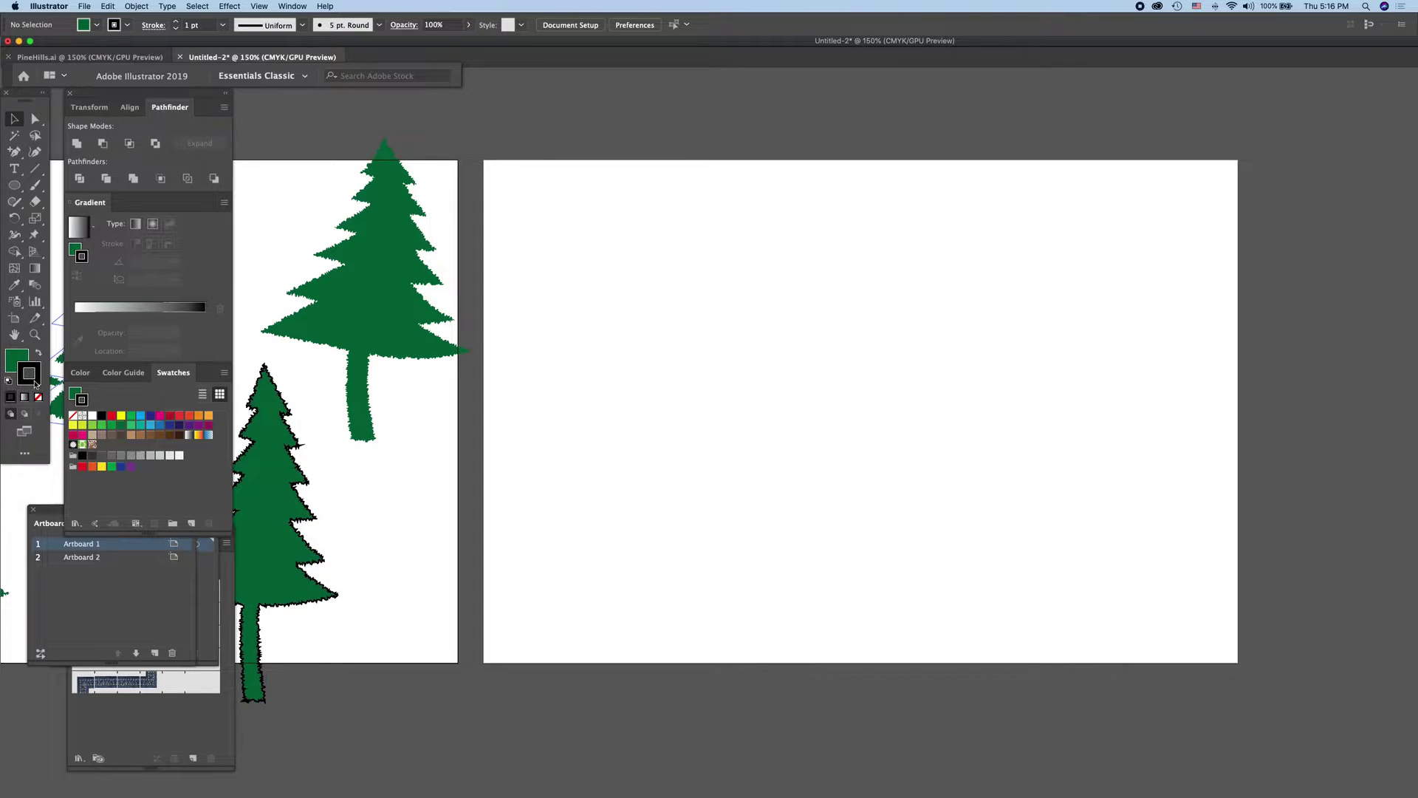
click(284, 502)
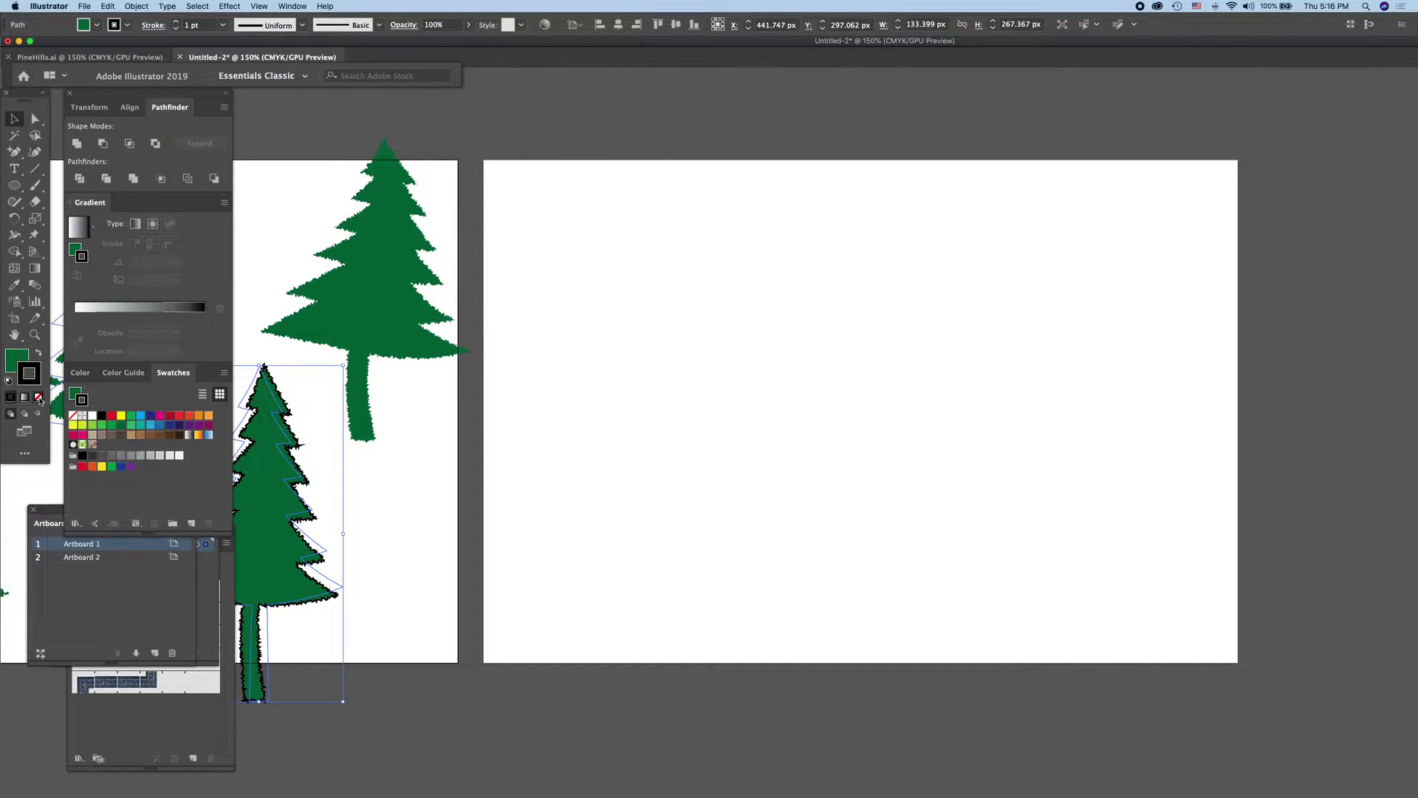
click(39, 399)
click(408, 538)
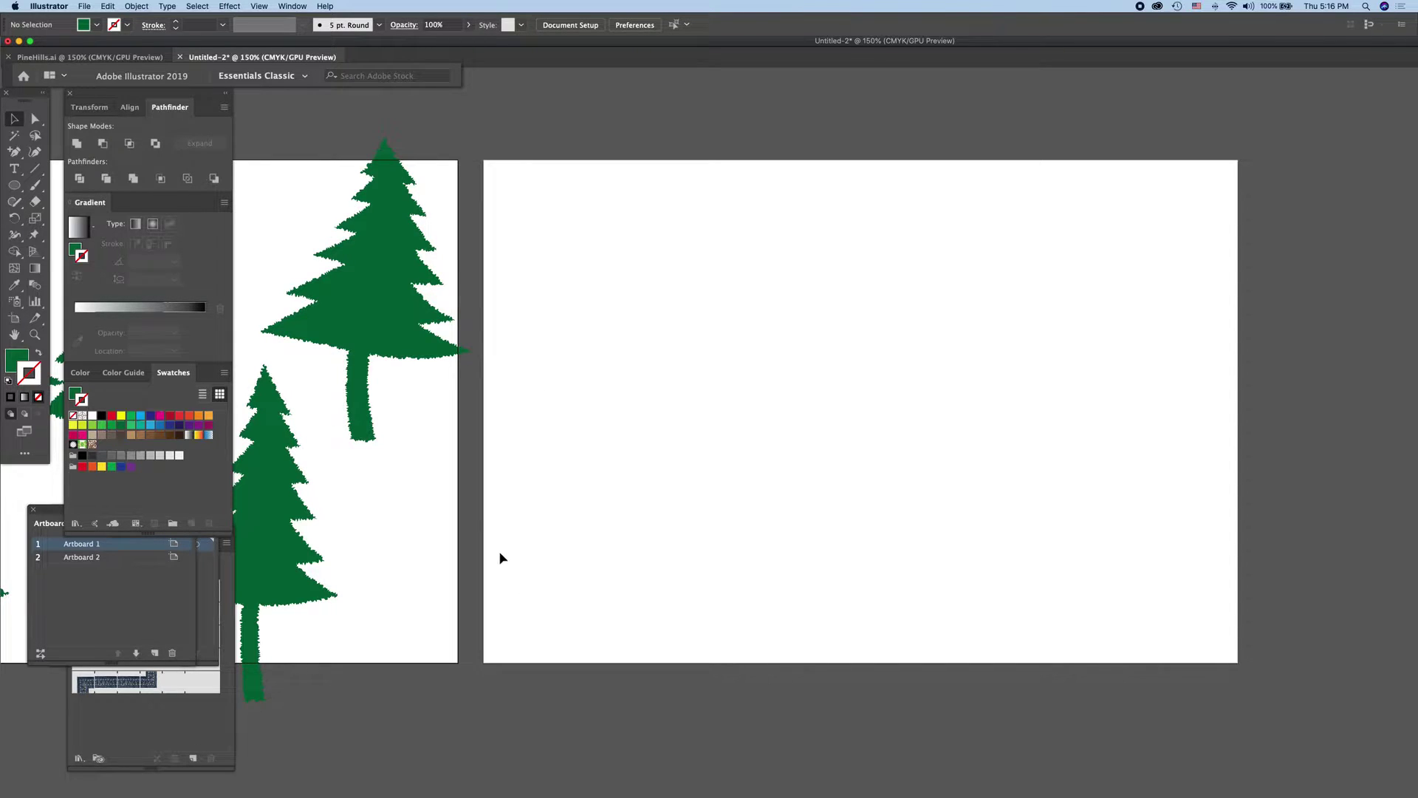
Step: Restore the pine's 1 pt black outline and make Artboard 2 the active artboard
drag(482, 556, 1016, 477)
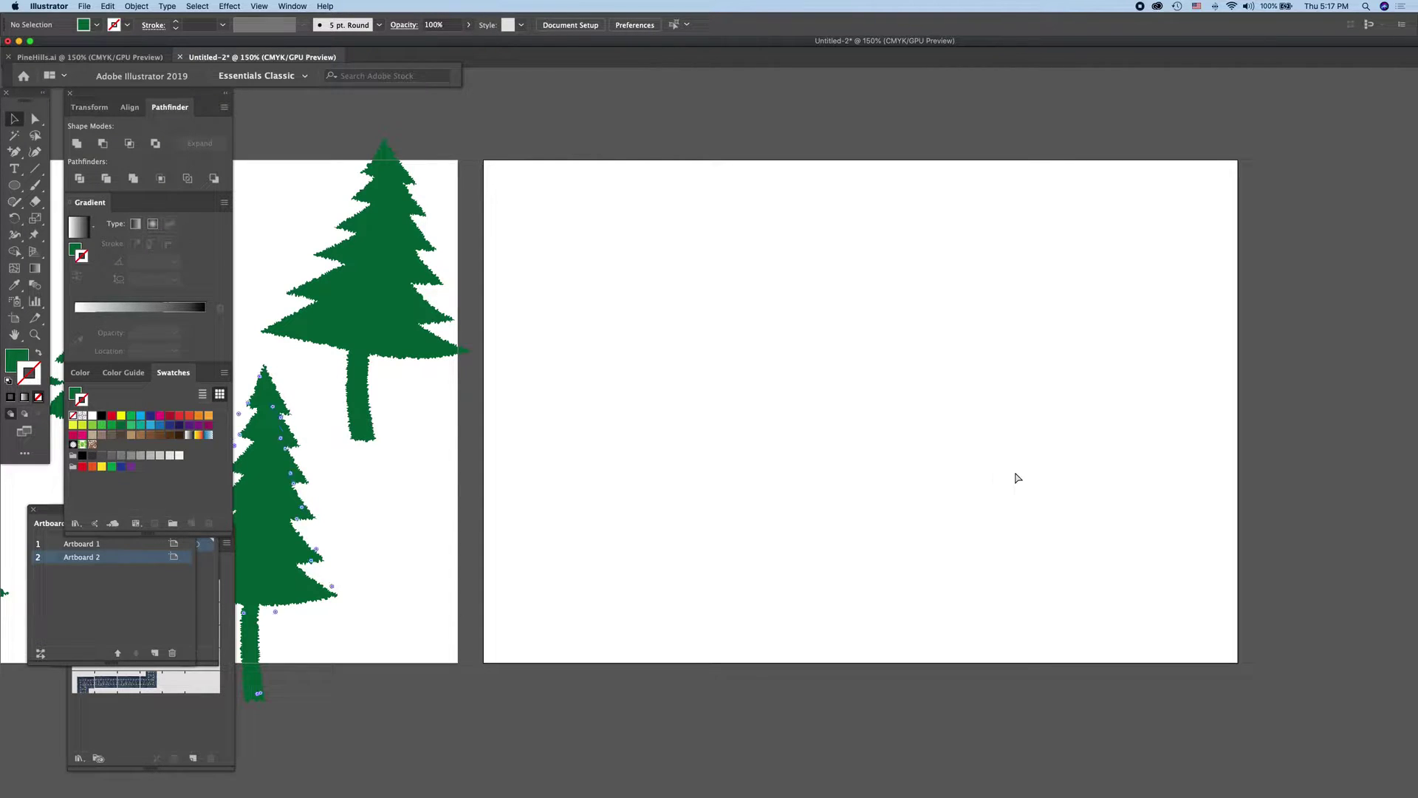
key(ctrl+z)
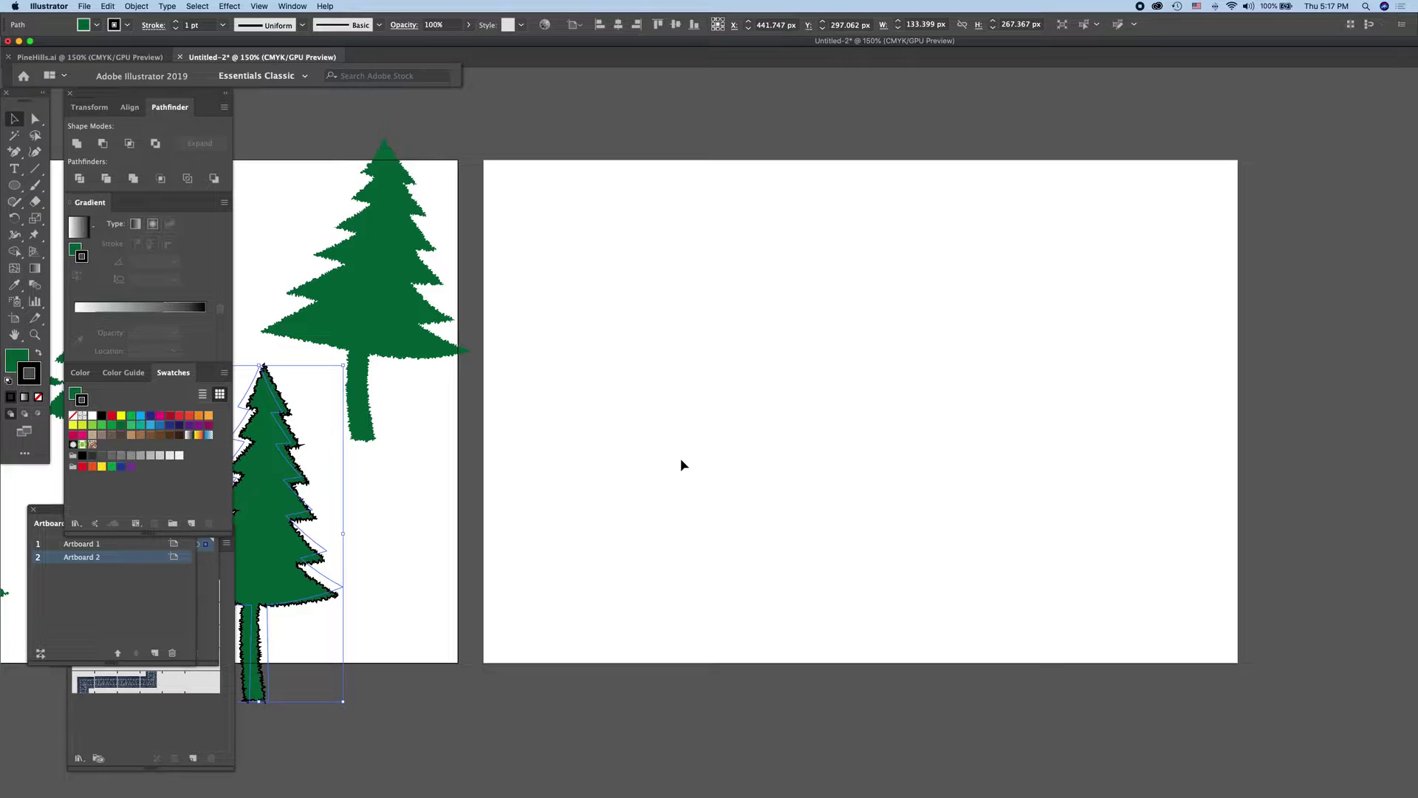
click(681, 464)
click(98, 544)
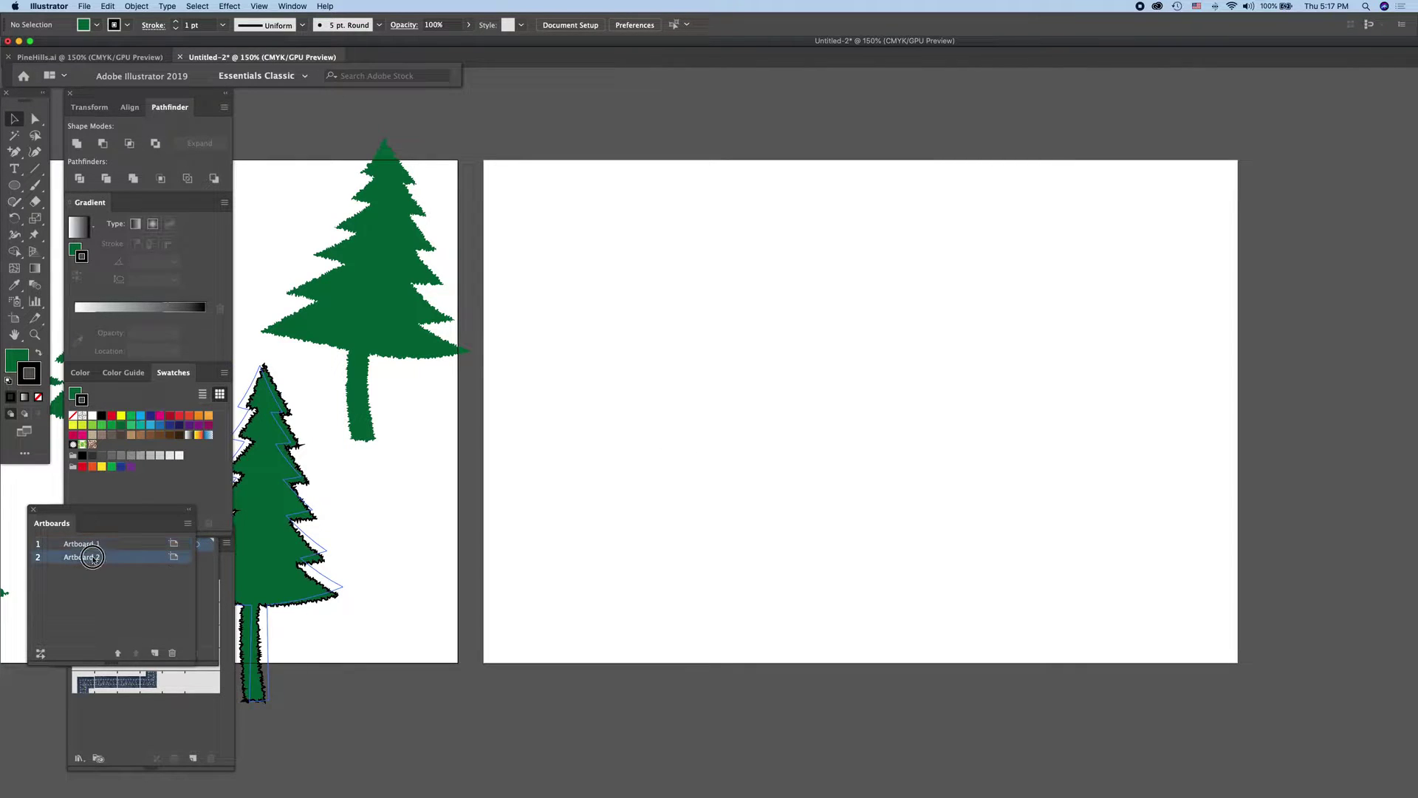
click(88, 557)
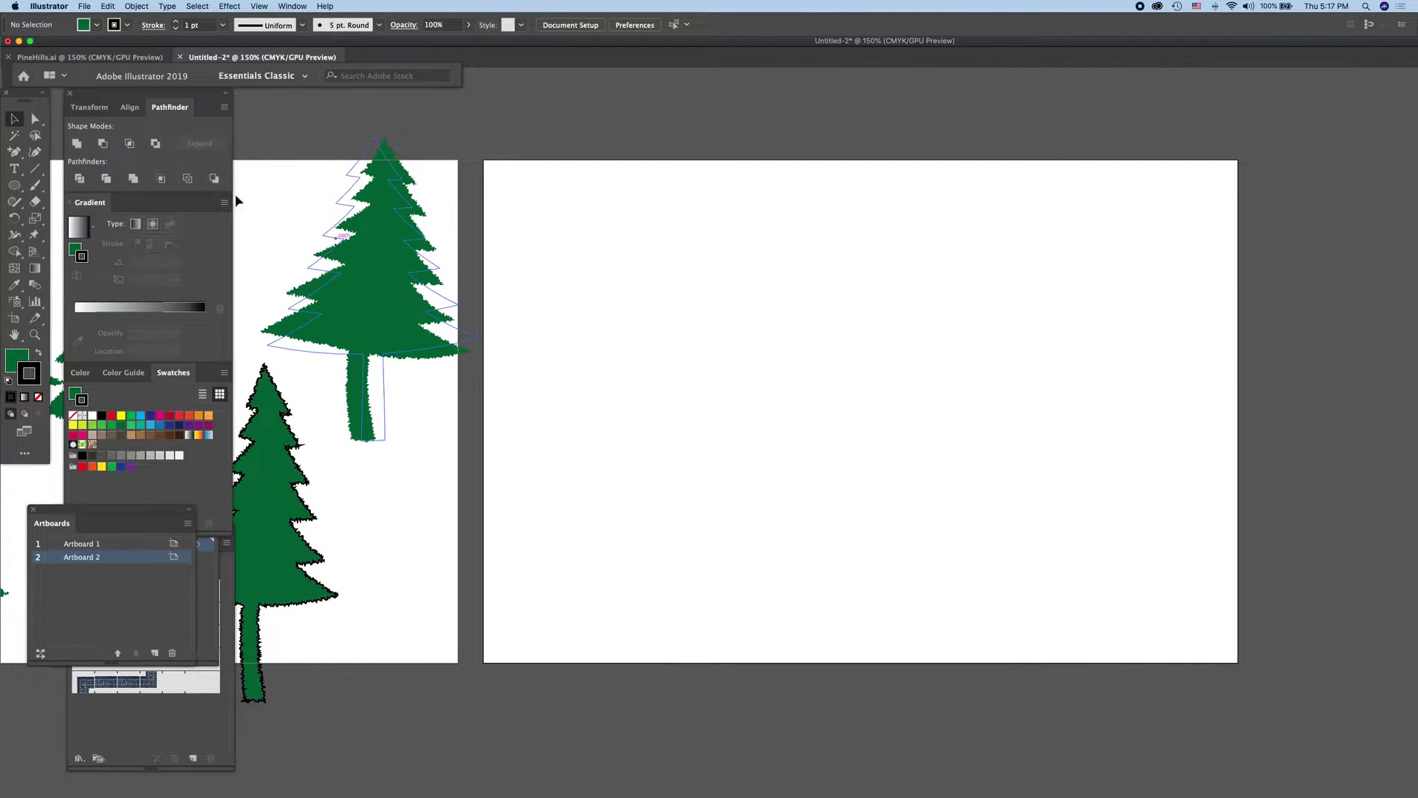
click(13, 186)
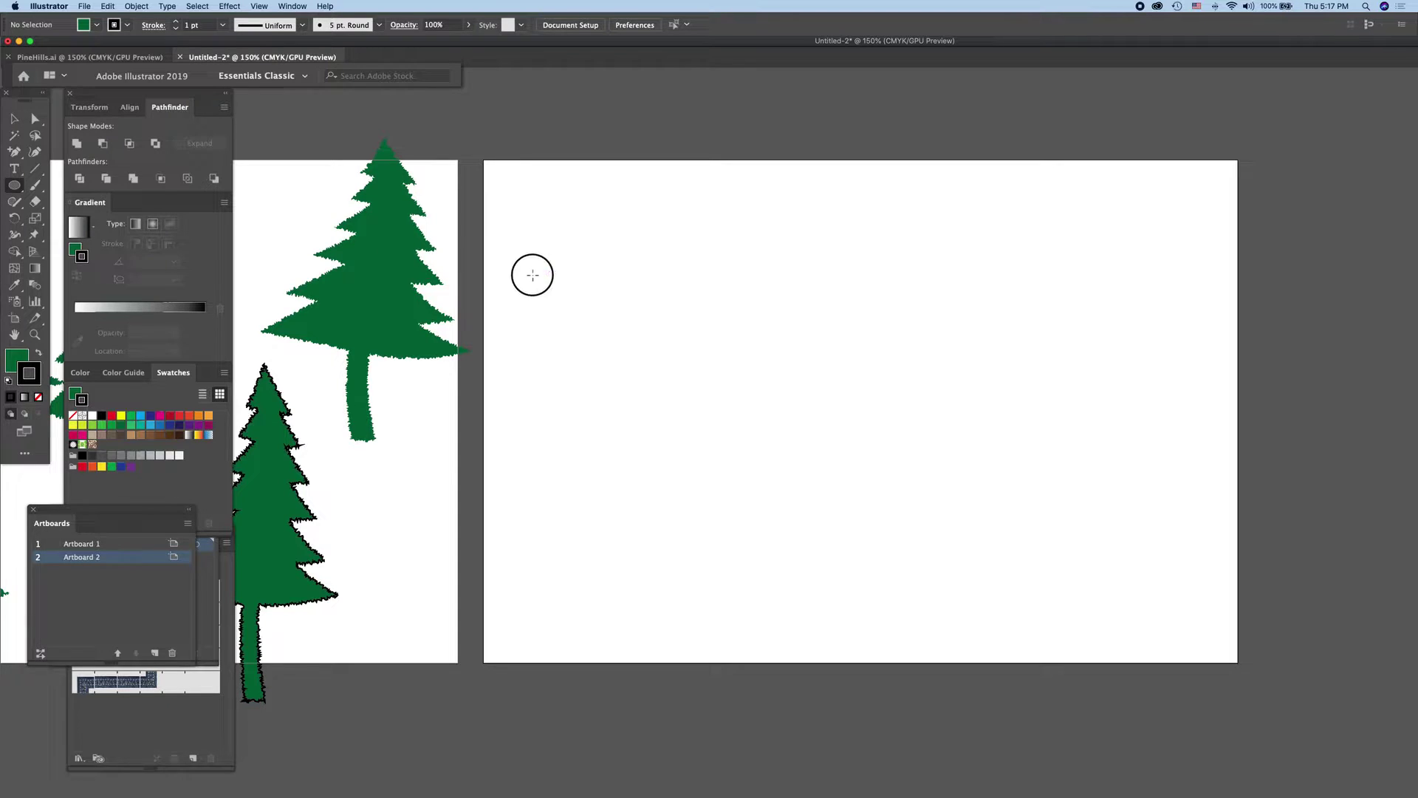
Step: Draw a large round ellipse and a thin sliver ellipse on Artboard 2
drag(532, 274, 979, 303)
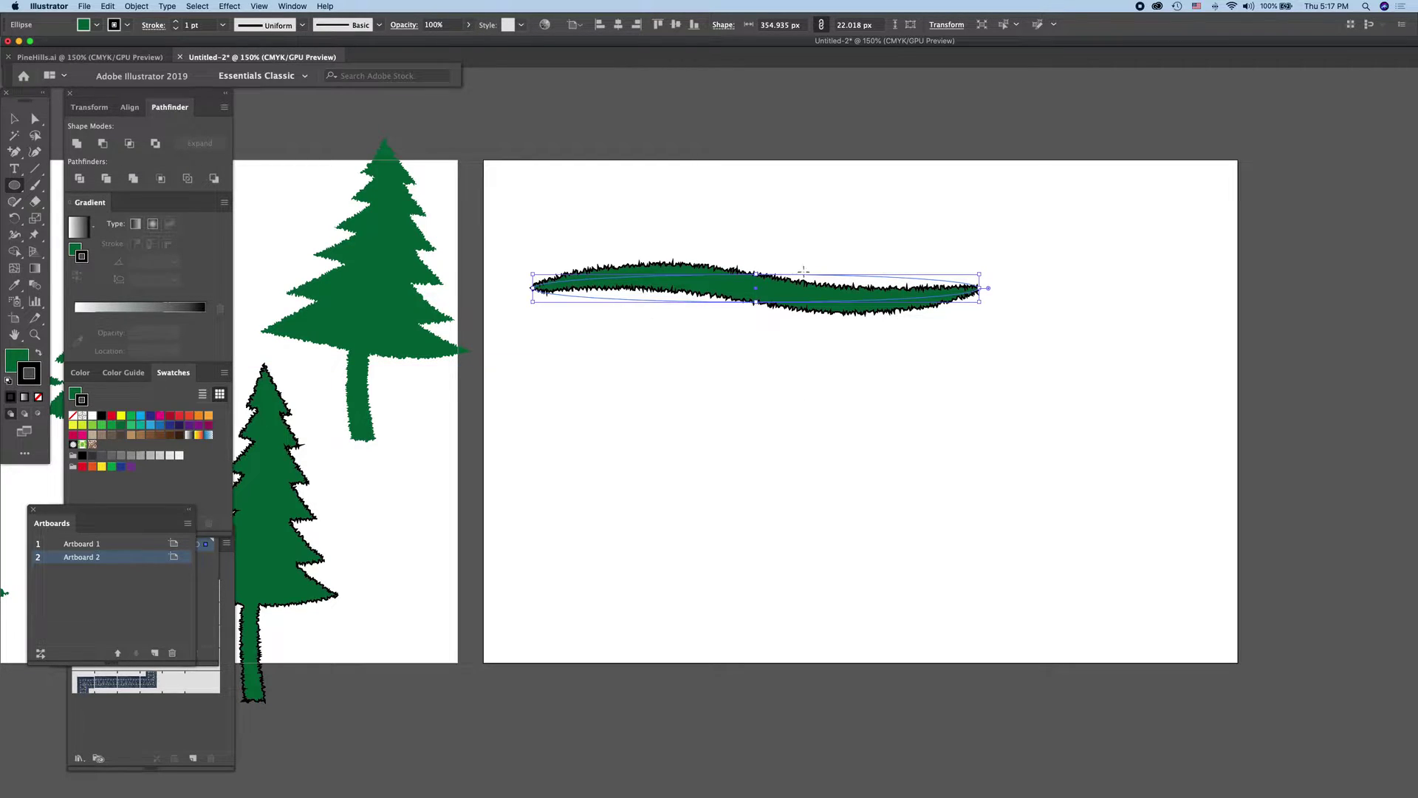
drag(757, 303, 758, 620)
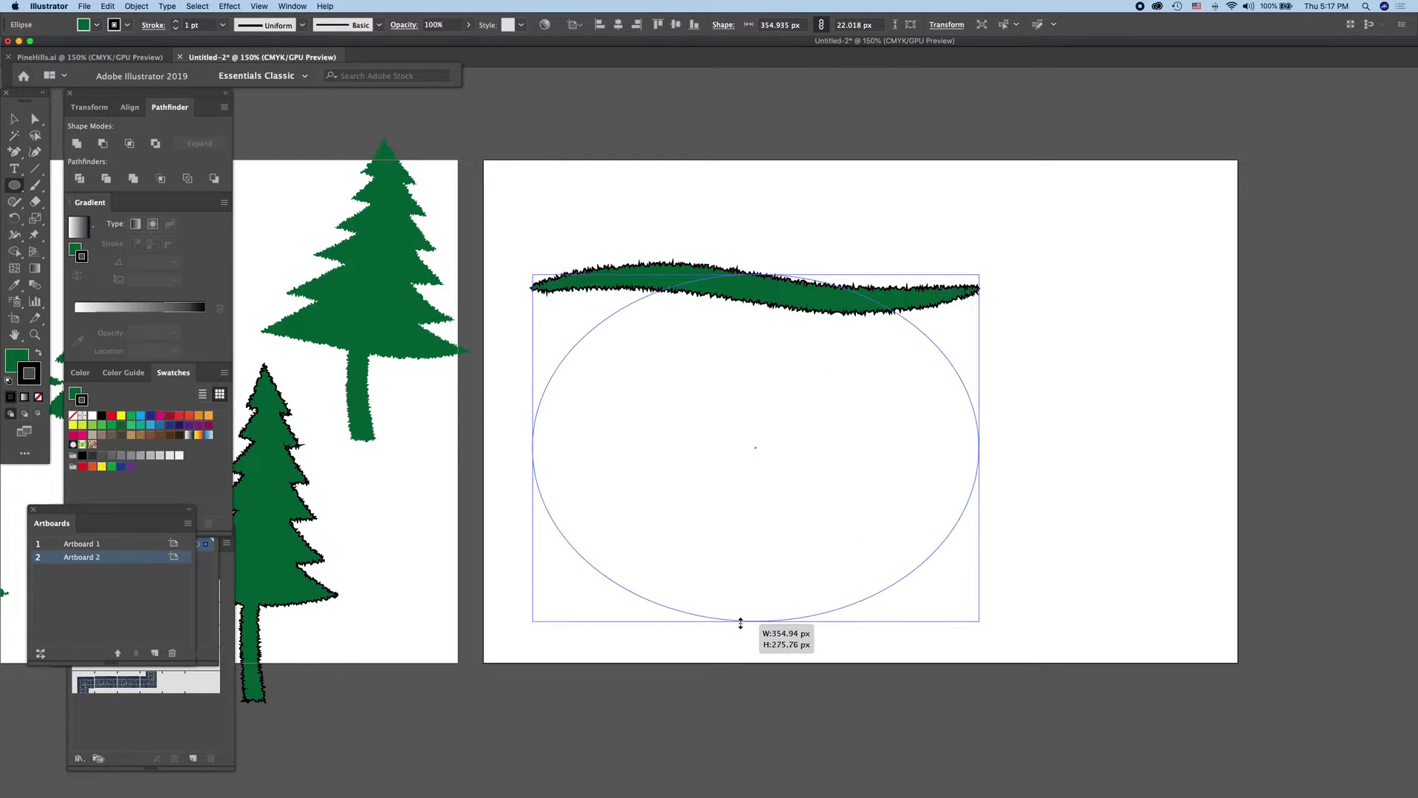
drag(617, 427, 473, 451)
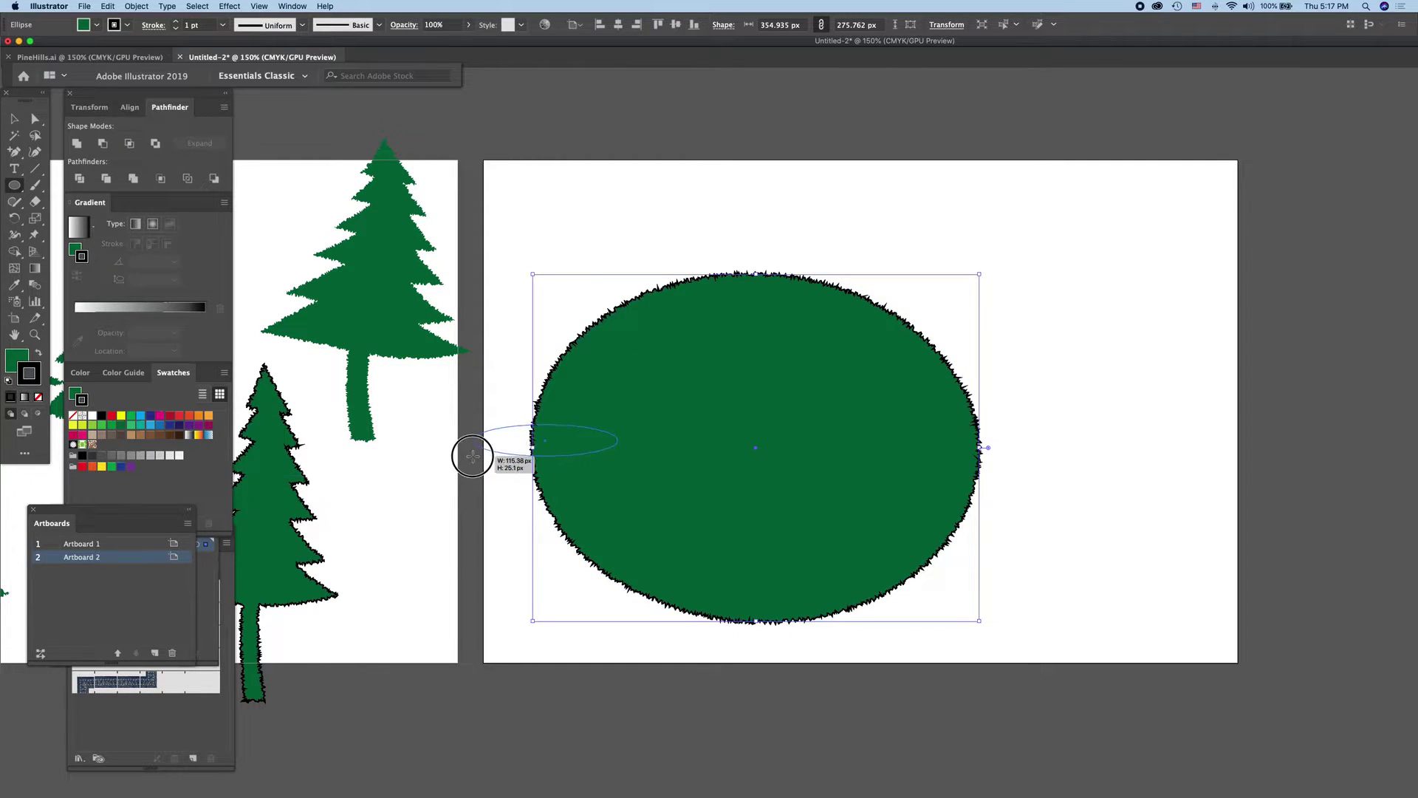
drag(621, 443, 738, 613)
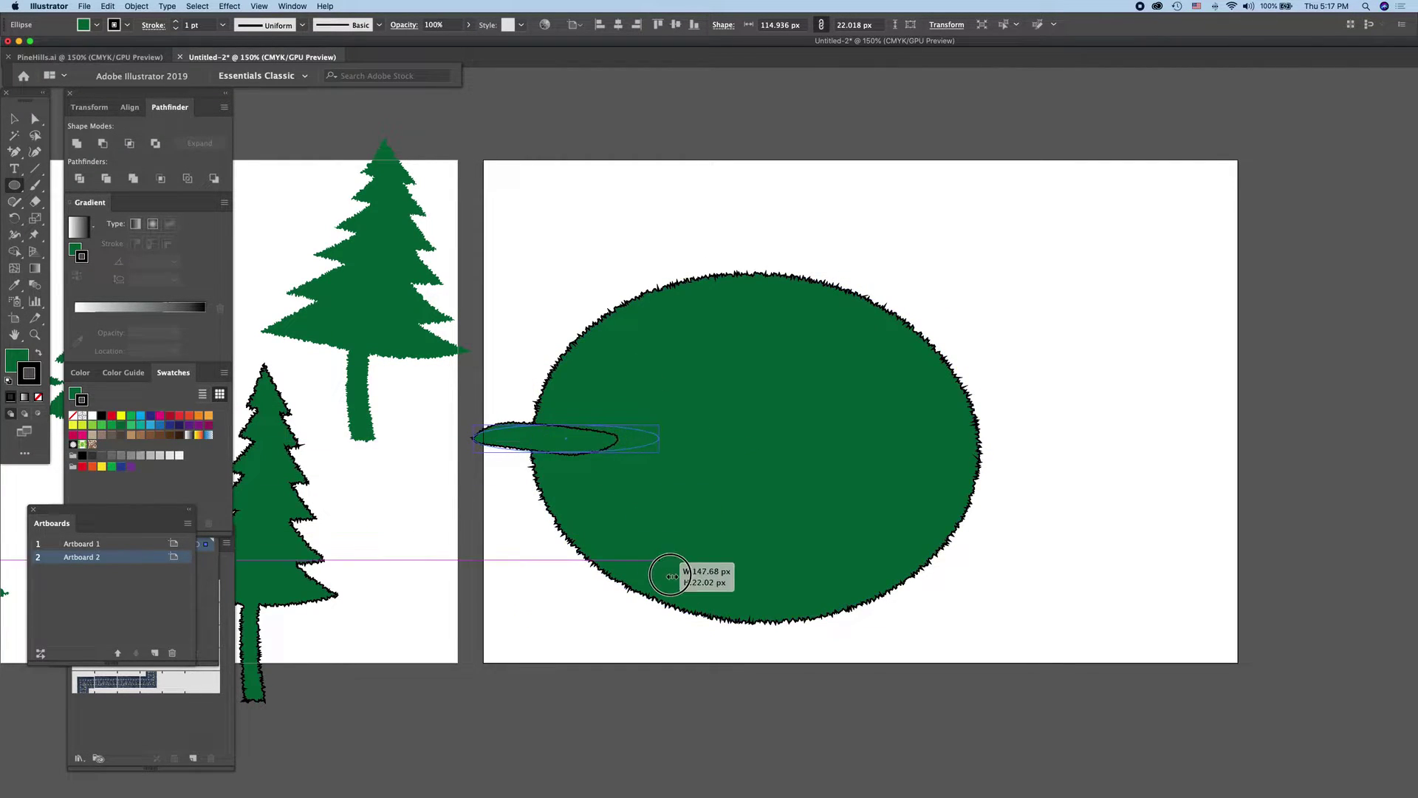
Step: Add three wide low ovals and a small upper-right ellipse, then select the circle and sliver
mouse_move(484, 500)
mouse_down()
mouse_move(903, 635)
mouse_move(1007, 650)
mouse_up()
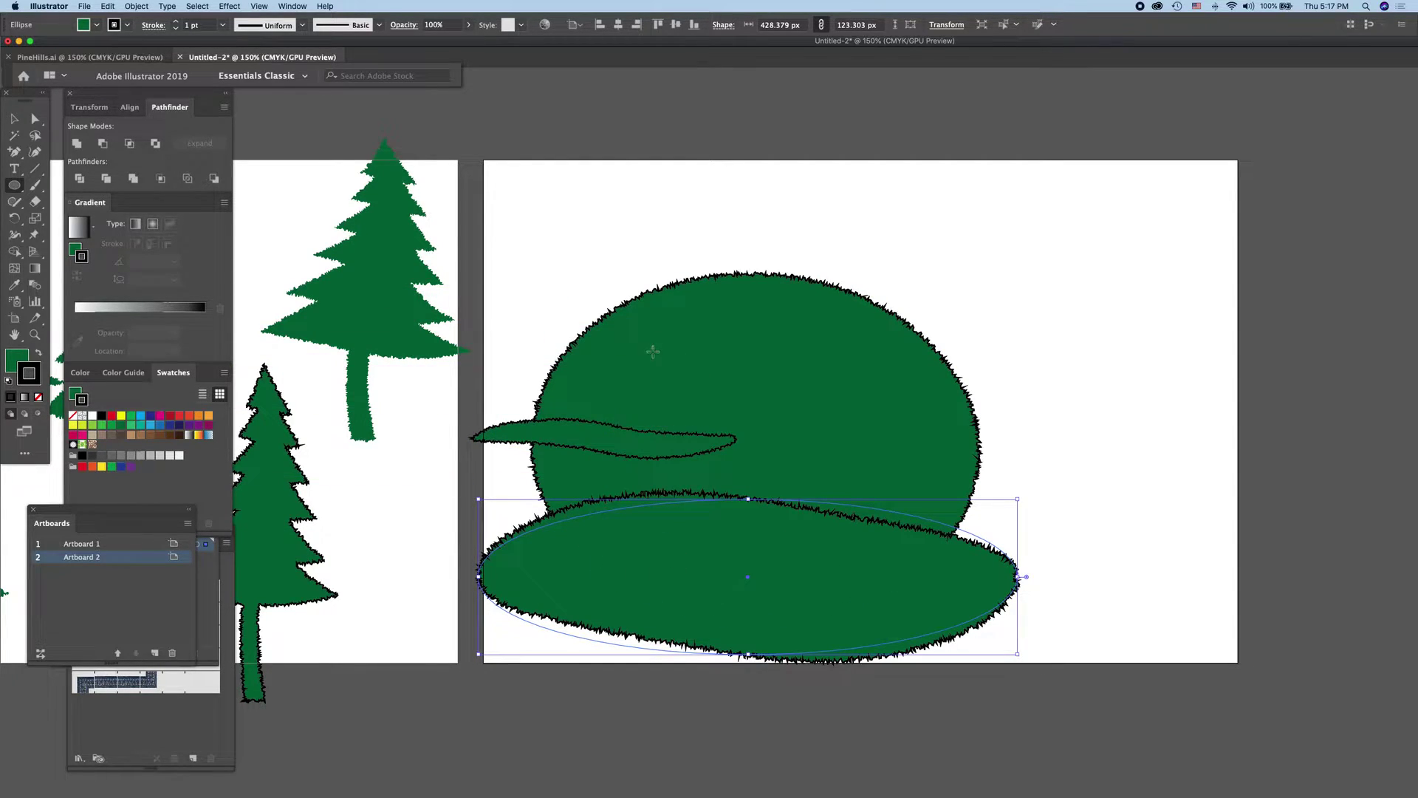
mouse_move(478, 698)
mouse_down()
mouse_move(755, 653)
mouse_move(843, 582)
mouse_up()
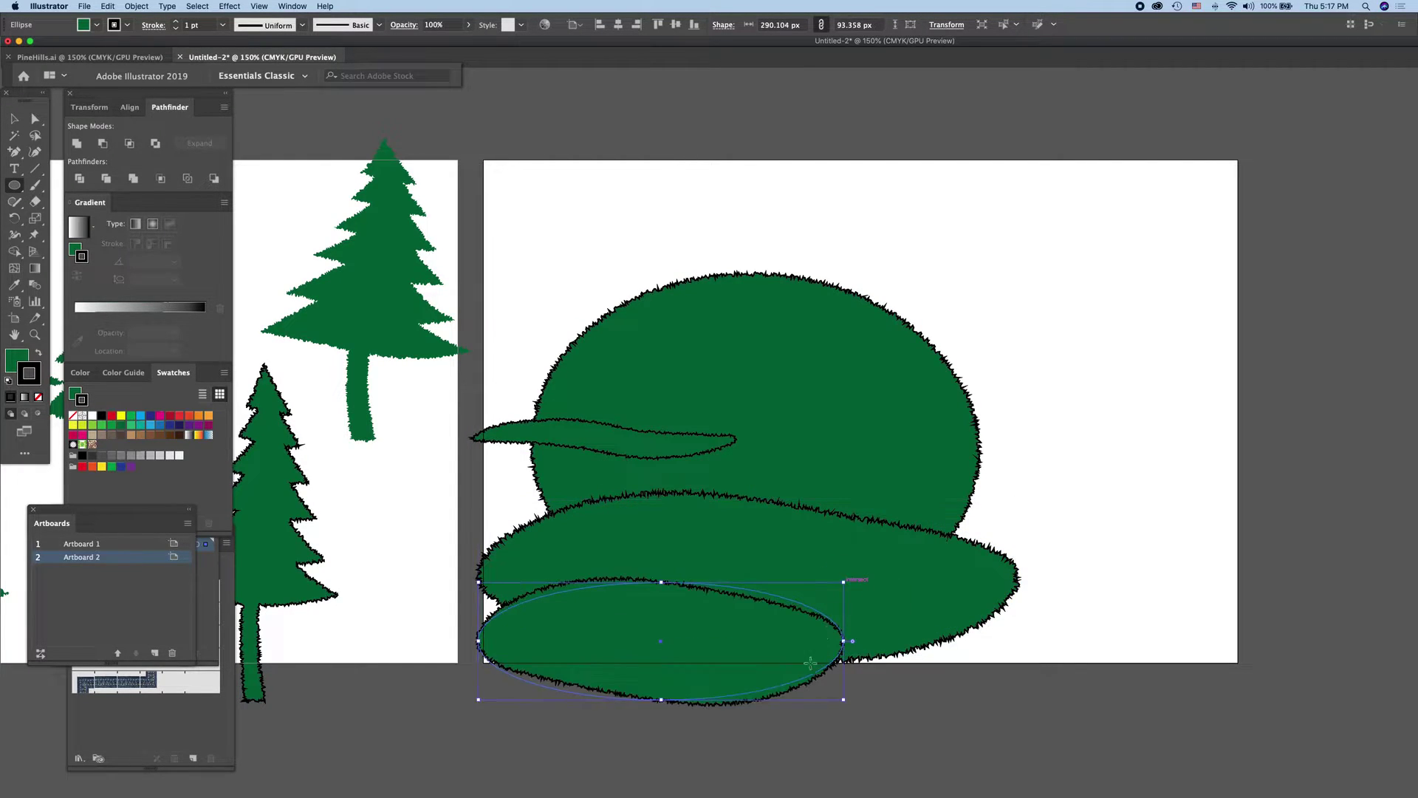
drag(1356, 548, 801, 730)
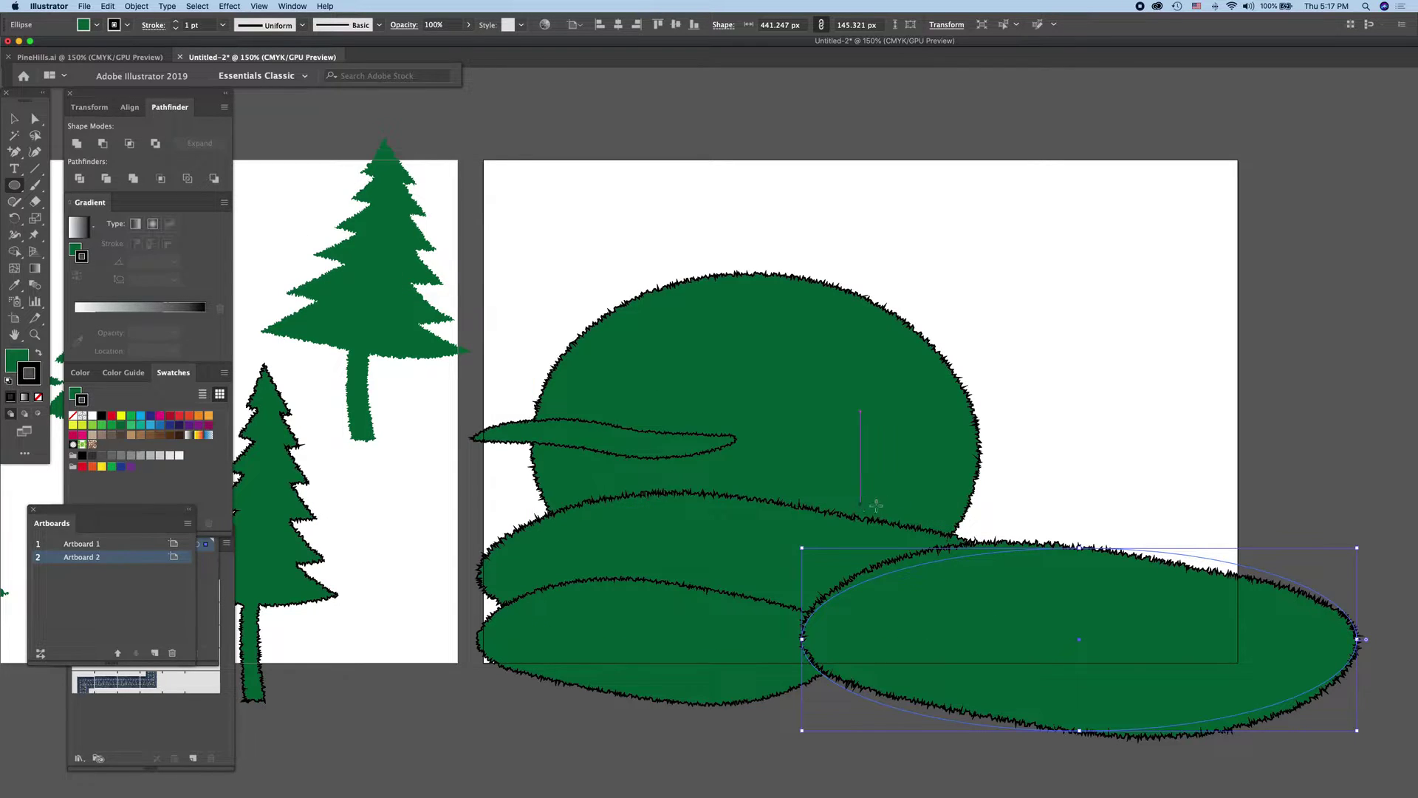
drag(923, 476, 1147, 341)
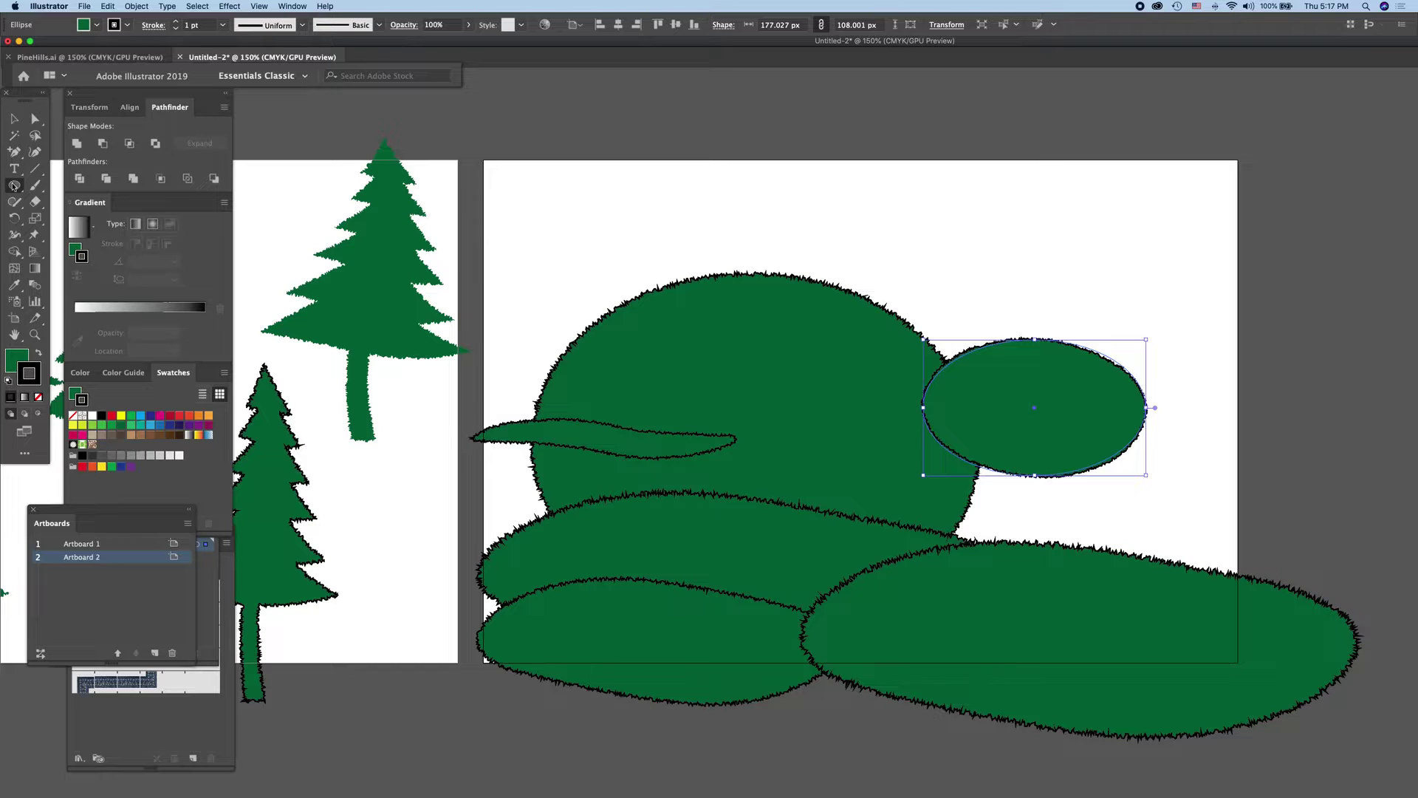
click(19, 120)
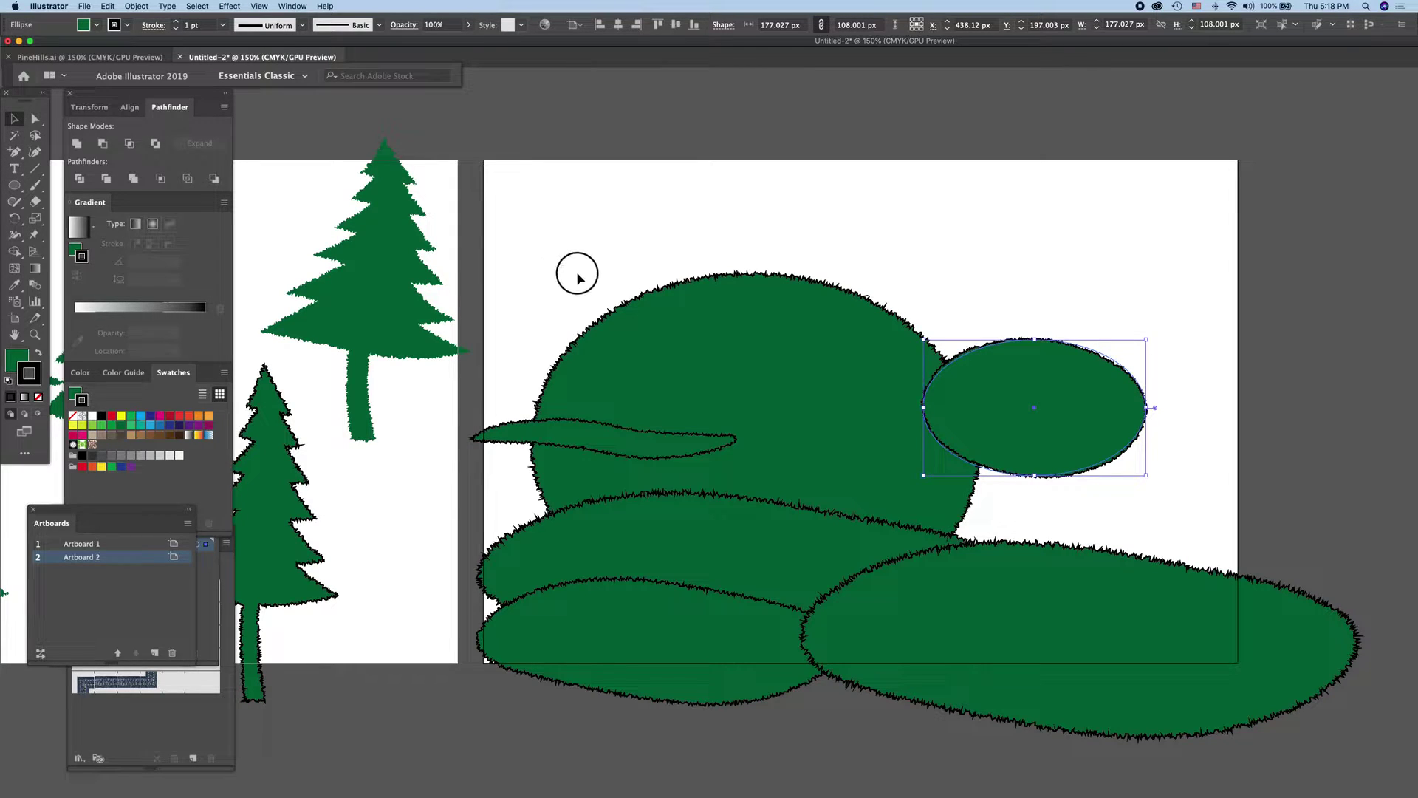
click(617, 449)
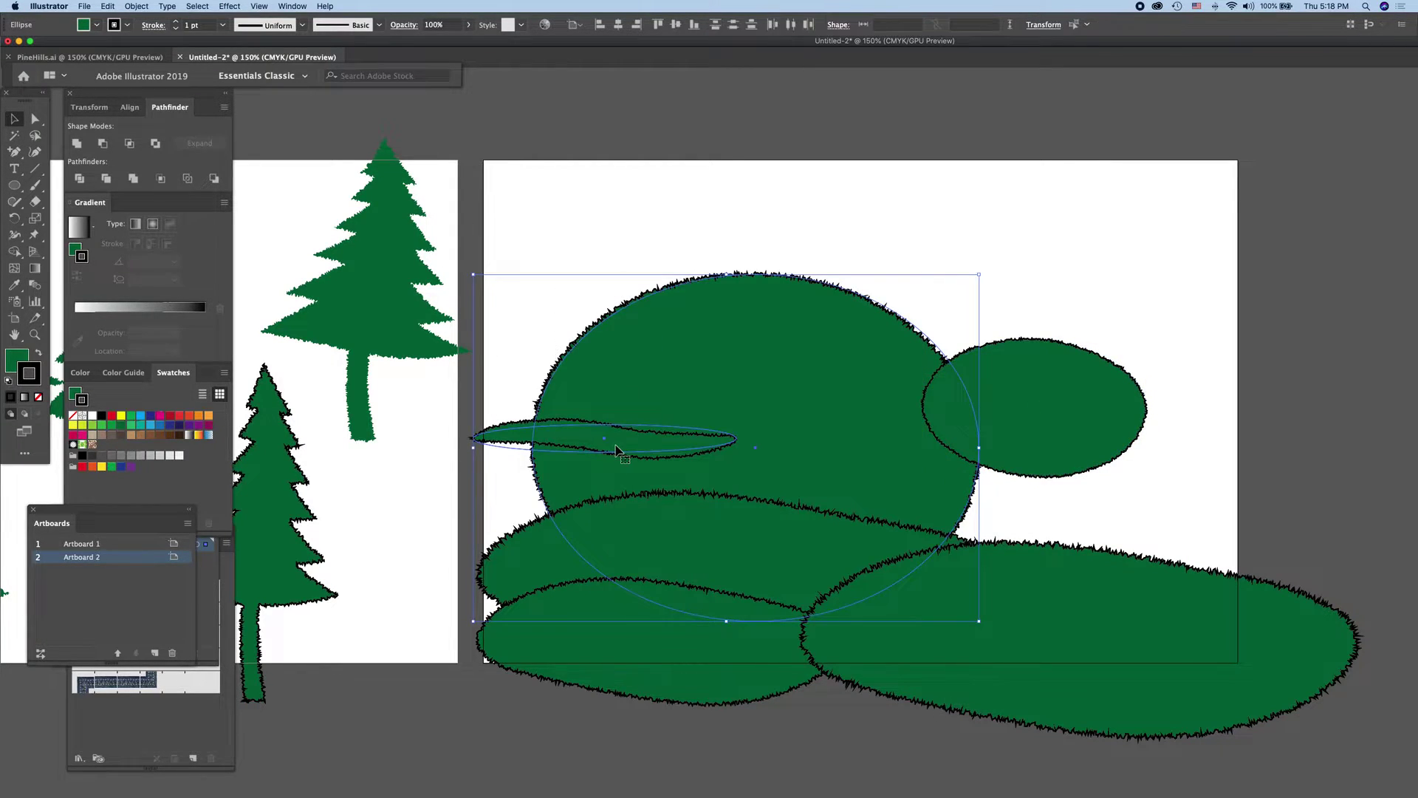
Step: Delete the circle and sliver, then reshape the upper wide ellipse into a larger hillside
key(Delete)
scroll(632, 480, left, 1)
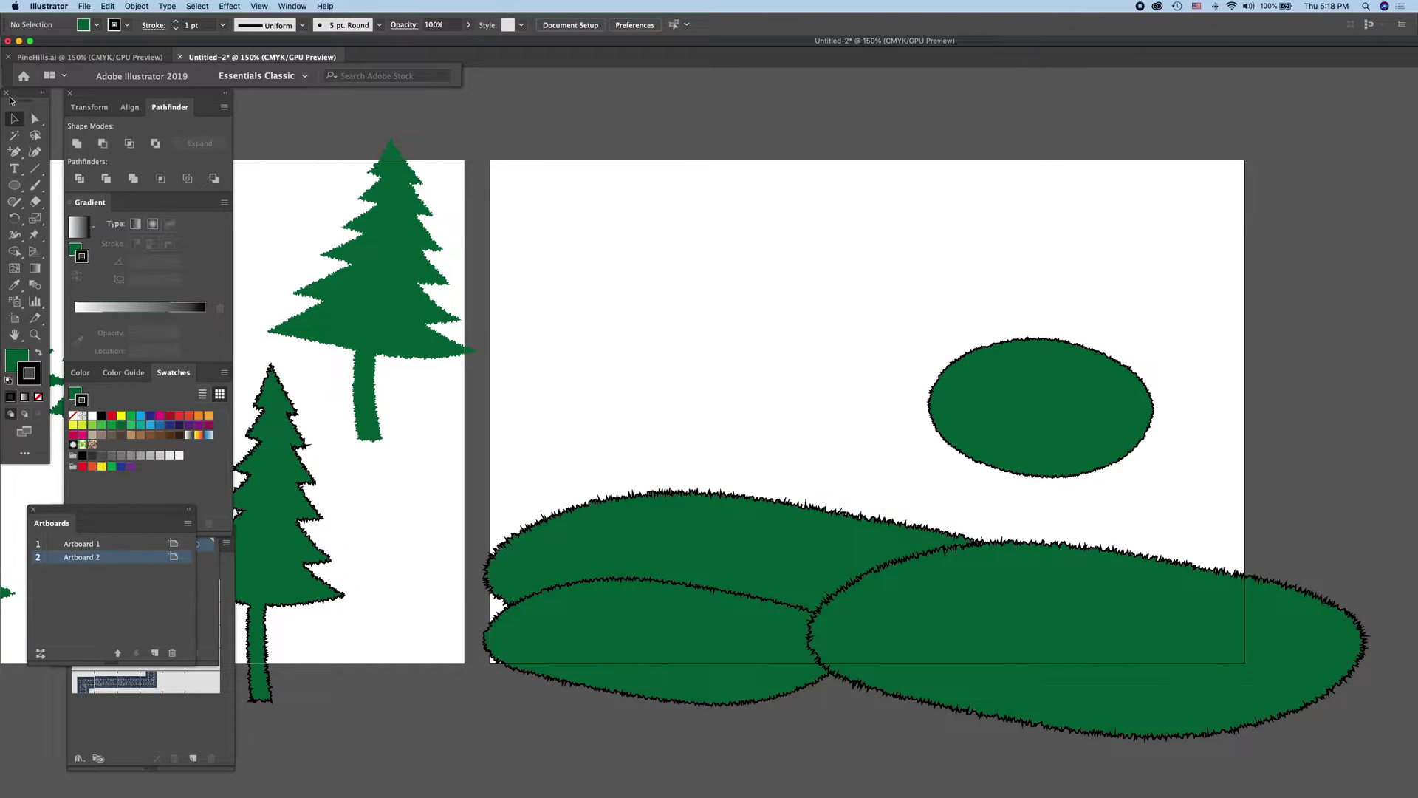
click(34, 121)
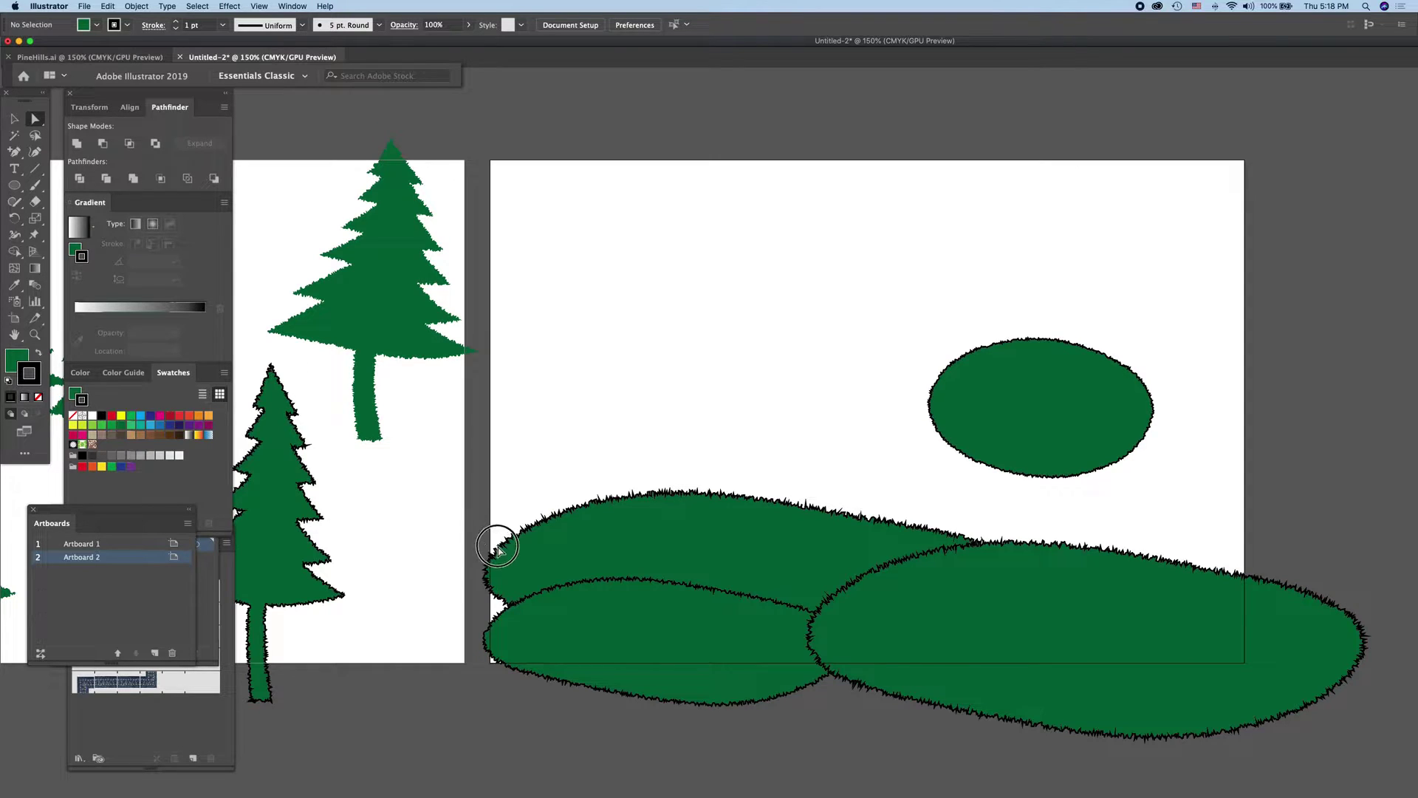
click(485, 589)
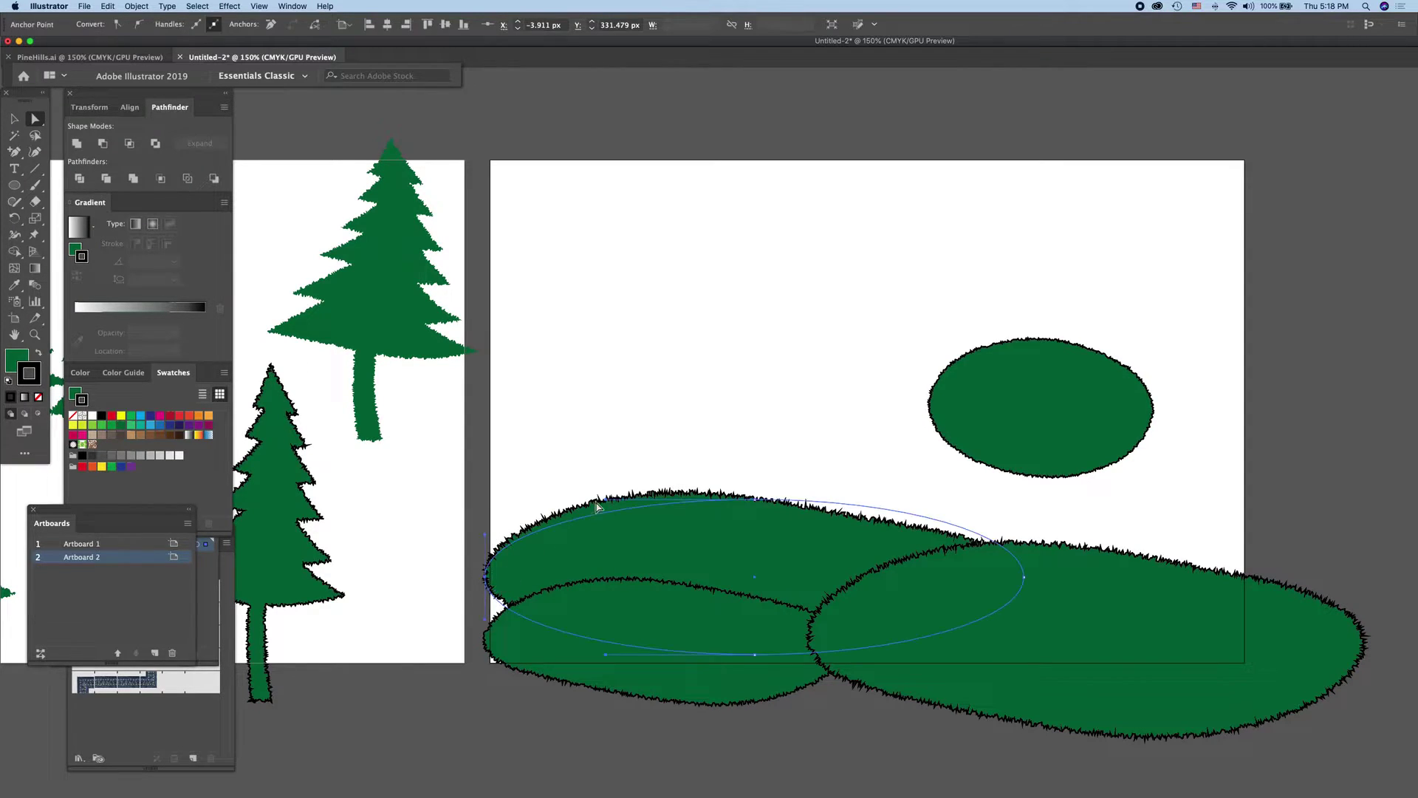
drag(484, 581, 485, 412)
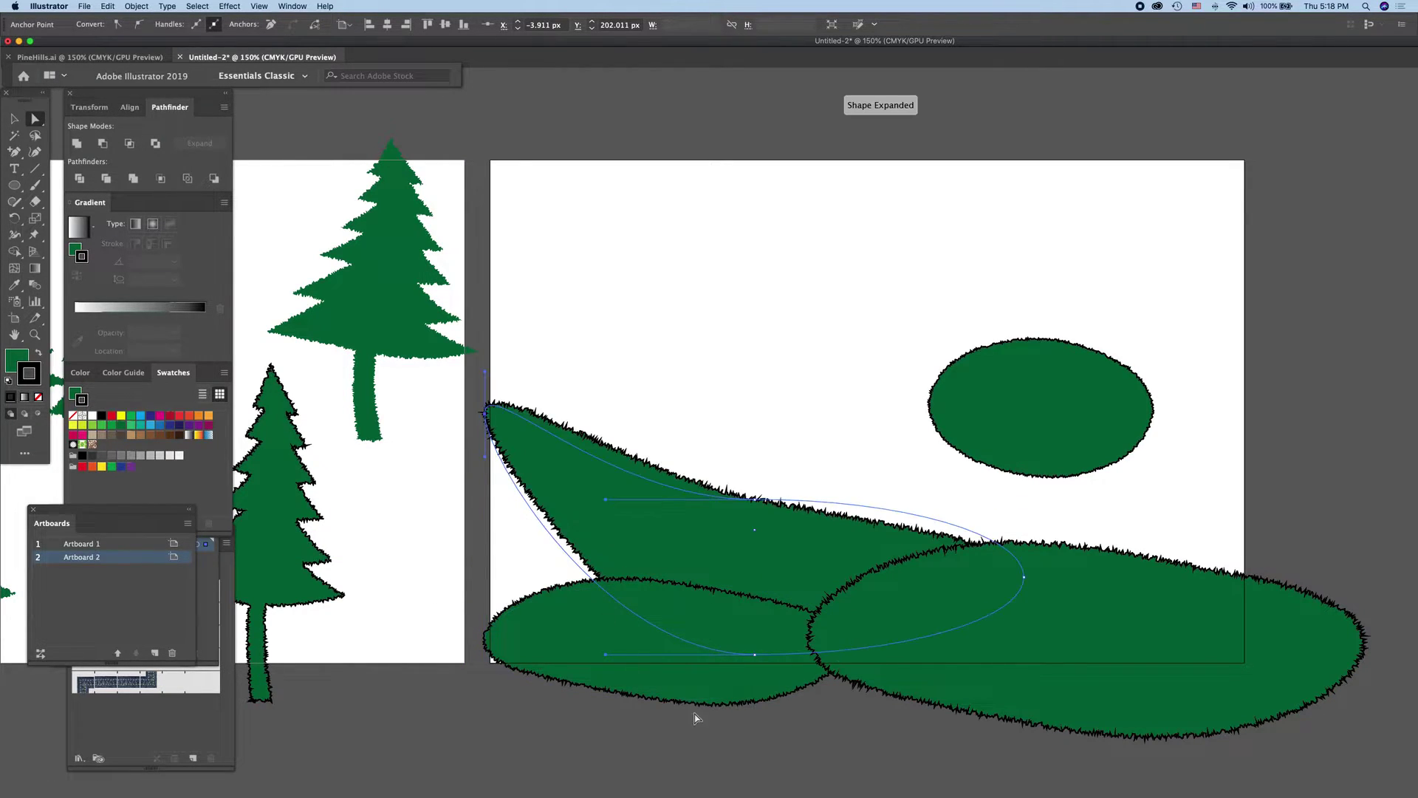
drag(755, 654, 554, 754)
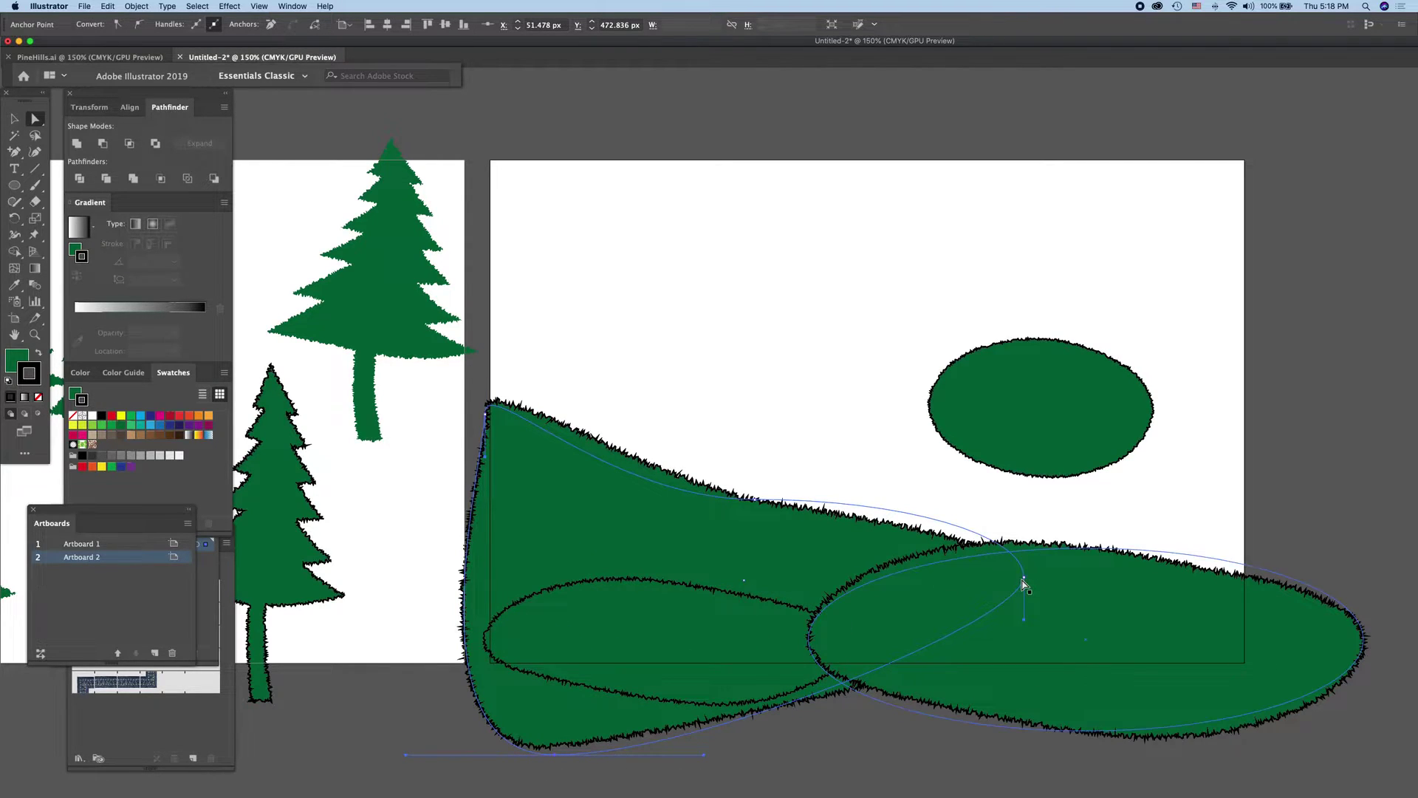
mouse_move(1024, 579)
mouse_down()
mouse_move(1066, 653)
mouse_move(1113, 687)
mouse_up()
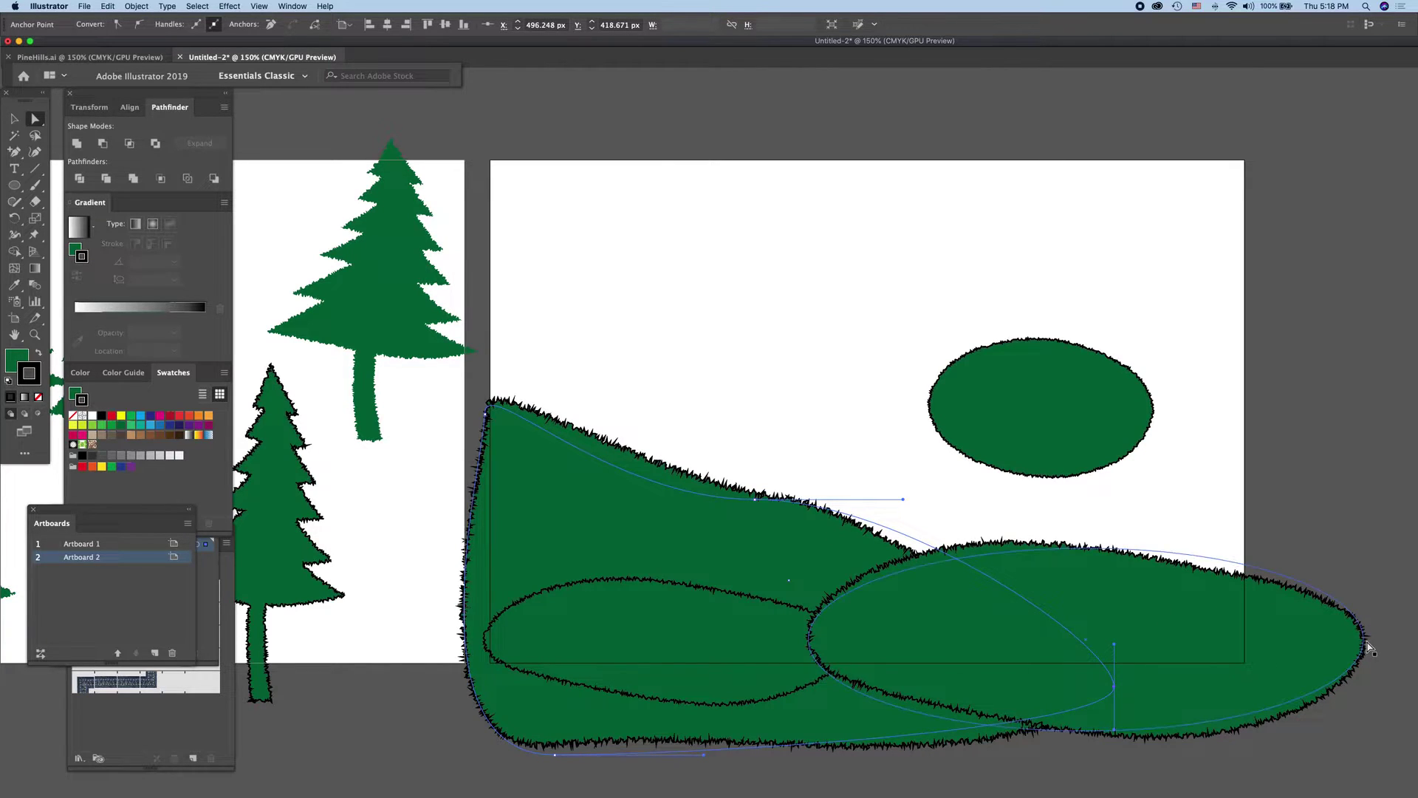
Step: Move the small hill up onto the middle of the slope
drag(641, 585, 865, 429)
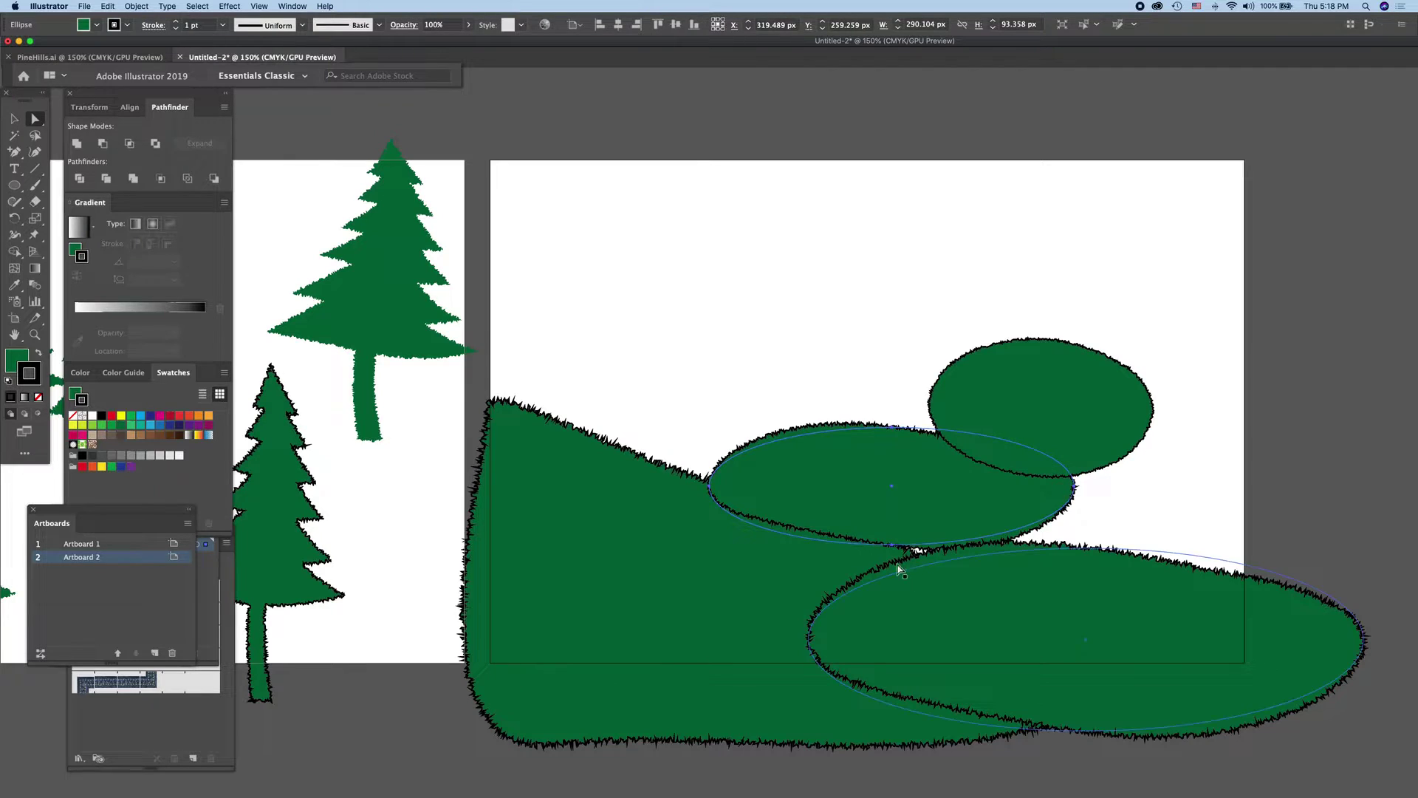
mouse_move(893, 560)
mouse_down()
mouse_move(925, 634)
mouse_move(917, 621)
mouse_up()
mouse_move(923, 505)
mouse_down()
mouse_move(888, 458)
mouse_move(883, 494)
mouse_up()
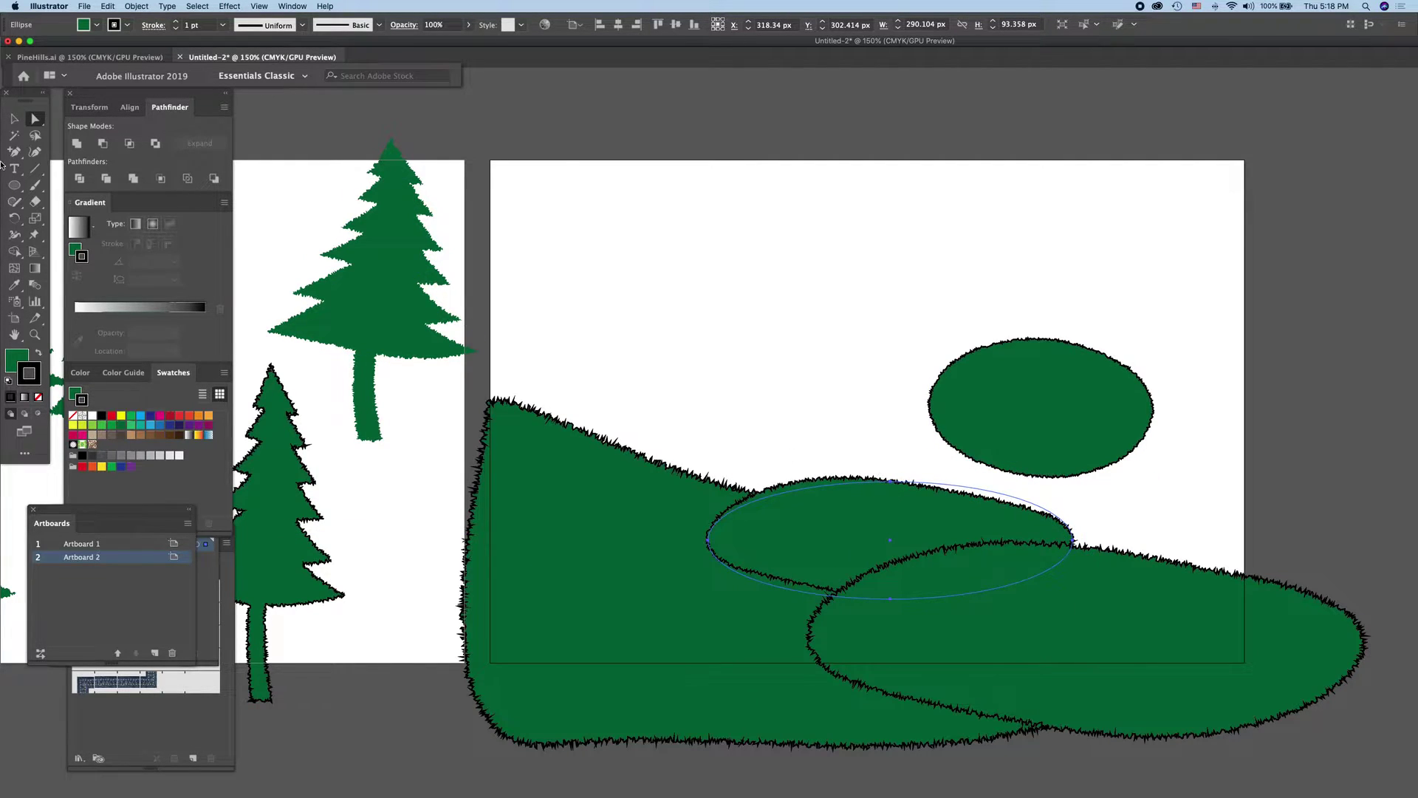
Step: Broaden and flatten the middle hill's top, adding an anchor point to raise it
click(869, 444)
key(shift+b)
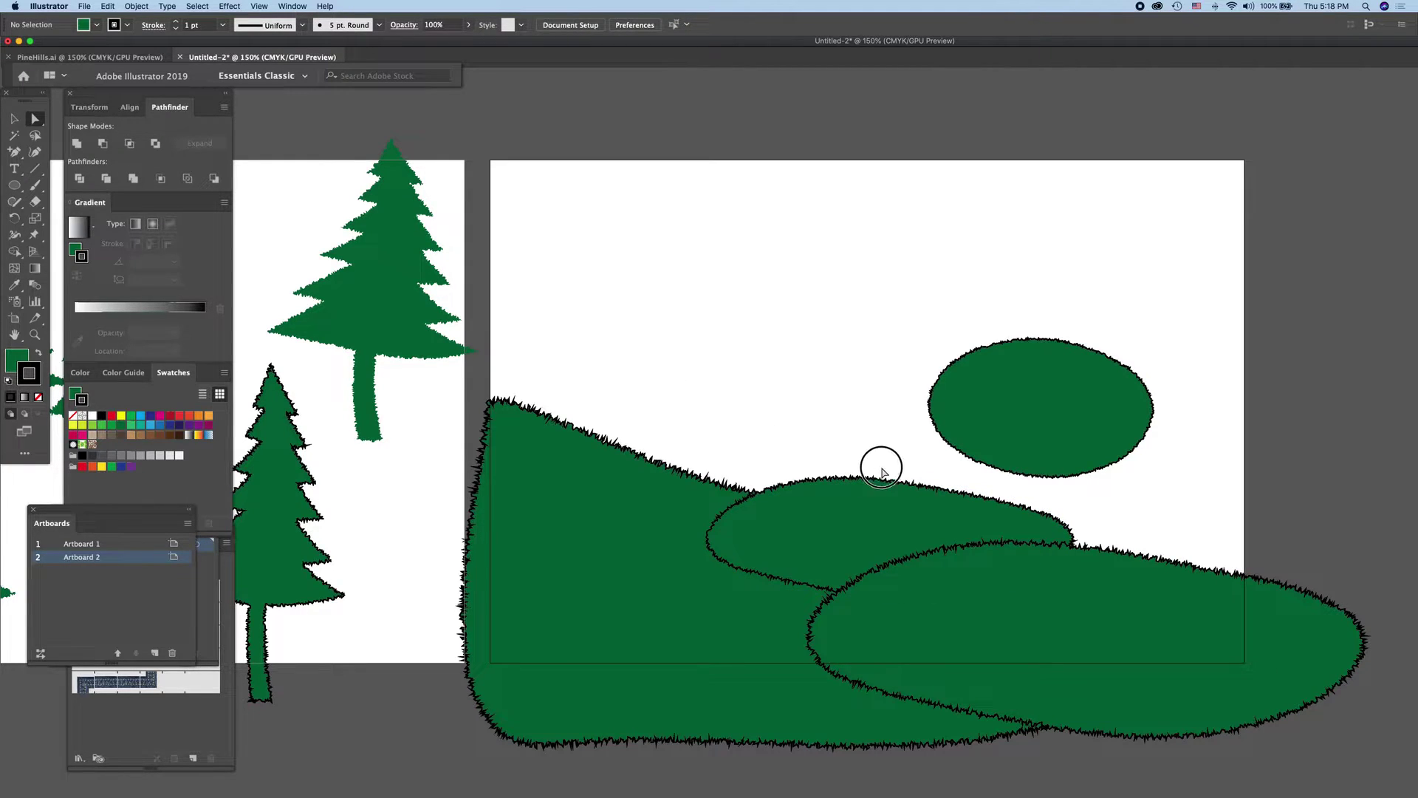
mouse_move(892, 478)
mouse_down()
mouse_move(904, 462)
mouse_move(968, 480)
mouse_up()
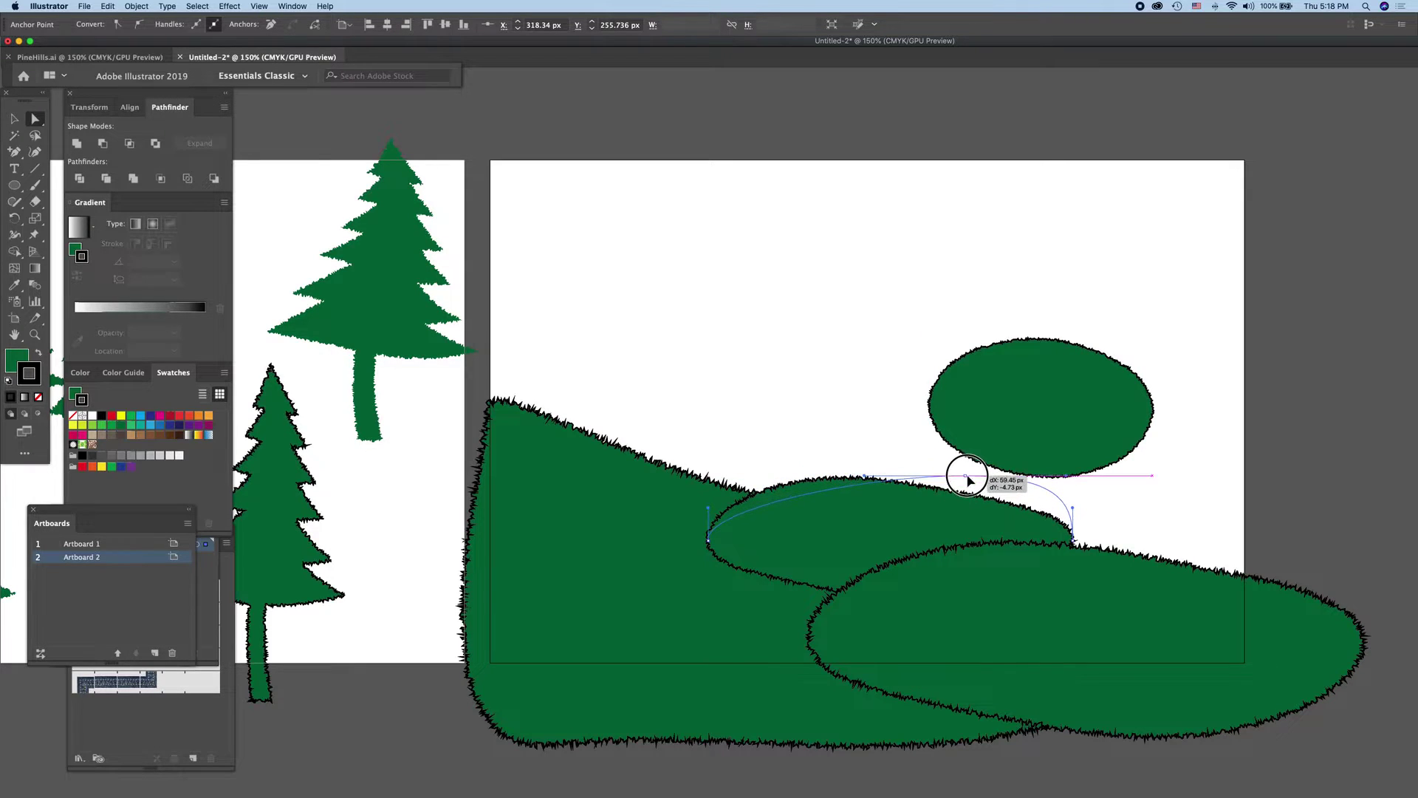
drag(968, 480, 1009, 480)
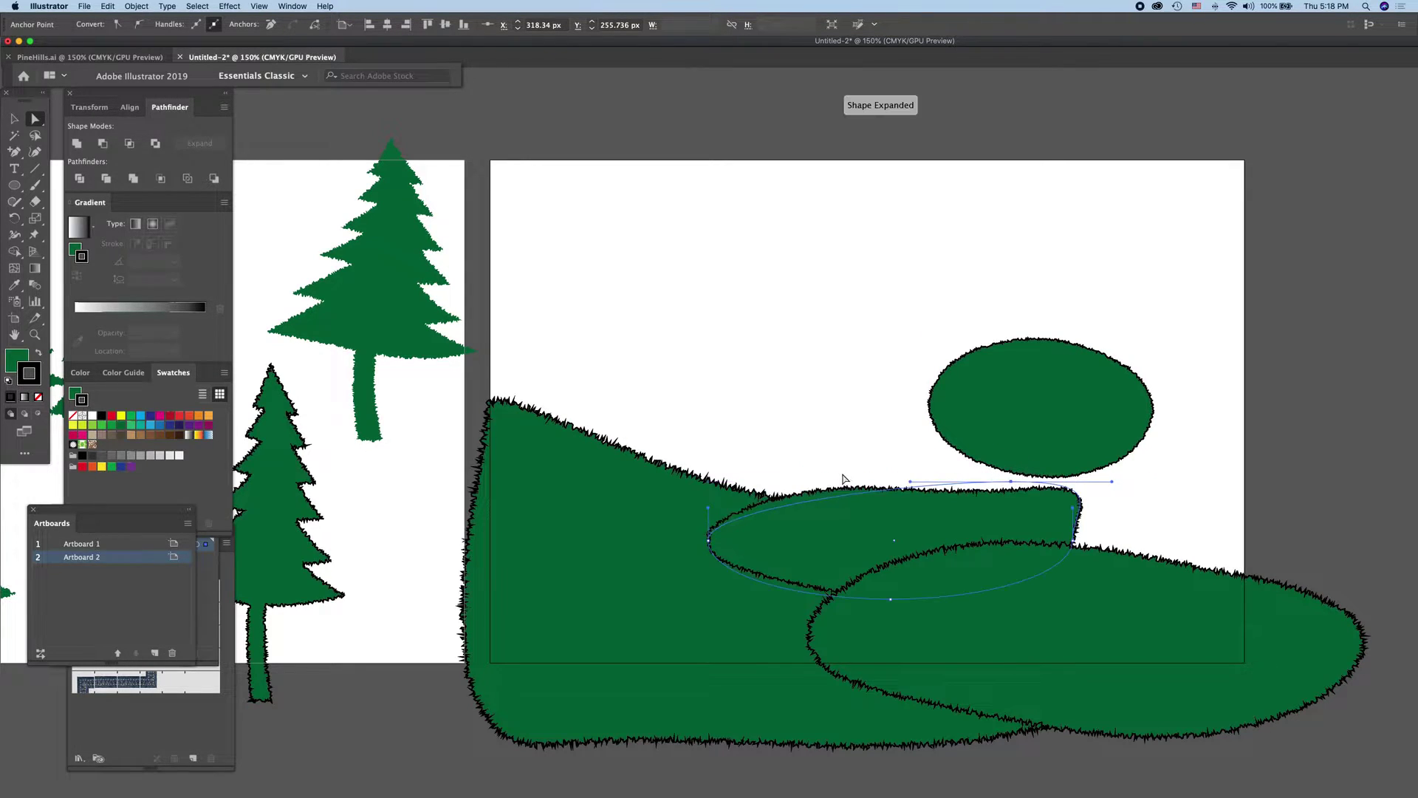
click(35, 152)
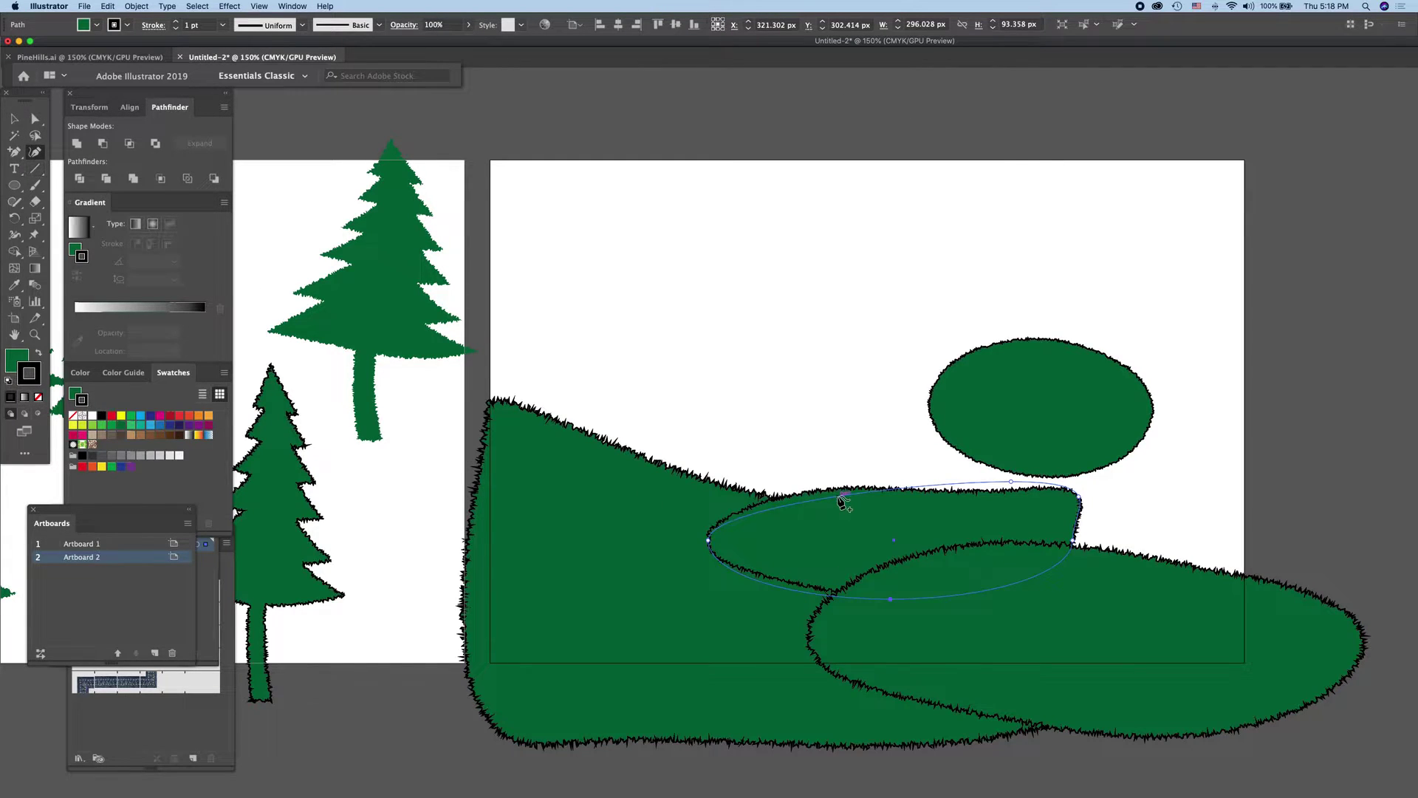
drag(842, 493, 798, 484)
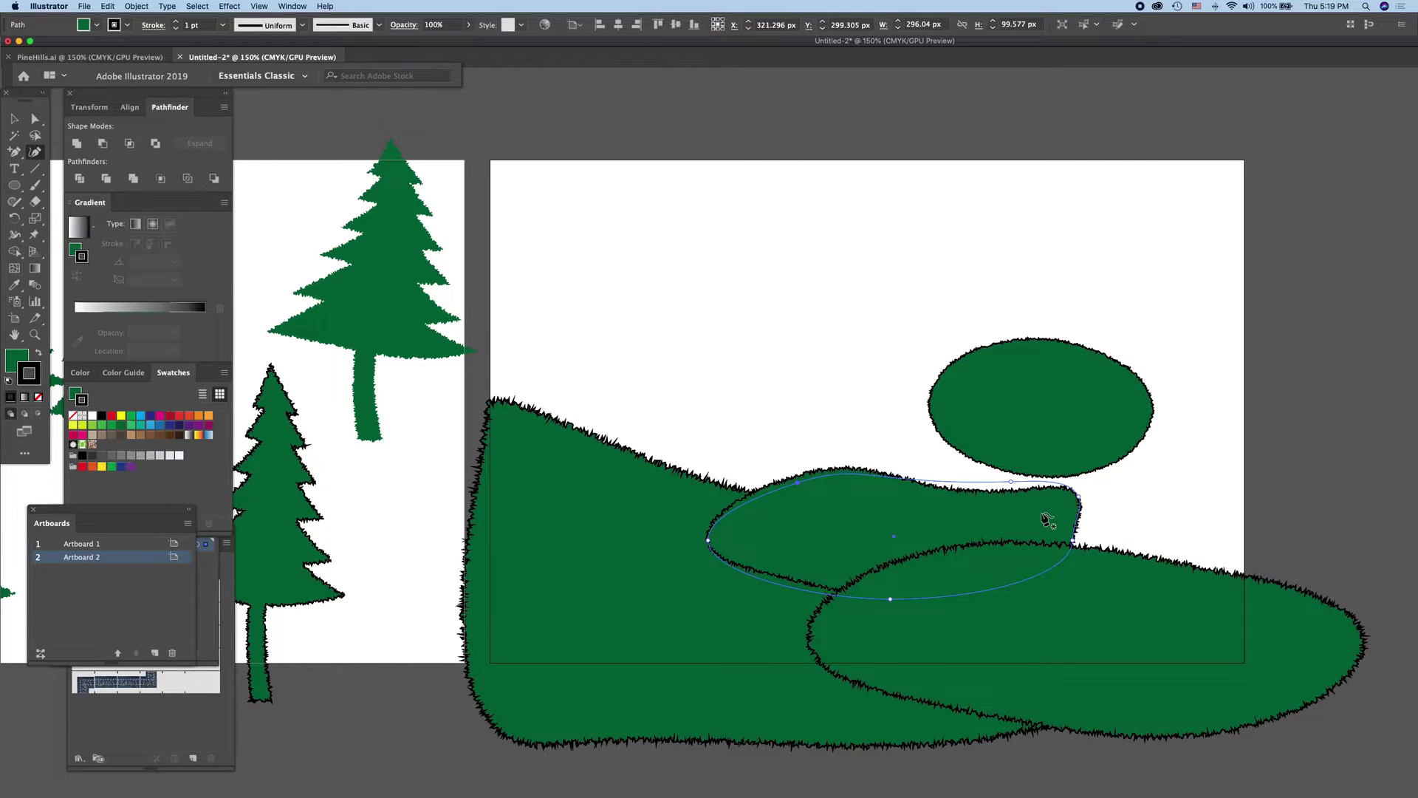
drag(1073, 545, 1129, 560)
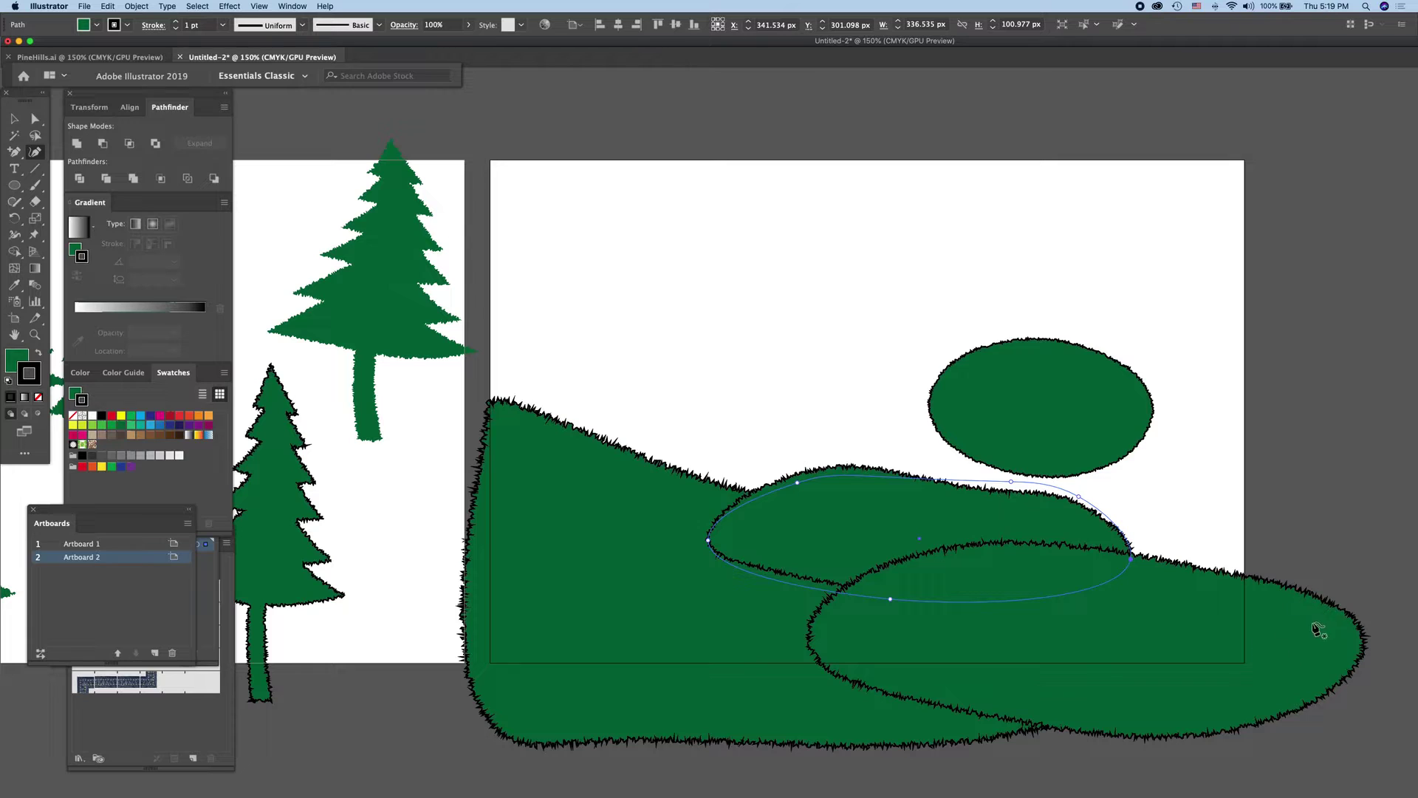
Step: Pull the front hill's right end up and inward, undoing a stray point
click(1291, 586)
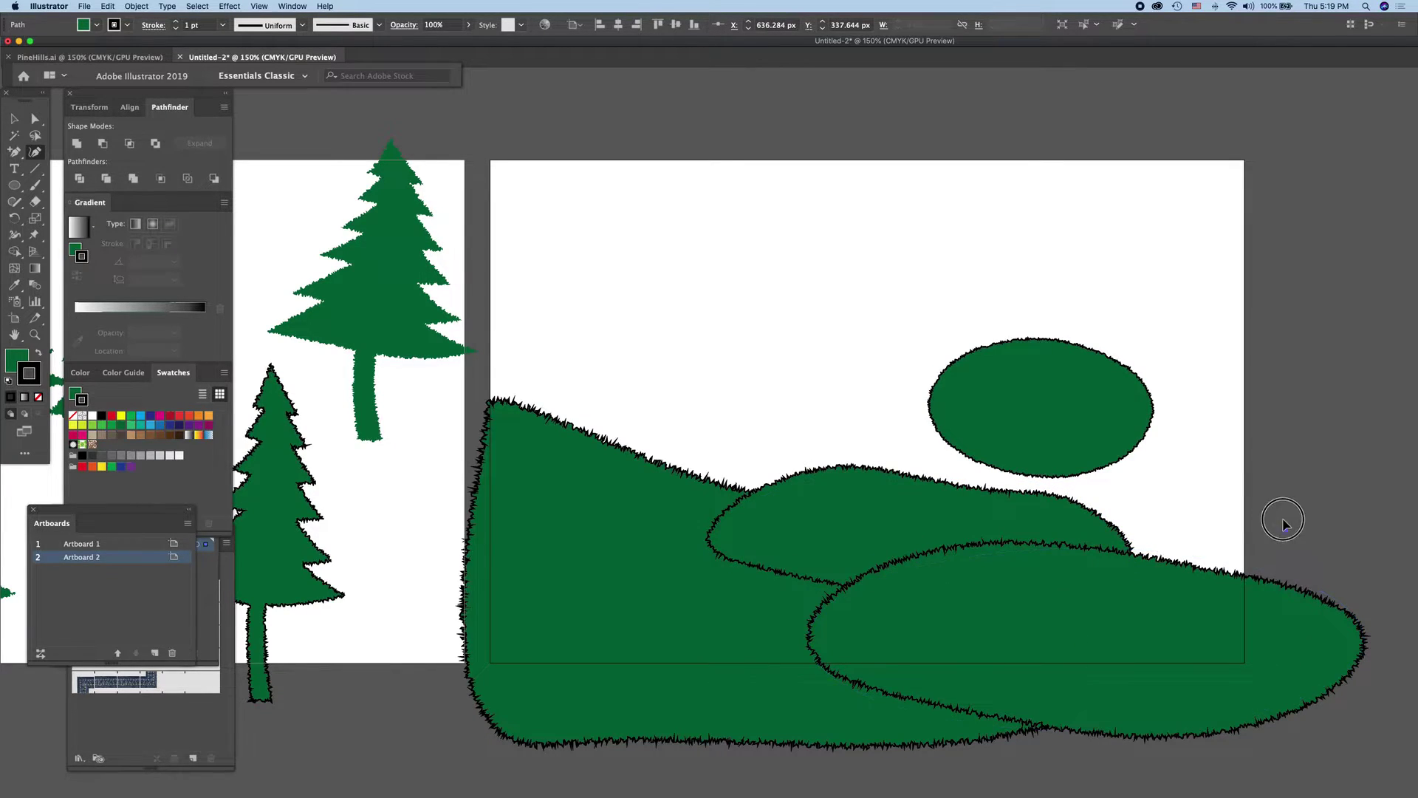
click(1222, 502)
key(super+z)
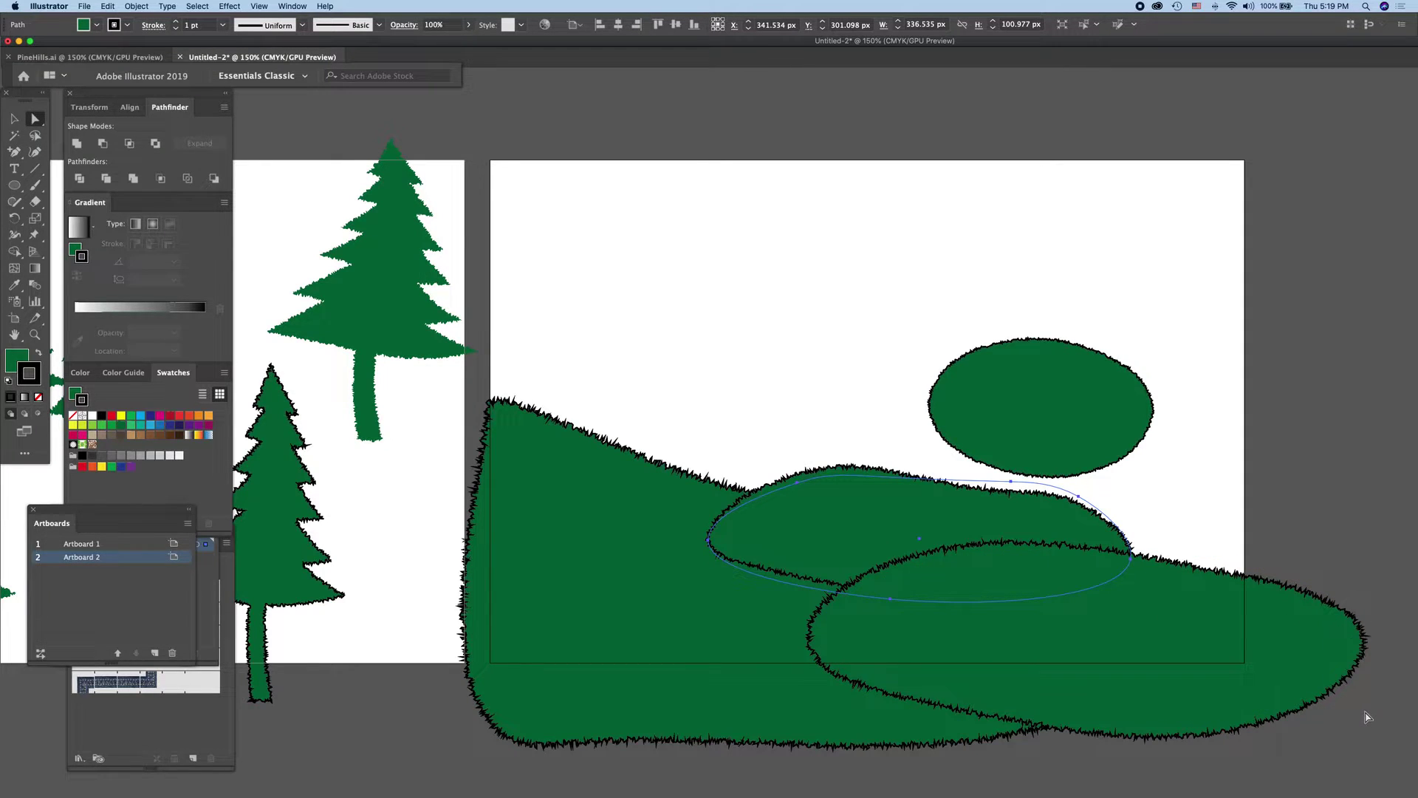
drag(1364, 640, 1355, 576)
mouse_move(1088, 550)
mouse_down()
mouse_move(1083, 573)
mouse_move(1083, 548)
mouse_up()
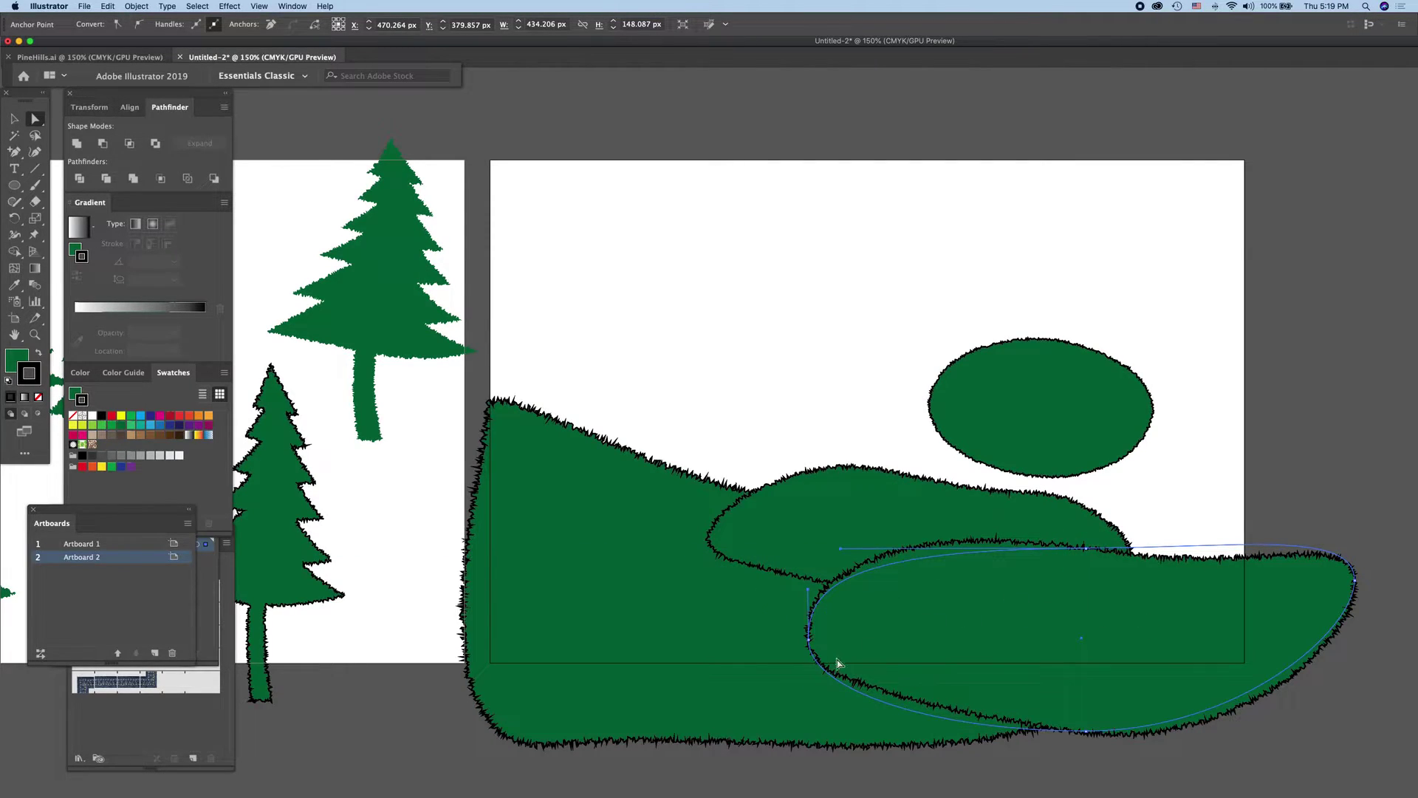
Step: Sweep the front hill's ends into a curve and raise the middle hill's top
drag(810, 646, 776, 701)
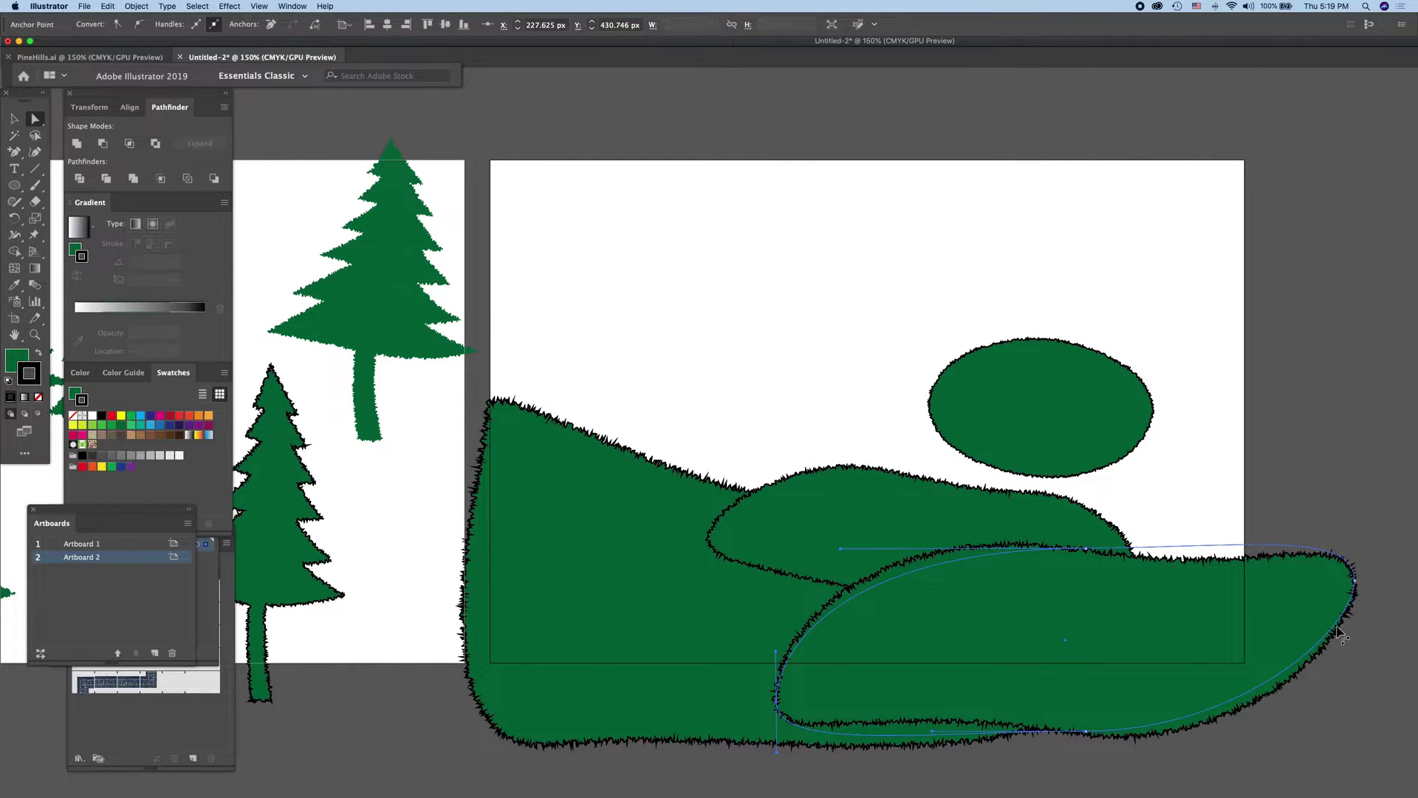
drag(1339, 632, 1356, 676)
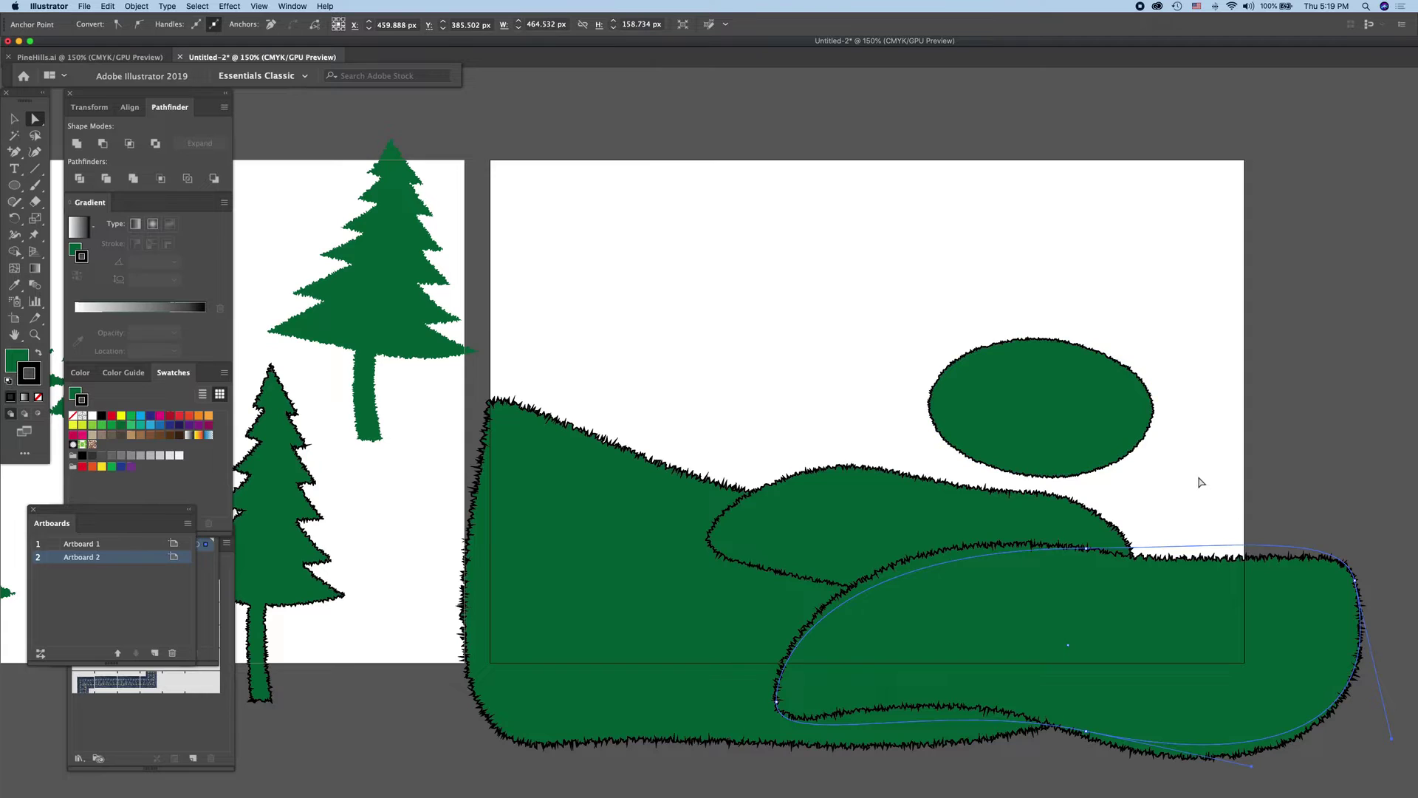
drag(1087, 544, 1087, 509)
drag(1352, 591, 1336, 655)
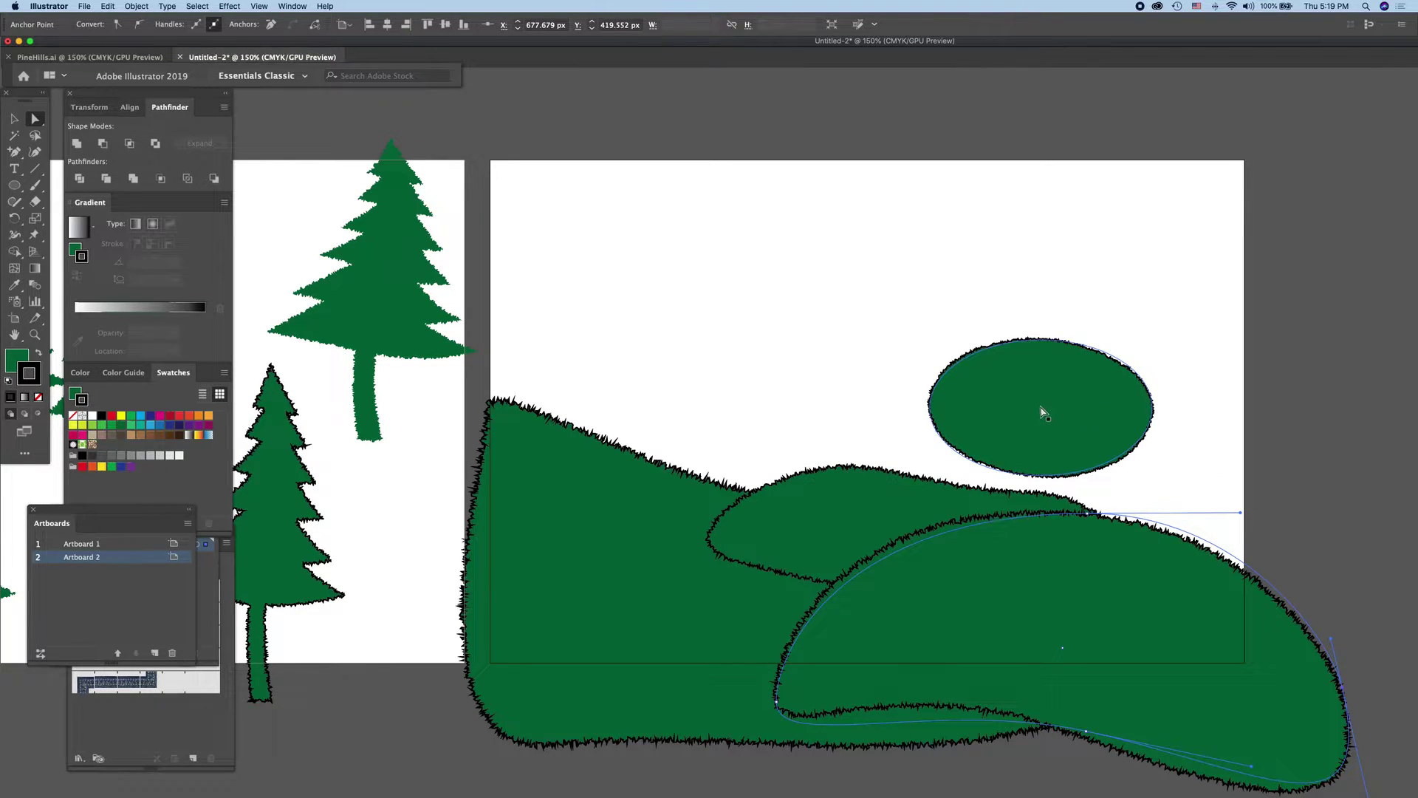
Step: Set the 177 × 108 px round hill onto the ridge's right end
drag(1043, 412, 1202, 515)
drag(1205, 435, 1208, 419)
drag(1100, 484, 1047, 495)
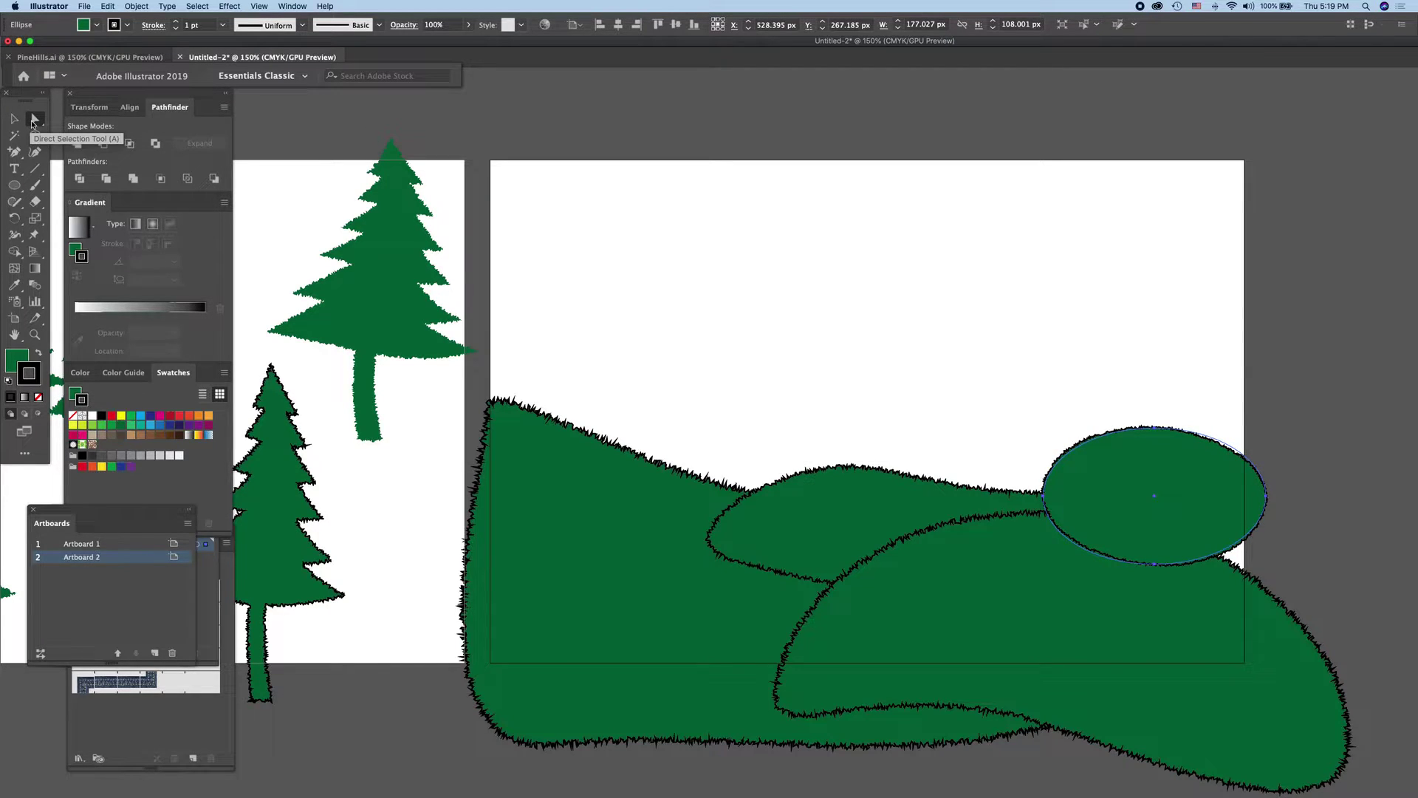
Step: Drag the right oval's anchors and handles into a tall, lopsided peak above the ridge
click(1291, 520)
drag(1268, 501, 1316, 495)
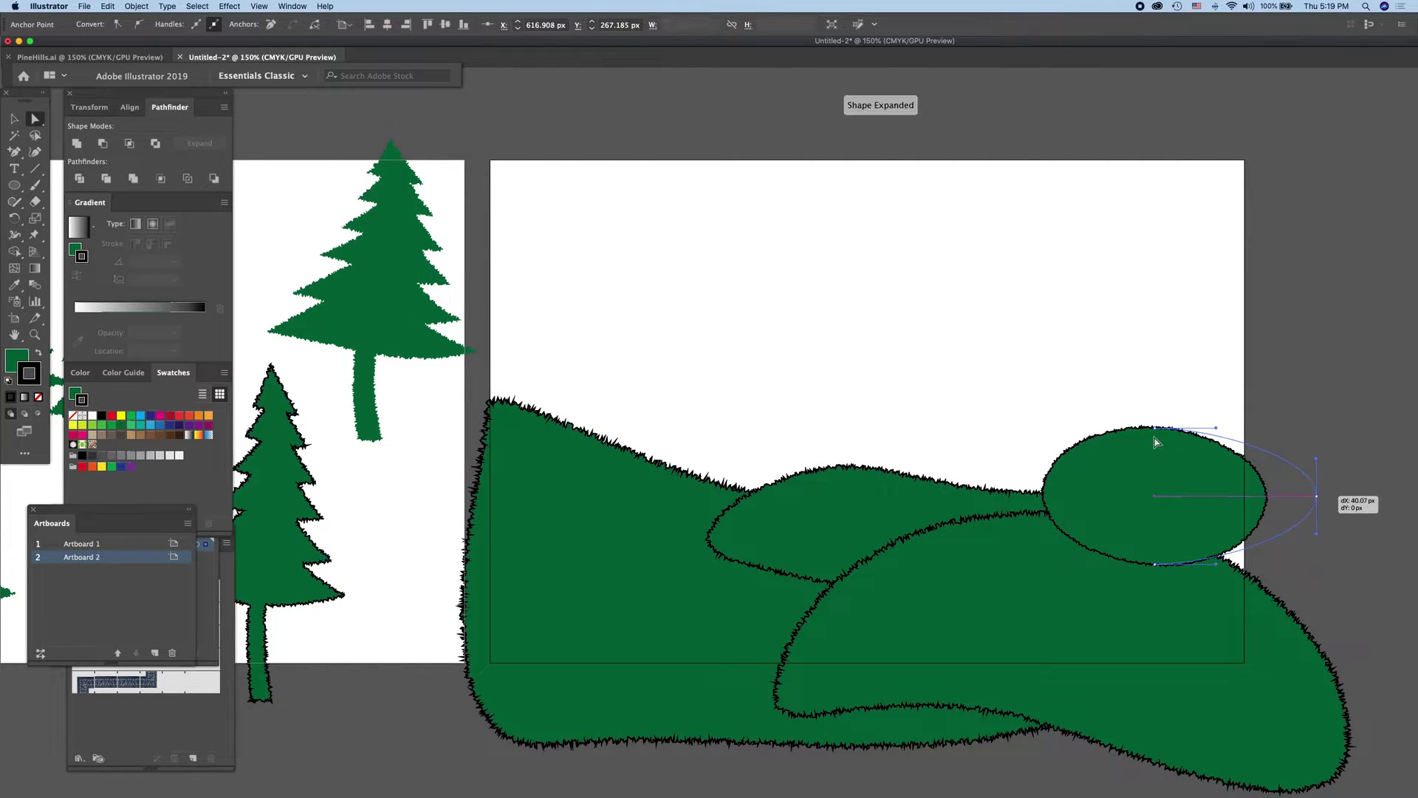
drag(1159, 434, 1170, 415)
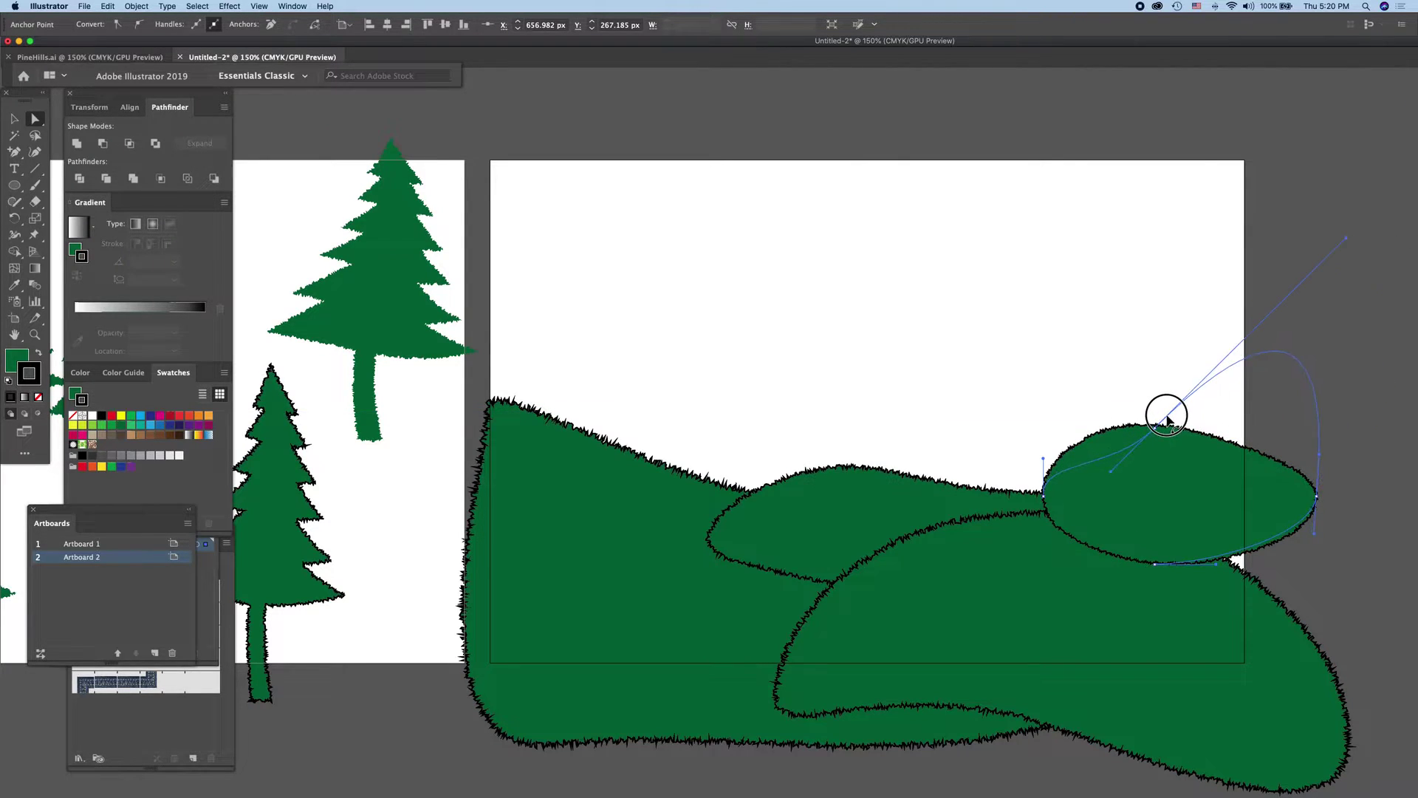
mouse_move(1170, 415)
mouse_down()
mouse_move(1190, 411)
mouse_move(1157, 428)
mouse_up()
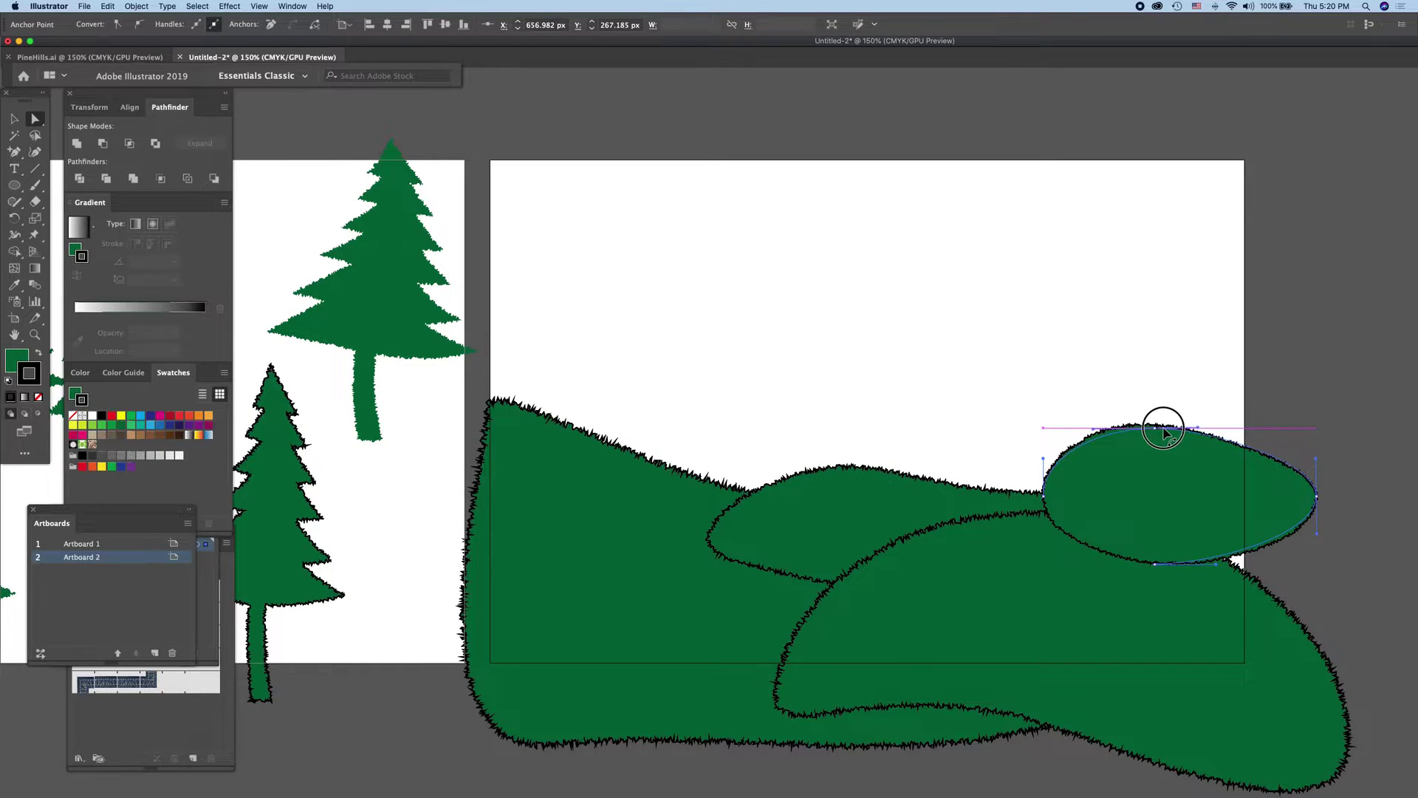
drag(1157, 428, 1161, 426)
drag(1045, 503, 1024, 517)
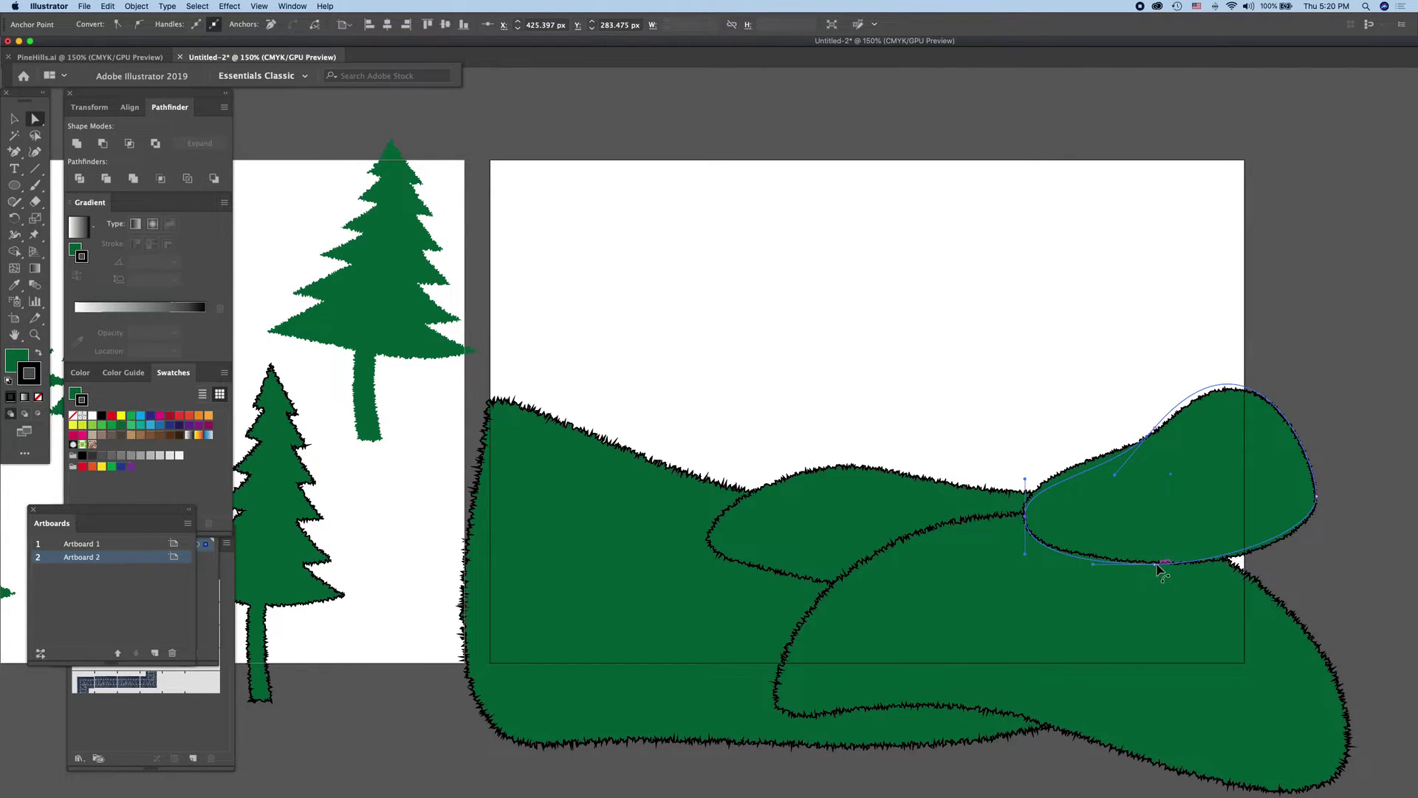
drag(1158, 563, 1216, 613)
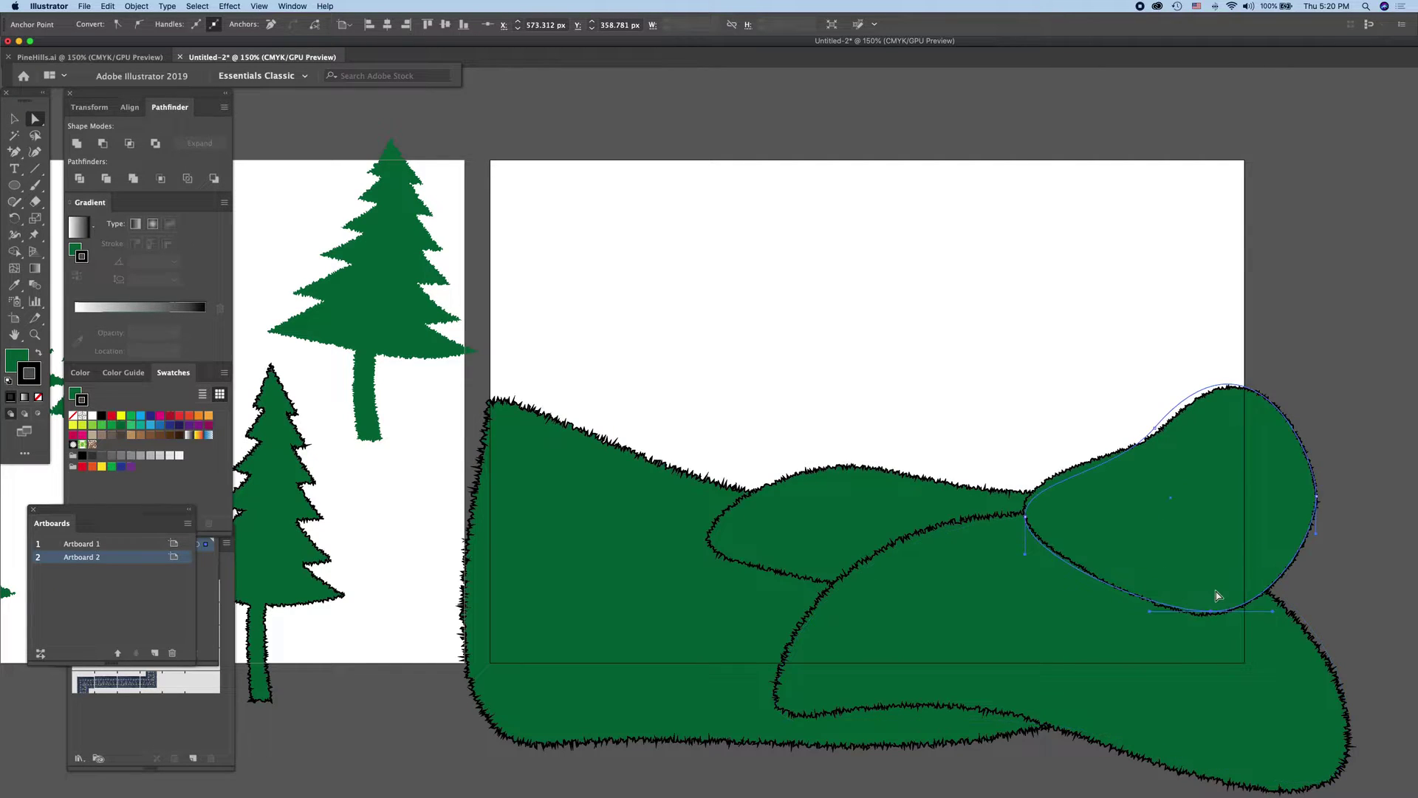
click(1378, 545)
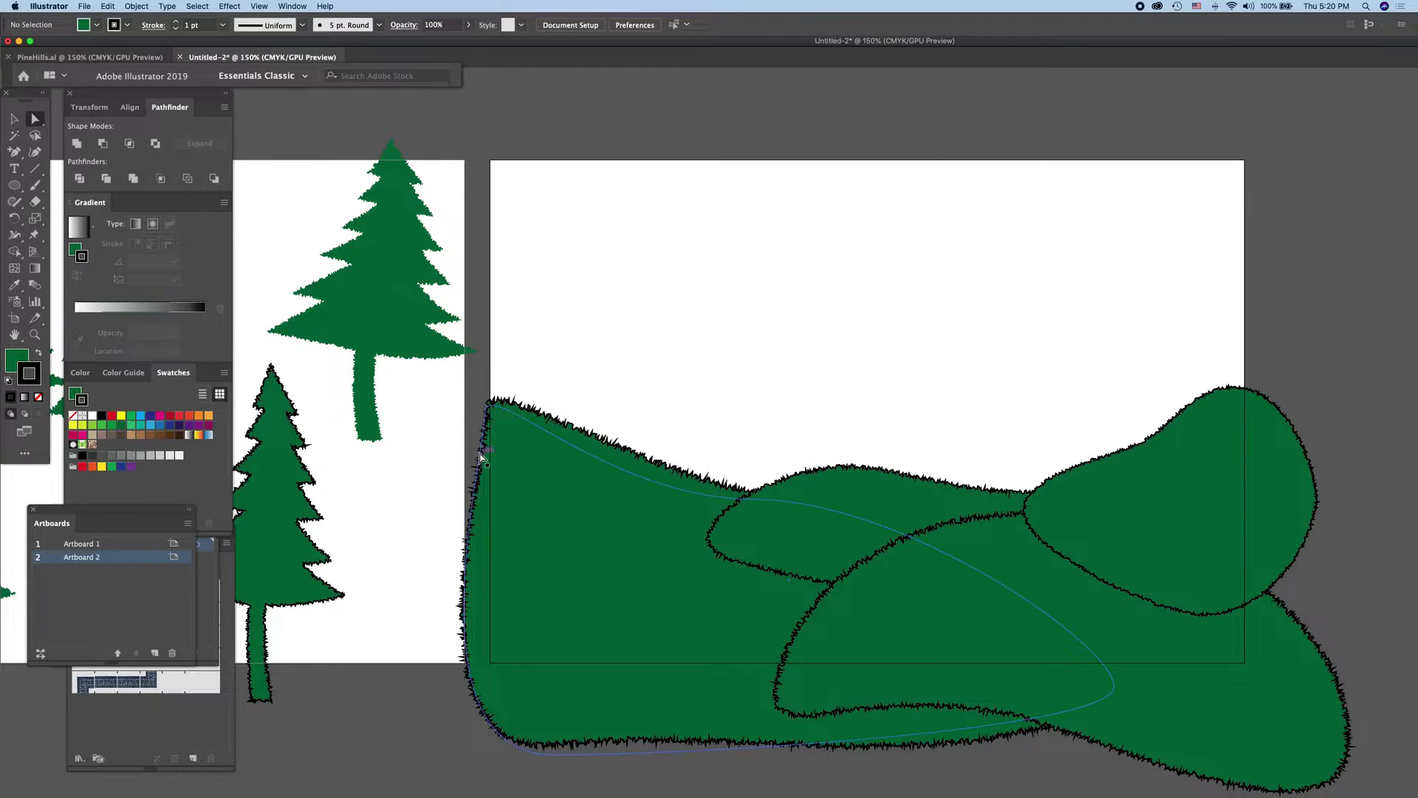
Step: Extend the back hill's left edge outward and draw a long thin rectangle band above the hills
drag(481, 463, 467, 455)
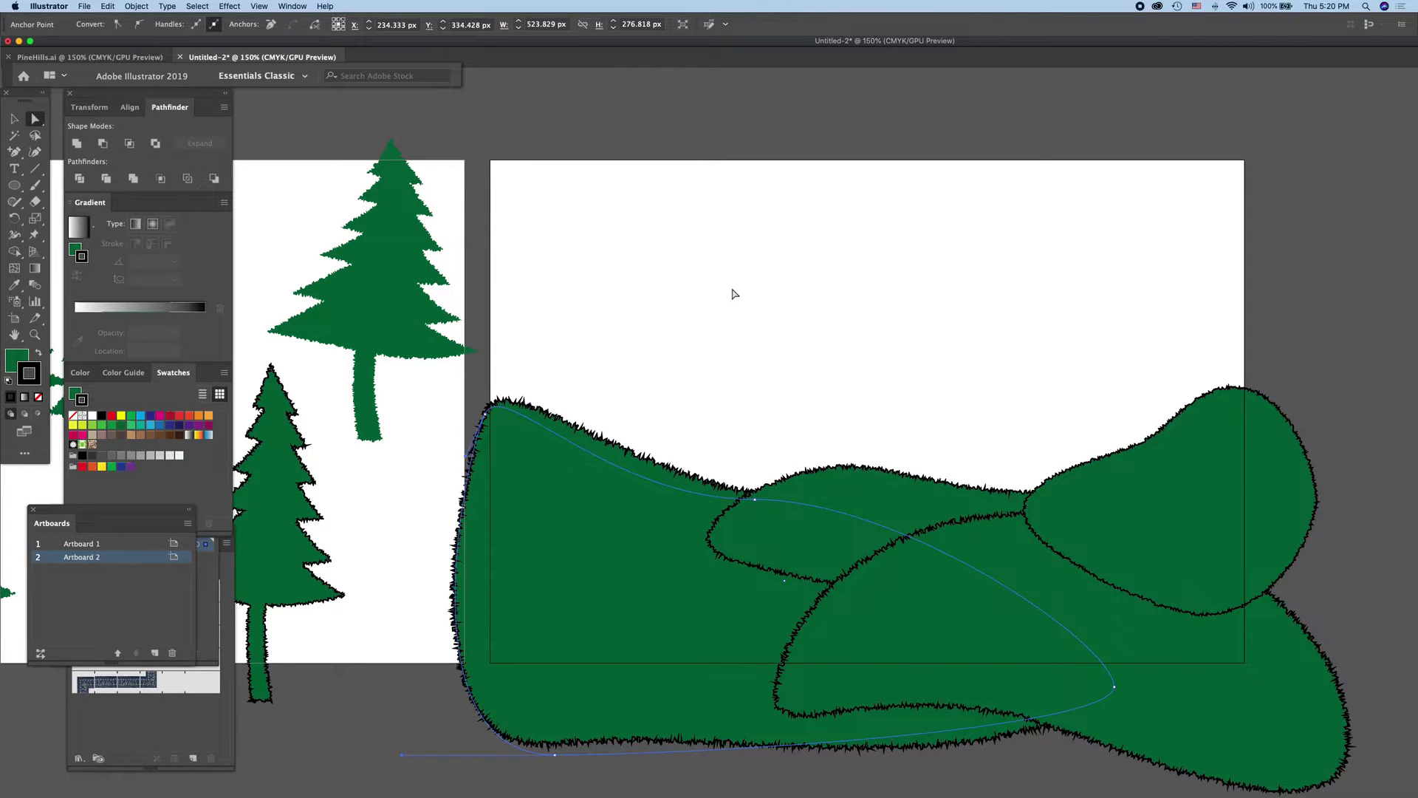
scroll(698, 388, right, 2)
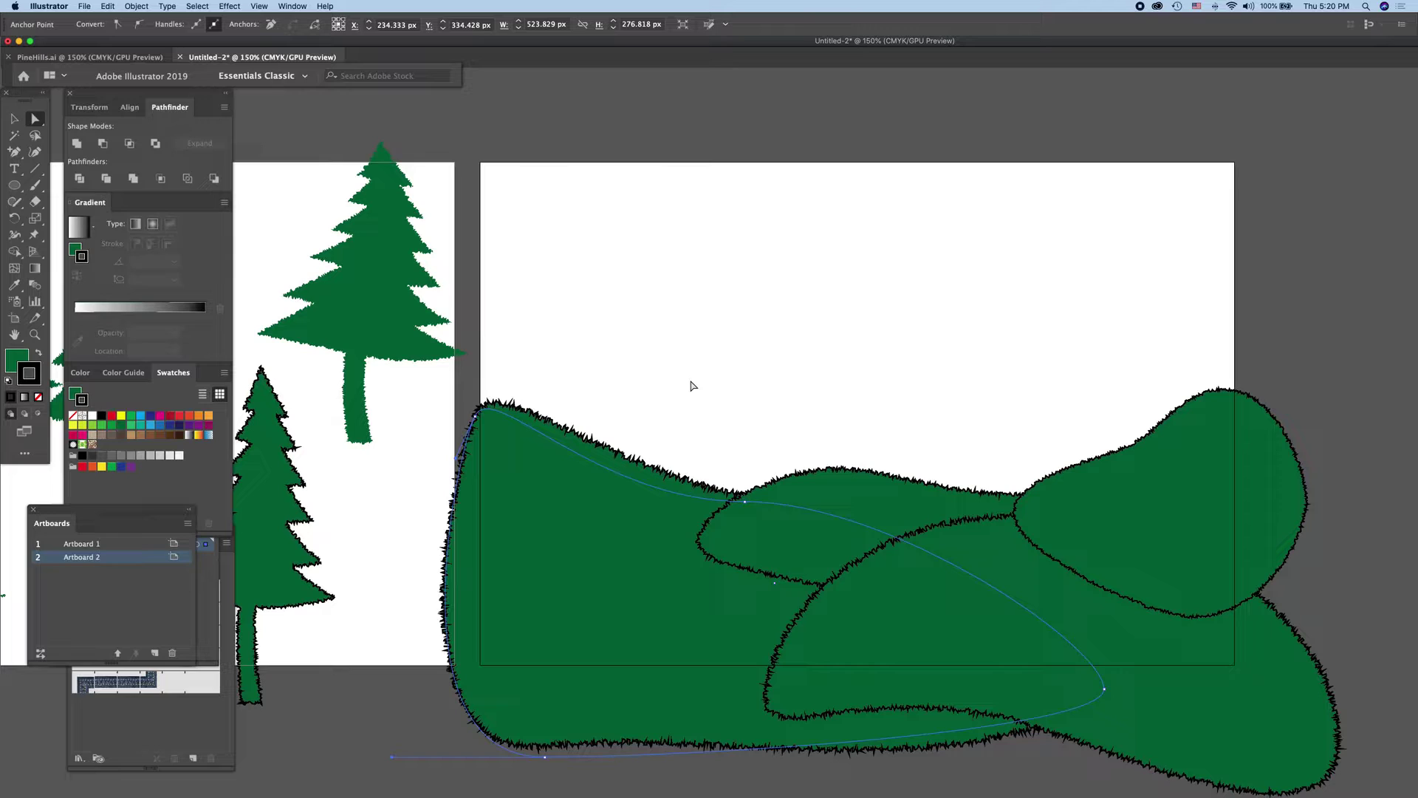
click(14, 185)
drag(14, 184, 74, 182)
drag(555, 287, 1043, 242)
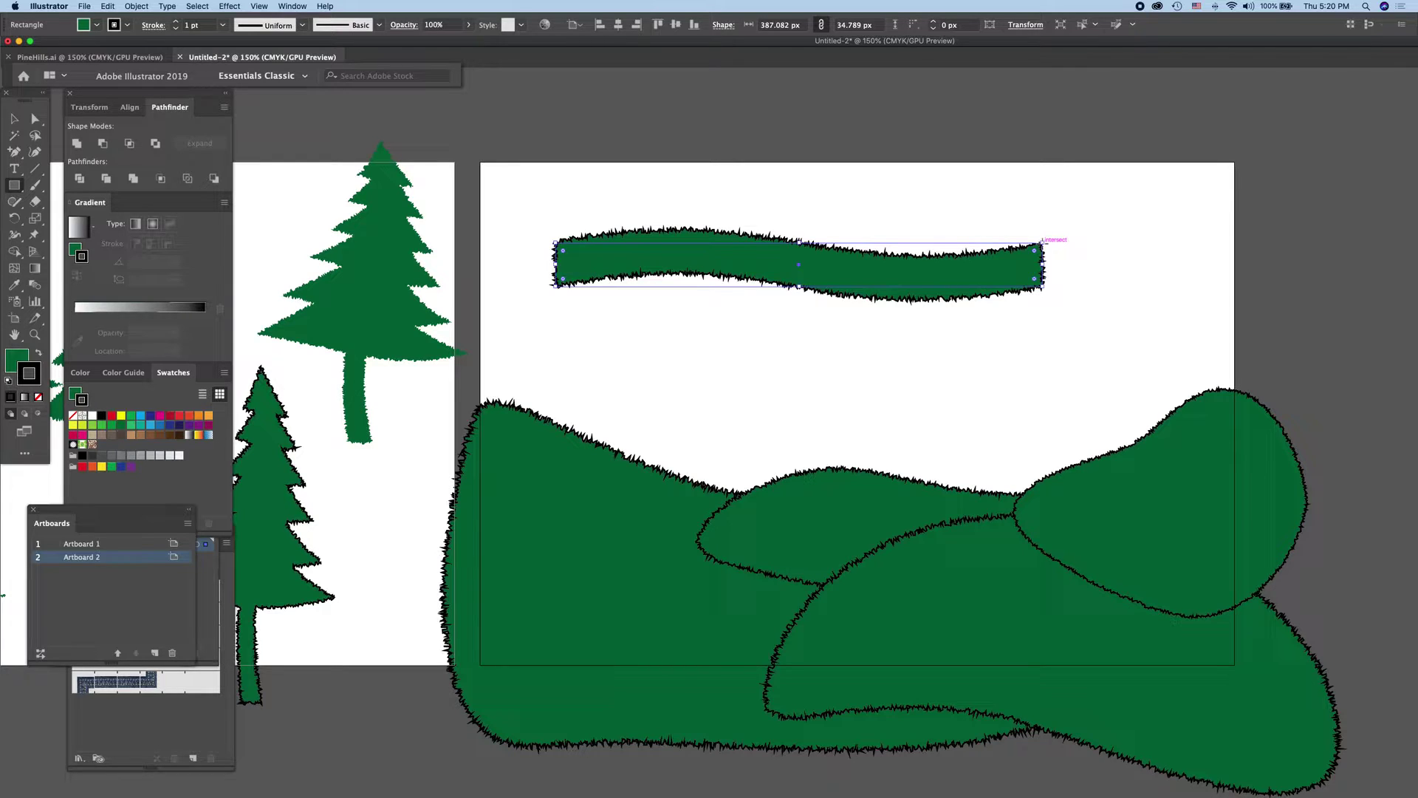
Step: Cancel the Rectangle dialog and select the new 387 × 35 px wavy band
click(825, 273)
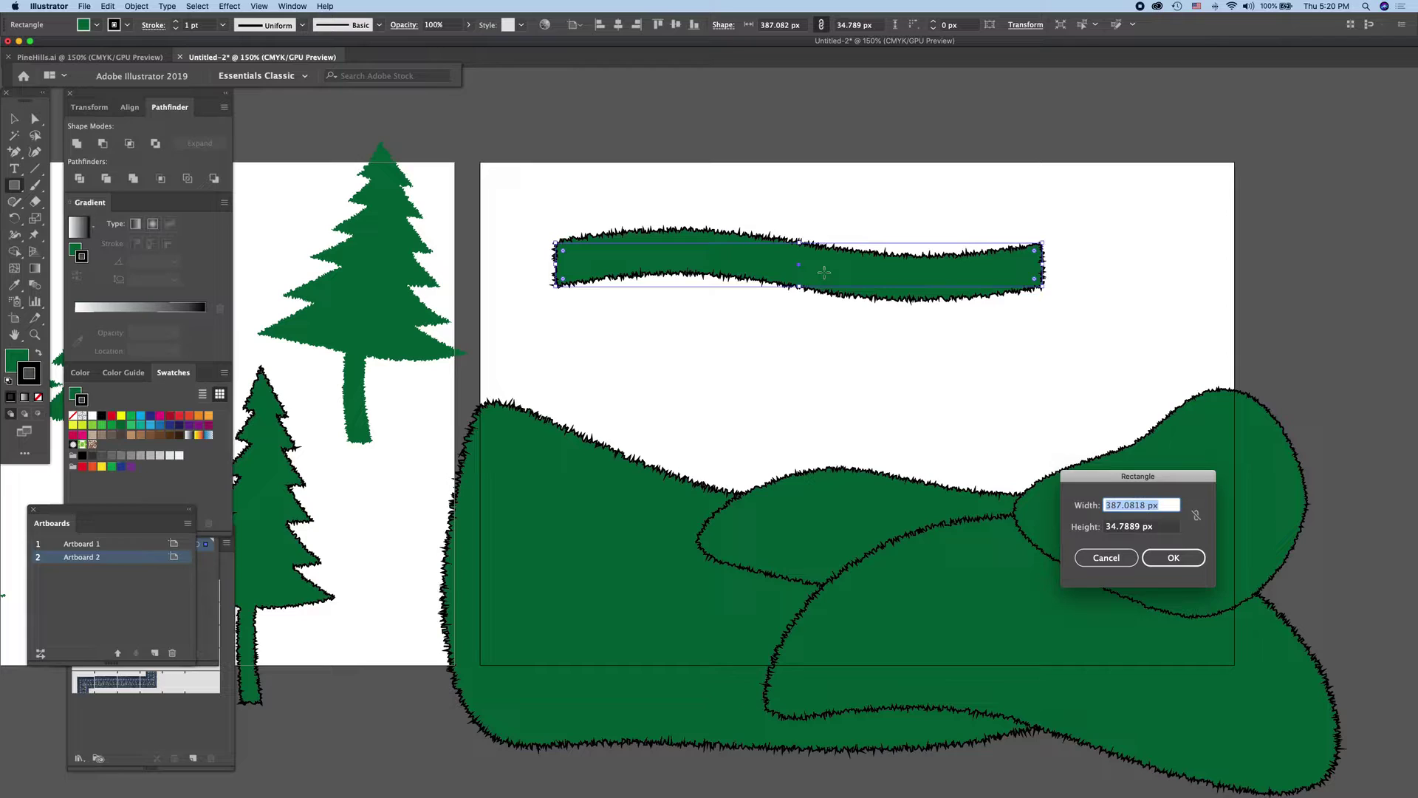
click(1105, 558)
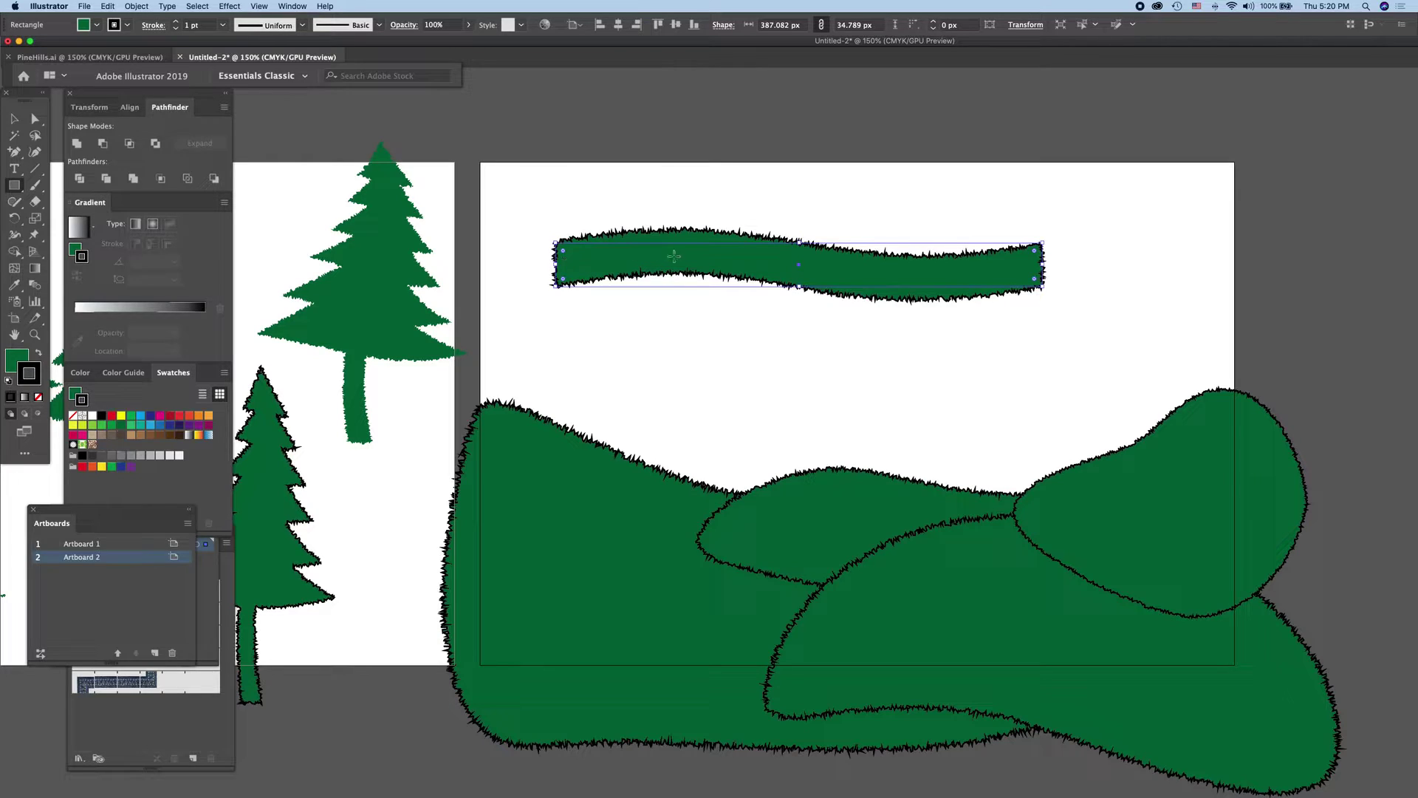
click(800, 265)
click(137, 7)
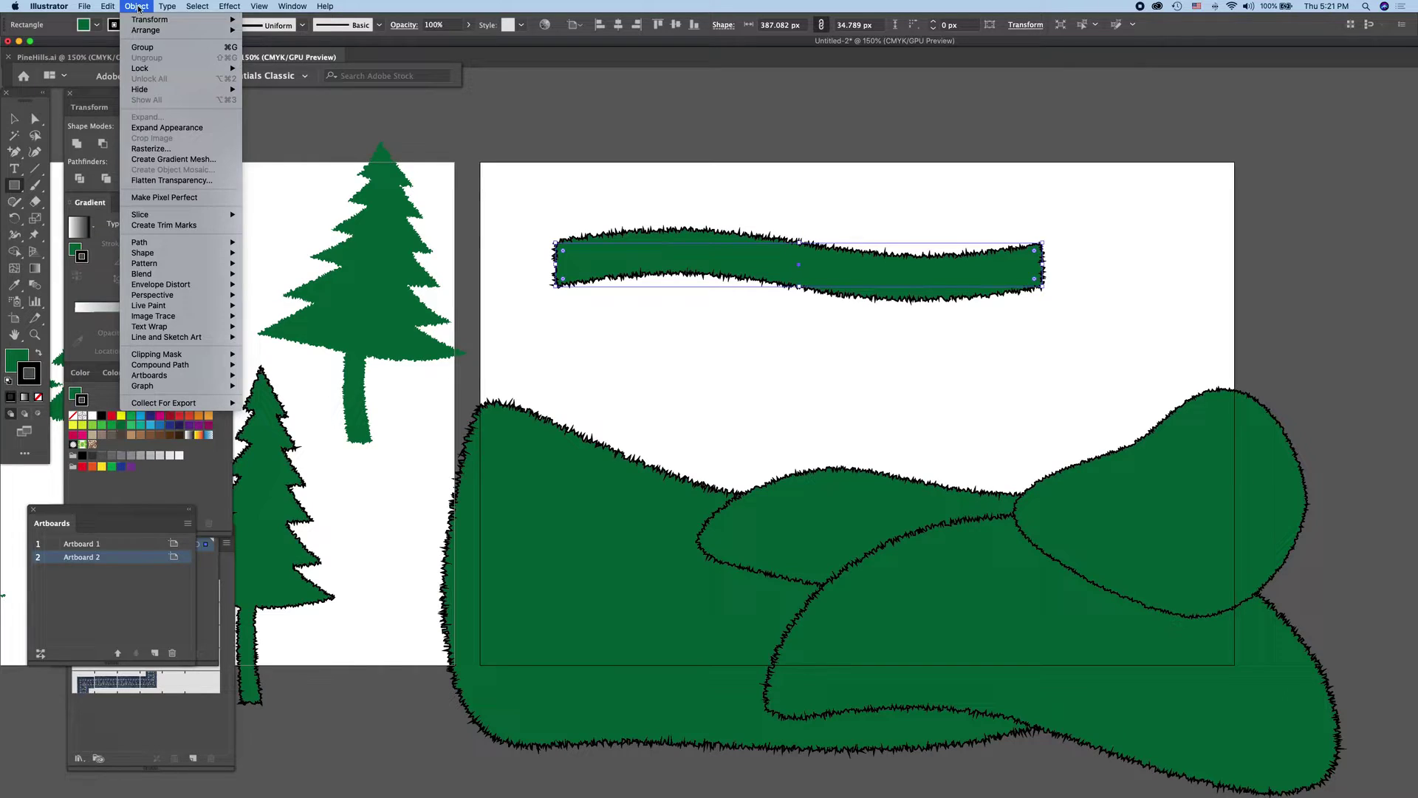
mouse_move(150, 20)
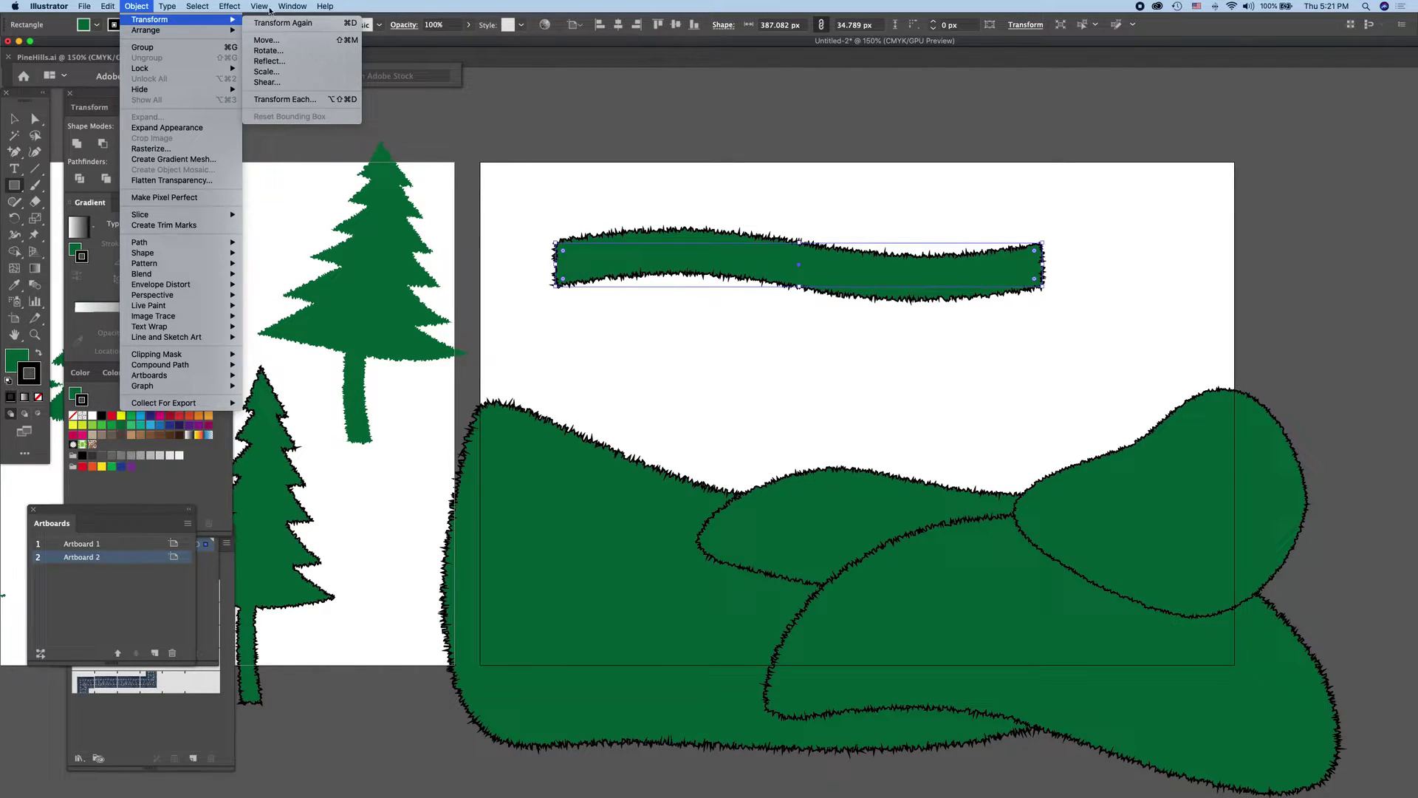
click(233, 7)
click(229, 7)
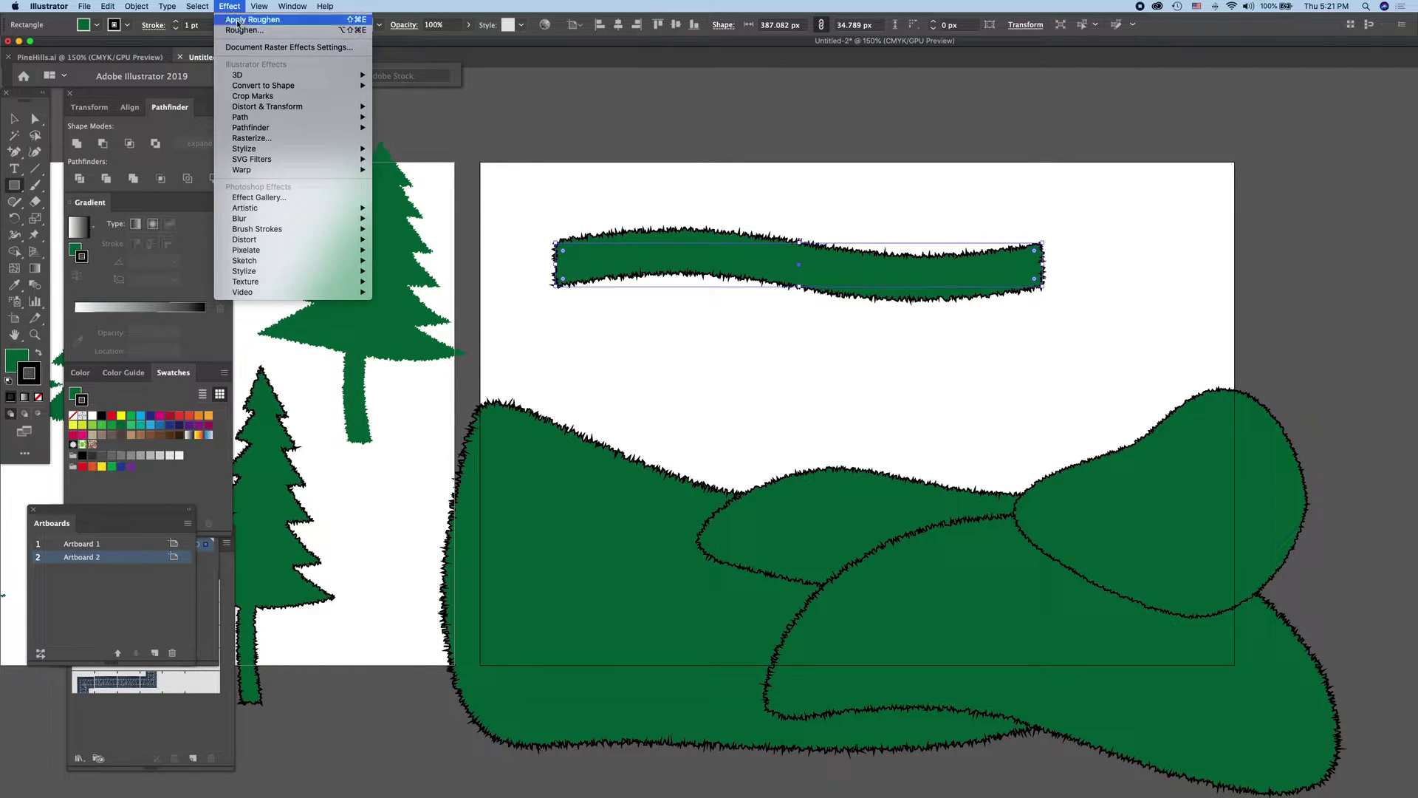
click(245, 30)
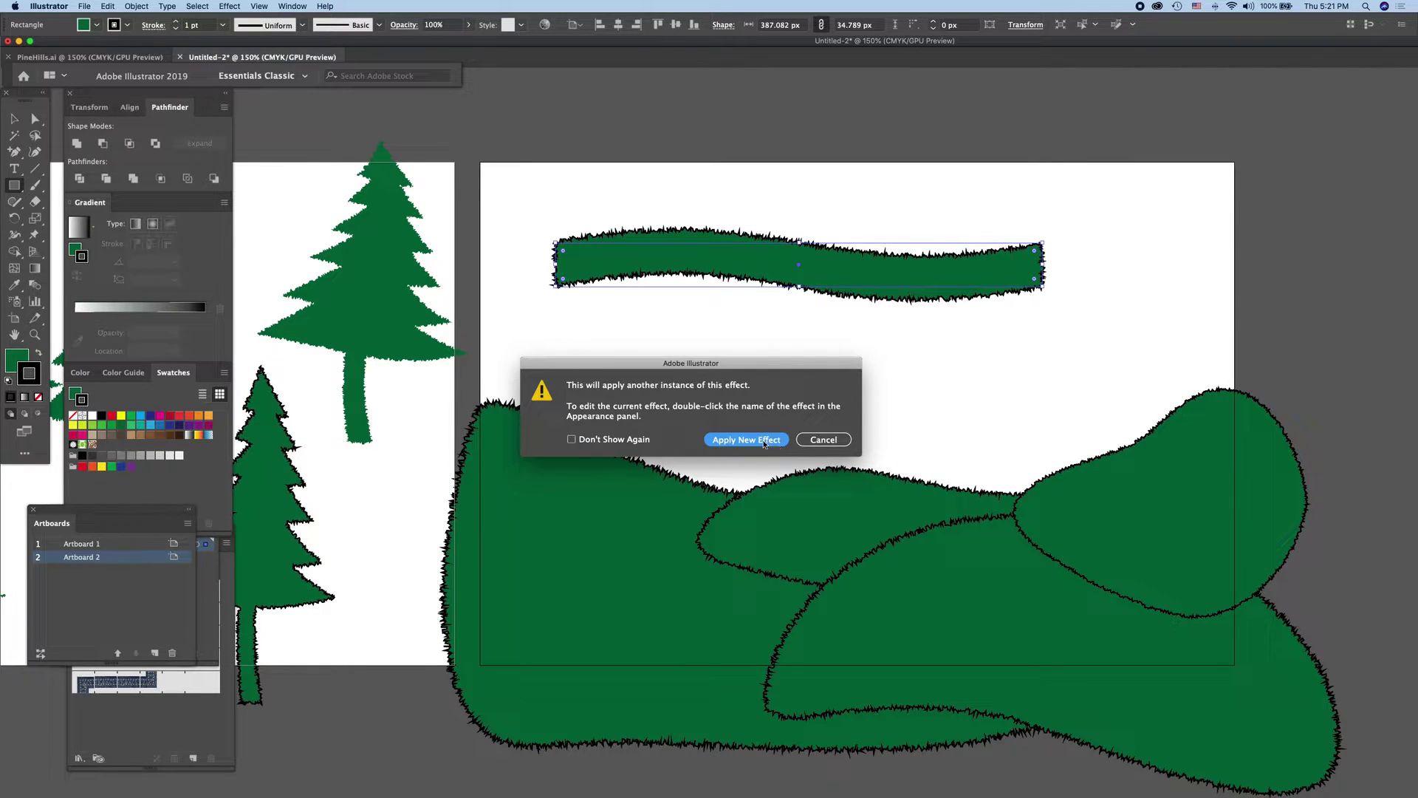
click(824, 439)
click(937, 283)
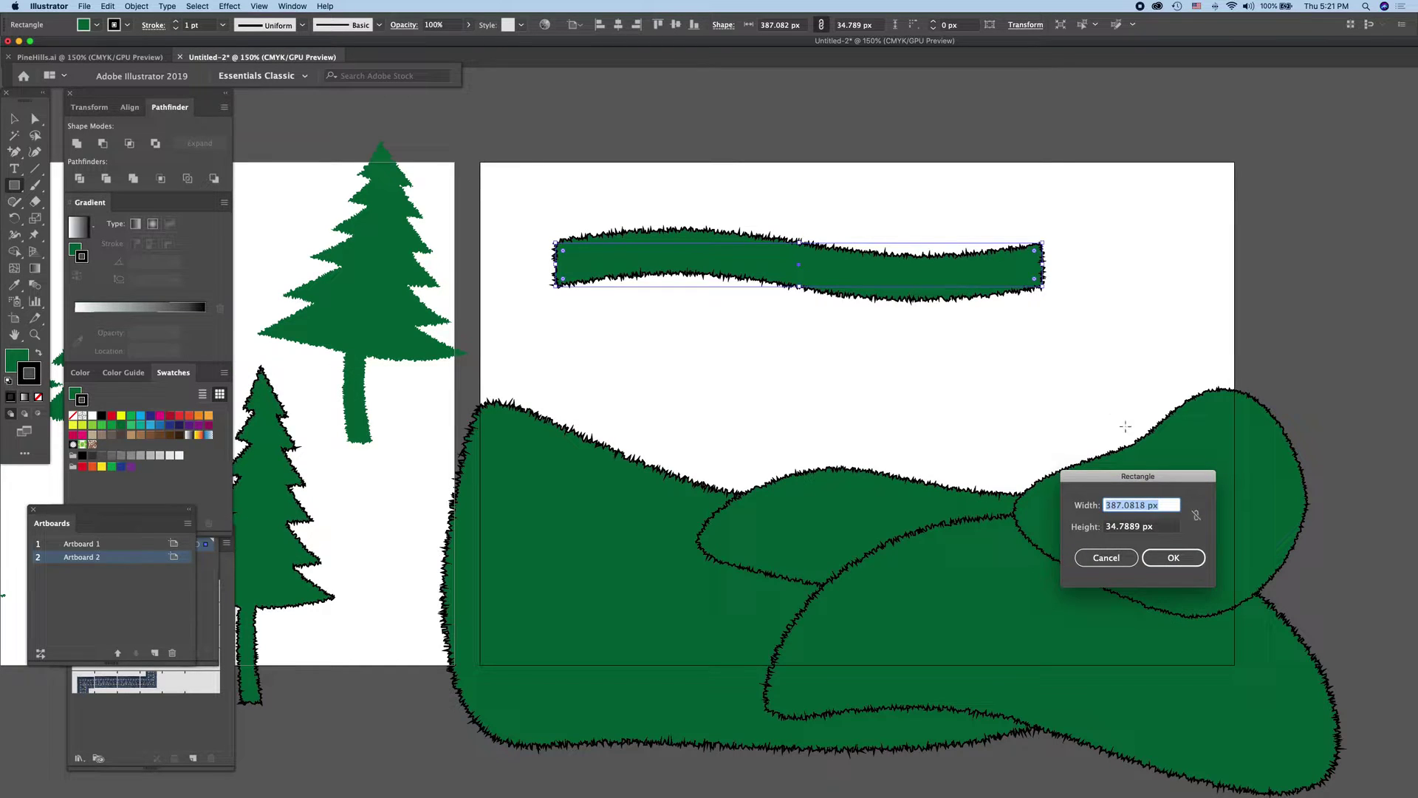
click(1105, 559)
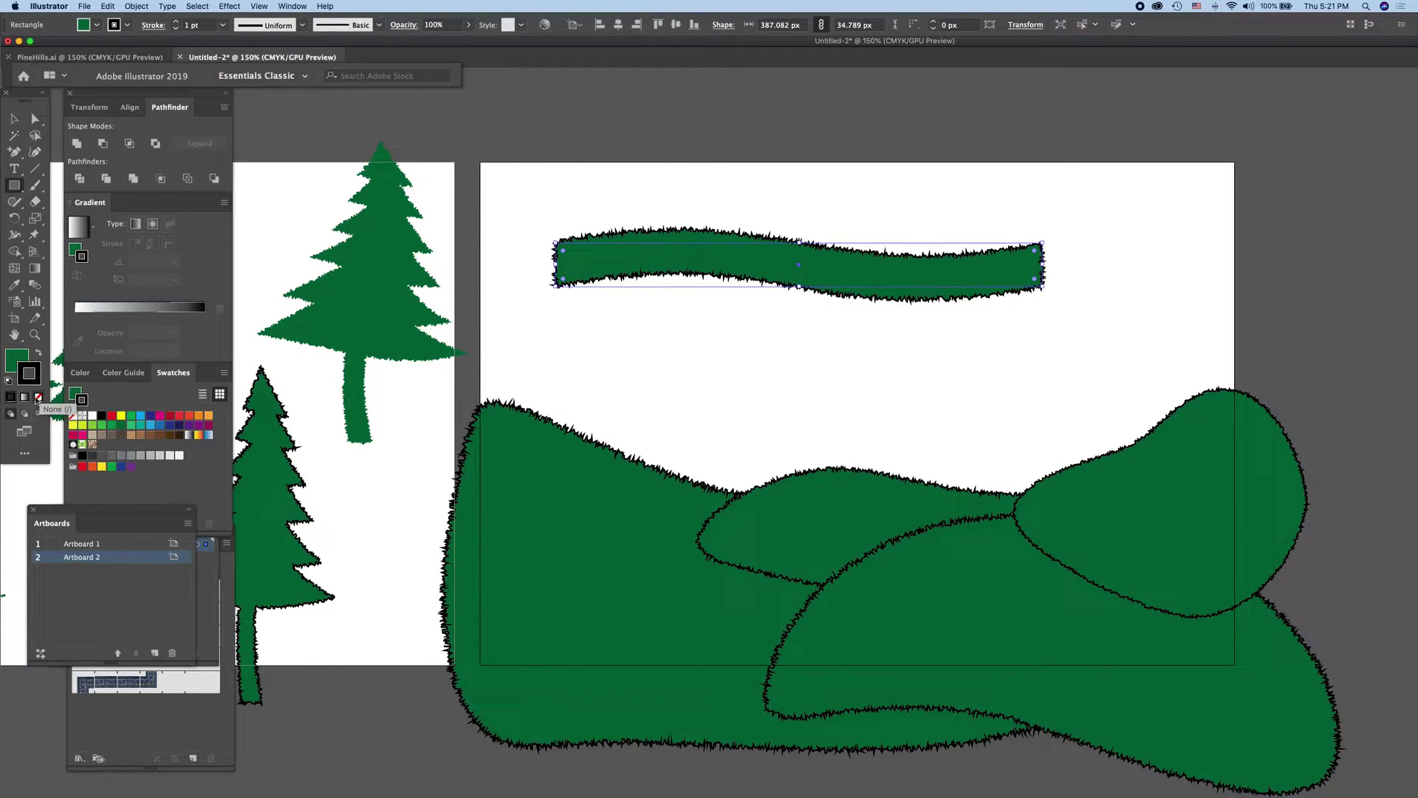
Step: Remove the band's black outline, trying gradient and cyan strokes along the way
click(38, 397)
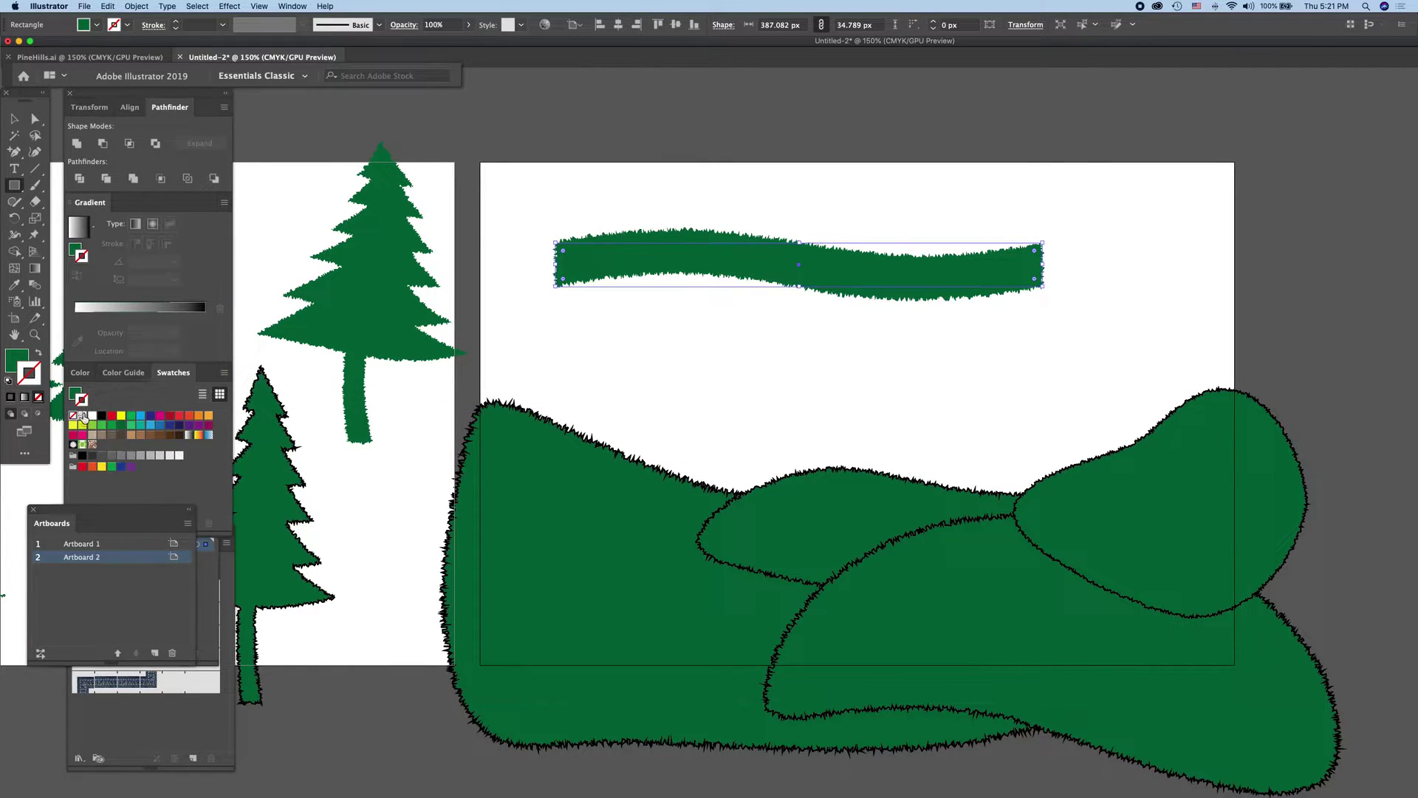
click(24, 397)
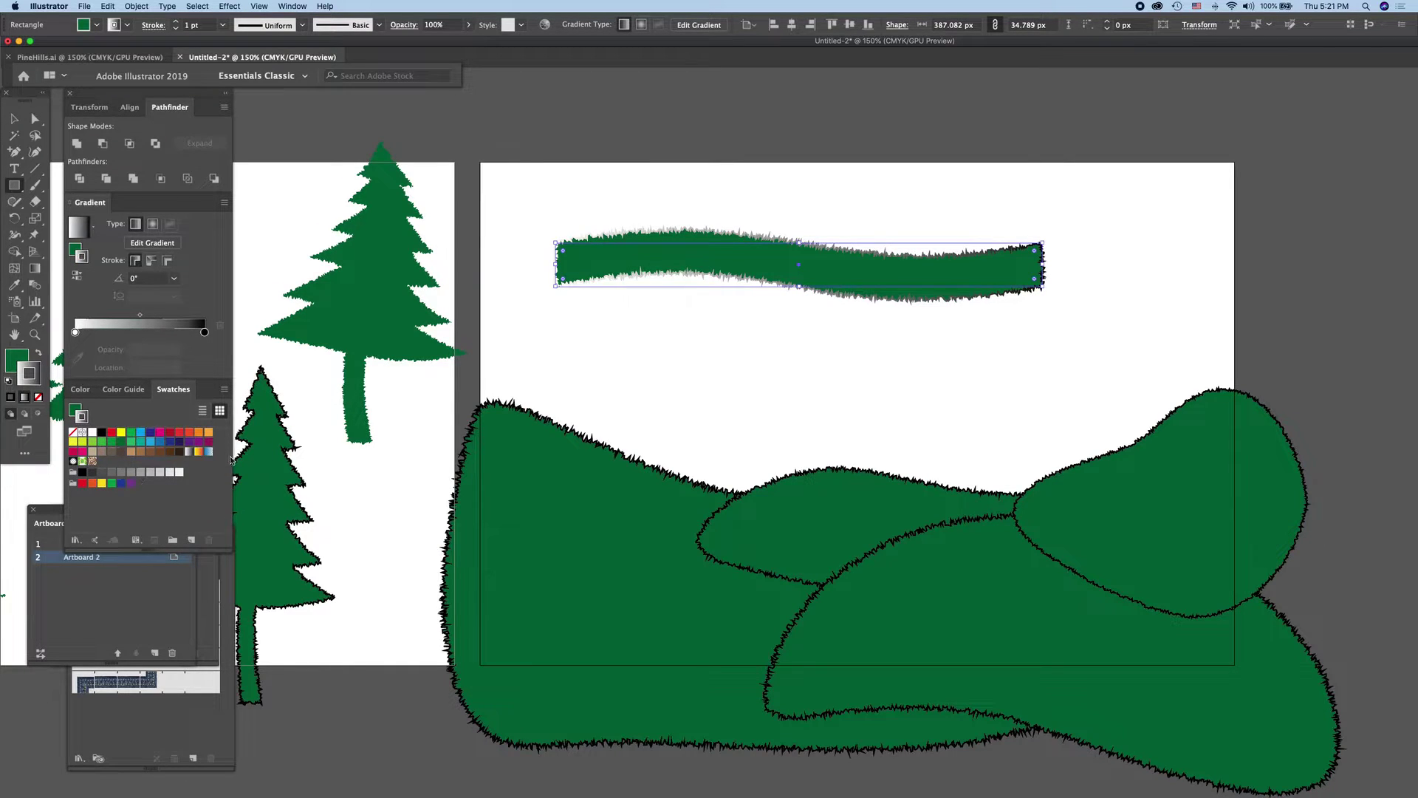
click(140, 432)
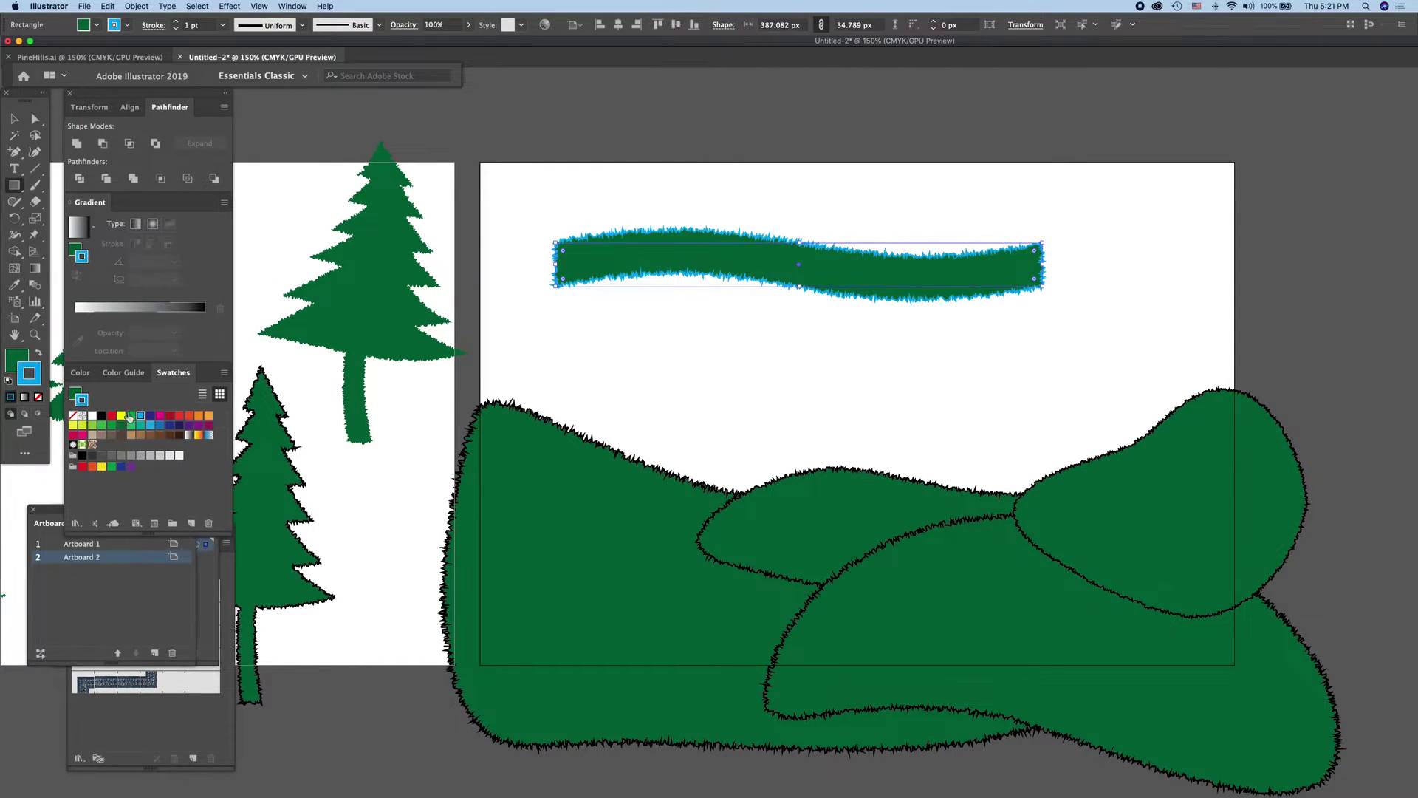
click(39, 398)
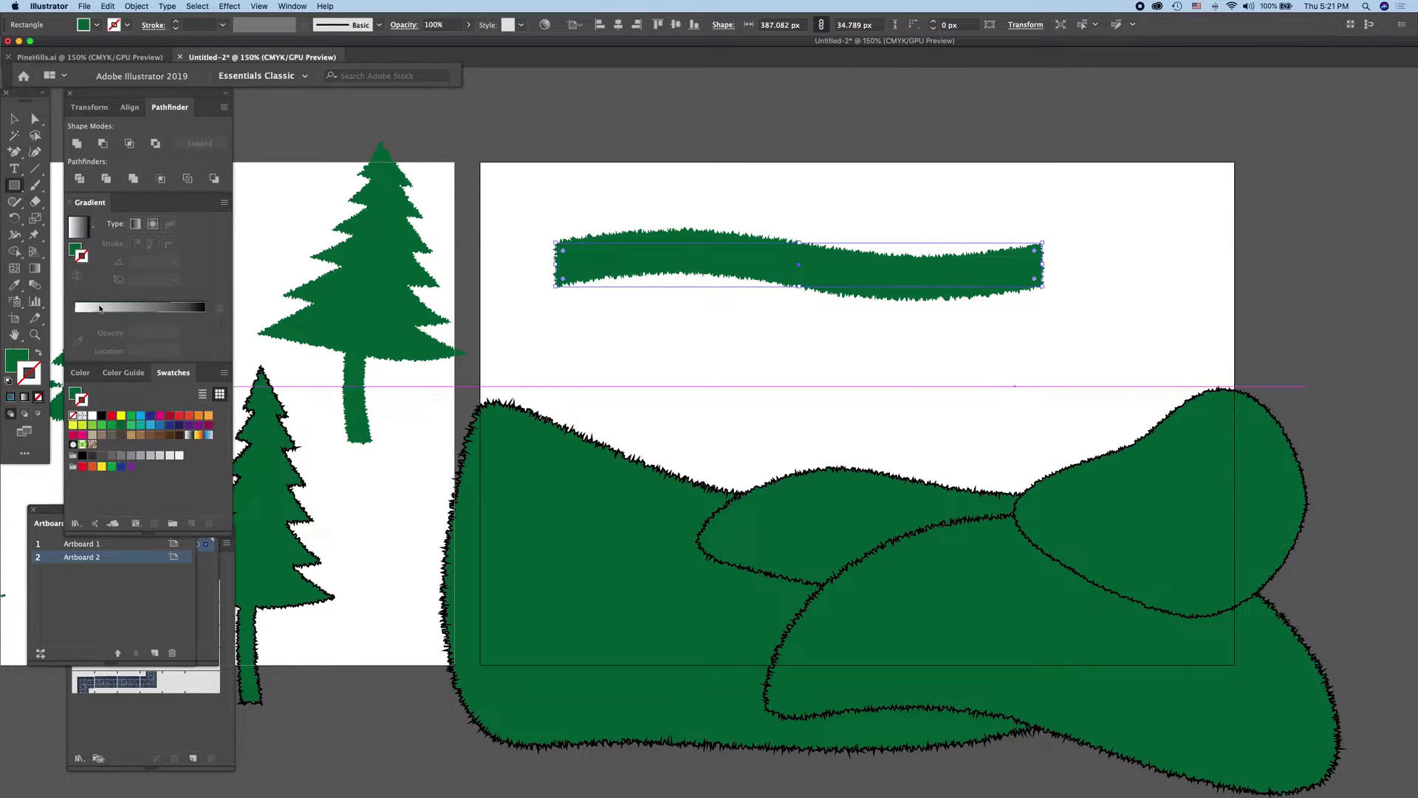
click(38, 397)
Step: Apply a white-to-black gradient to the band's outline and select its colour stops
click(25, 398)
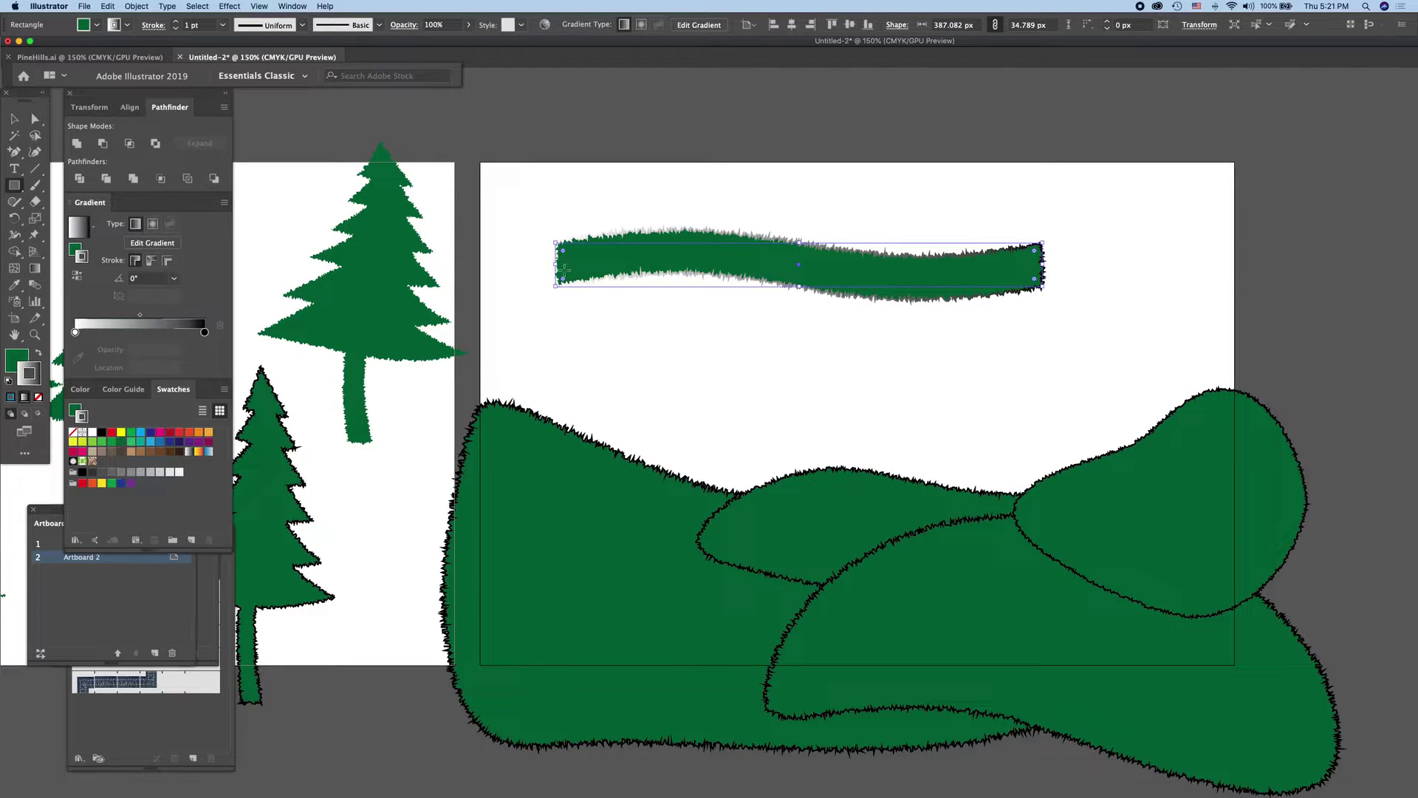
click(75, 333)
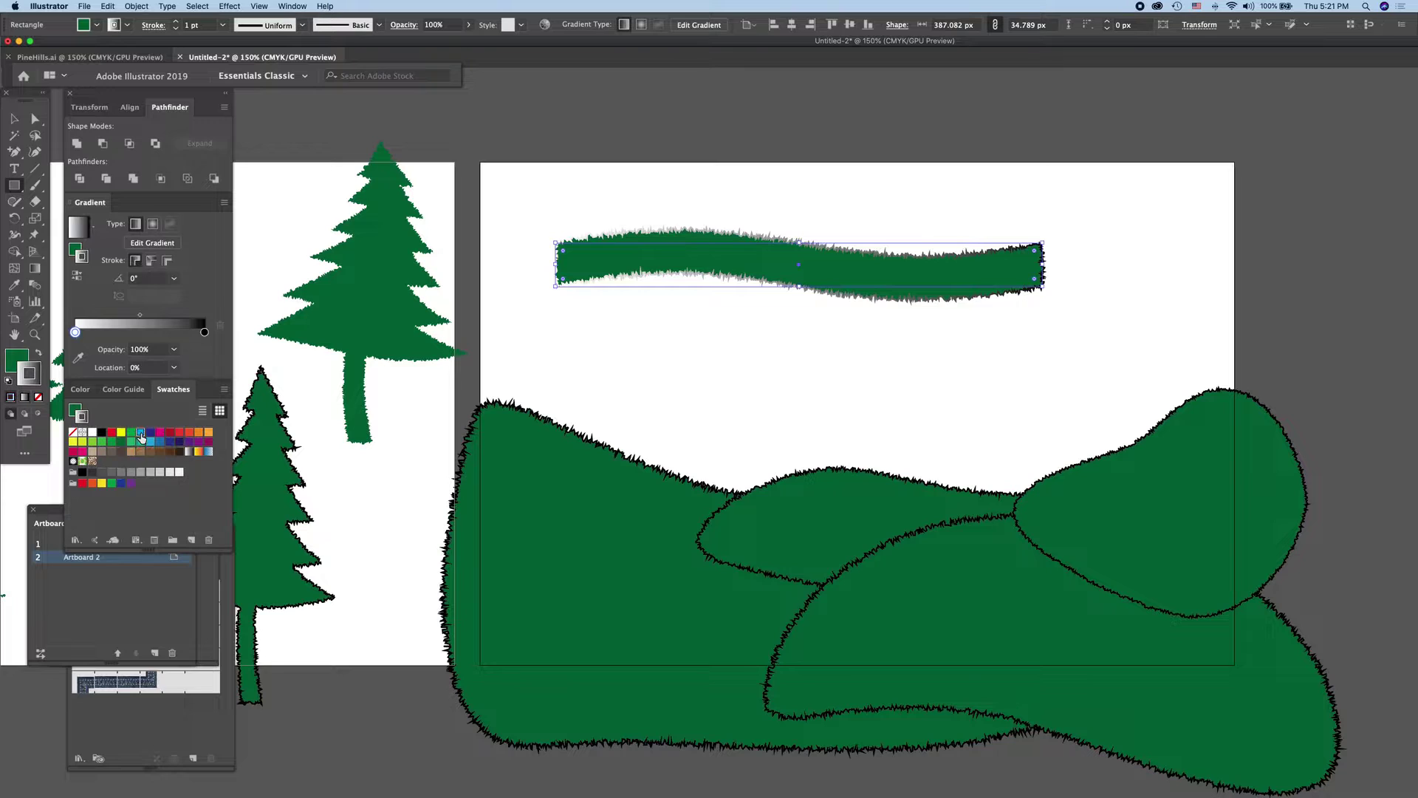
click(141, 436)
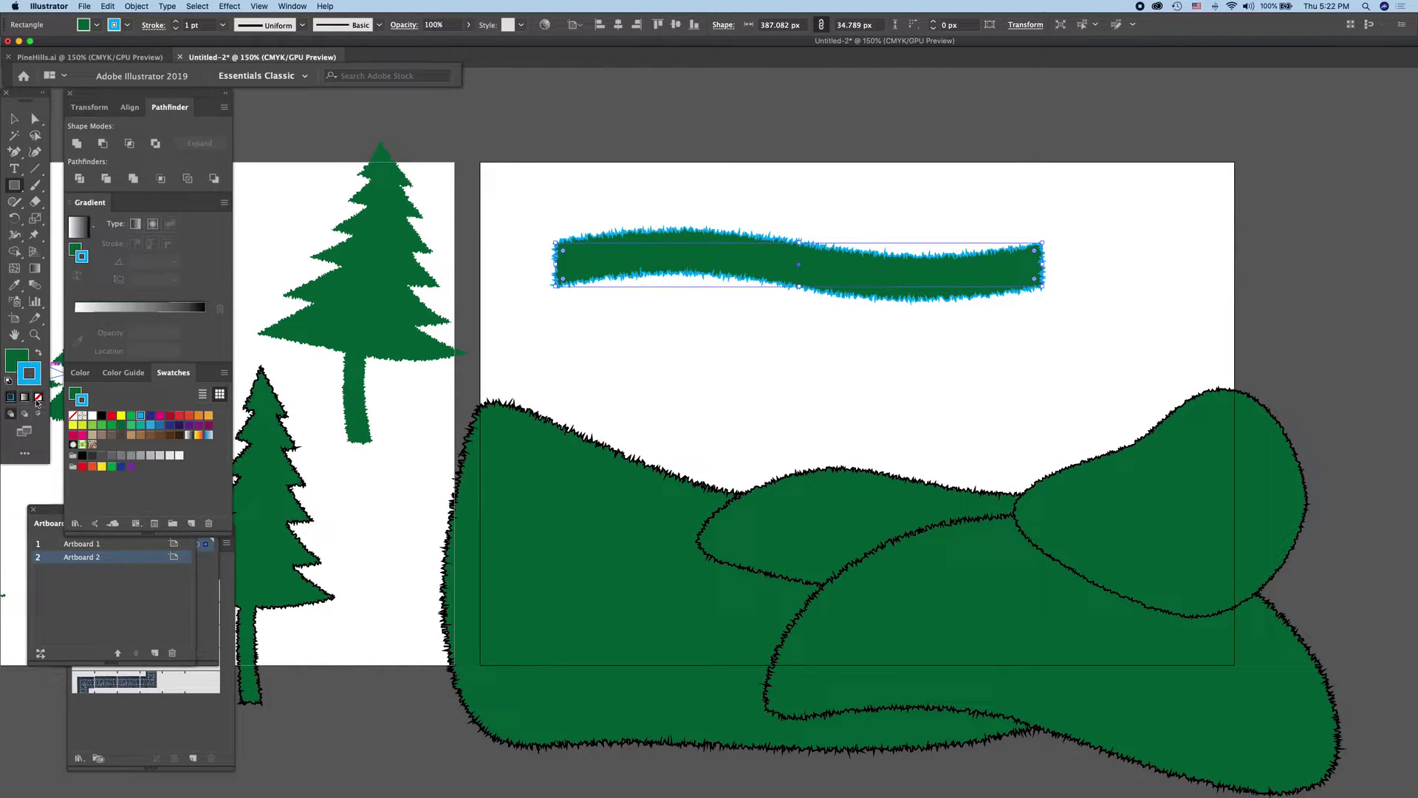
click(22, 400)
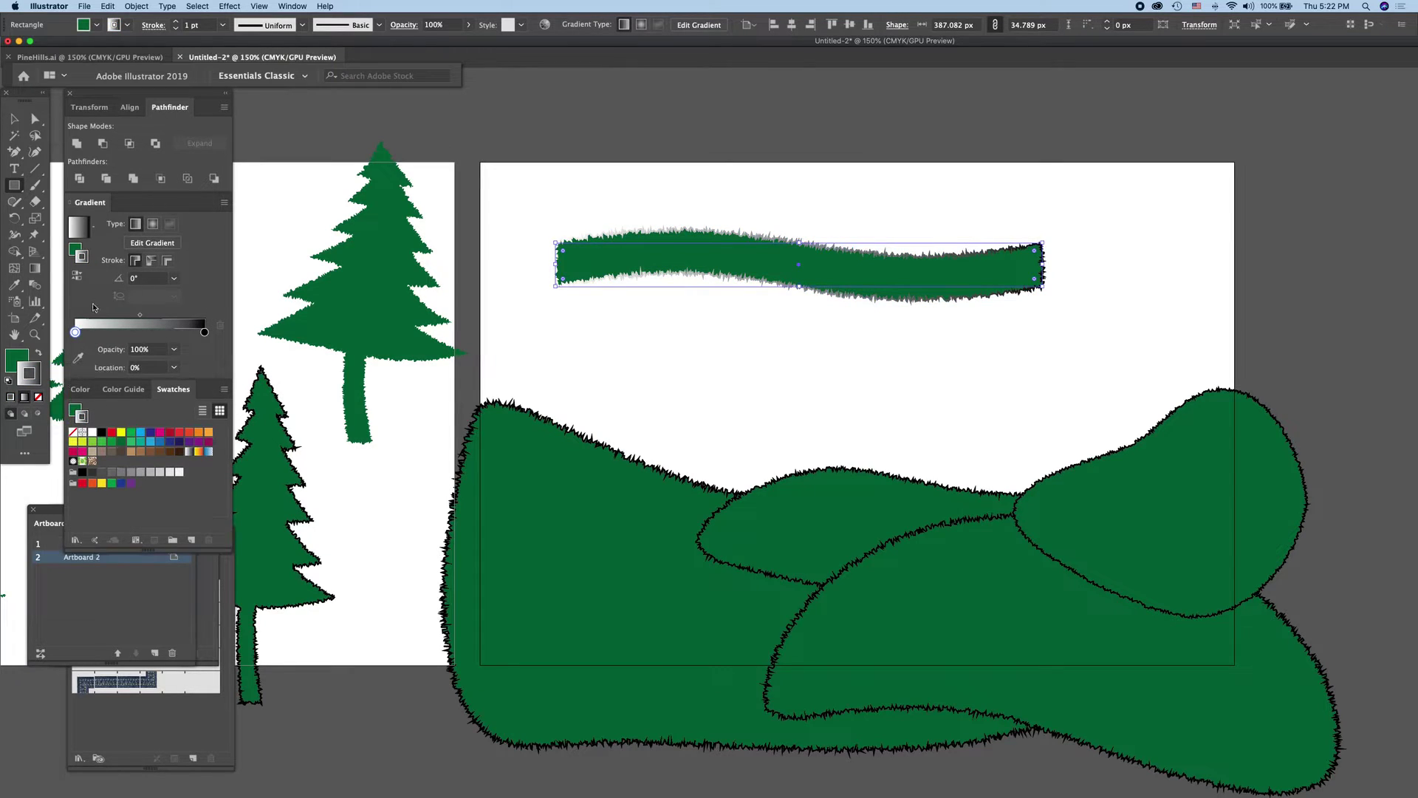
click(147, 244)
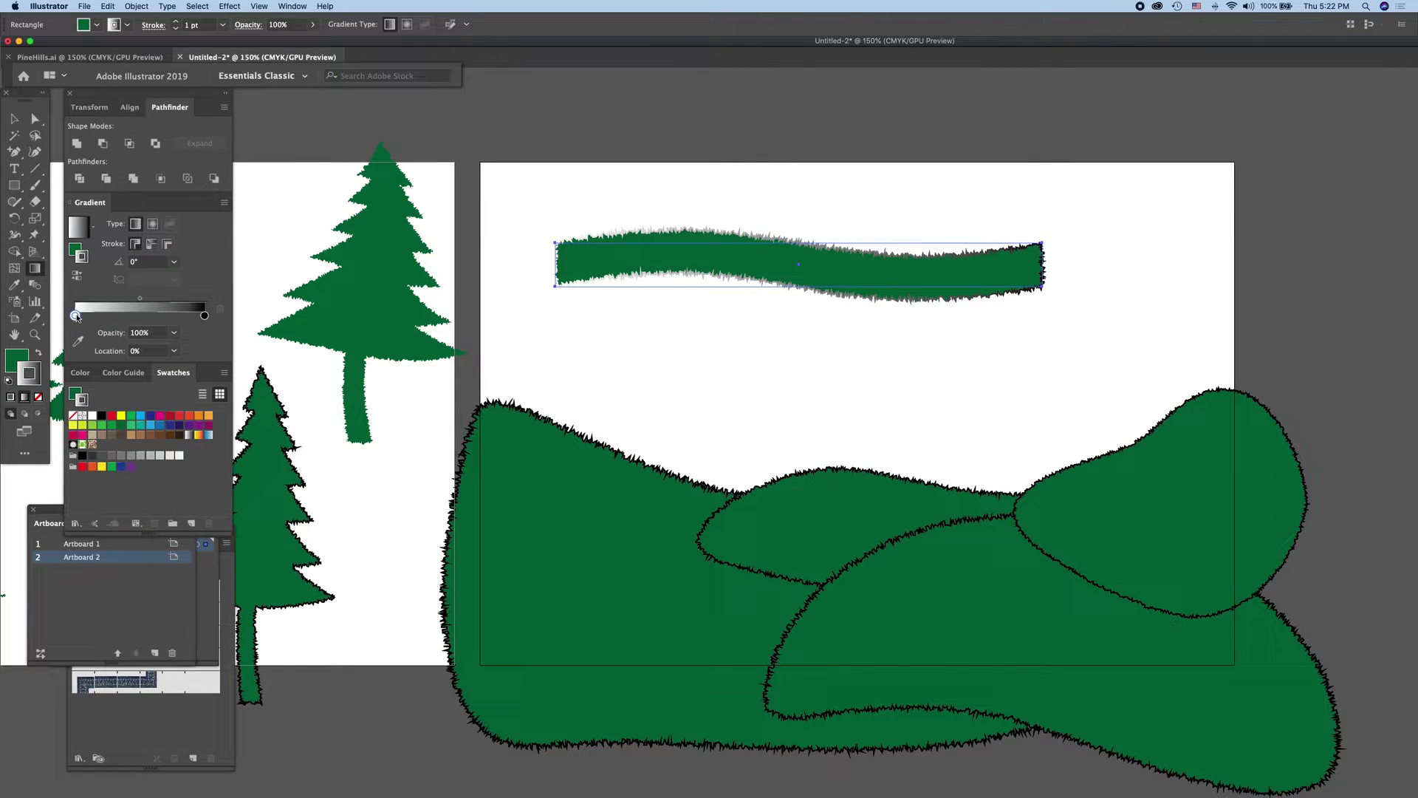
Step: Toggle the band's outline between solid cyan and a gradient stroke
click(141, 416)
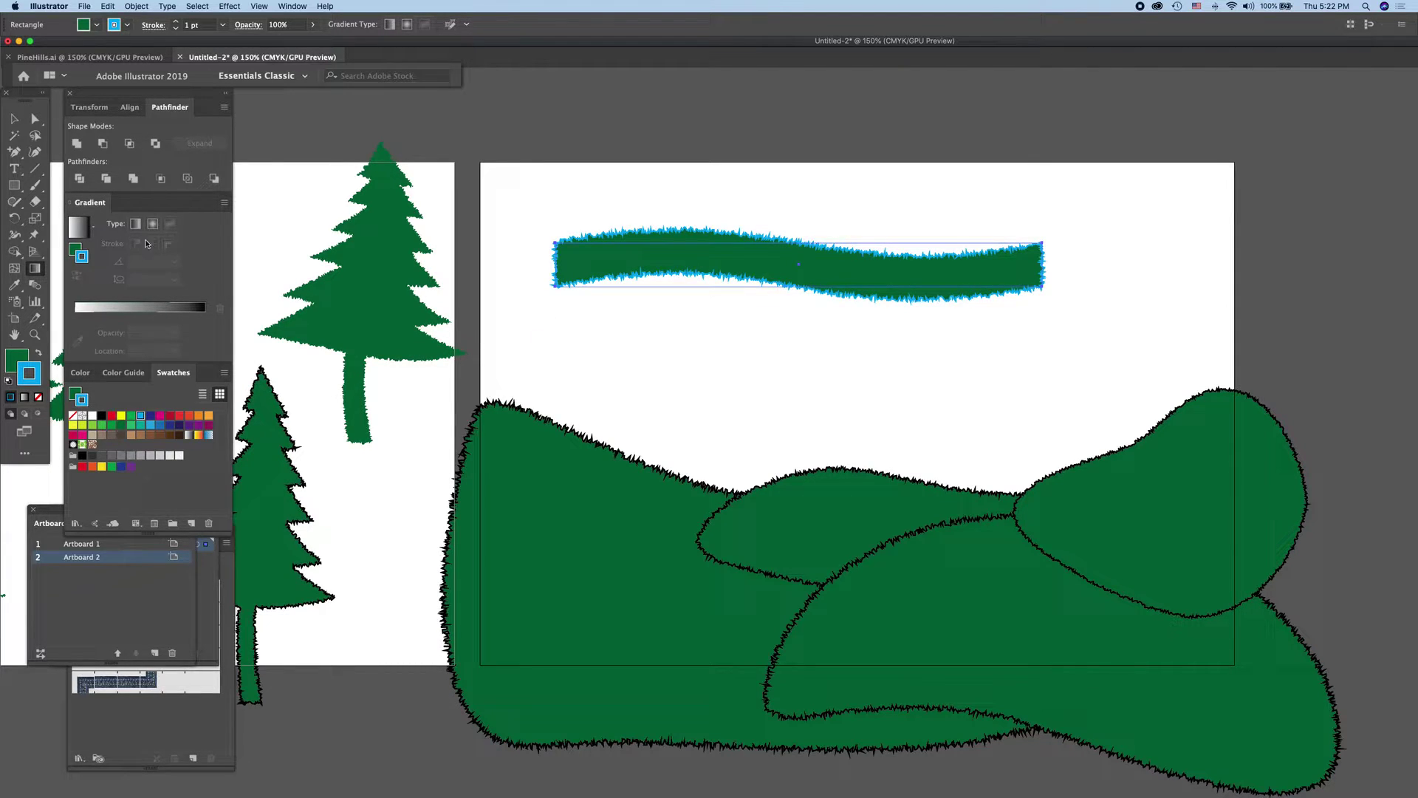
click(25, 398)
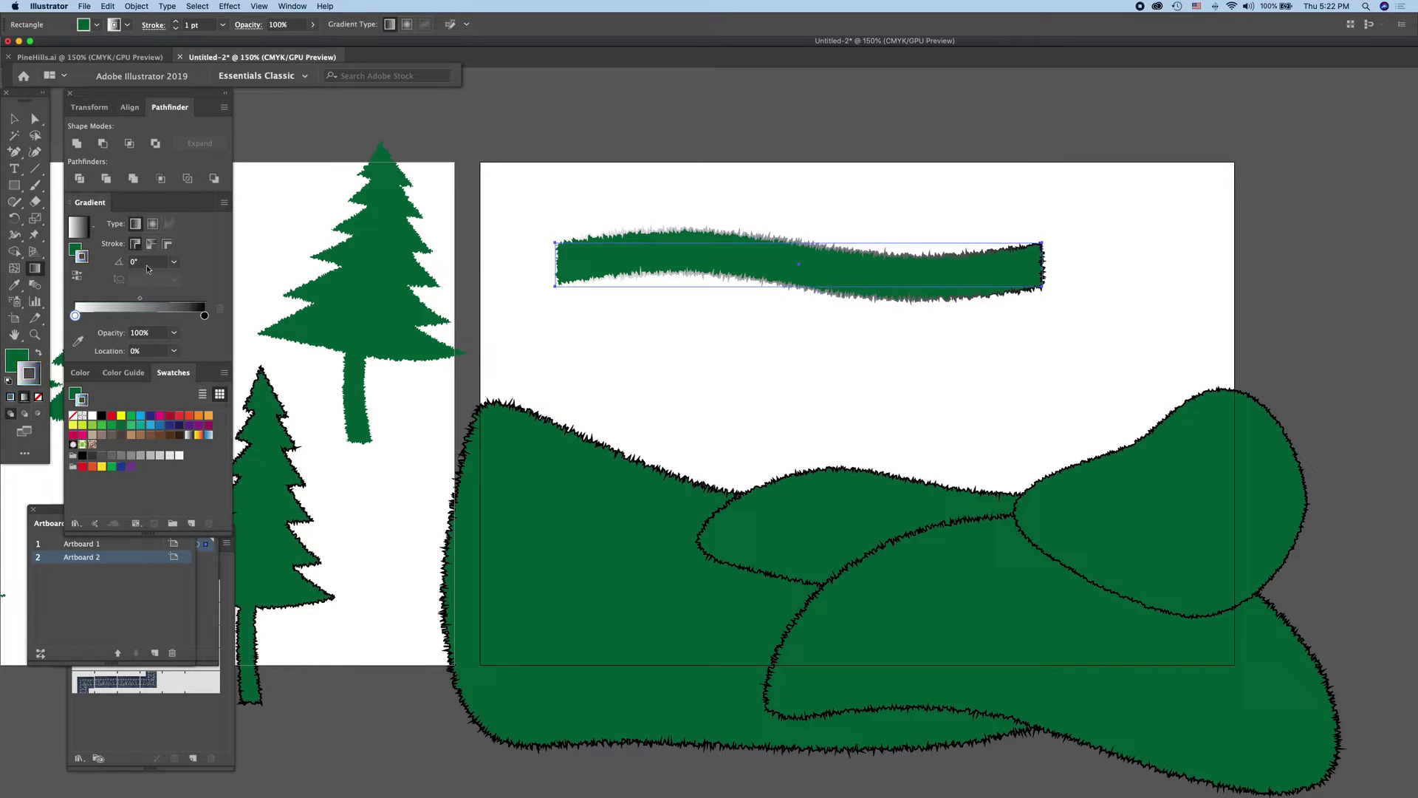
click(140, 418)
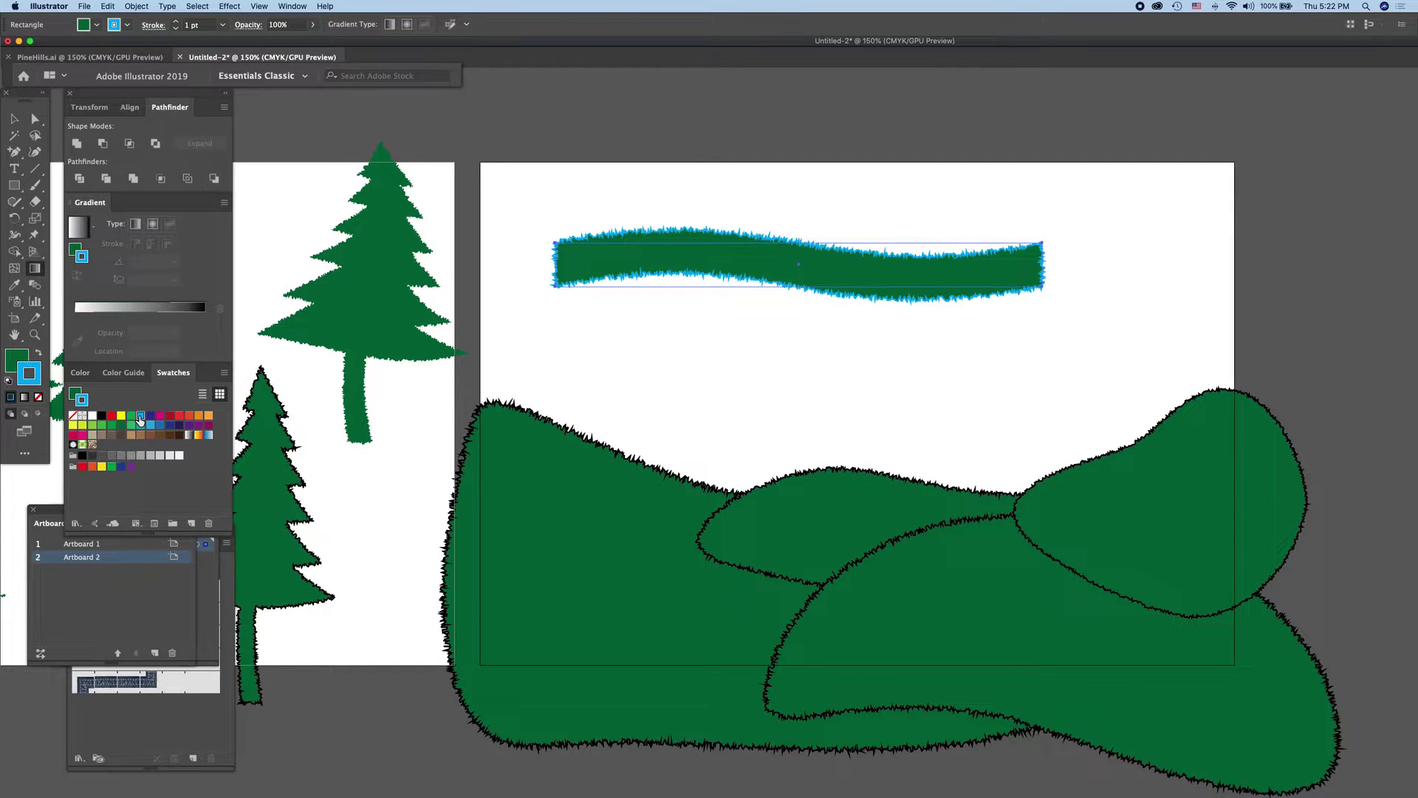
click(23, 398)
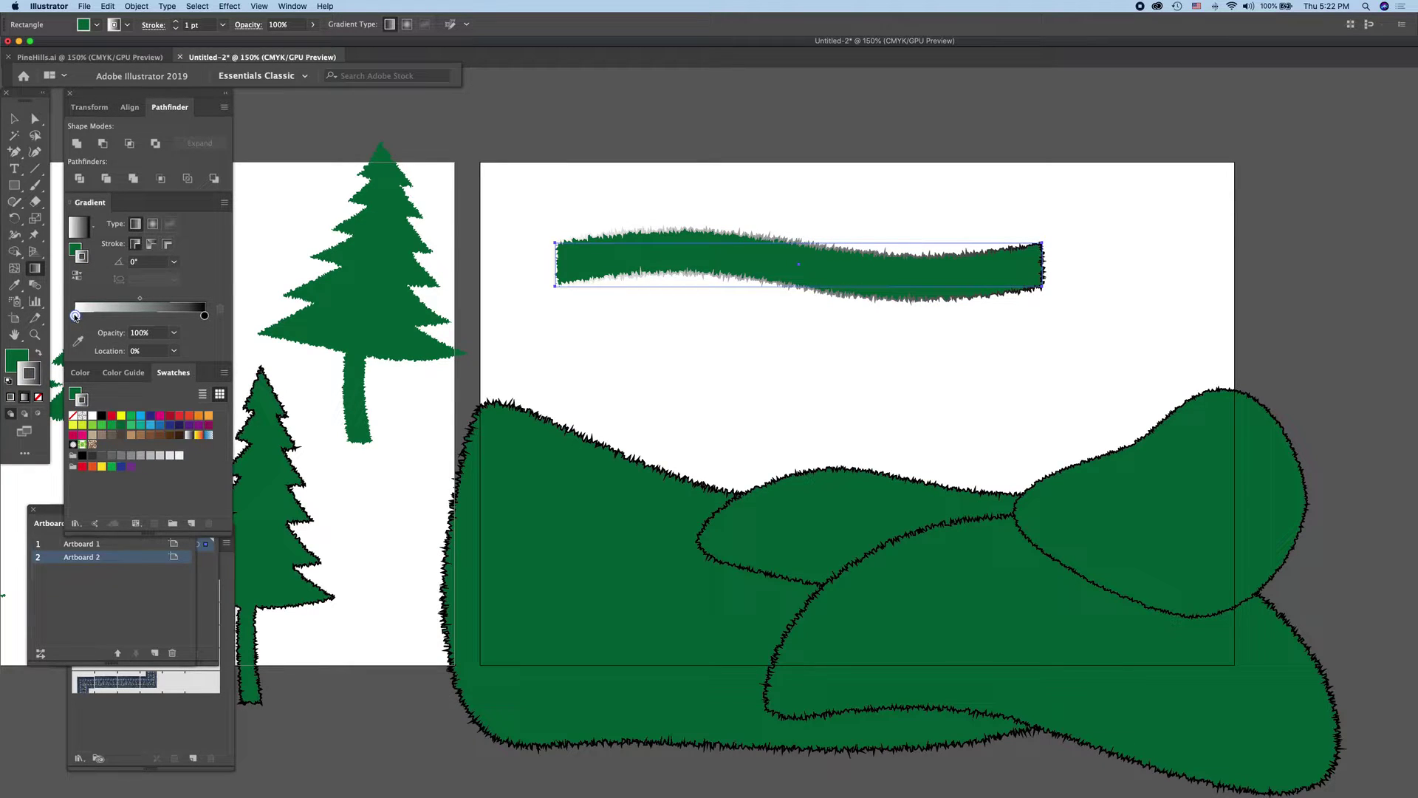
click(142, 416)
key(x)
click(140, 416)
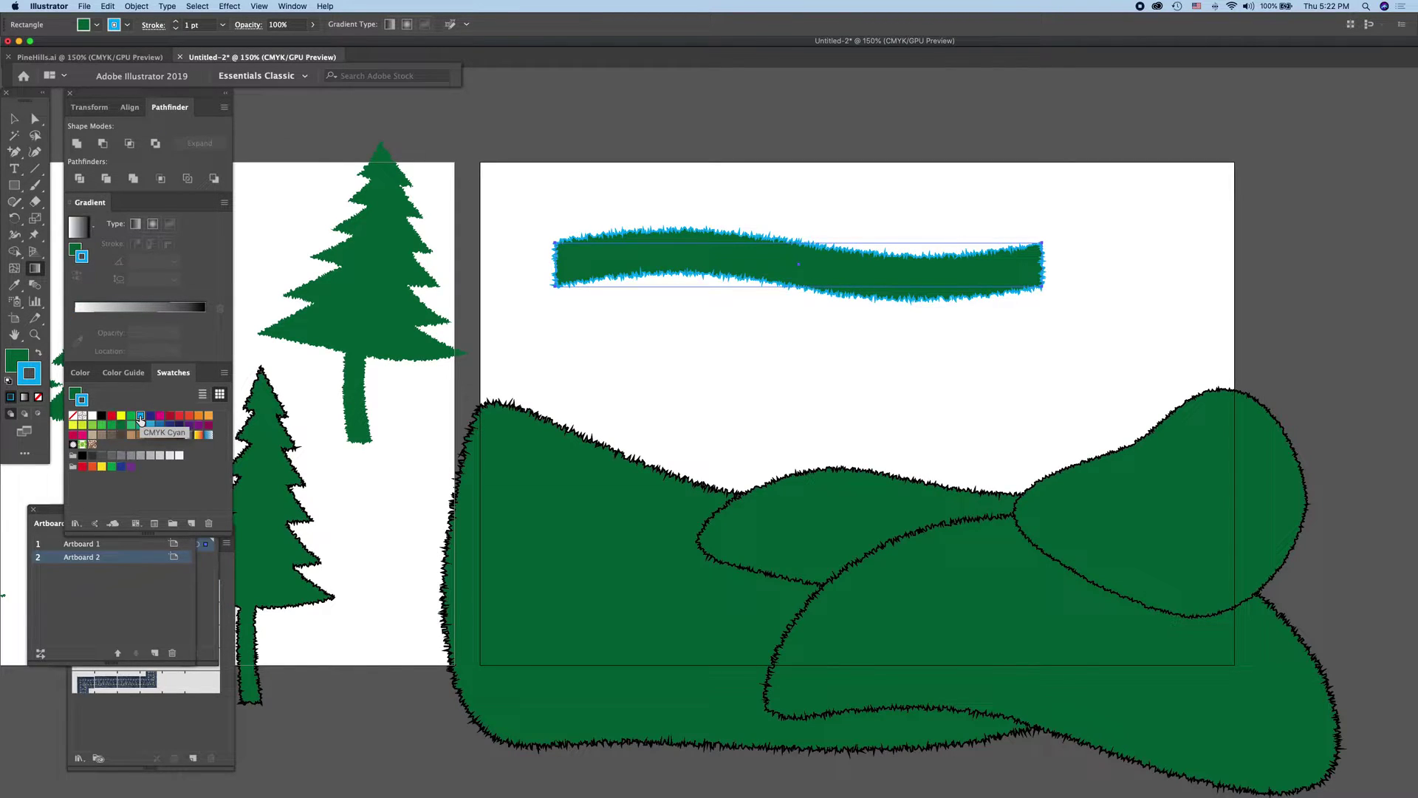
Step: Replace the band's white-to-black gradient outline with a solid CMYK Blue stroke
click(89, 309)
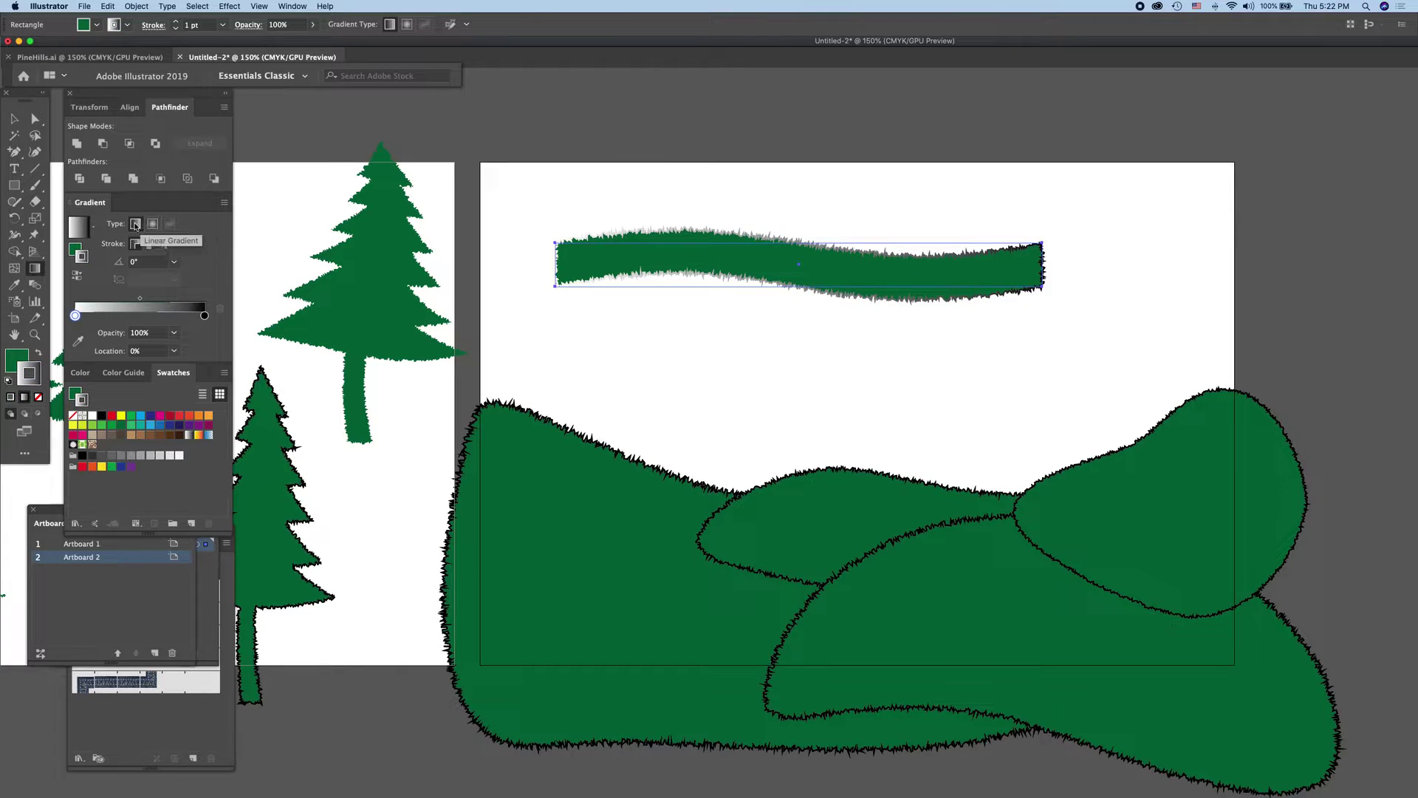
click(140, 417)
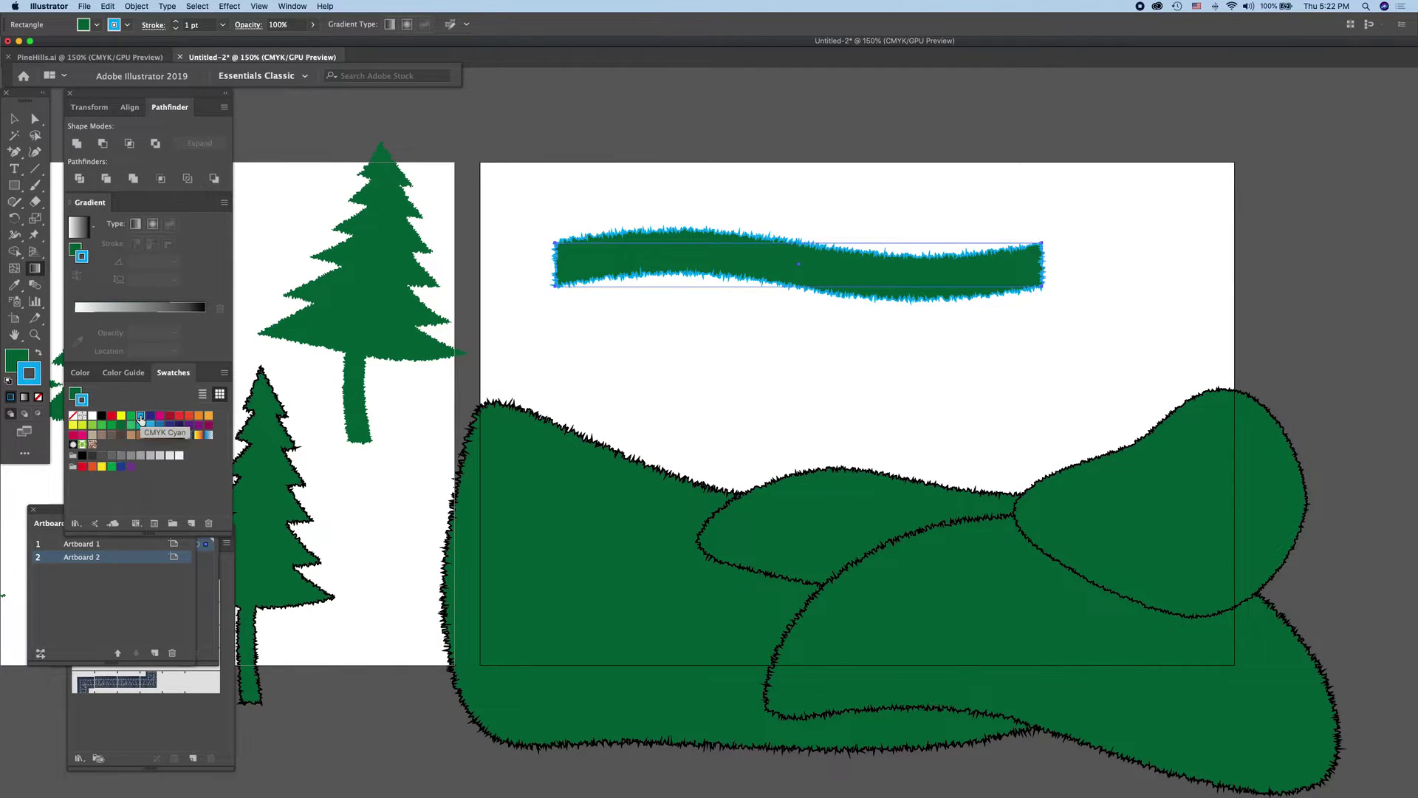
click(135, 223)
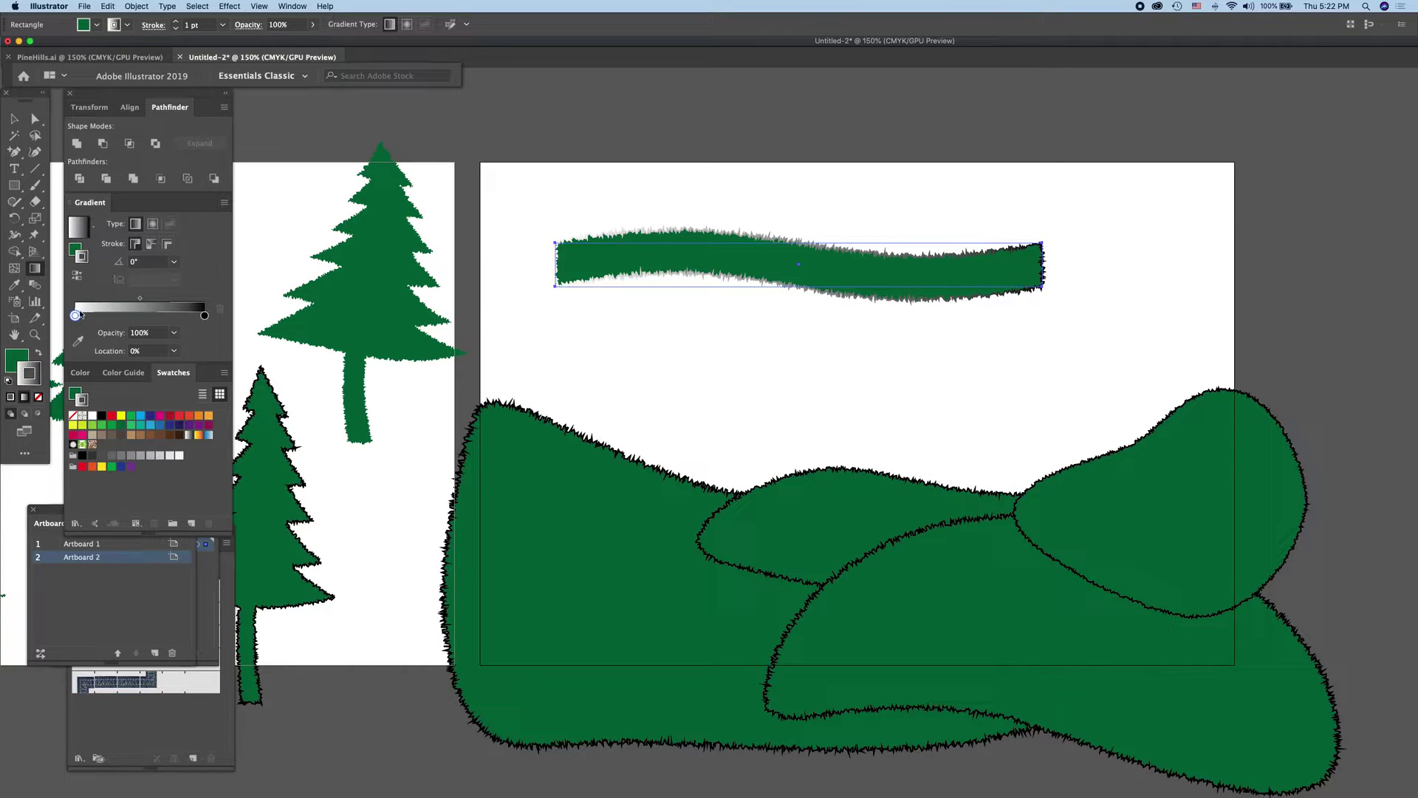
click(204, 316)
click(151, 417)
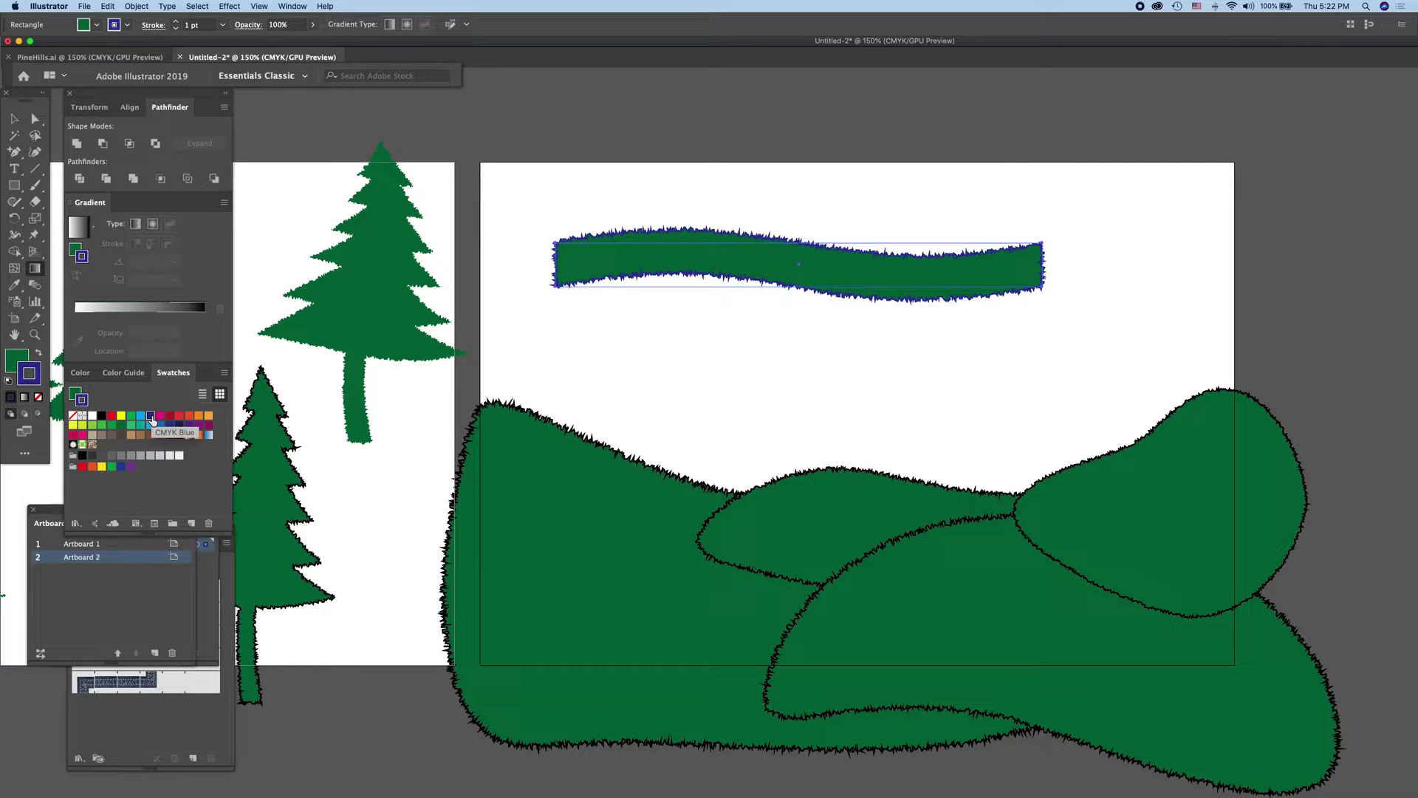
click(16, 365)
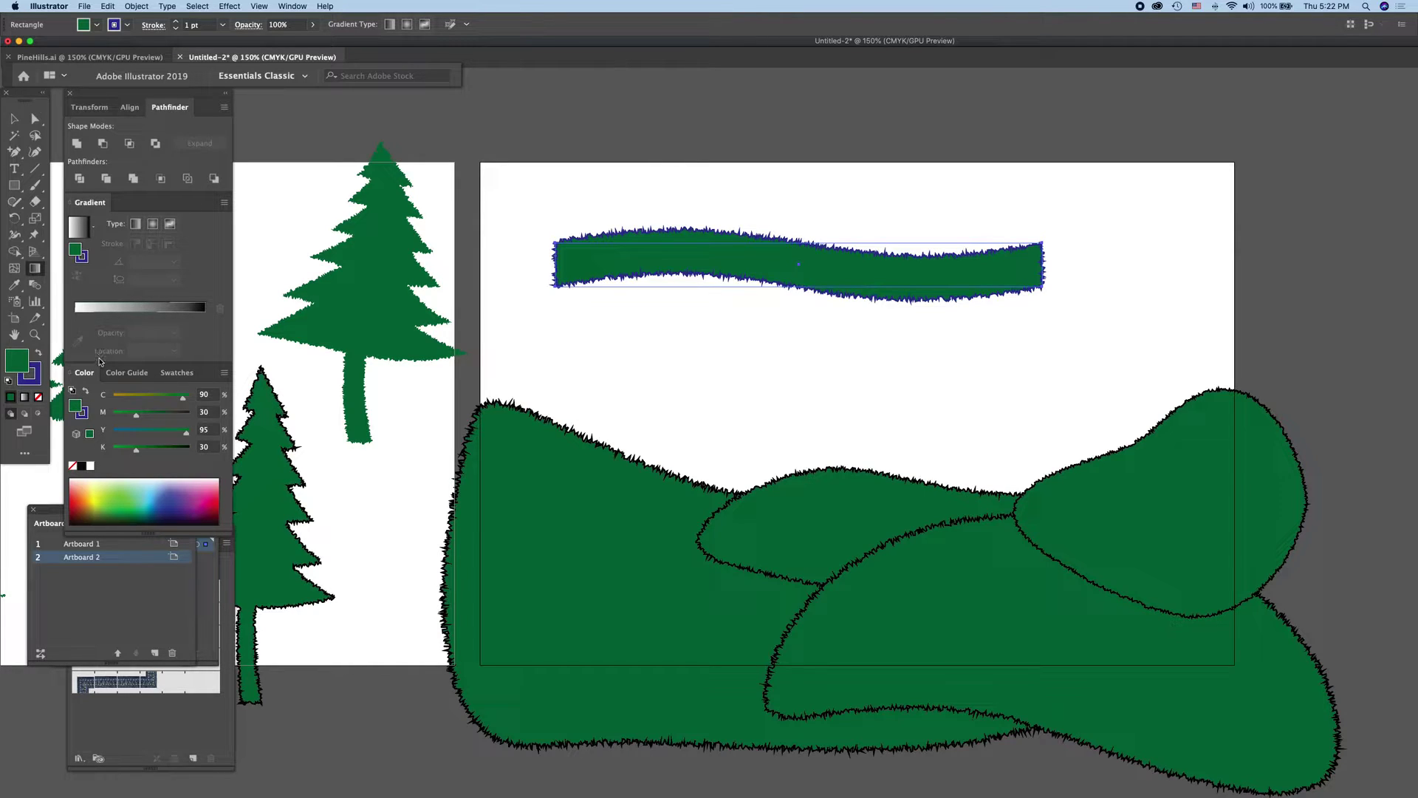
Step: Apply the default white-to-black linear gradient to the wavy band and select its white start stop
click(24, 399)
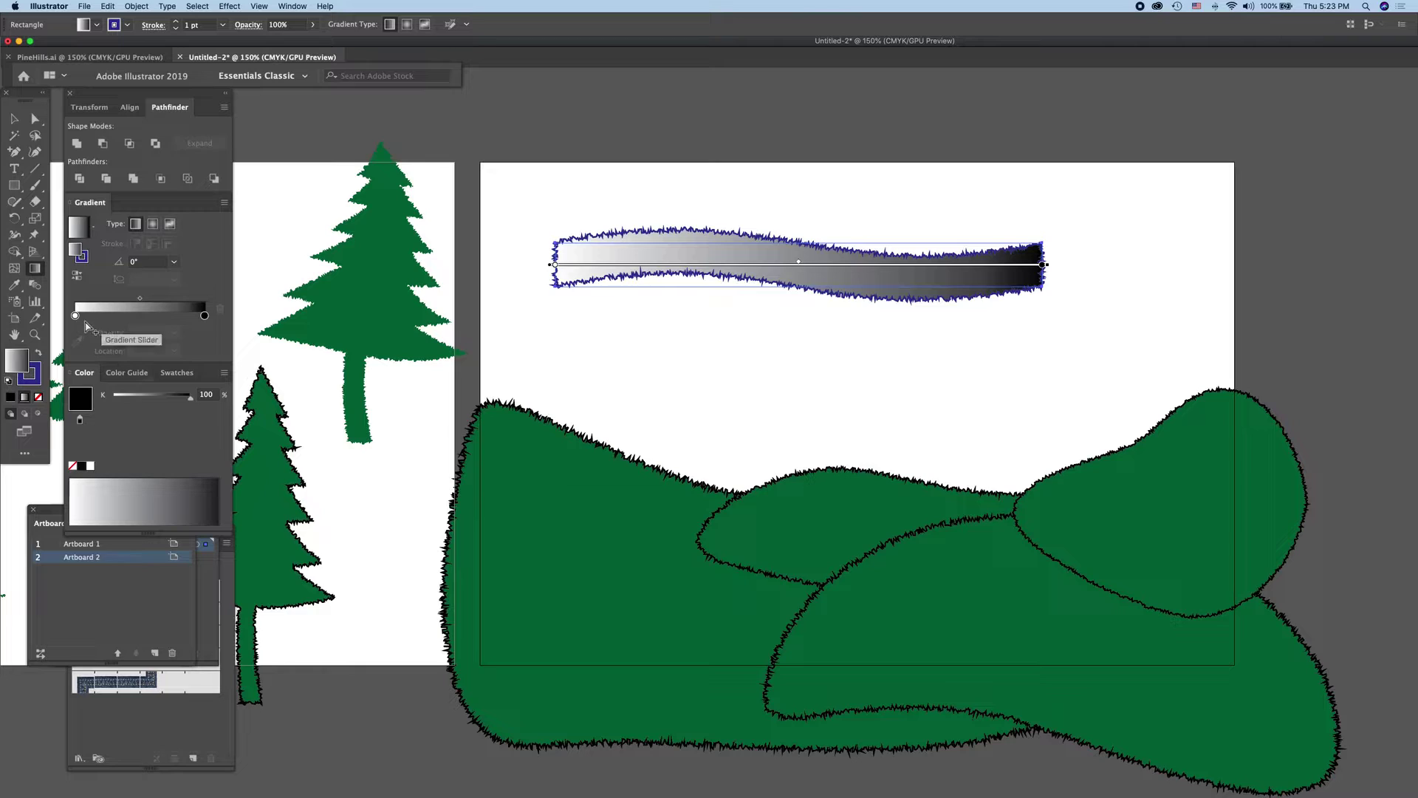
click(74, 315)
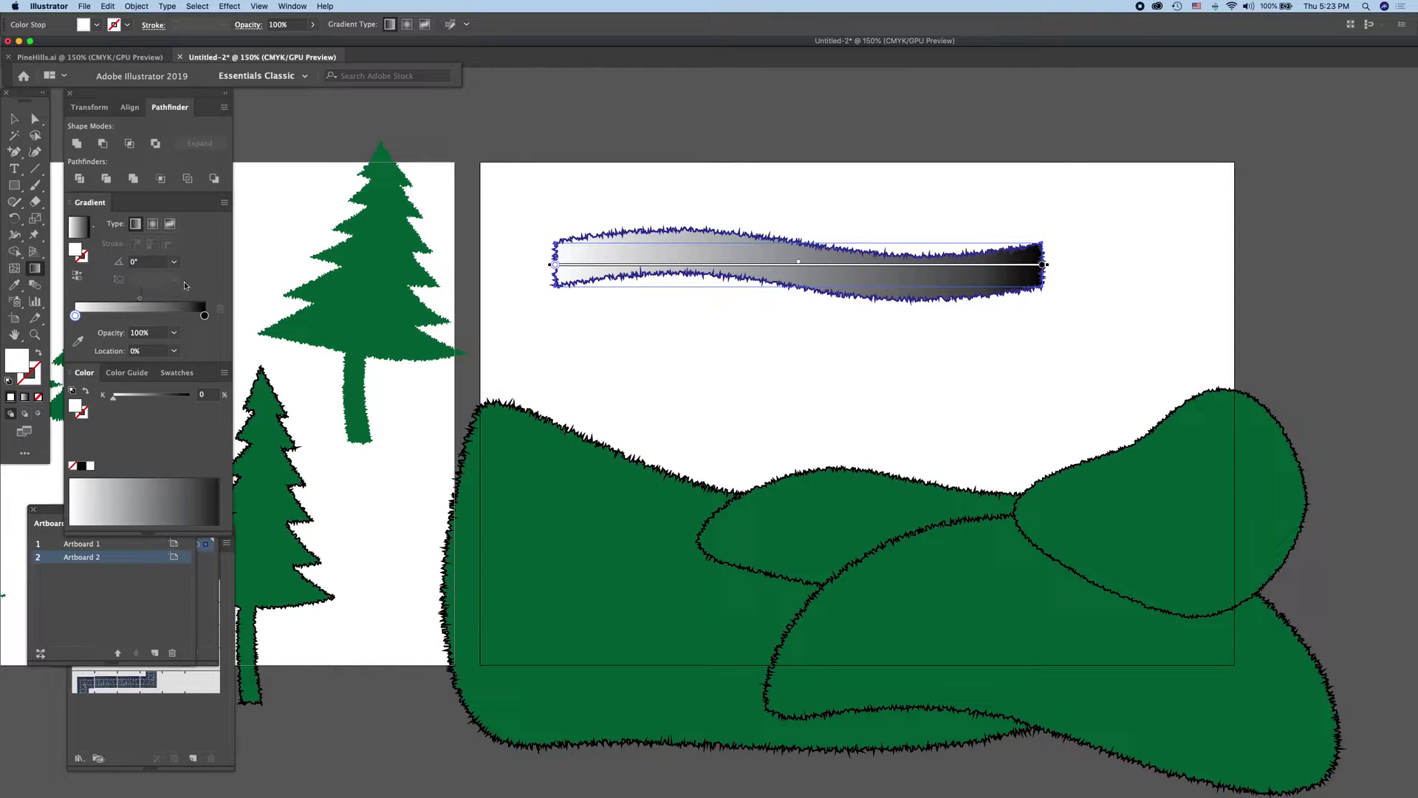
Step: Give the stroke a cyan-to-purple gradient with an extra purple stop at 87%, redrawn left to right
click(74, 316)
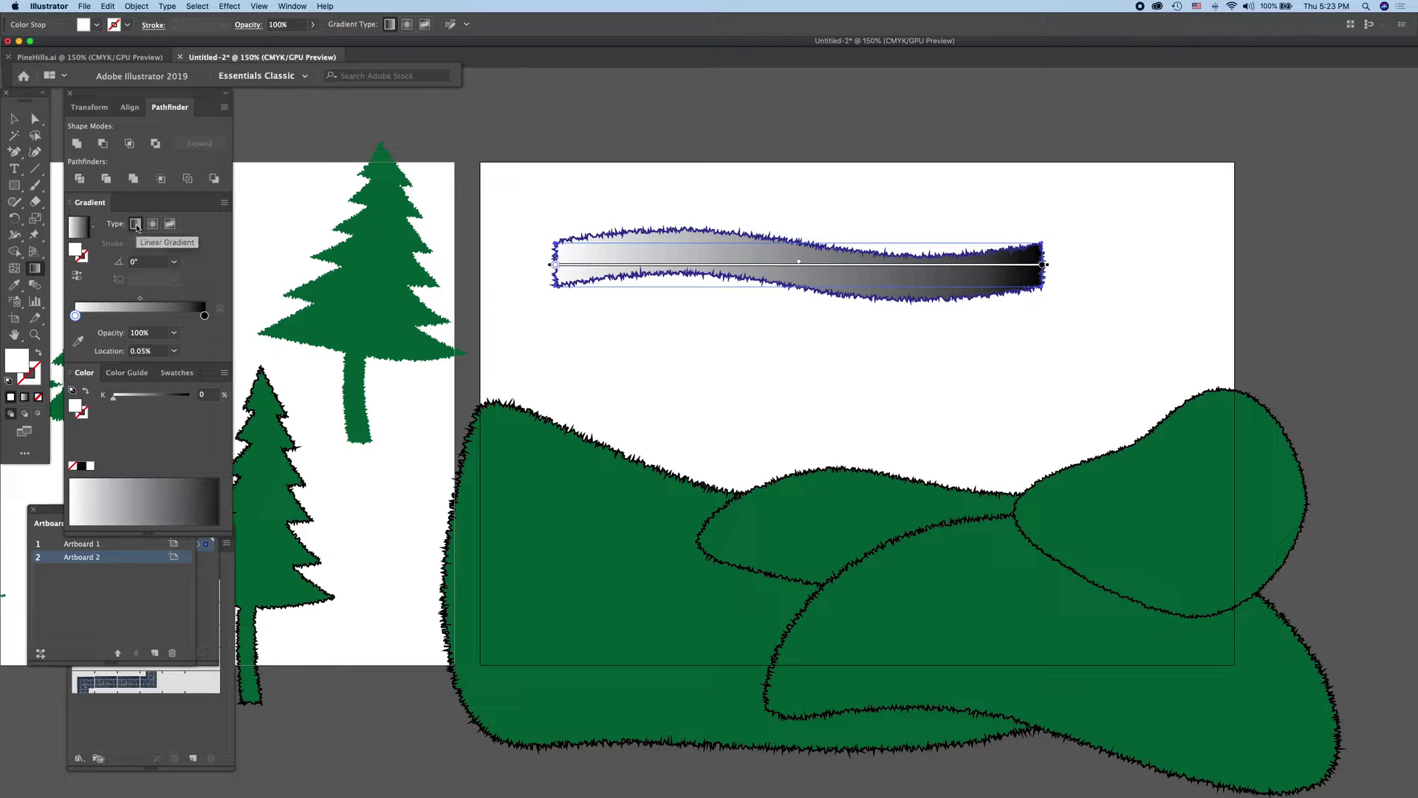
click(185, 381)
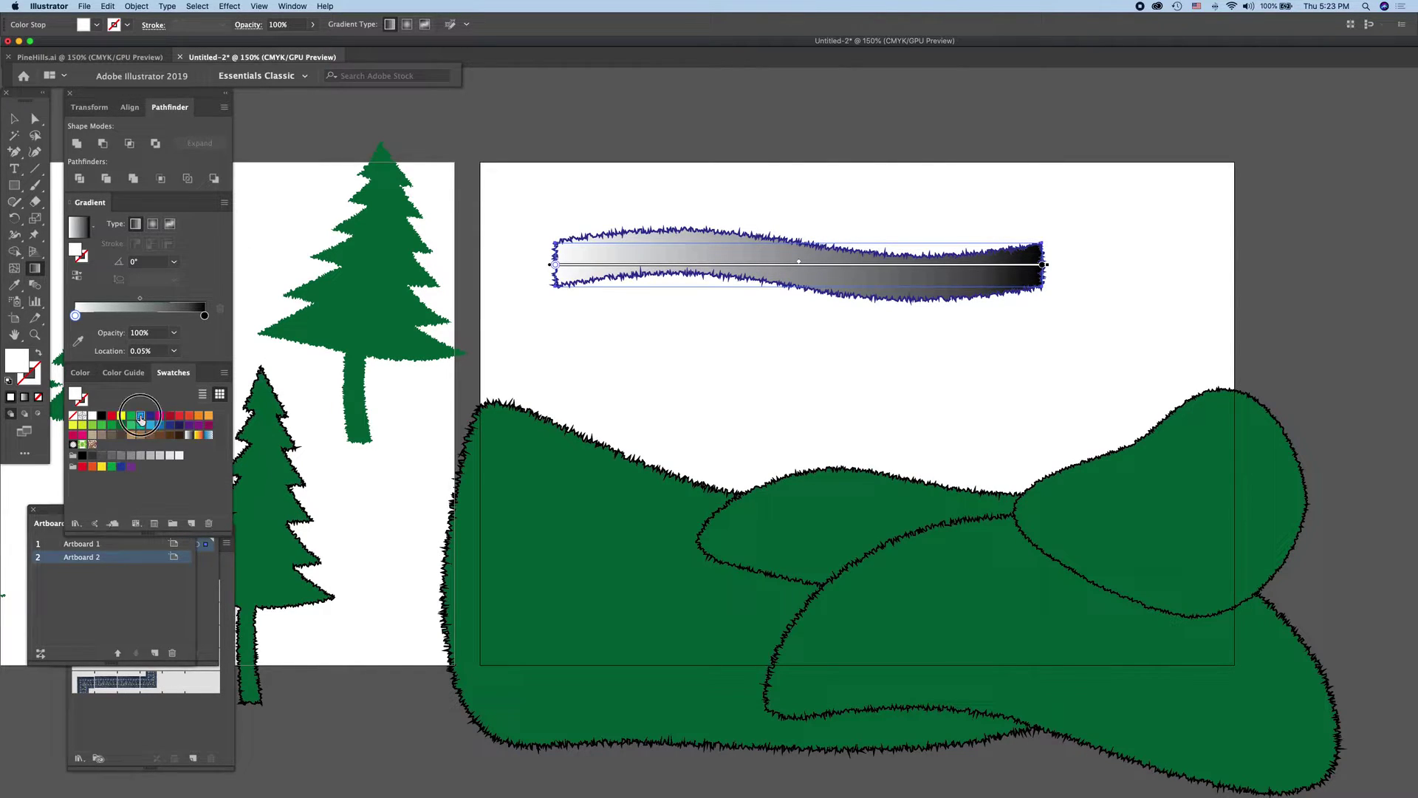
click(140, 416)
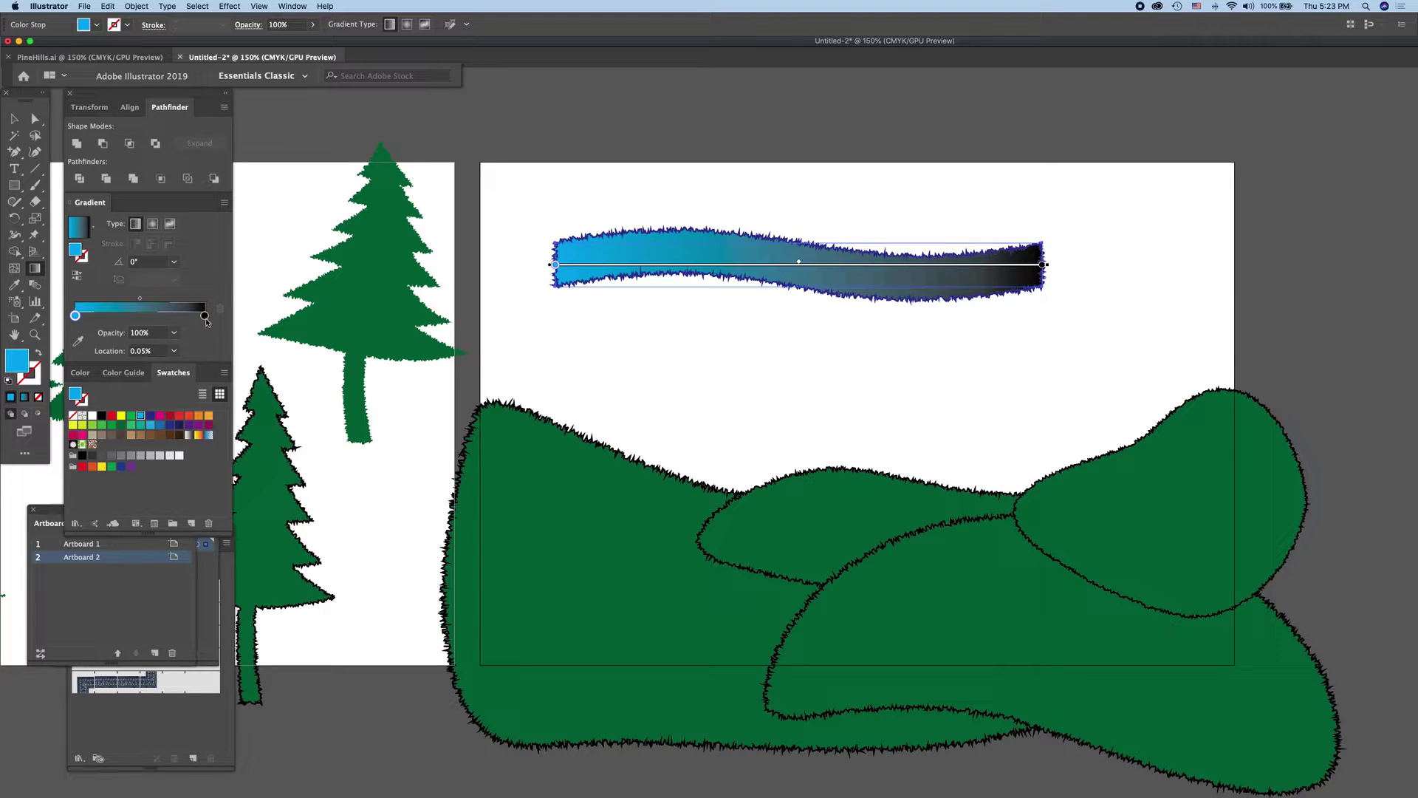
click(190, 427)
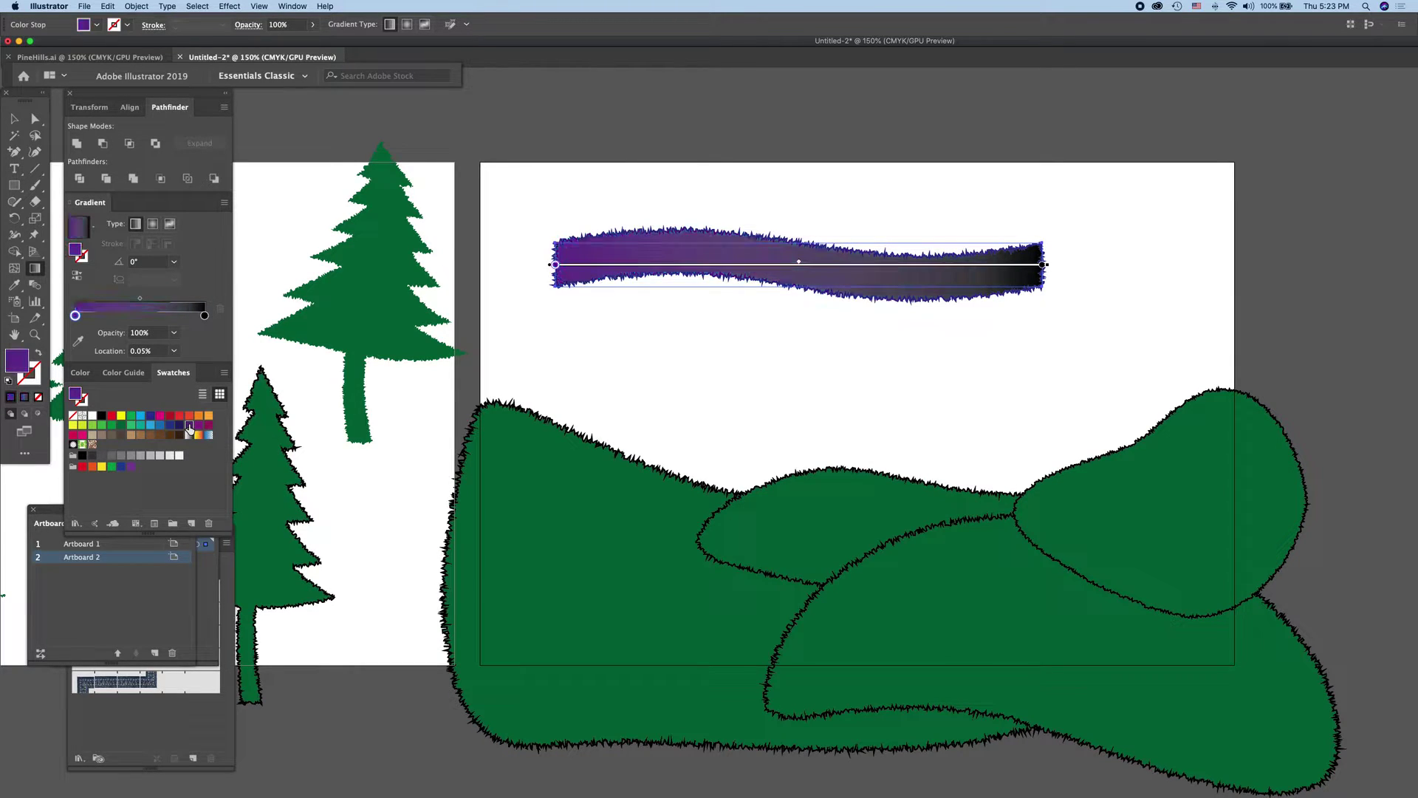
click(141, 415)
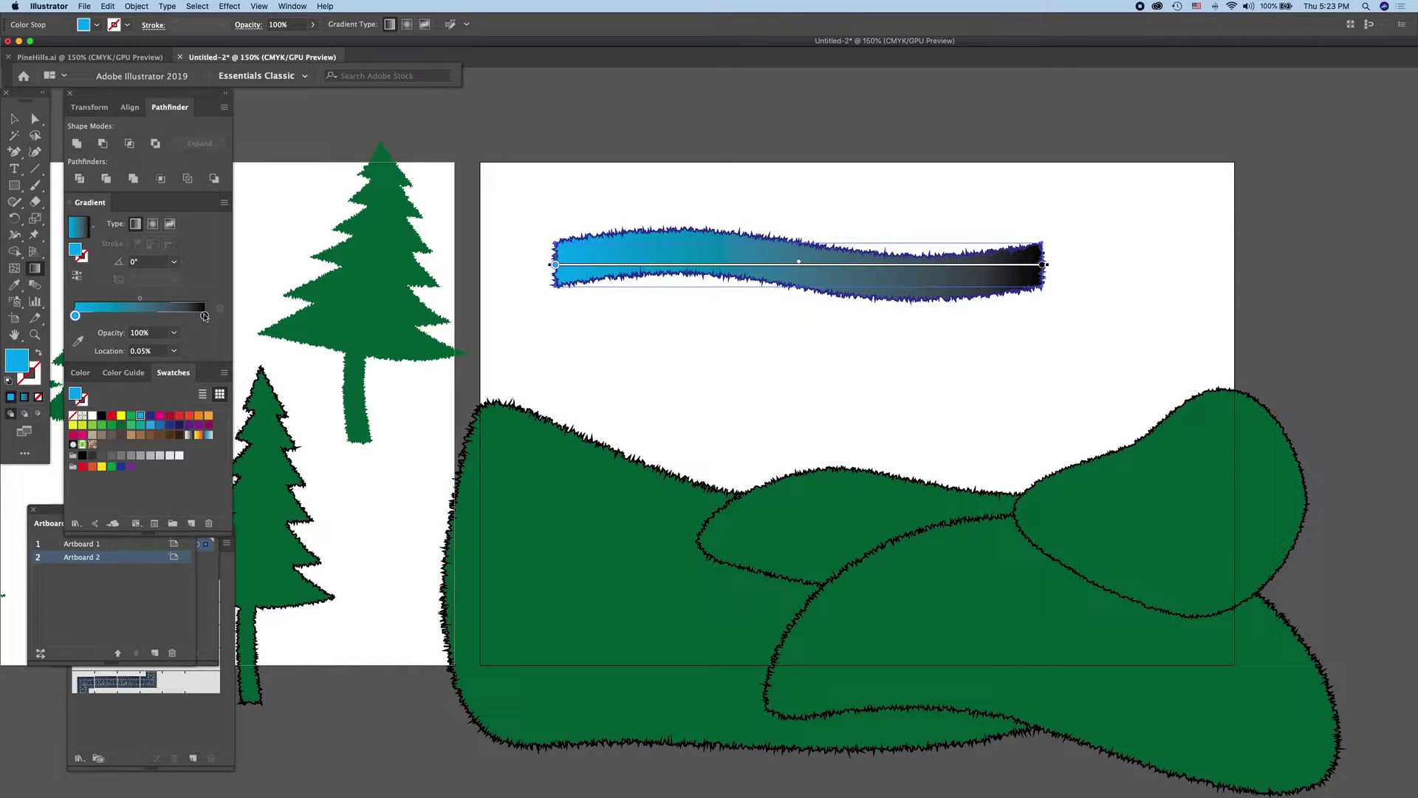
click(205, 317)
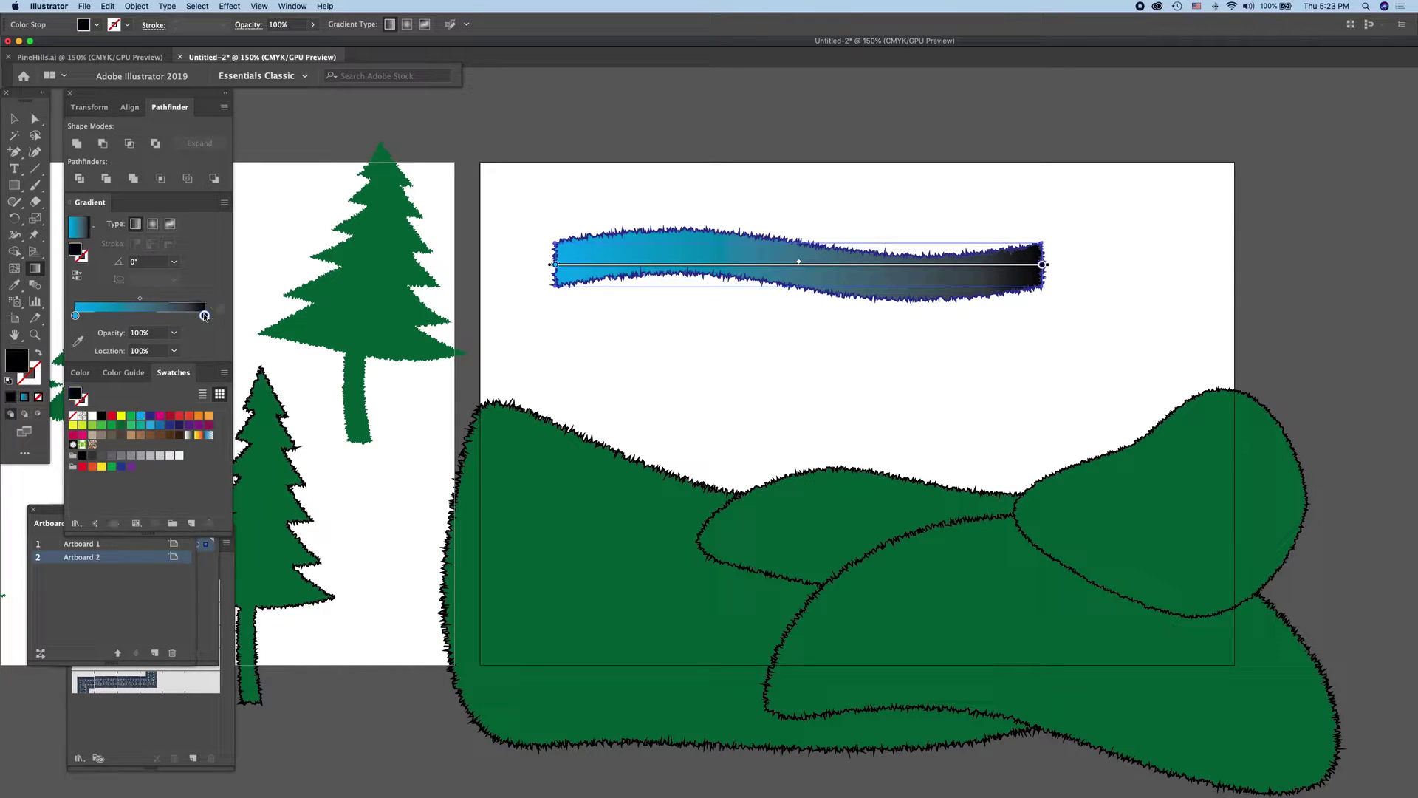
click(190, 427)
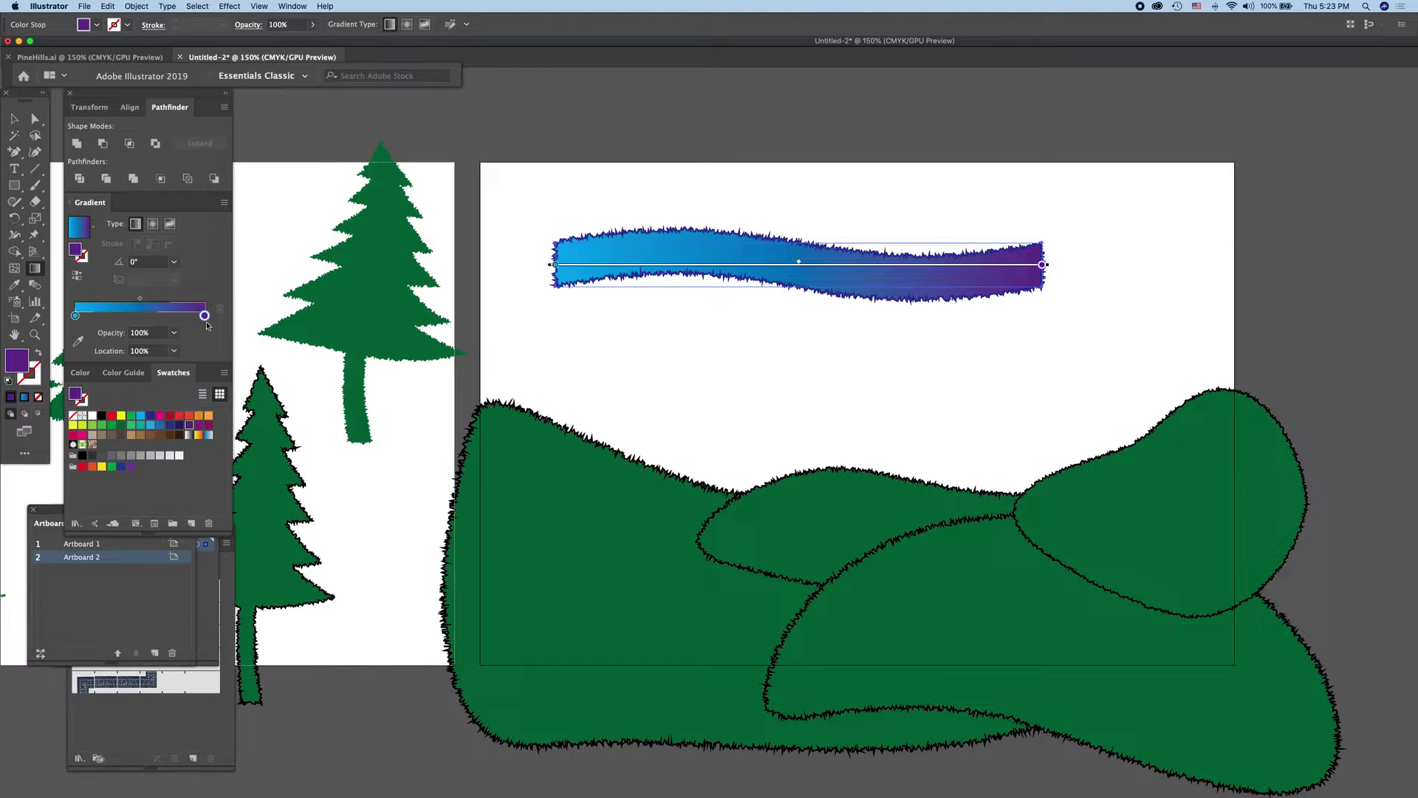
drag(204, 317, 188, 315)
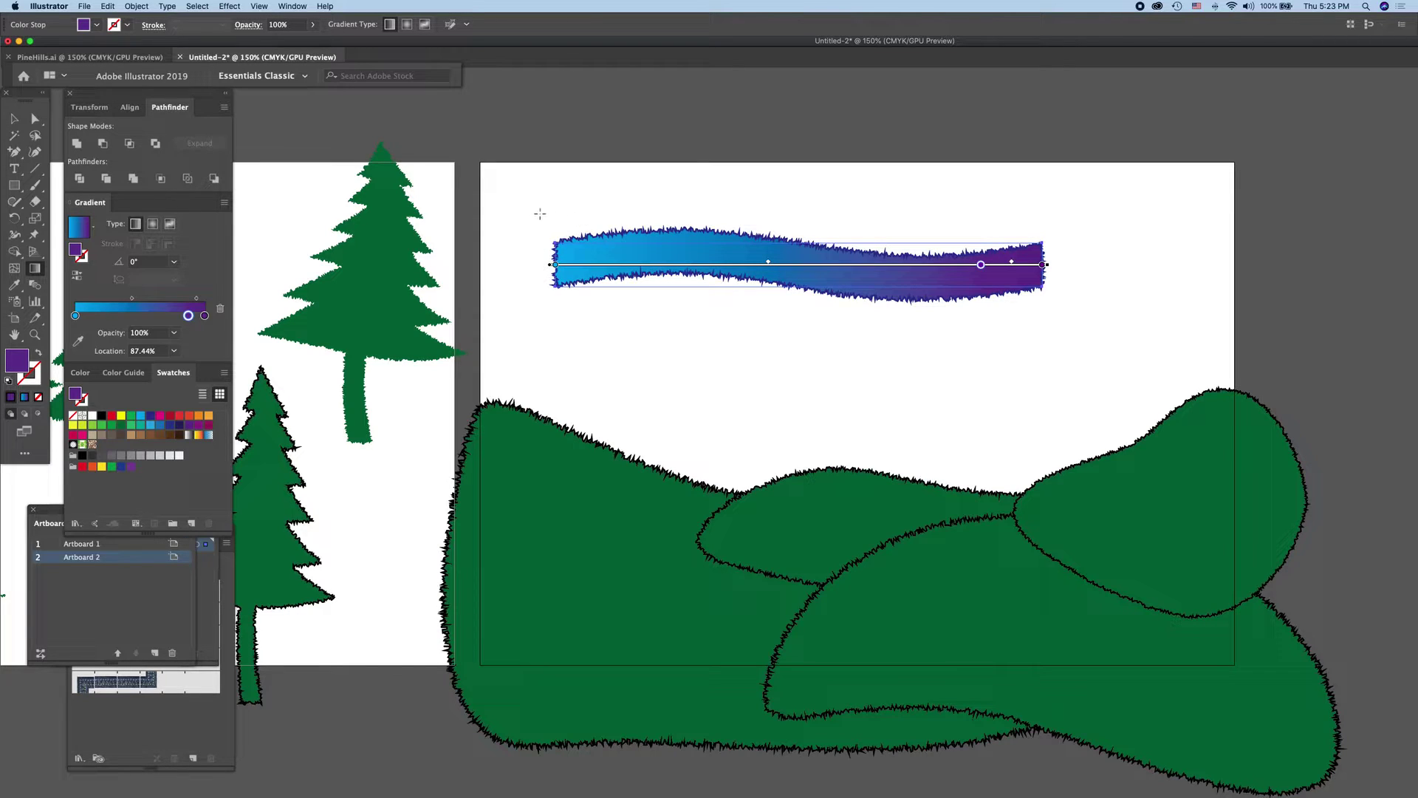
mouse_move(537, 214)
mouse_down()
mouse_move(658, 231)
mouse_move(957, 231)
mouse_move(847, 225)
mouse_up()
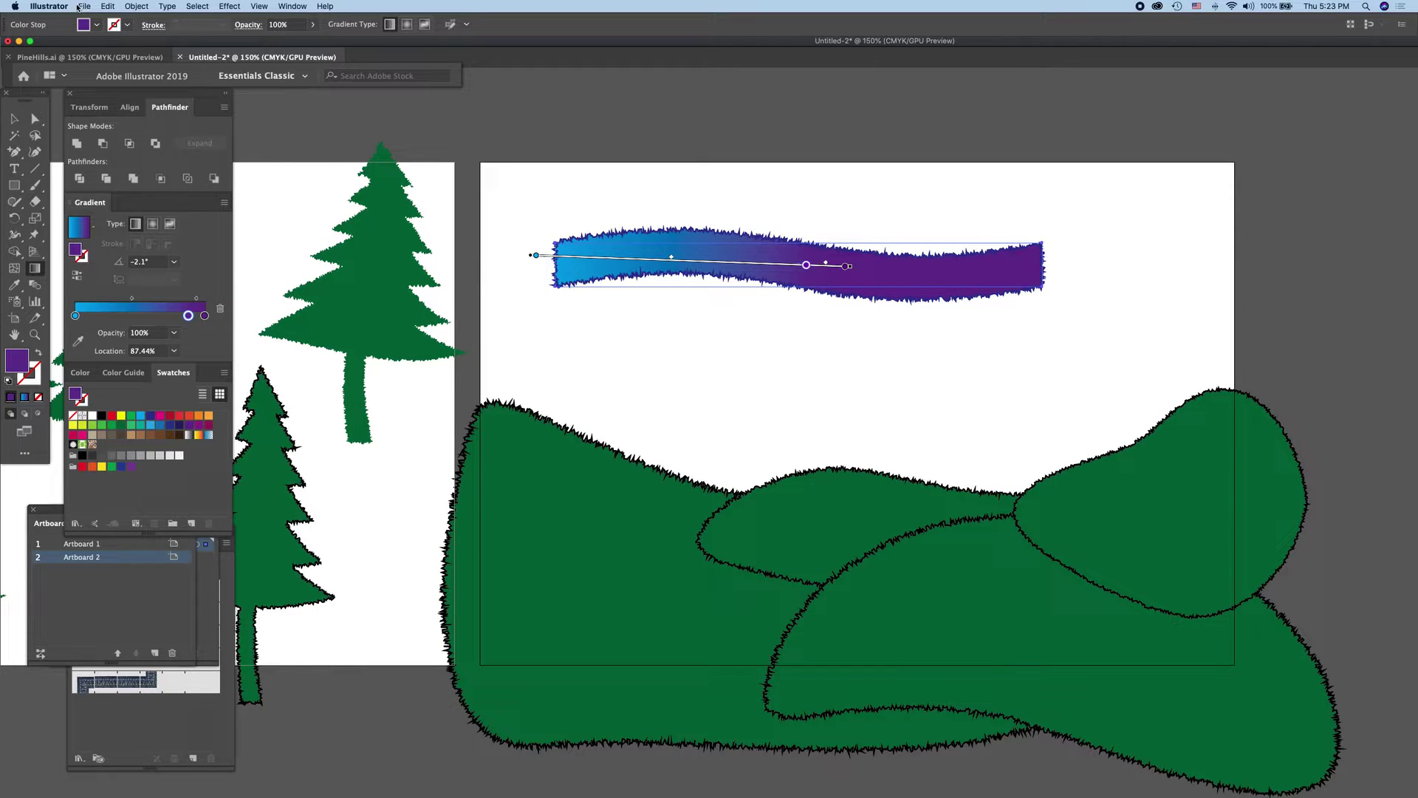
Step: Expand the stroke's appearance, then expand its fill and stroke gradient into 10 objects
click(136, 7)
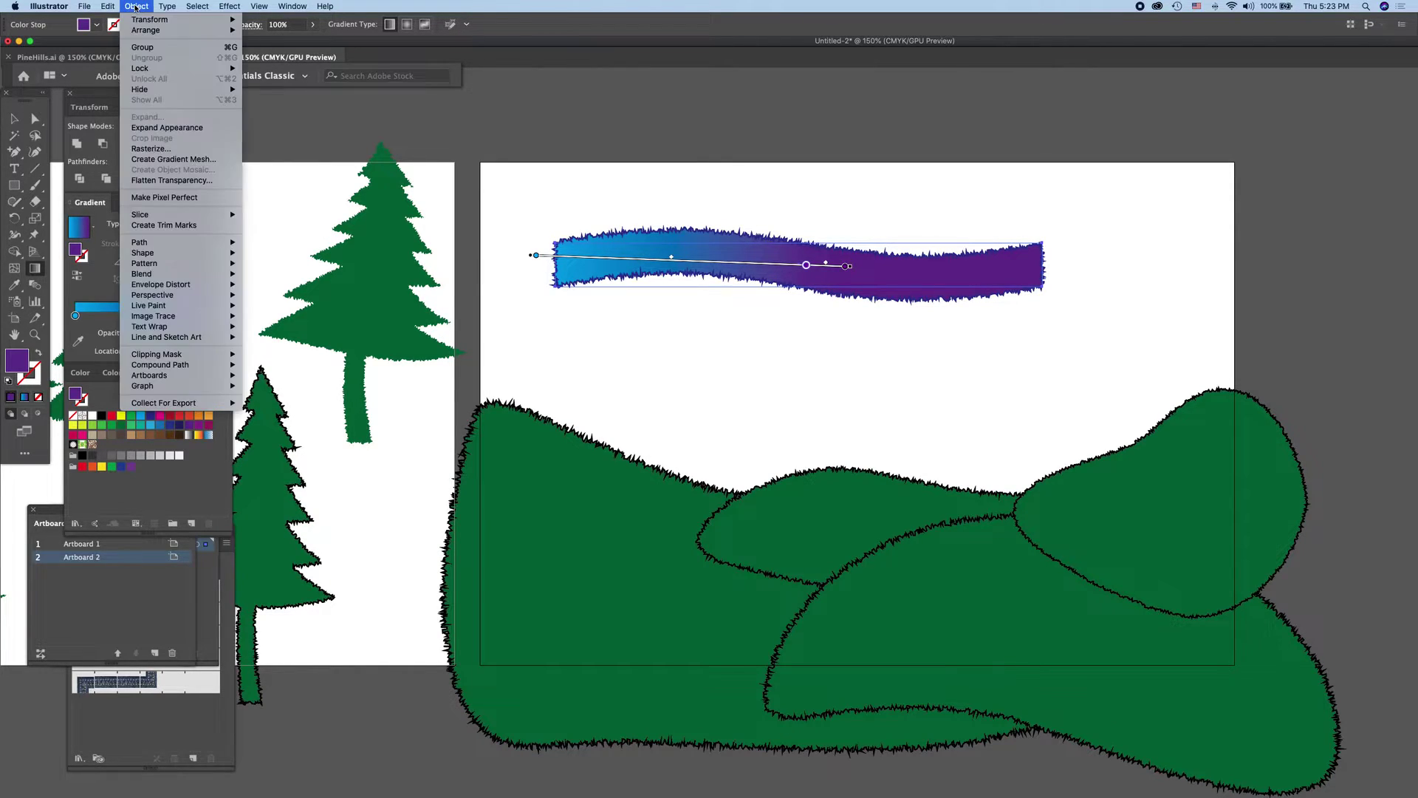
click(160, 129)
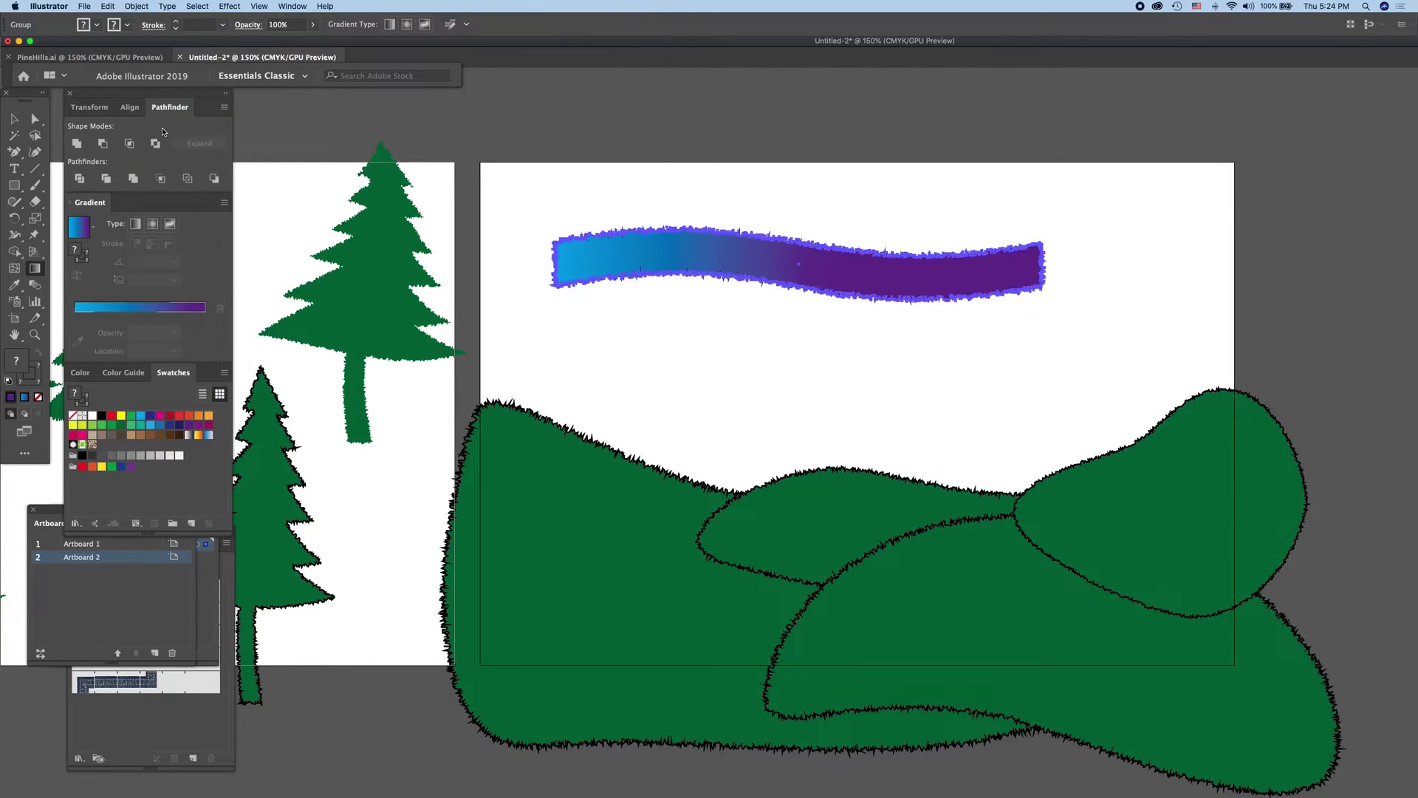
click(136, 7)
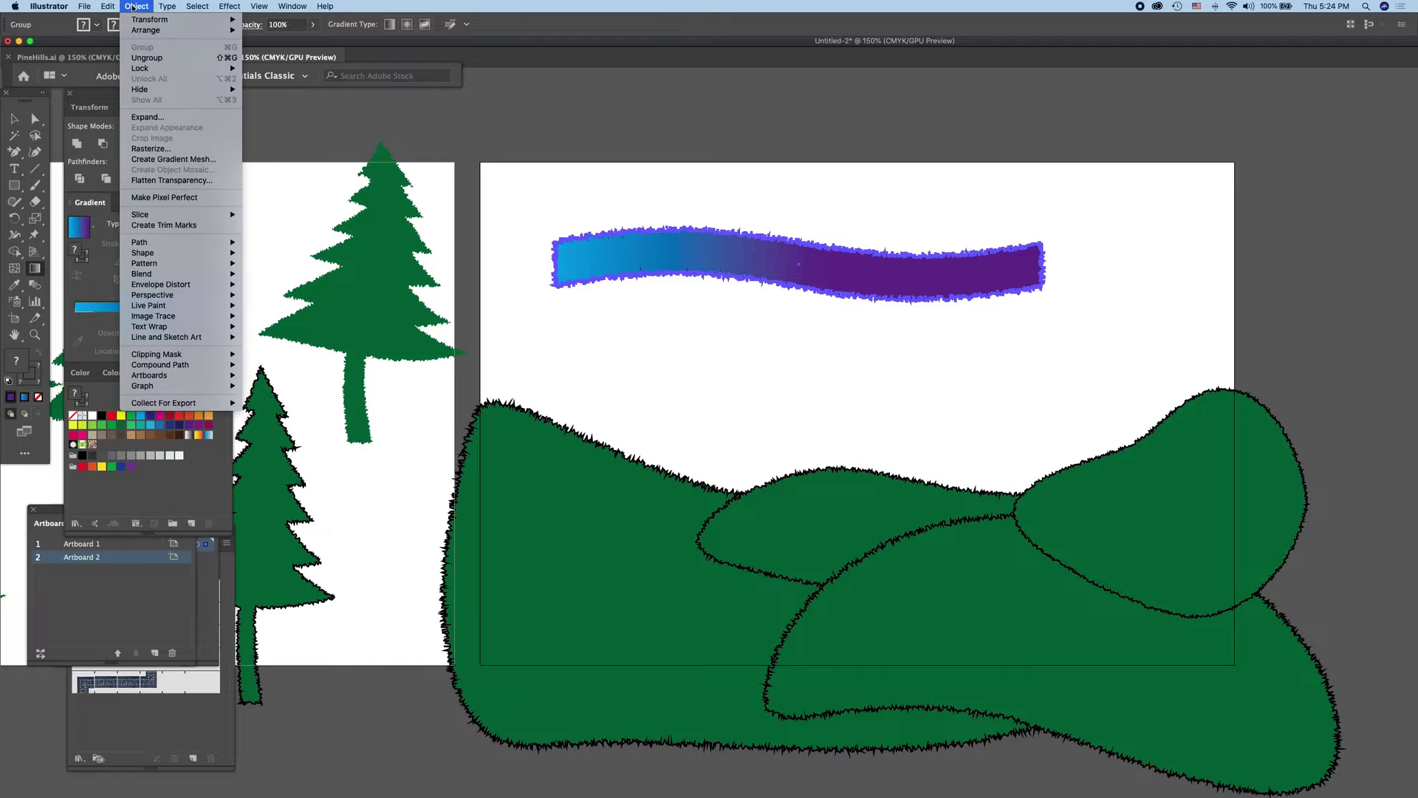
click(160, 118)
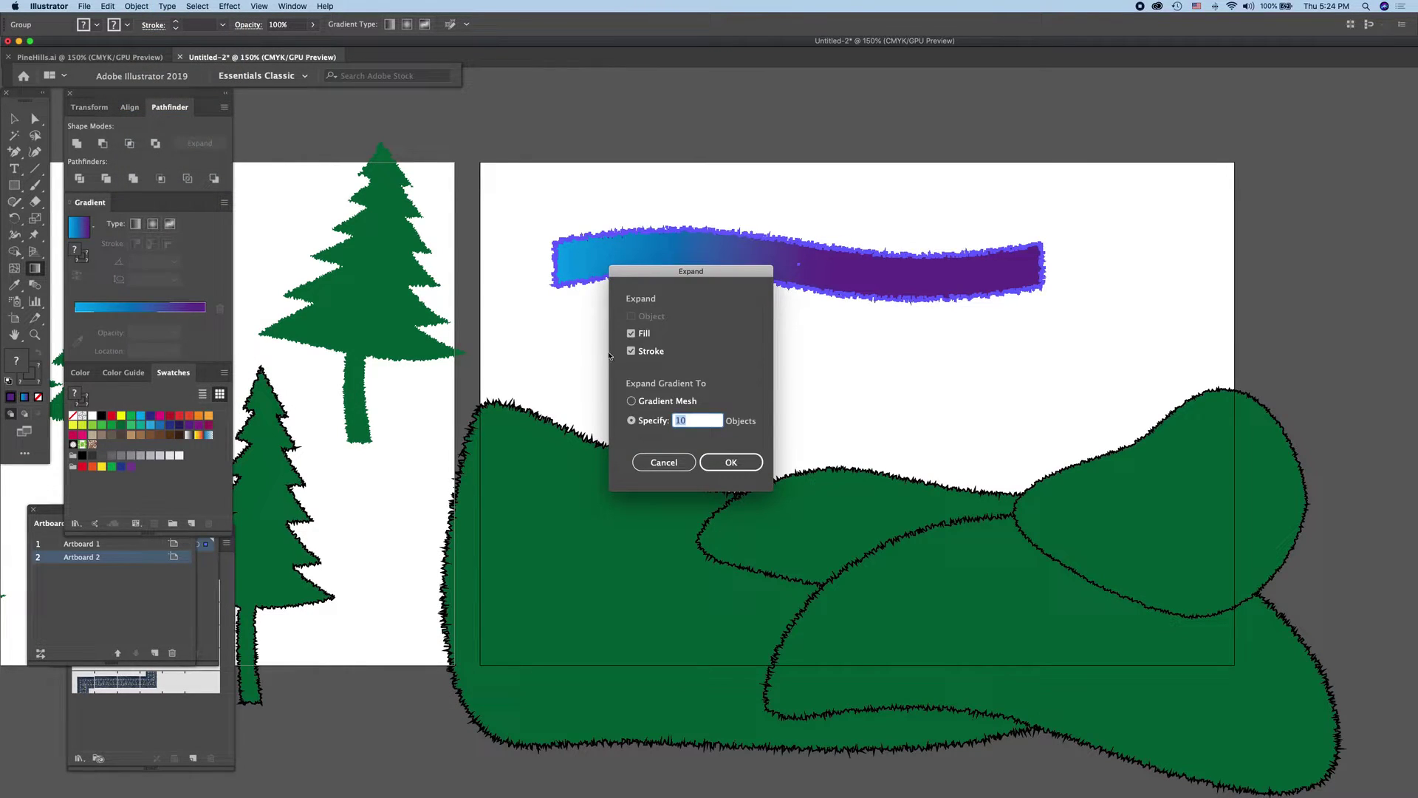
click(730, 462)
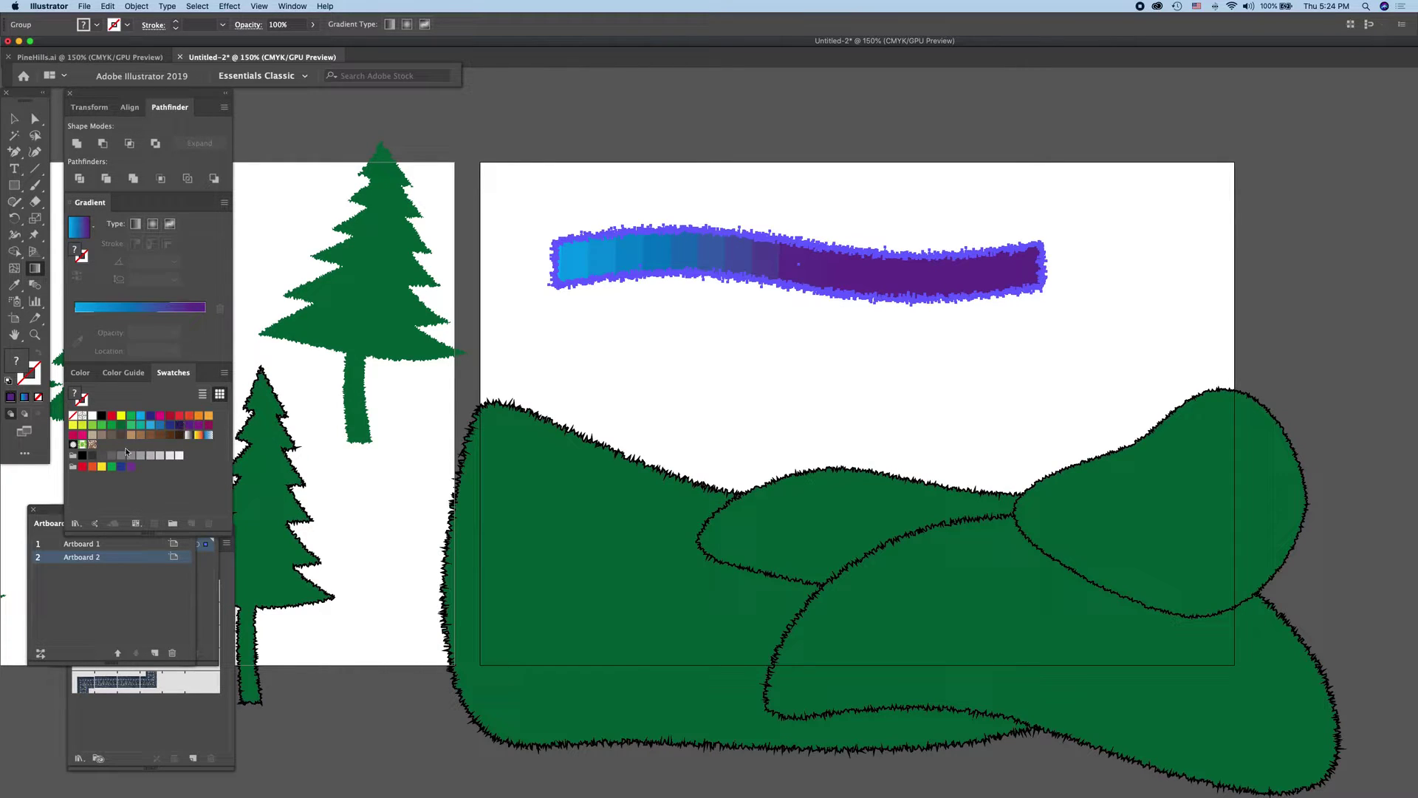
Step: Save the band's colours as a 'bluepurple' colour group, then delete the band
click(173, 526)
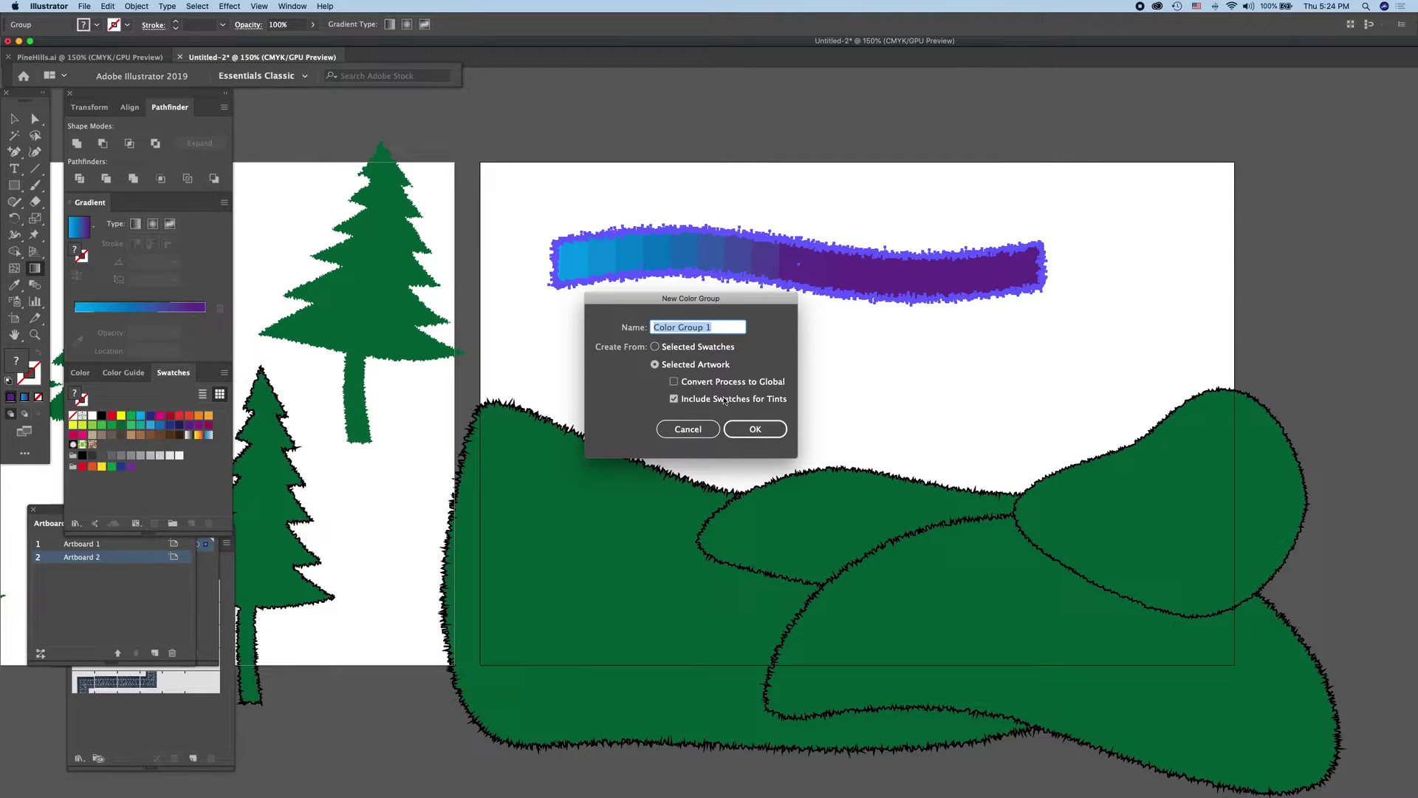
text(bluepurple)
click(728, 428)
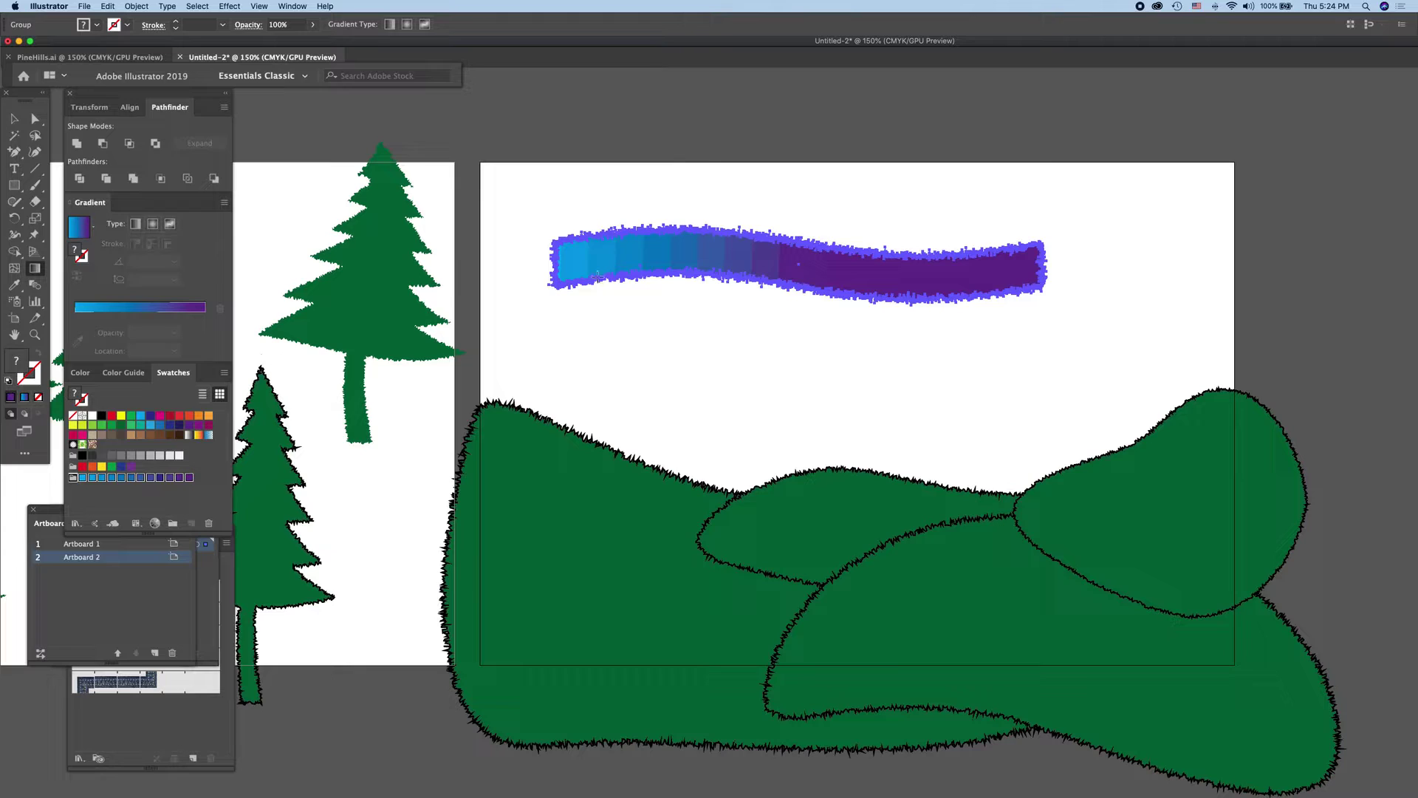
key(Delete)
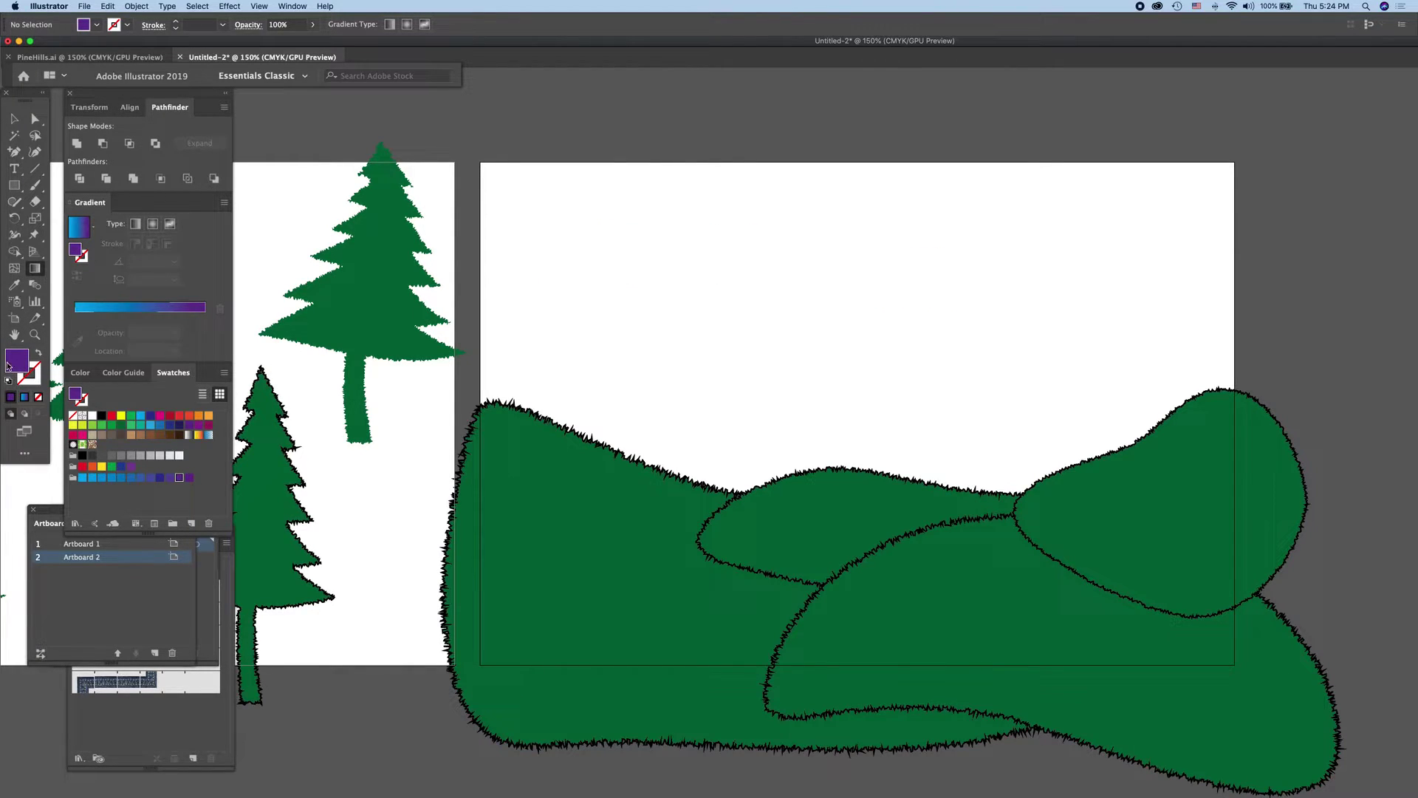
Step: Recolour the left hill and the front green hill with purples from the new group
click(547, 569)
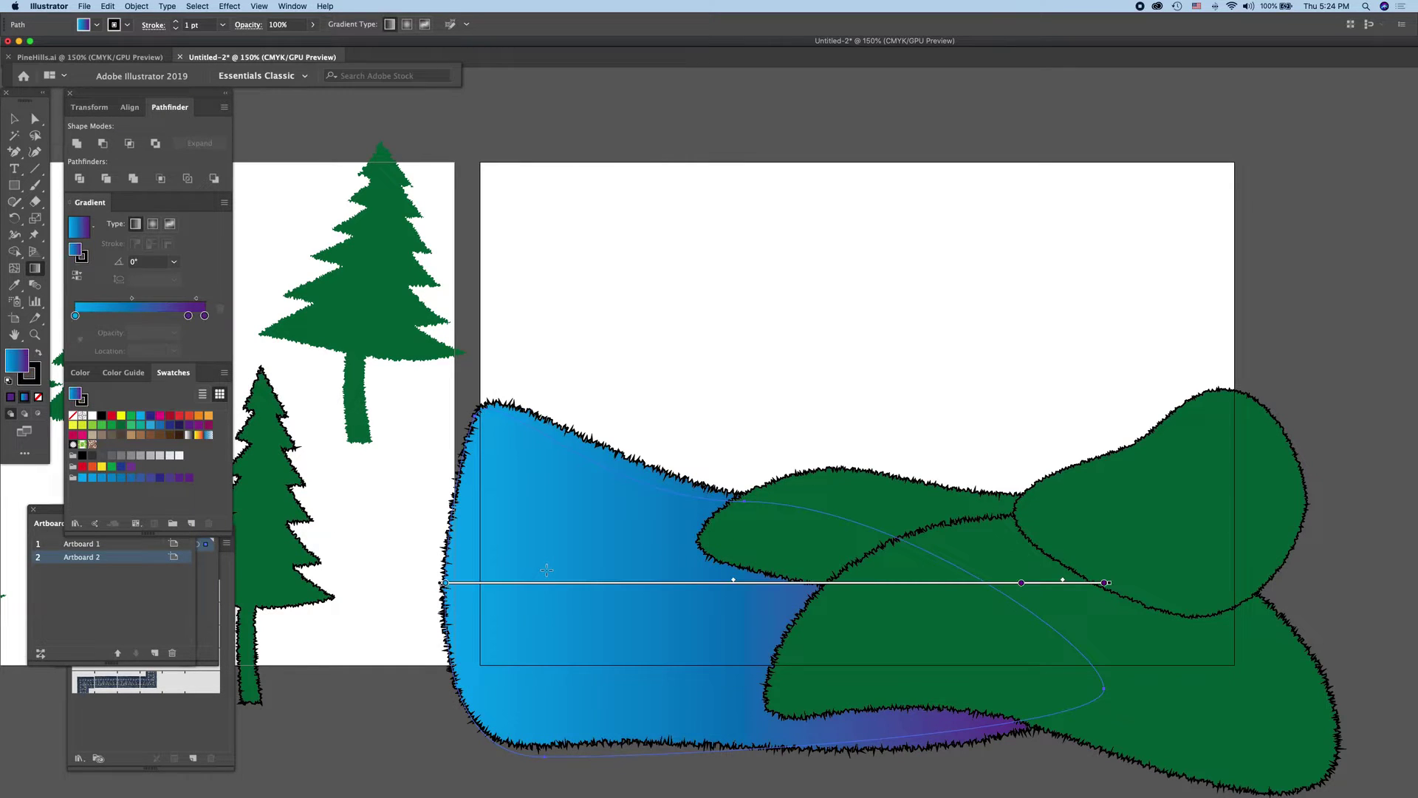
click(189, 478)
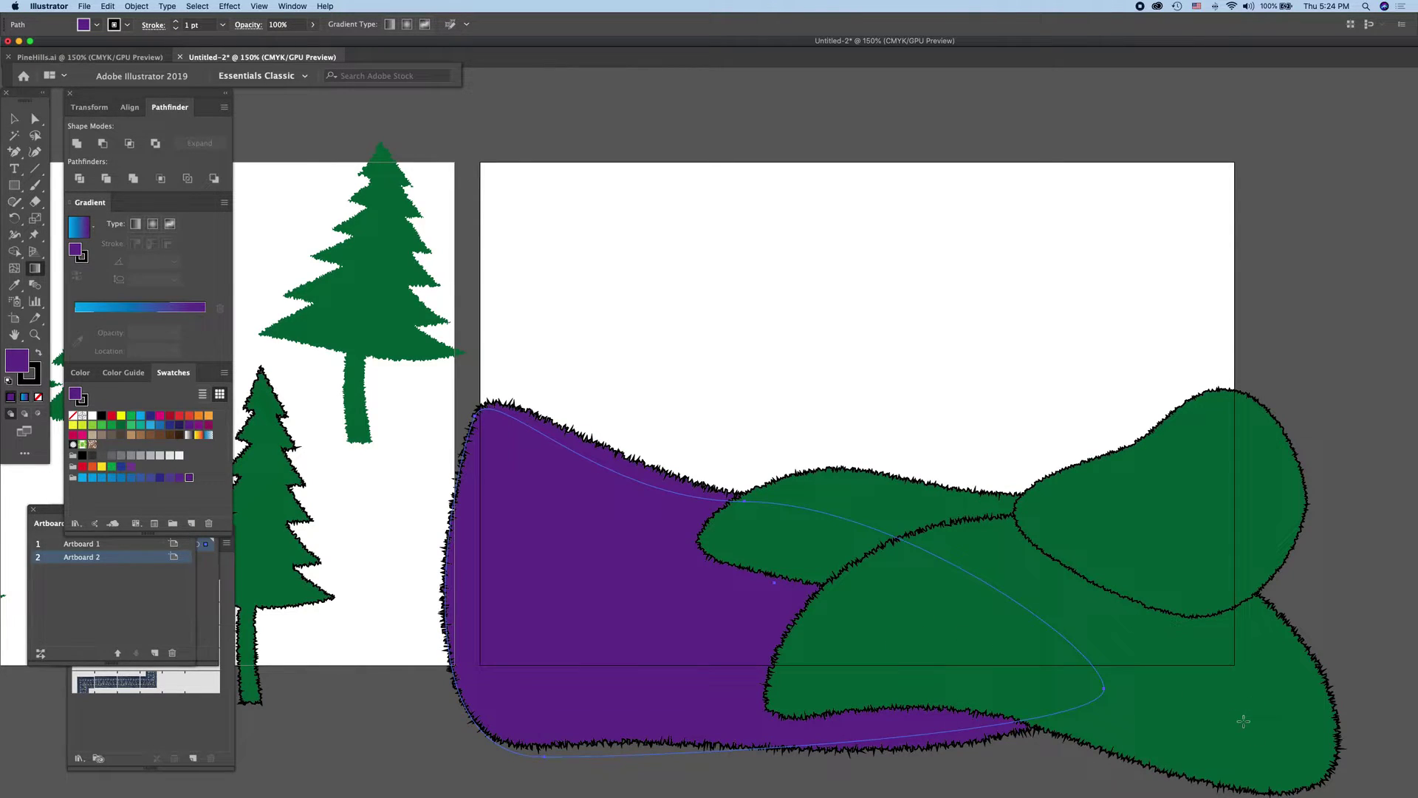
click(14, 118)
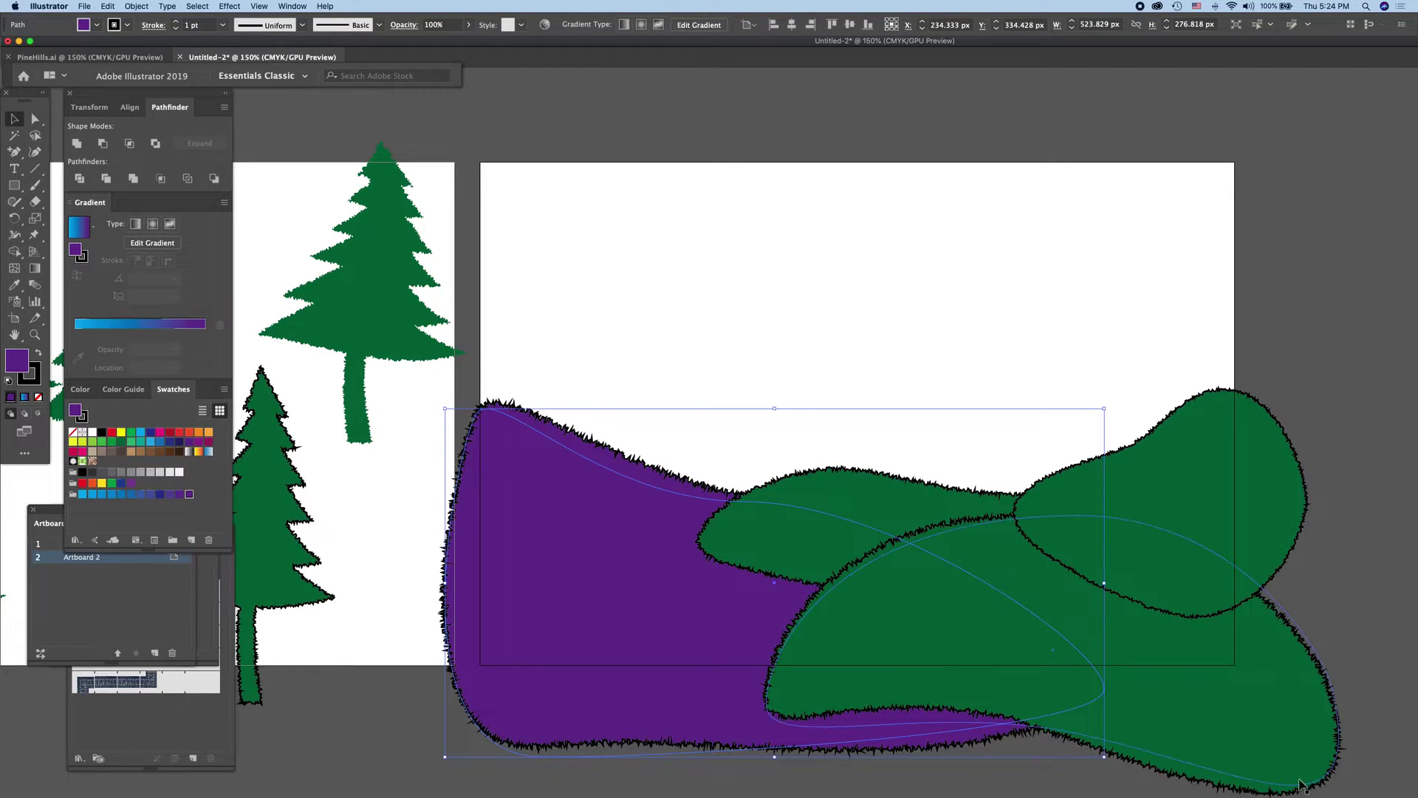
click(1223, 727)
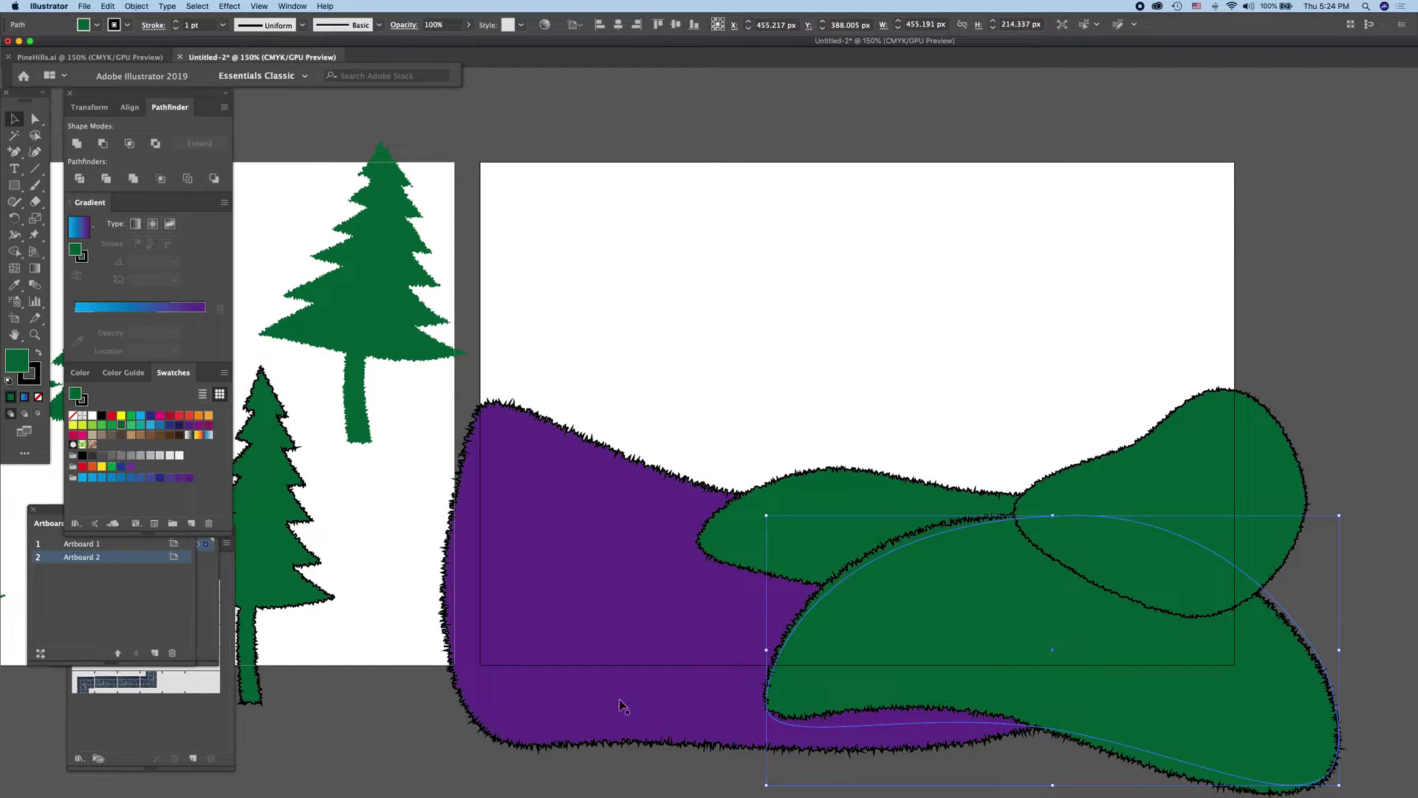
click(179, 479)
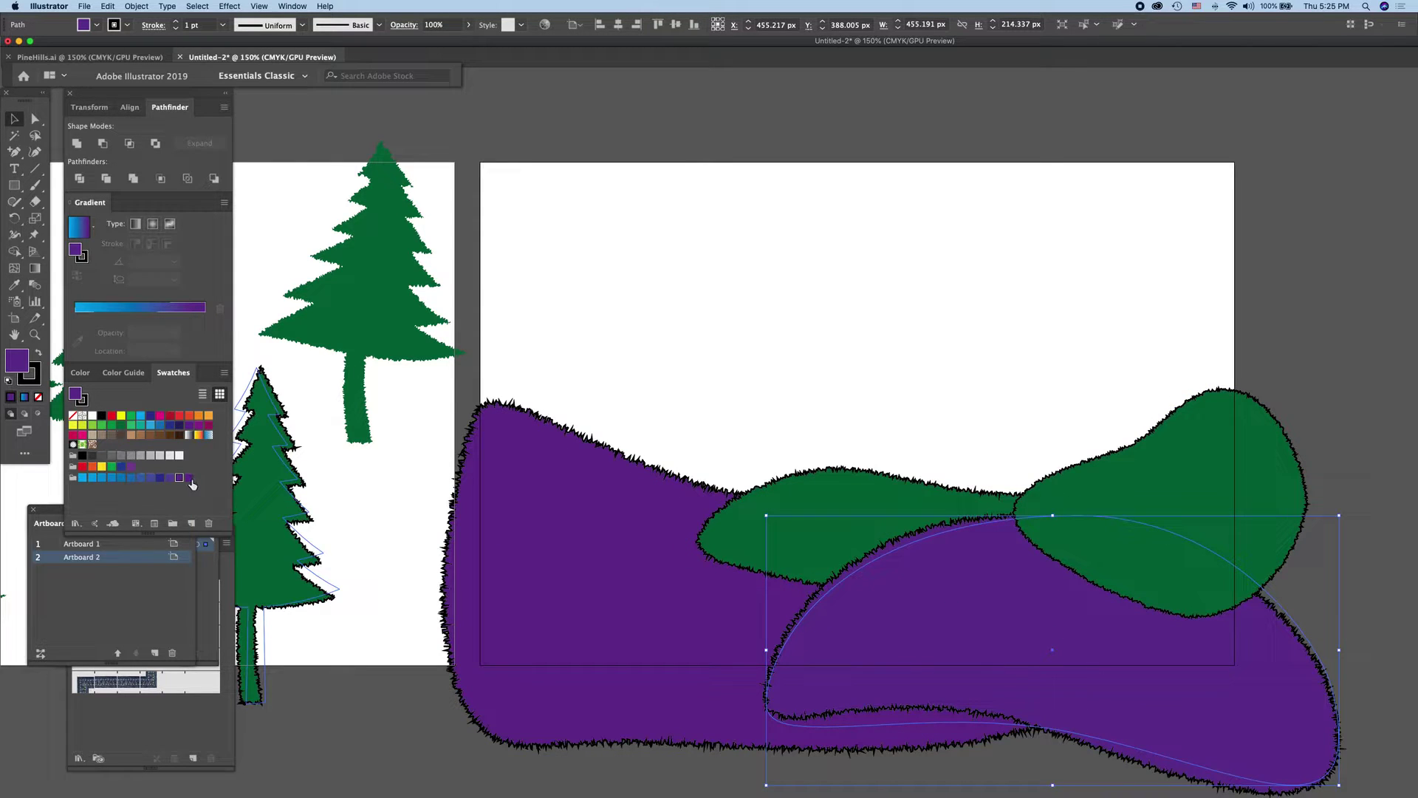
click(595, 560)
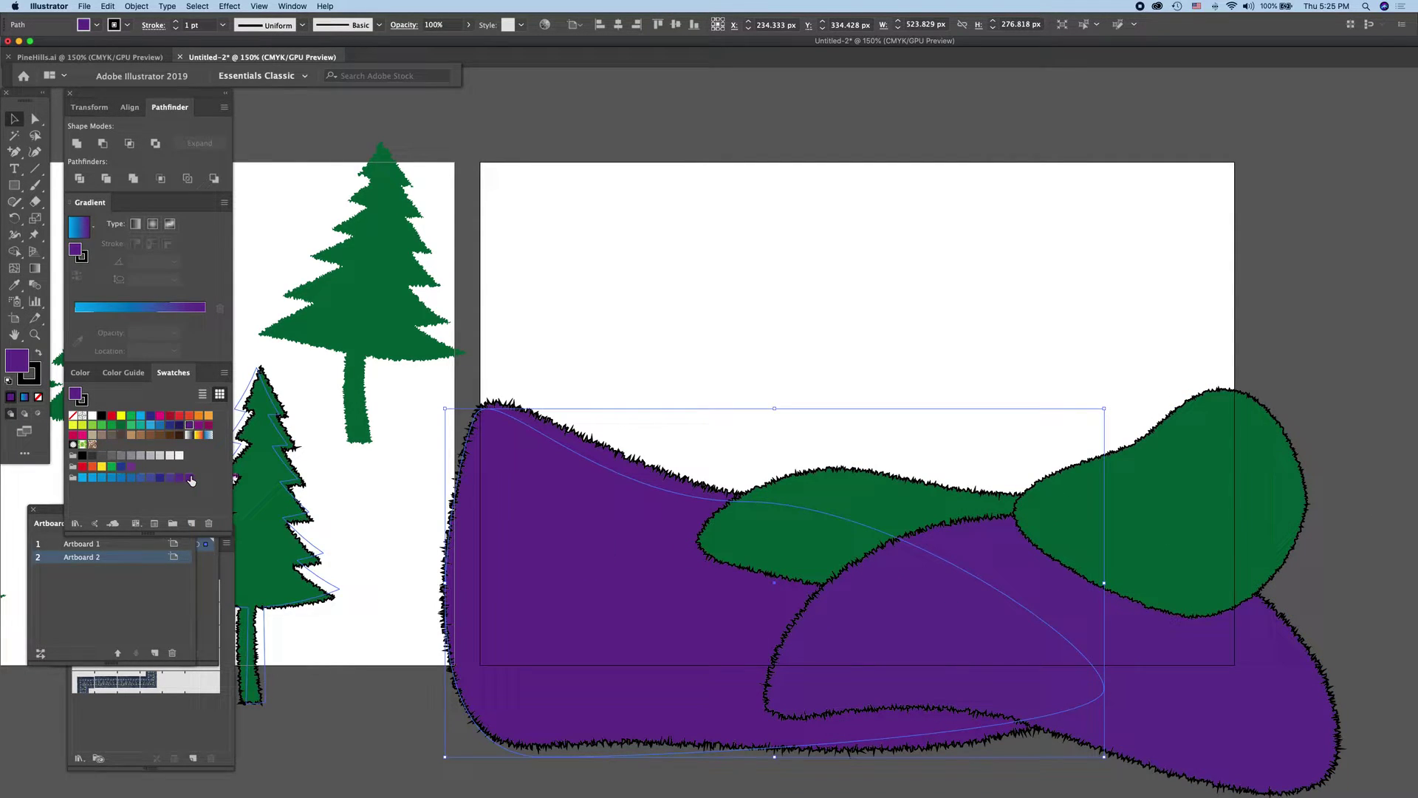
click(190, 478)
Step: Fill the right green blob blue-violet and the large left hill with the group's last purple
click(1308, 752)
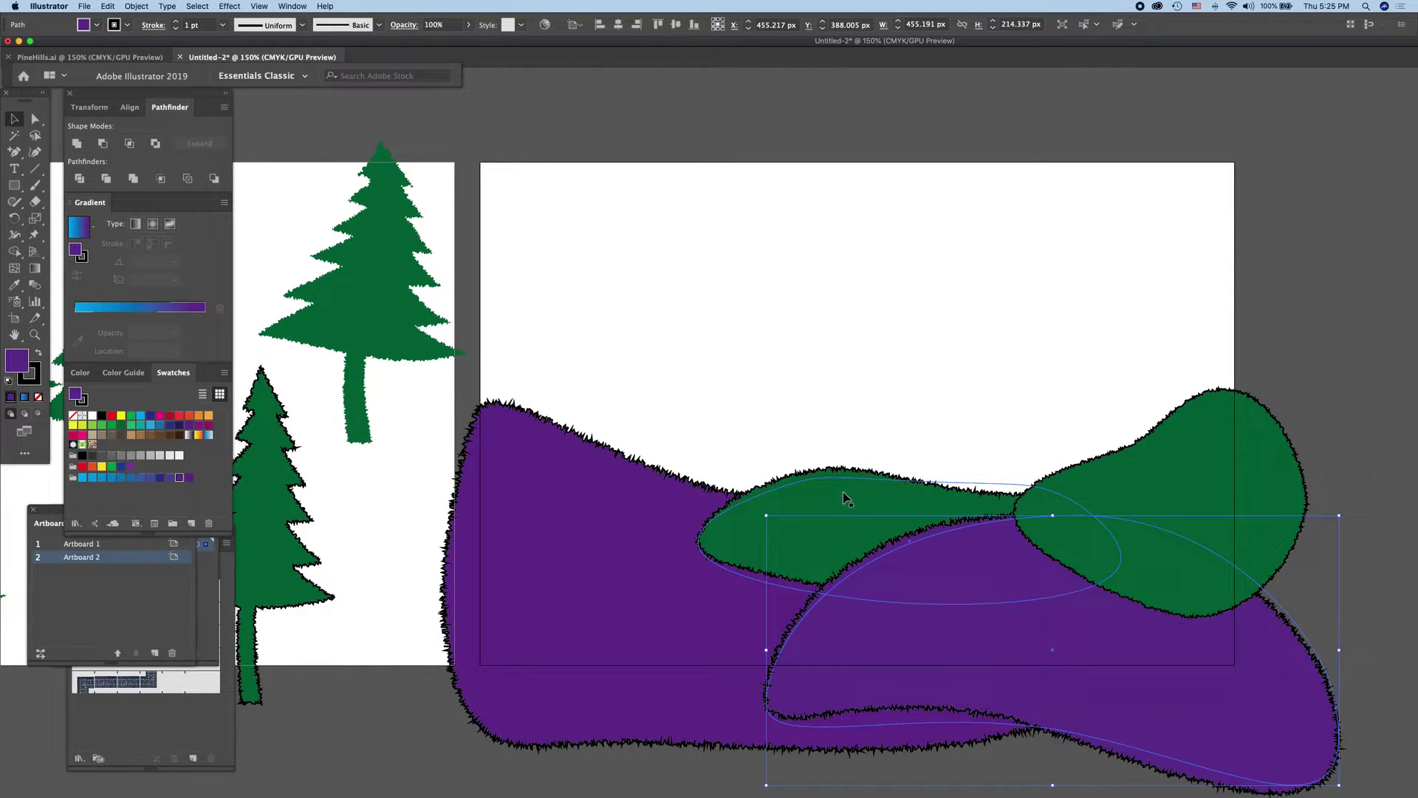
click(1178, 485)
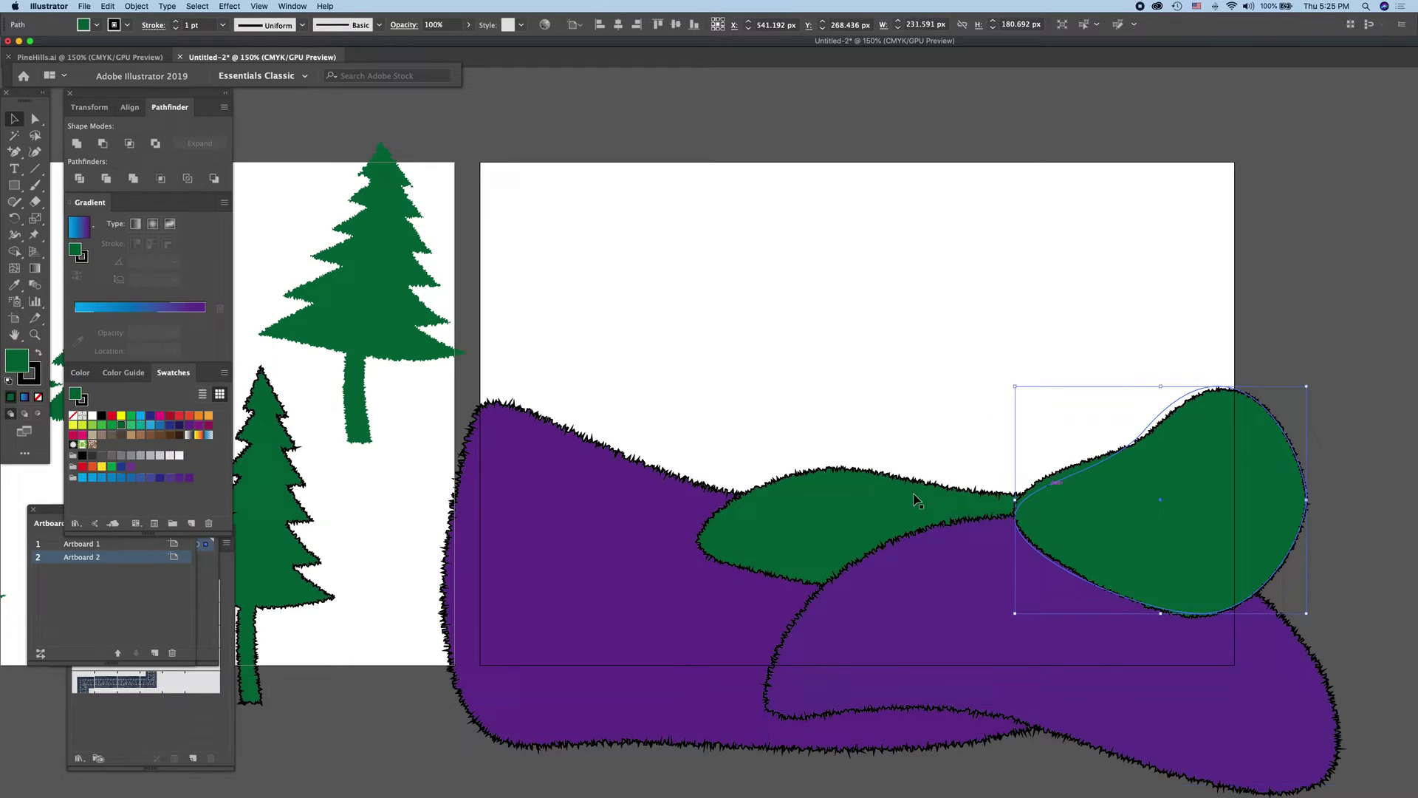
click(170, 477)
click(669, 694)
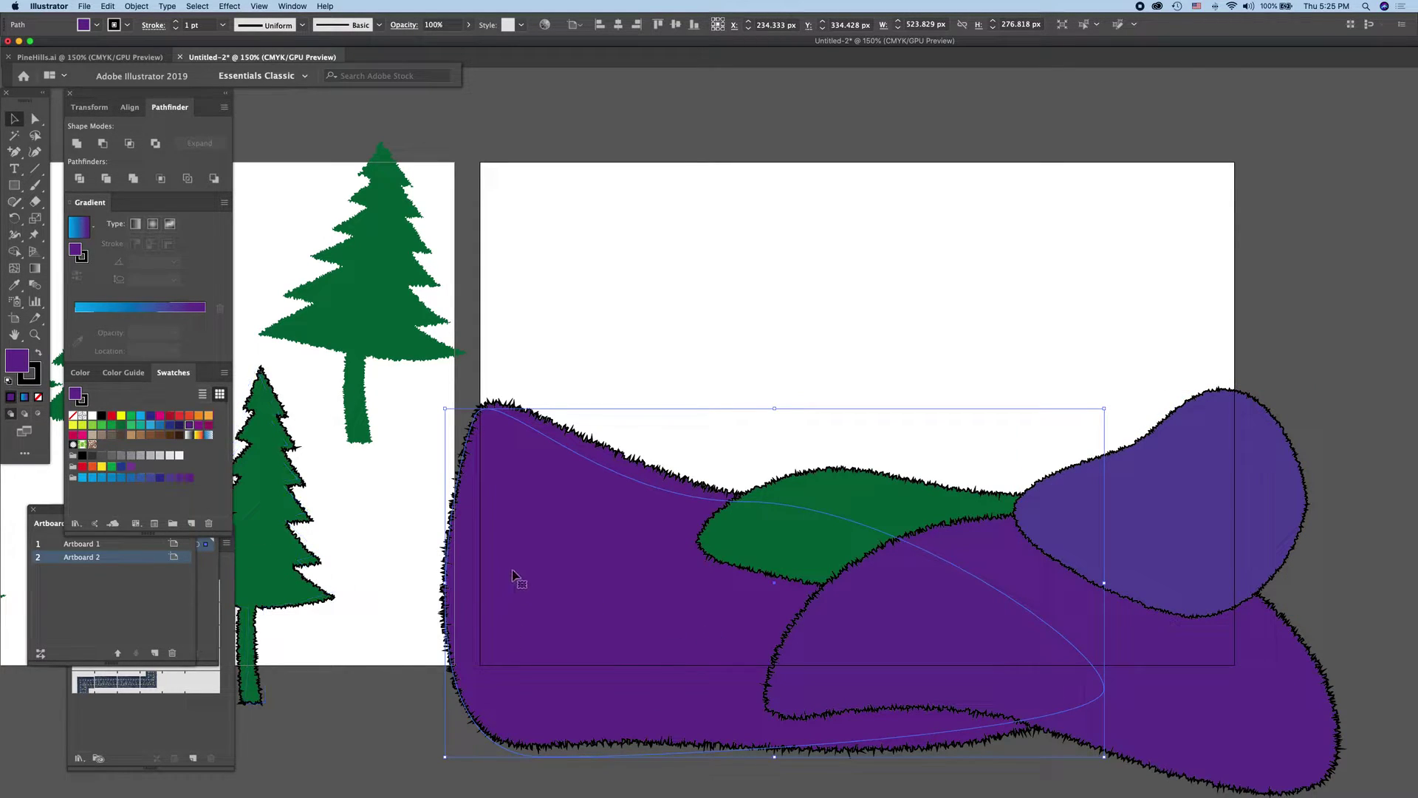
click(190, 481)
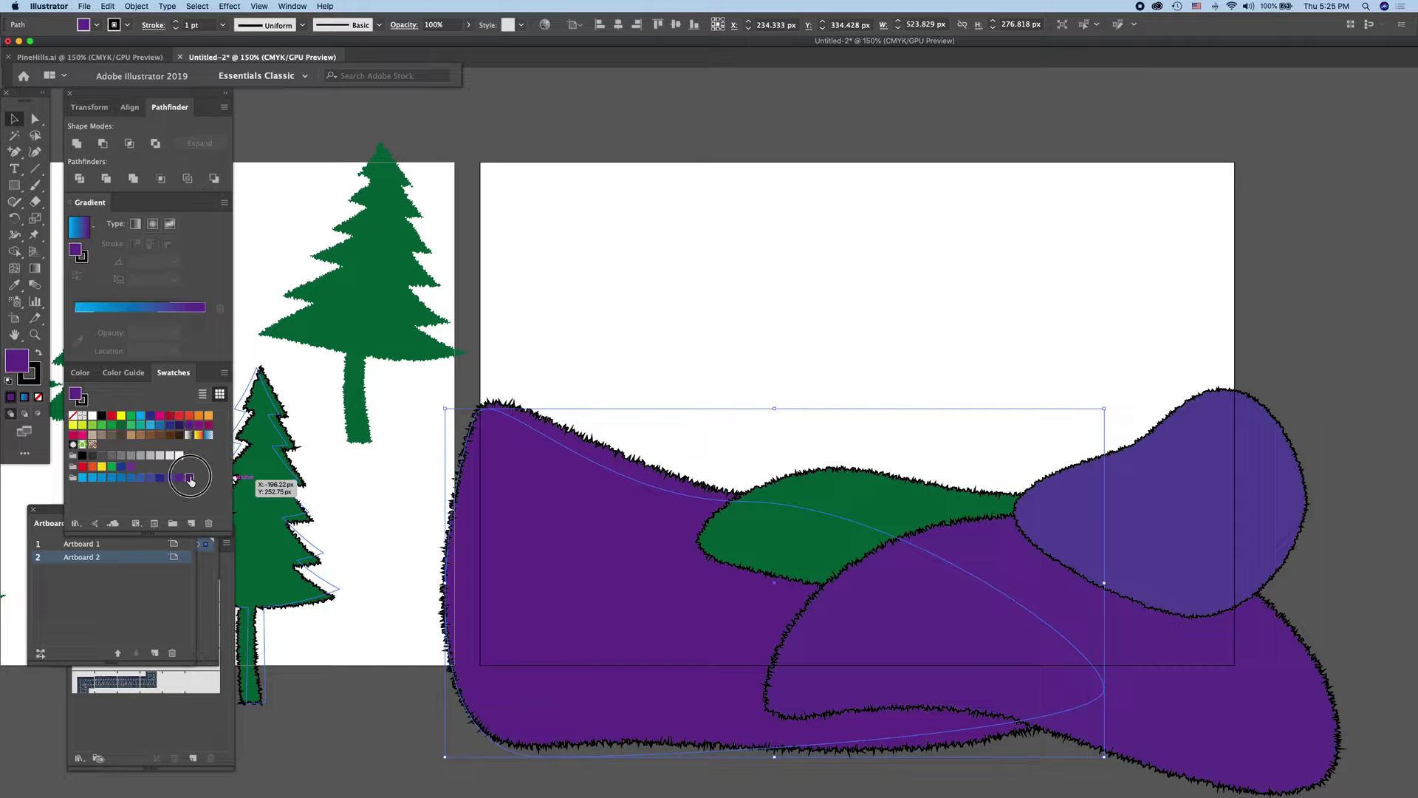
Step: Fill the middle green oval hill dark blue, then switch it to a lighter blue-violet
click(1220, 735)
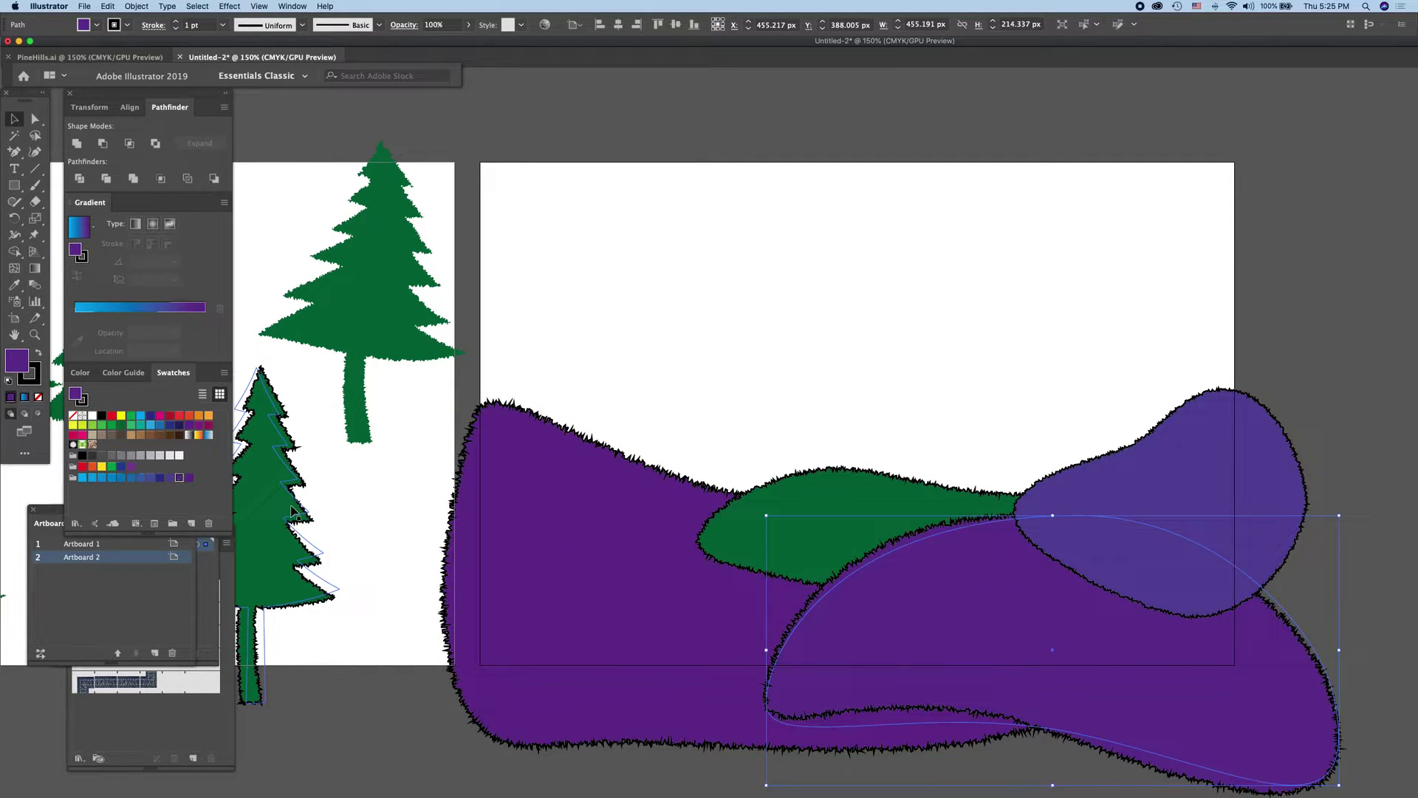
click(830, 480)
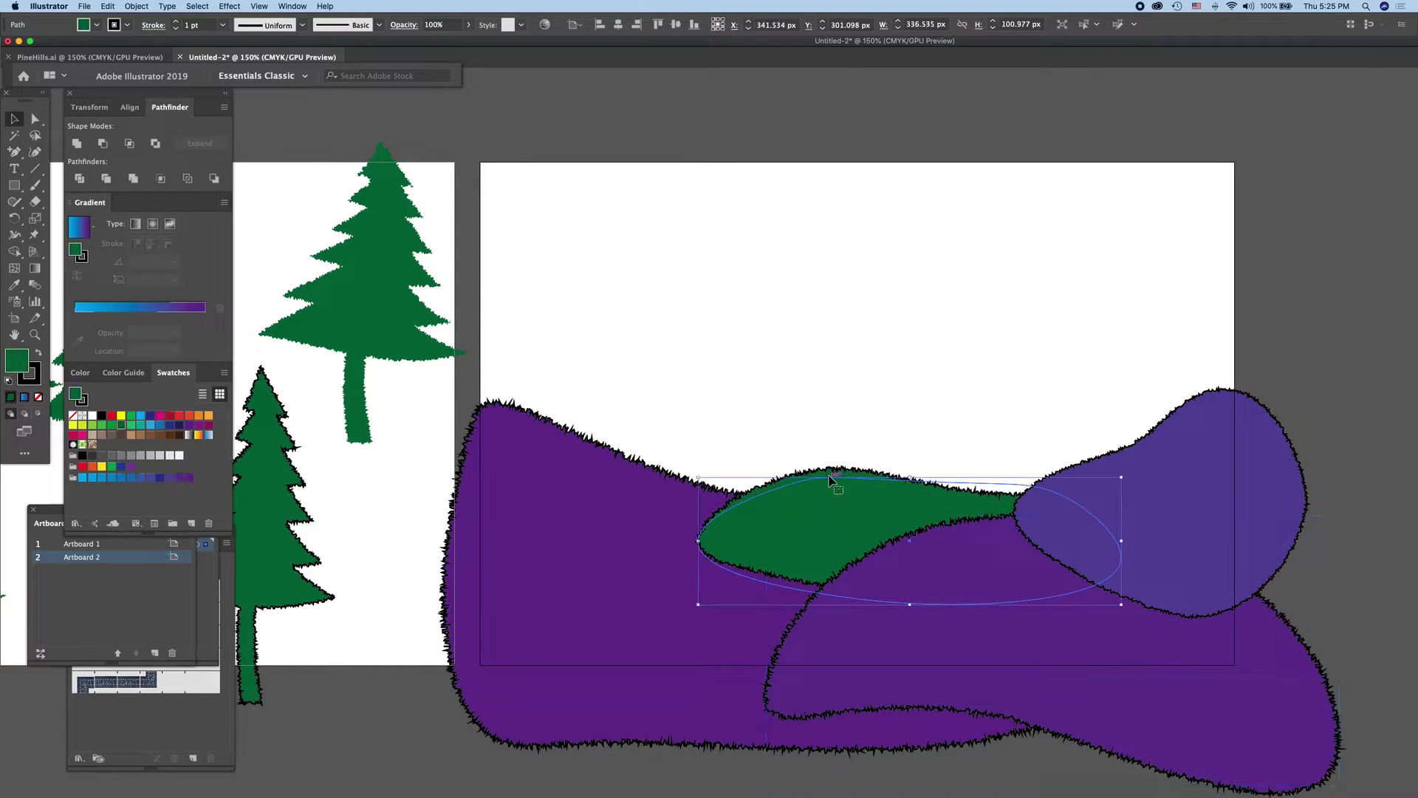
click(161, 479)
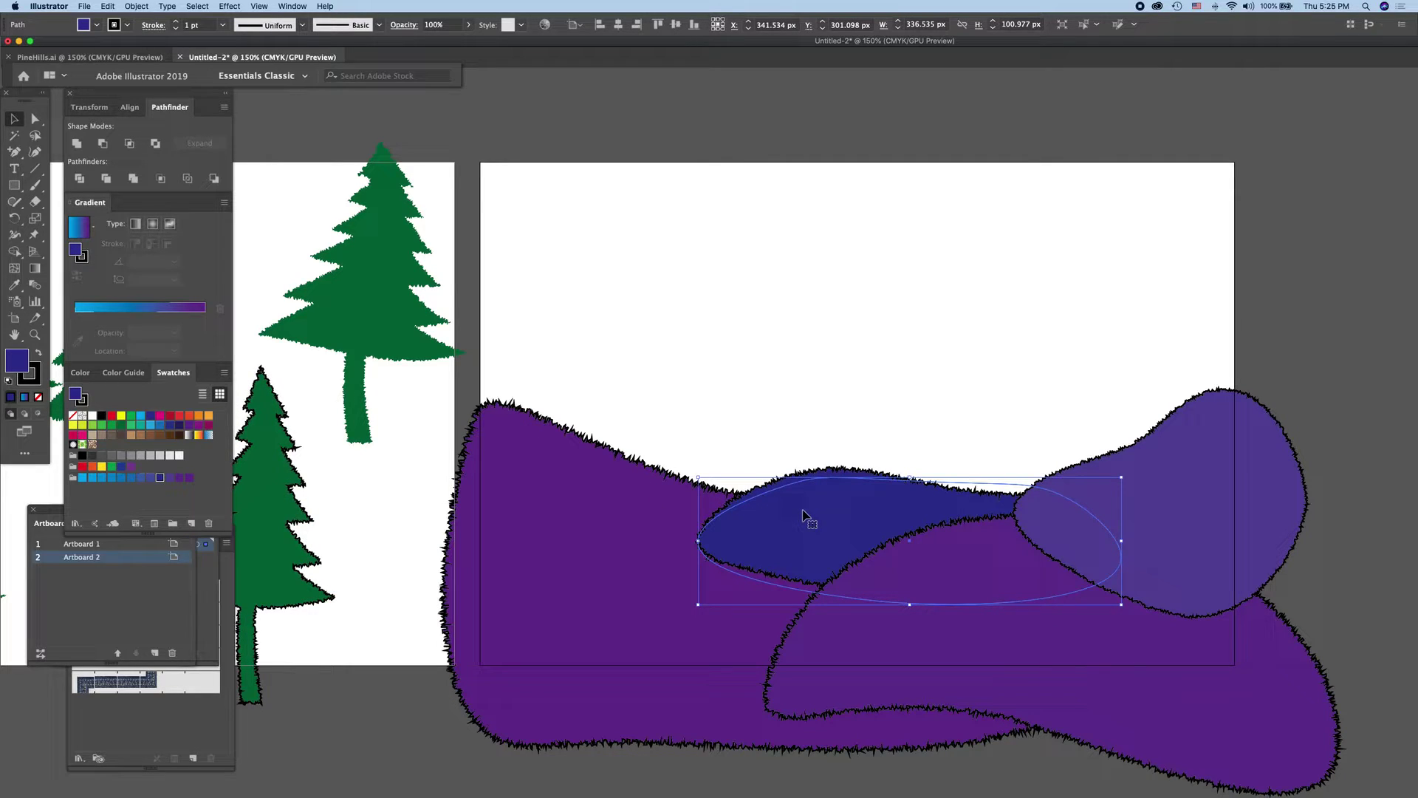
click(151, 478)
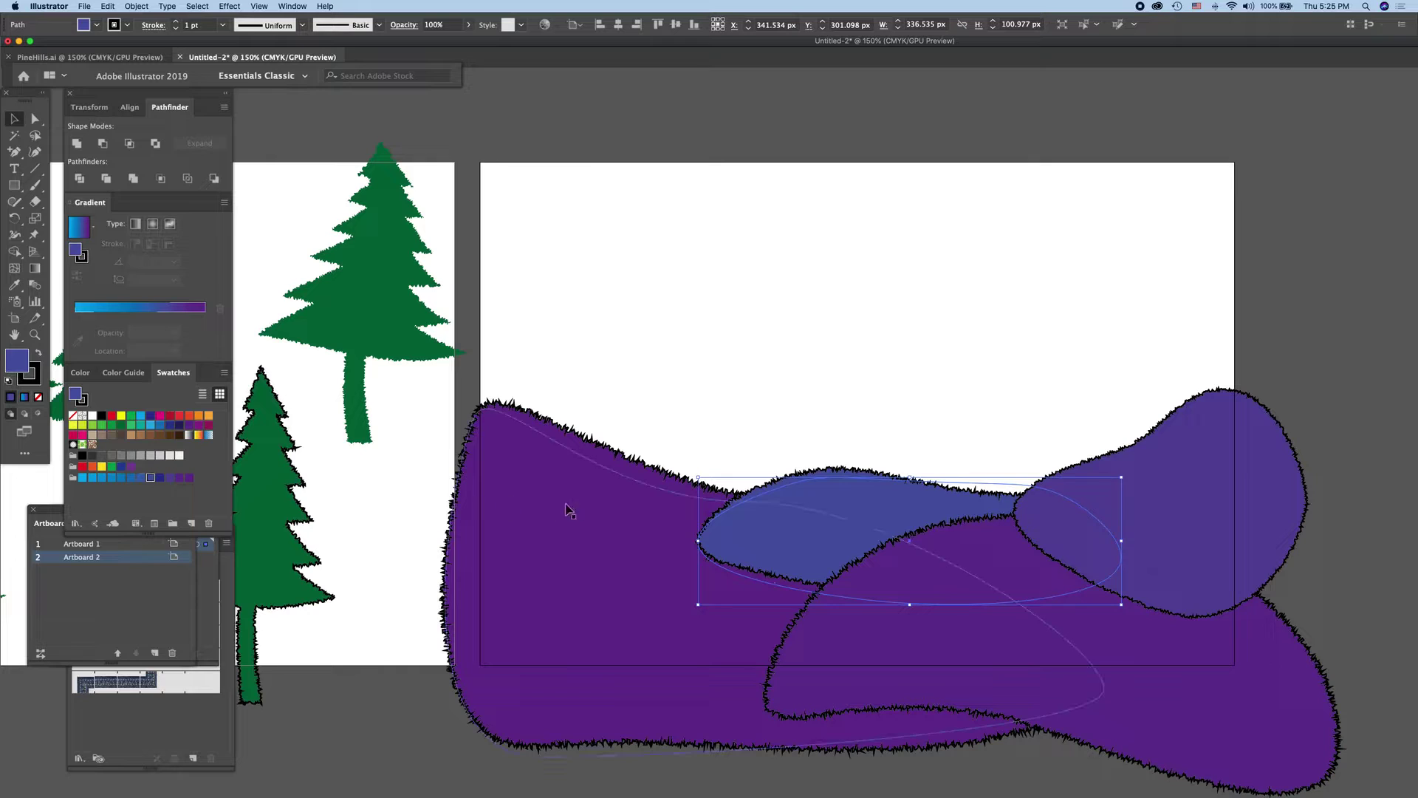
click(549, 554)
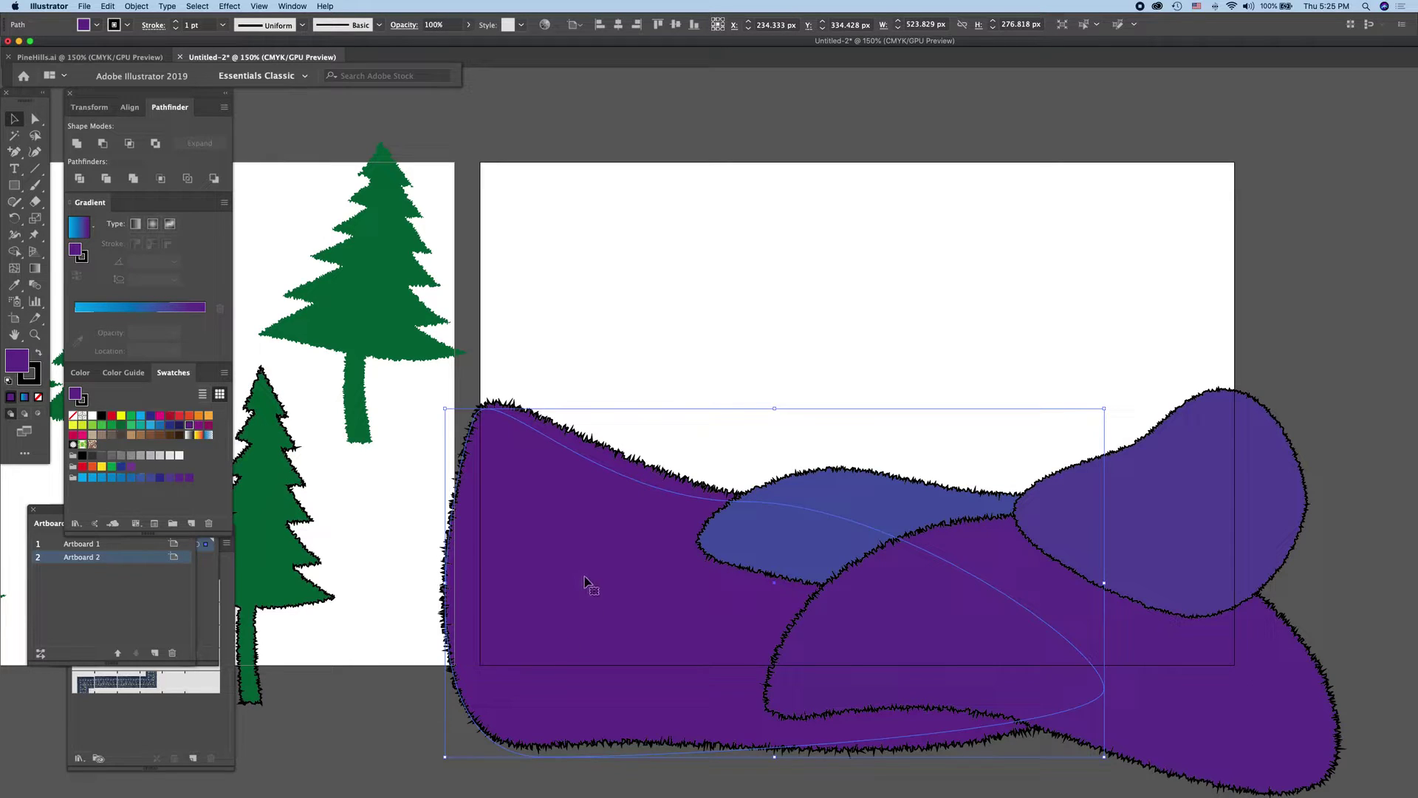
Step: Set the outline colour of all the hills to dark purple
click(403, 722)
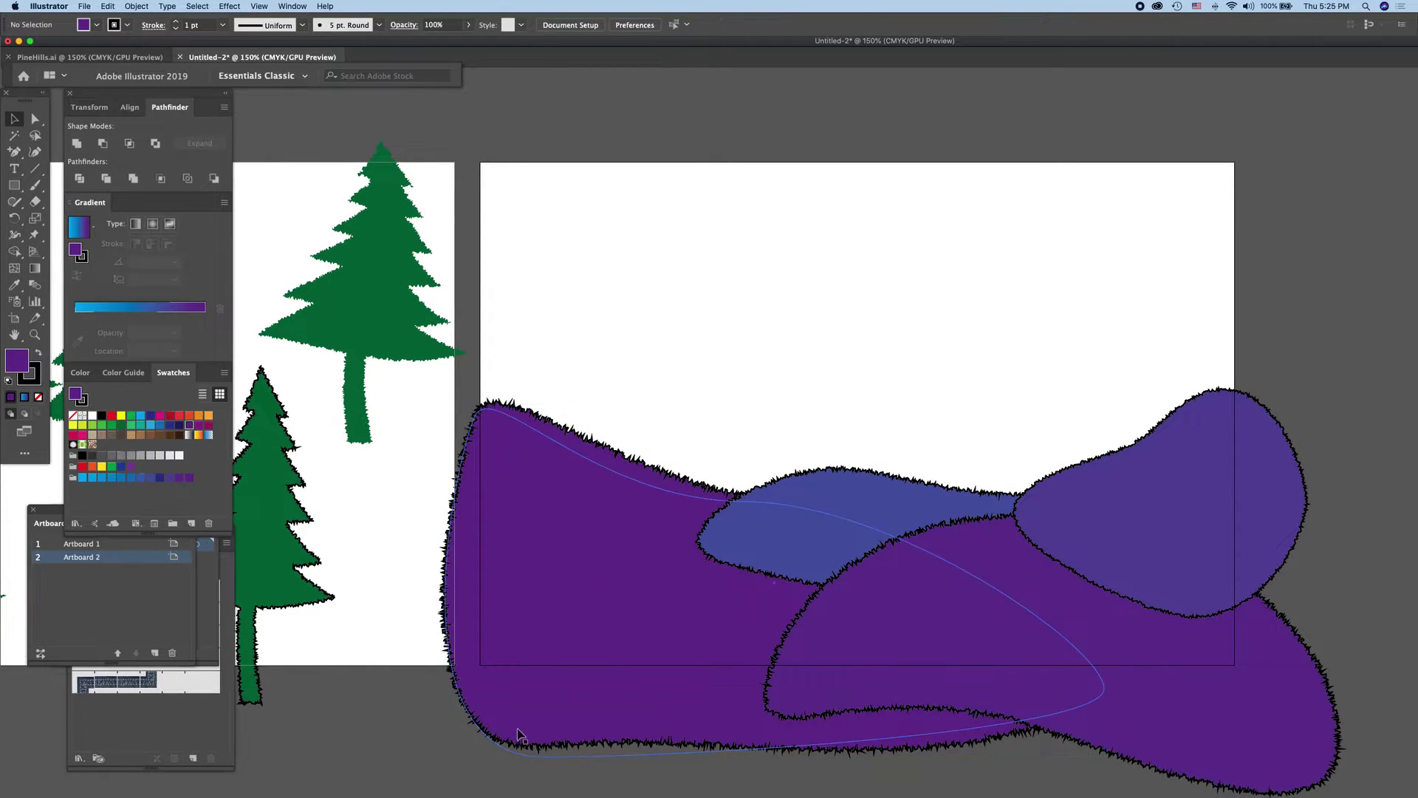
mouse_move(436, 754)
mouse_down()
mouse_move(619, 369)
mouse_move(888, 411)
mouse_up()
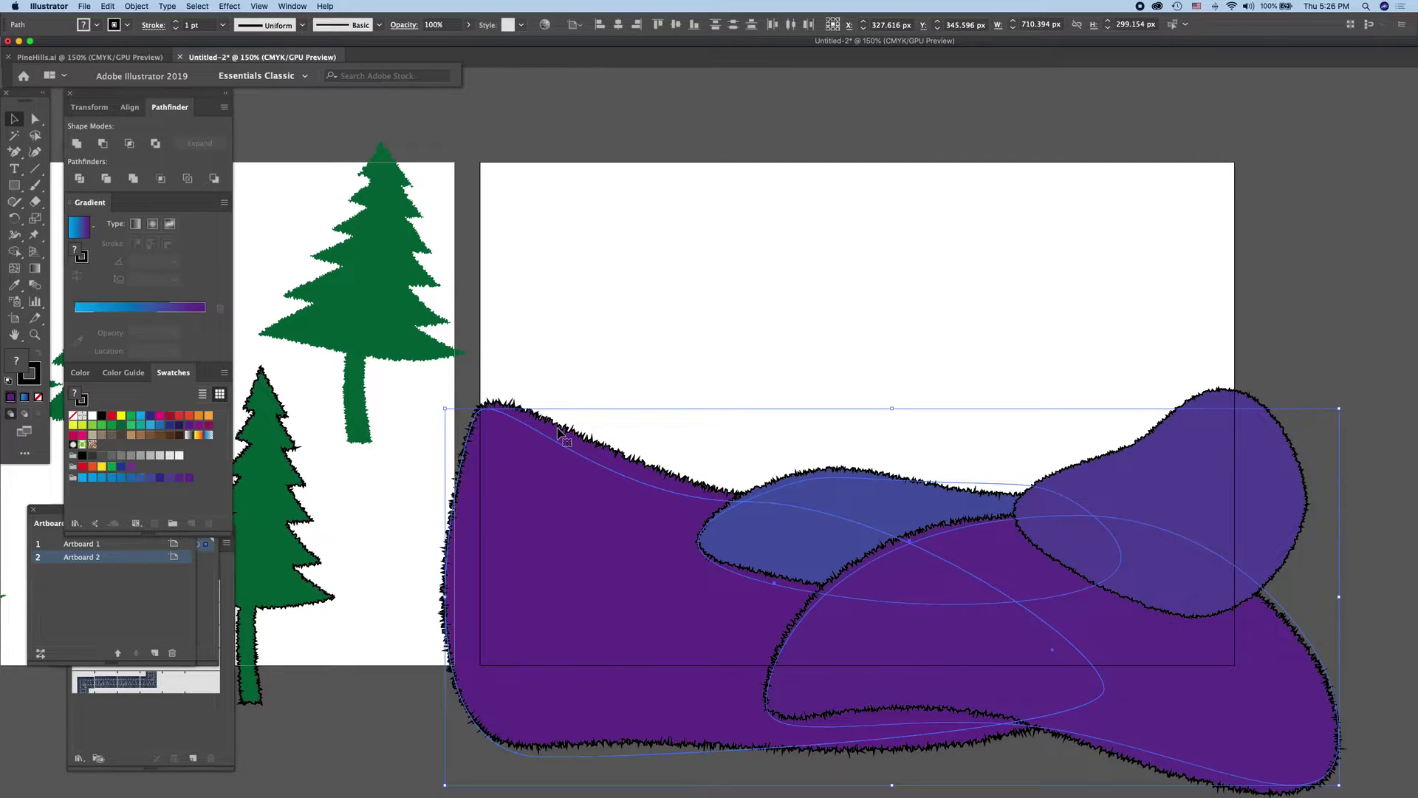
click(38, 387)
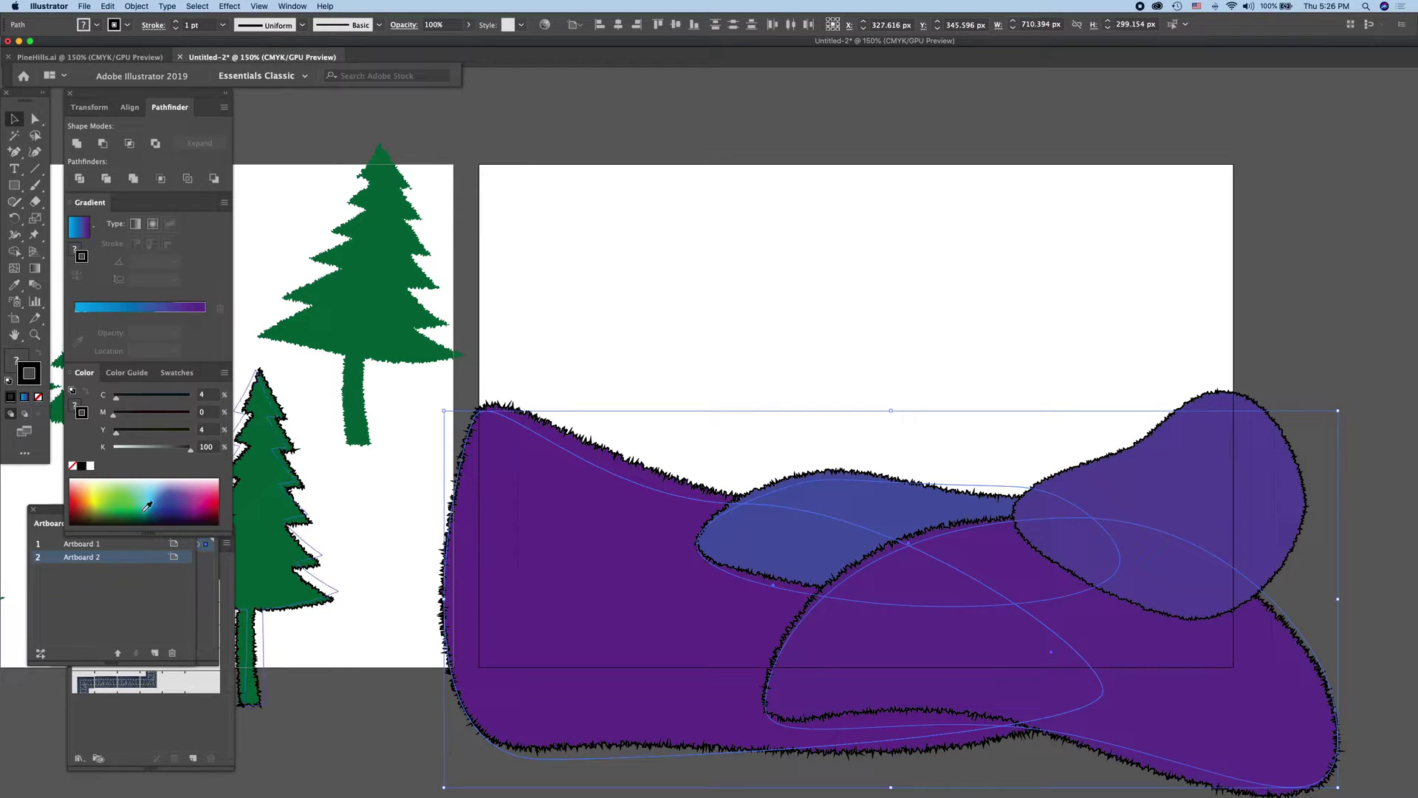
click(177, 375)
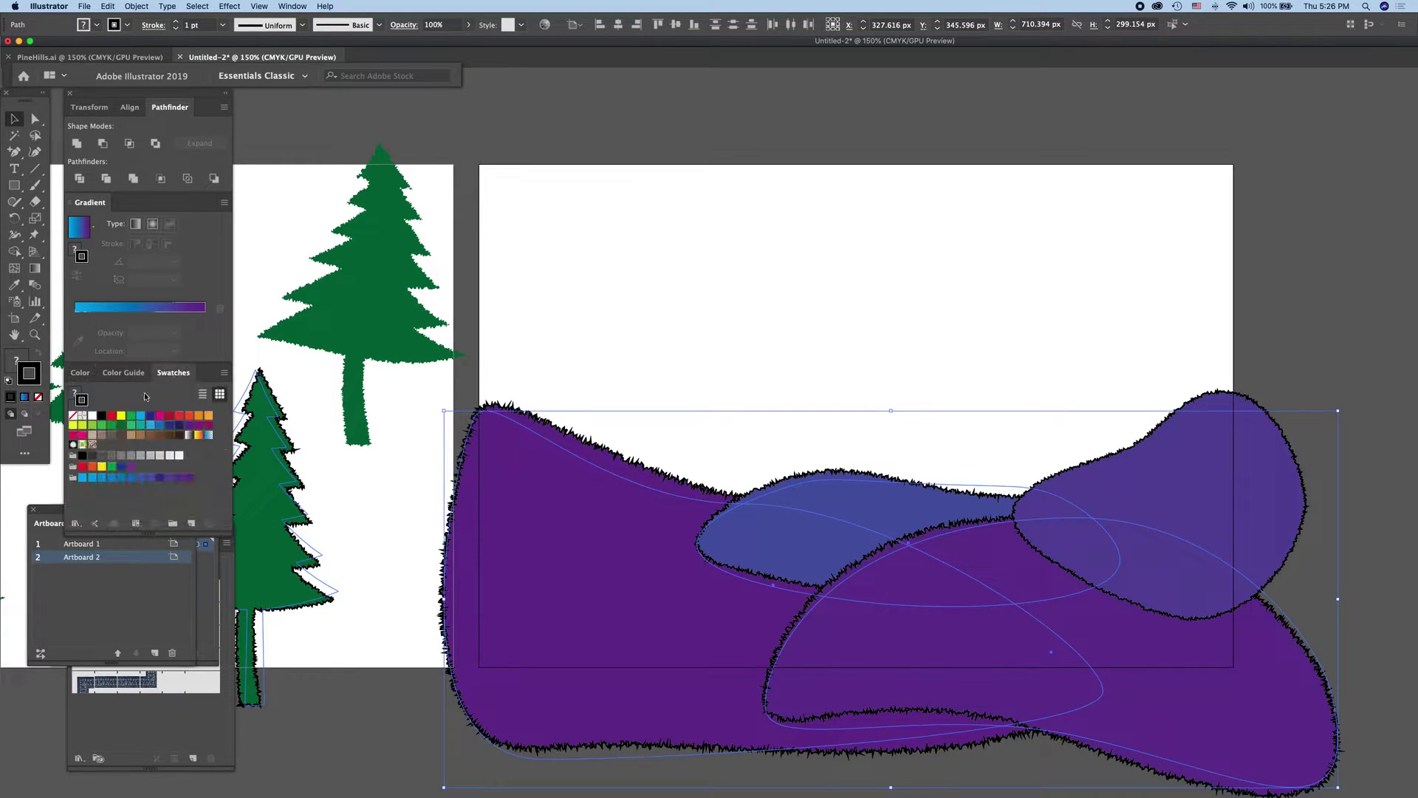
click(188, 478)
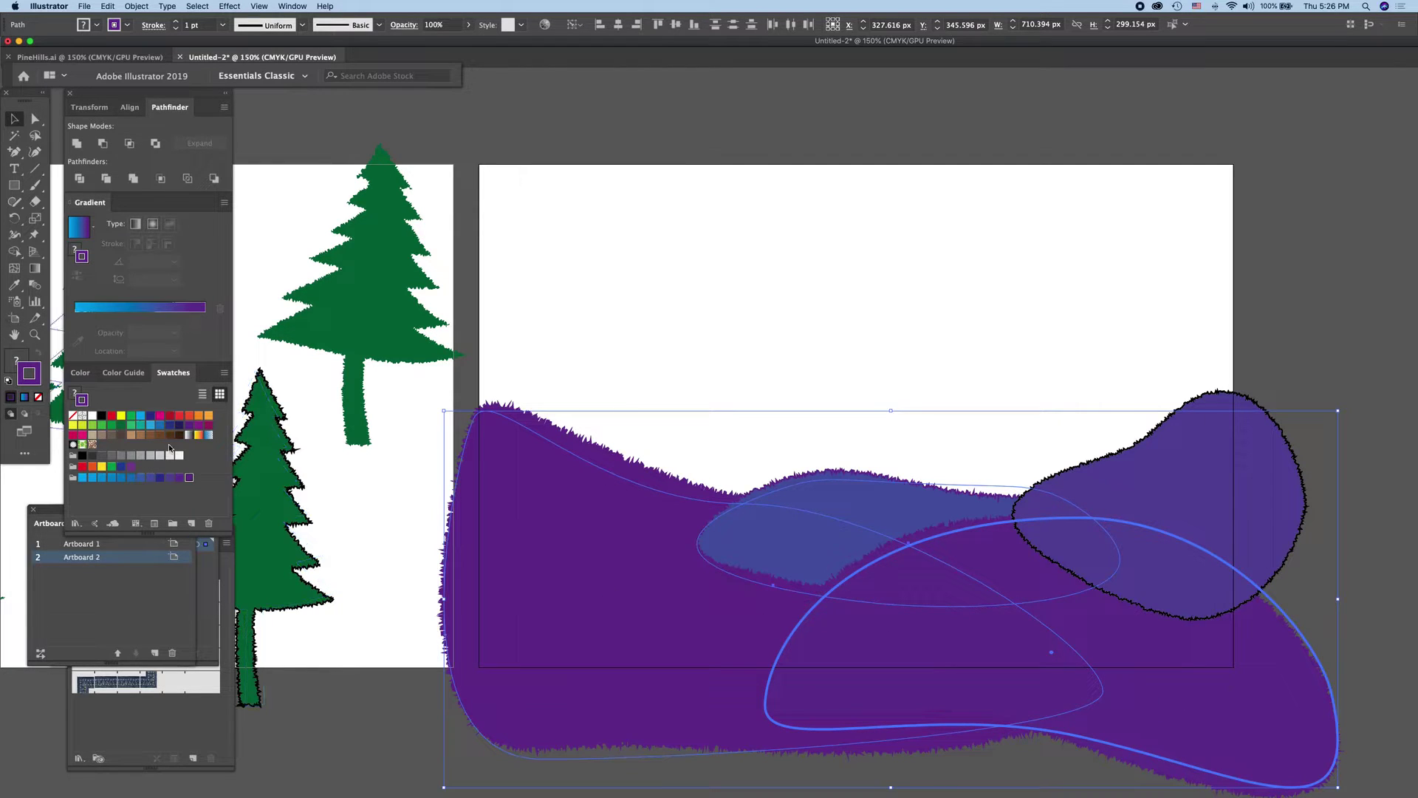
click(180, 478)
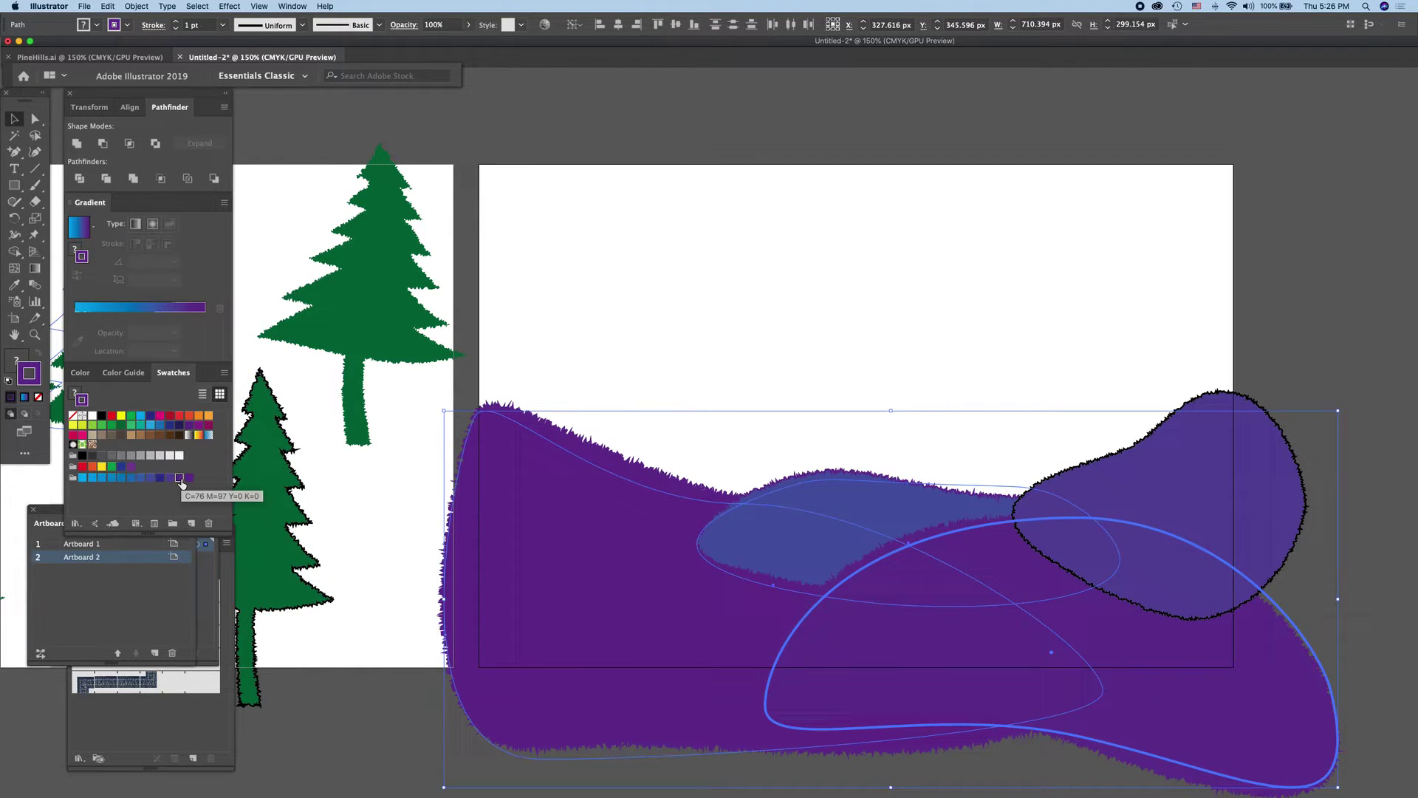
Step: Give the right hill a purple outline and the middle oval hill a blue outline
click(1269, 486)
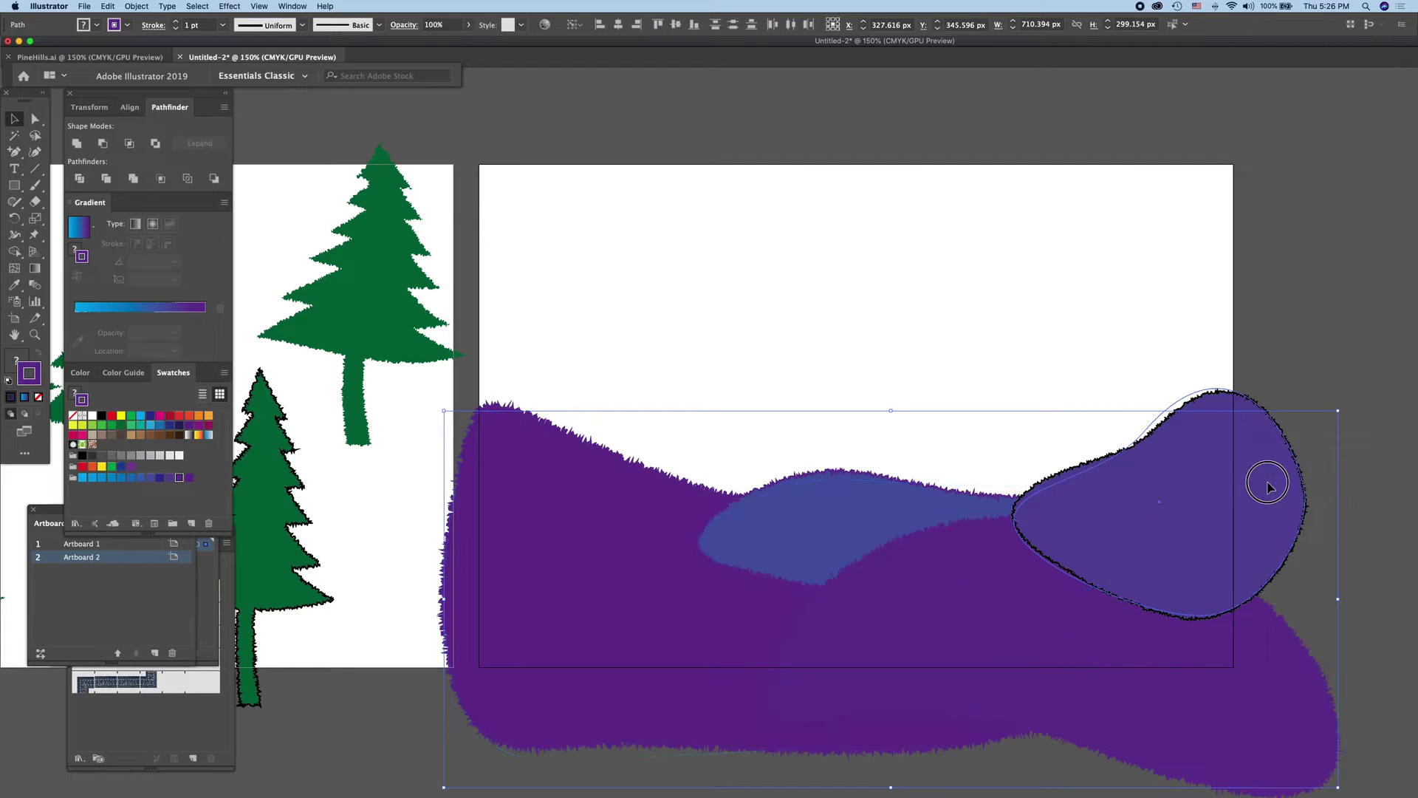
click(170, 478)
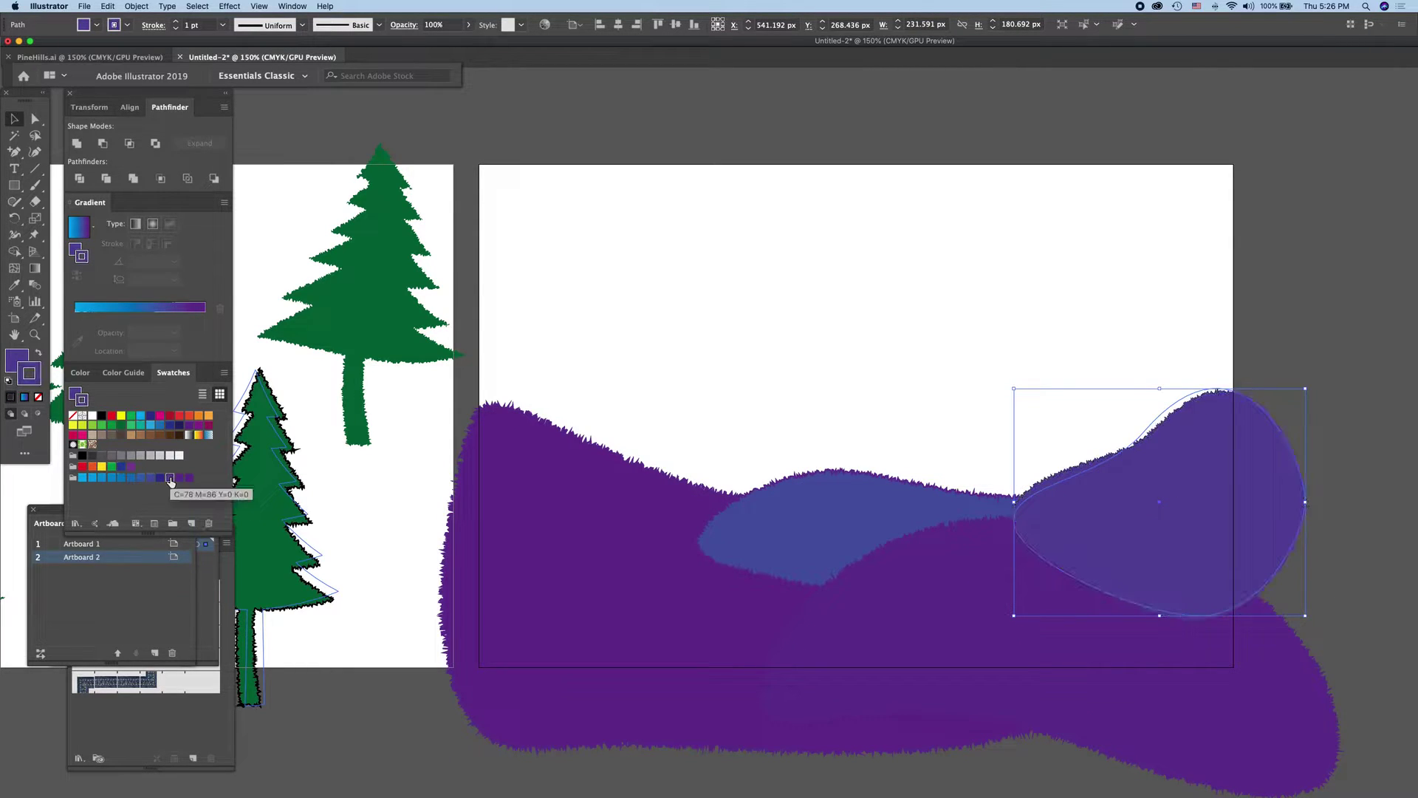
click(768, 519)
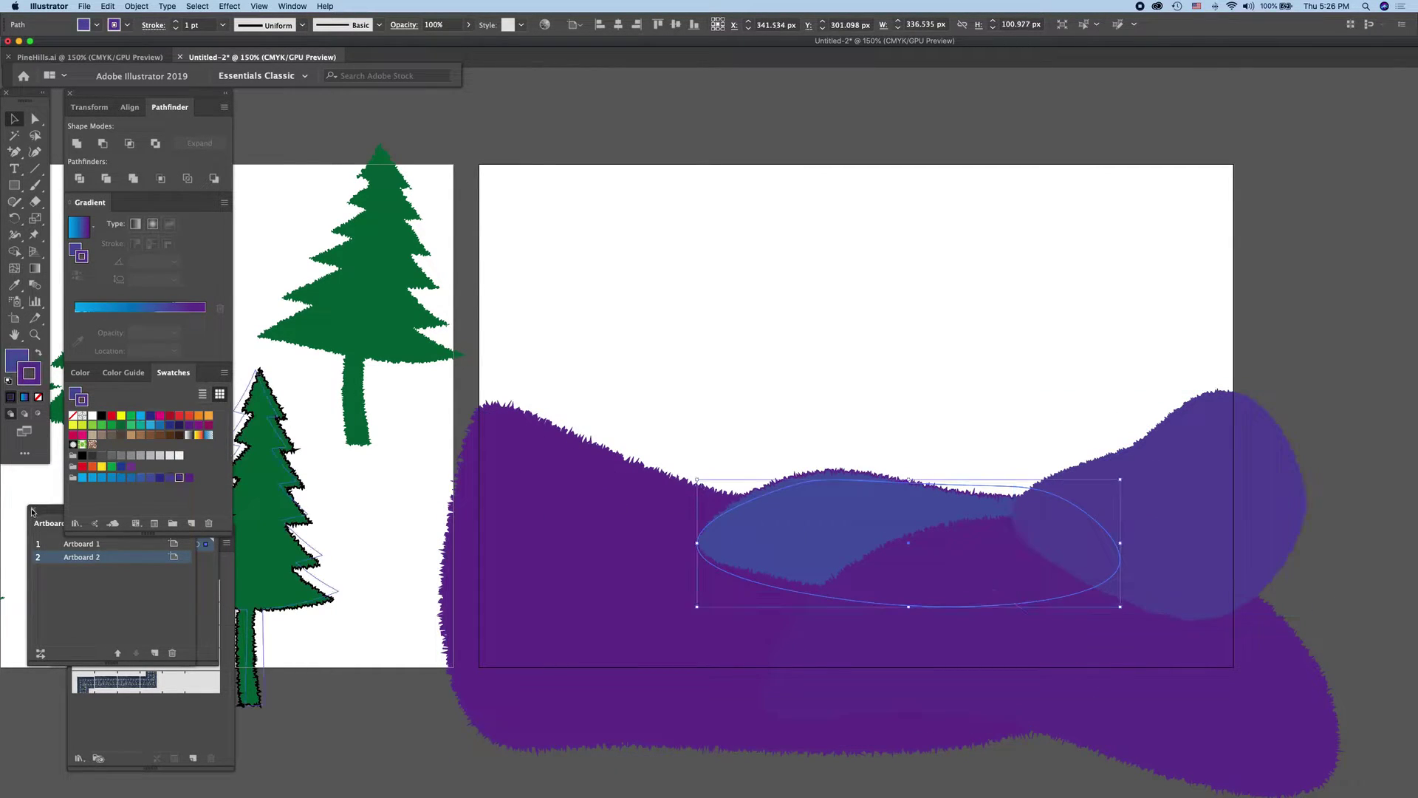
click(150, 478)
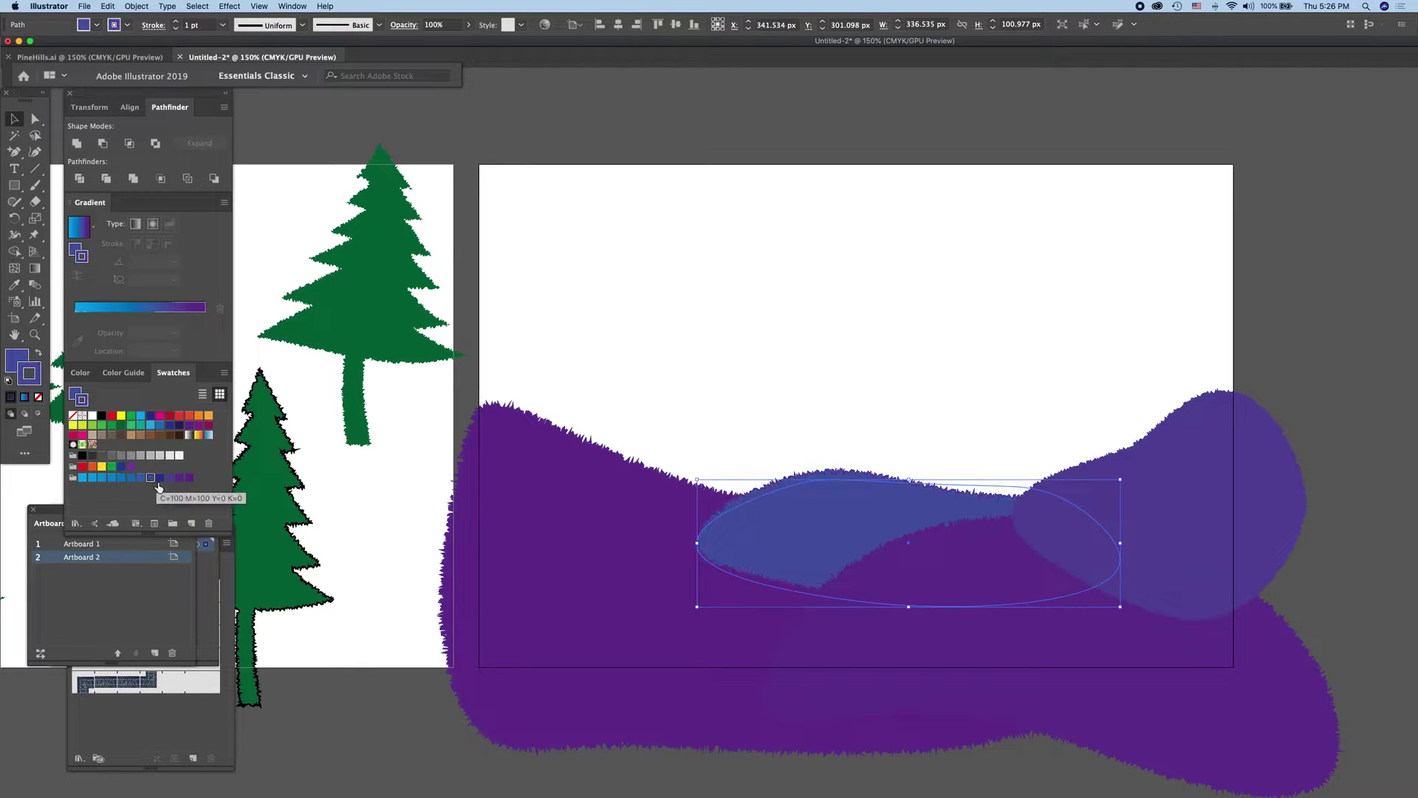
click(585, 116)
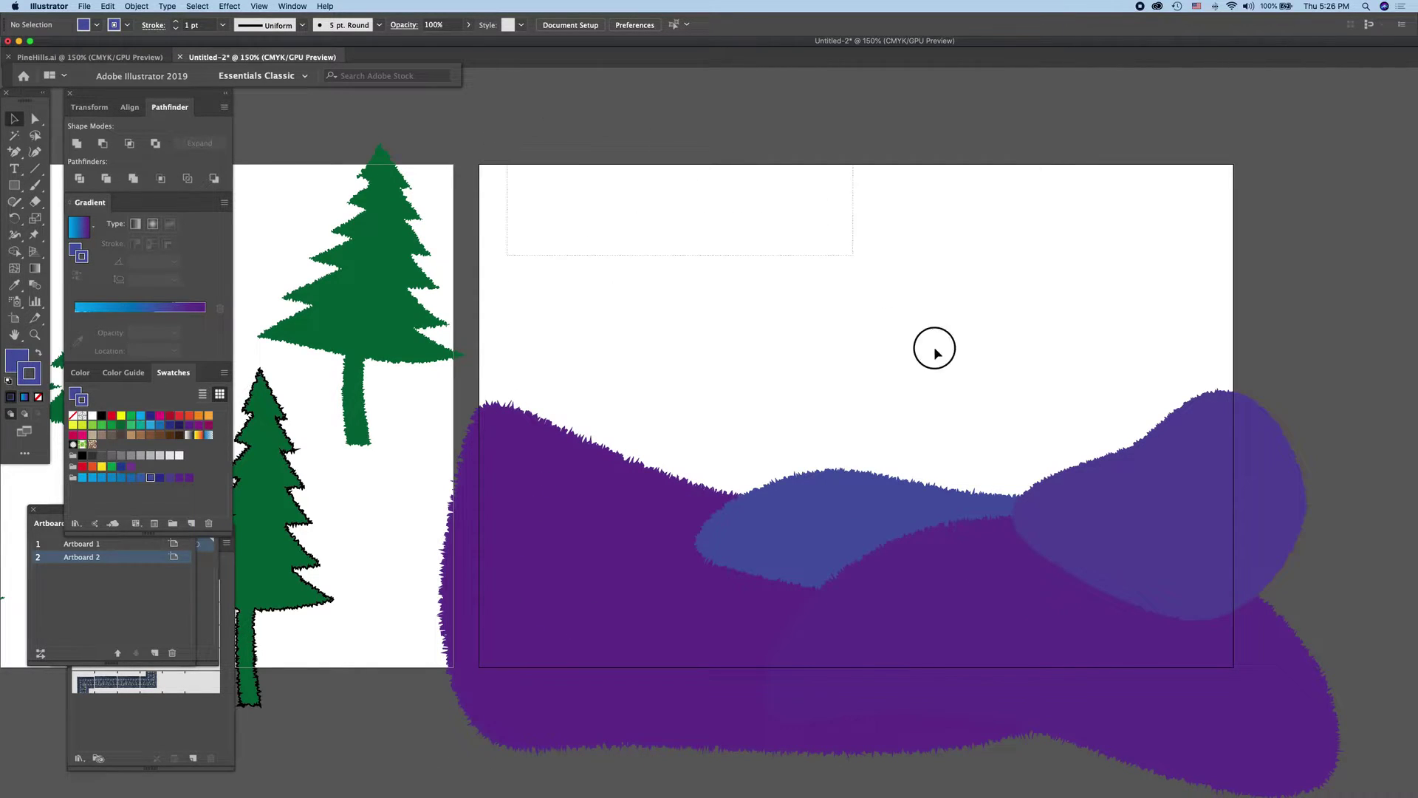
drag(515, 162, 1219, 739)
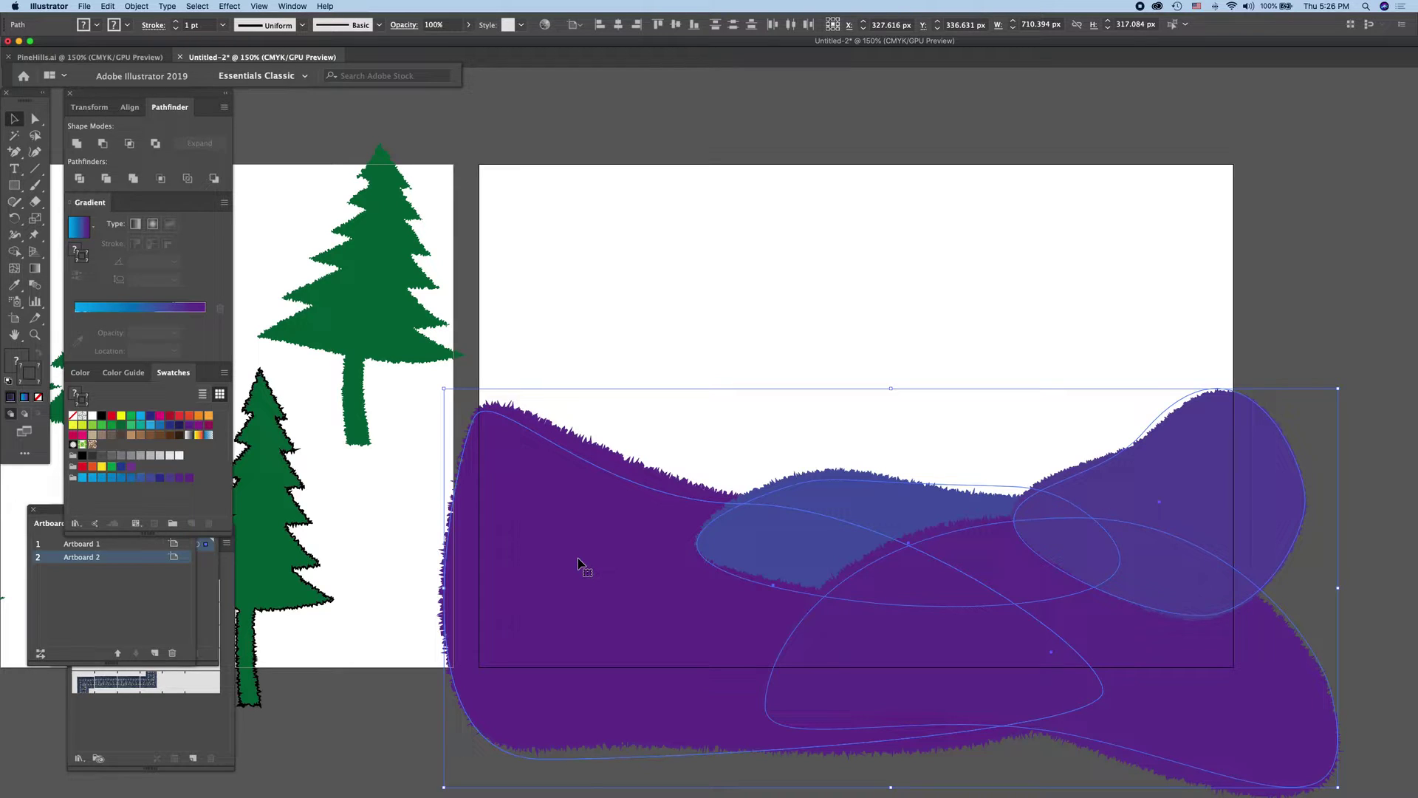
click(732, 294)
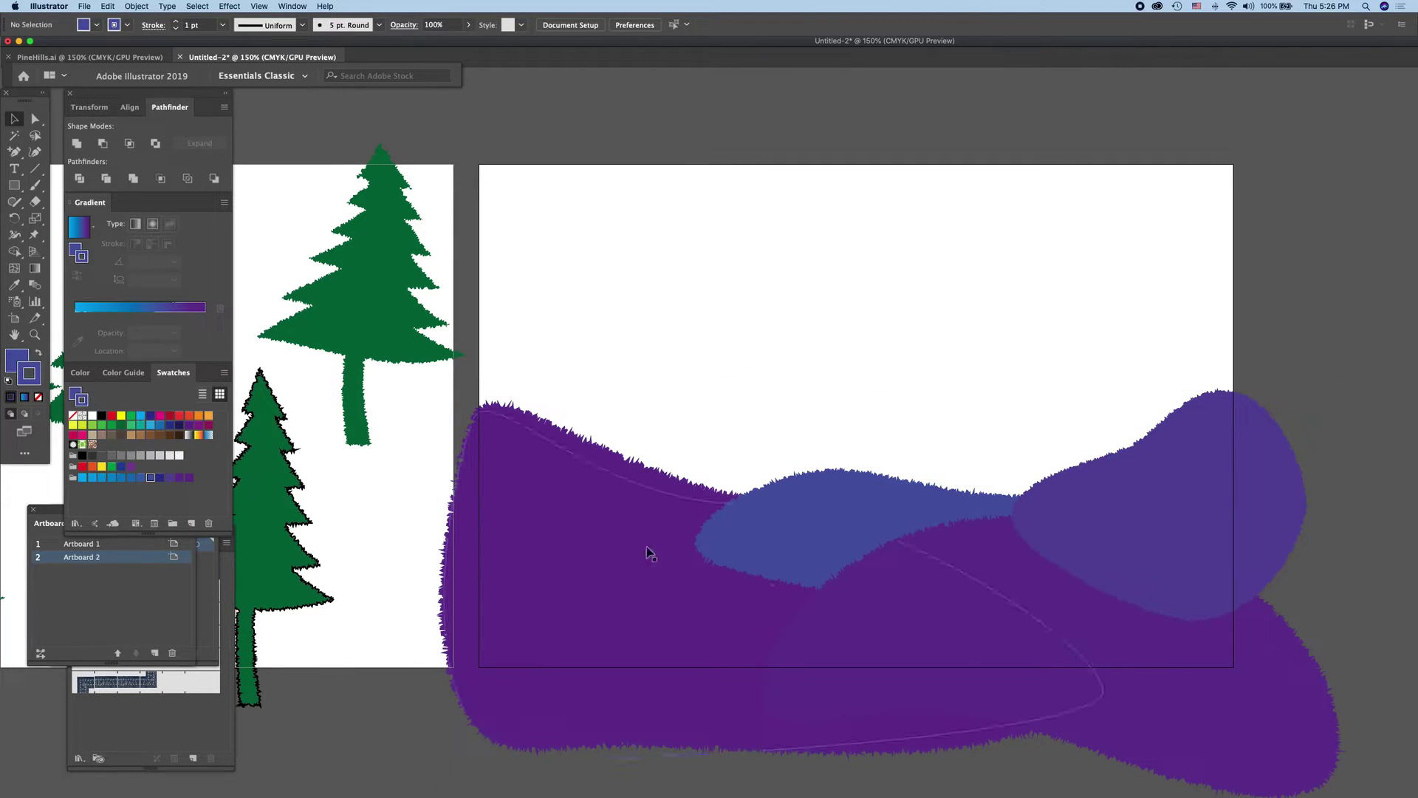
Step: Raise the large left purple hill slightly using the Direct Selection tool
click(35, 118)
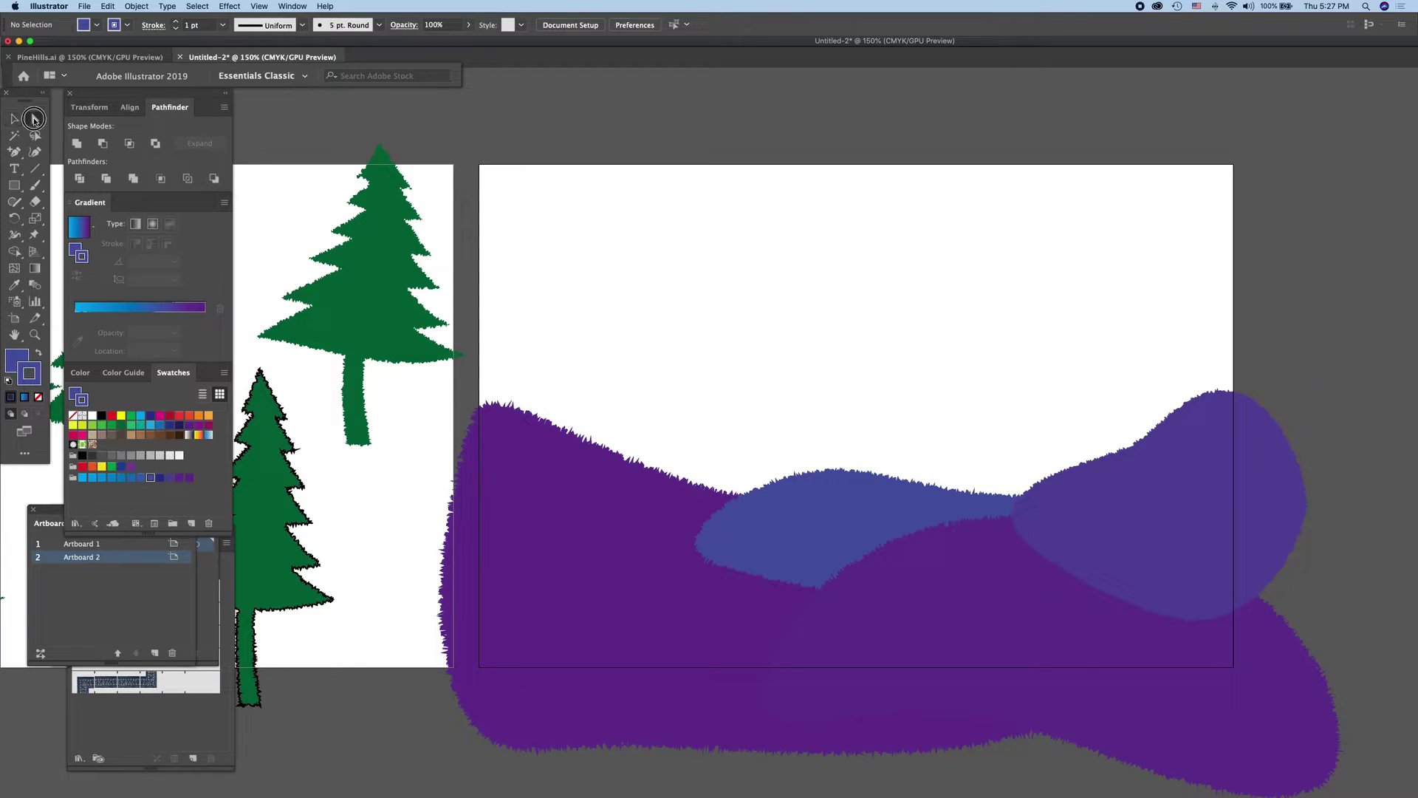
click(648, 591)
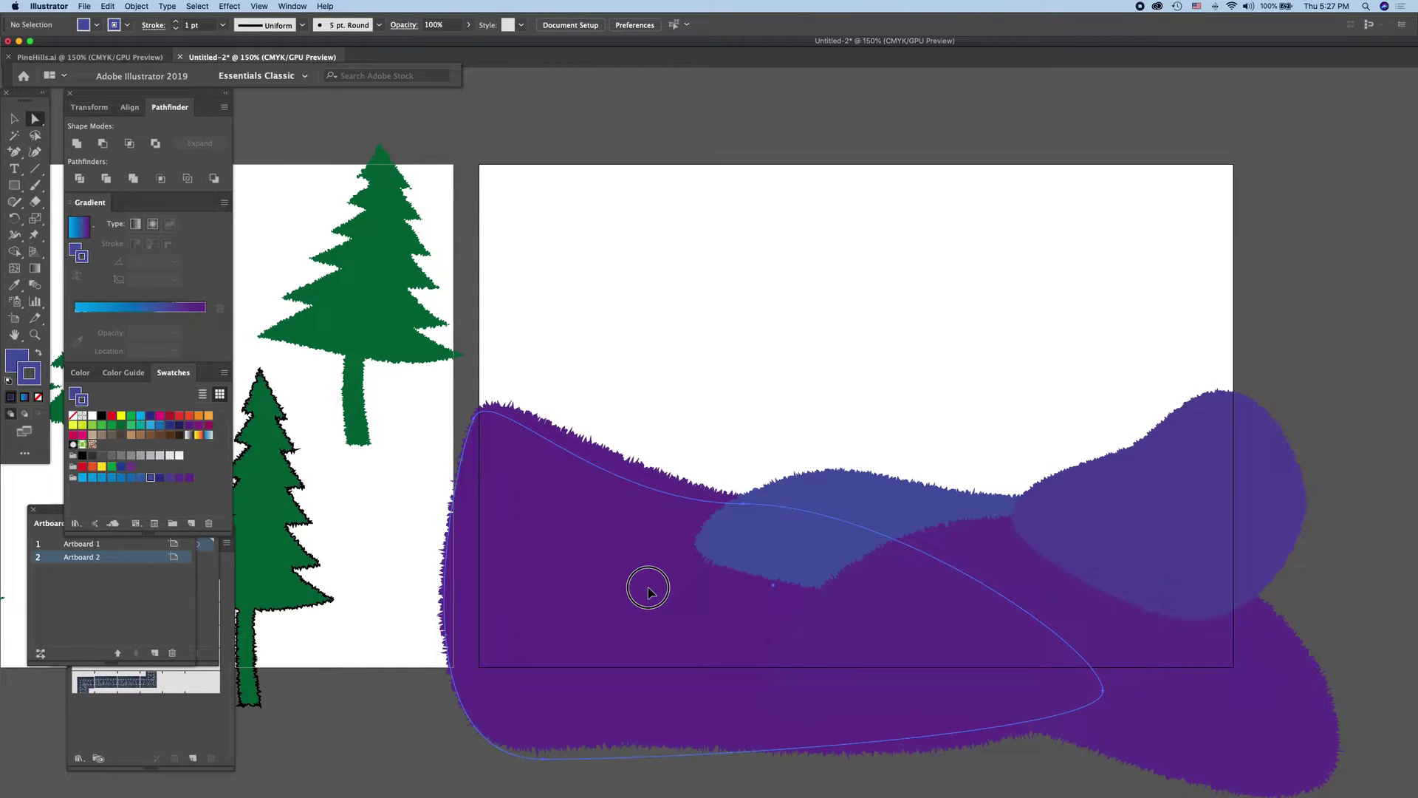
click(649, 591)
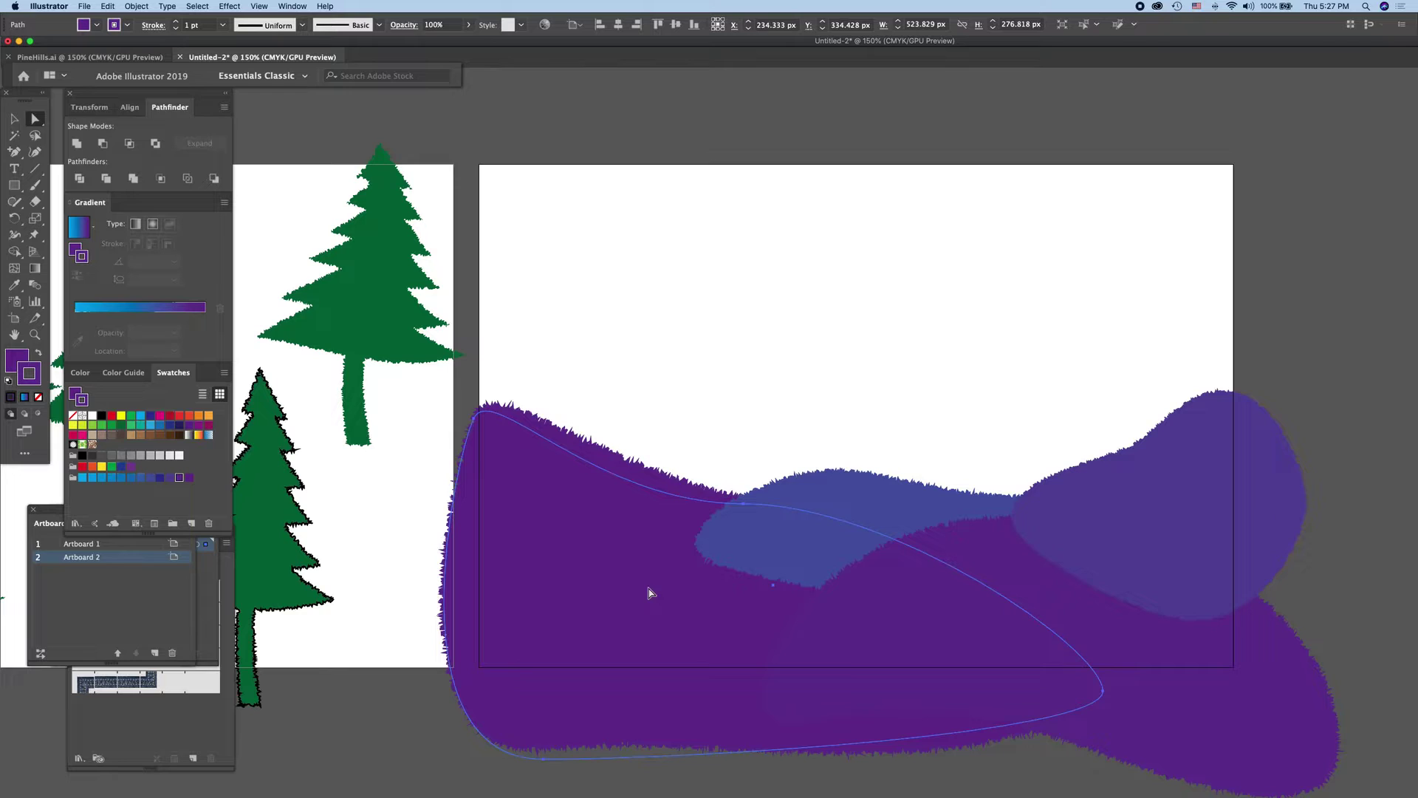
drag(648, 591, 661, 375)
drag(659, 444, 650, 579)
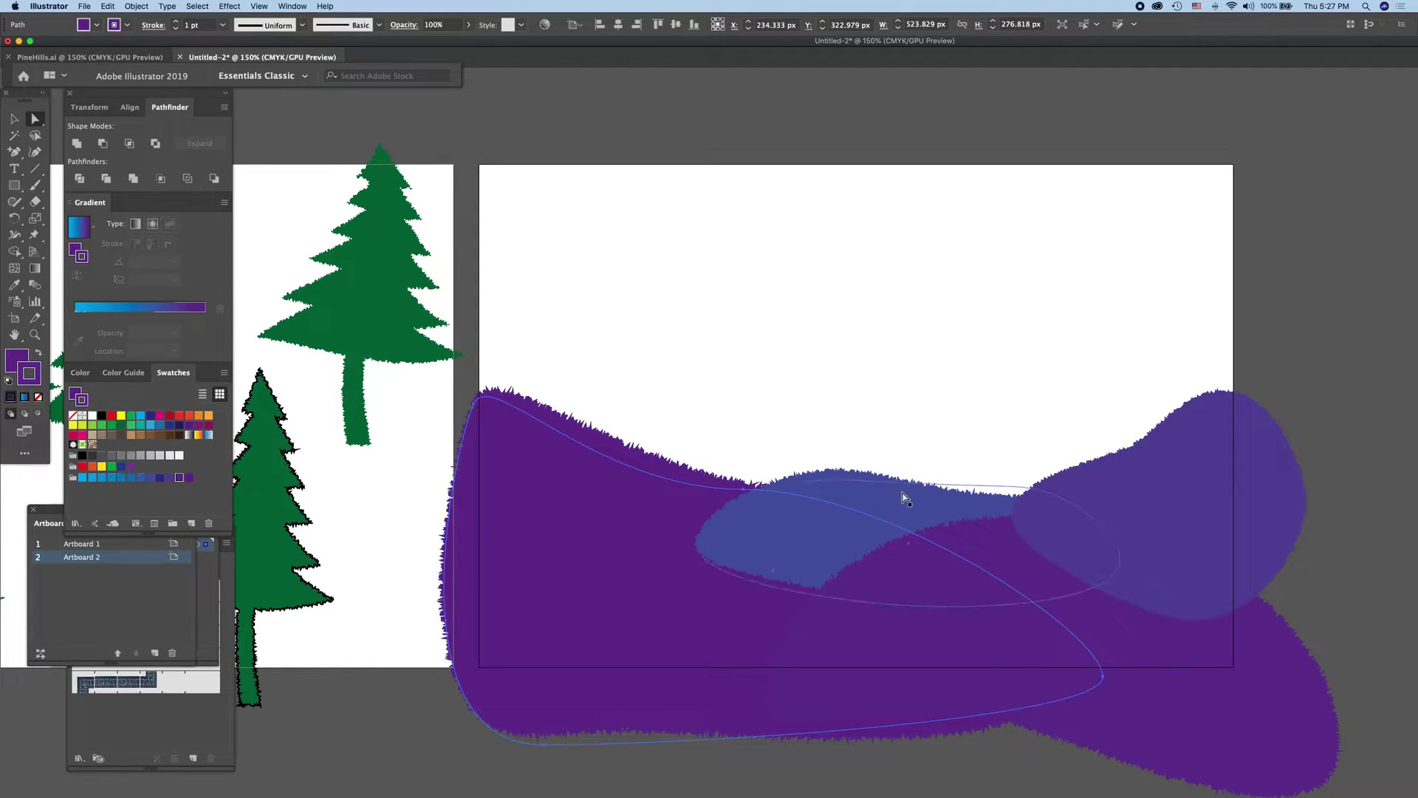
click(1200, 502)
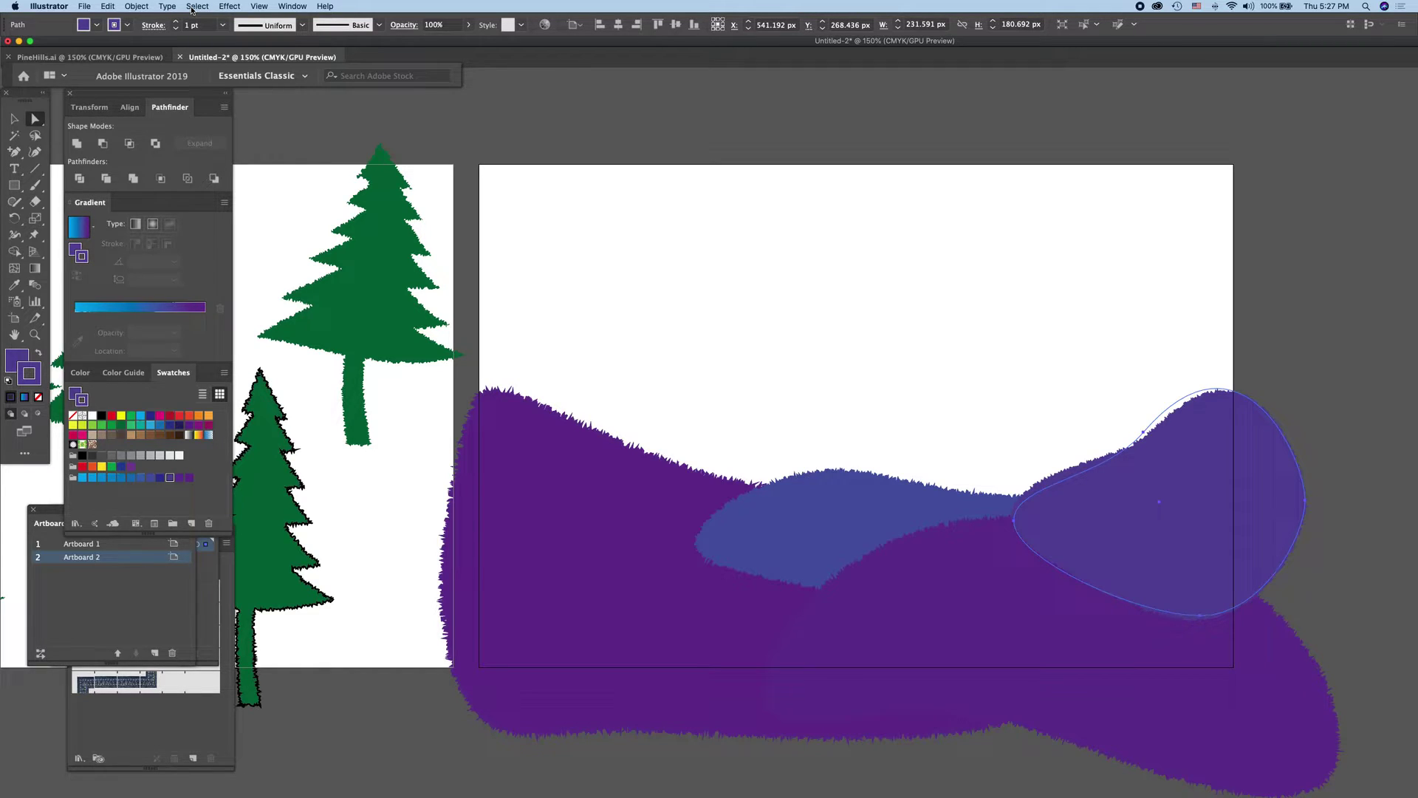
Step: Send the right blue-violet hill backward, behind the lower purple hill
click(235, 8)
click(137, 8)
mouse_move(145, 29)
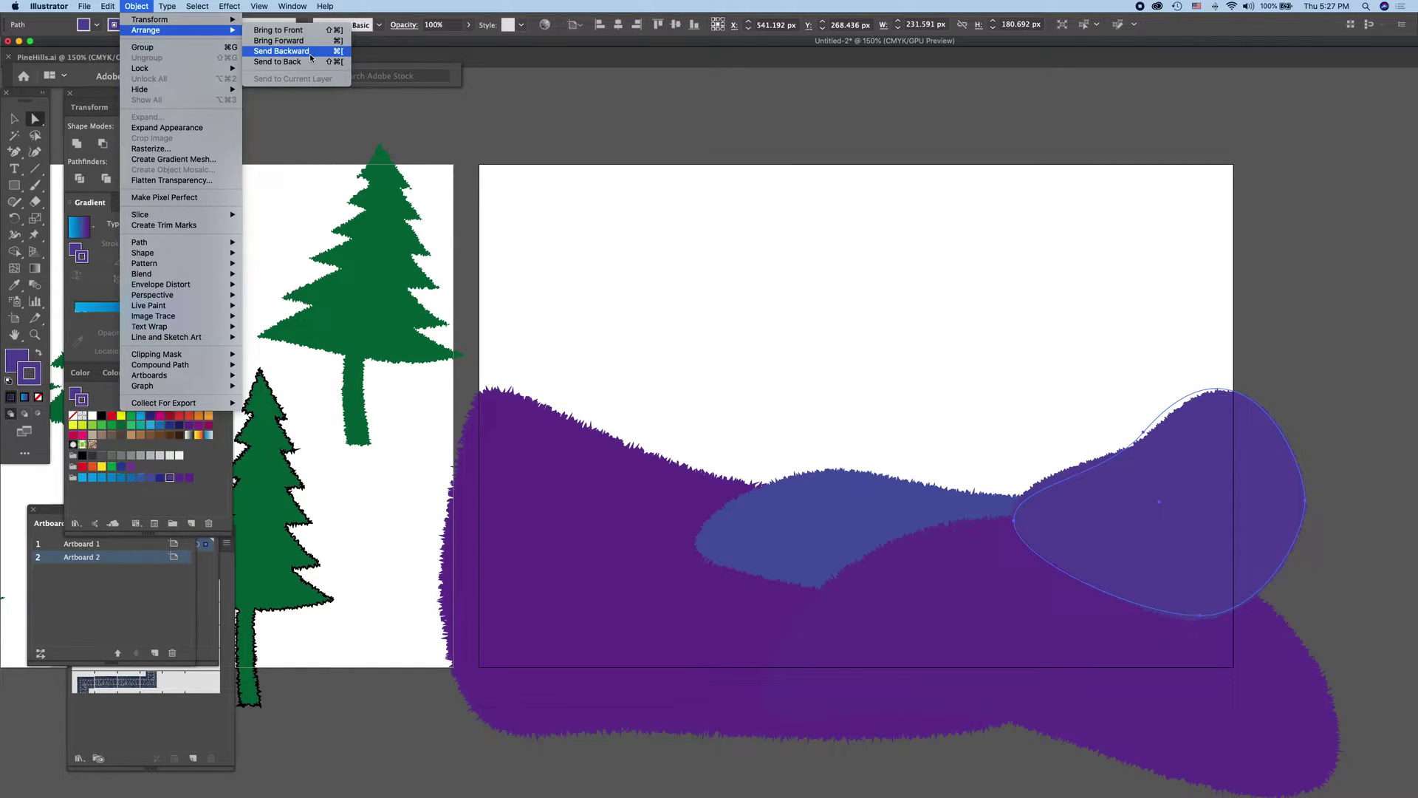
click(311, 51)
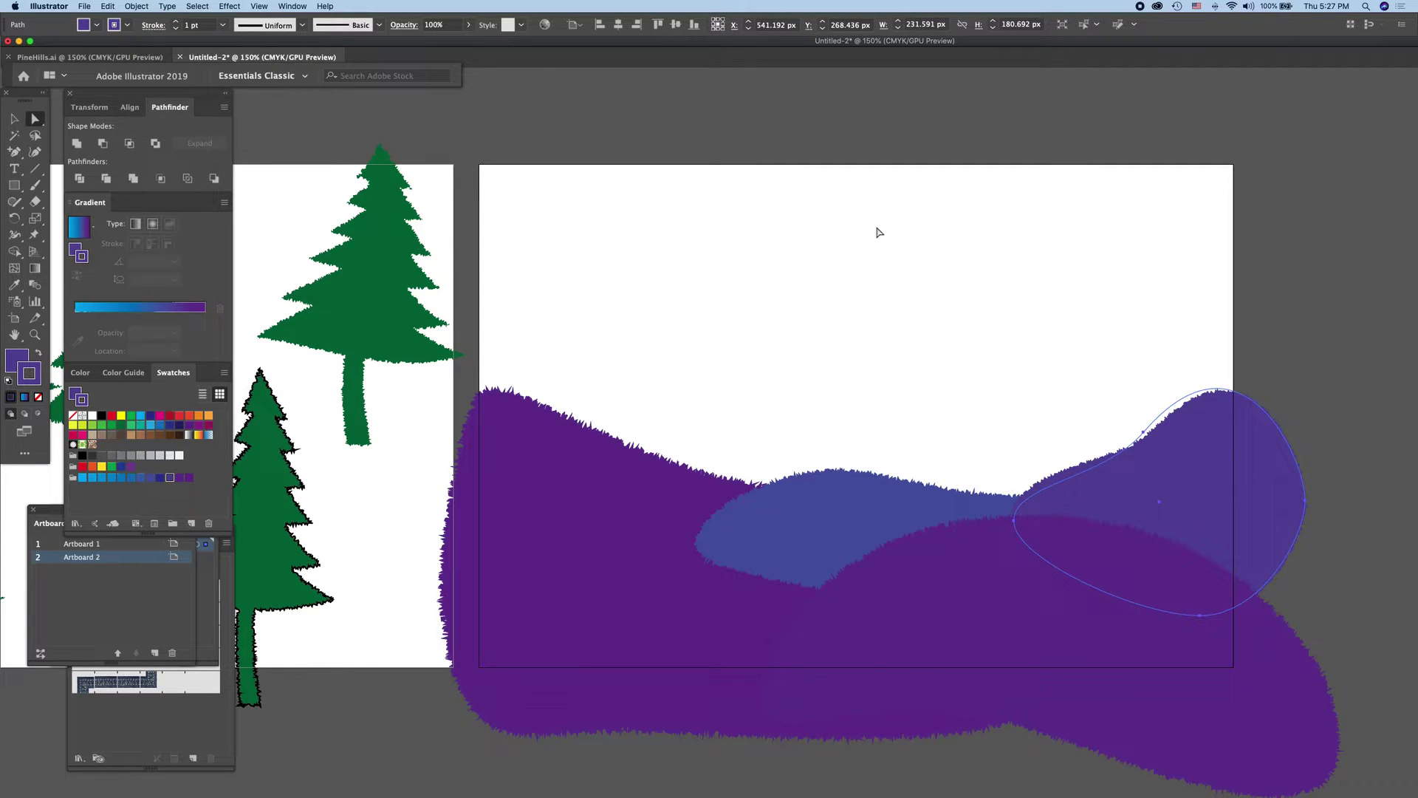
click(1337, 453)
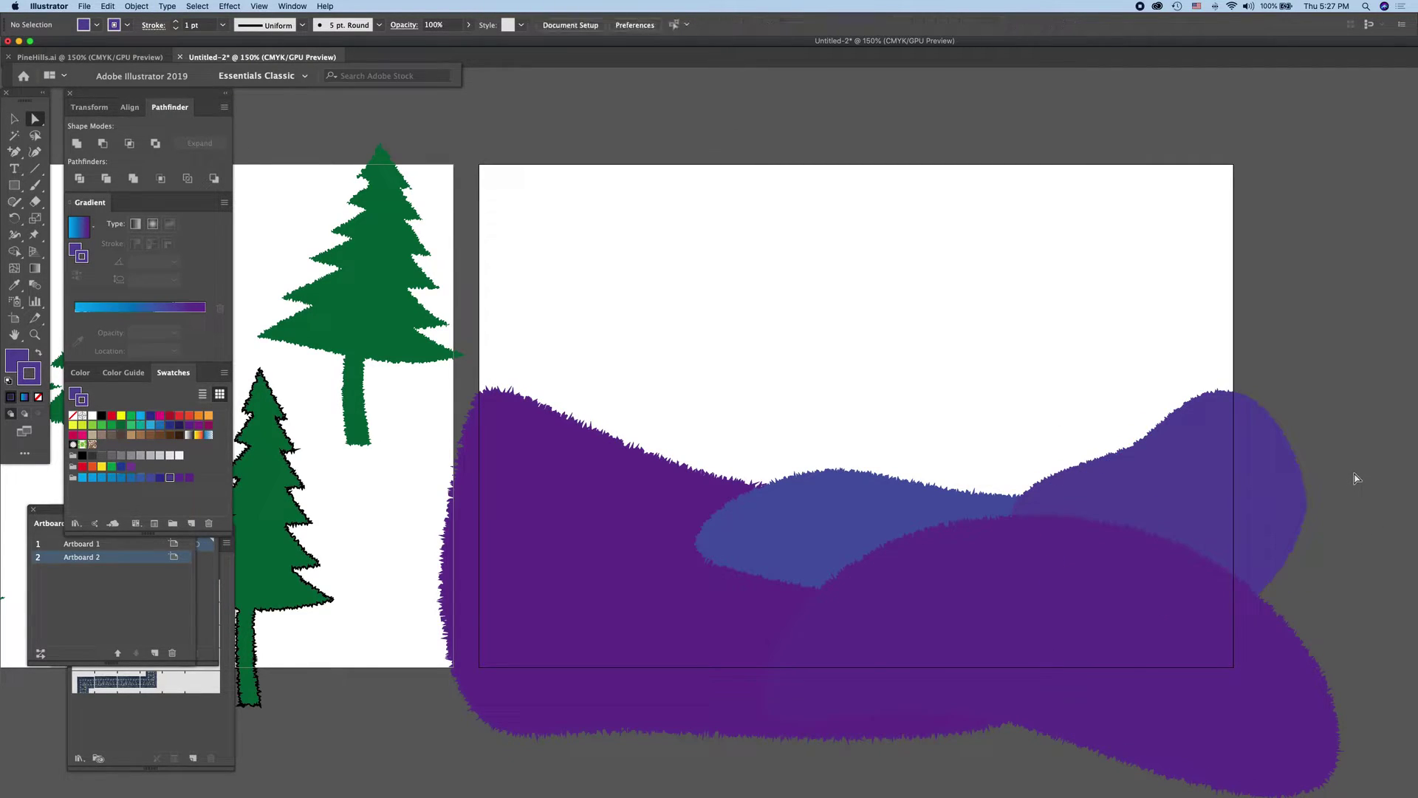
Step: Bring the large left purple hill to the front, then select all objects
click(639, 617)
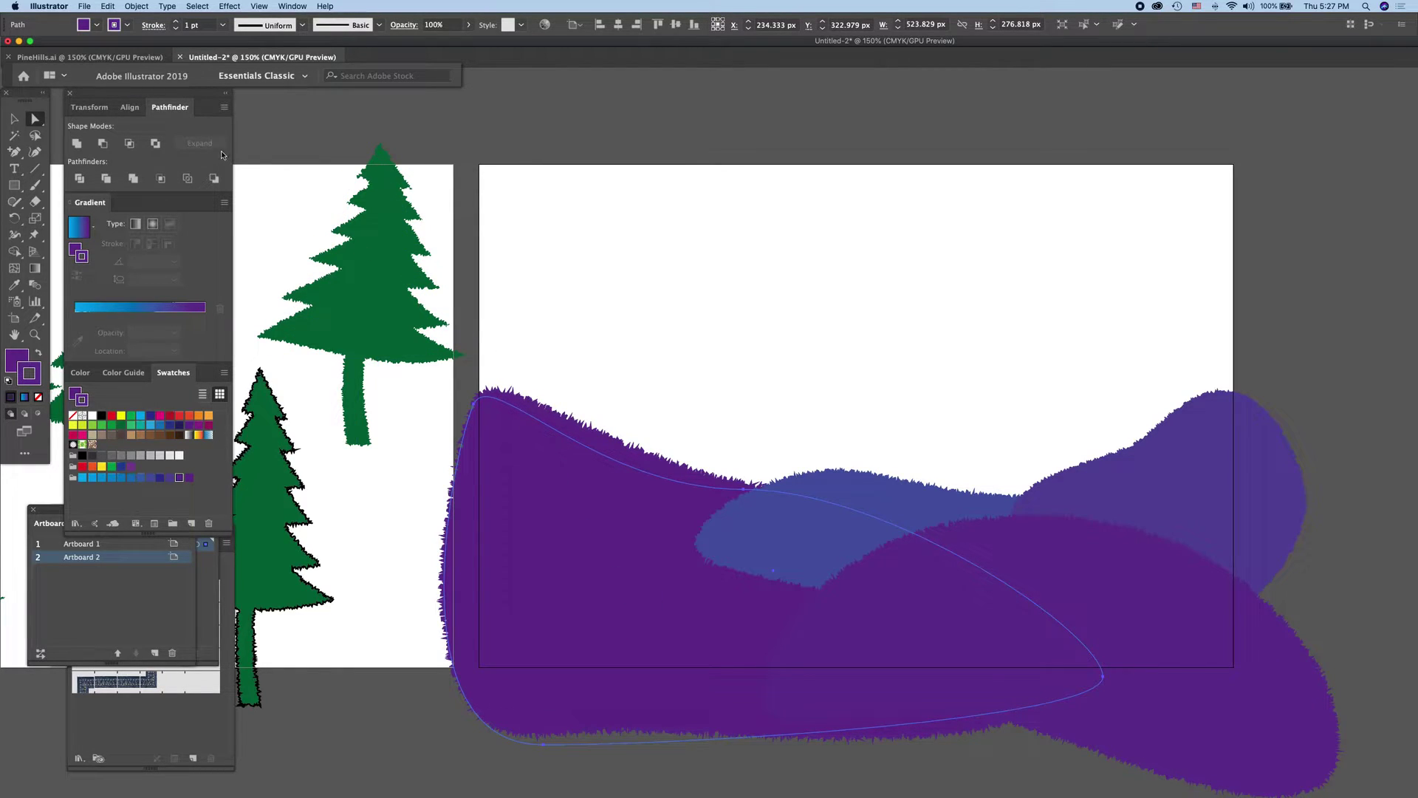
click(138, 7)
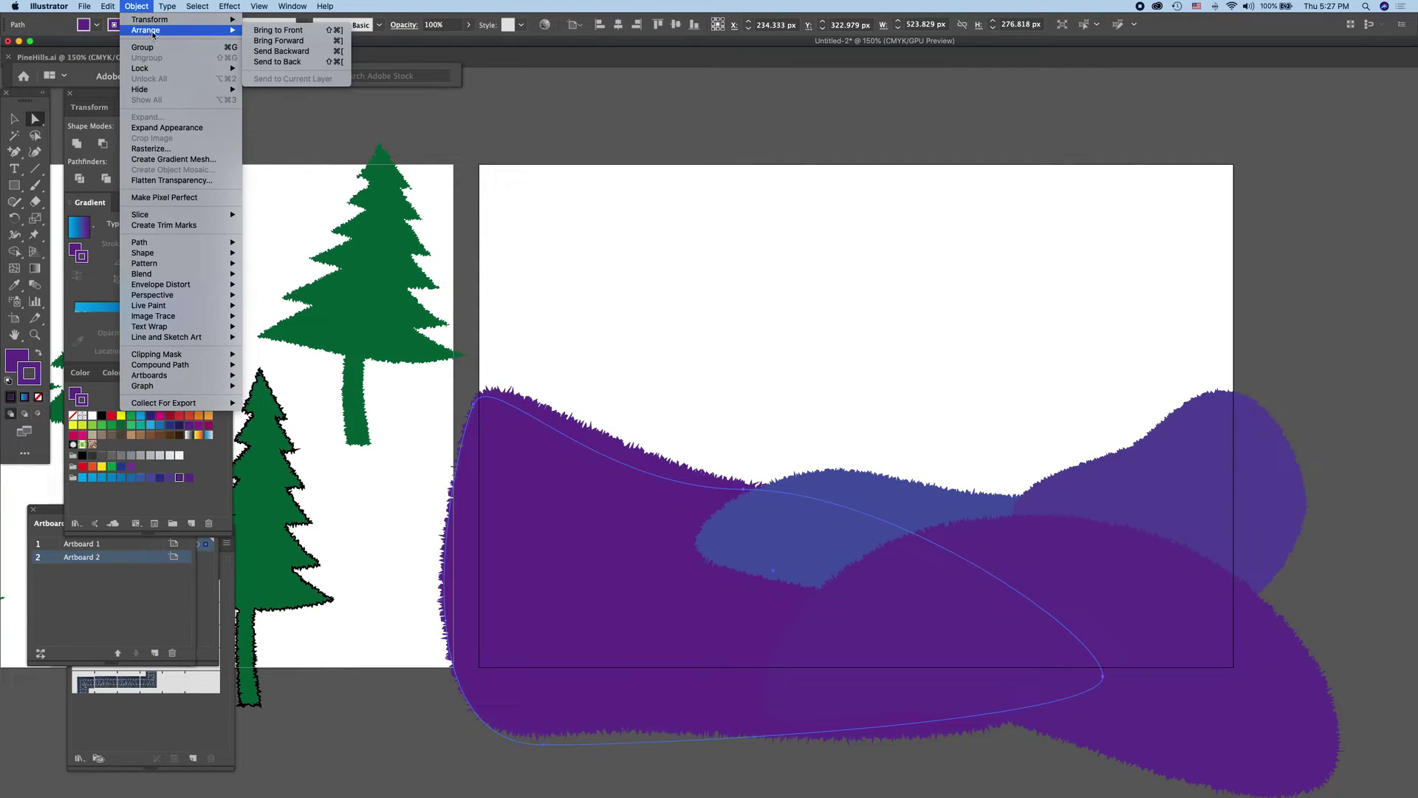
click(285, 33)
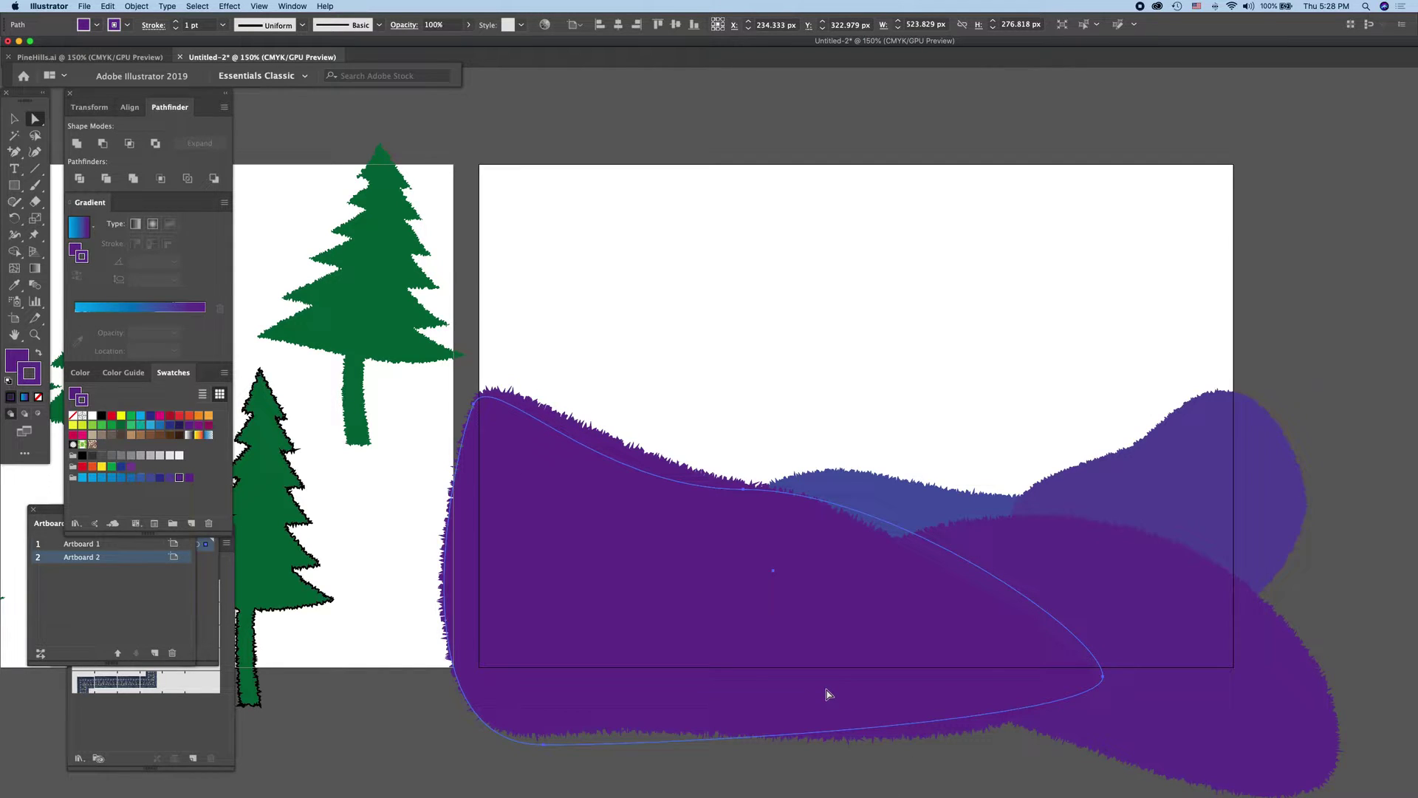
click(1034, 763)
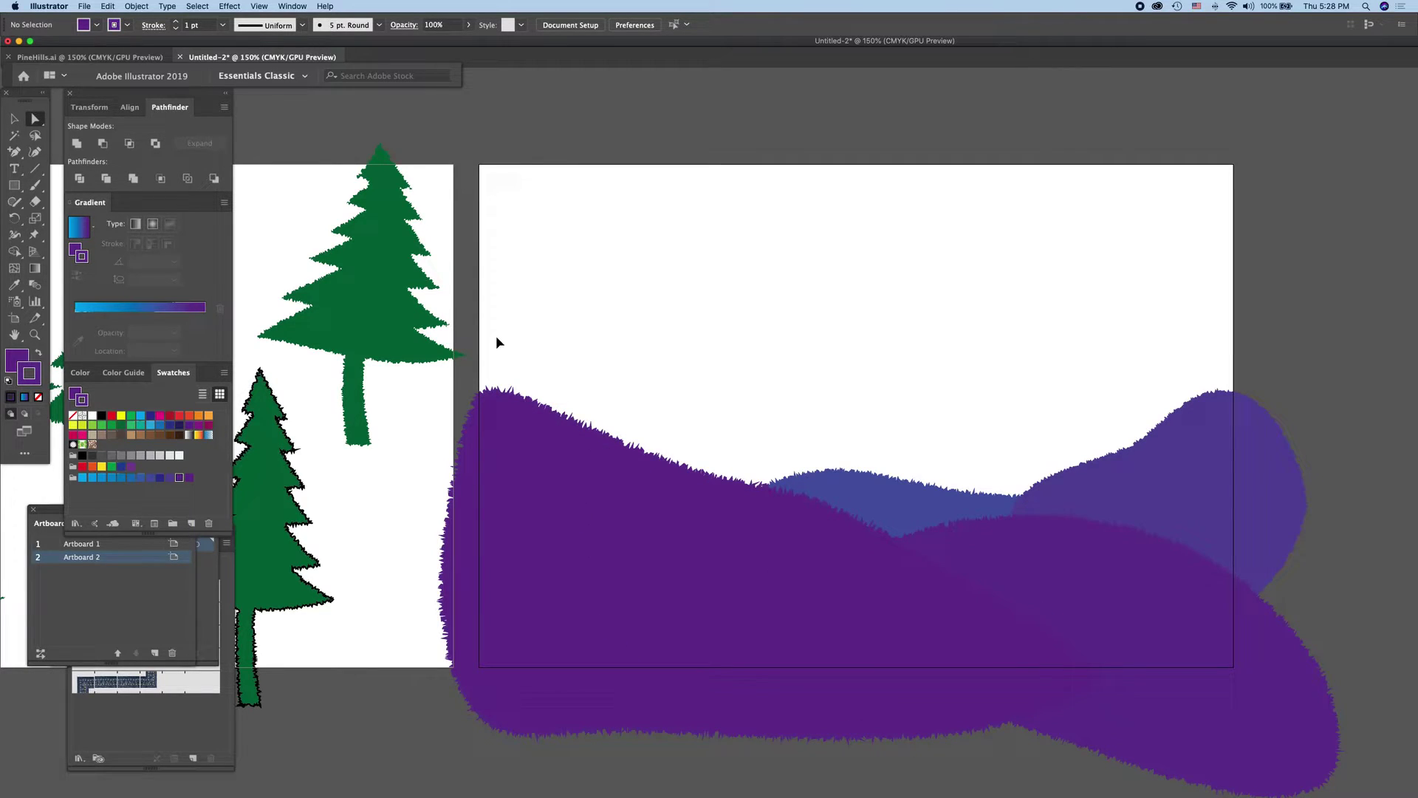
key(ctrl+a)
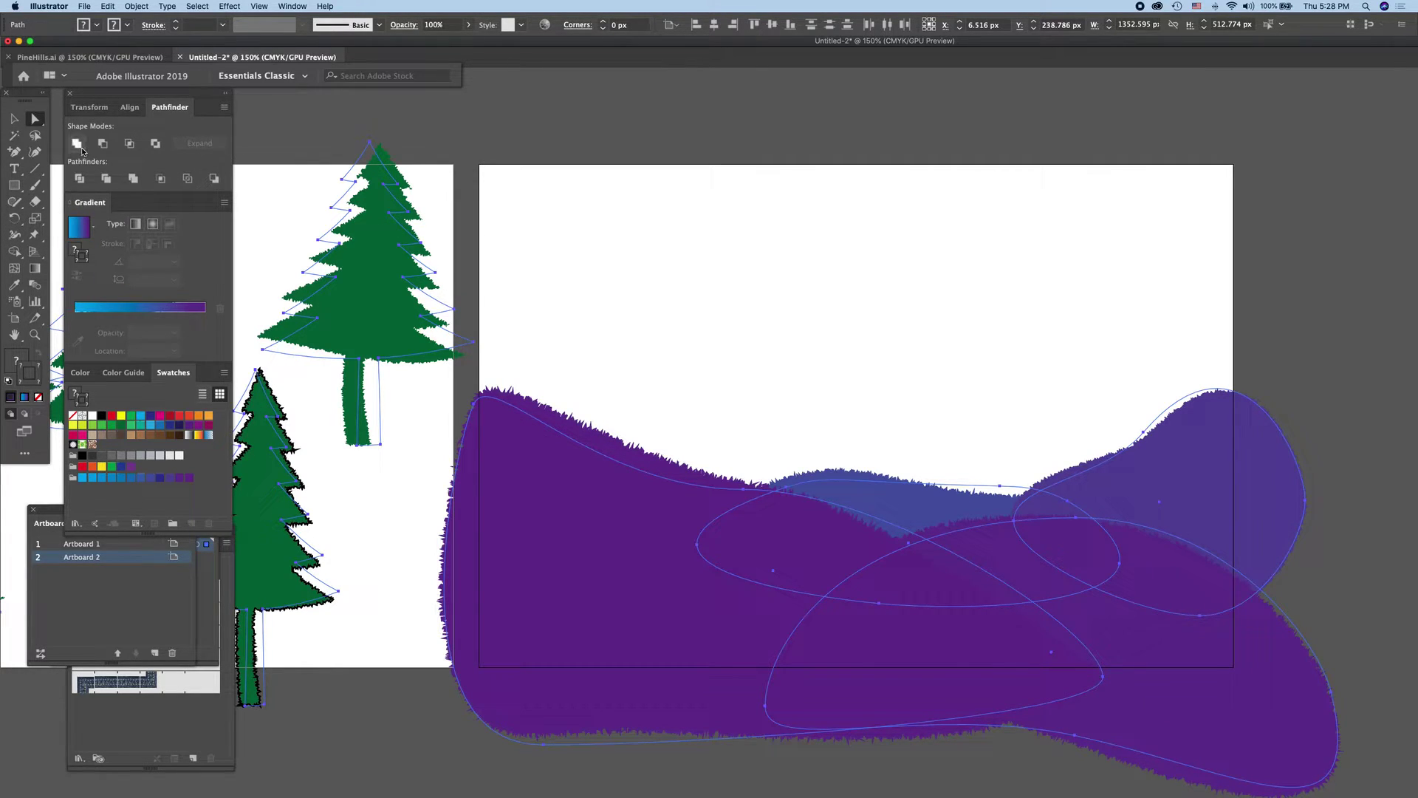
Step: Apply a default drop shadow (Multiply 75%, 7 px offsets, 5 px blur) to the selected hills
click(545, 136)
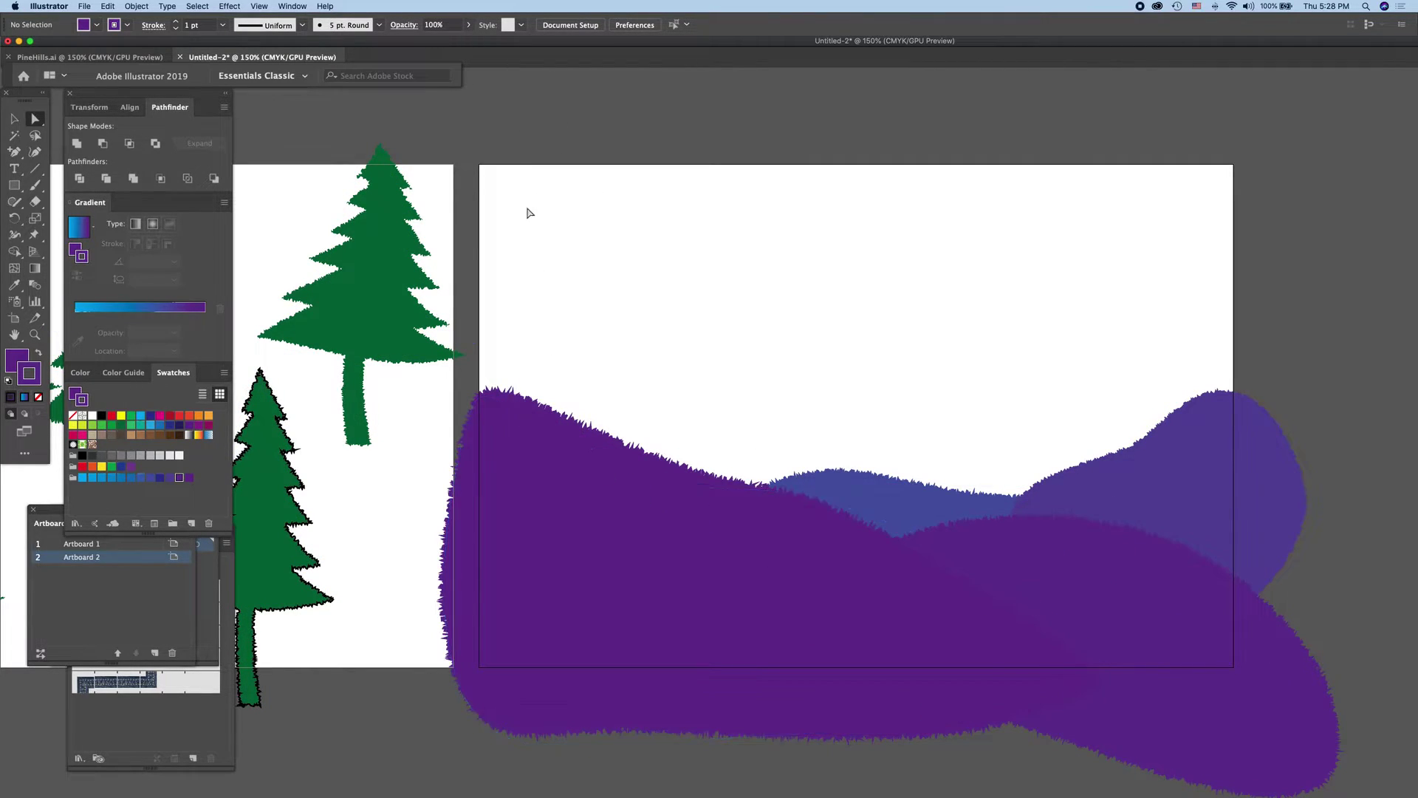
drag(523, 133, 1202, 661)
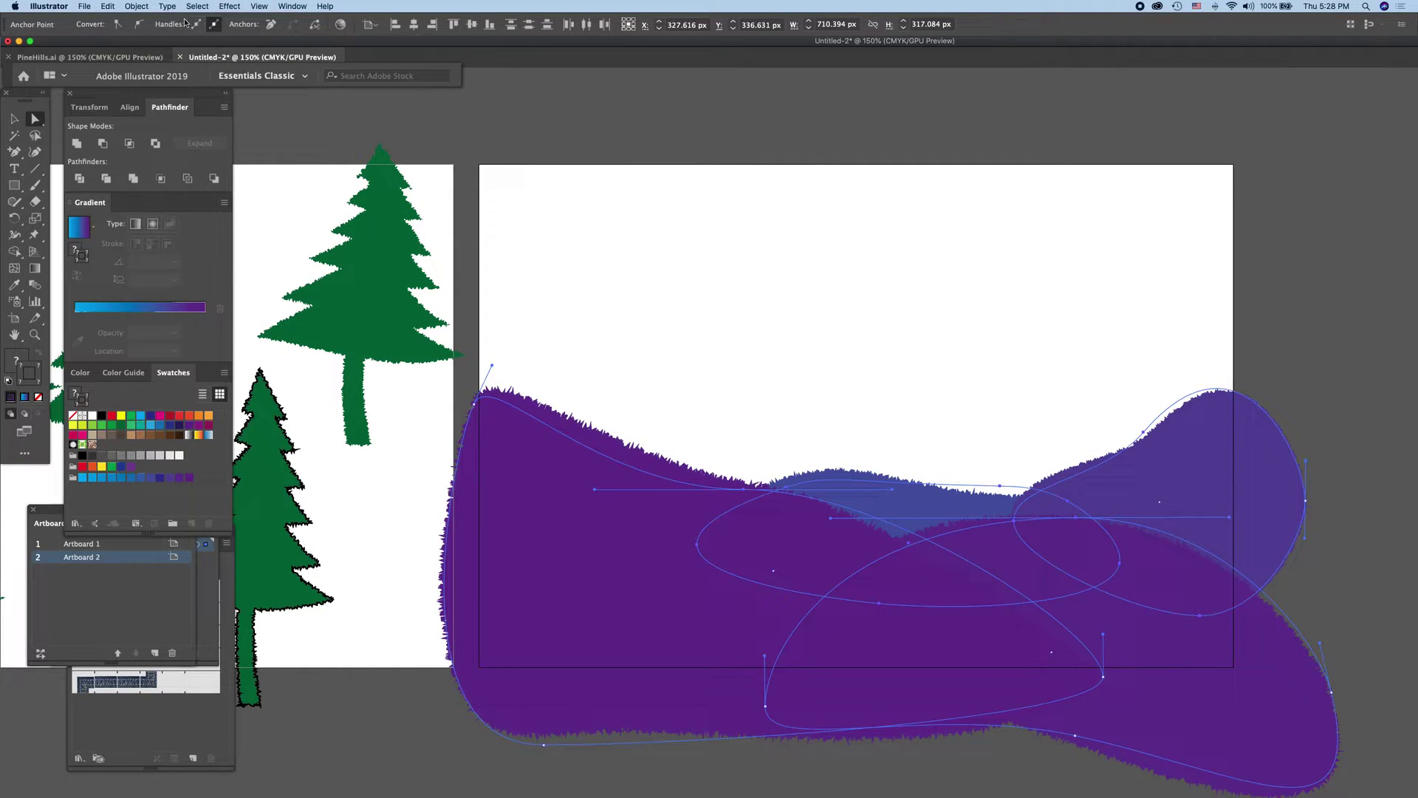
click(227, 7)
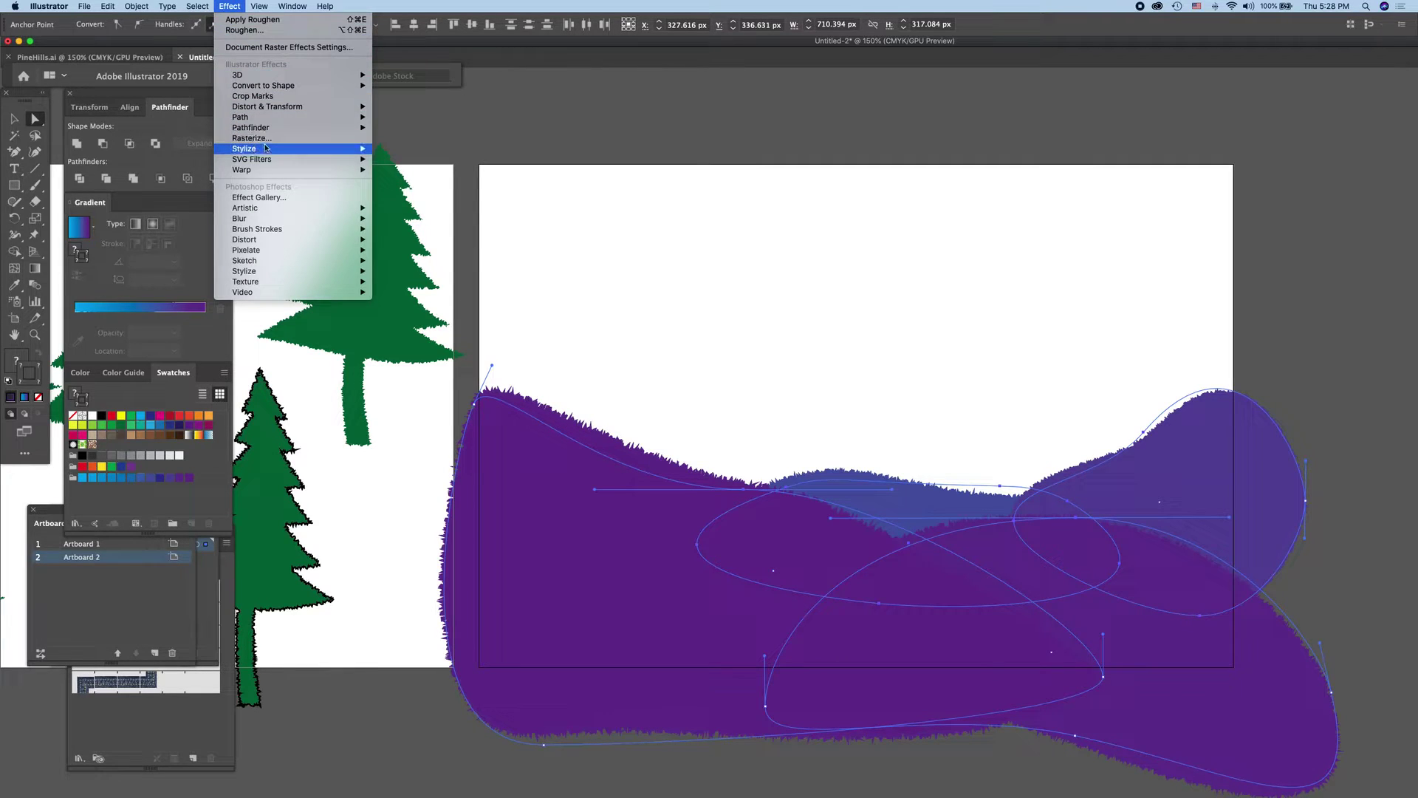
mouse_move(246, 149)
click(410, 153)
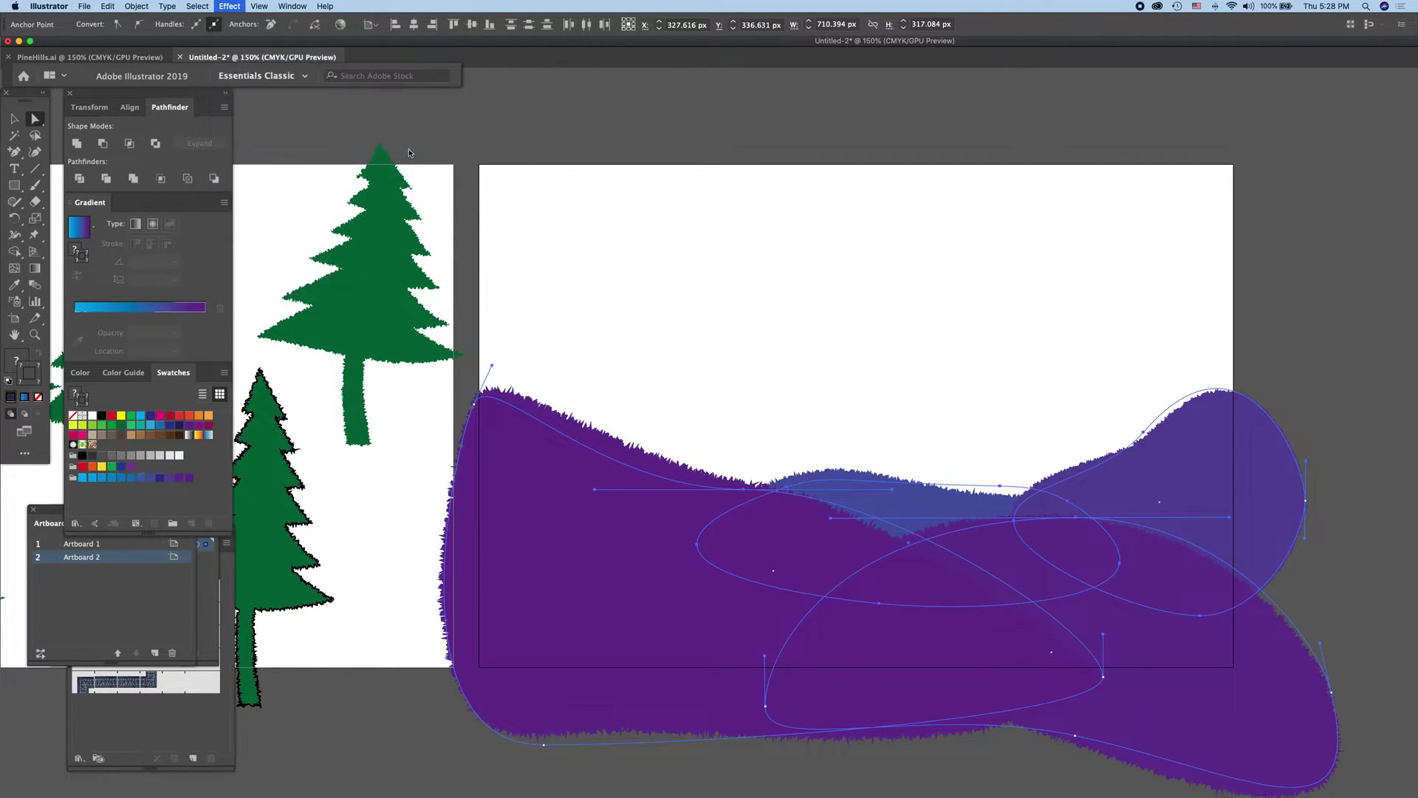
click(1078, 331)
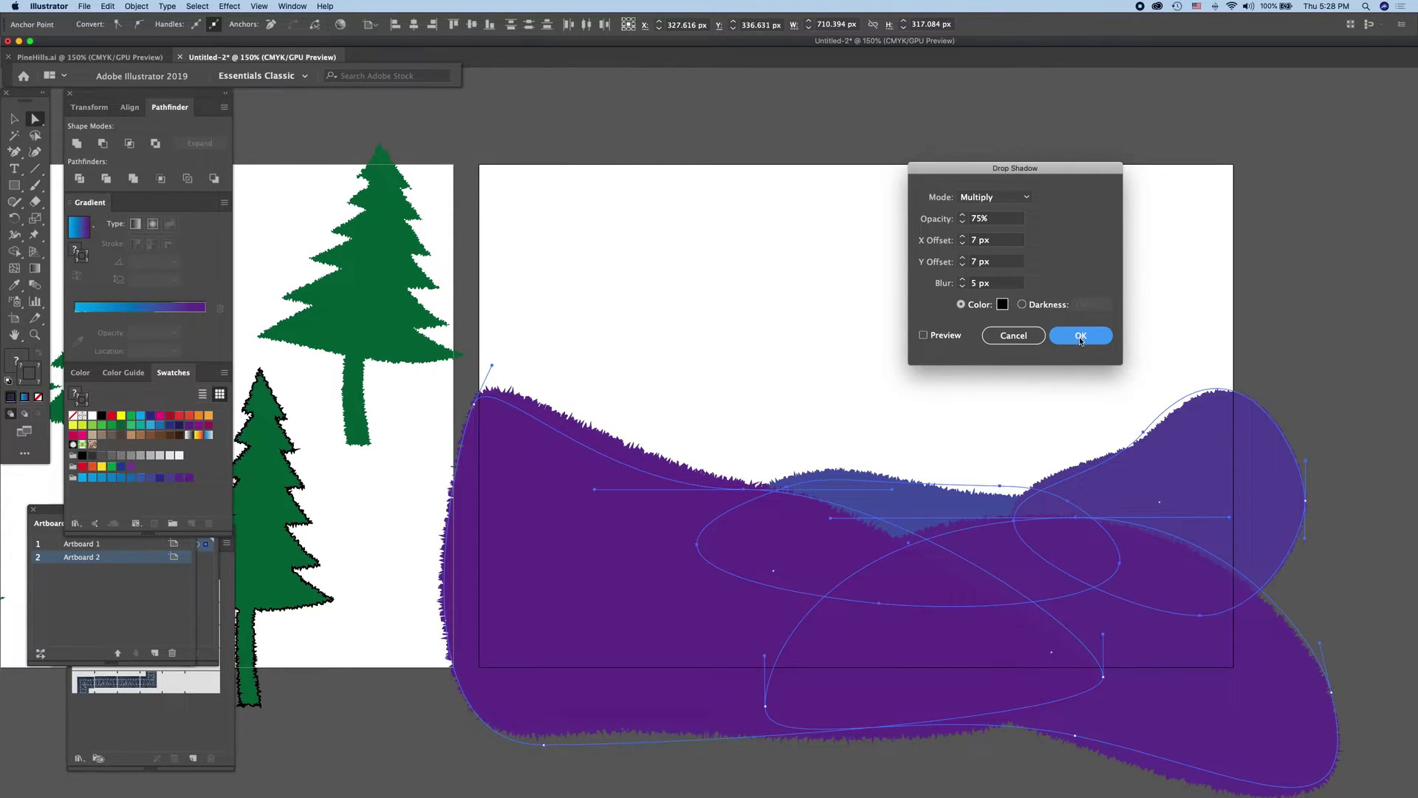
click(1080, 337)
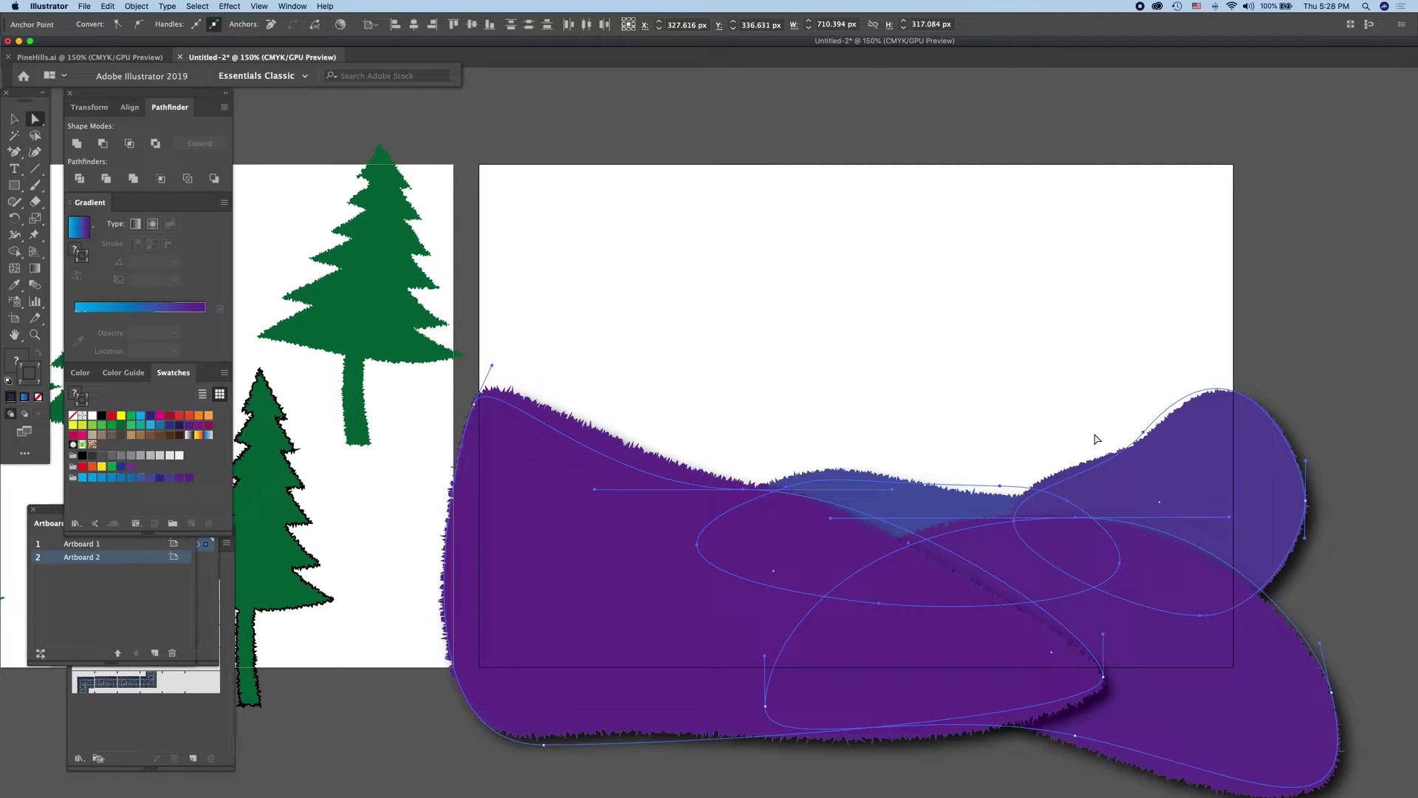
click(1354, 618)
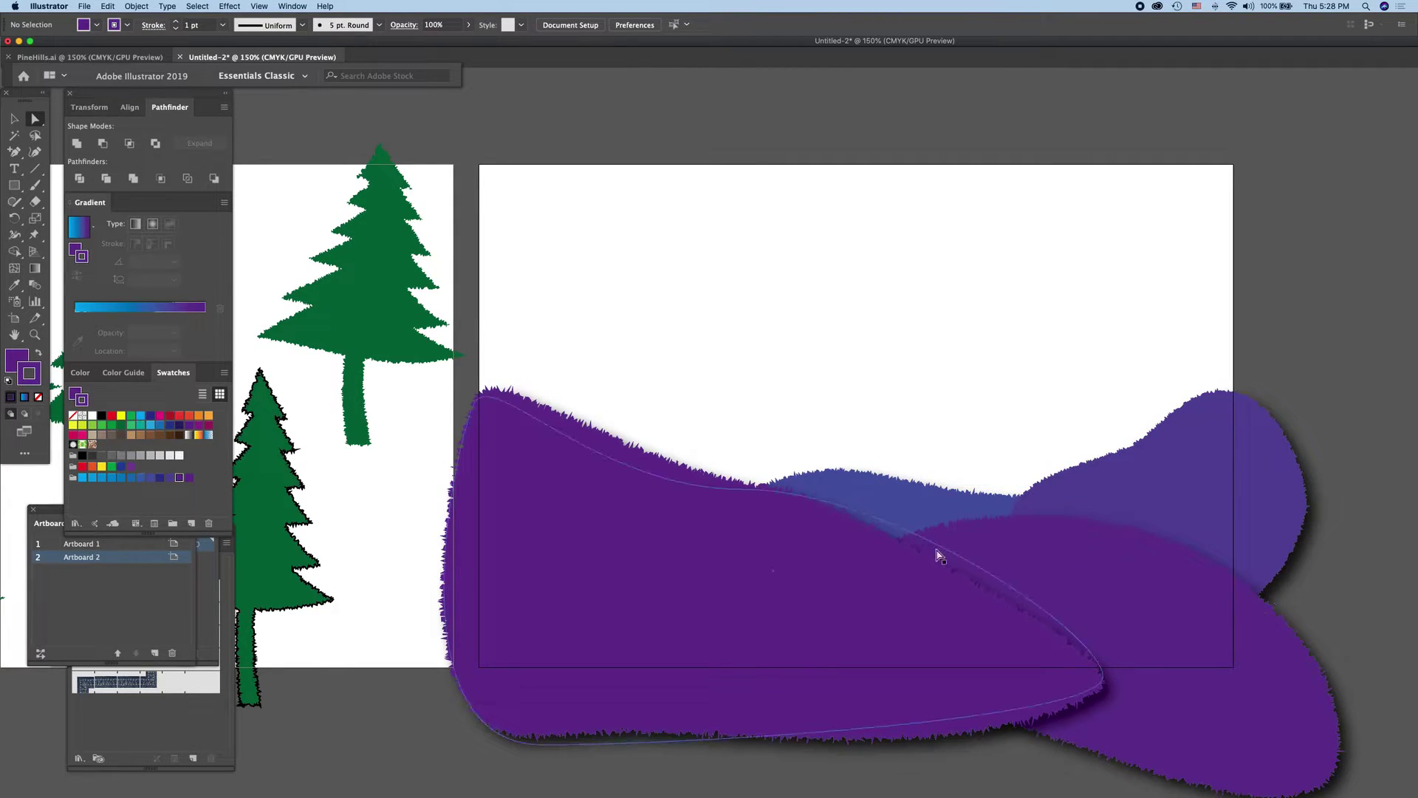
Step: Reselect all three hills and apply the drop shadow again so every hill has it
click(862, 492)
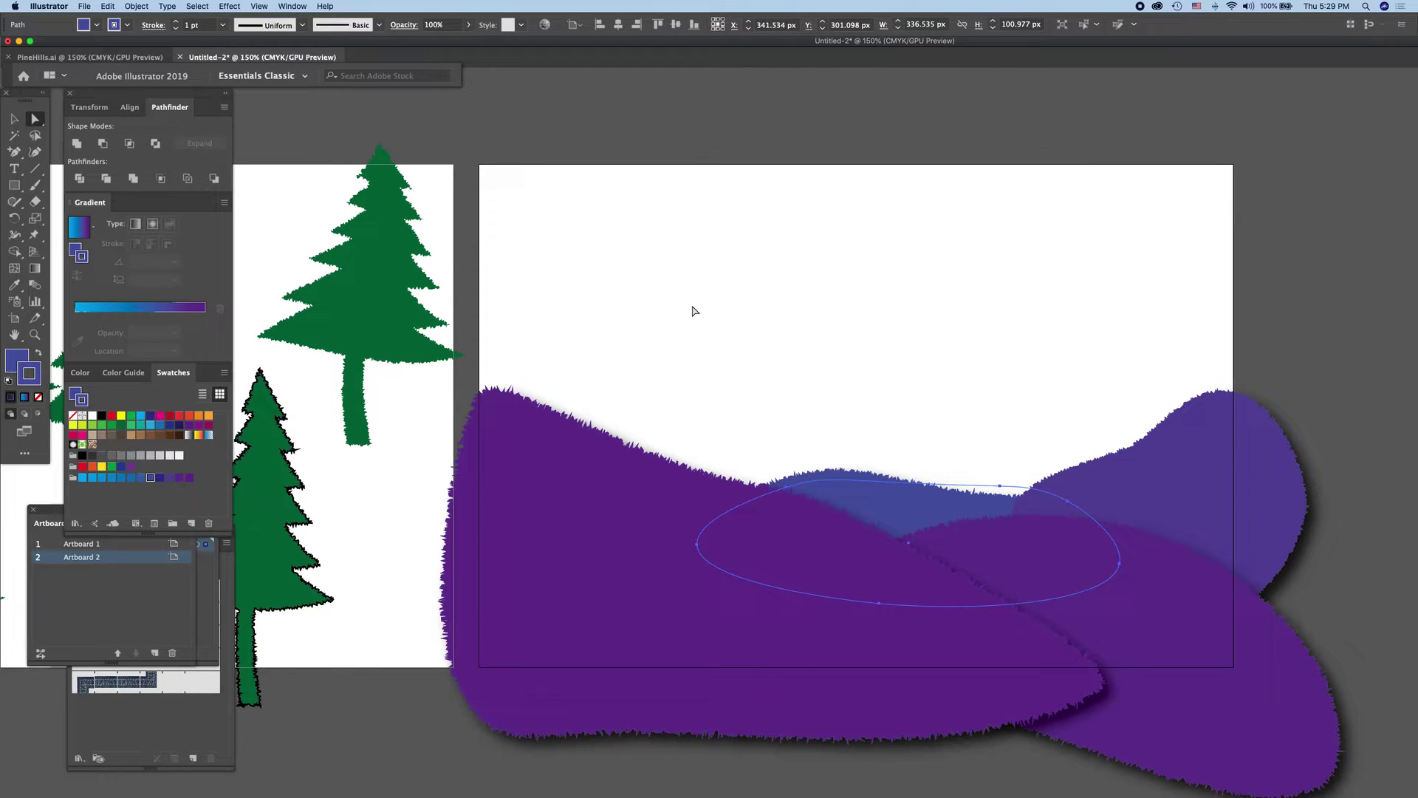
key(ctrl+a)
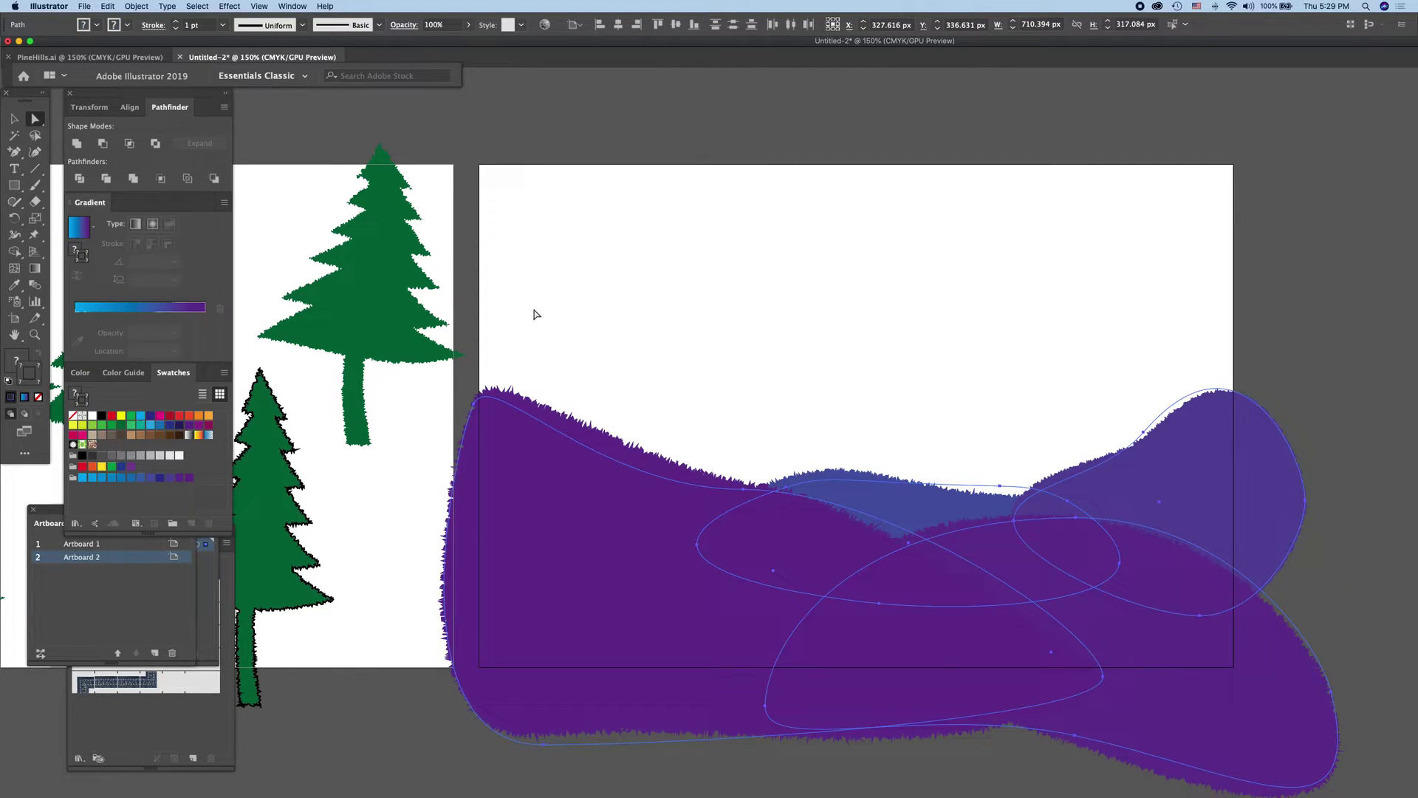
mouse_move(530, 296)
mouse_down()
mouse_move(1201, 585)
mouse_move(1241, 654)
mouse_up()
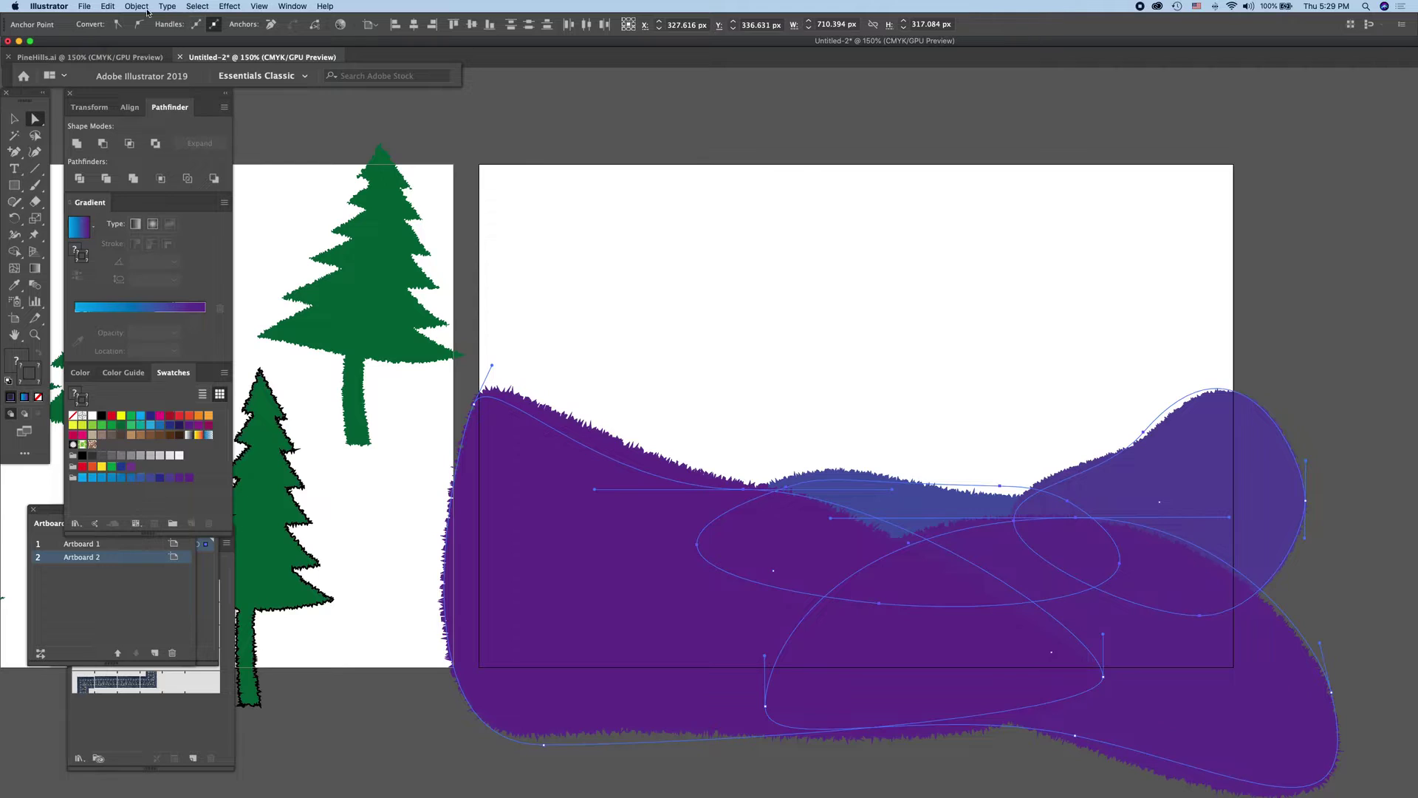
click(228, 7)
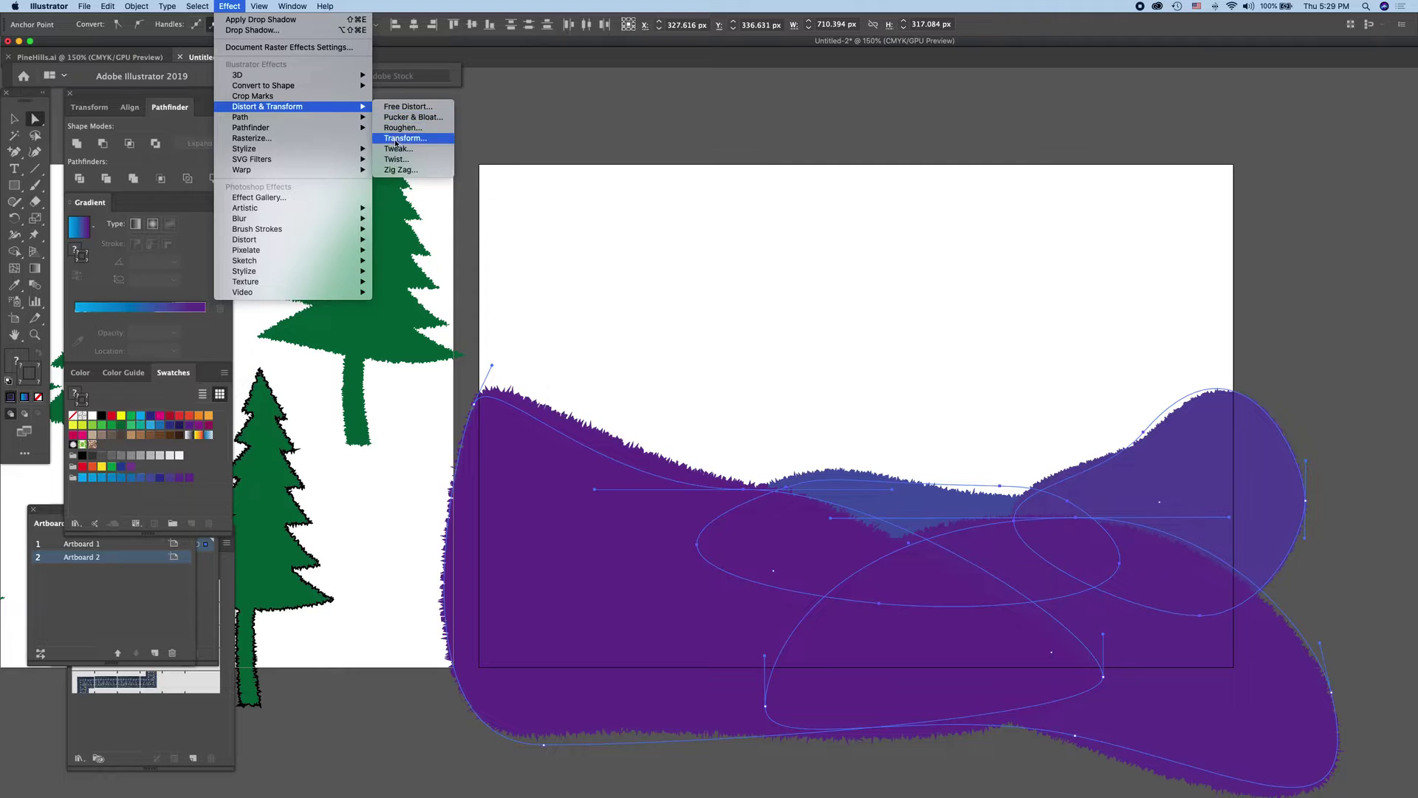
mouse_move(244, 149)
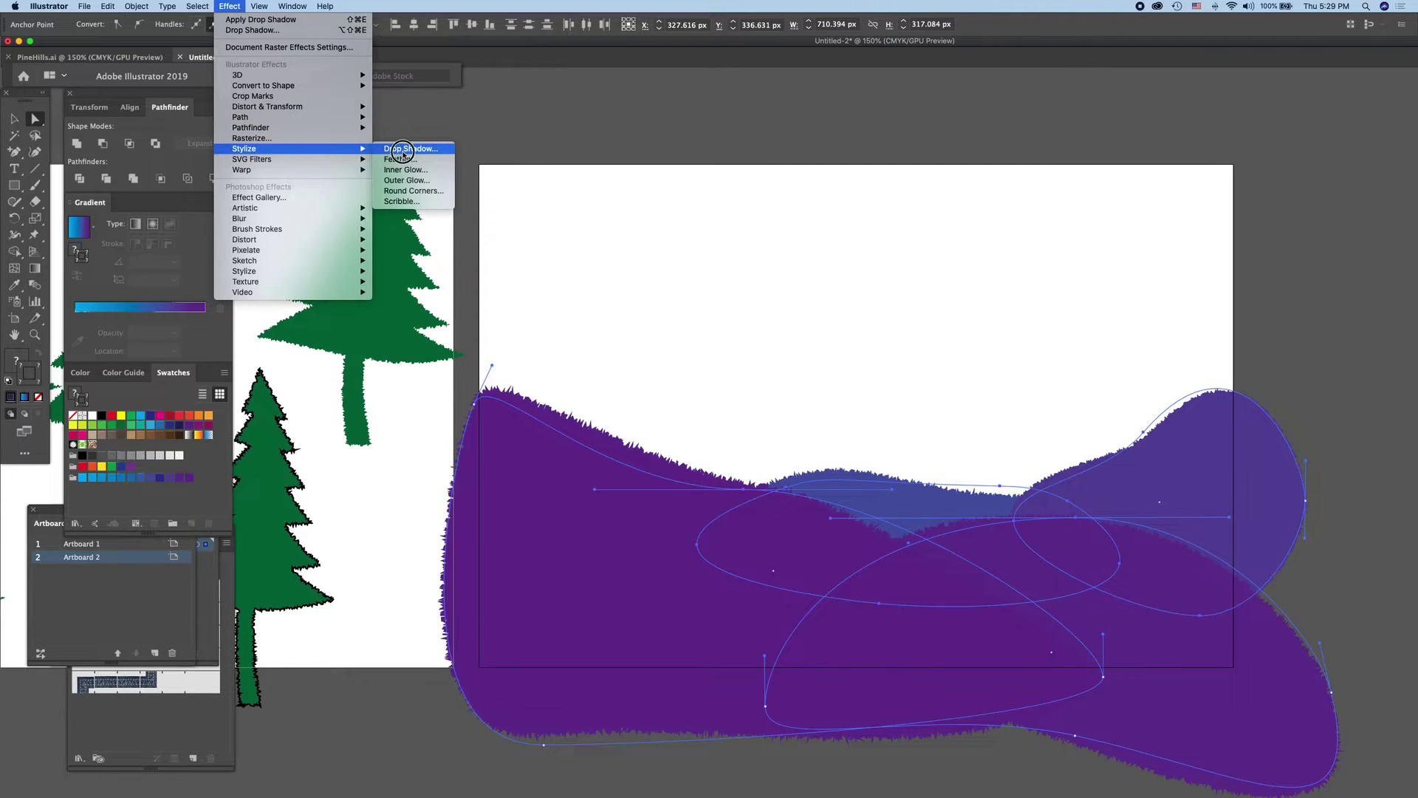
click(404, 150)
click(1095, 337)
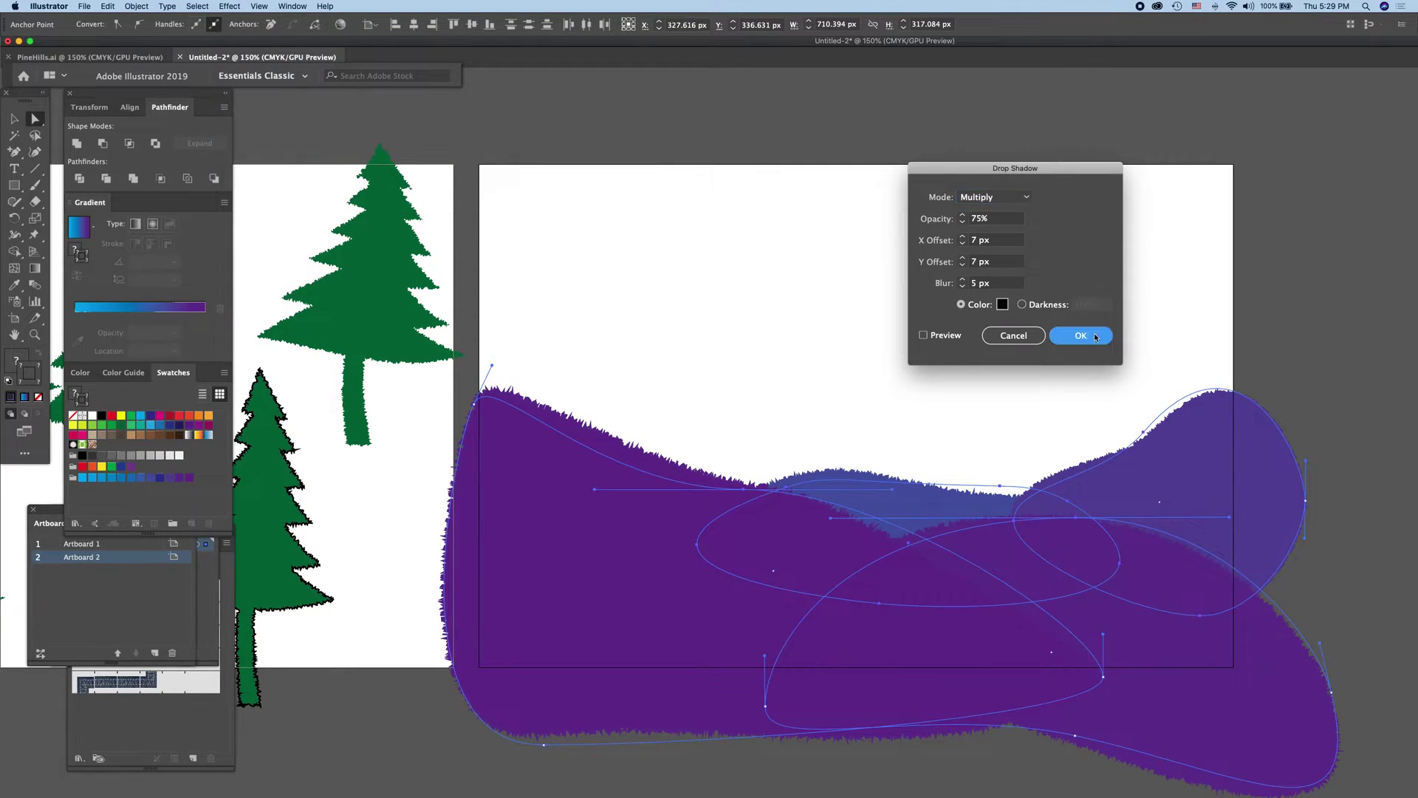
click(1289, 349)
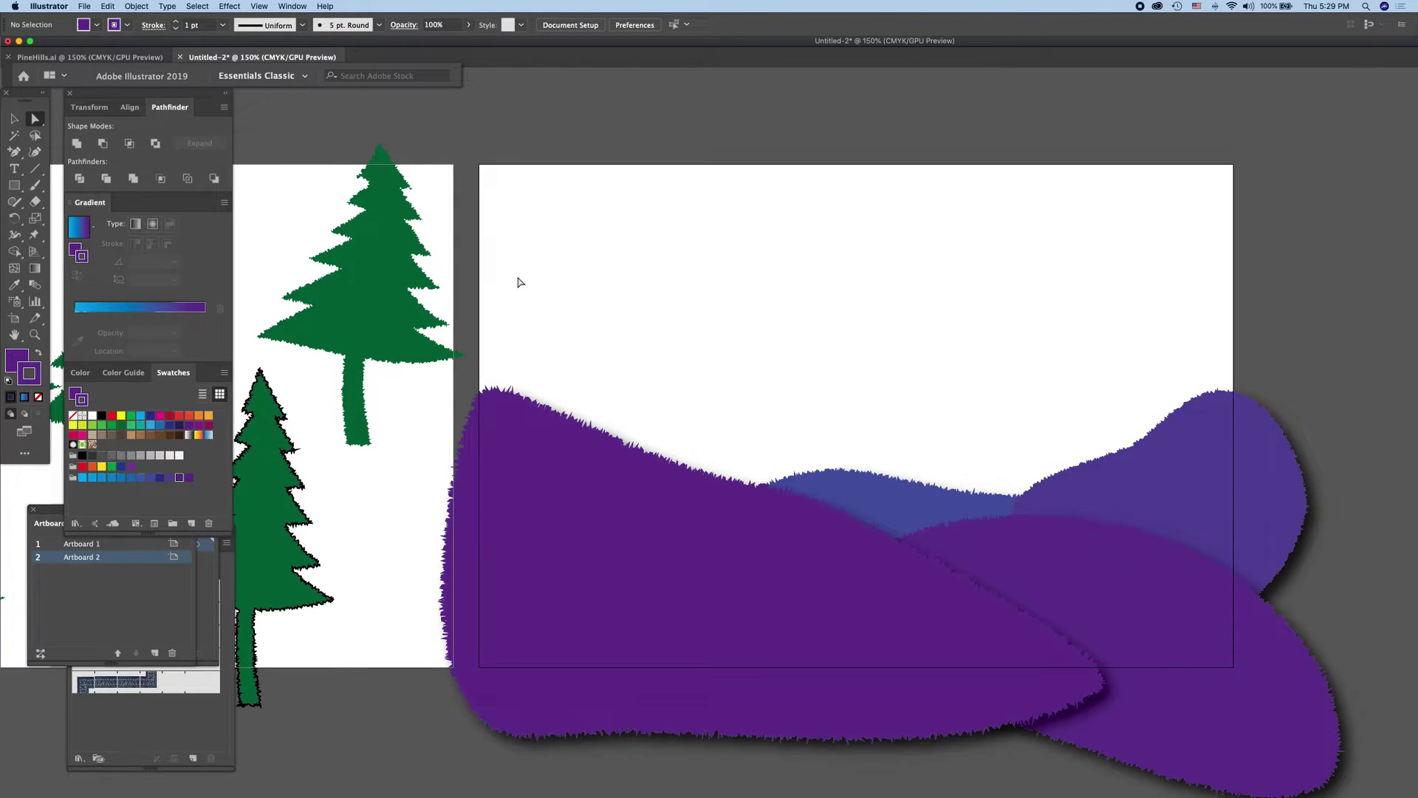
Step: On the tree artboard, shift five pine trees closer together into an overlapping group
scroll(566, 318, left, 5)
scroll(572, 318, up, 2)
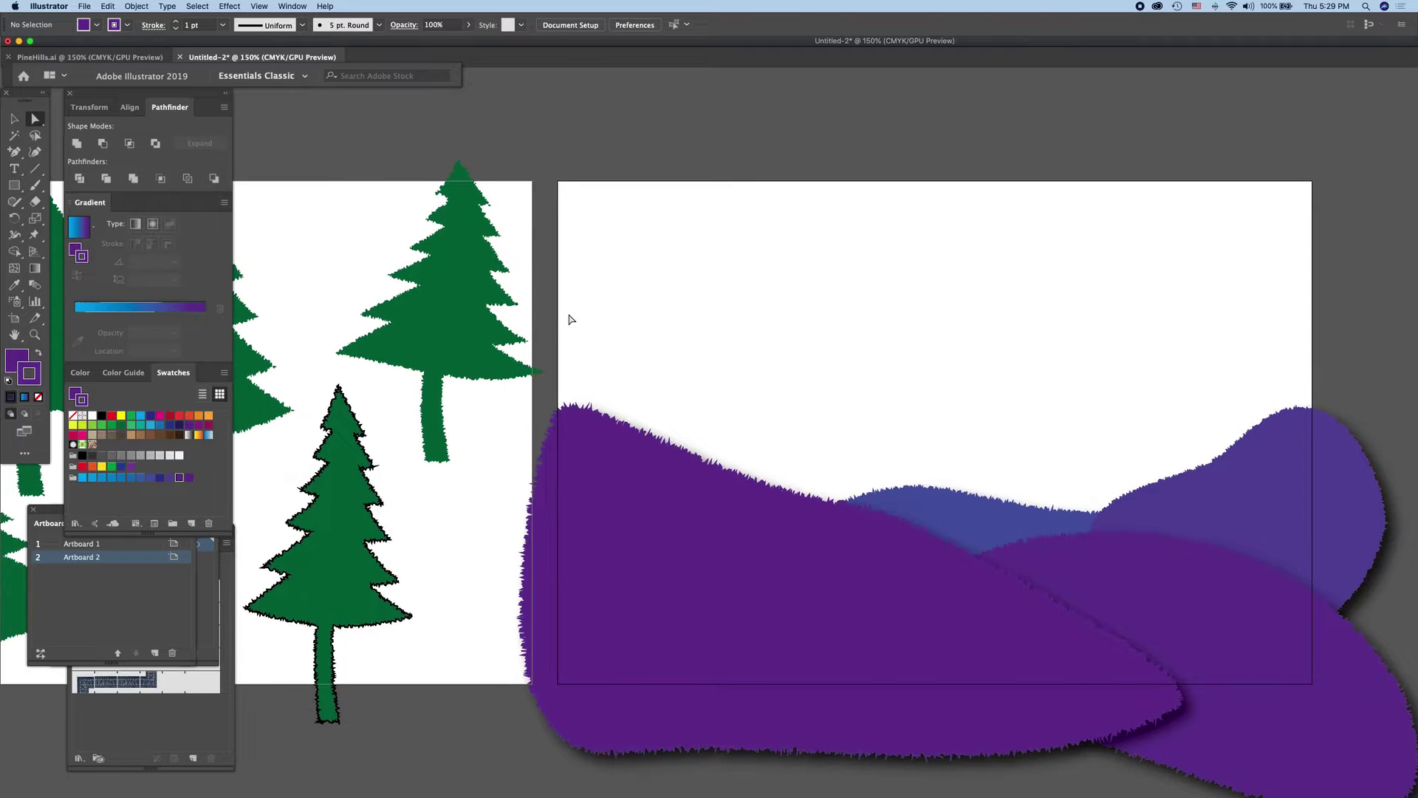
scroll(579, 319, left, 4)
scroll(582, 319, left, 3)
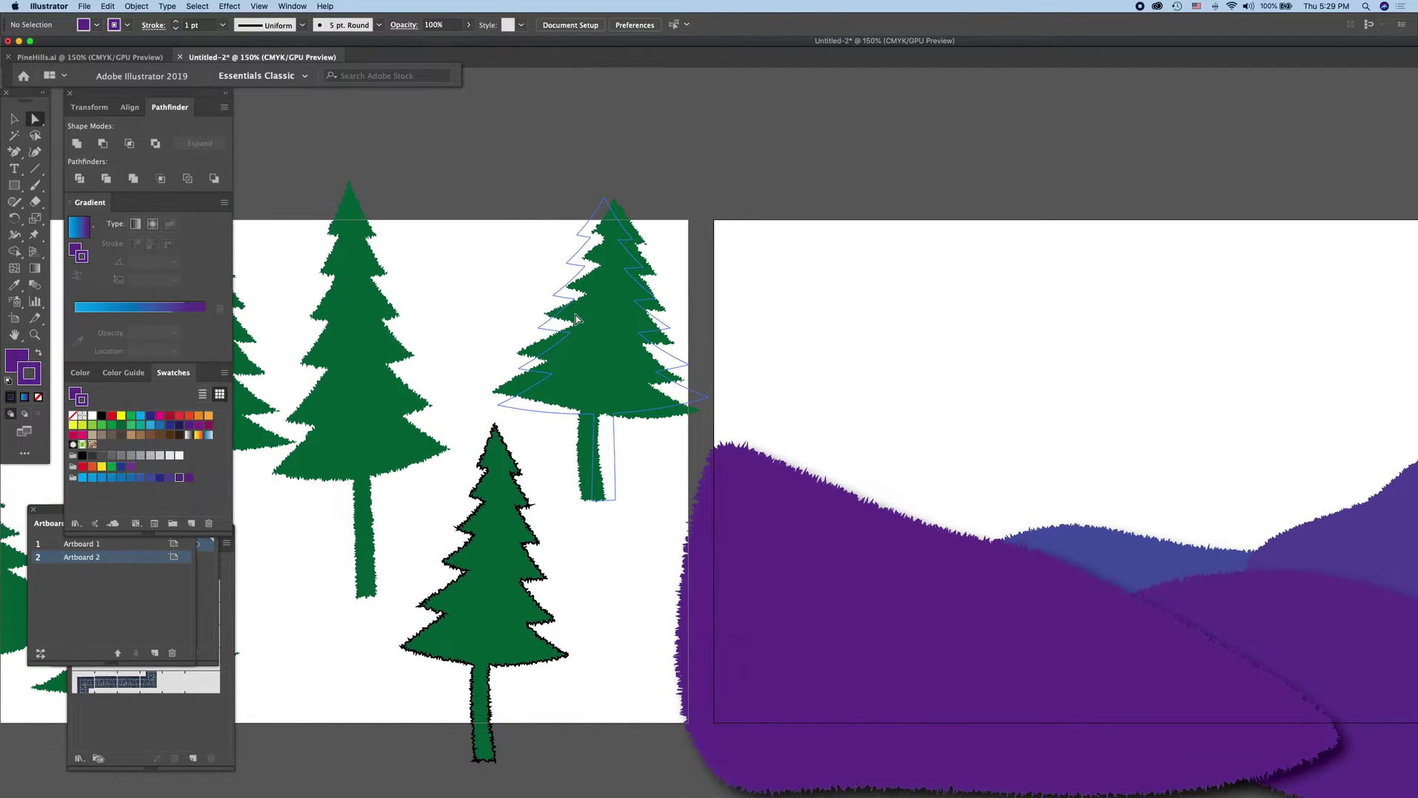
scroll(586, 317, left, 4)
scroll(588, 318, left, 5)
scroll(588, 318, left, 1)
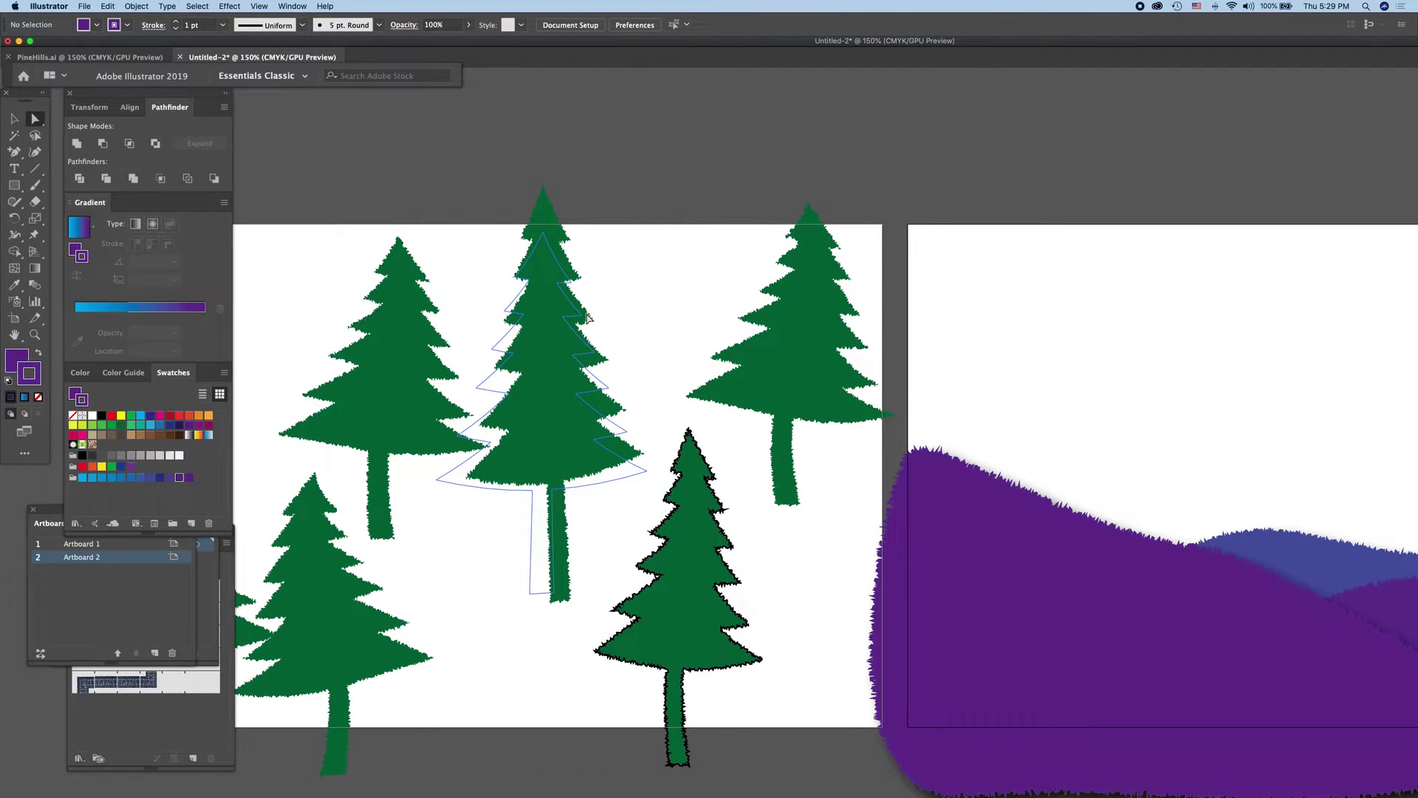
click(689, 565)
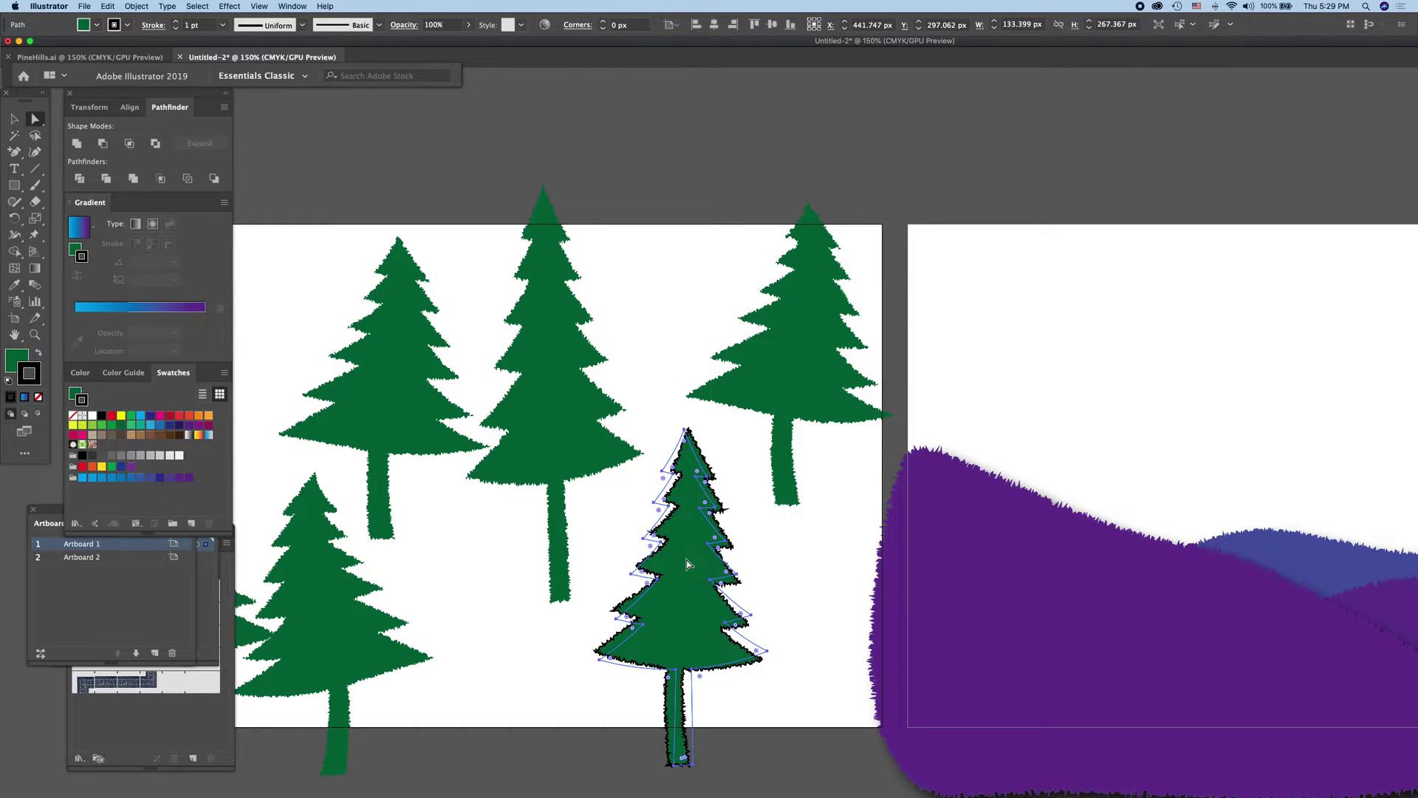
scroll(724, 517, left, 1)
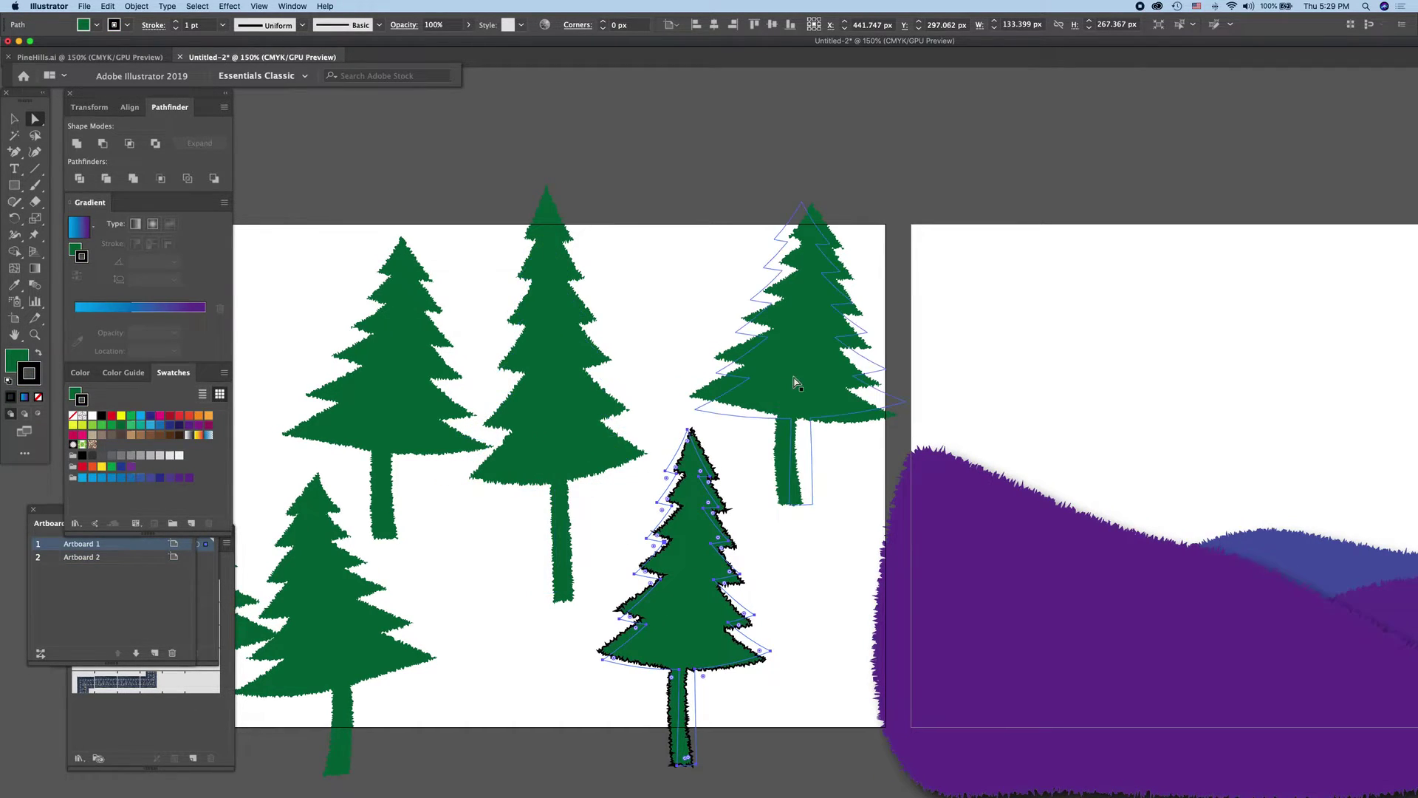
drag(794, 382, 712, 386)
drag(692, 560, 692, 550)
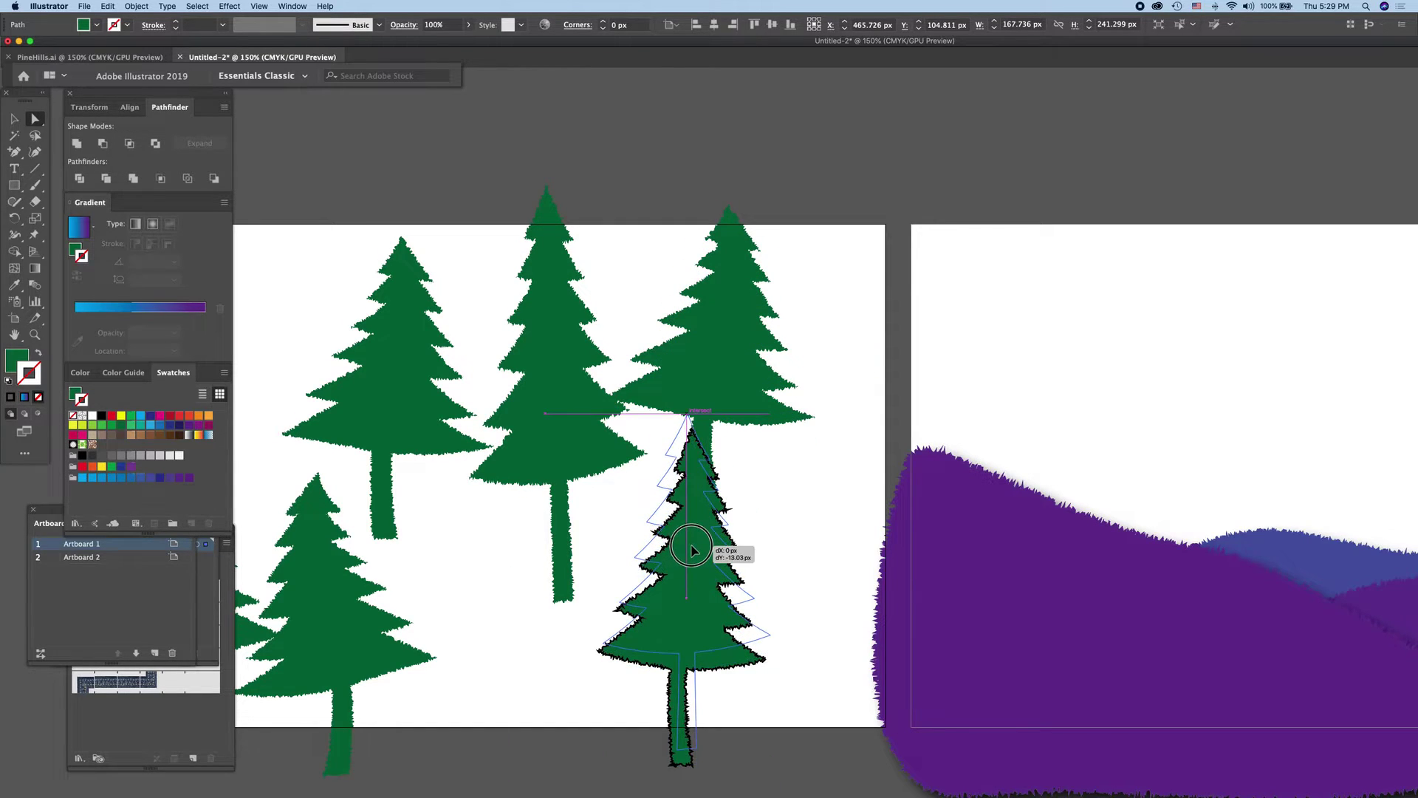
drag(544, 414, 555, 414)
drag(405, 385, 414, 386)
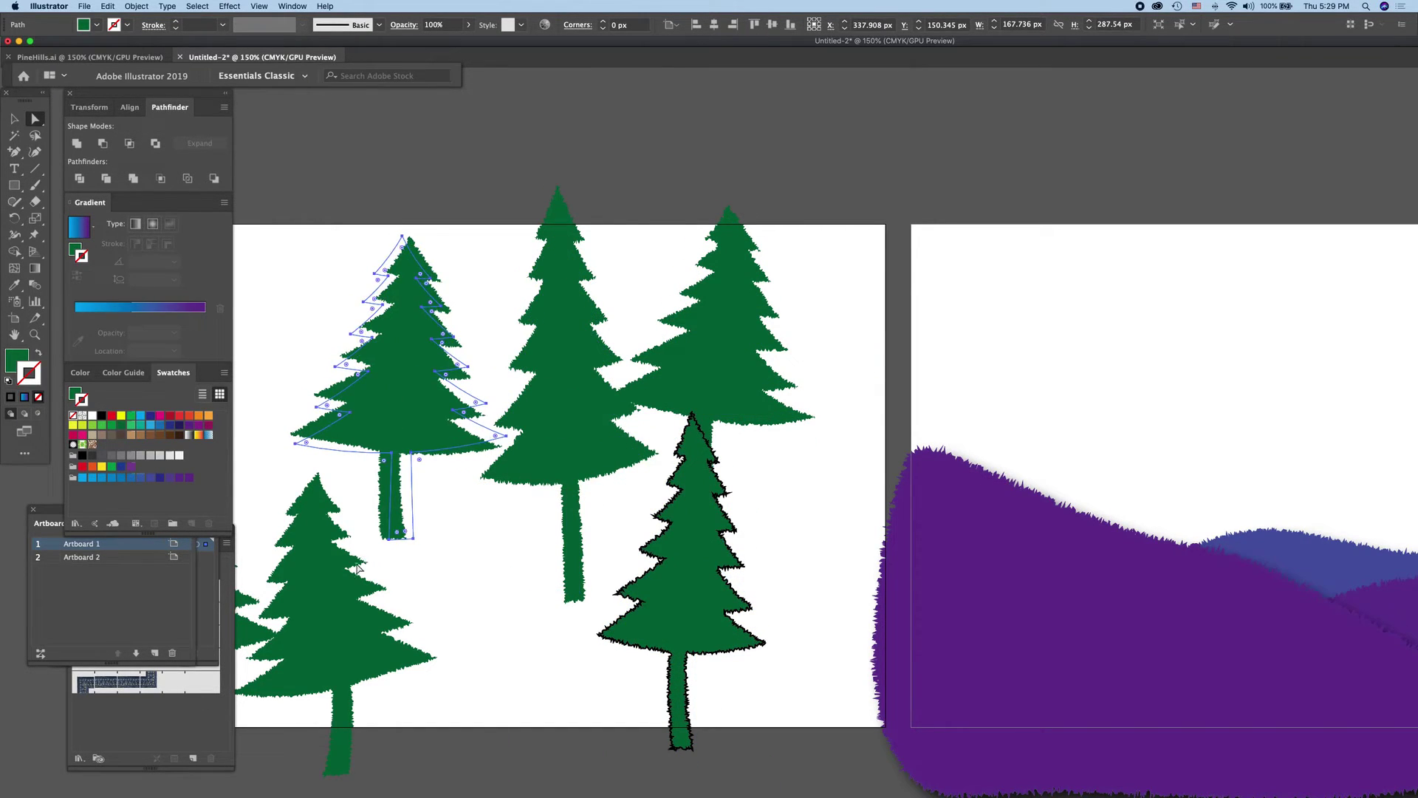
drag(343, 565, 437, 569)
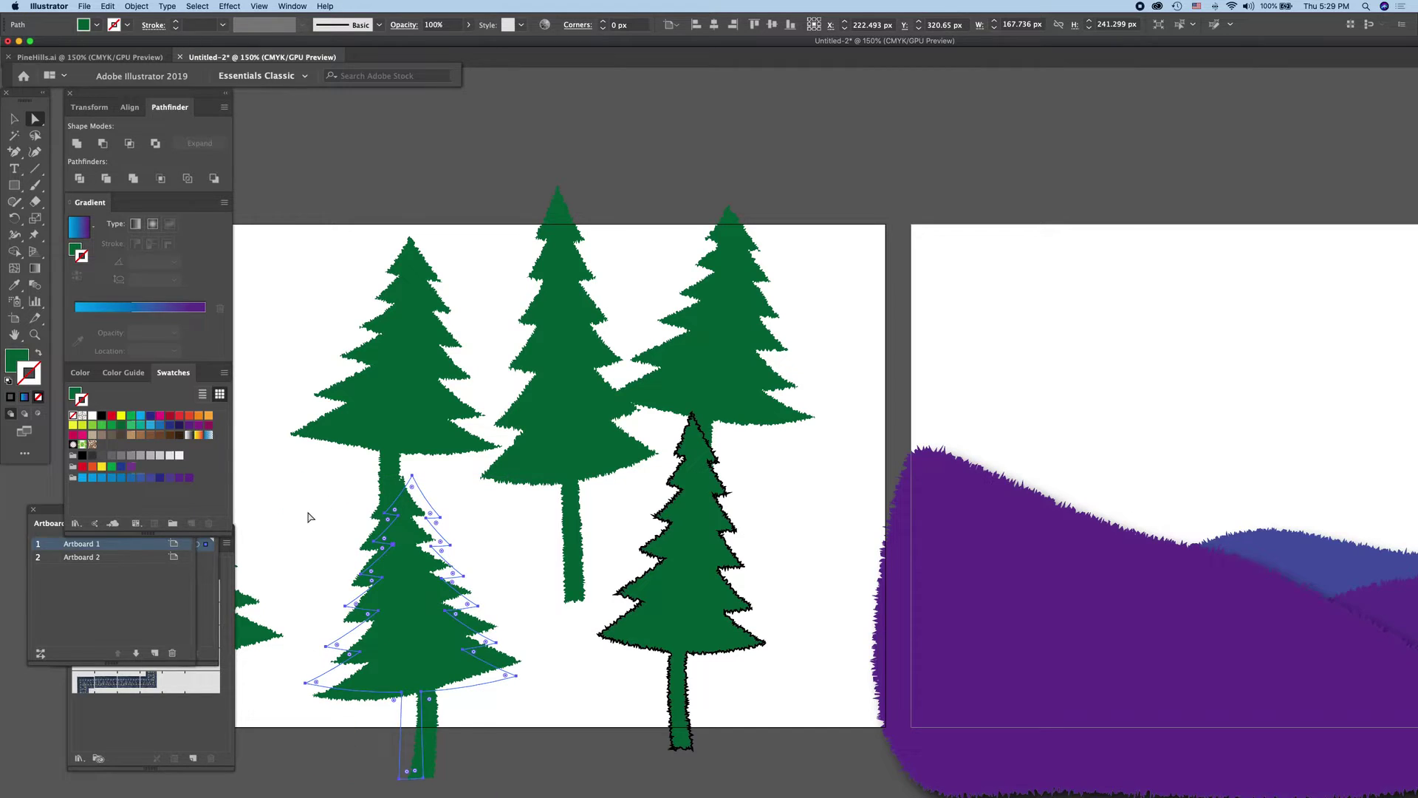
Step: Move the left pine tree up and right into the overlapping cluster
scroll(310, 517, right, 1)
scroll(314, 517, right, 1)
scroll(320, 516, right, 1)
scroll(325, 514, right, 1)
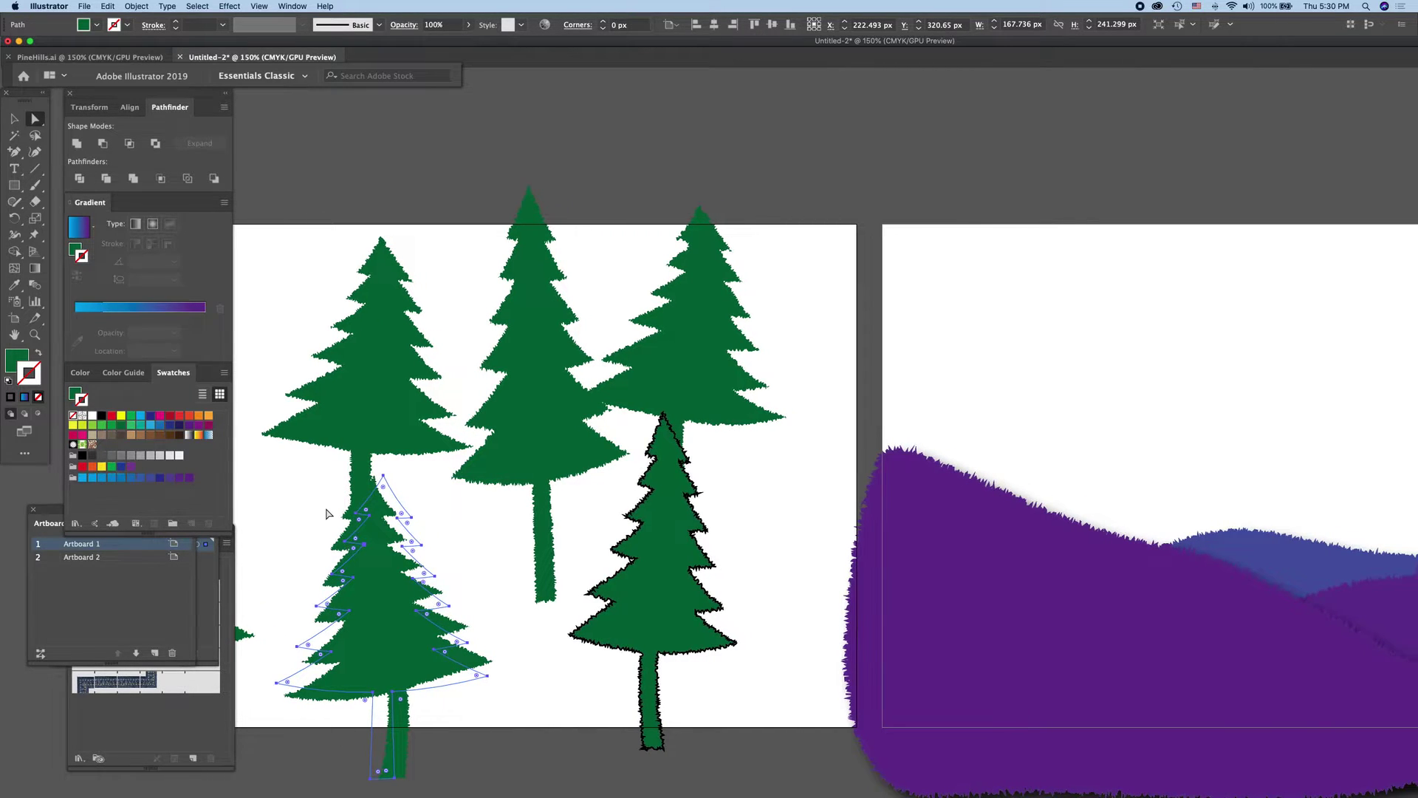
scroll(326, 514, right, 1)
scroll(355, 517, right, 1)
scroll(391, 522, right, 1)
scroll(436, 528, right, 1)
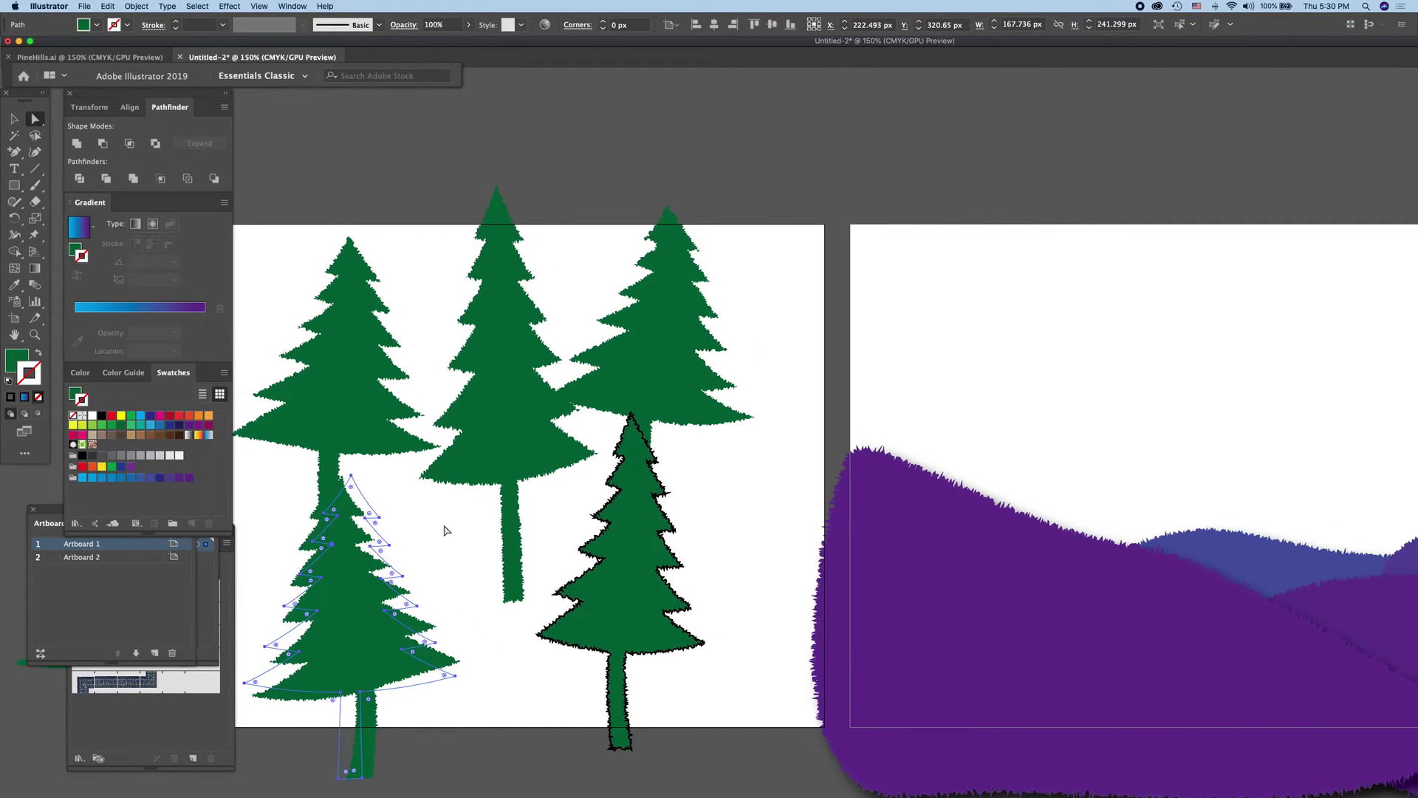
scroll(443, 529, left, 2)
scroll(444, 529, left, 8)
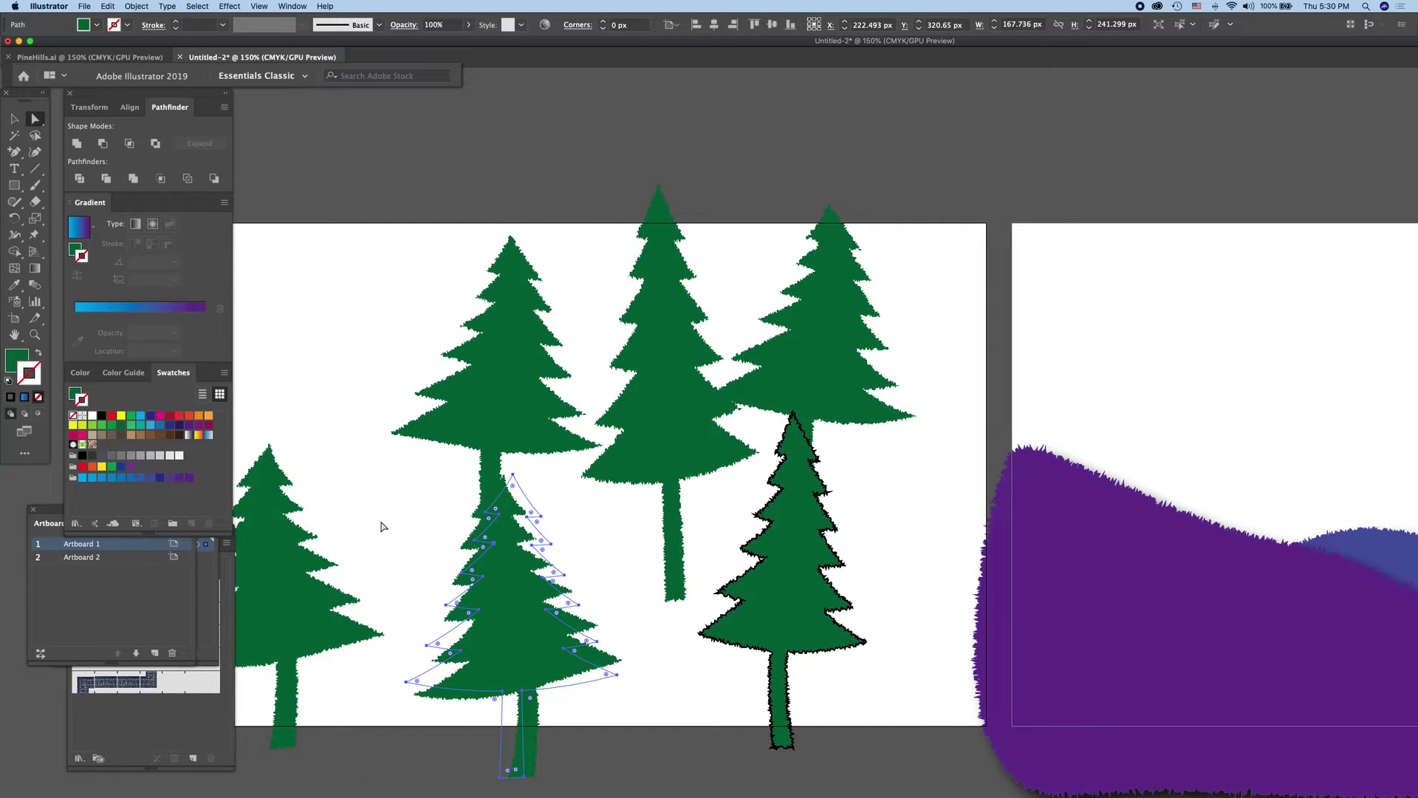
scroll(332, 498, left, 3)
scroll(347, 473, down, 4)
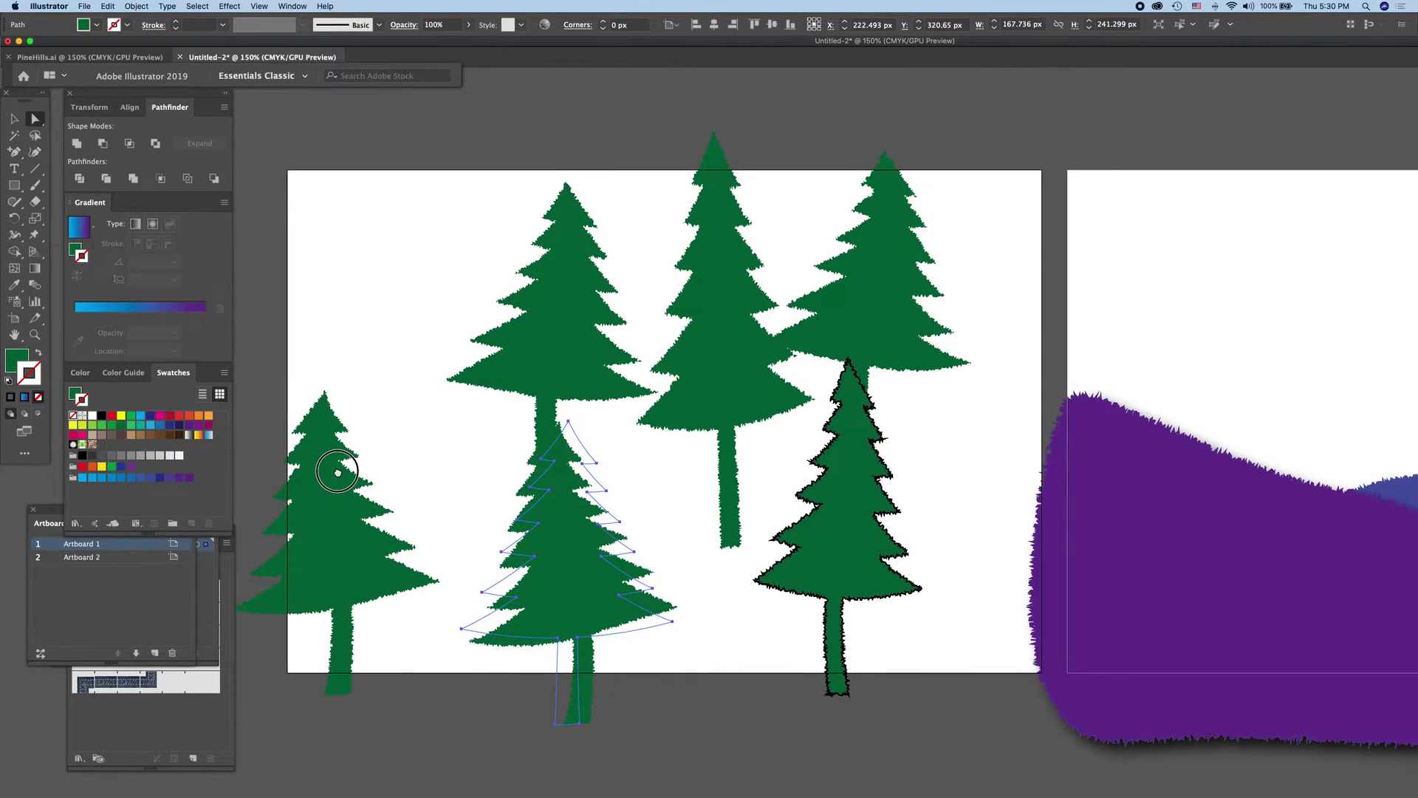
scroll(338, 473, up, 1)
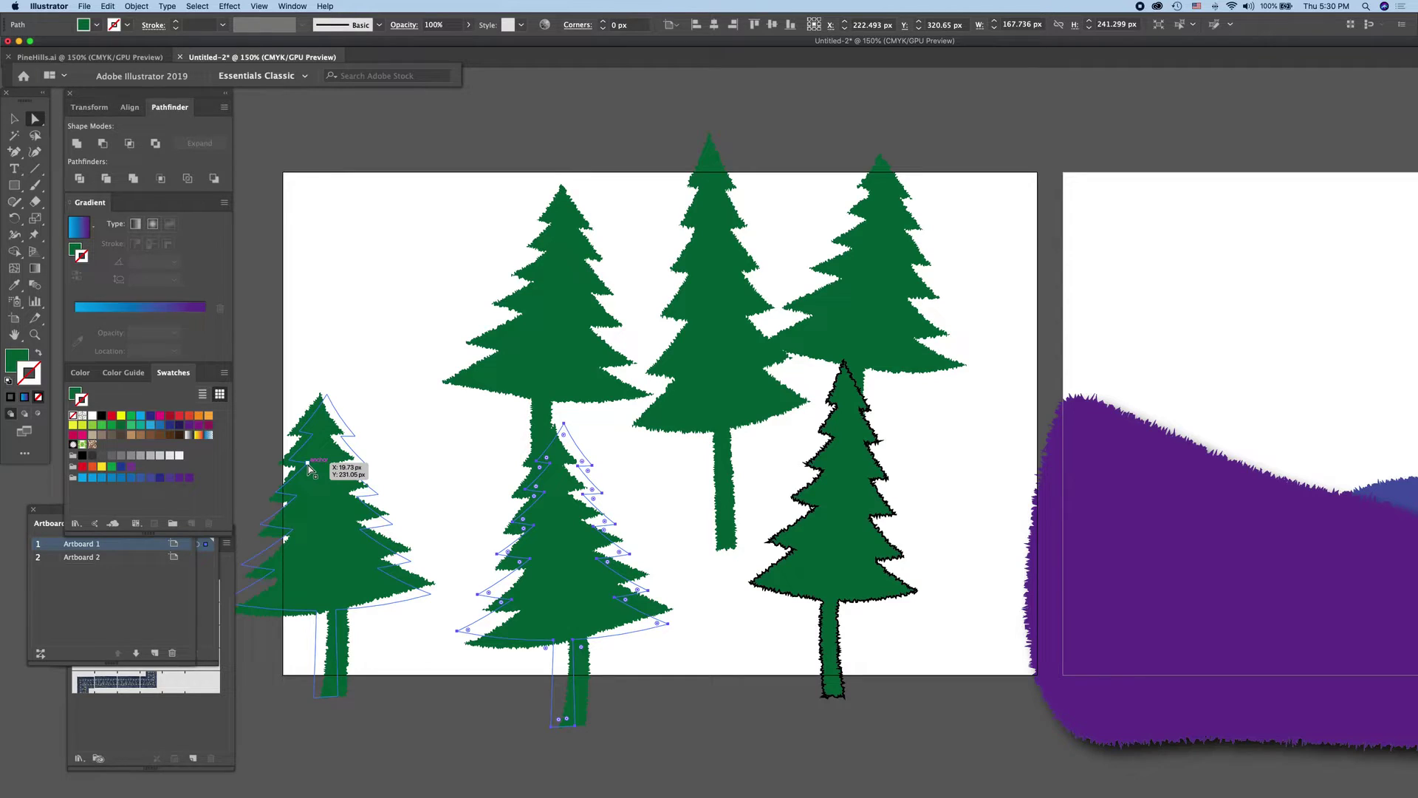
drag(326, 452, 398, 358)
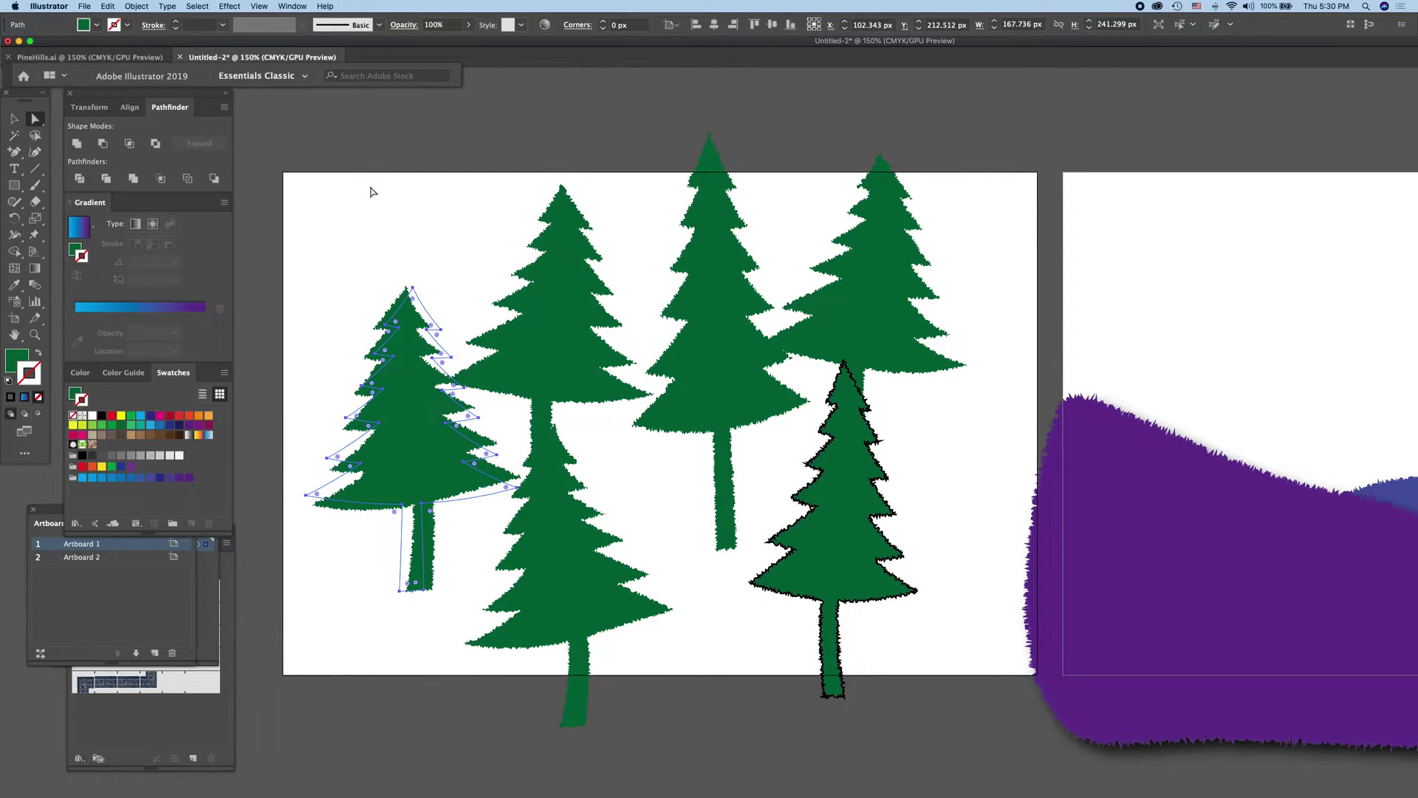
Step: Remove the black outline from the right pine tree
click(14, 119)
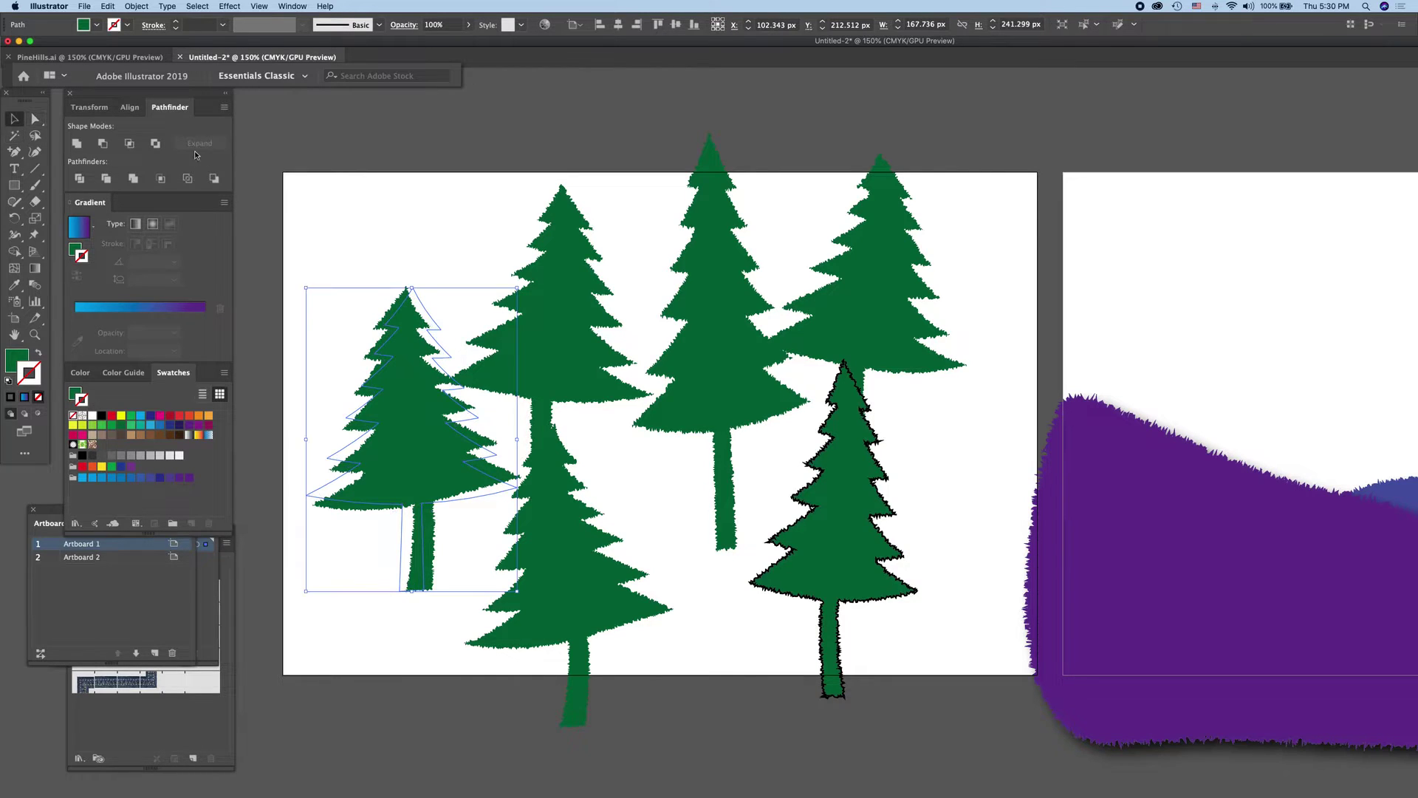
drag(358, 212, 896, 563)
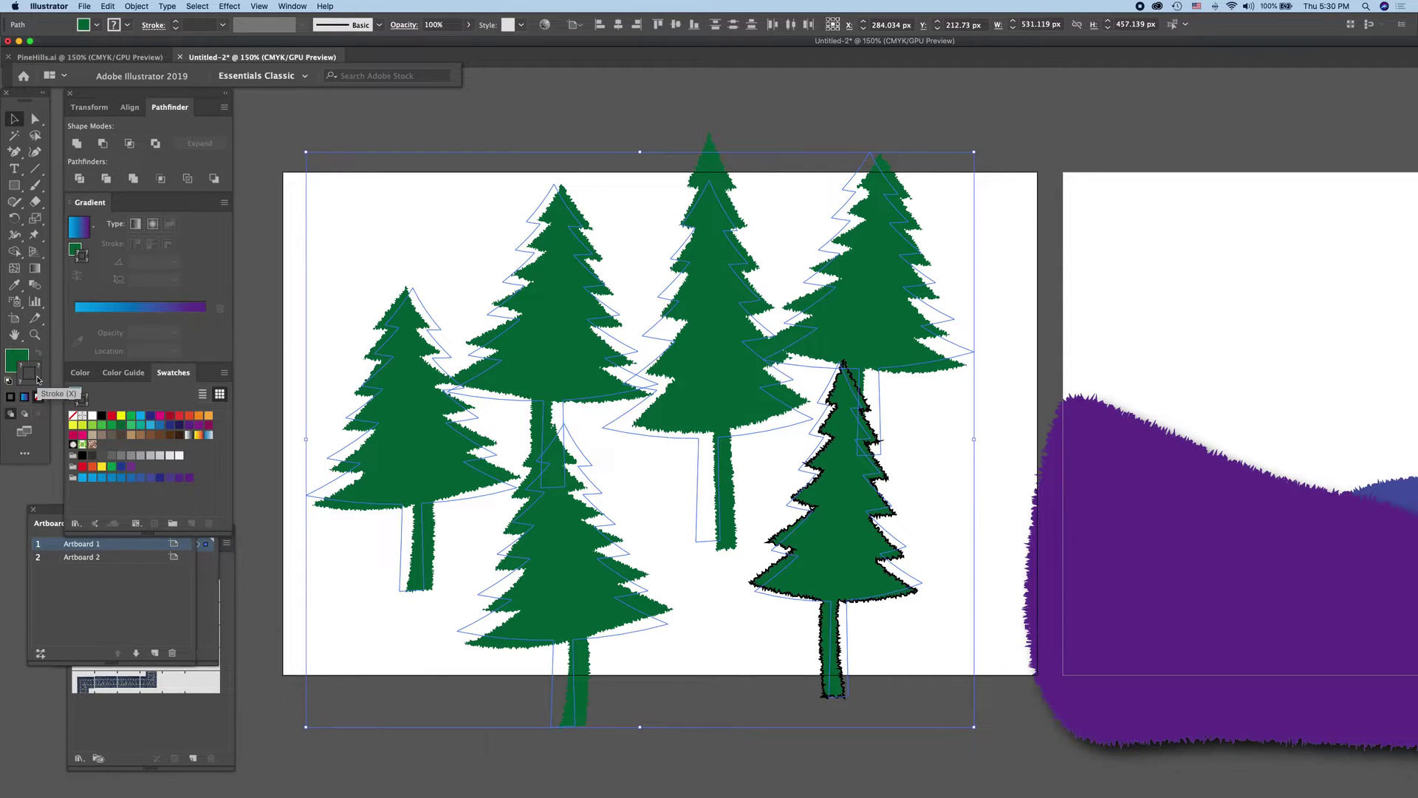
click(377, 286)
click(835, 514)
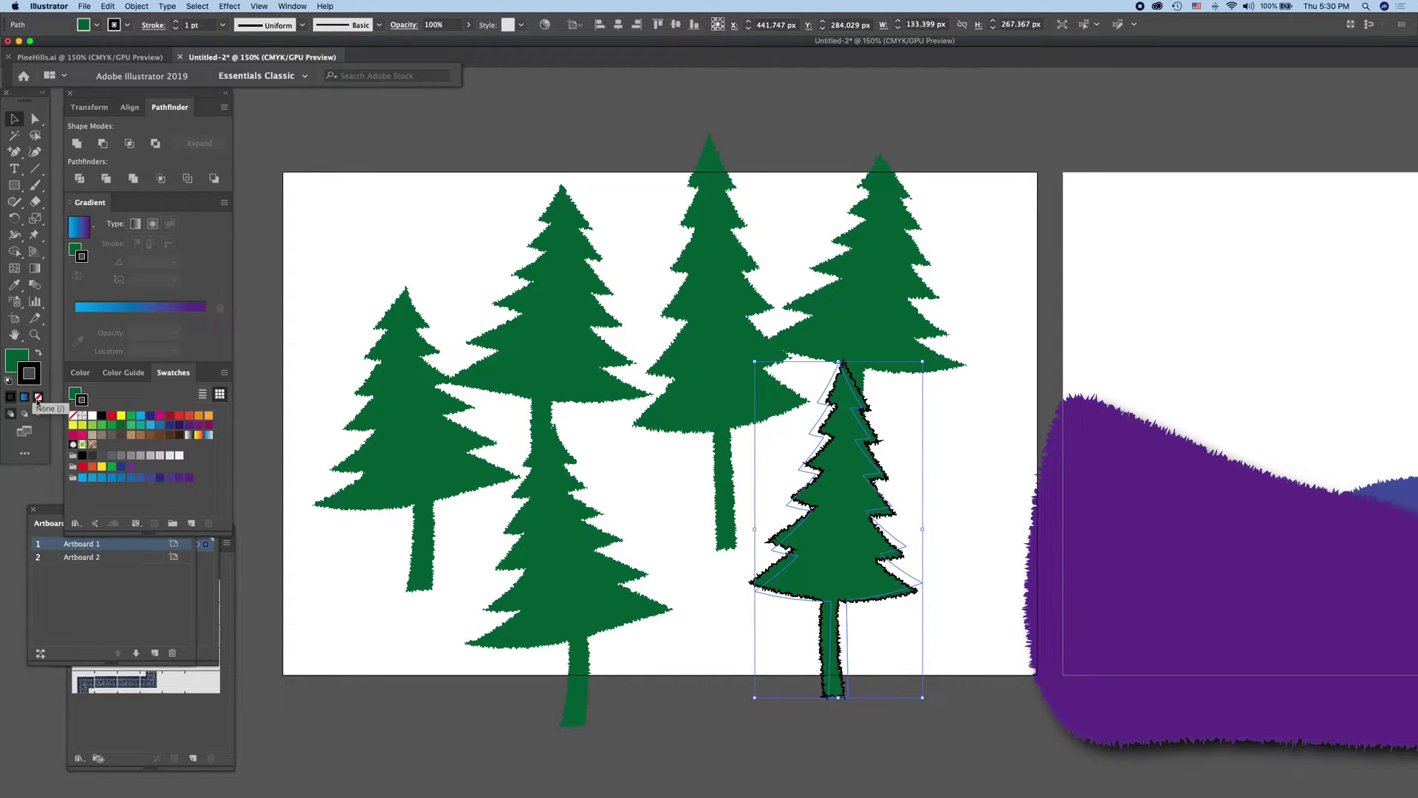
click(38, 397)
Step: Select all six trees, try a dark green outline, then set their stroke to None
drag(374, 217, 924, 565)
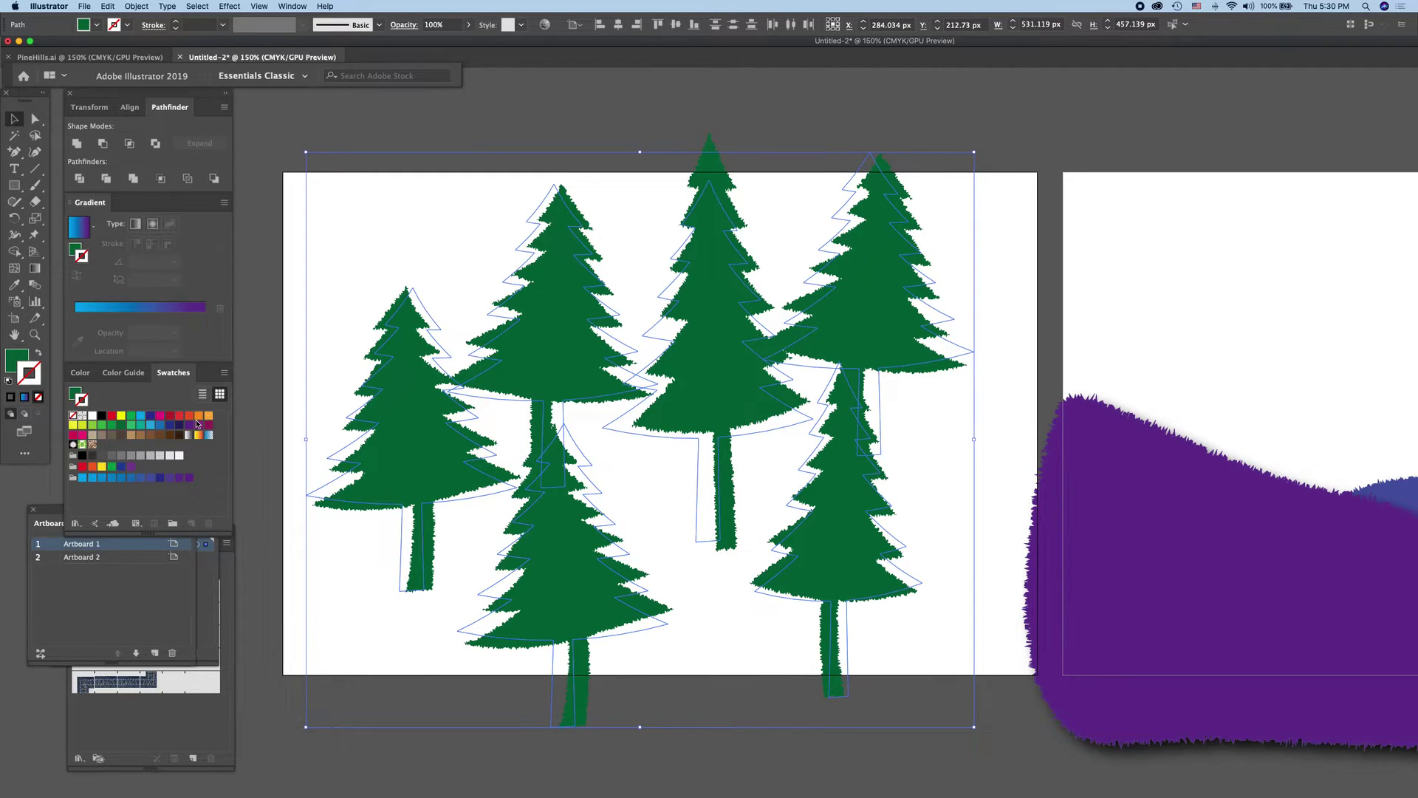
click(123, 427)
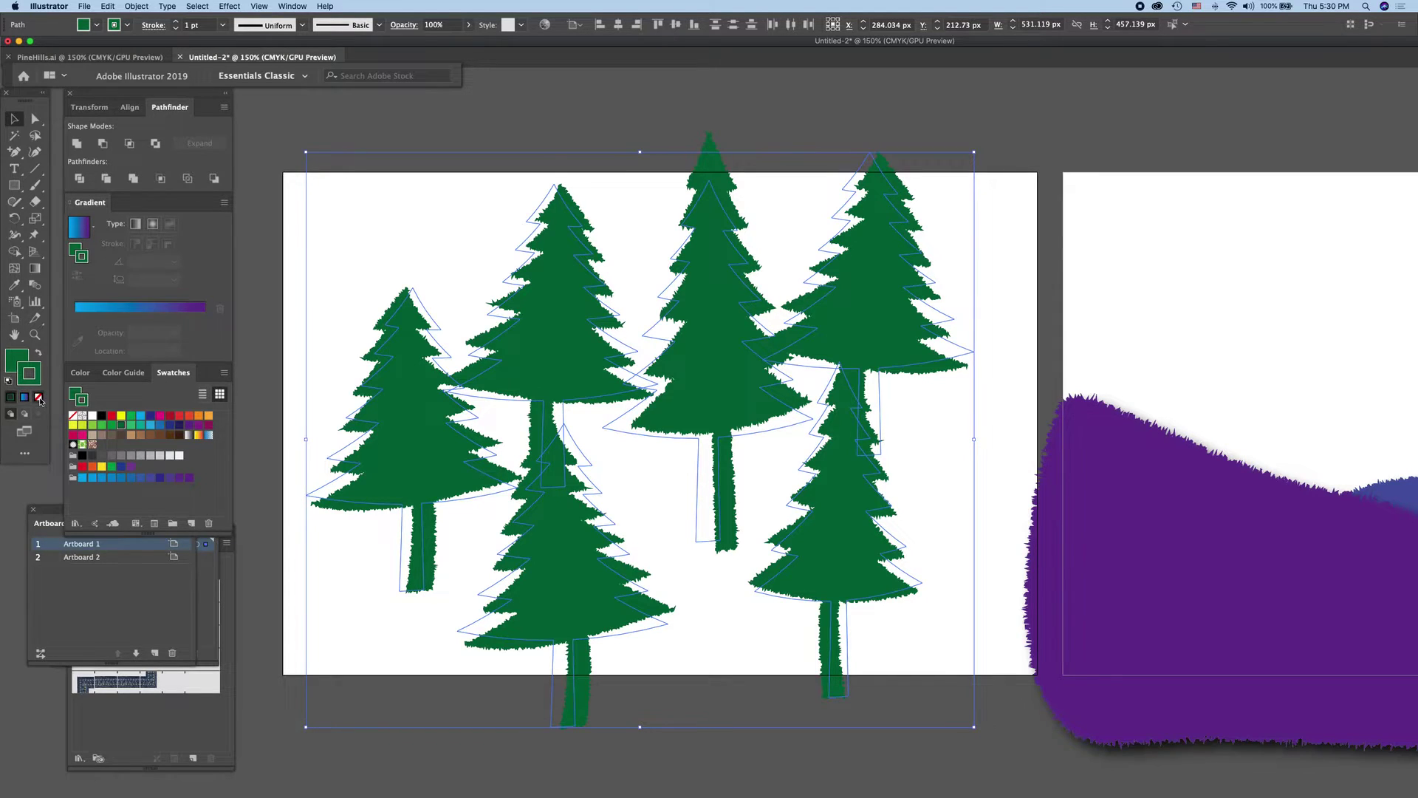
click(39, 398)
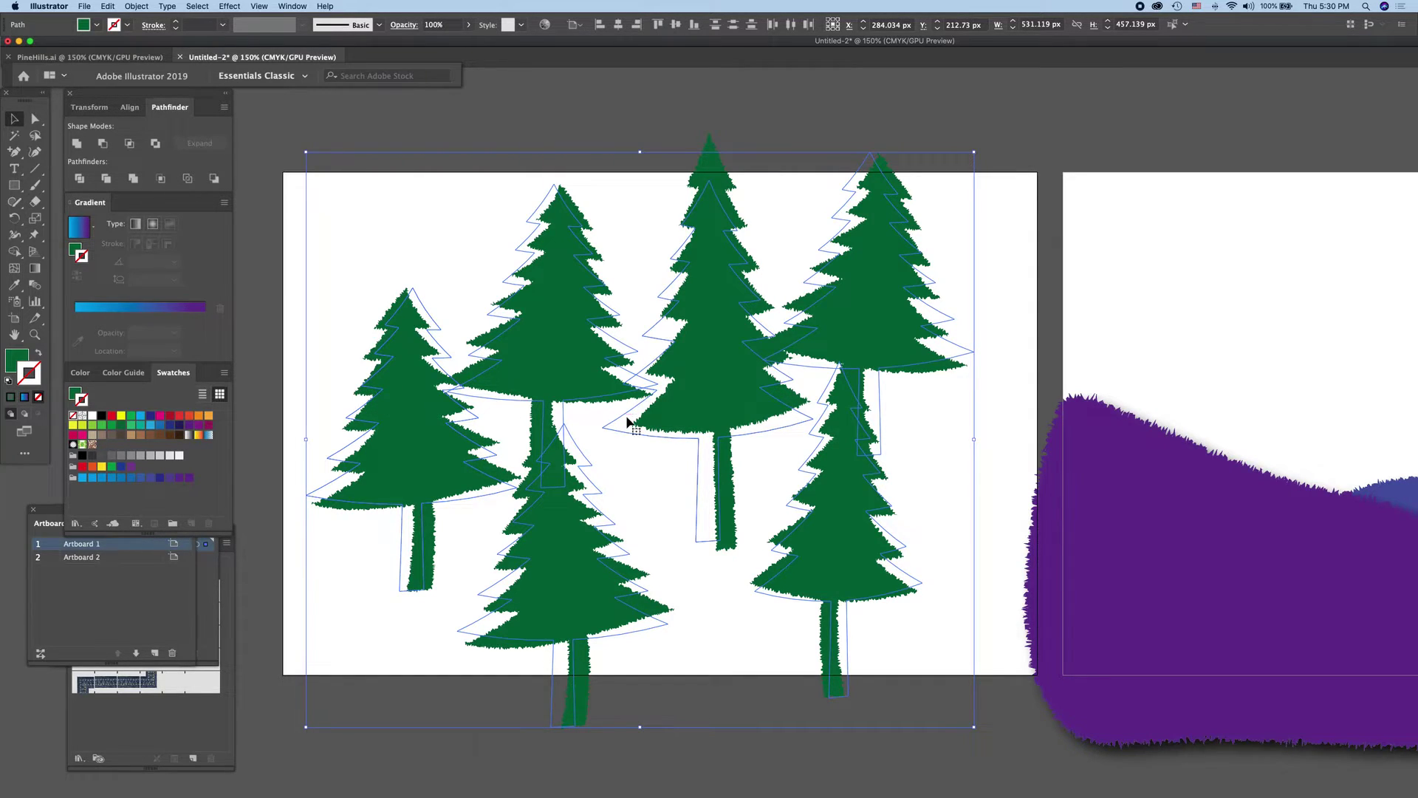
Step: Move the middle pine tree onto the purple hills artboard
scroll(776, 465, right, 2)
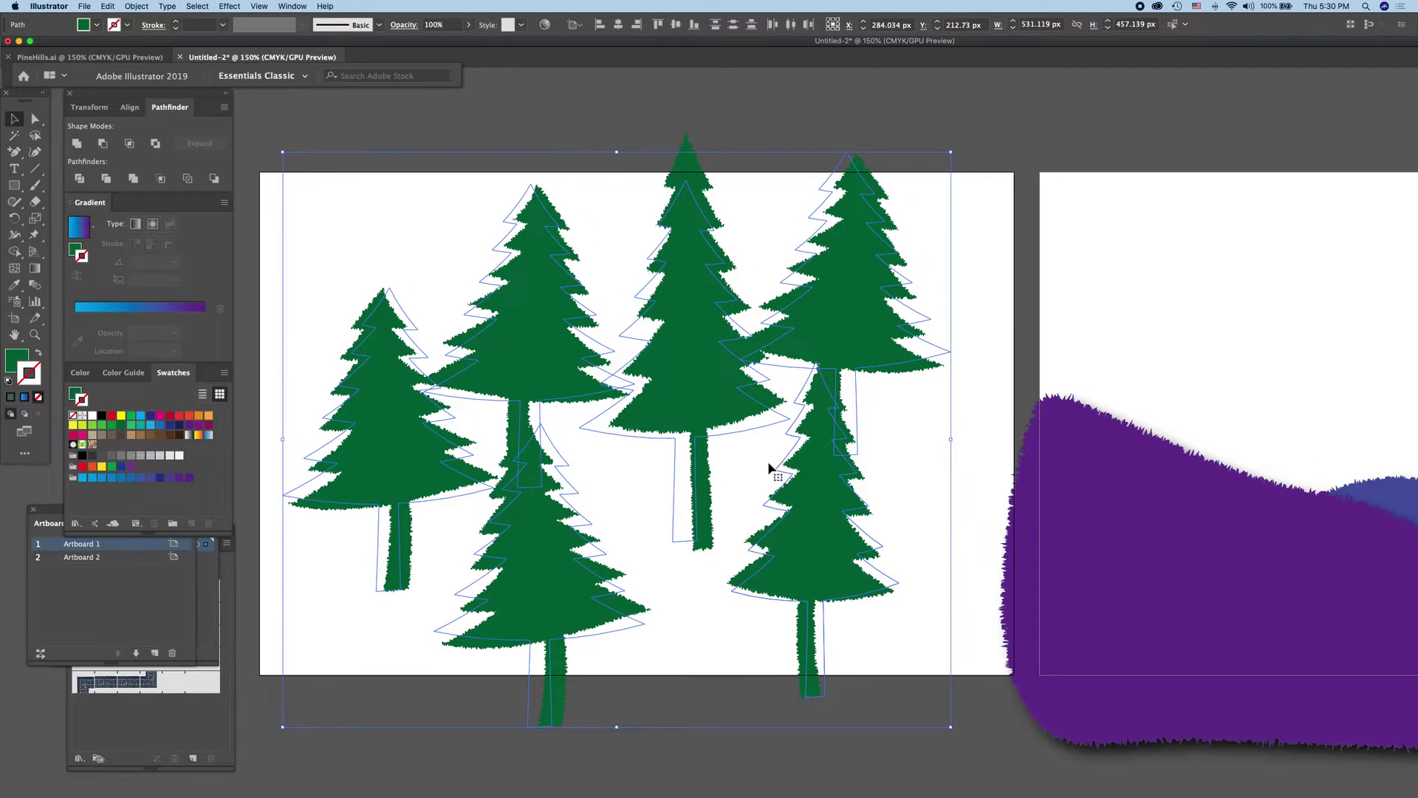
scroll(768, 460, right, 2)
scroll(709, 451, right, 4)
scroll(692, 450, right, 1)
scroll(665, 444, right, 5)
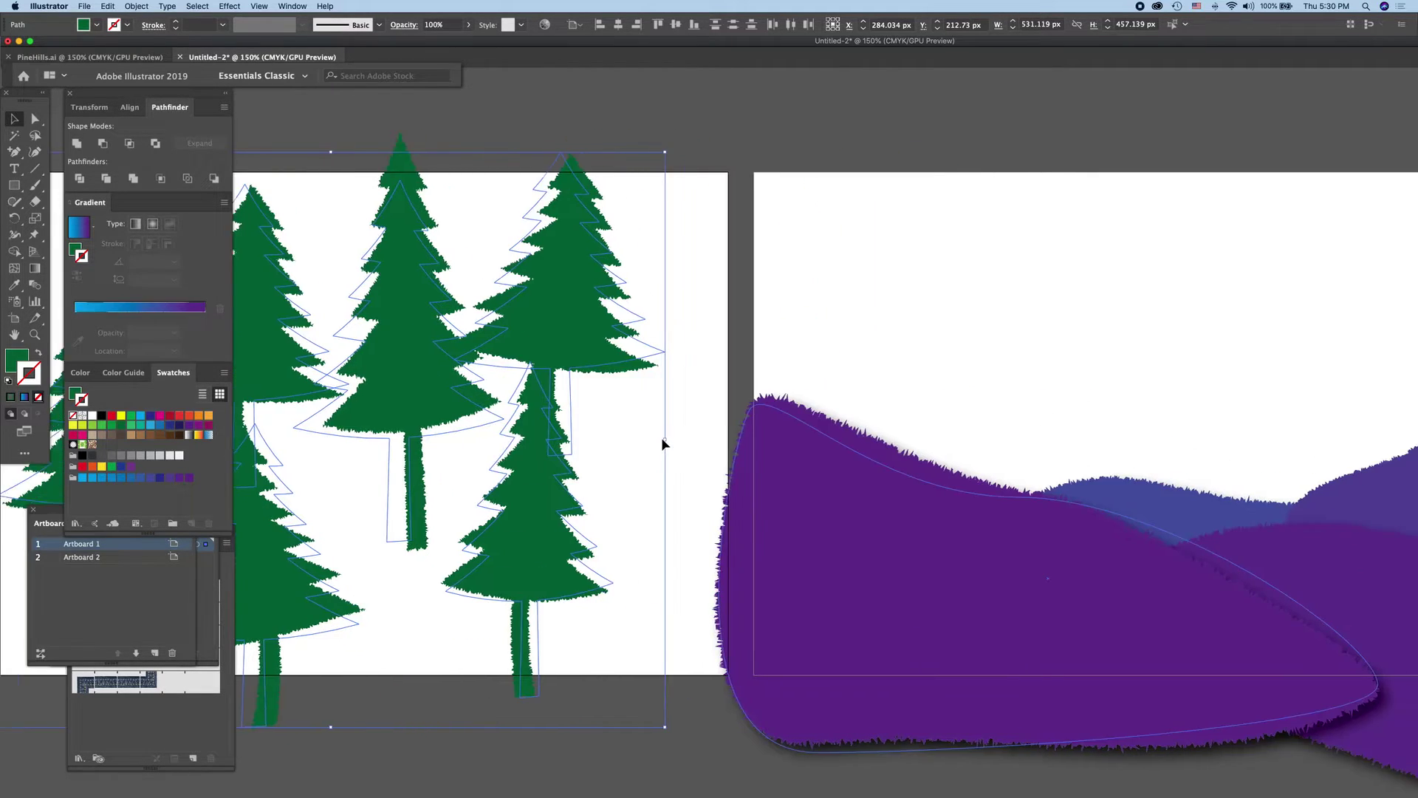
scroll(662, 440, right, 1)
scroll(664, 445, right, 1)
scroll(663, 443, right, 2)
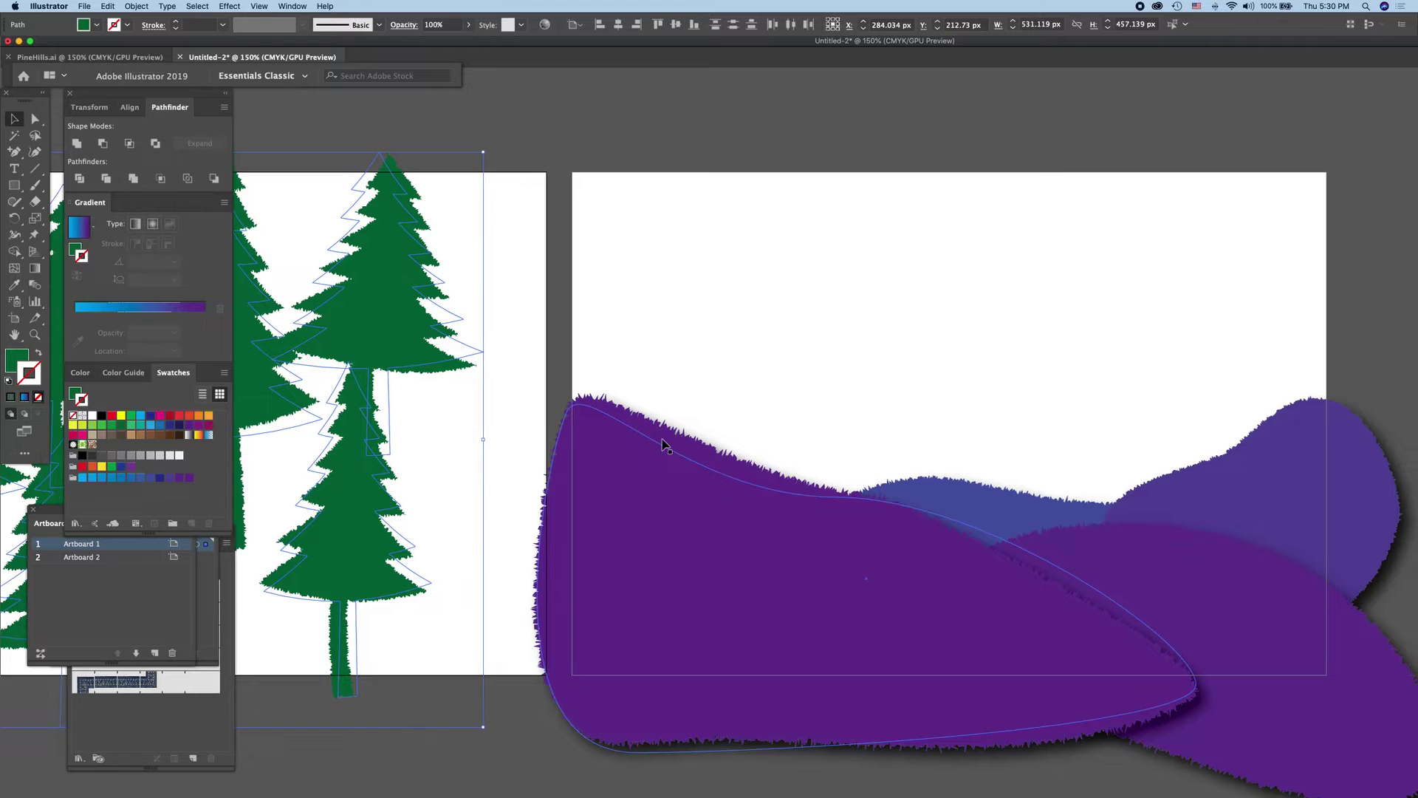
scroll(662, 444, right, 1)
scroll(662, 443, up, 1)
scroll(663, 443, right, 2)
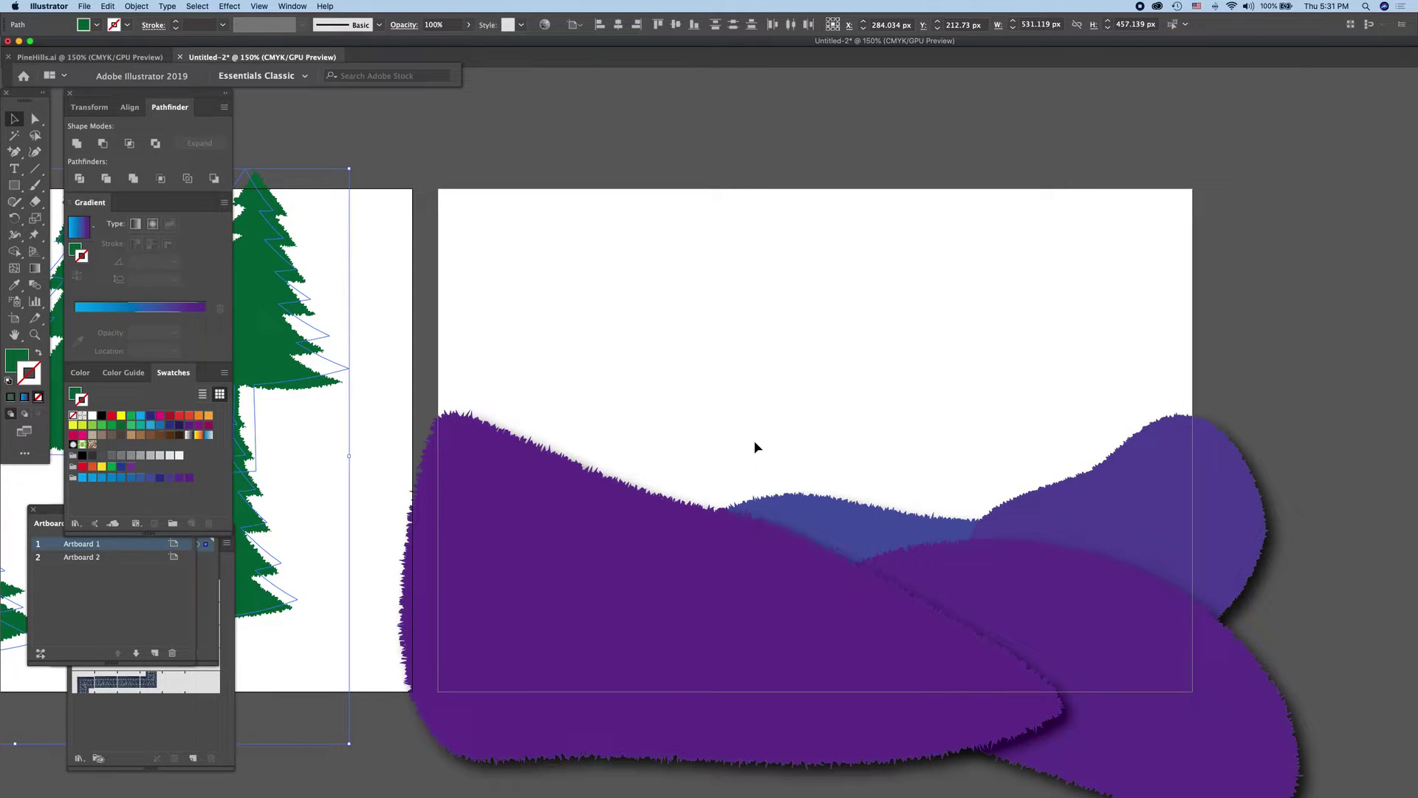
scroll(820, 405, left, 2)
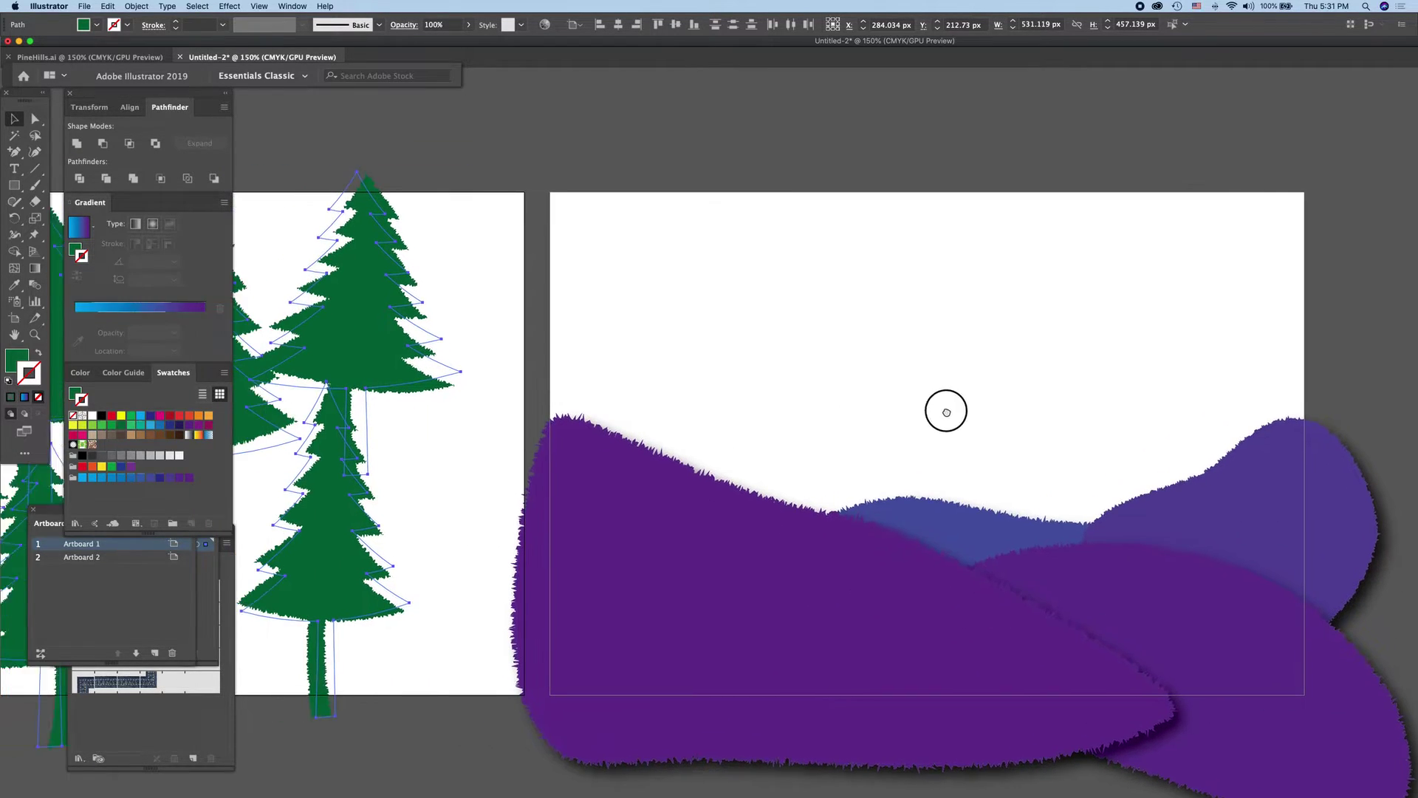
scroll(943, 412, left, 1)
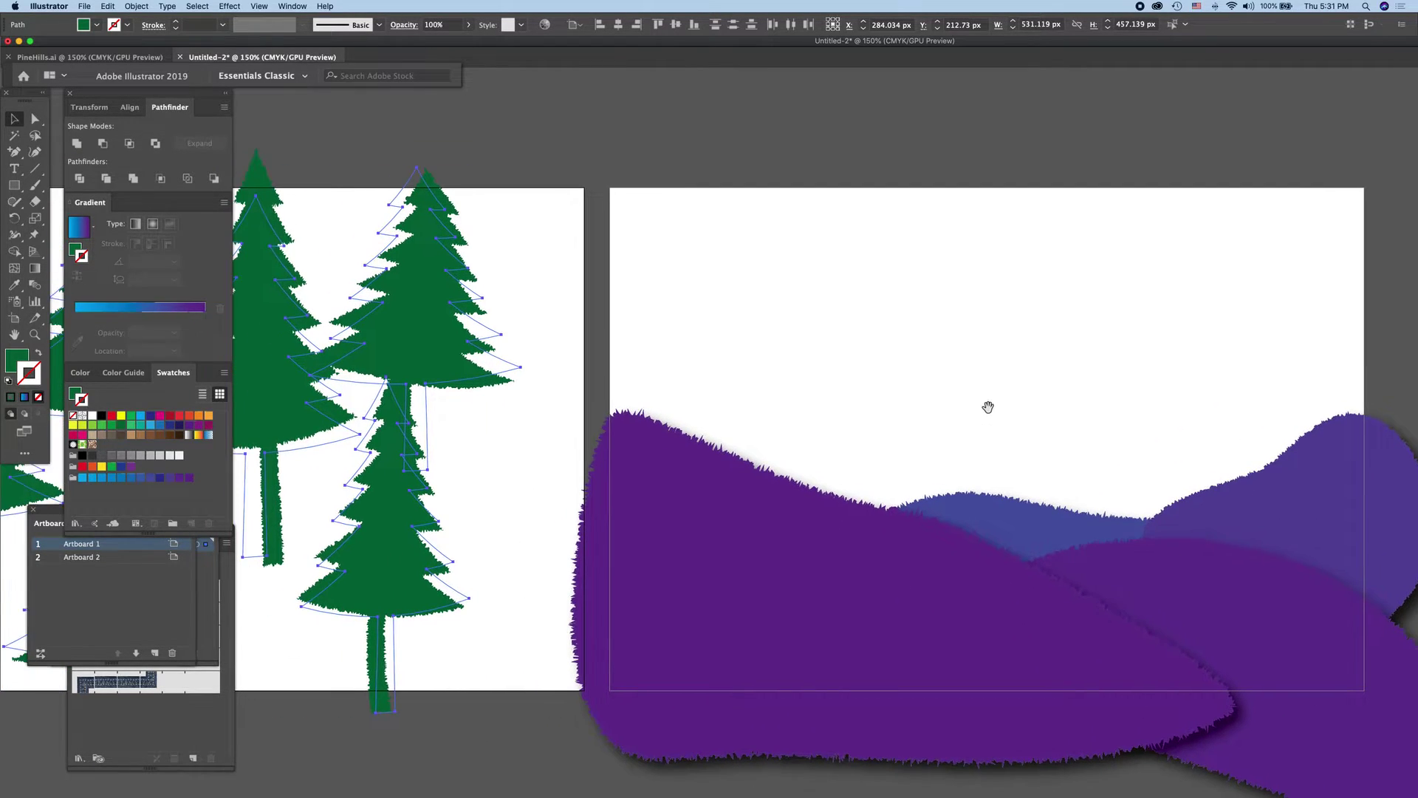
click(560, 296)
click(427, 293)
drag(427, 293, 728, 317)
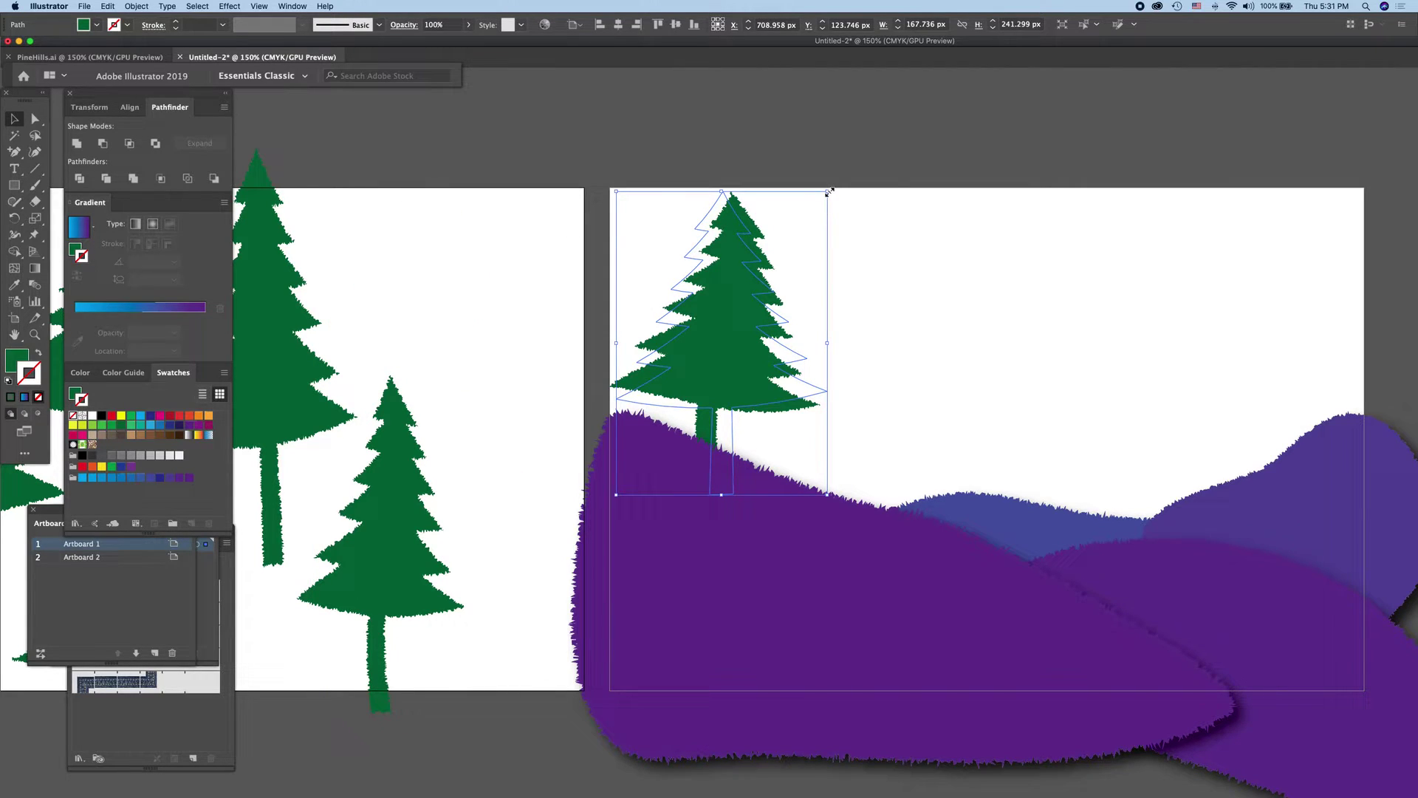
Step: Shrink the tree to about 112 × 161 px and return it among the other trees
drag(829, 191, 757, 191)
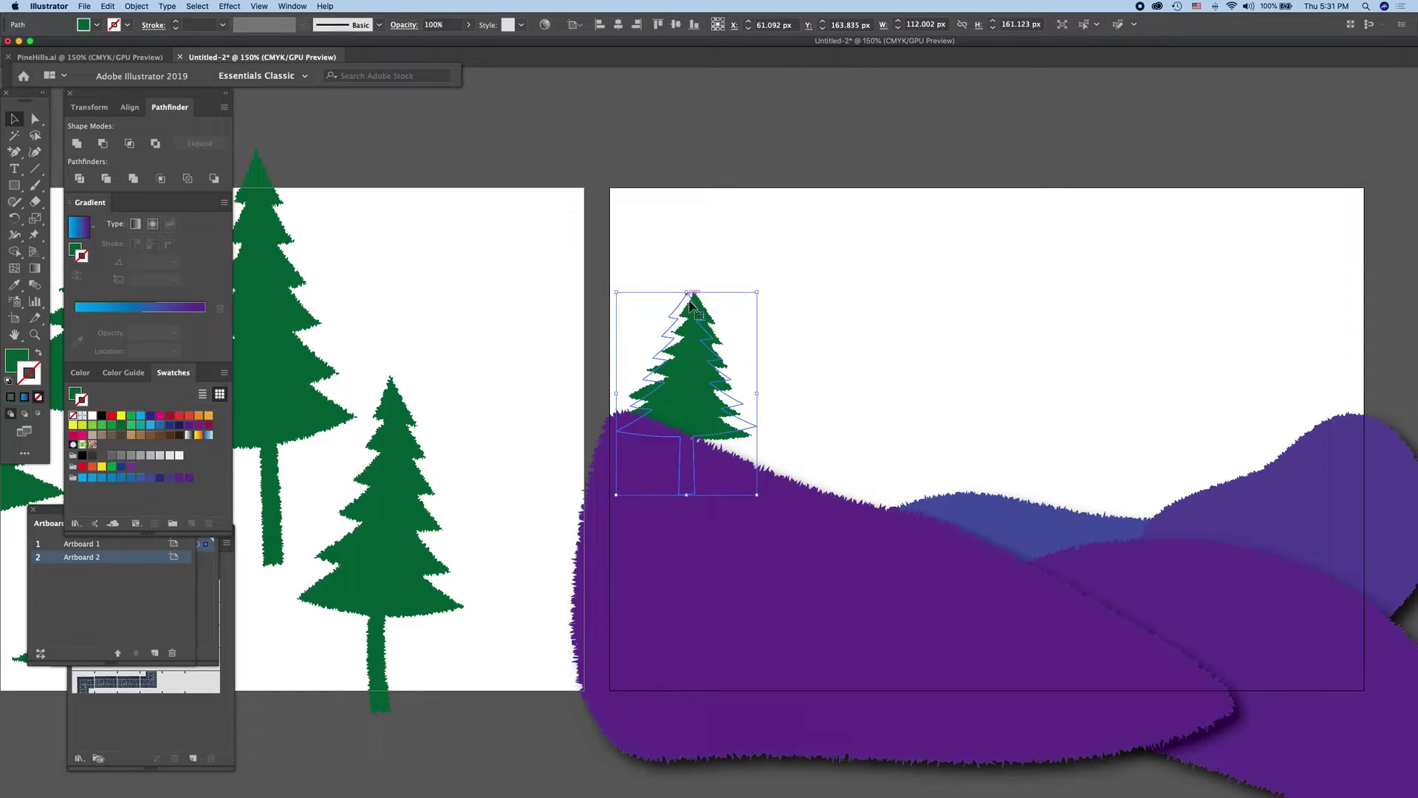
mouse_move(691, 342)
mouse_down()
mouse_move(698, 299)
mouse_move(470, 309)
mouse_up()
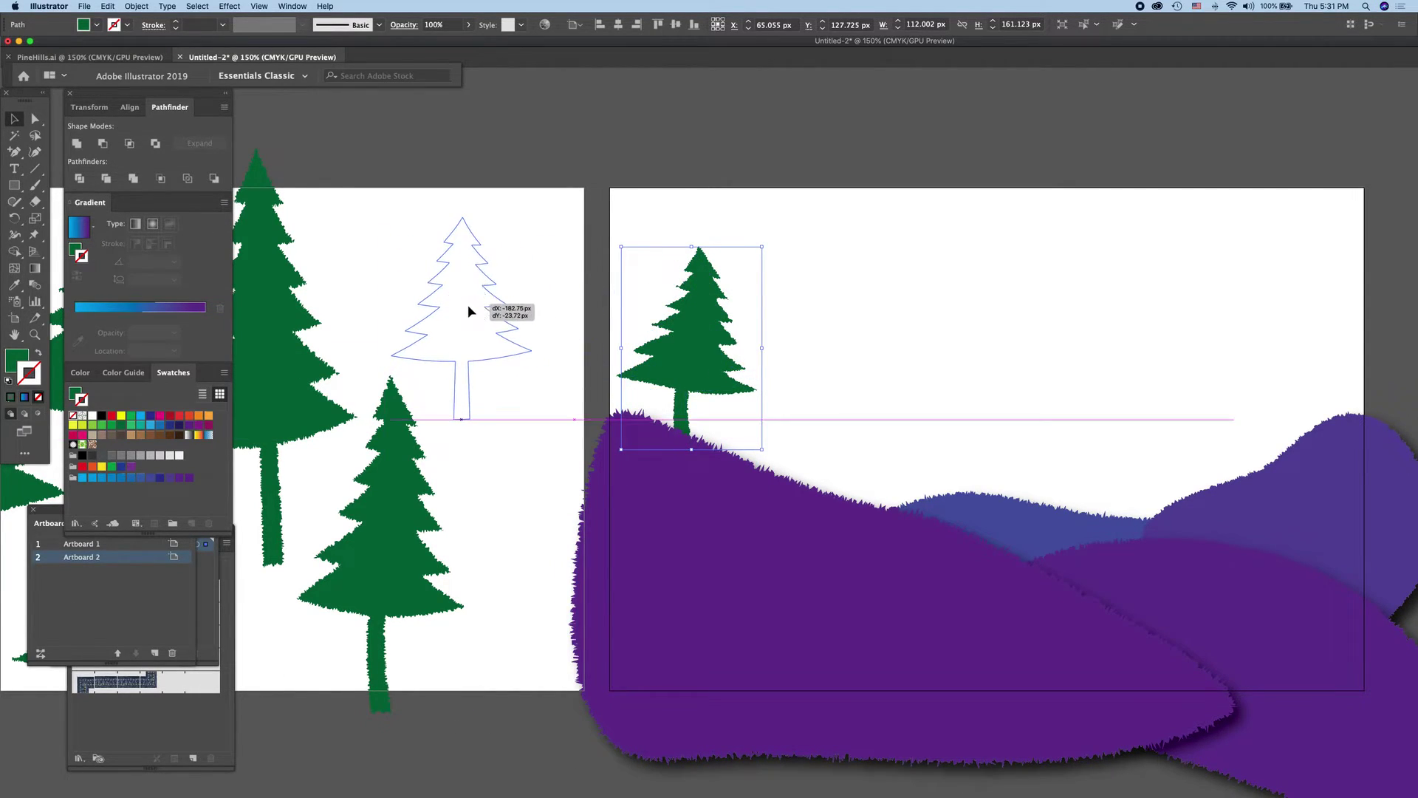
scroll(556, 340, right, 2)
scroll(556, 341, right, 2)
scroll(722, 419, left, 2)
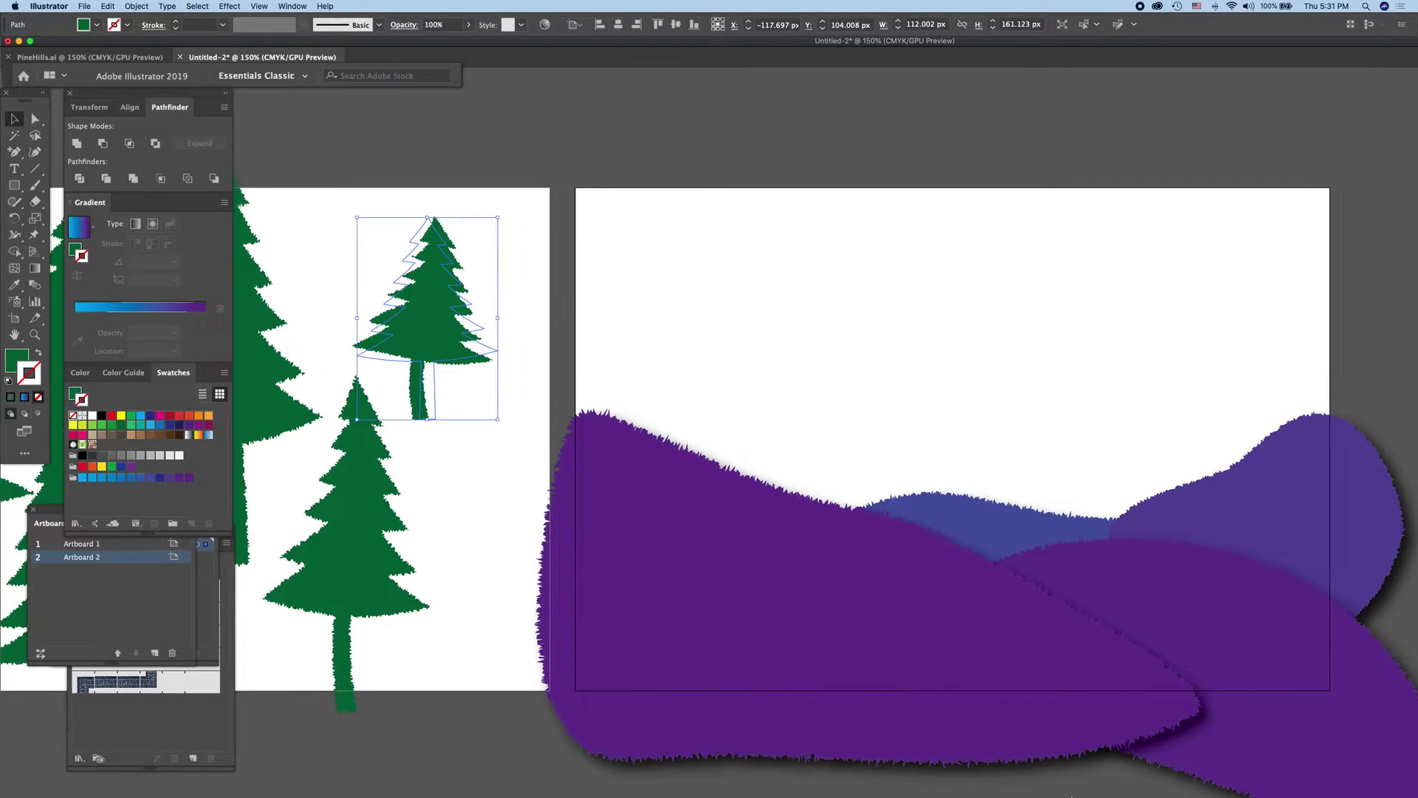
scroll(870, 754, left, 2)
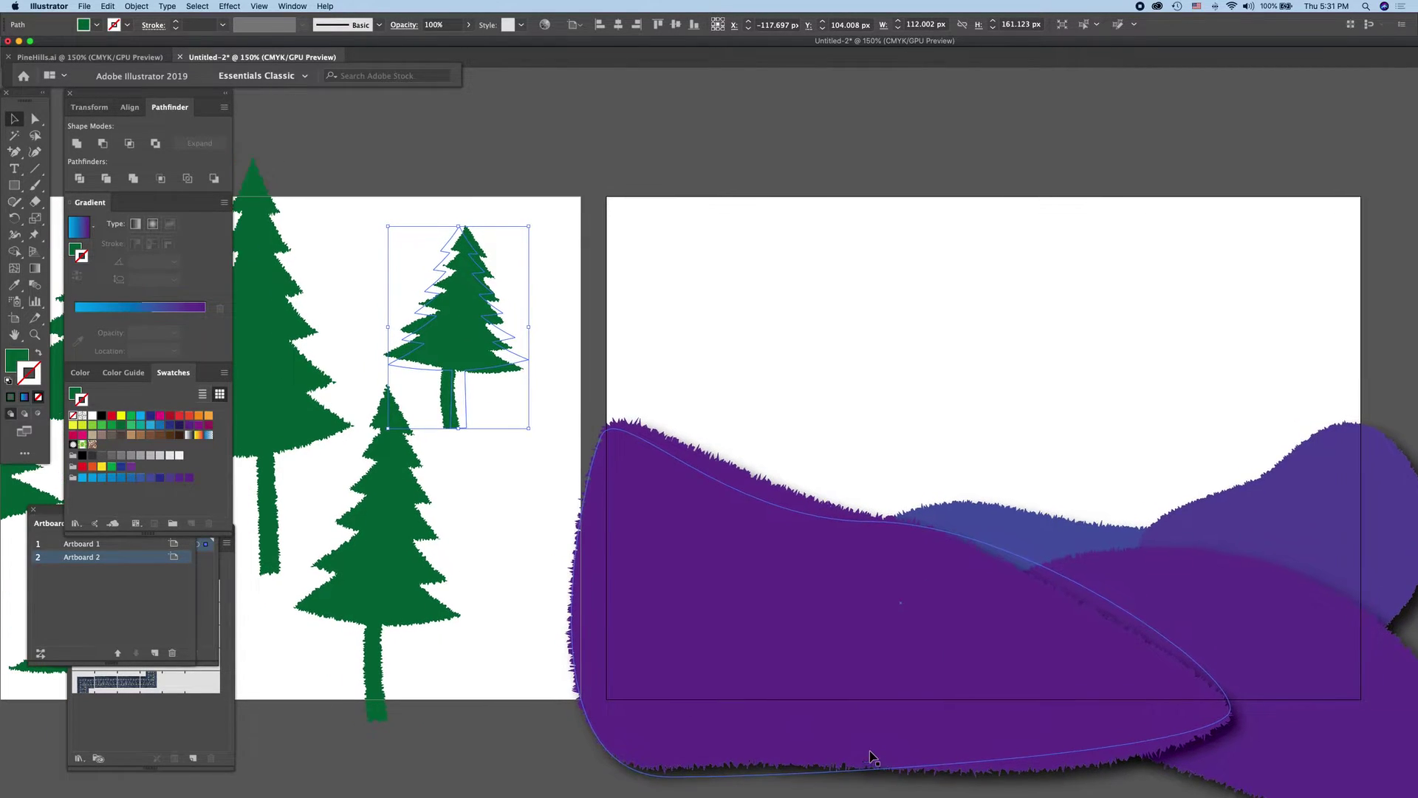
Step: Move the small, tall and third pine trees onto the left purple hill, resizing each to fit
click(455, 308)
drag(454, 309, 675, 337)
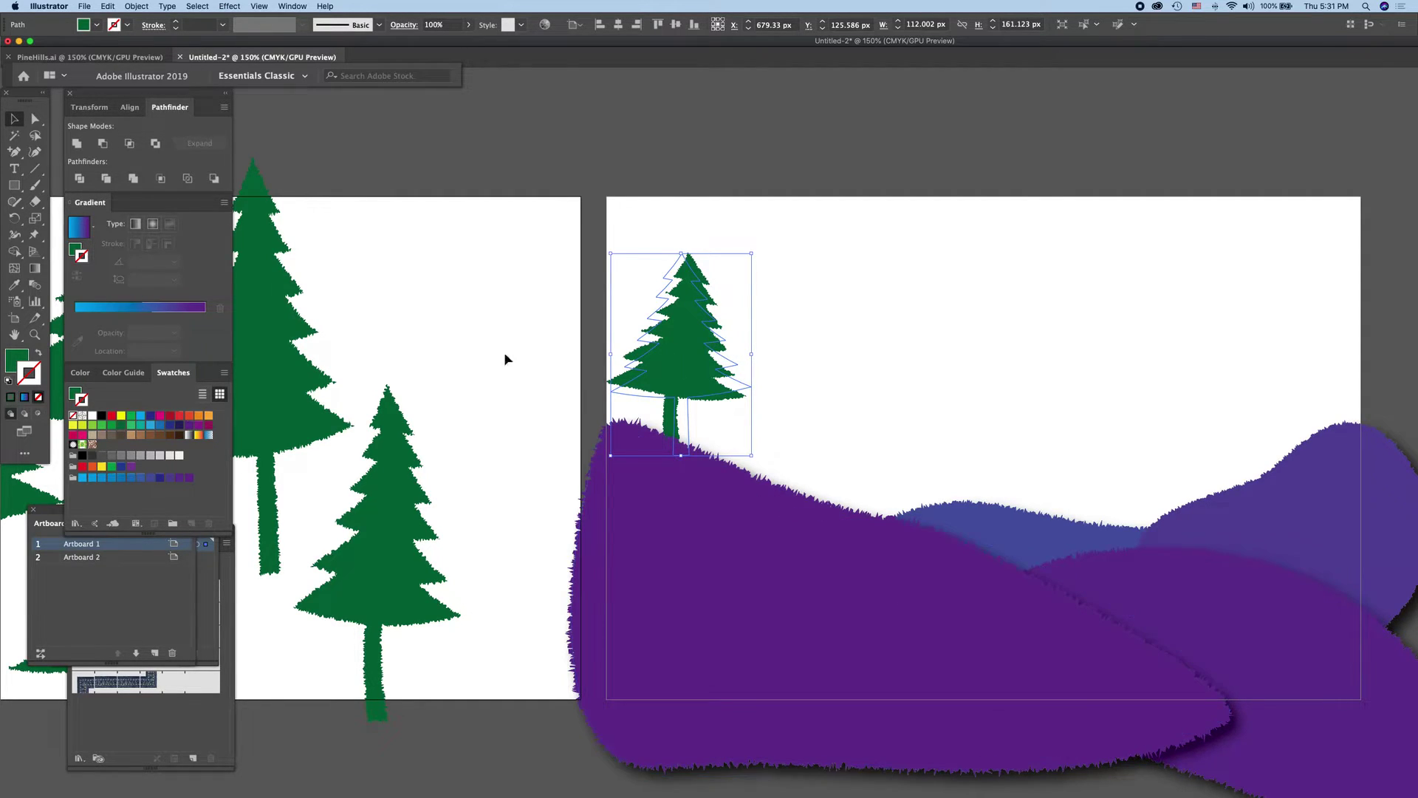
drag(348, 326, 842, 353)
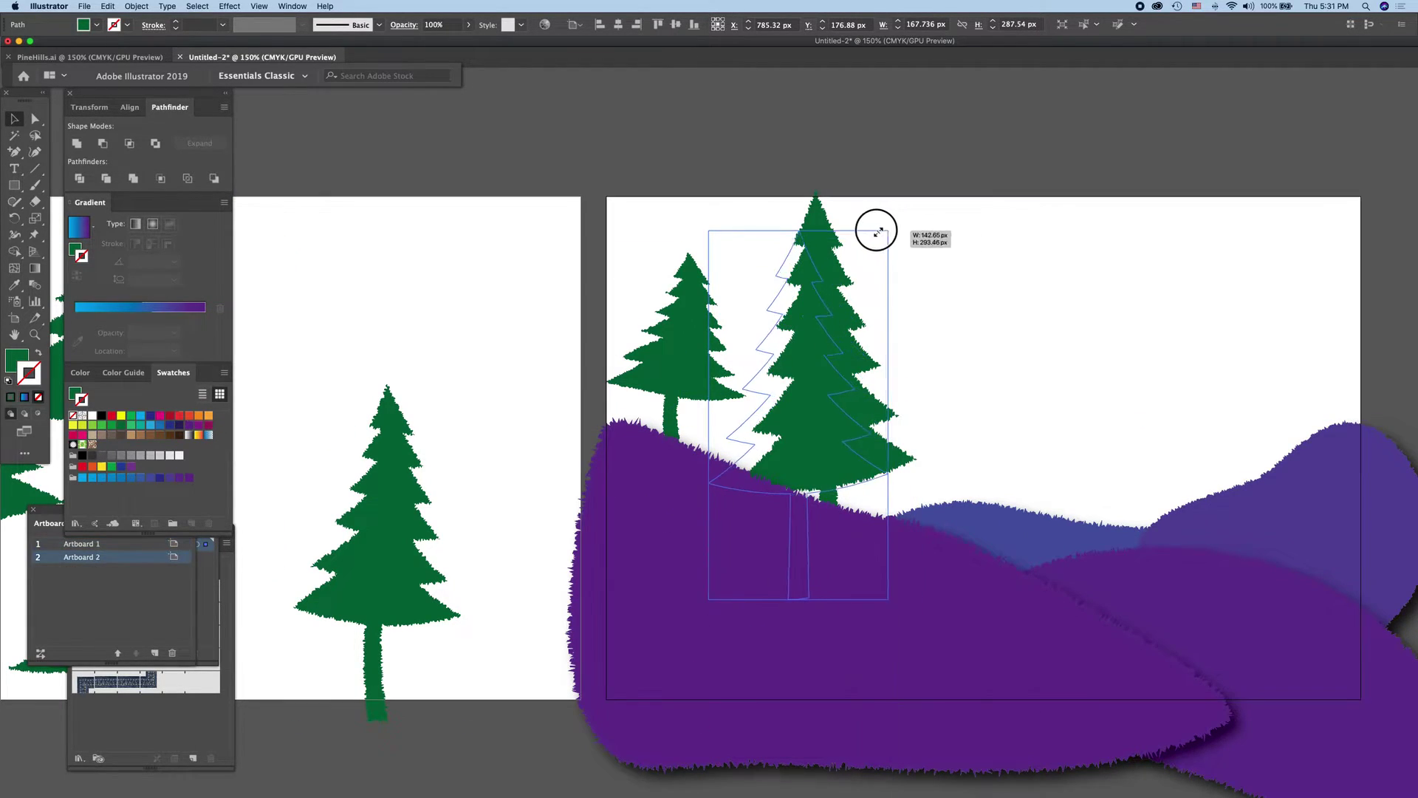
mouse_move(920, 235)
mouse_down()
mouse_move(827, 226)
mouse_move(877, 240)
mouse_up()
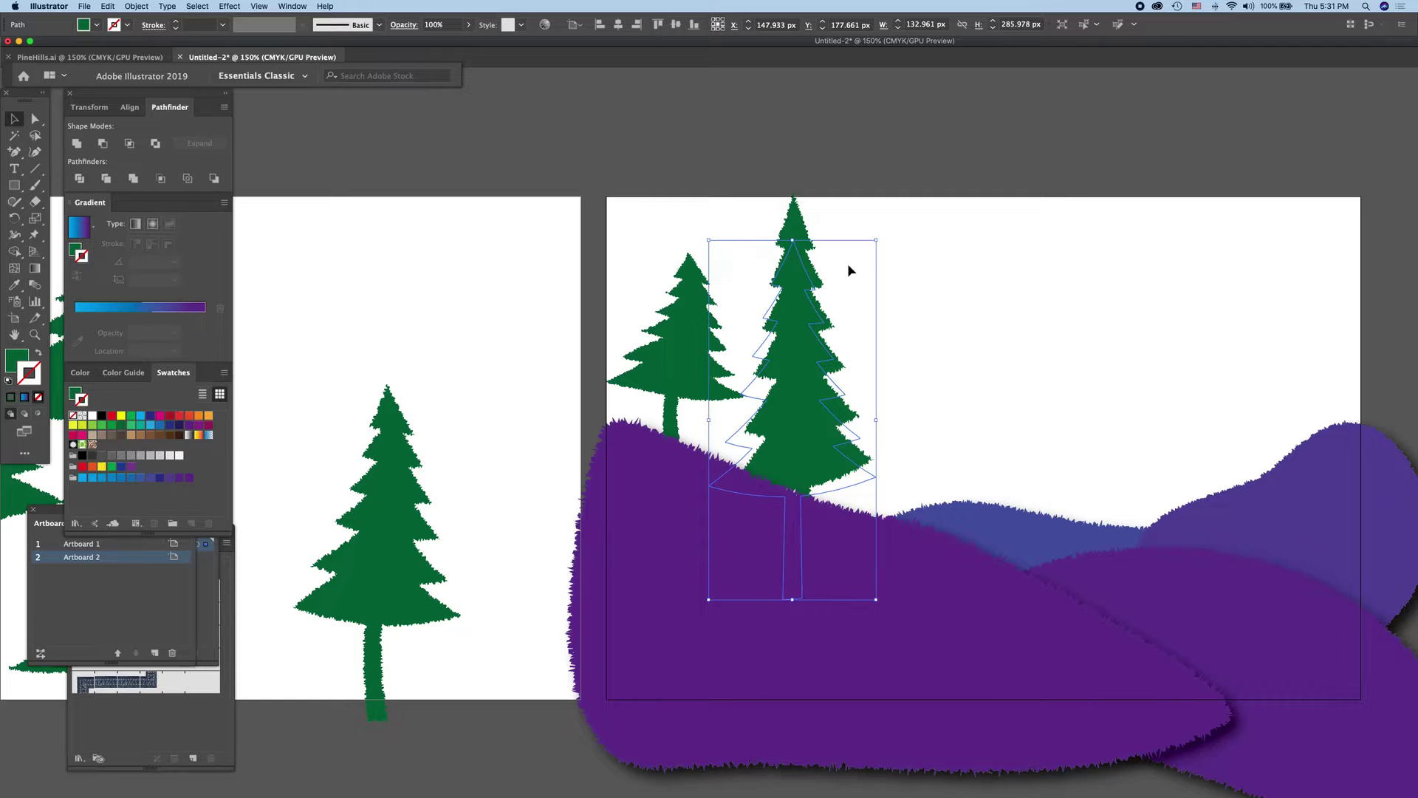
drag(875, 240, 854, 302)
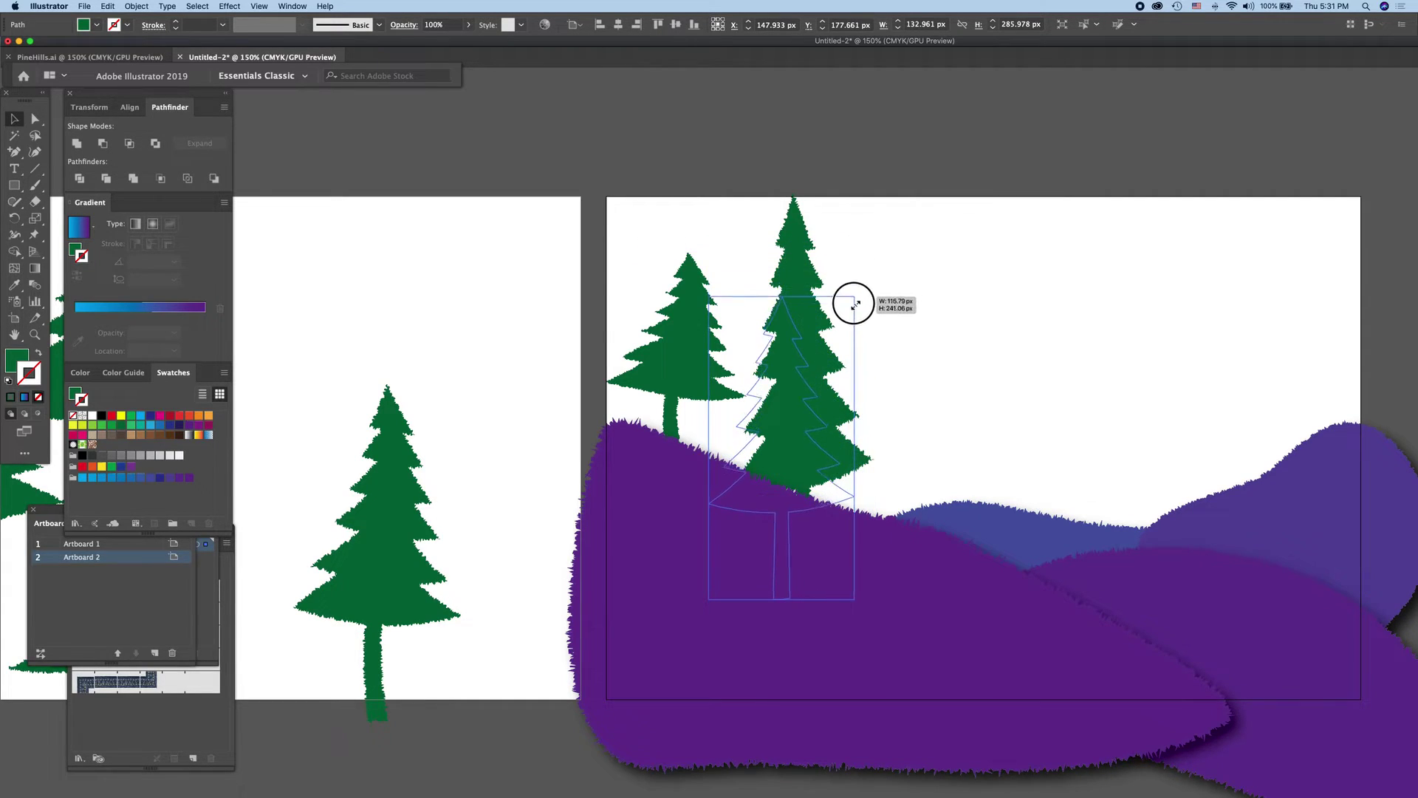
mouse_move(782, 415)
mouse_down()
mouse_move(768, 372)
mouse_move(773, 382)
mouse_up()
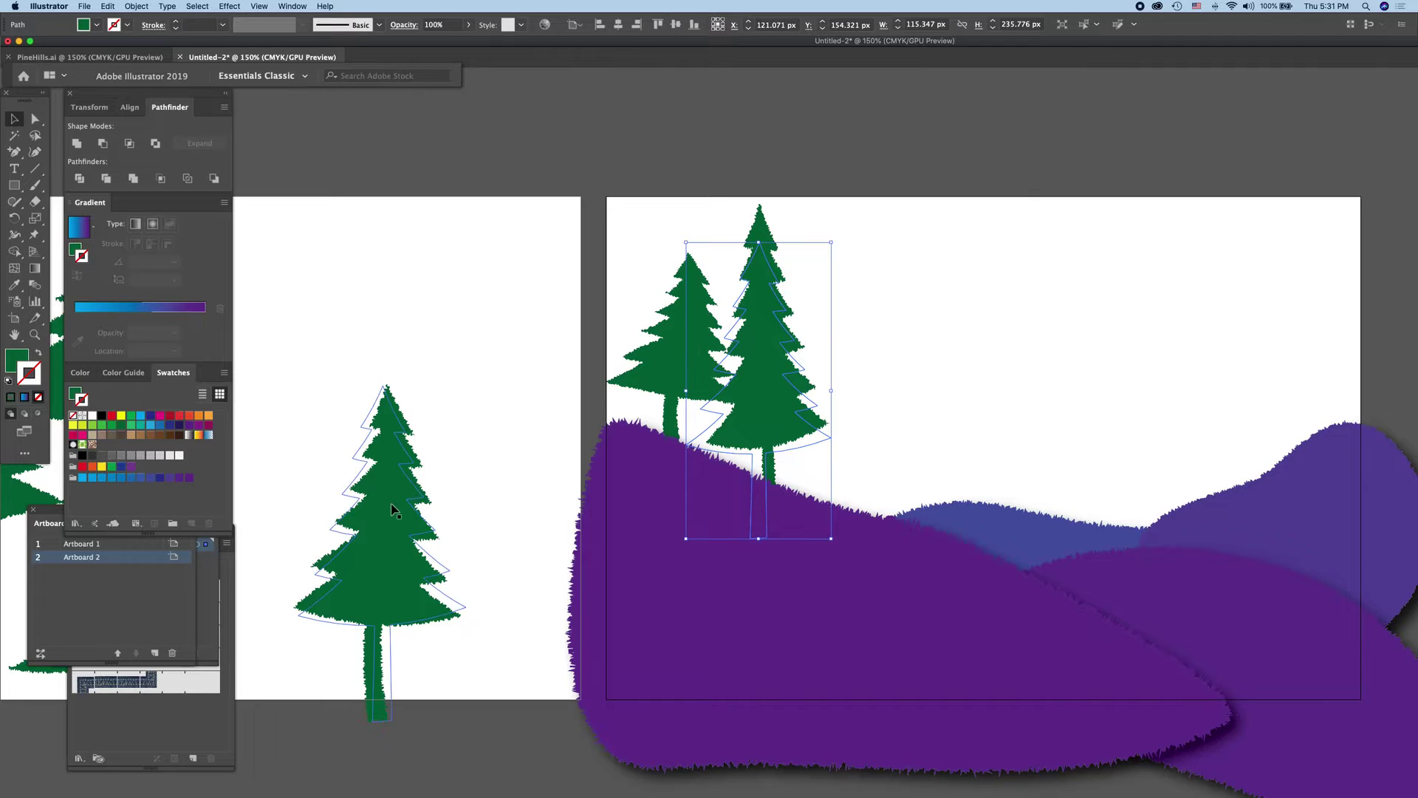
drag(401, 526, 844, 386)
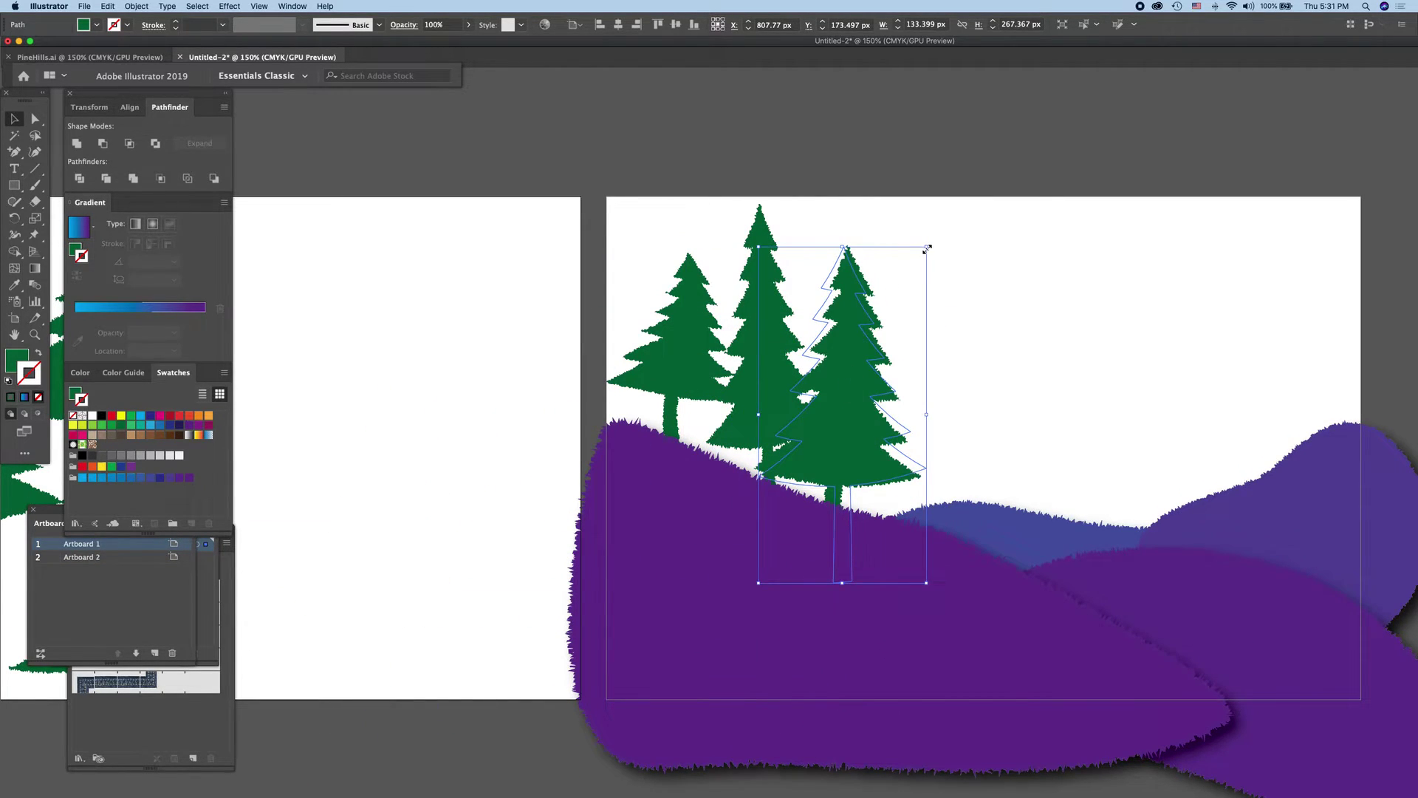
drag(927, 249, 902, 269)
mouse_move(850, 413)
mouse_down()
mouse_move(789, 426)
mouse_move(791, 413)
mouse_up()
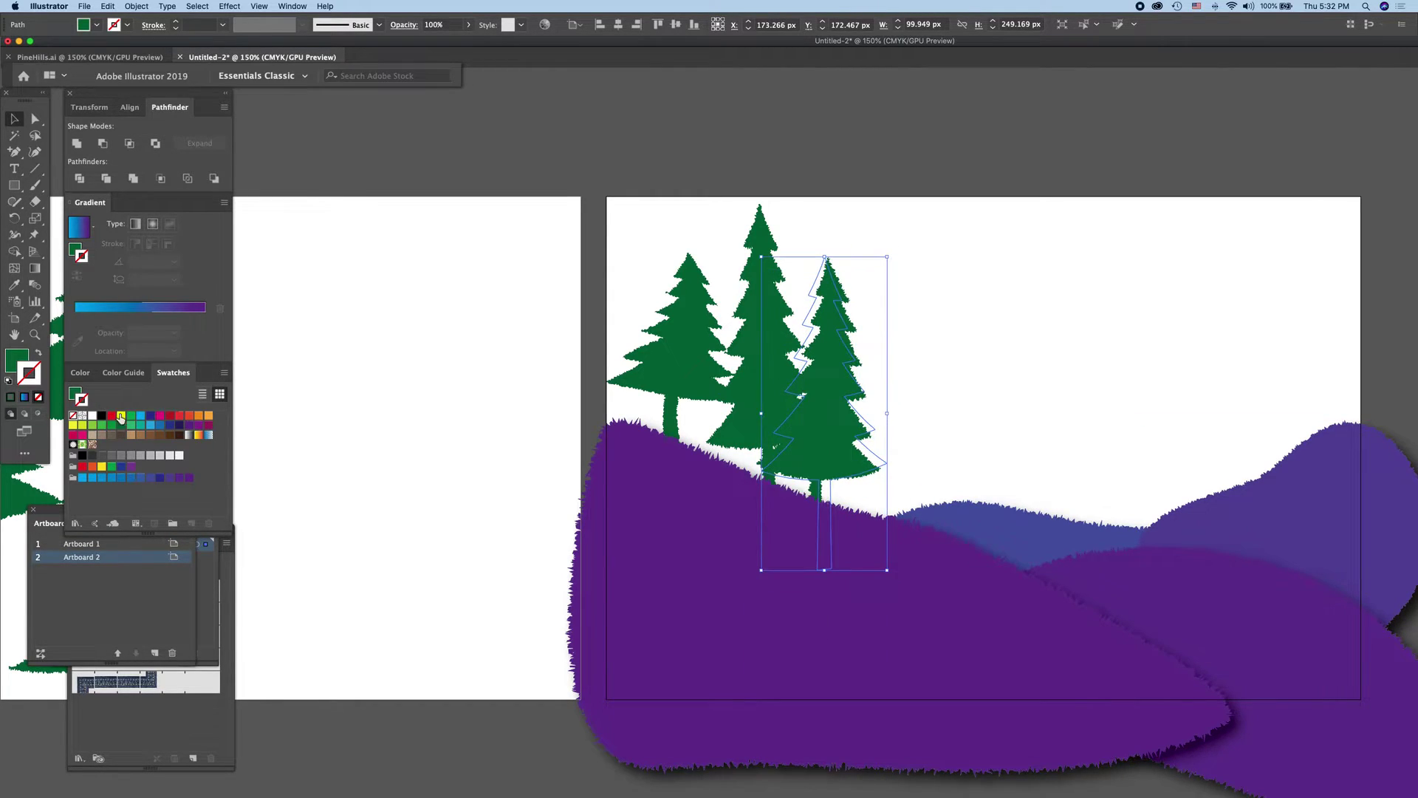
Step: Give the right tree a green outline and a lighter green fill
key(x)
click(111, 426)
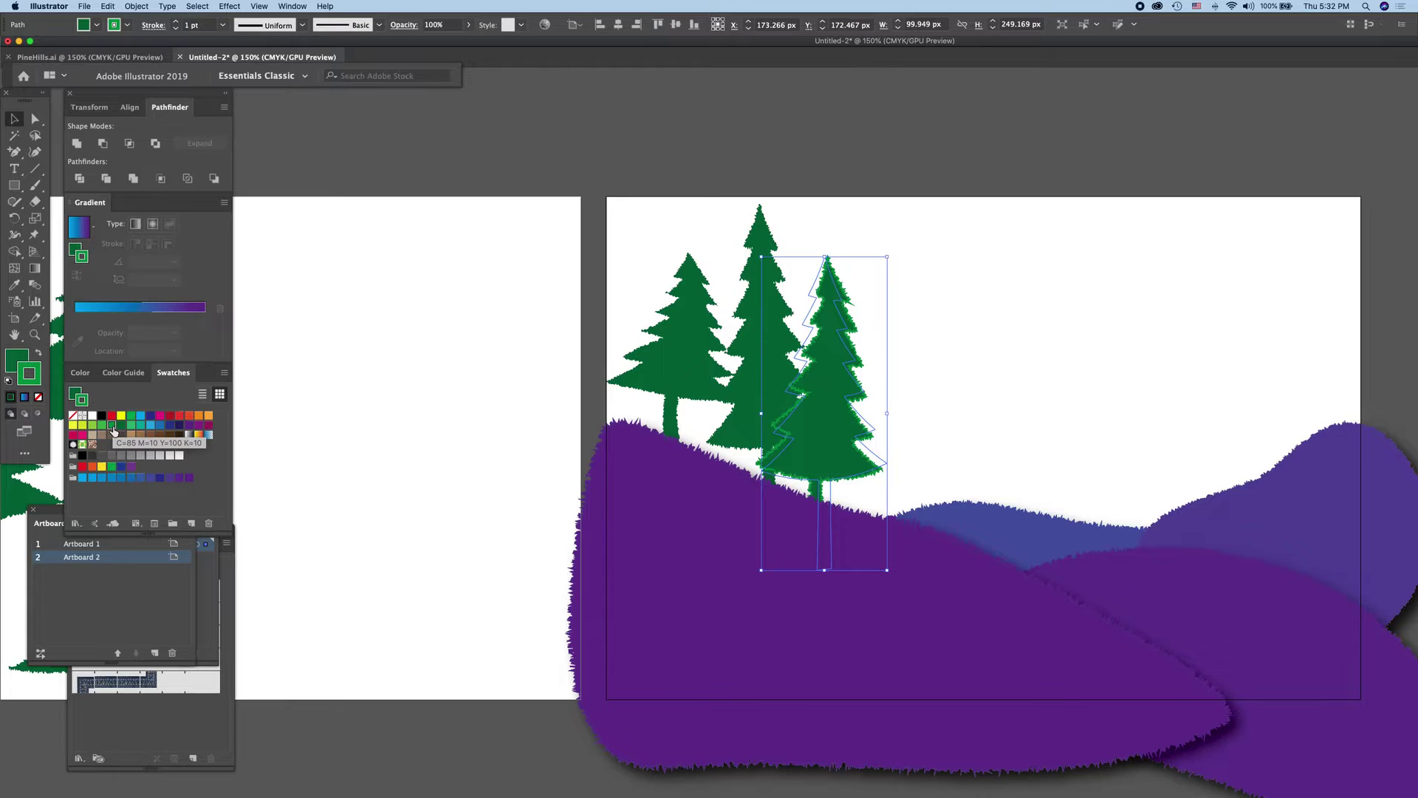
click(29, 375)
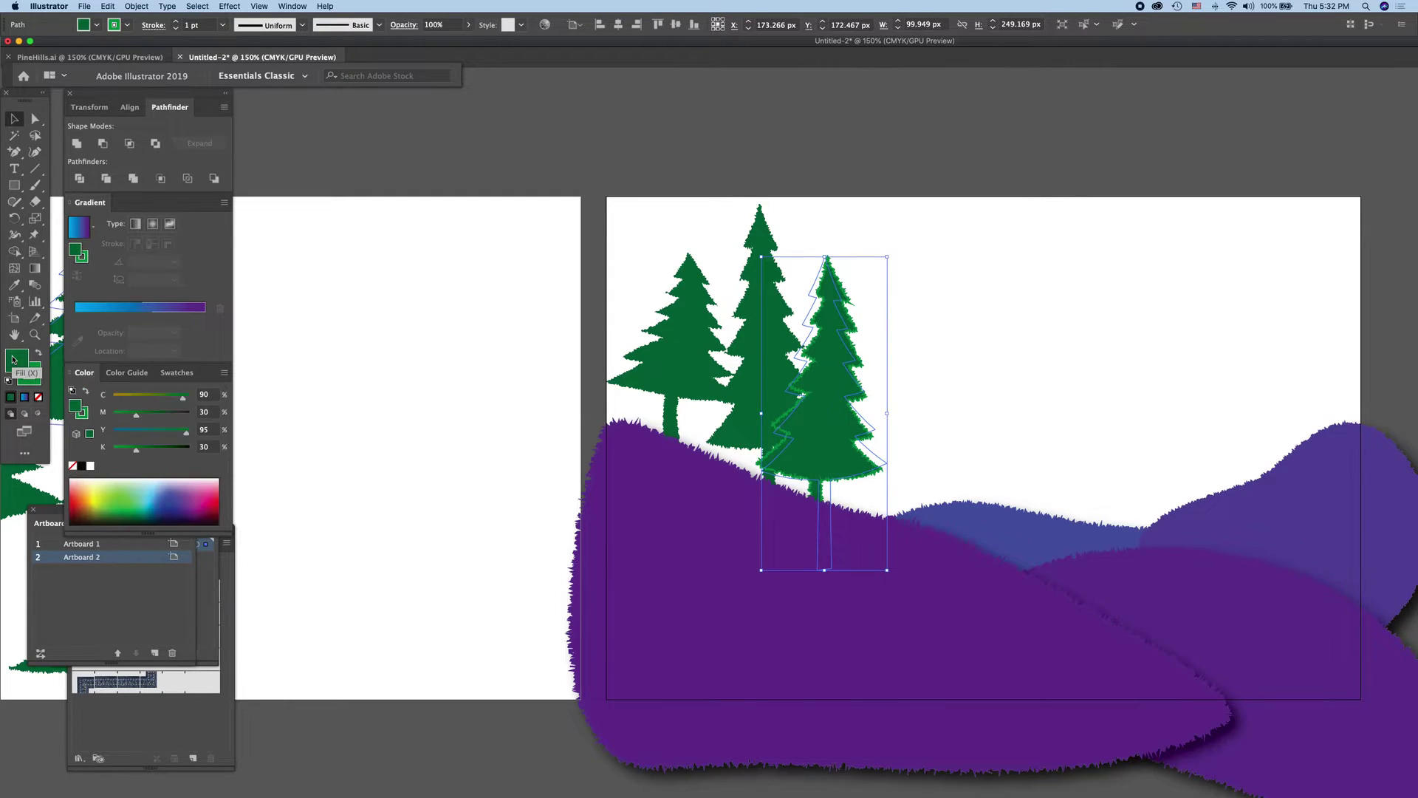
click(76, 406)
click(137, 508)
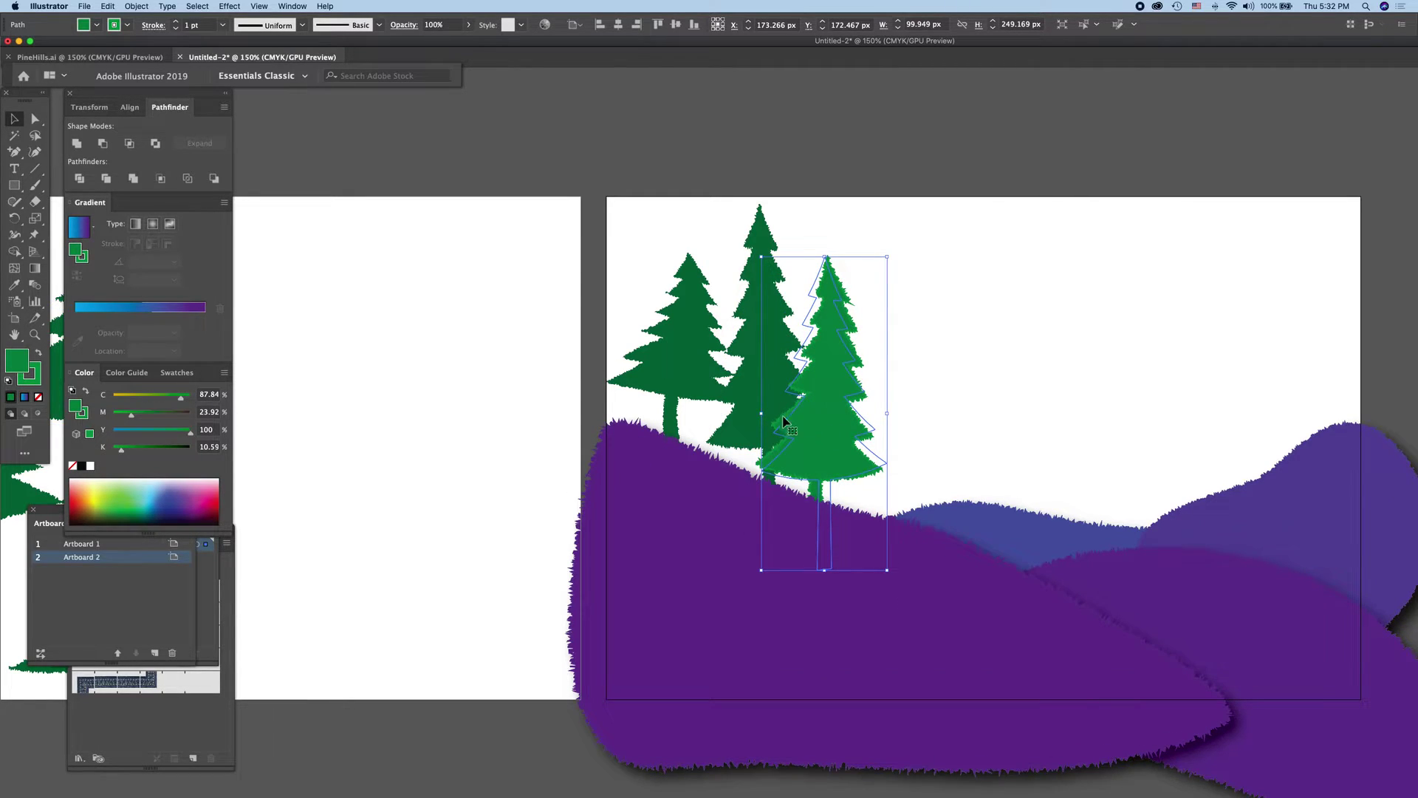
Step: Shift the middle tree to another green, then narrow the left tree and tweak its green
click(752, 376)
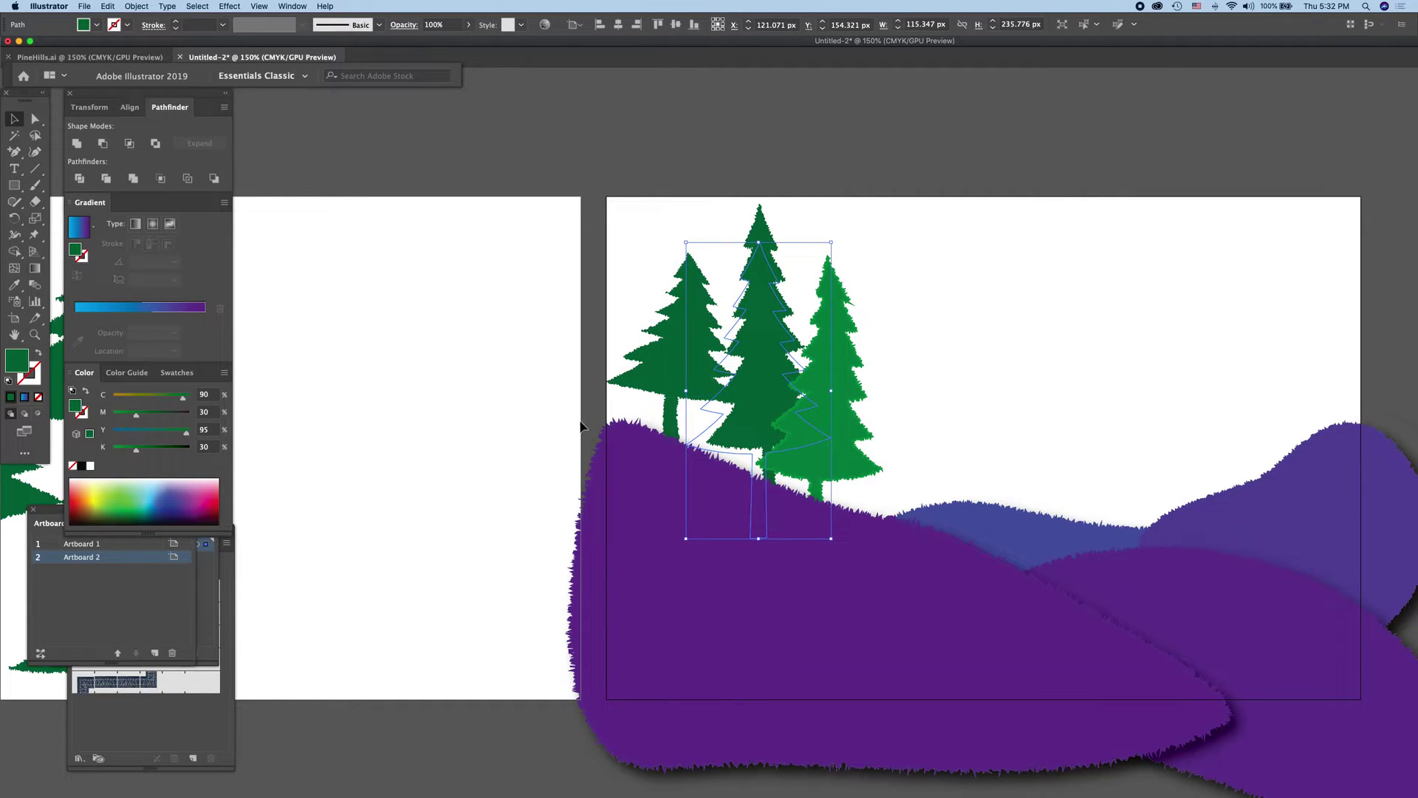
drag(137, 418, 146, 418)
click(630, 386)
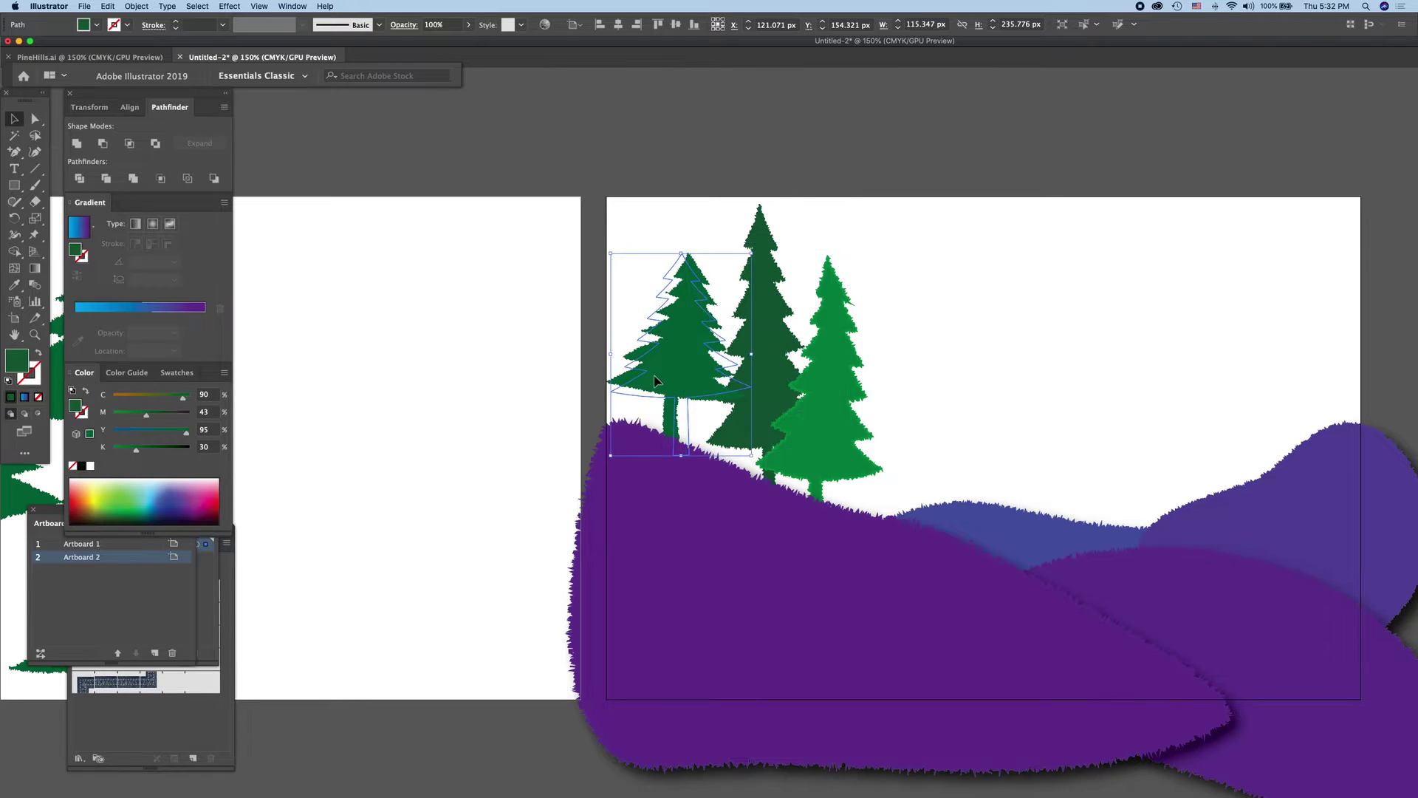
drag(611, 356, 634, 355)
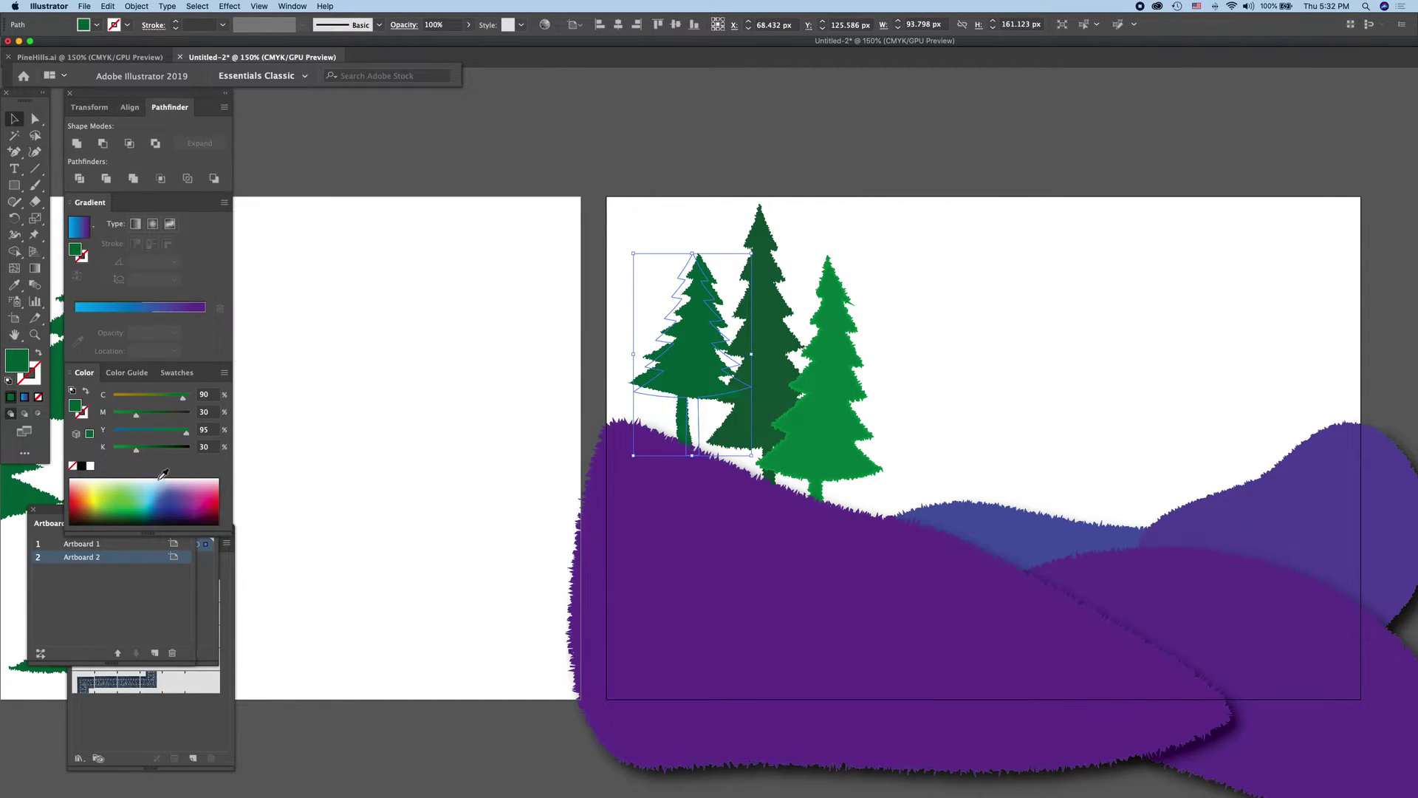
drag(137, 418, 134, 418)
Step: Duplicate the light green right tree and drop the copy among the dark trees
click(821, 379)
key(a)
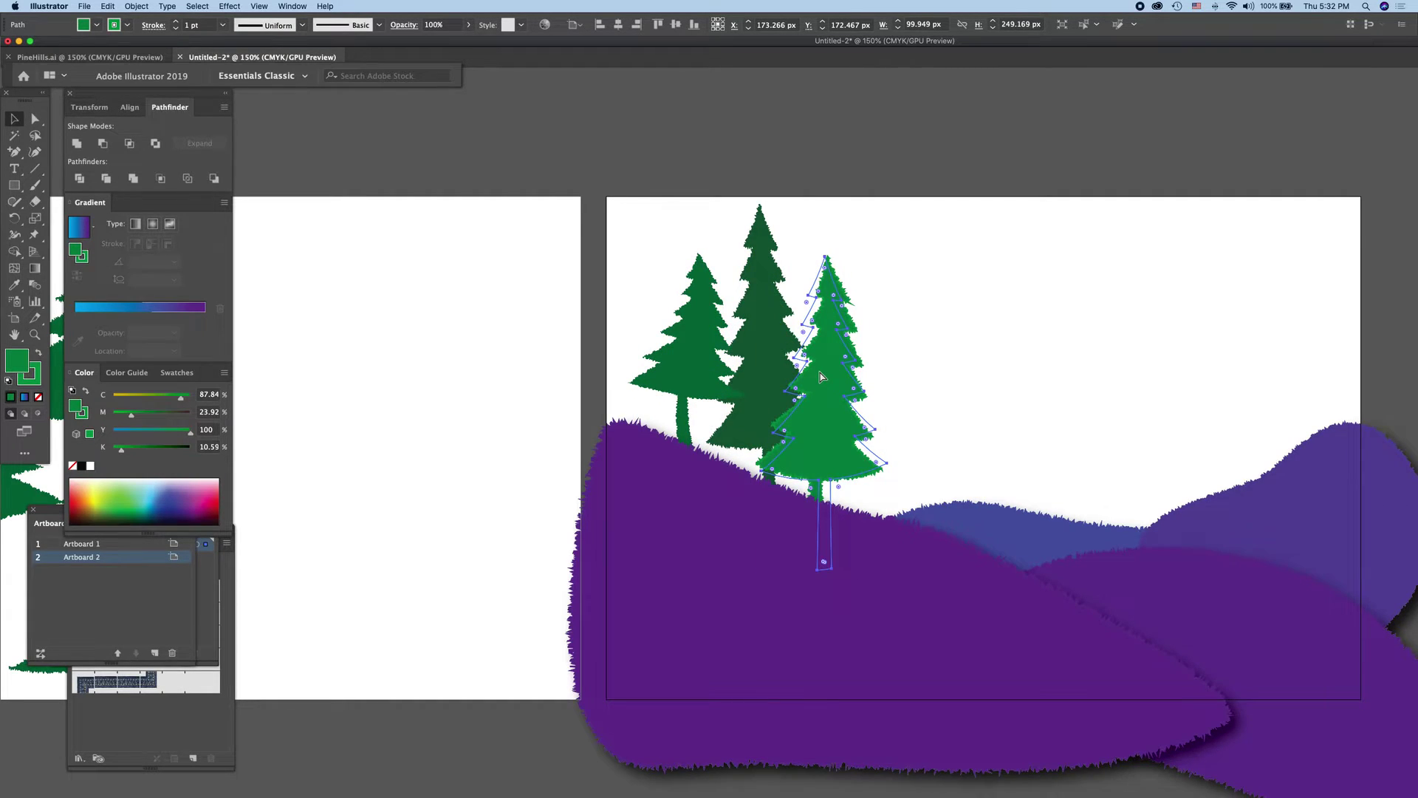
key(ctrl+v)
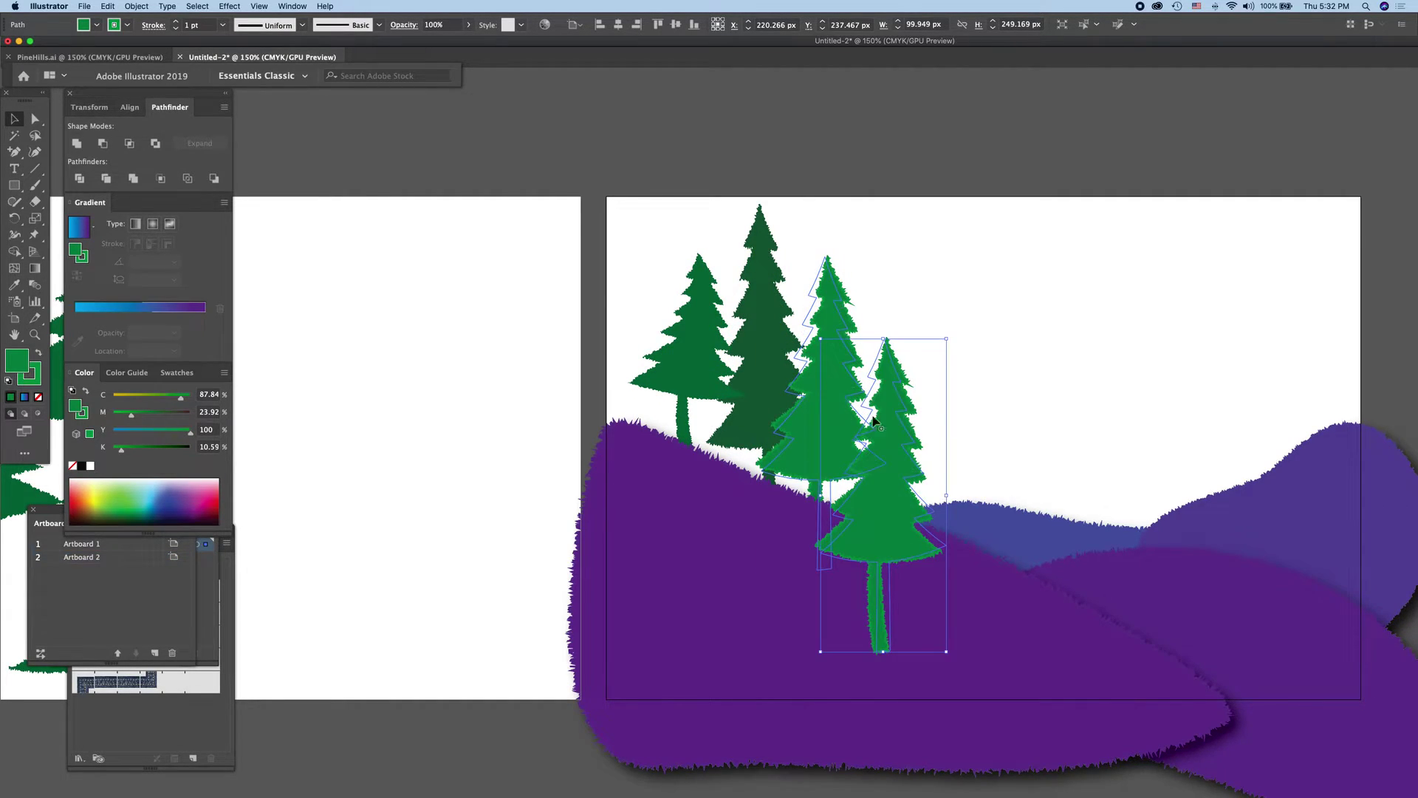
drag(875, 453, 737, 343)
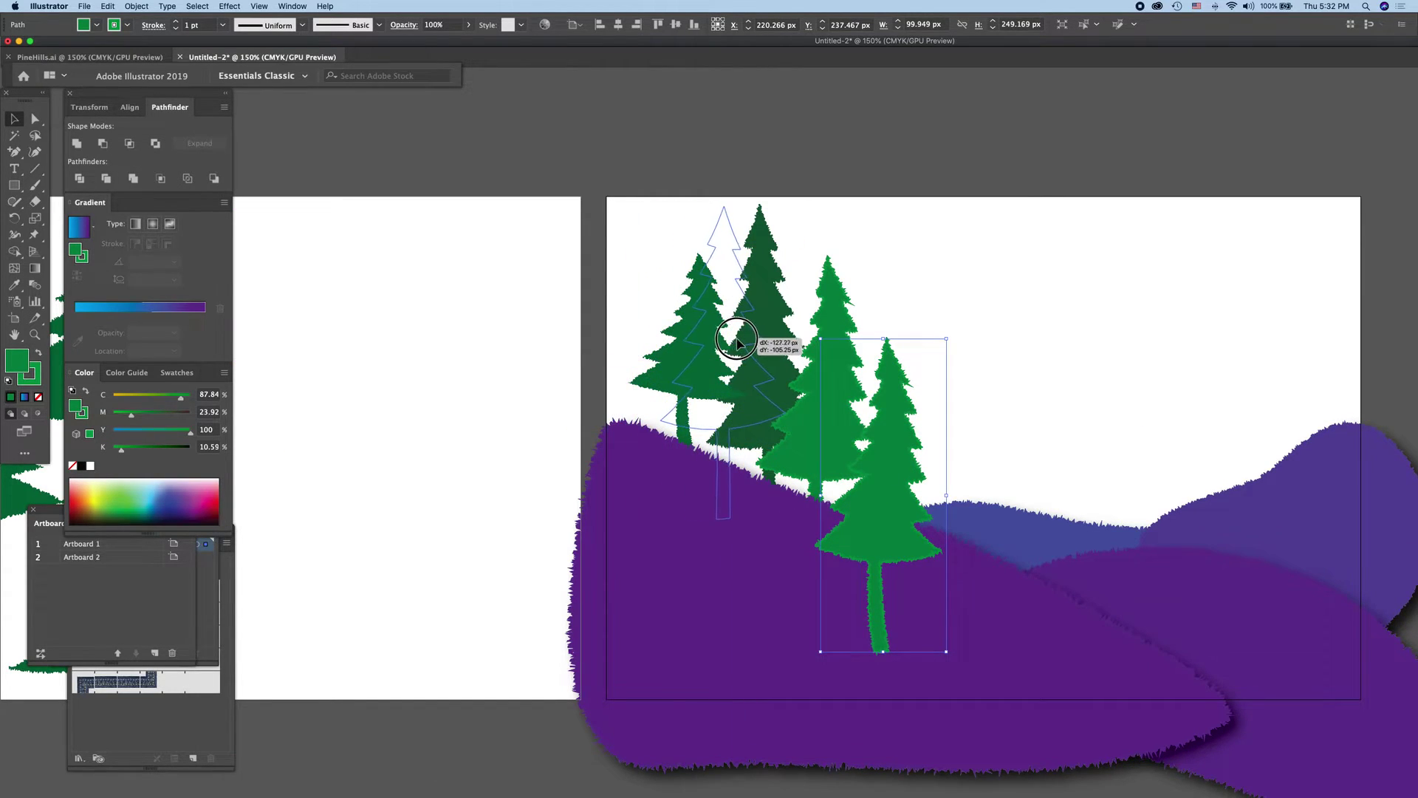
drag(737, 342, 742, 355)
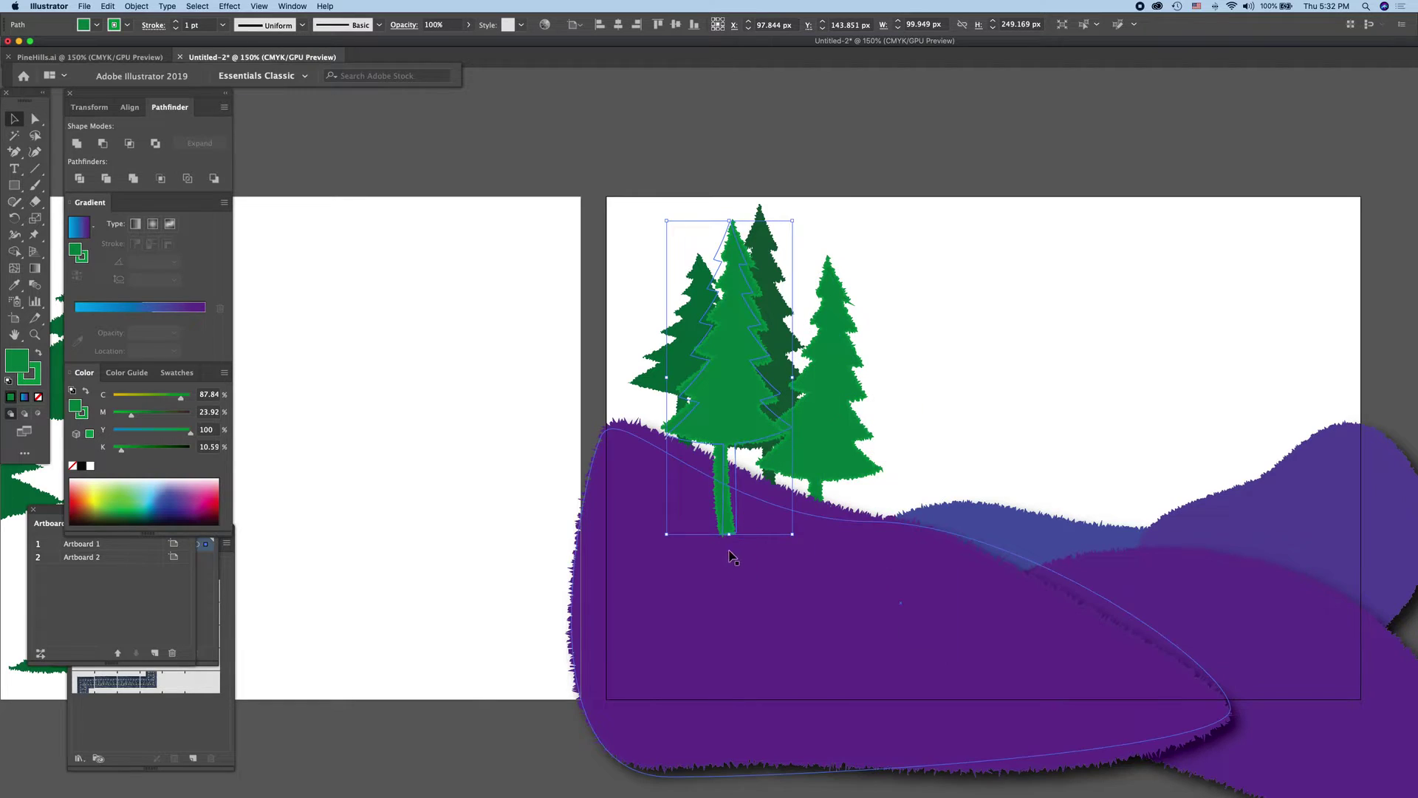
mouse_move(760, 403)
mouse_down()
mouse_move(945, 419)
mouse_move(732, 383)
mouse_up()
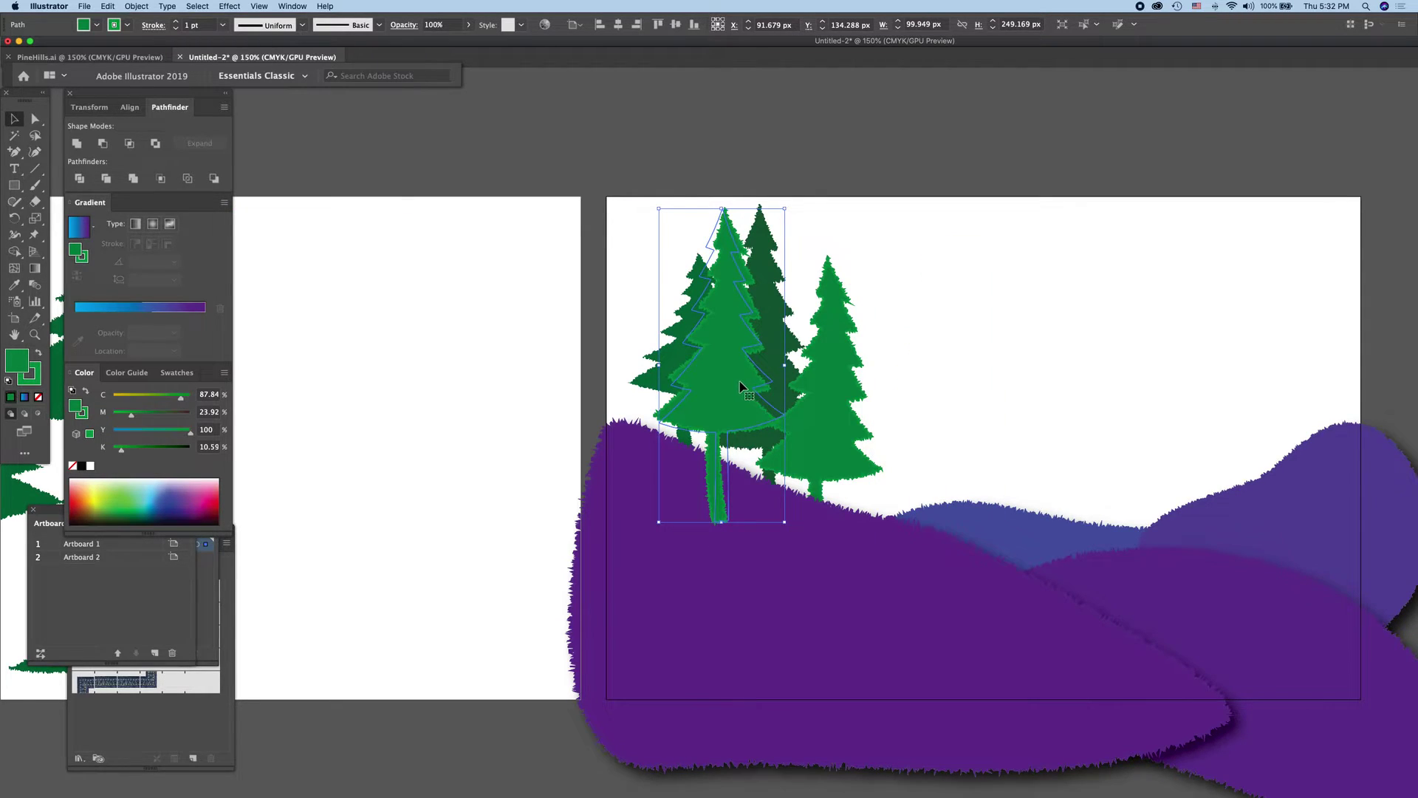
mouse_move(730, 386)
mouse_down()
mouse_move(711, 386)
mouse_move(730, 391)
mouse_up()
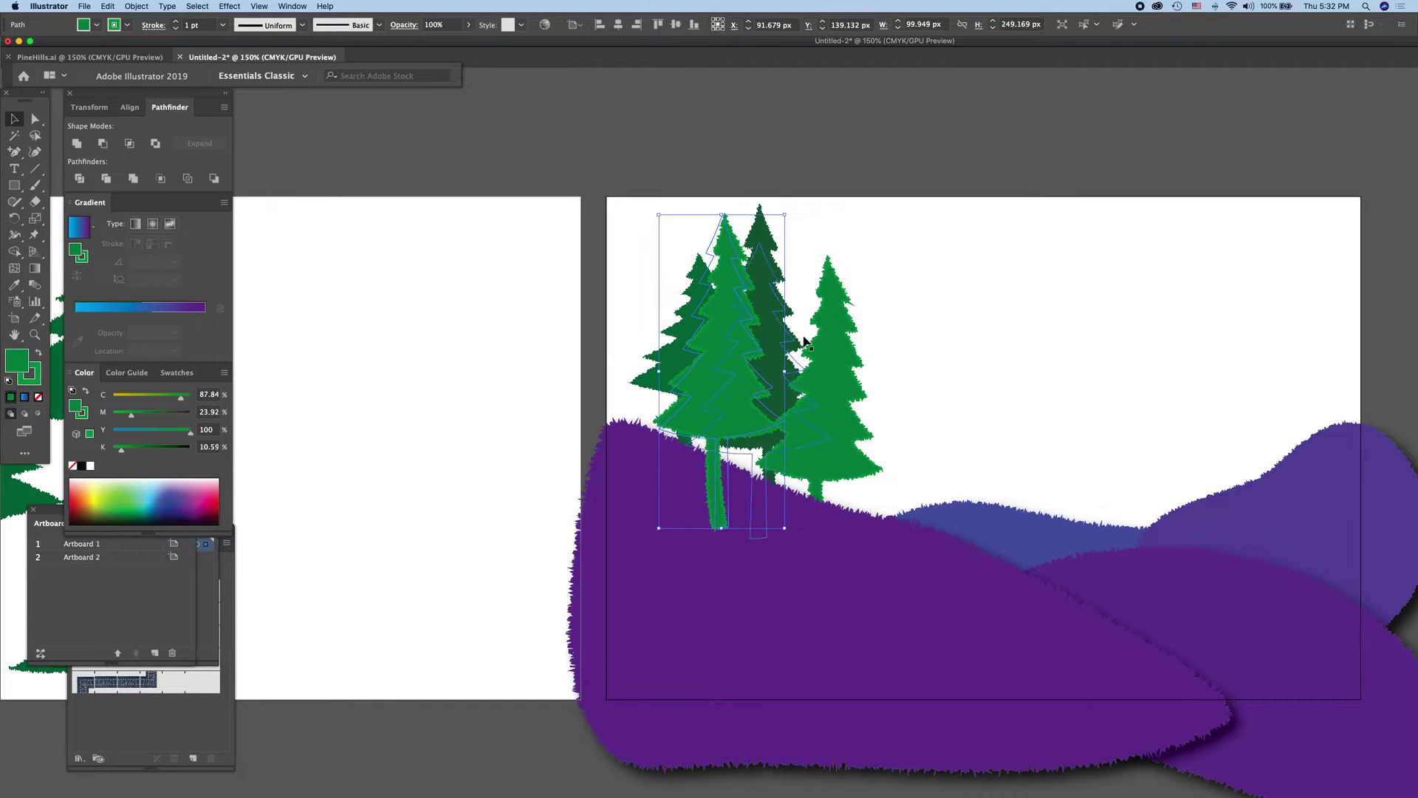
Step: Shrink the copied tree narrower and settle it in front of the dark trees
drag(784, 215, 733, 286)
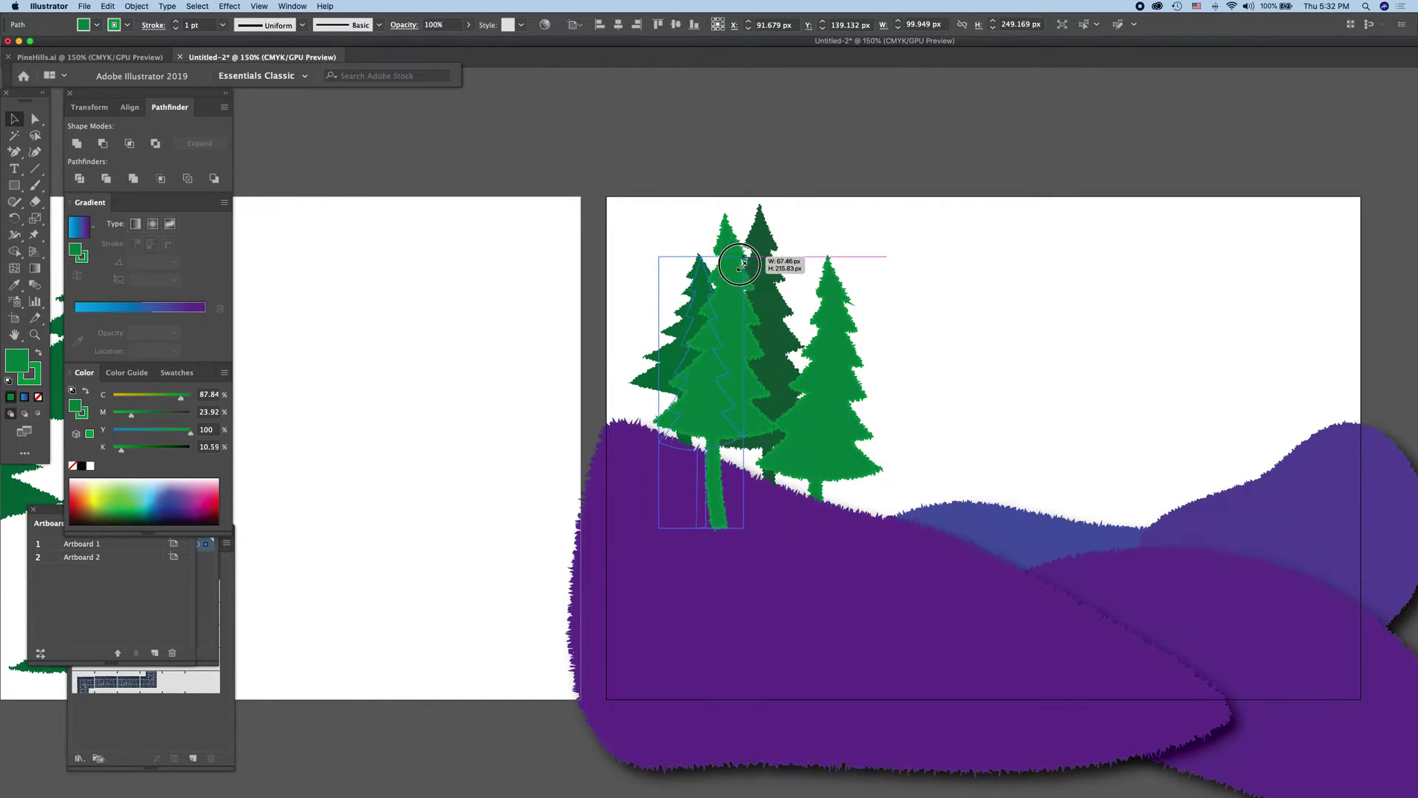
drag(697, 426, 753, 367)
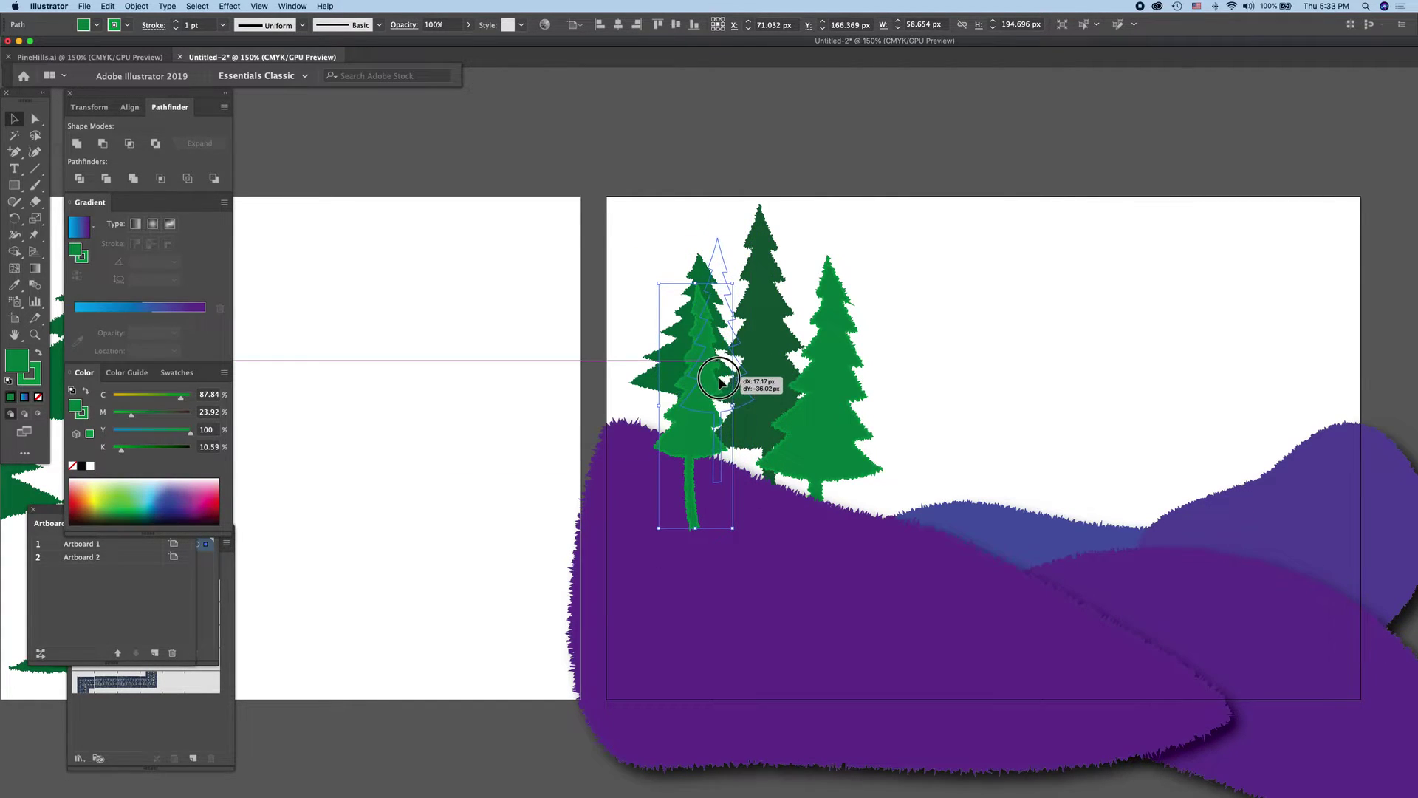
mouse_move(752, 366)
mouse_down()
mouse_move(727, 384)
mouse_move(713, 360)
mouse_up()
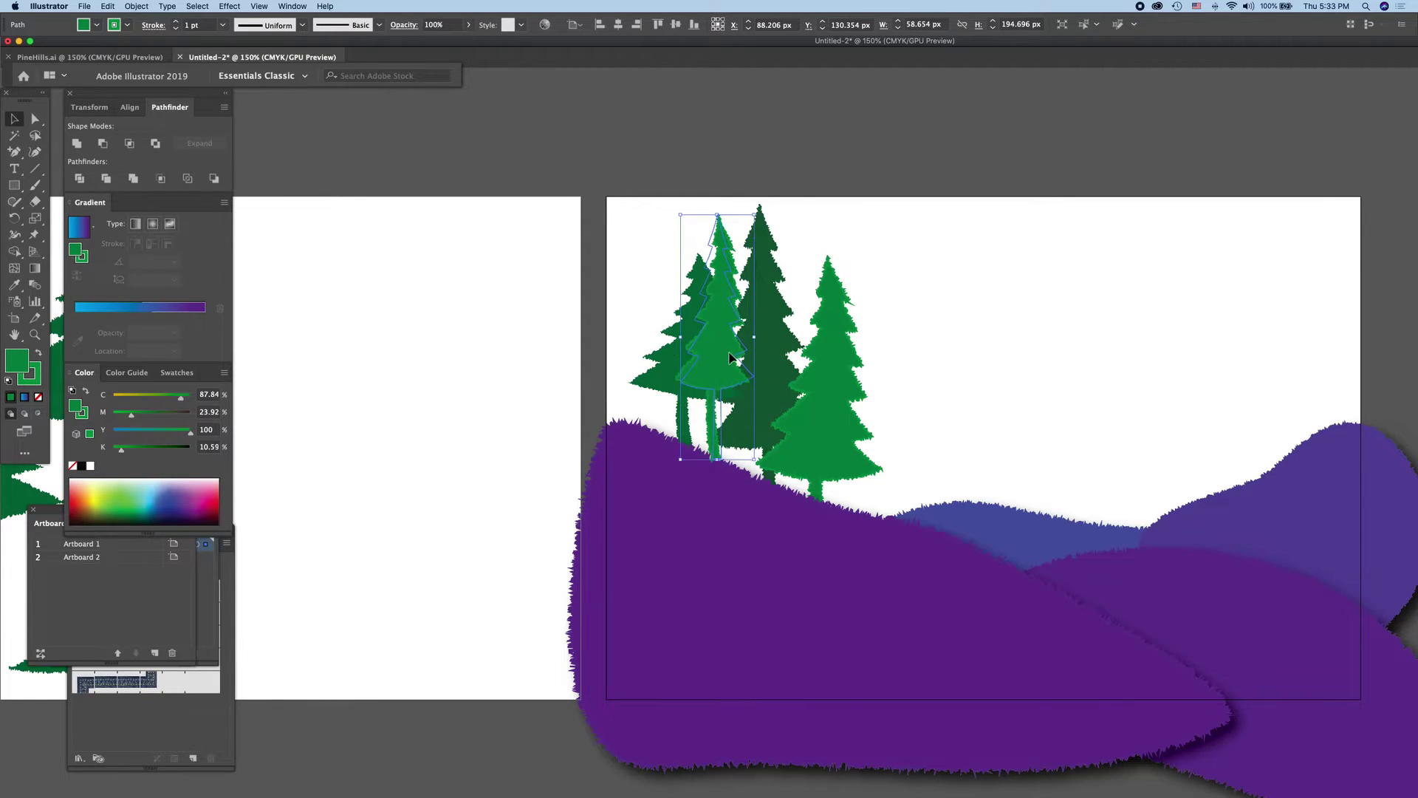
drag(713, 360, 728, 367)
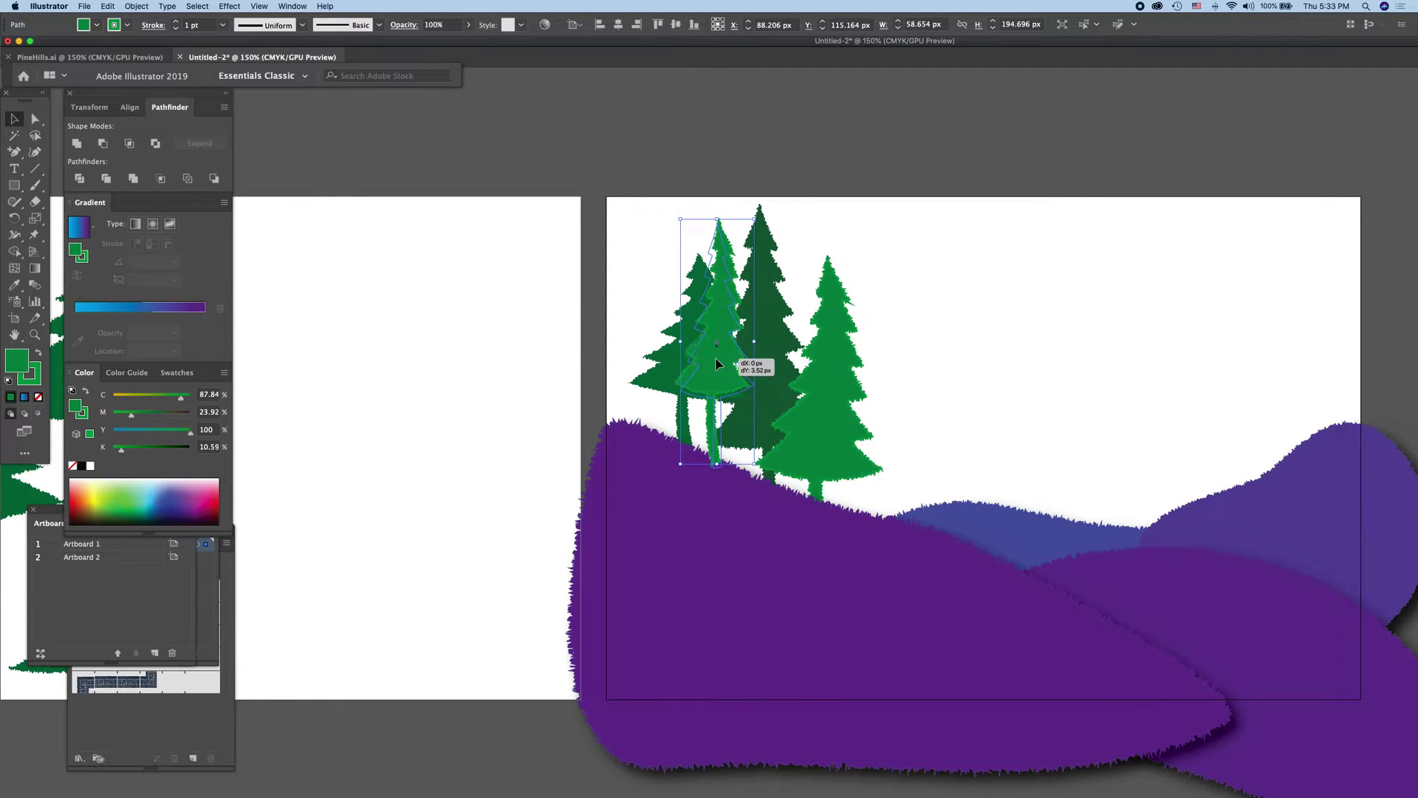
click(949, 390)
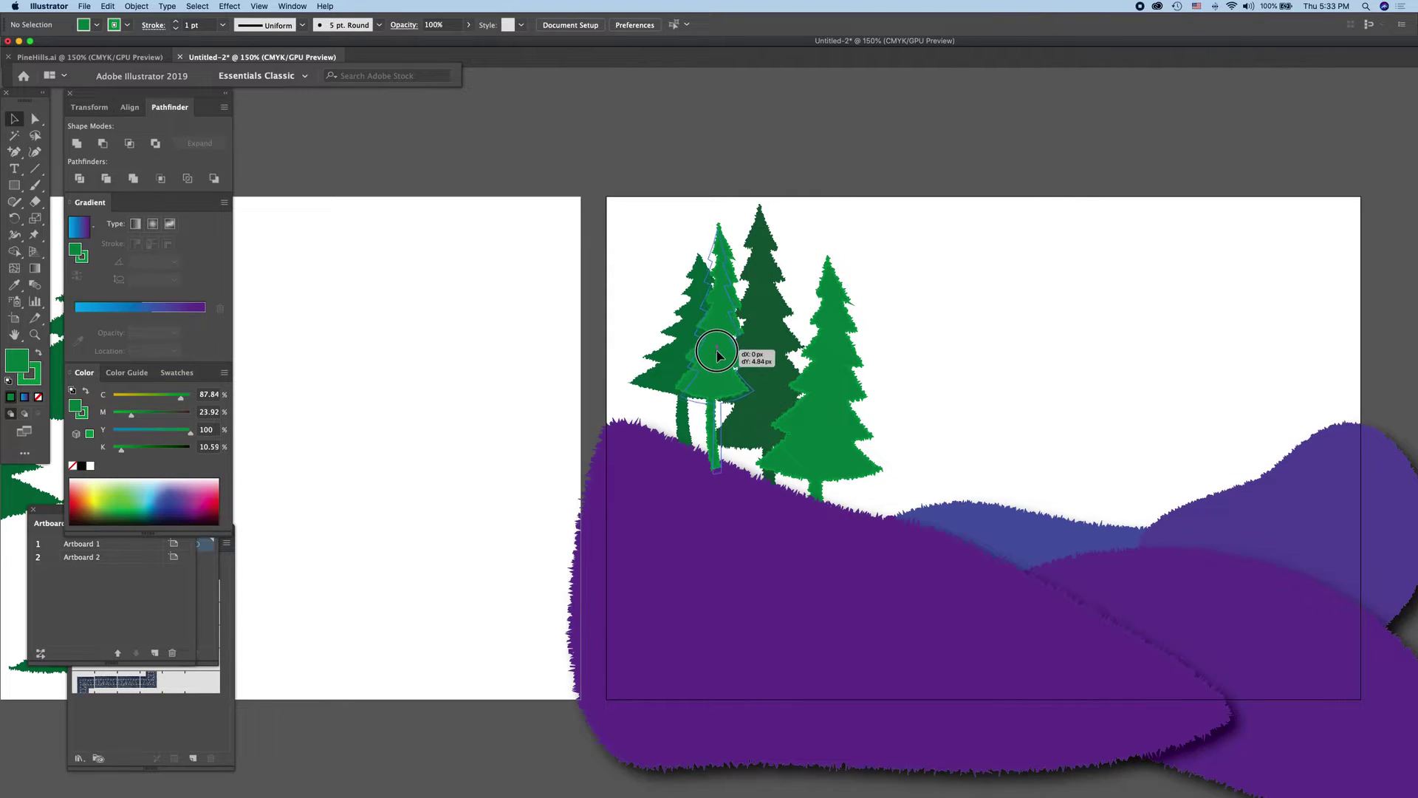
drag(718, 348, 739, 359)
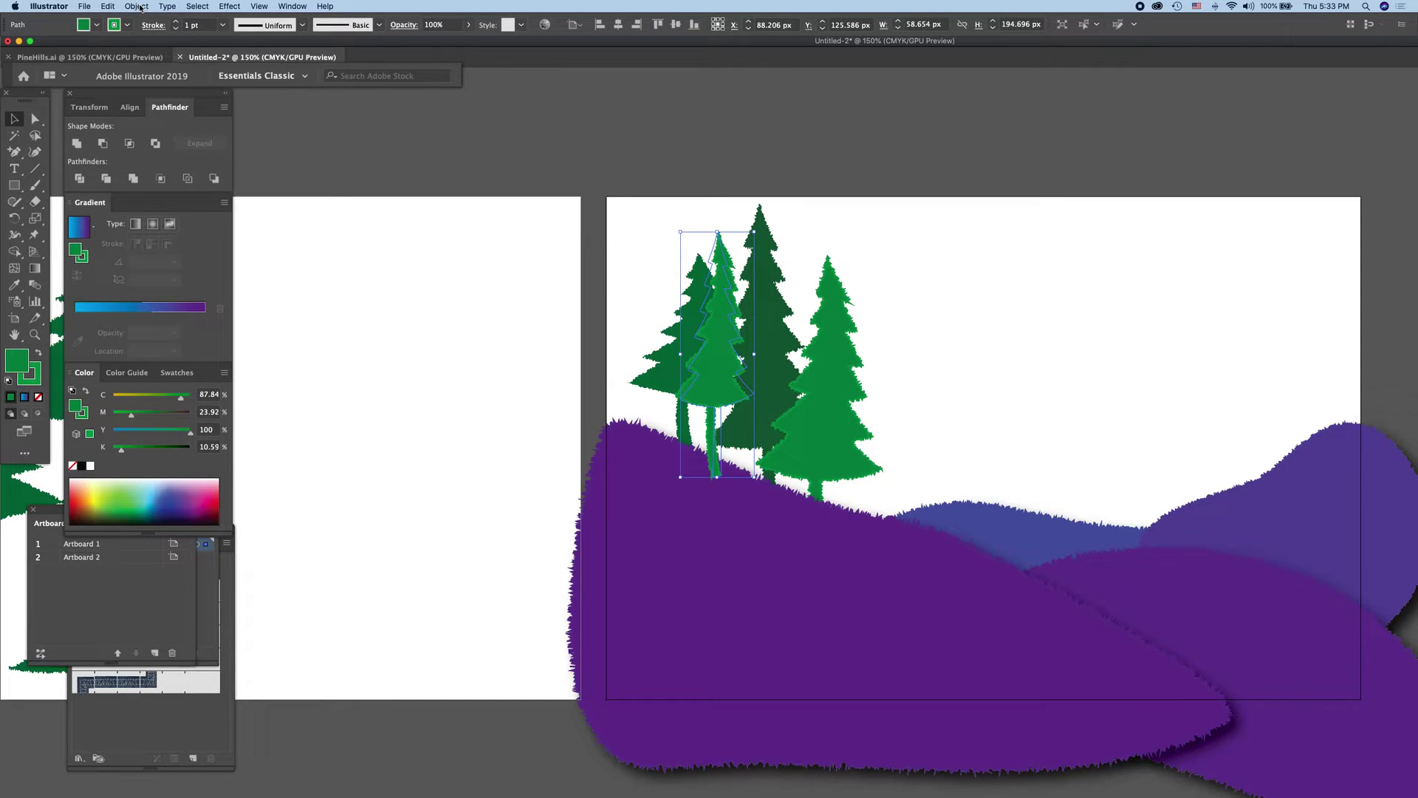
Step: Send the tree to the back, then shrink and raise the bright green tree
click(139, 9)
mouse_move(145, 30)
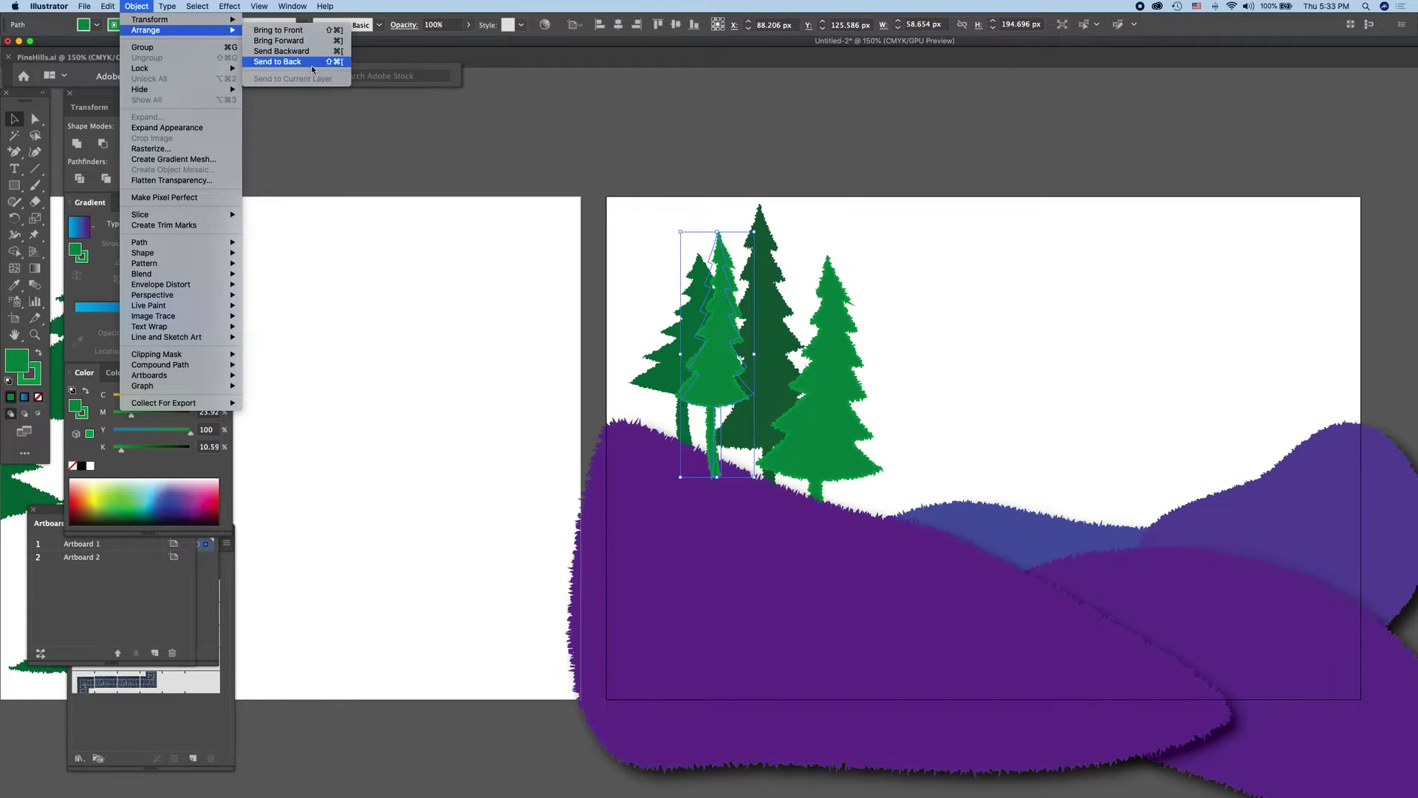
click(313, 65)
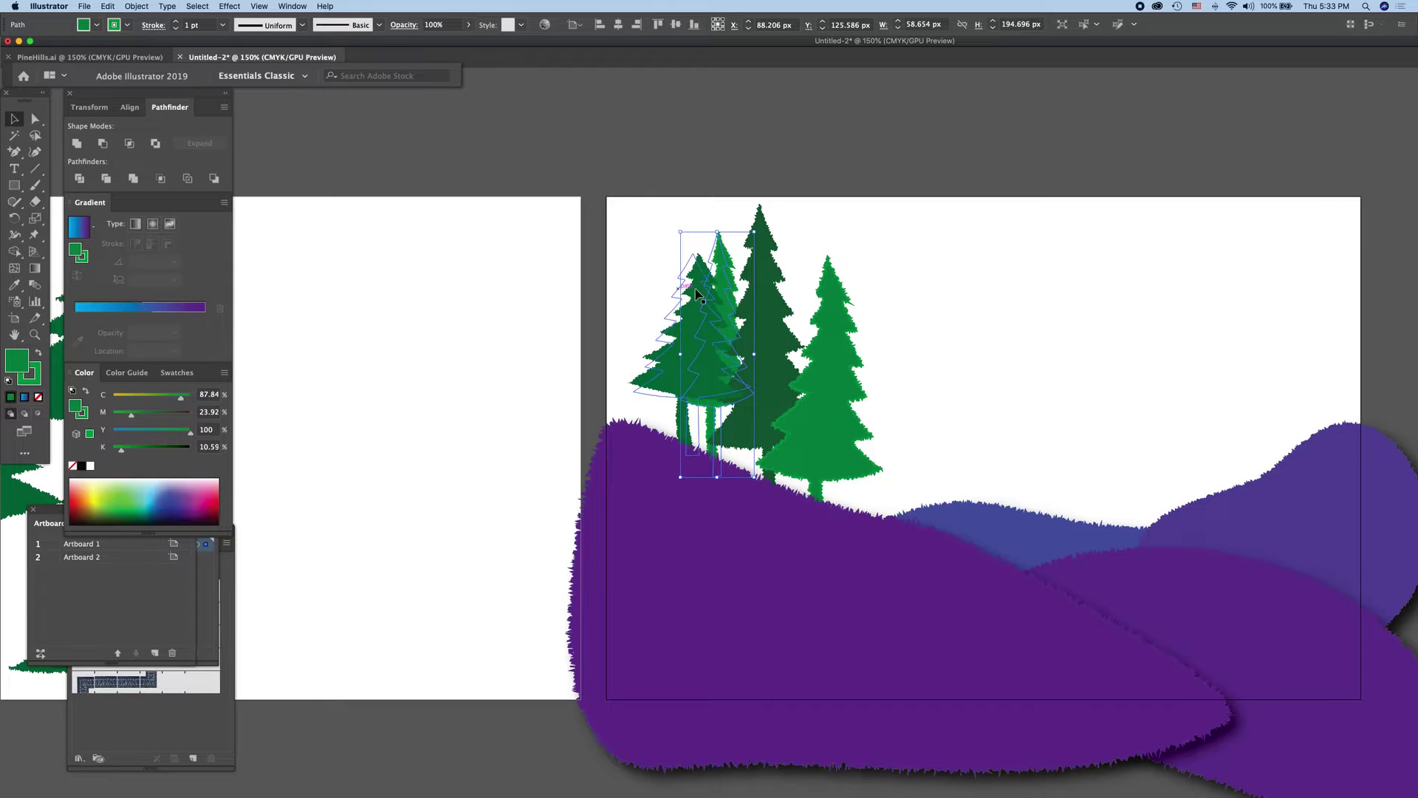
click(956, 331)
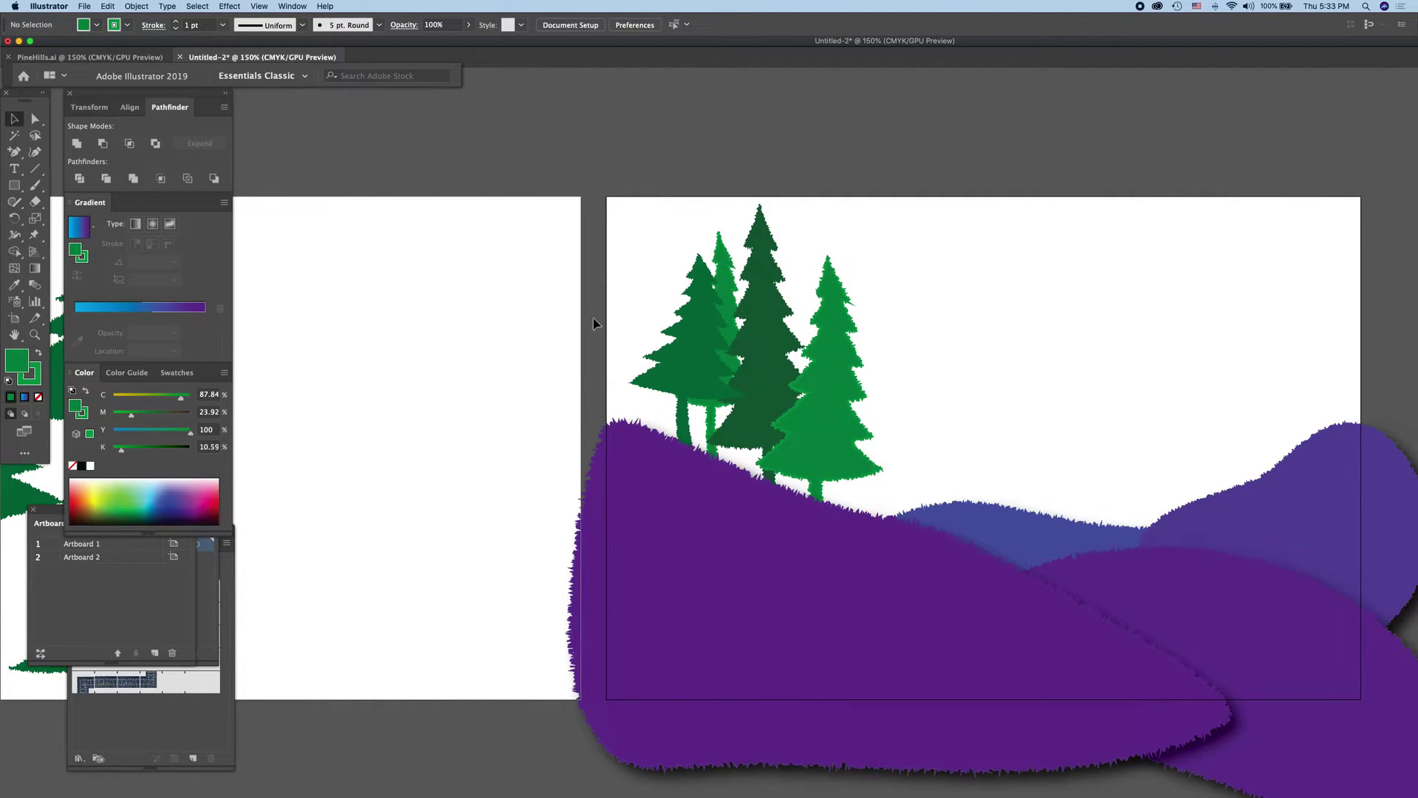
mouse_move(722, 262)
mouse_down()
mouse_move(761, 344)
mouse_move(803, 361)
mouse_up()
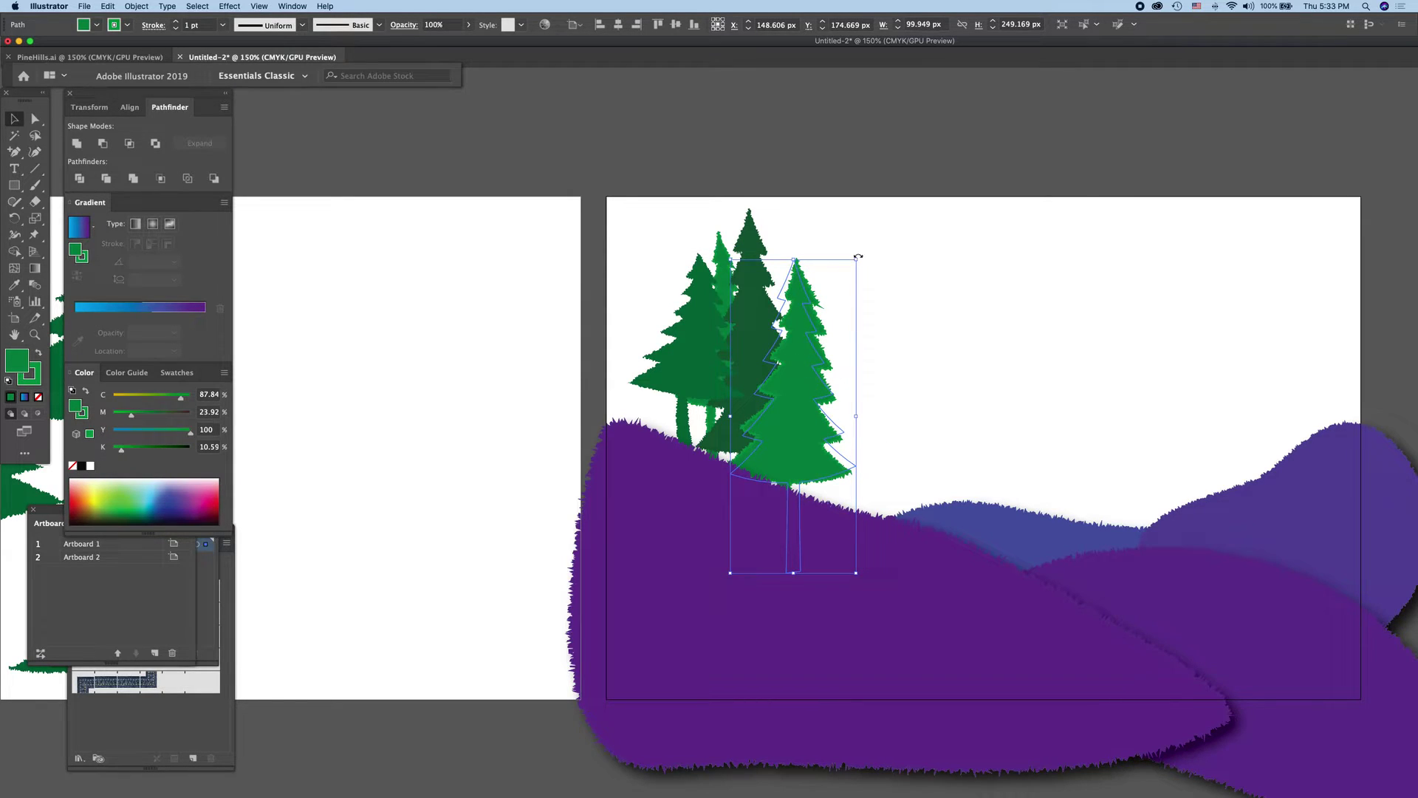
drag(858, 257, 816, 294)
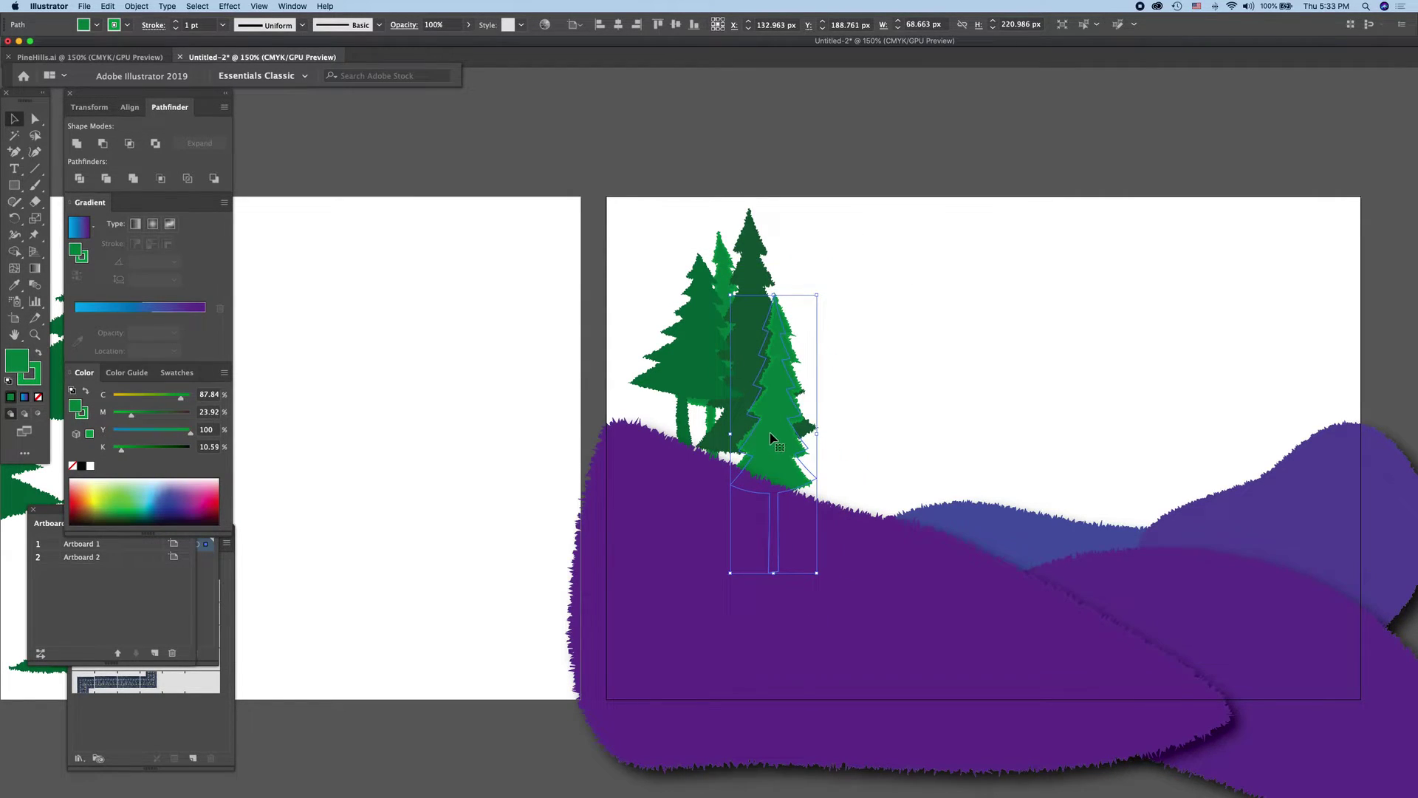
drag(771, 439, 802, 415)
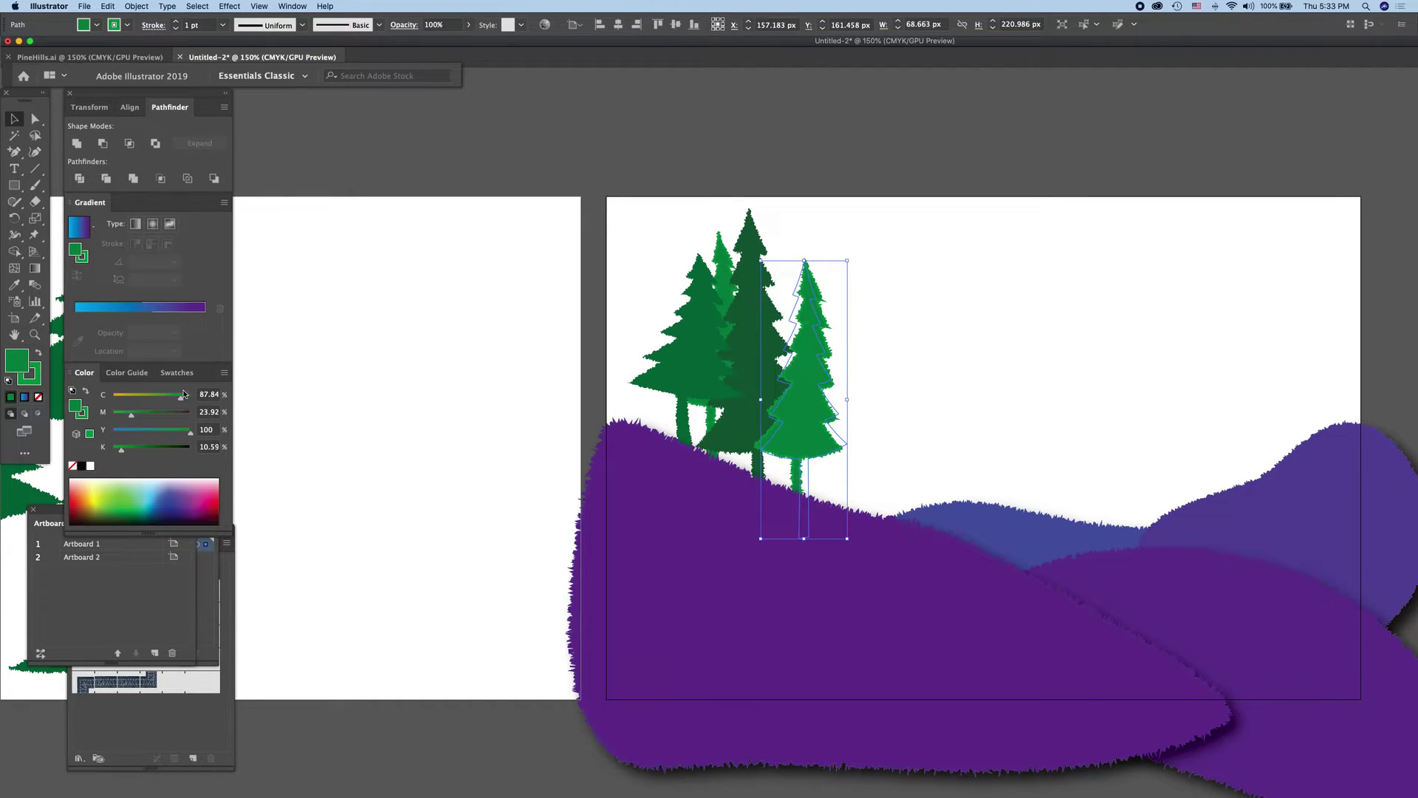
drag(306, 257, 421, 436)
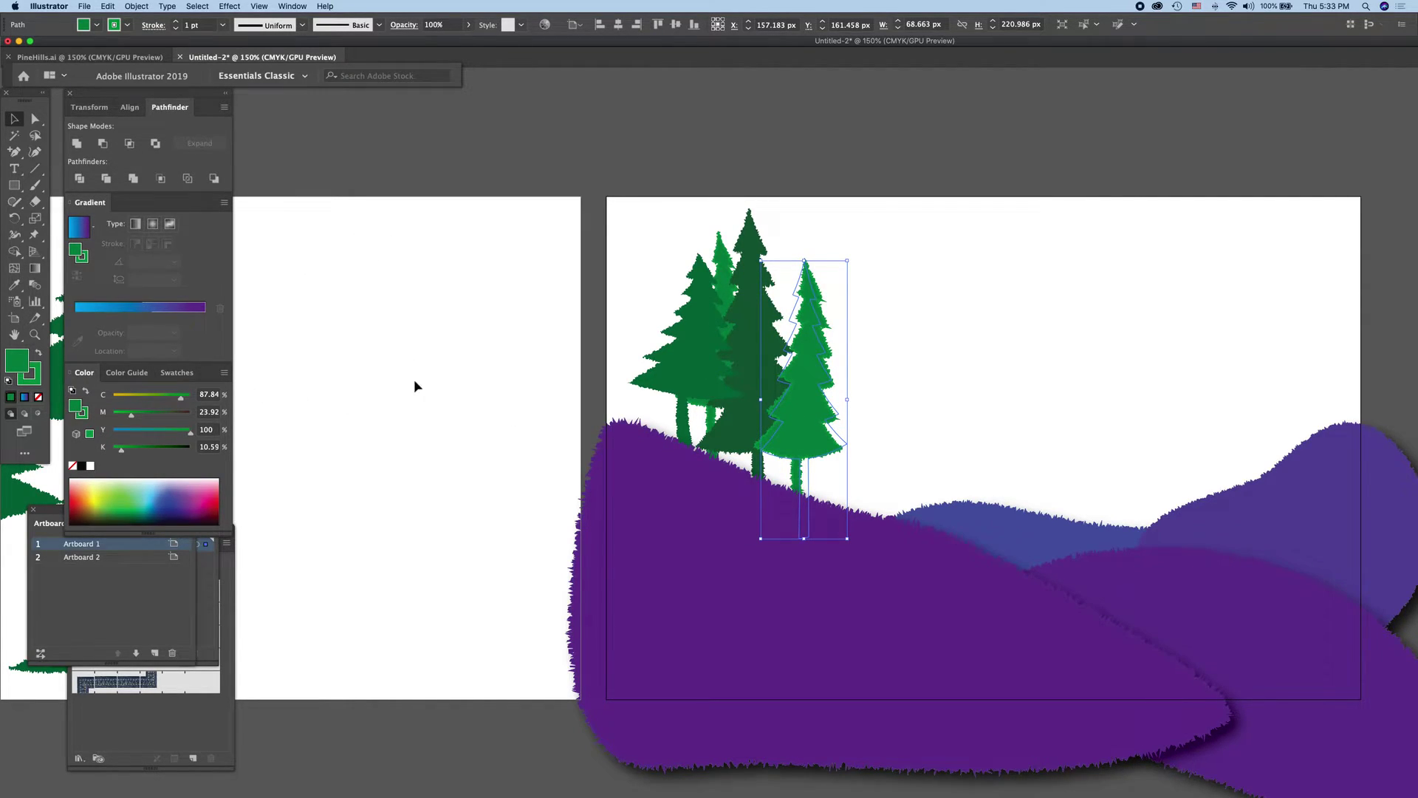
scroll(508, 511, right, 3)
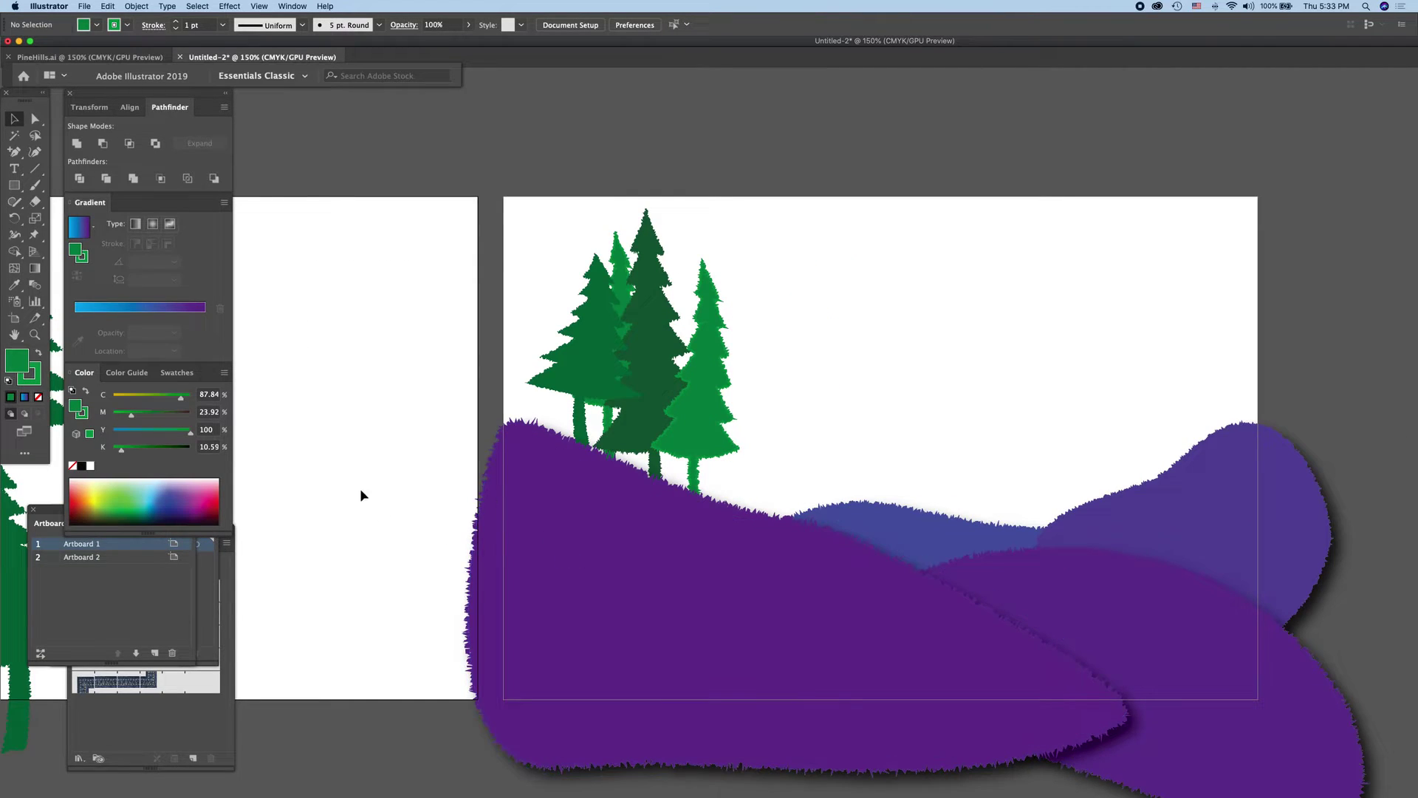
Step: Reposition a pine tree toward the right side of Artboard 1
drag(348, 453, 389, 452)
click(328, 205)
scroll(341, 354, left, 4)
scroll(341, 353, left, 6)
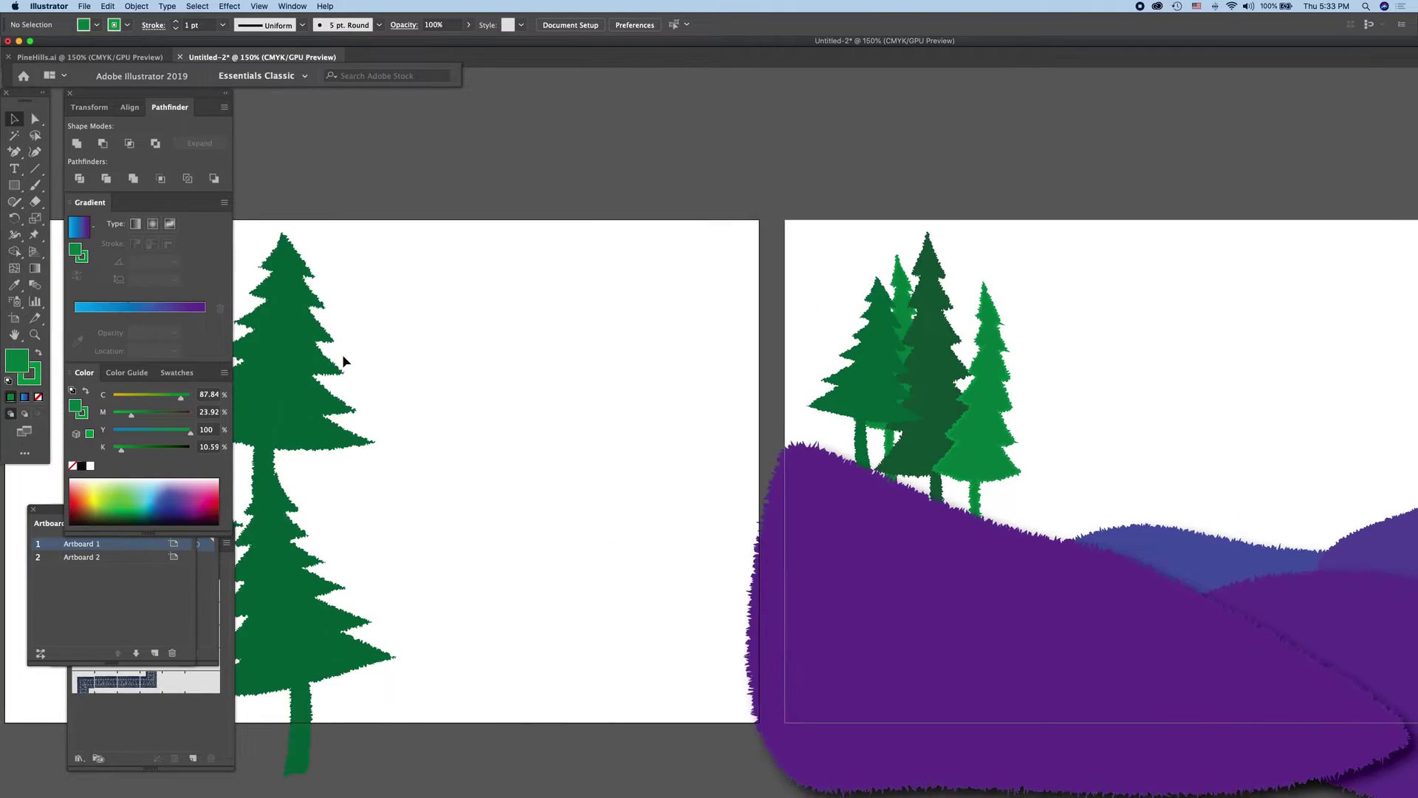
scroll(343, 360, left, 4)
drag(409, 390, 783, 379)
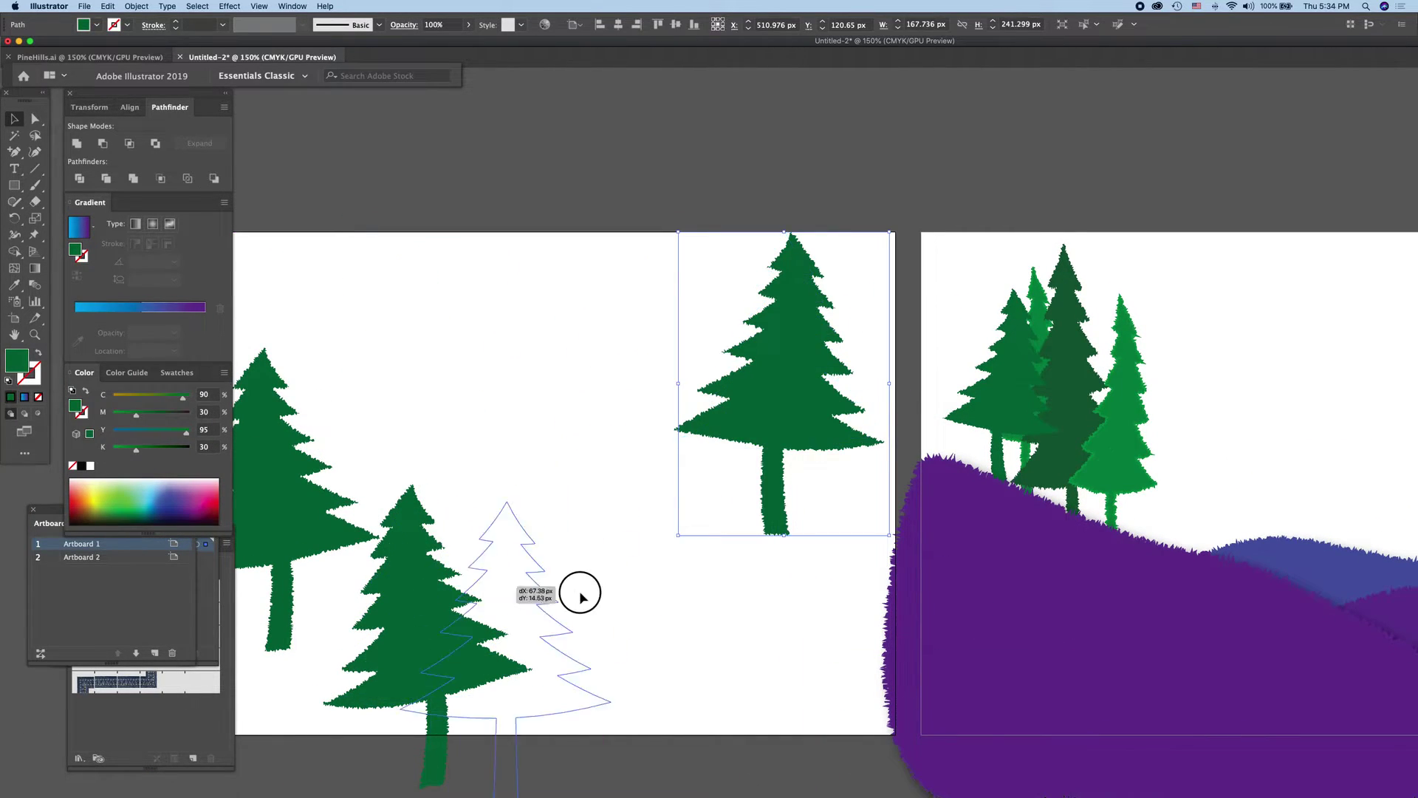
mouse_move(384, 546)
mouse_down()
mouse_move(613, 558)
mouse_move(532, 410)
mouse_move(624, 402)
mouse_up()
Step: Move three pine trees onto the upper right of the landscape artboard
scroll(738, 483, left, 5)
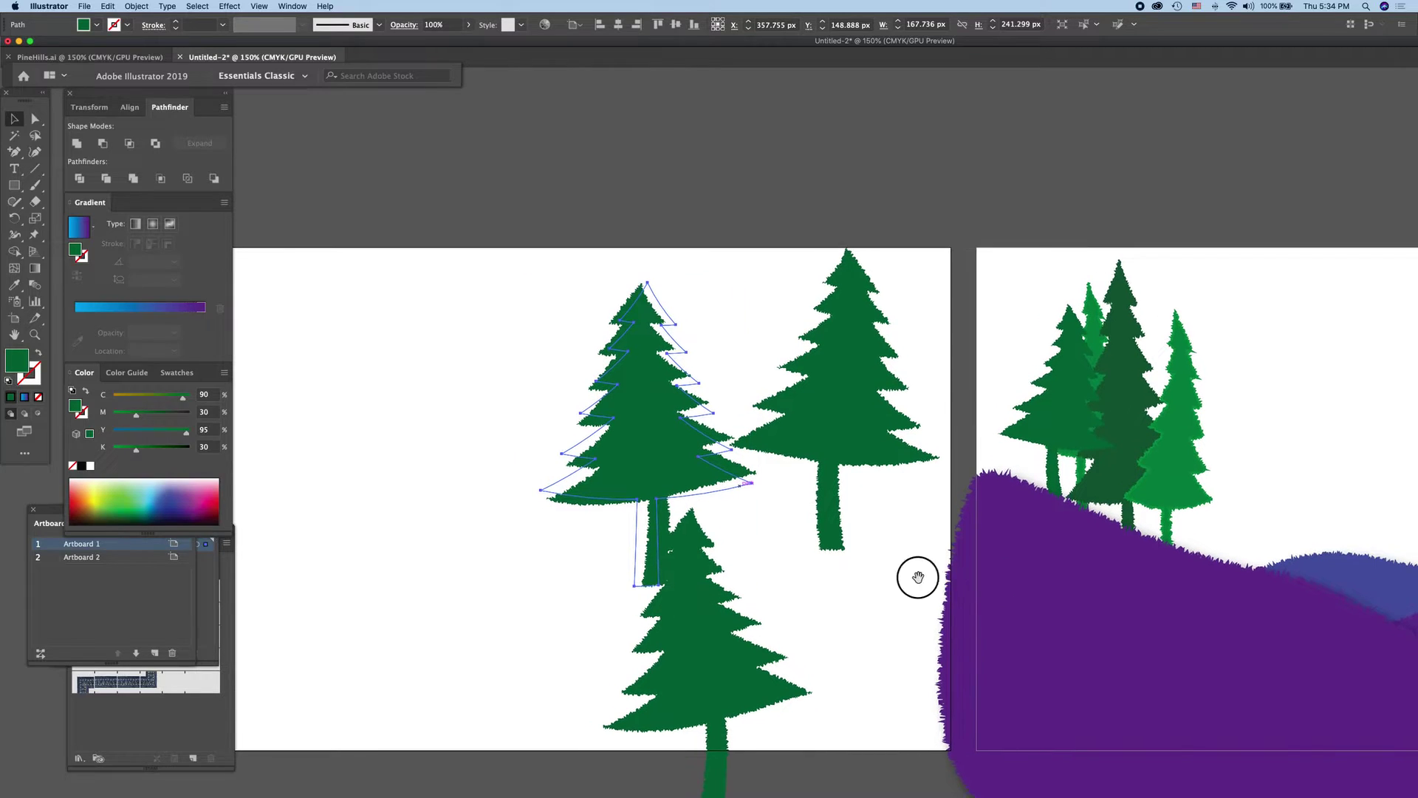
scroll(919, 576, left, 5)
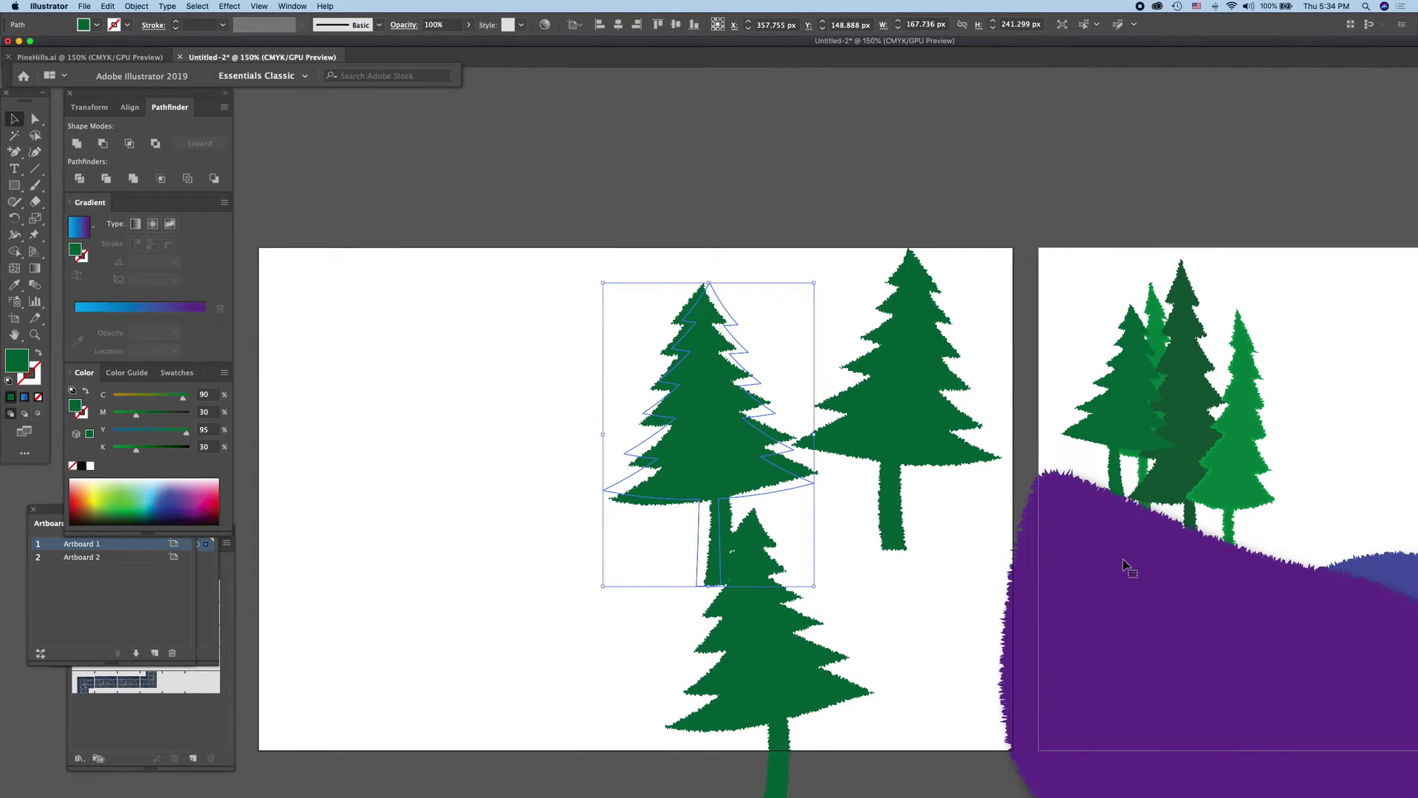
scroll(849, 521, right, 5)
scroll(798, 506, right, 5)
scroll(743, 496, right, 2)
scroll(675, 494, right, 2)
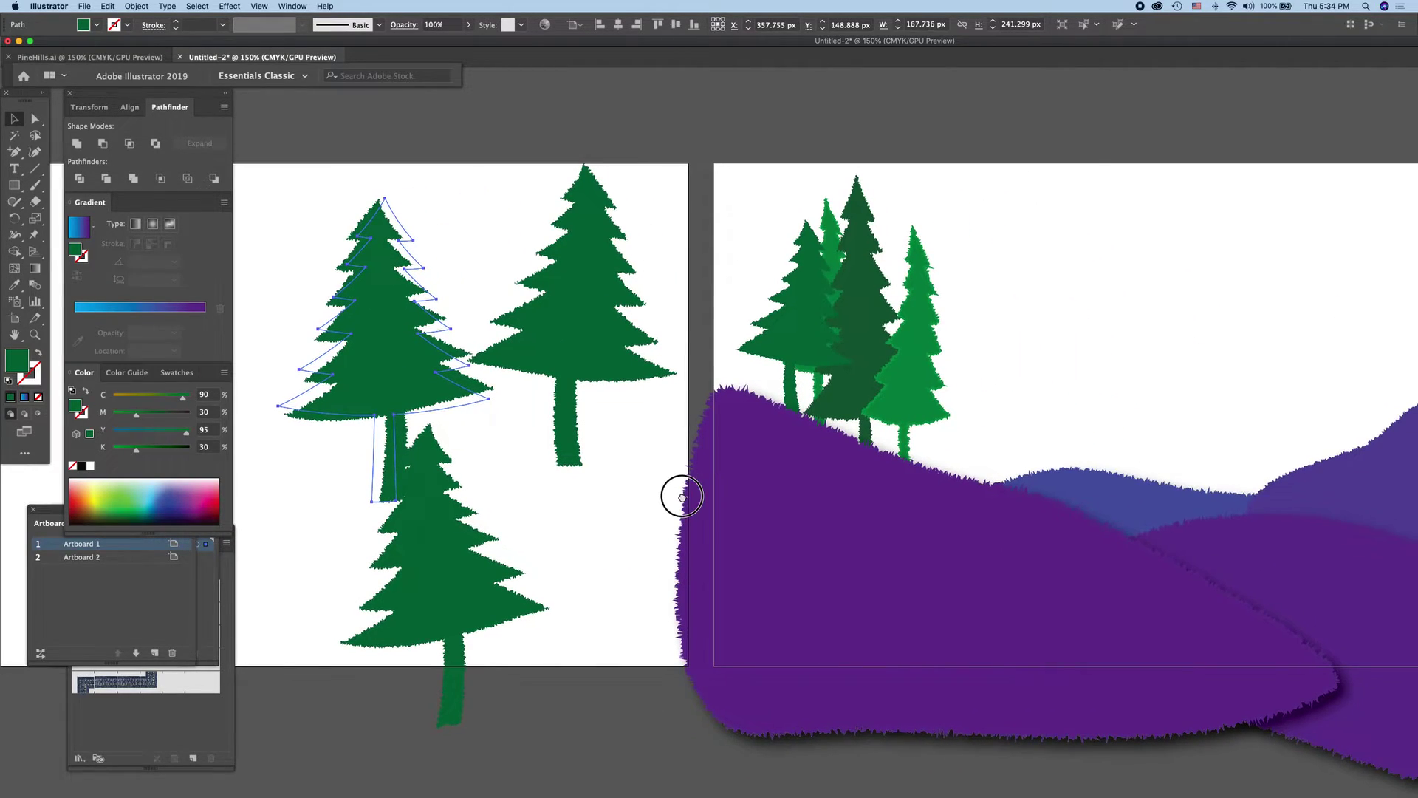
drag(587, 309, 1248, 367)
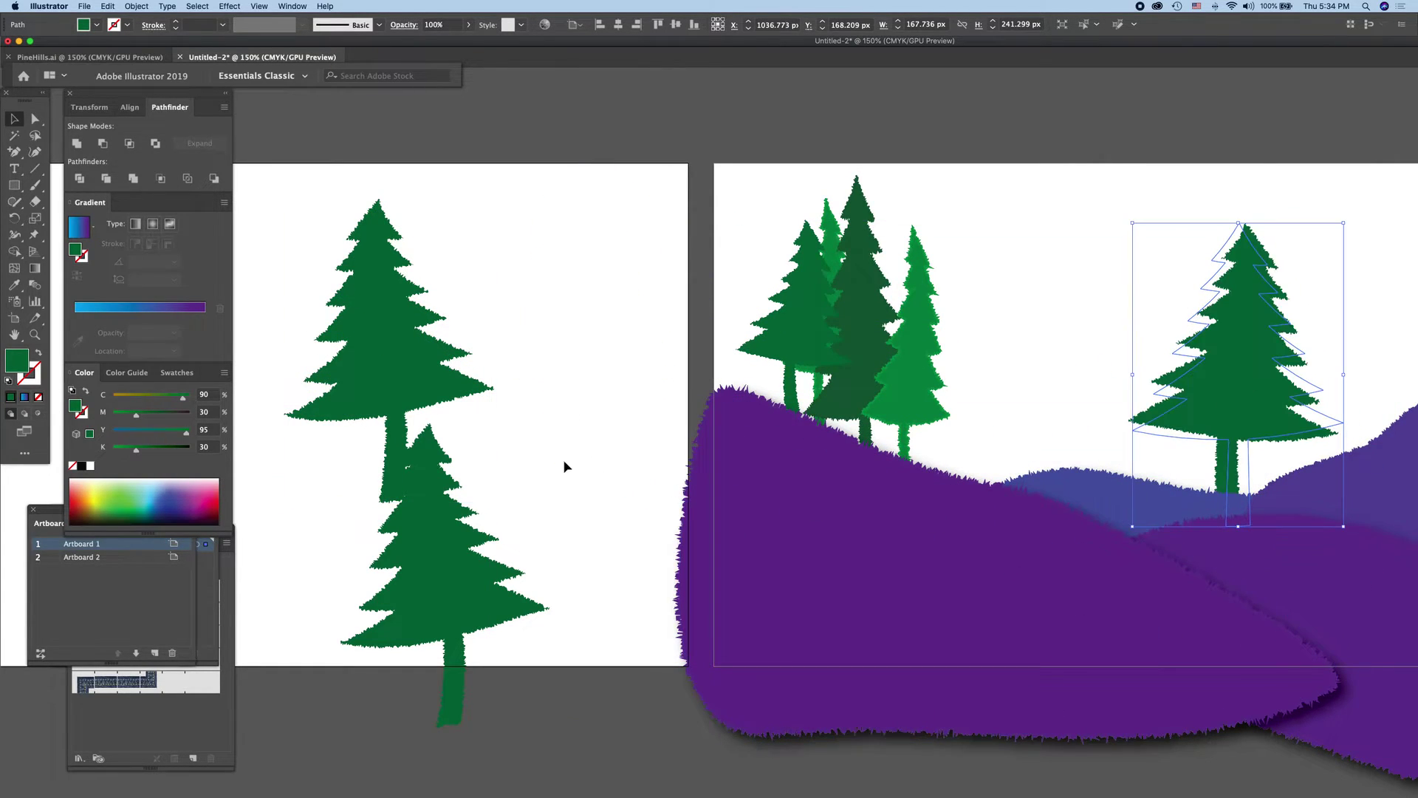
drag(380, 340, 1315, 362)
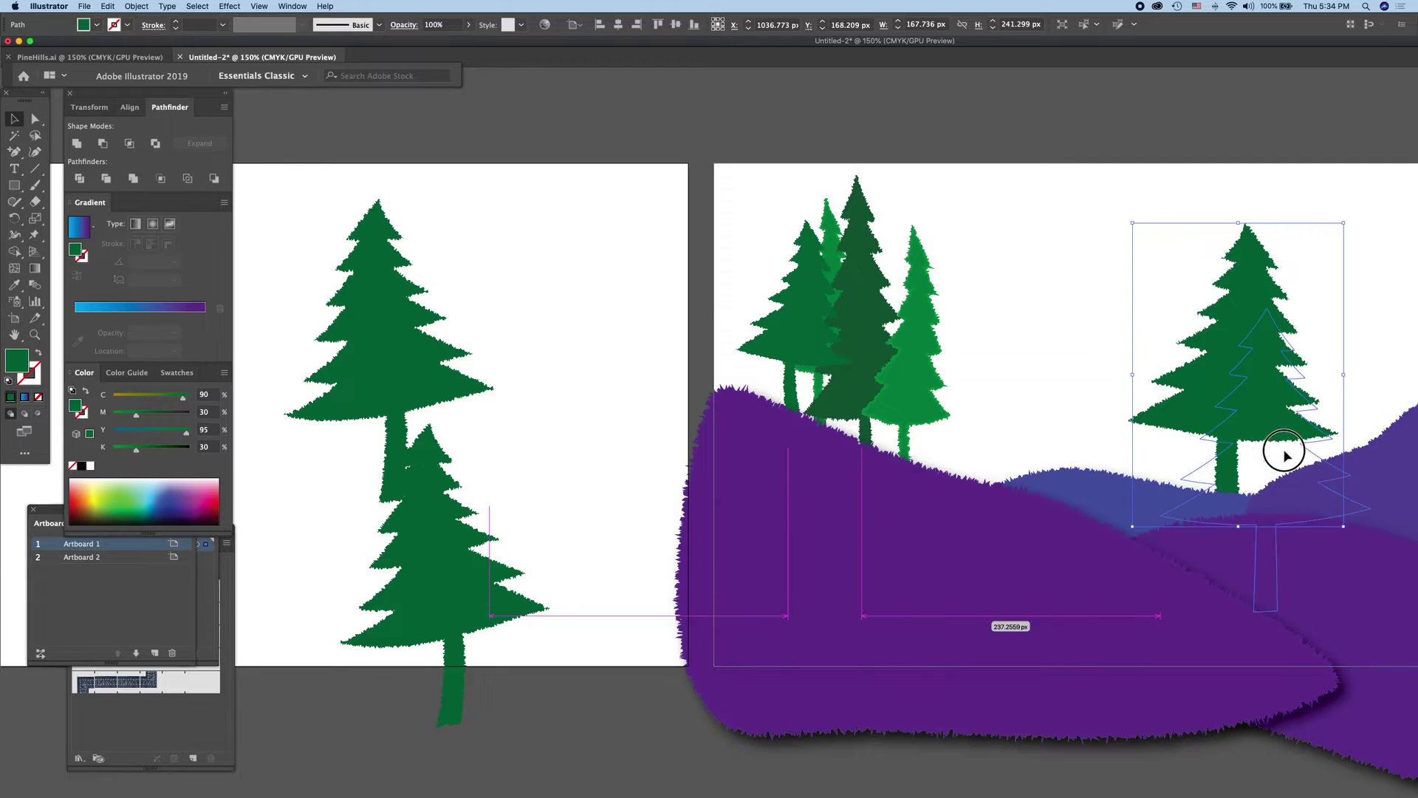
drag(1314, 362, 1326, 305)
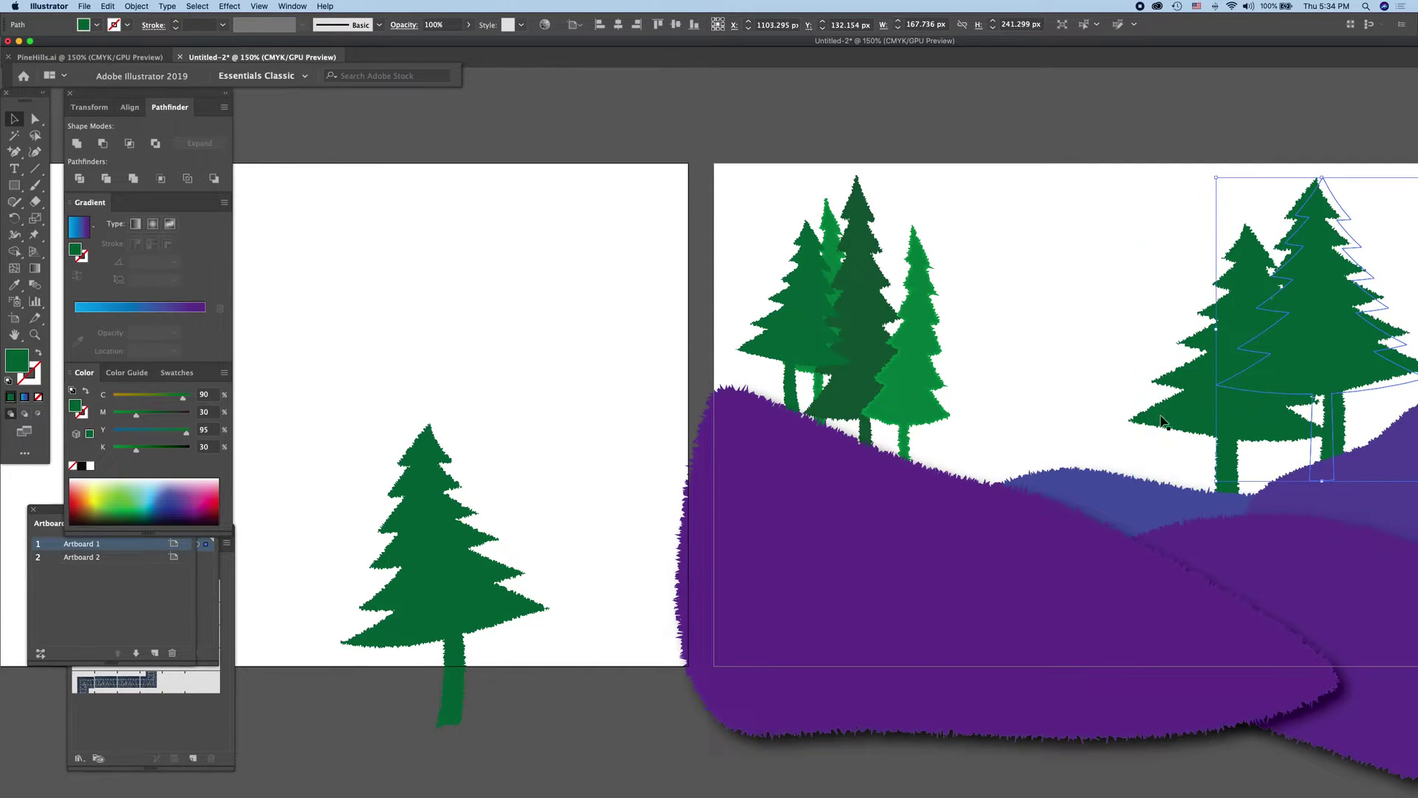
mouse_move(396, 529)
mouse_down()
mouse_move(1284, 382)
mouse_move(1258, 372)
mouse_up()
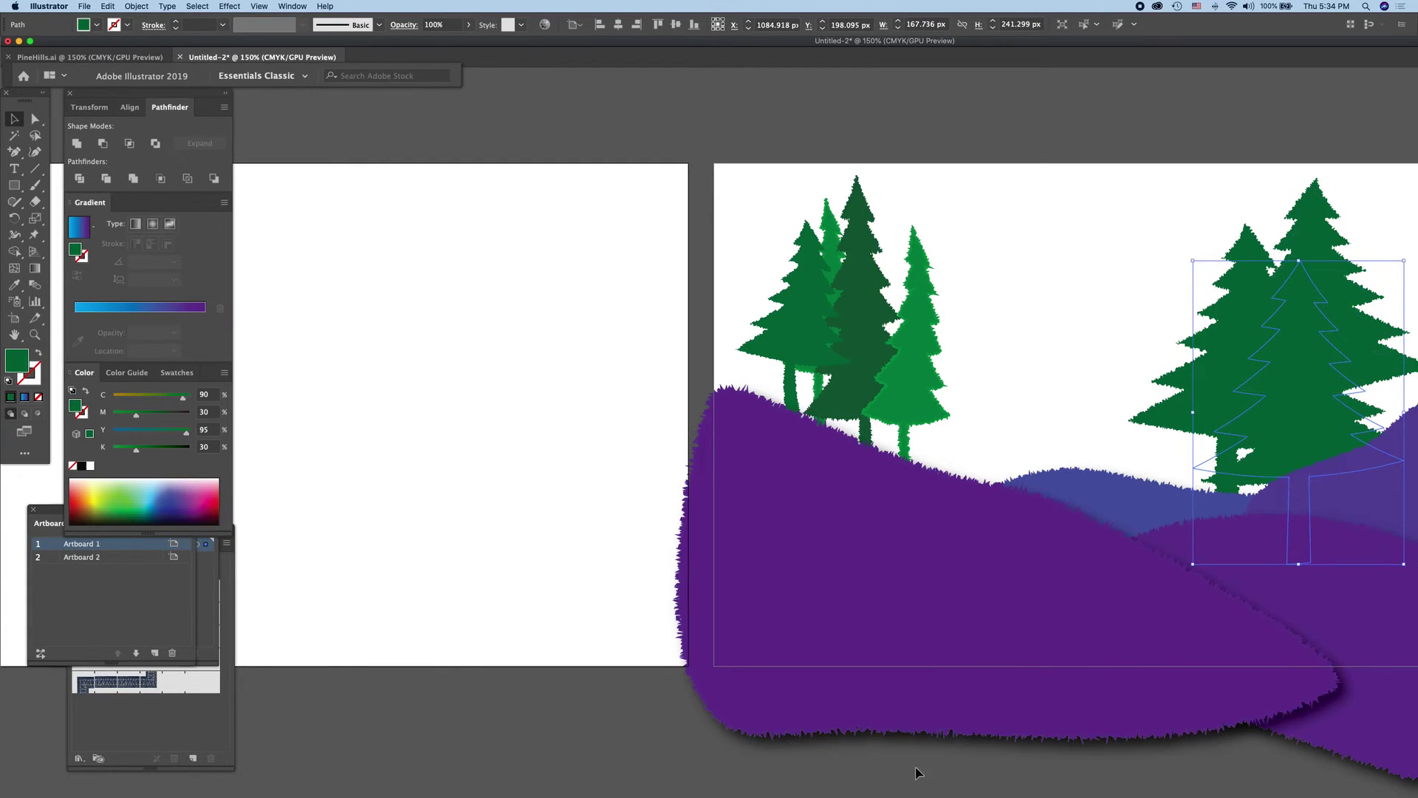
scroll(809, 770, right, 10)
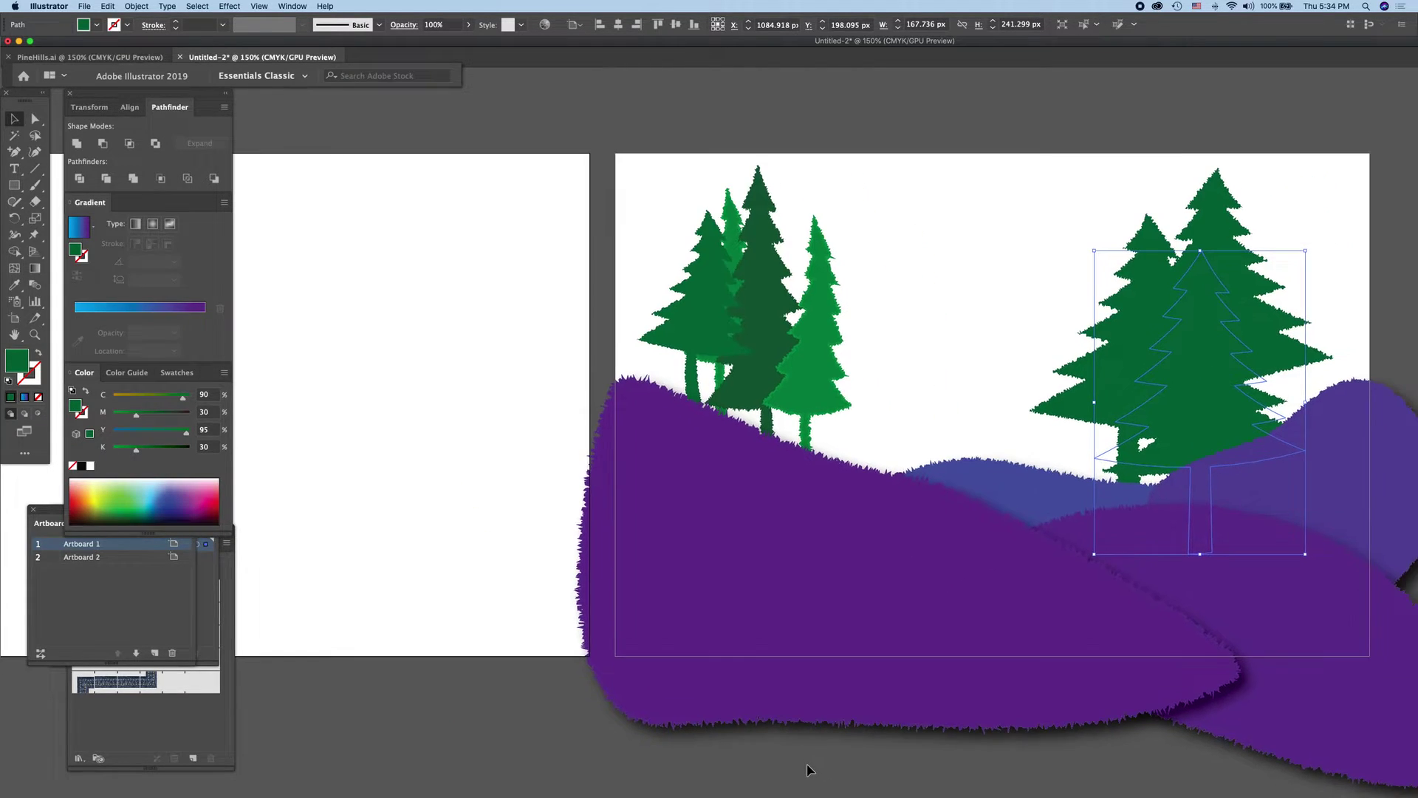
Step: Reposition the right tree and retune its green, ending at magenta 40%
mouse_move(946, 466)
mouse_down()
mouse_move(970, 384)
mouse_move(913, 278)
mouse_move(921, 246)
mouse_up()
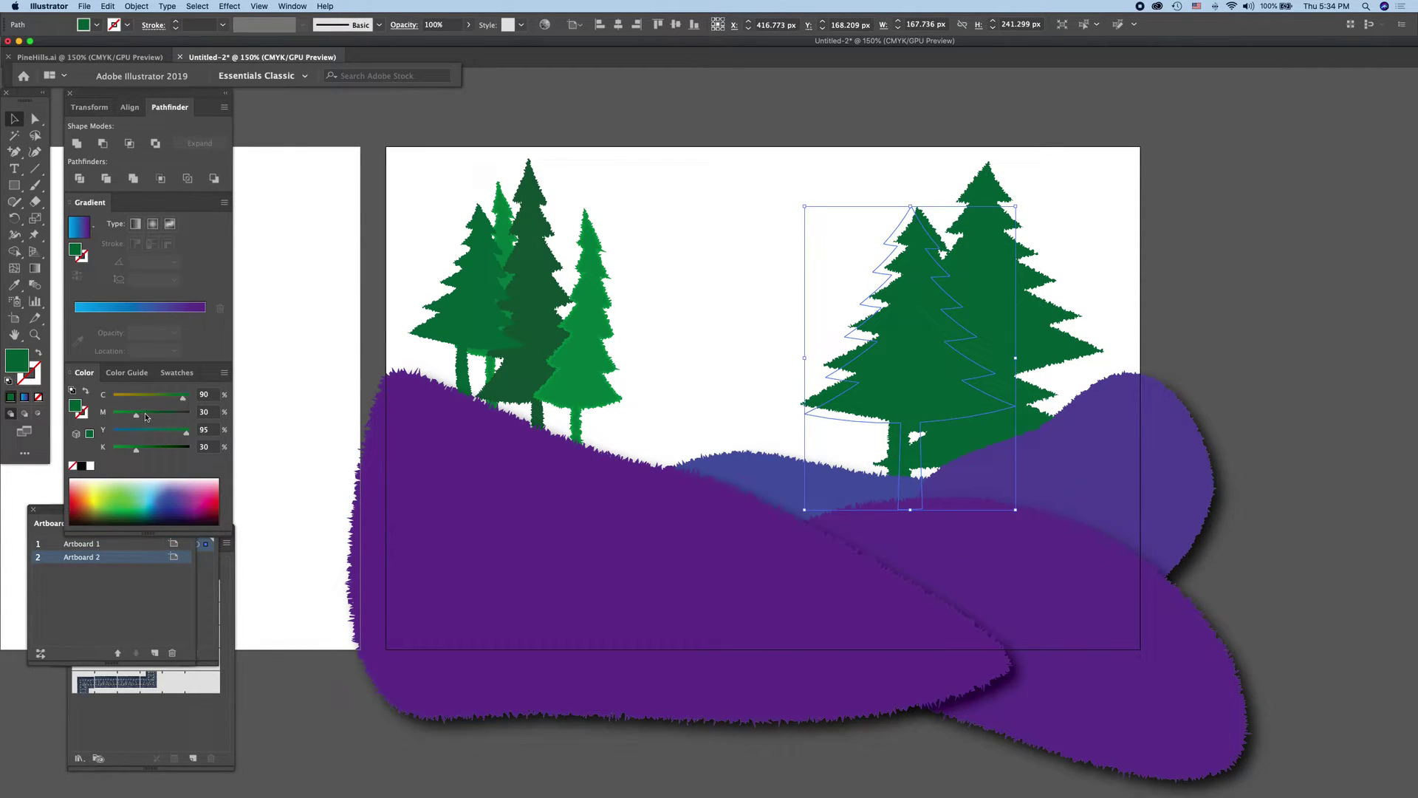
drag(135, 416, 130, 416)
drag(130, 416, 178, 400)
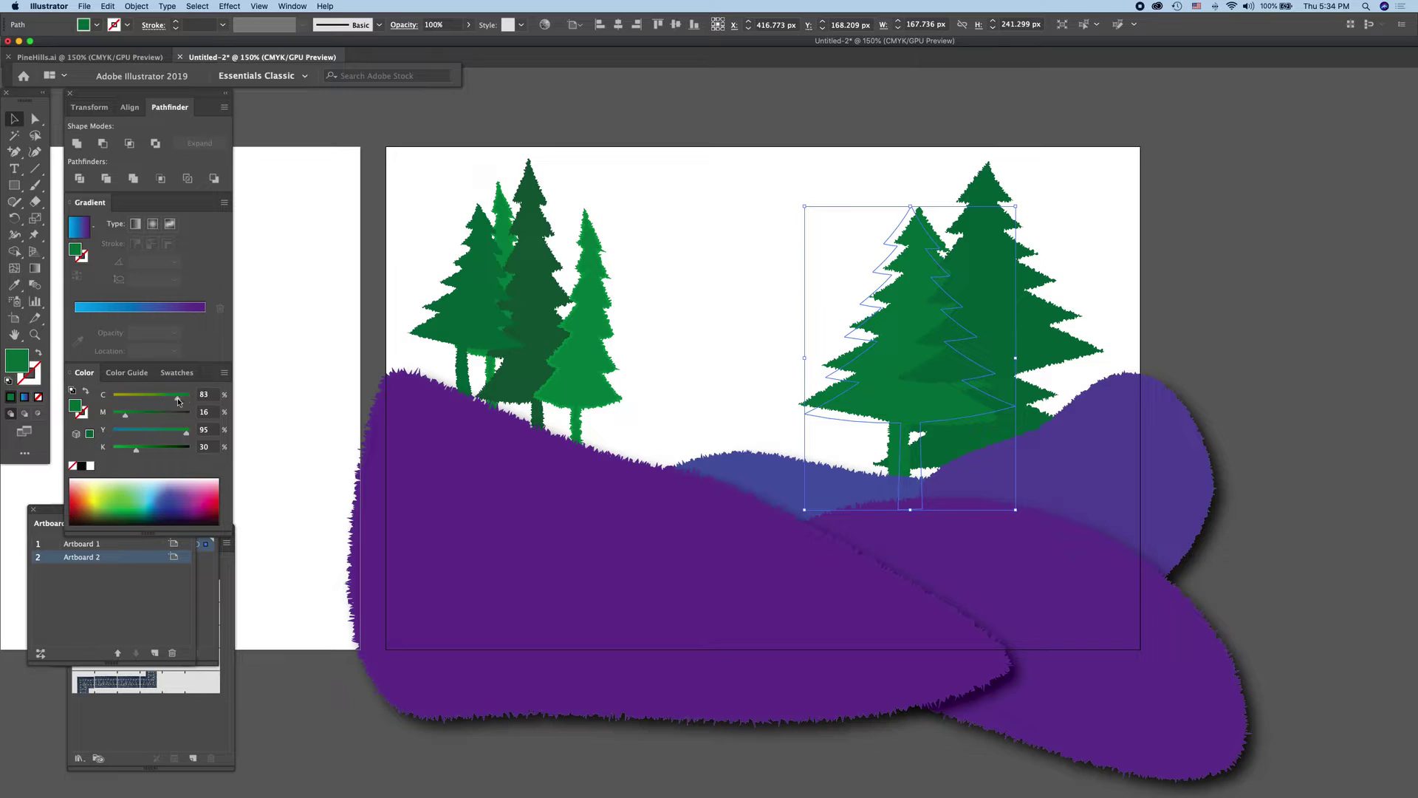
mouse_move(983, 196)
mouse_down()
mouse_move(1034, 428)
mouse_move(1038, 399)
mouse_up()
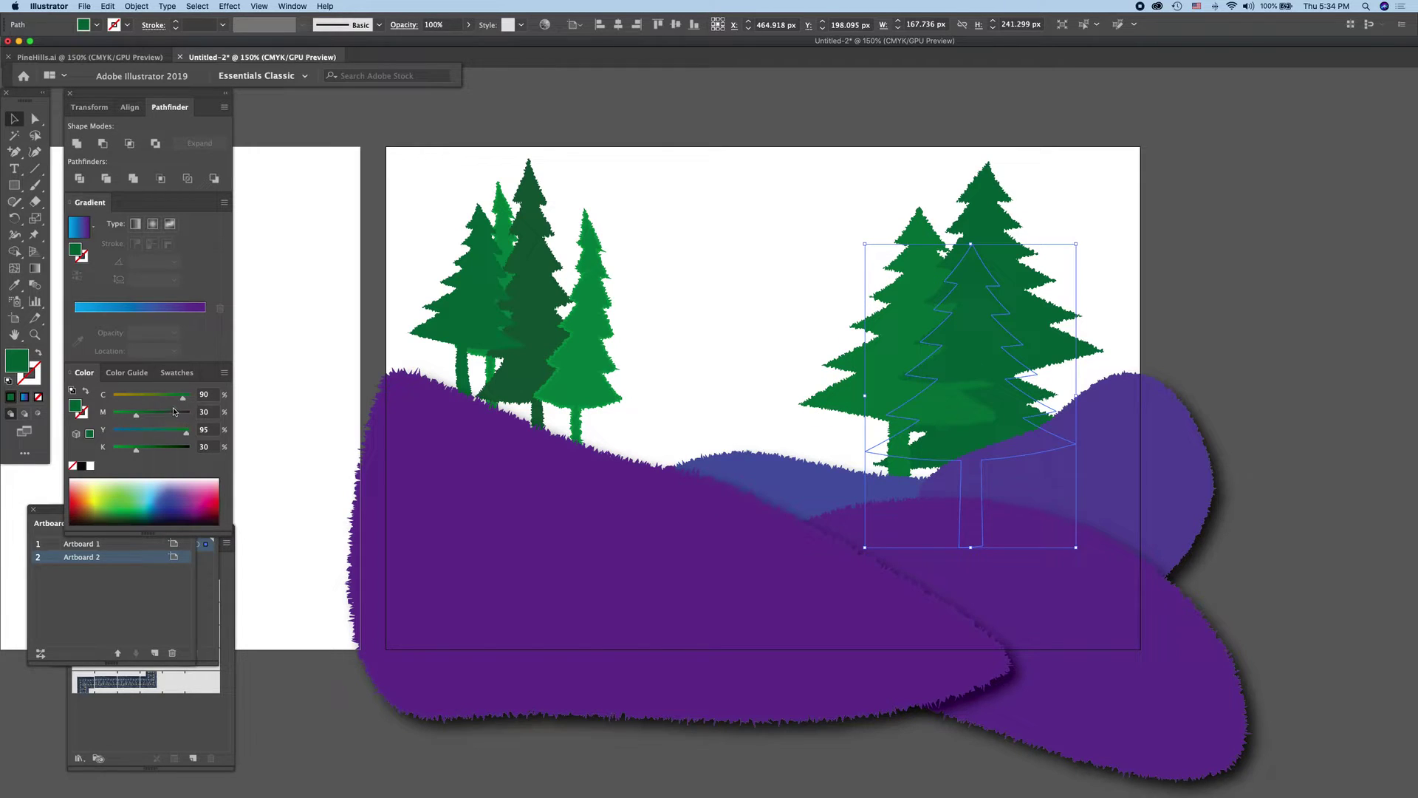
drag(182, 402, 171, 402)
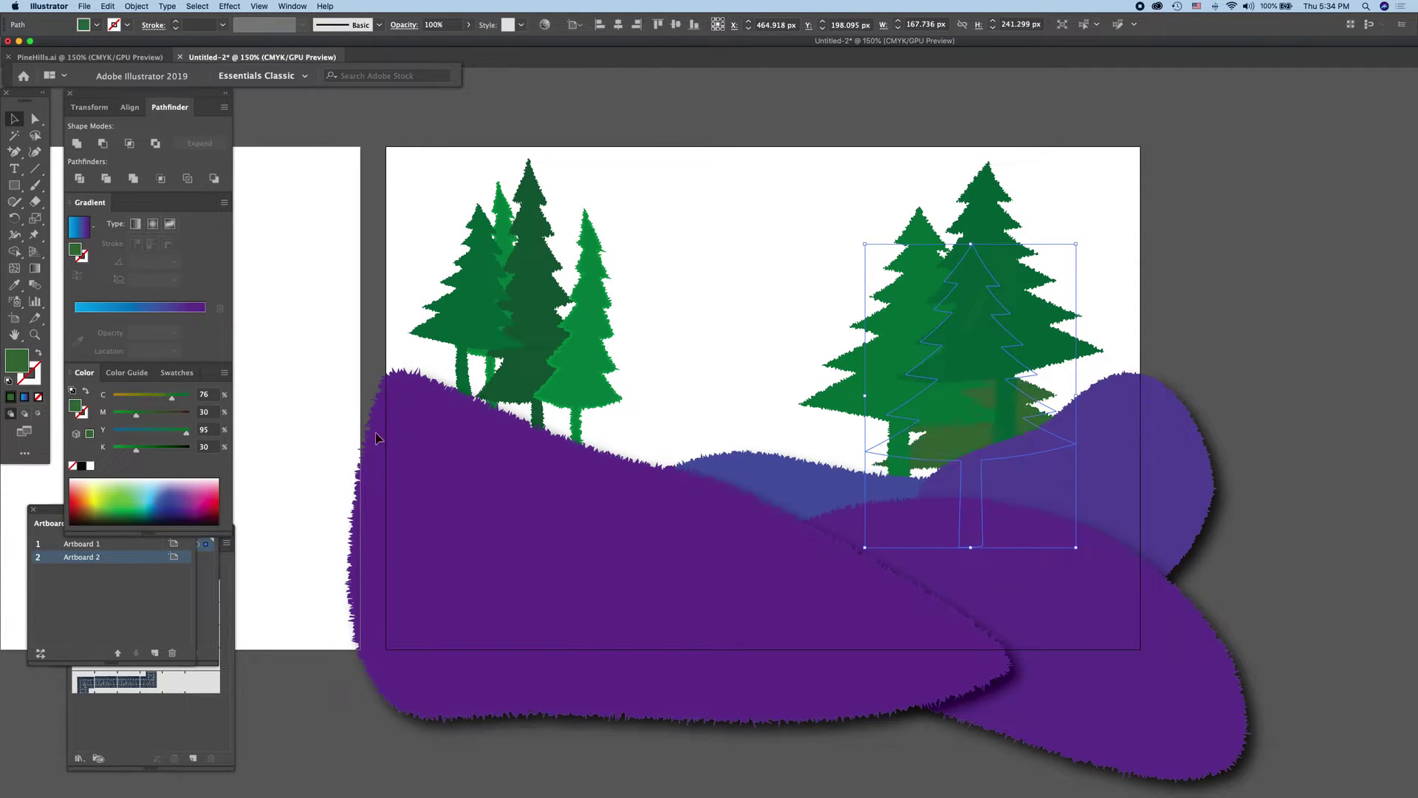
drag(989, 196, 990, 196)
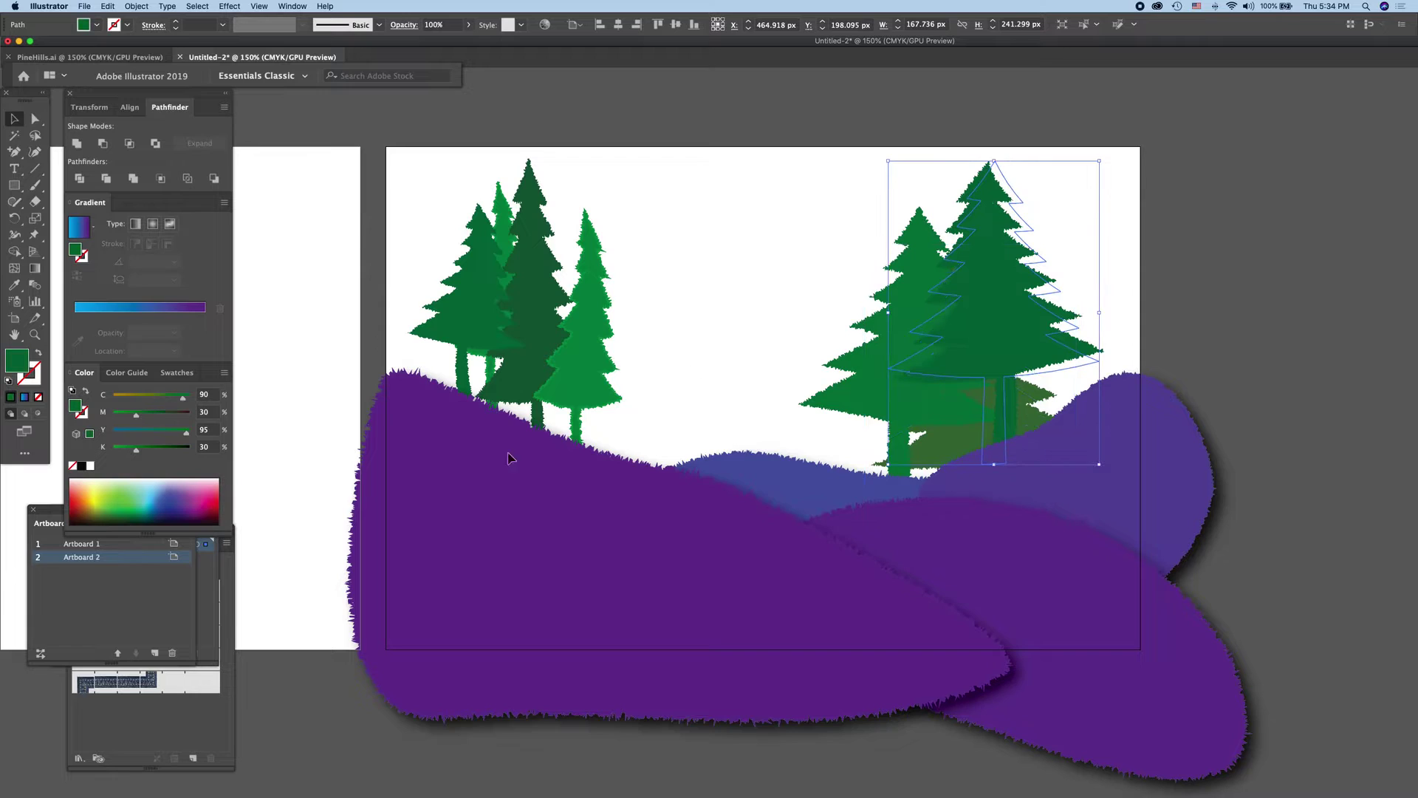
click(143, 416)
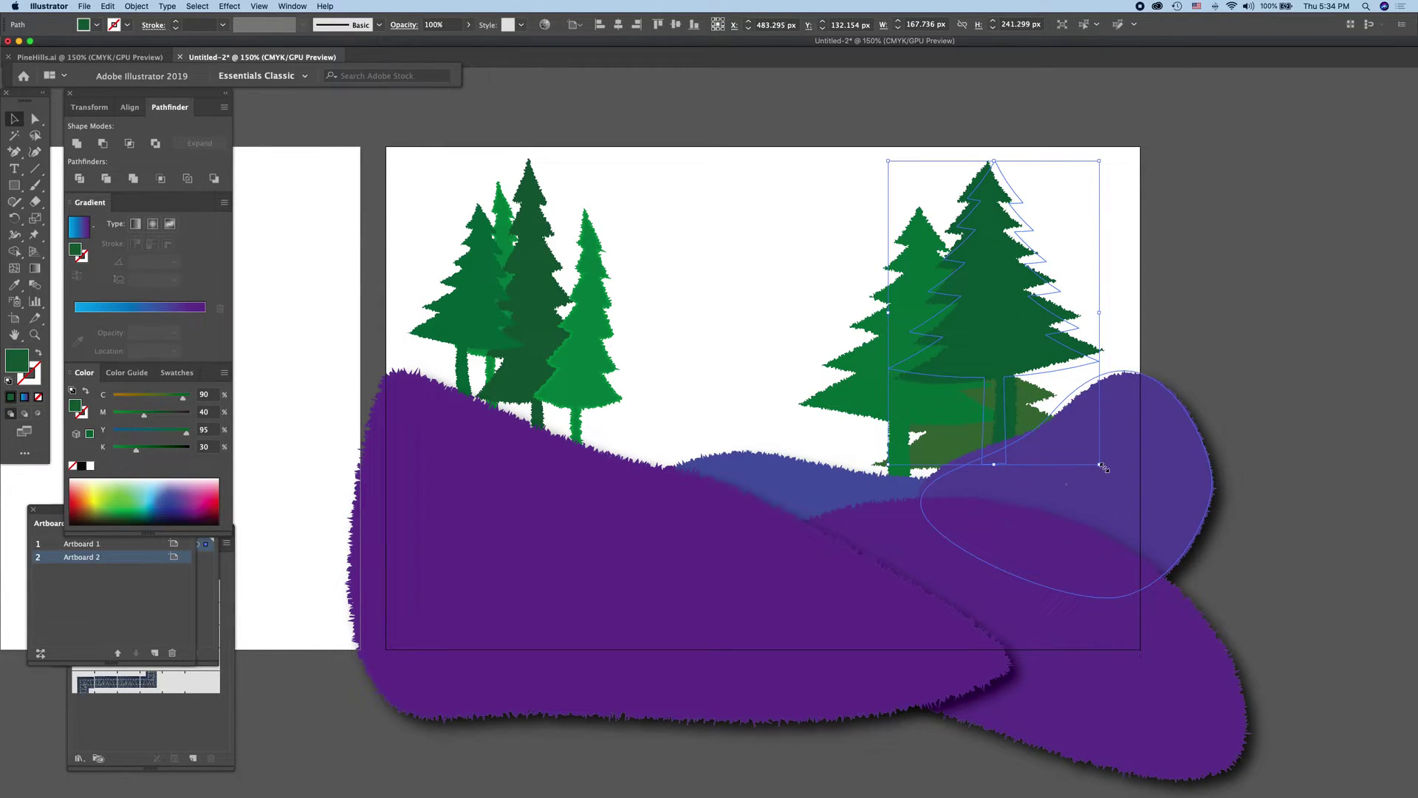
Step: Scale and narrow the right trees, slimming the front tree to about 116 px wide
drag(1100, 465, 1053, 470)
mouse_move(1048, 278)
mouse_down()
mouse_move(1001, 278)
mouse_move(1060, 337)
mouse_up()
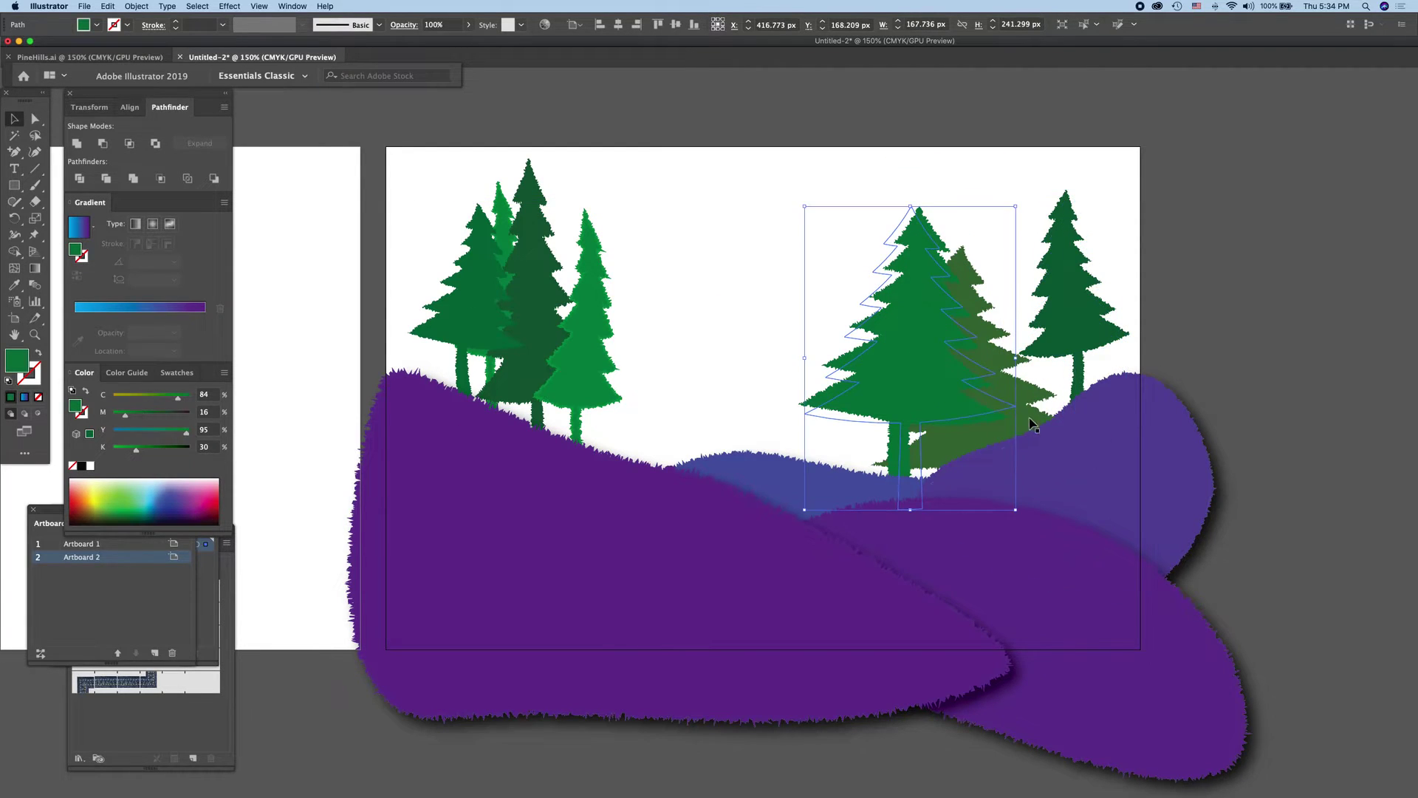
drag(968, 382, 1021, 419)
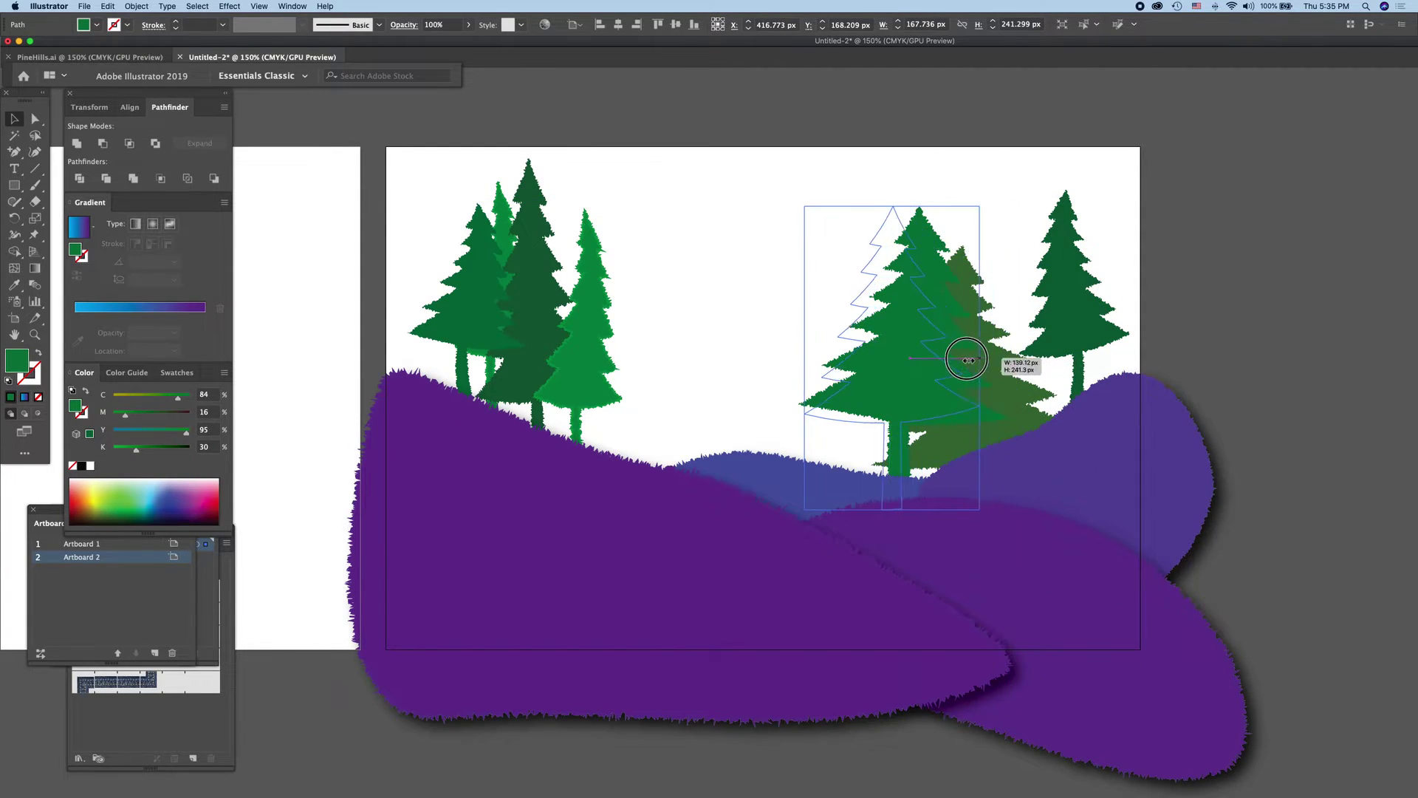
mouse_move(1016, 358)
mouse_down()
mouse_move(964, 358)
mouse_move(1077, 397)
mouse_move(1001, 395)
mouse_move(970, 362)
mouse_move(1047, 367)
mouse_up()
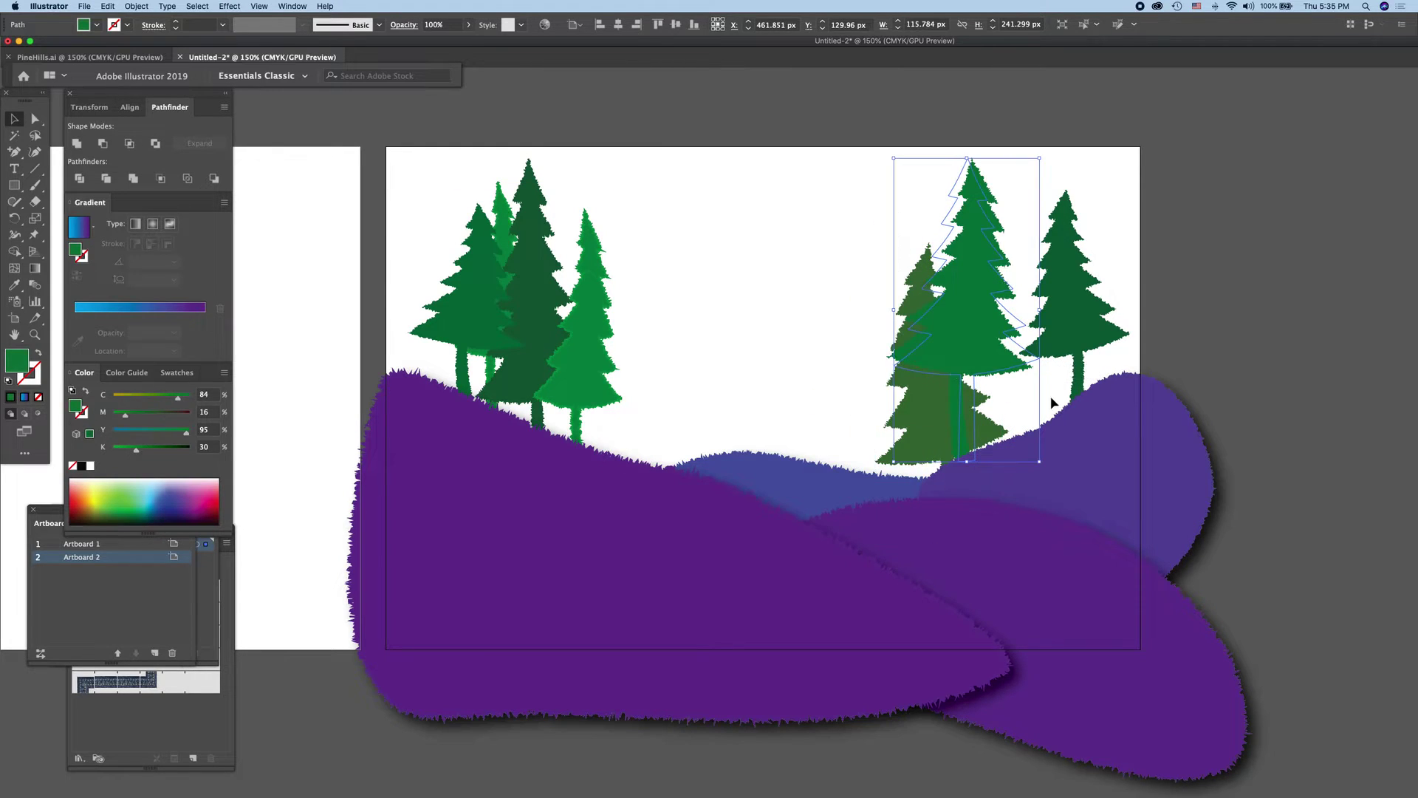
drag(983, 333, 1017, 327)
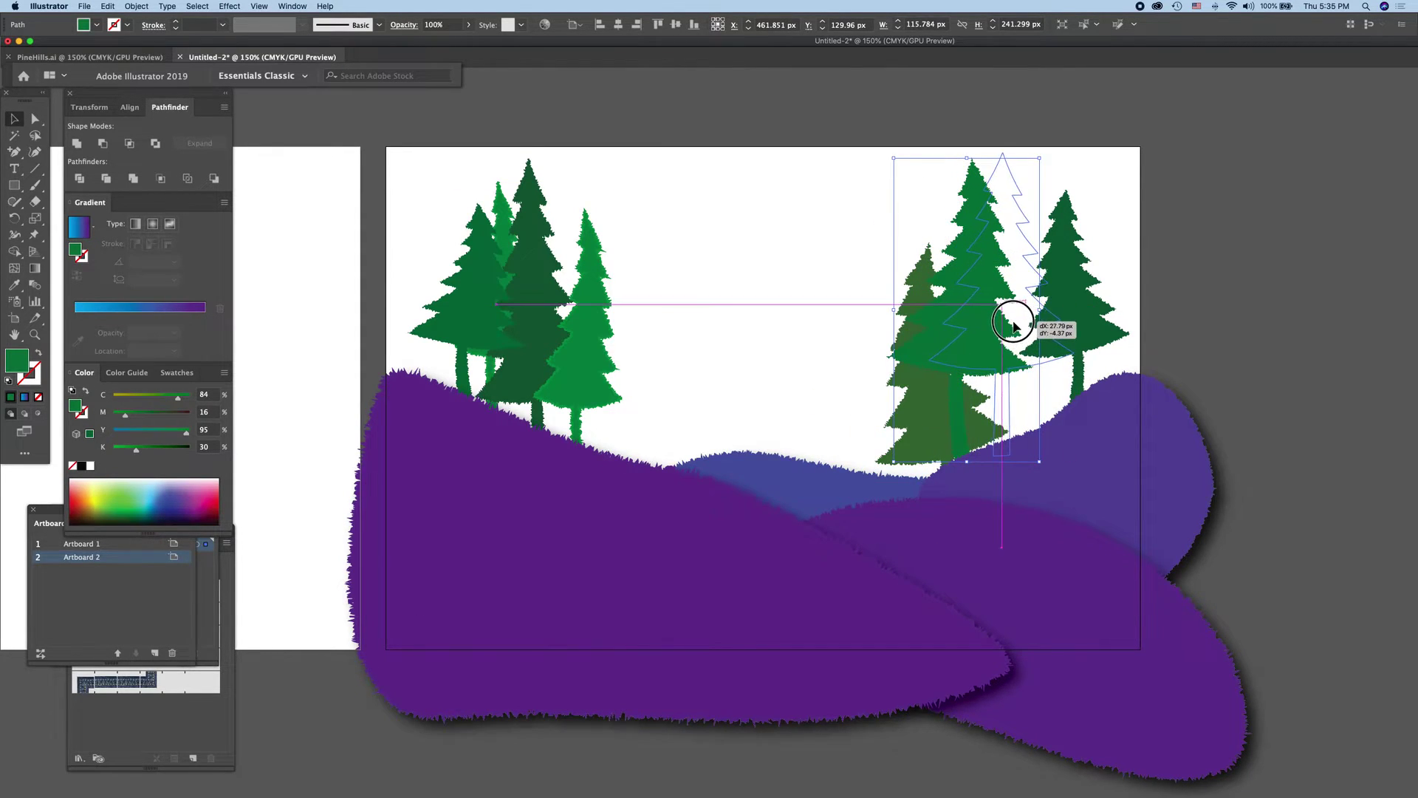
Step: Duplicate the darker right pine lower and further left
click(924, 392)
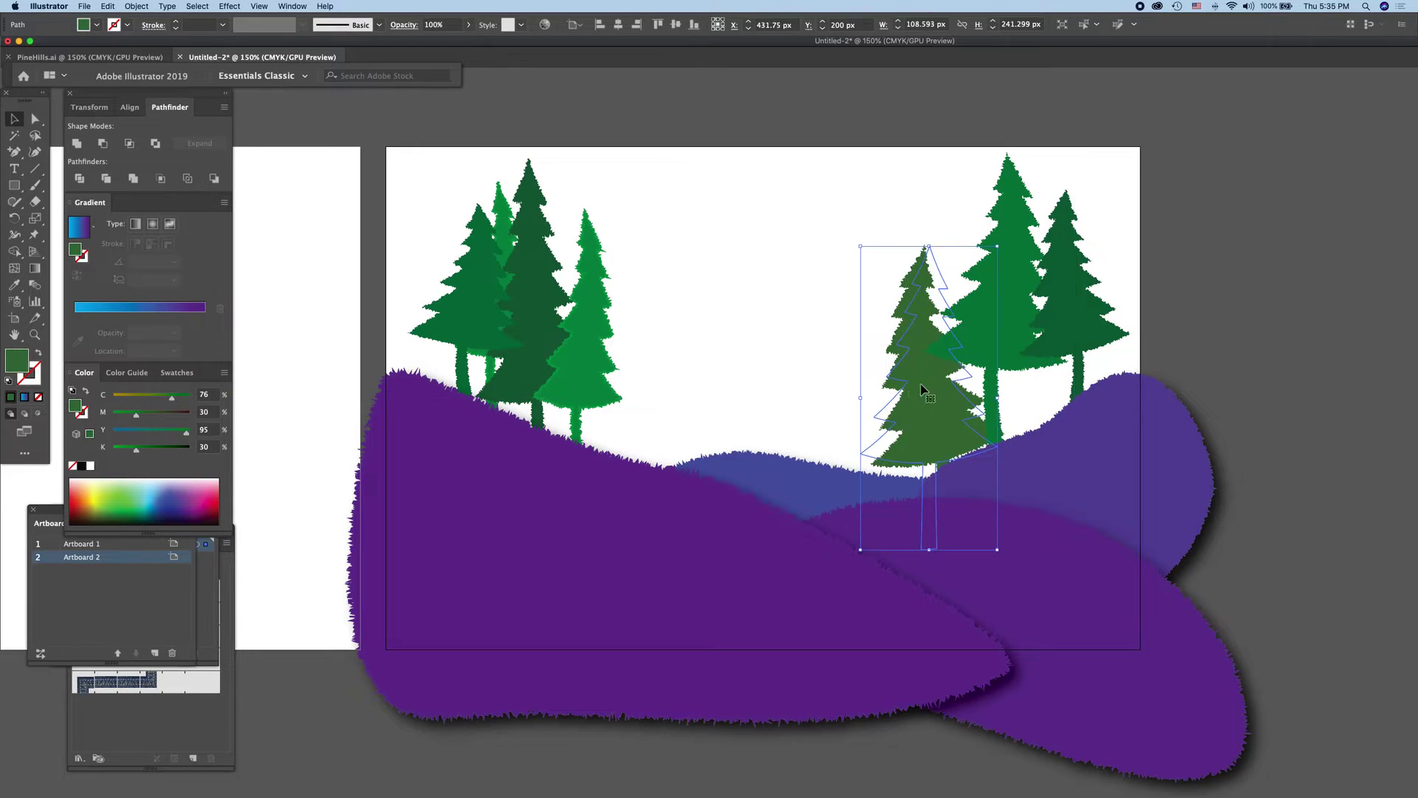
click(987, 299)
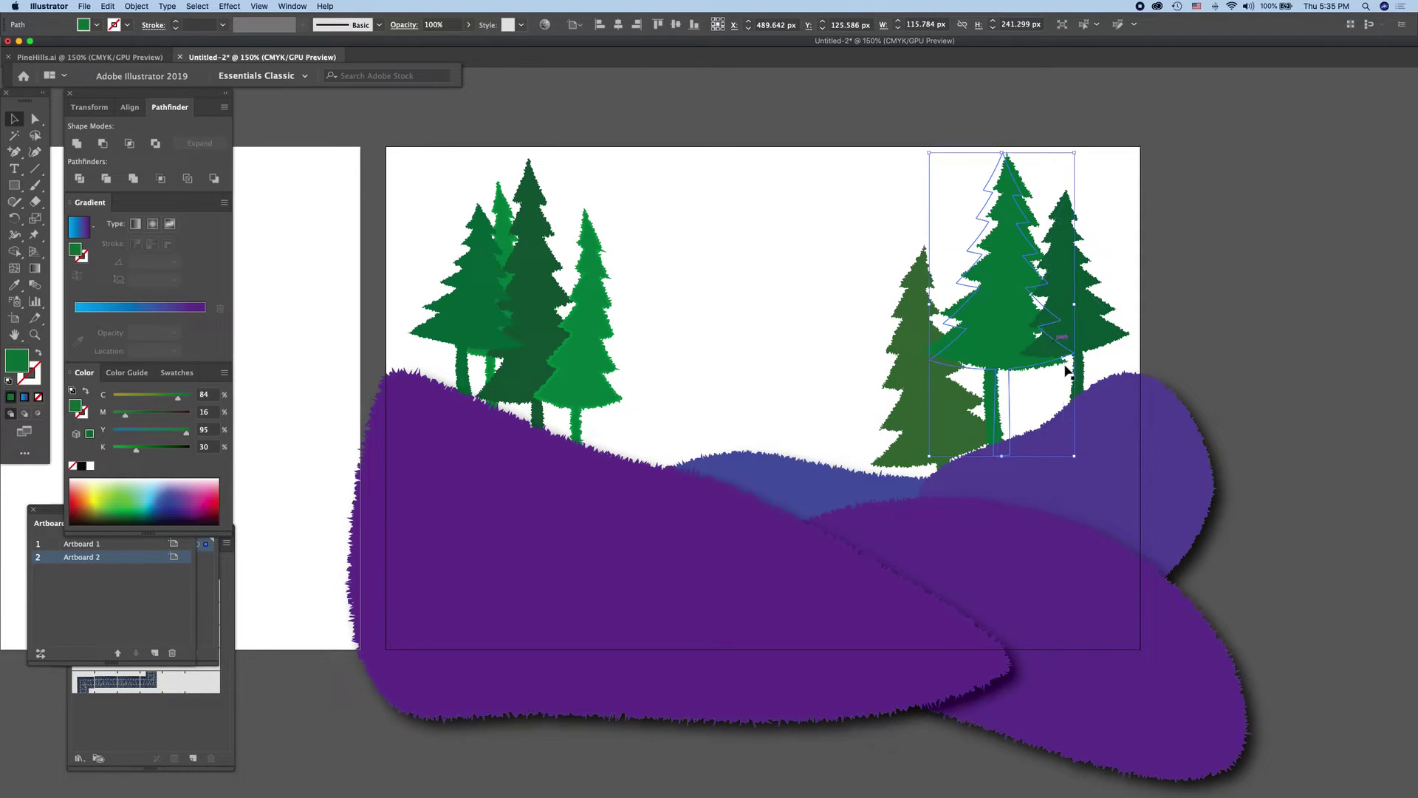
click(1072, 317)
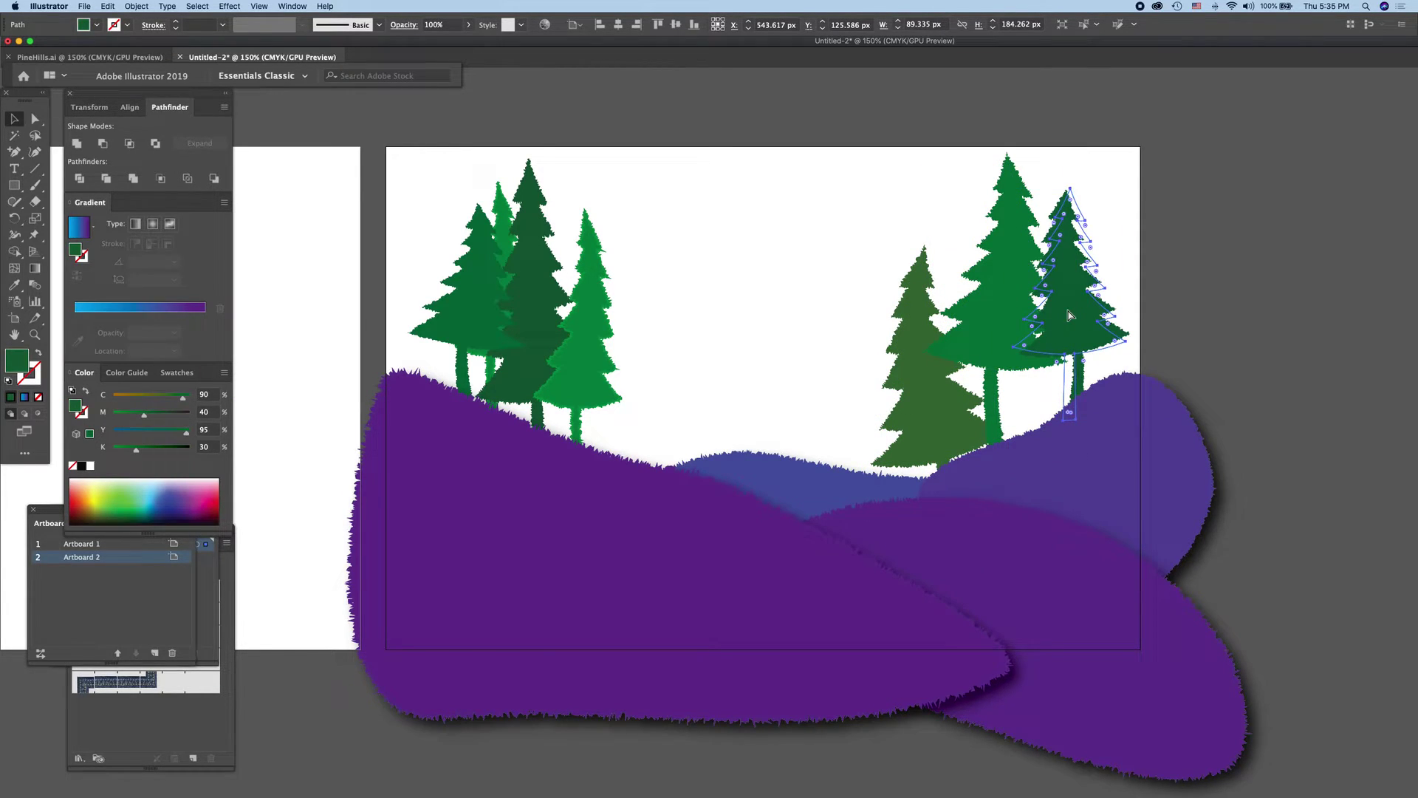
mouse_move(1069, 316)
mouse_down()
mouse_move(905, 515)
mouse_move(1013, 408)
mouse_move(1005, 441)
mouse_up()
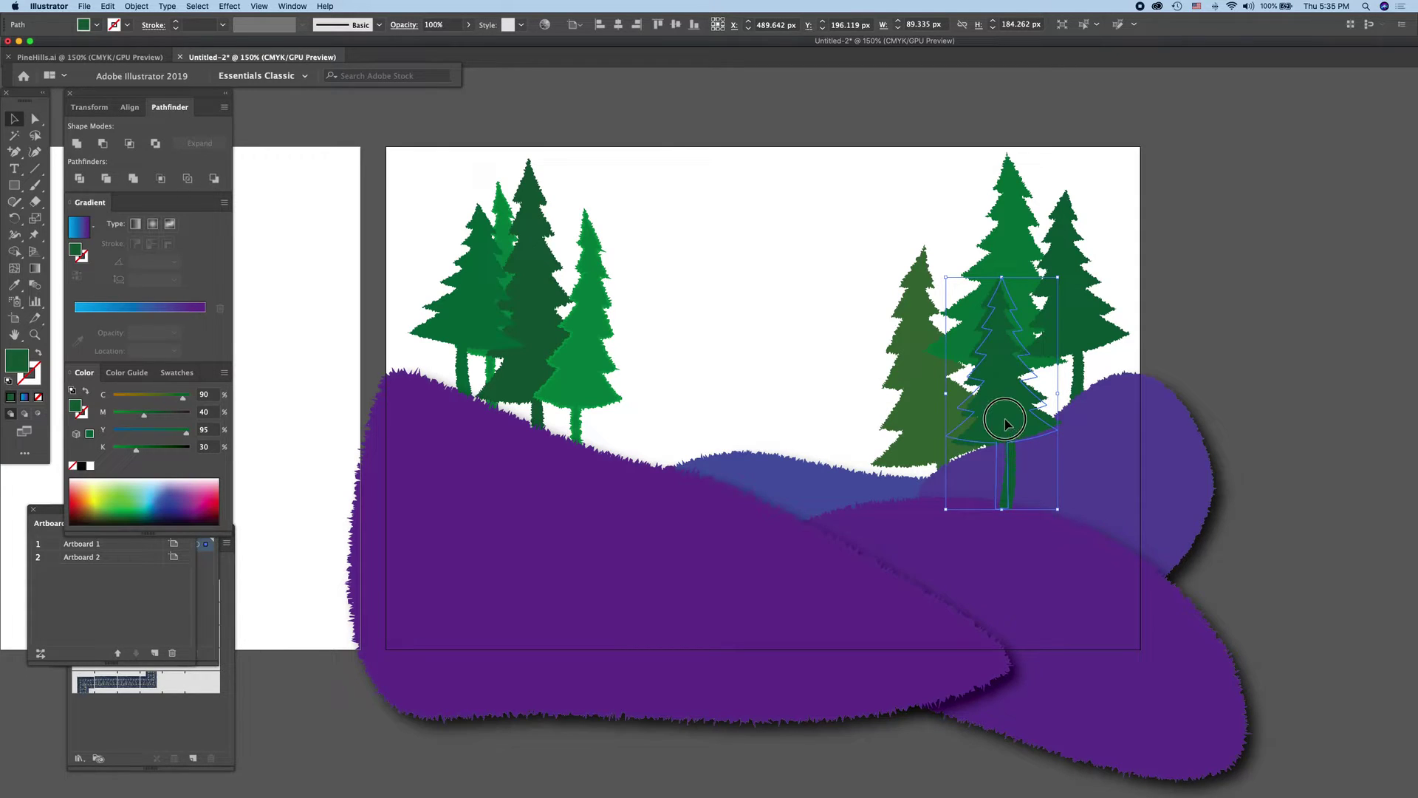
Step: Place another duplicate of the tree further left and raise it onto the hill
click(1046, 574)
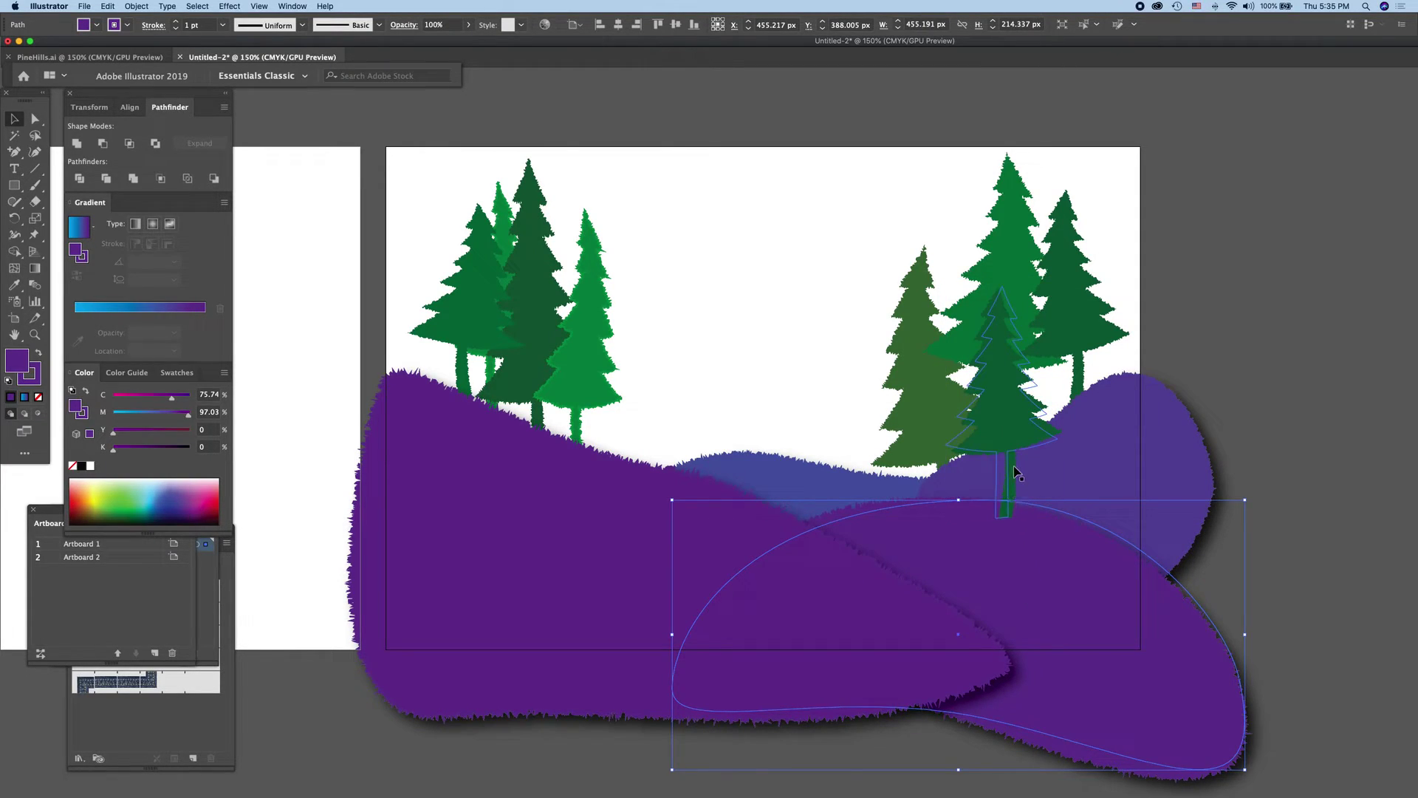
drag(1017, 473, 1019, 453)
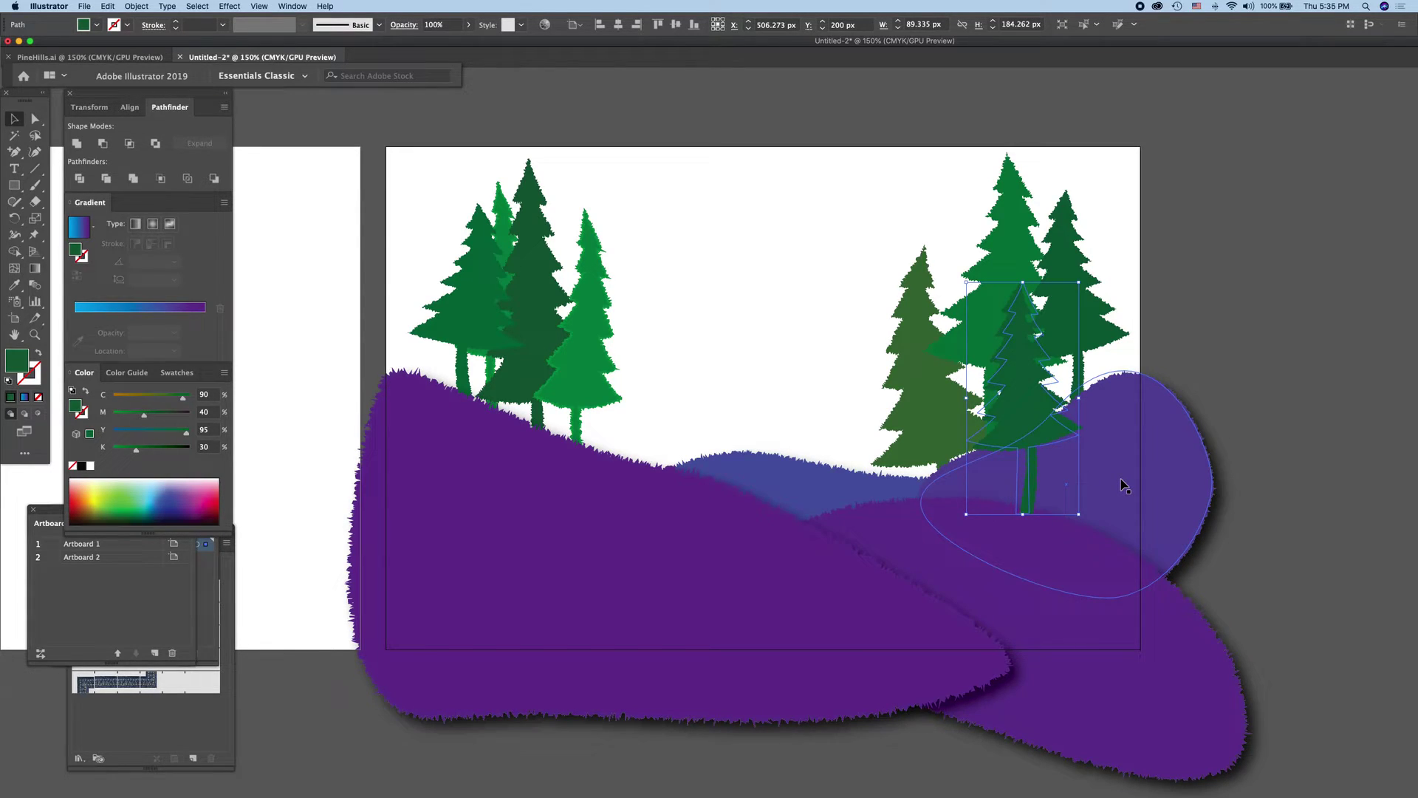
key(a)
key(ctrl+z)
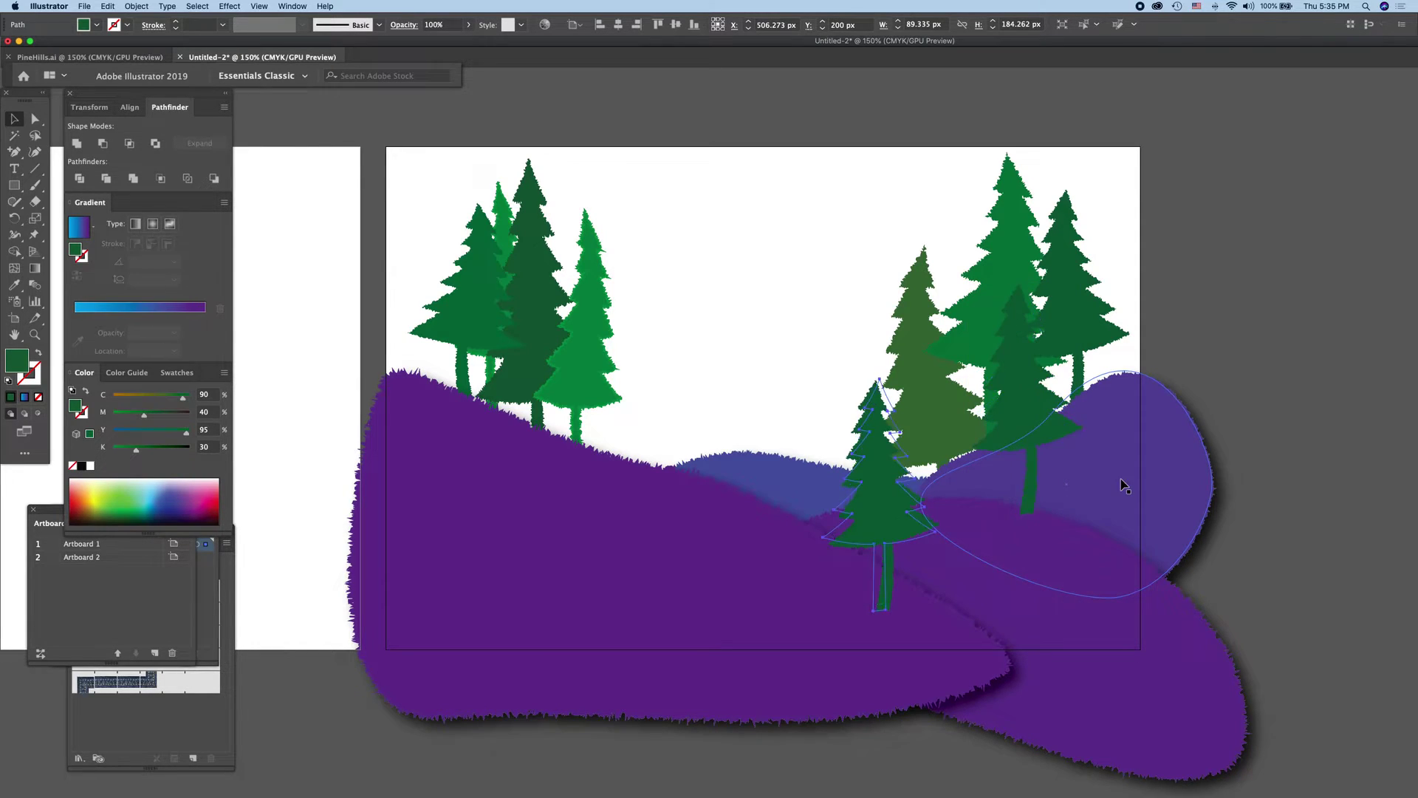
click(887, 474)
drag(887, 474, 879, 410)
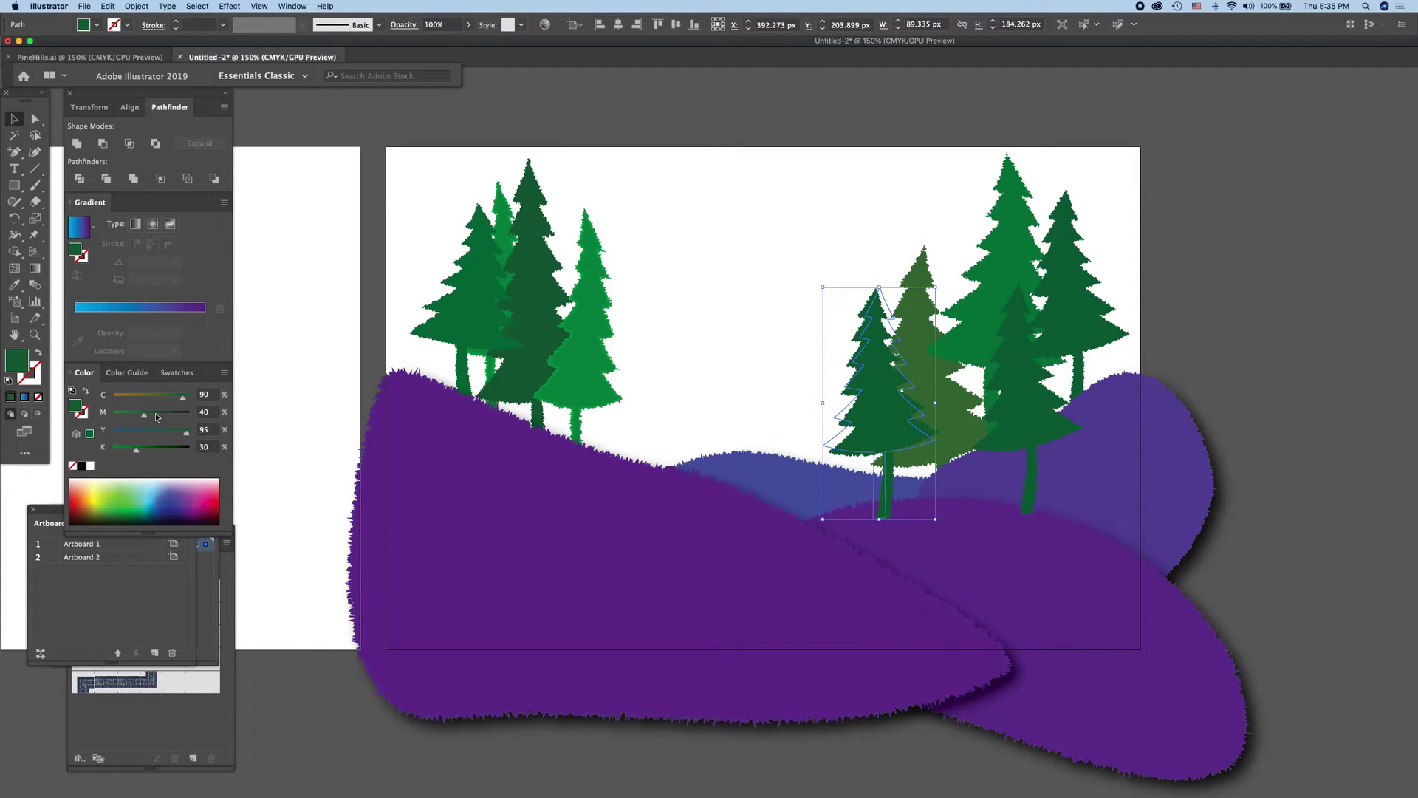
Step: Scale the new tree down and shift its fill toward a lighter olive green
drag(147, 416, 166, 416)
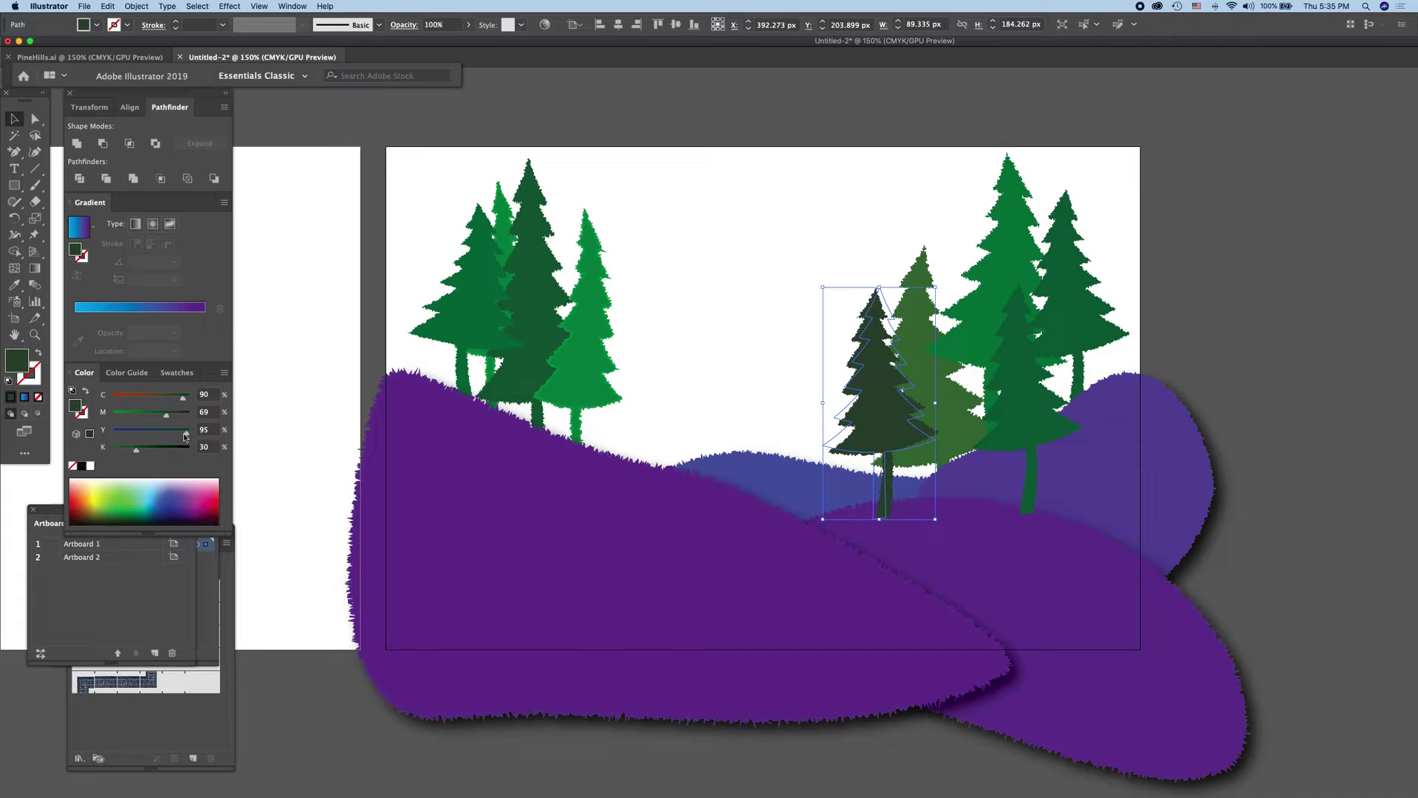
drag(166, 416, 158, 419)
drag(935, 287, 906, 323)
drag(873, 462, 889, 448)
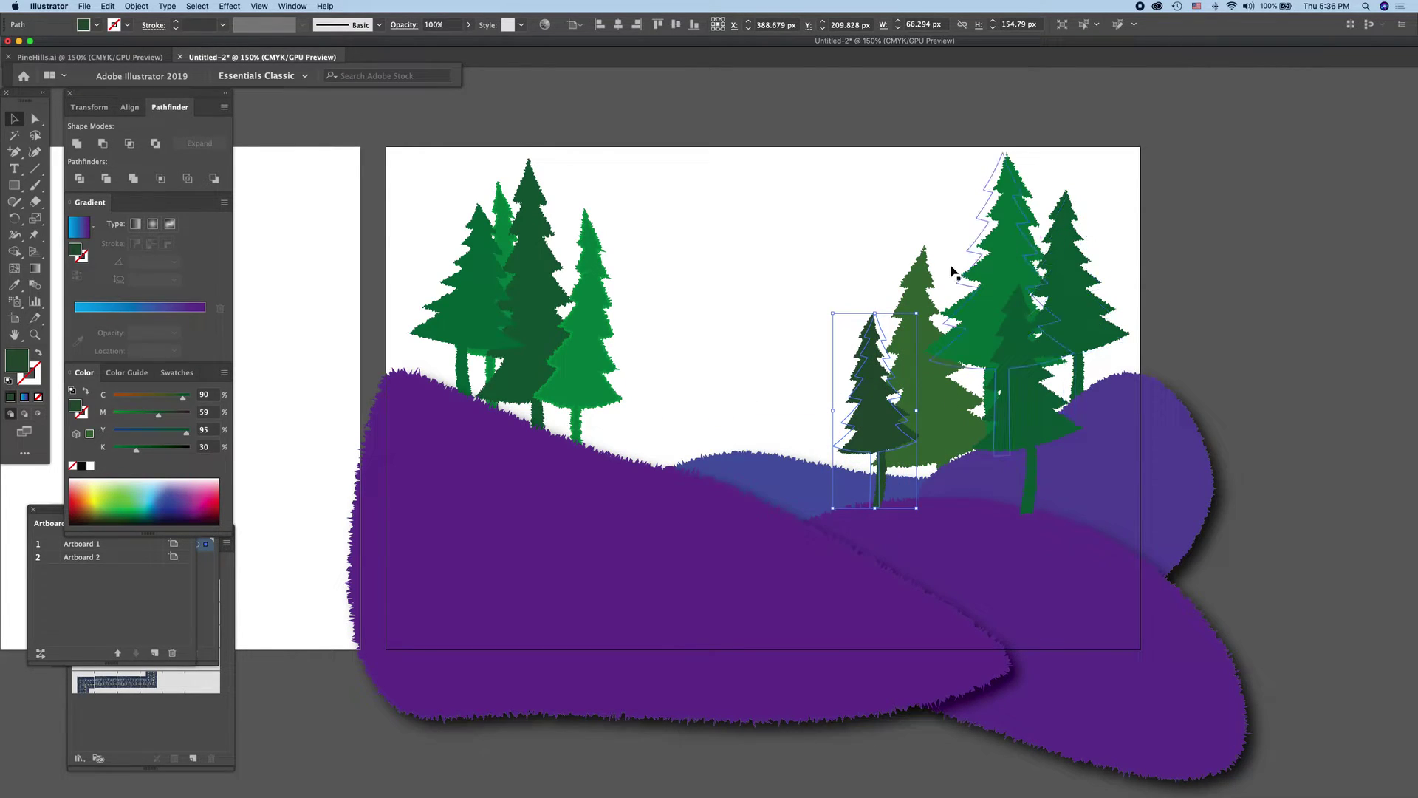
drag(916, 313, 921, 303)
drag(181, 398, 172, 397)
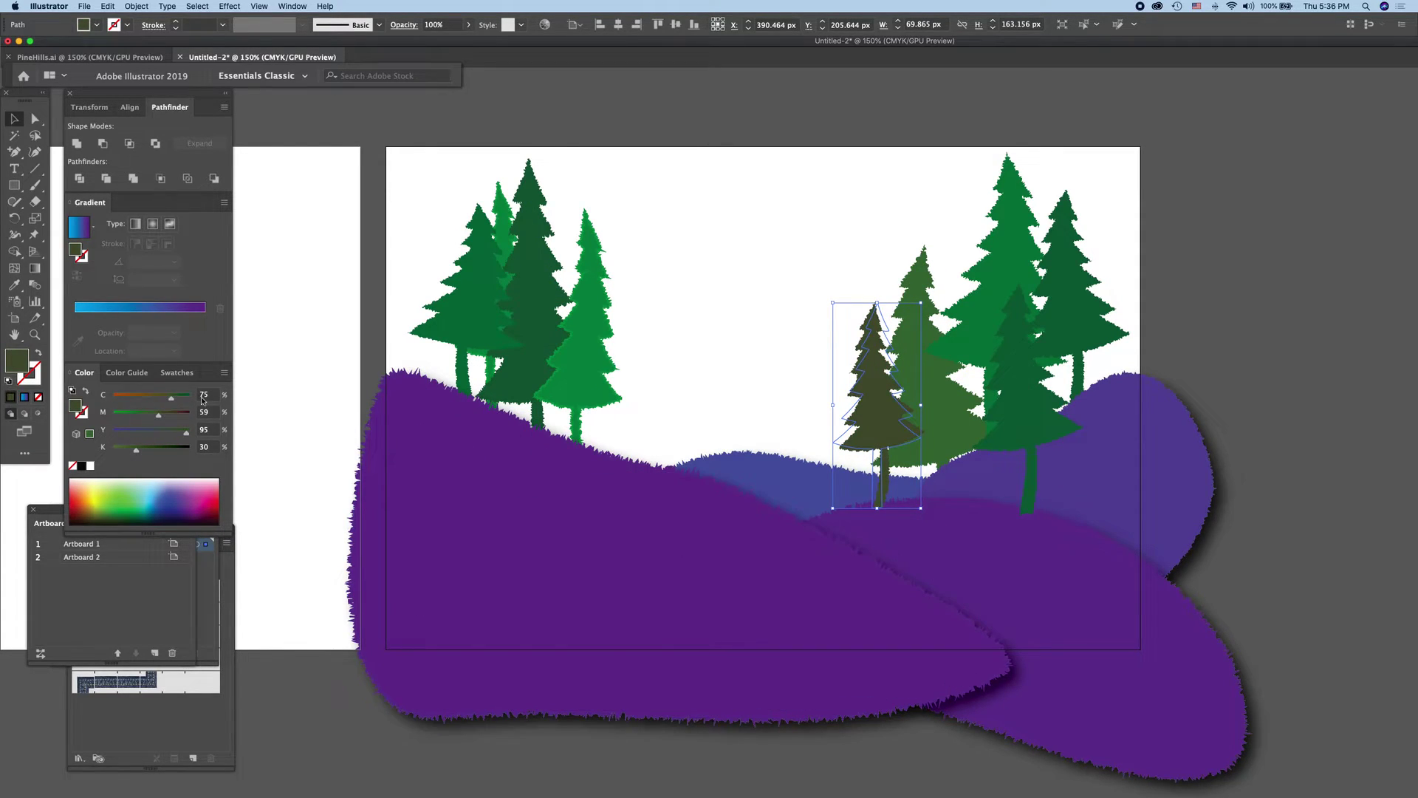
click(177, 399)
Step: Give the new tree a bright light-green fill and nudge it right
drag(159, 419, 128, 416)
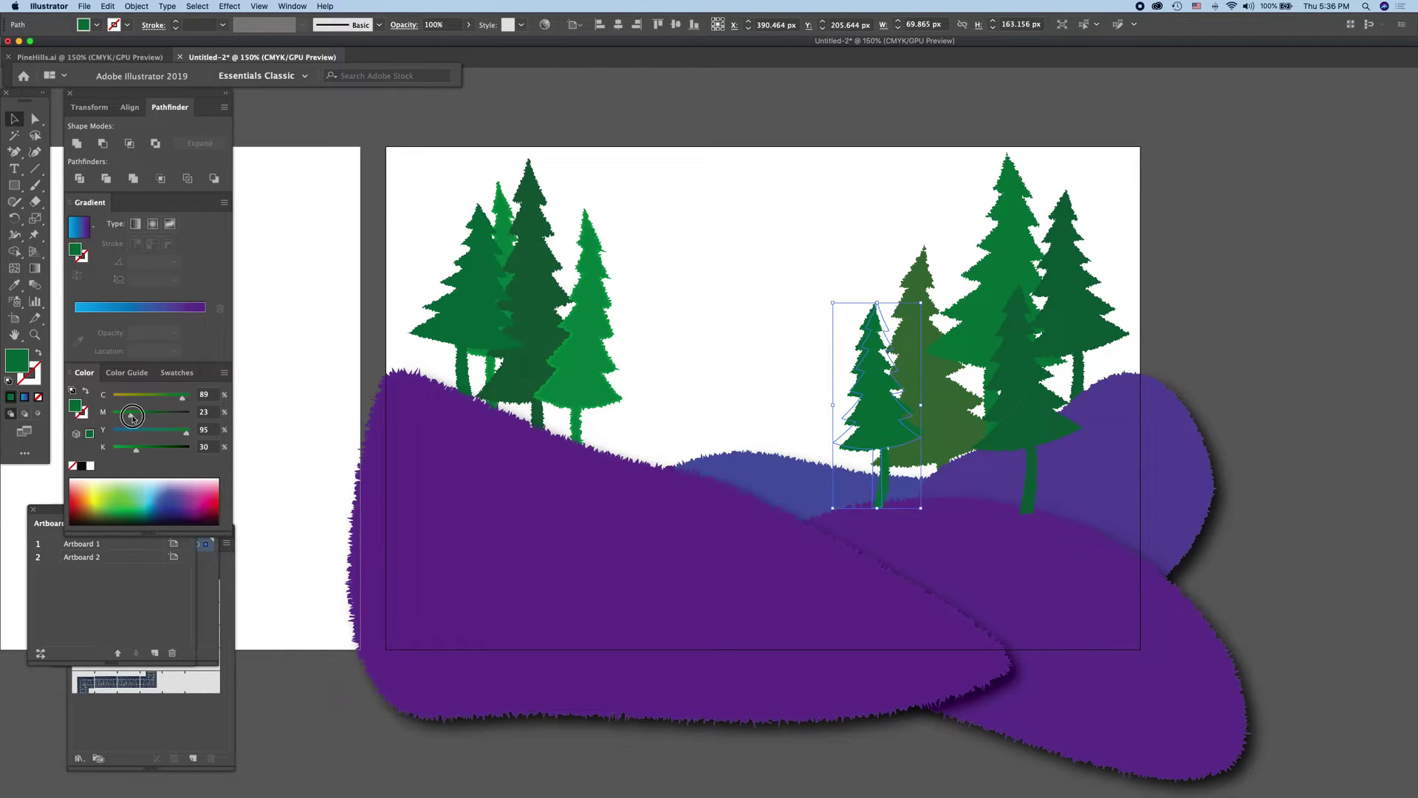
drag(132, 418, 122, 418)
click(122, 418)
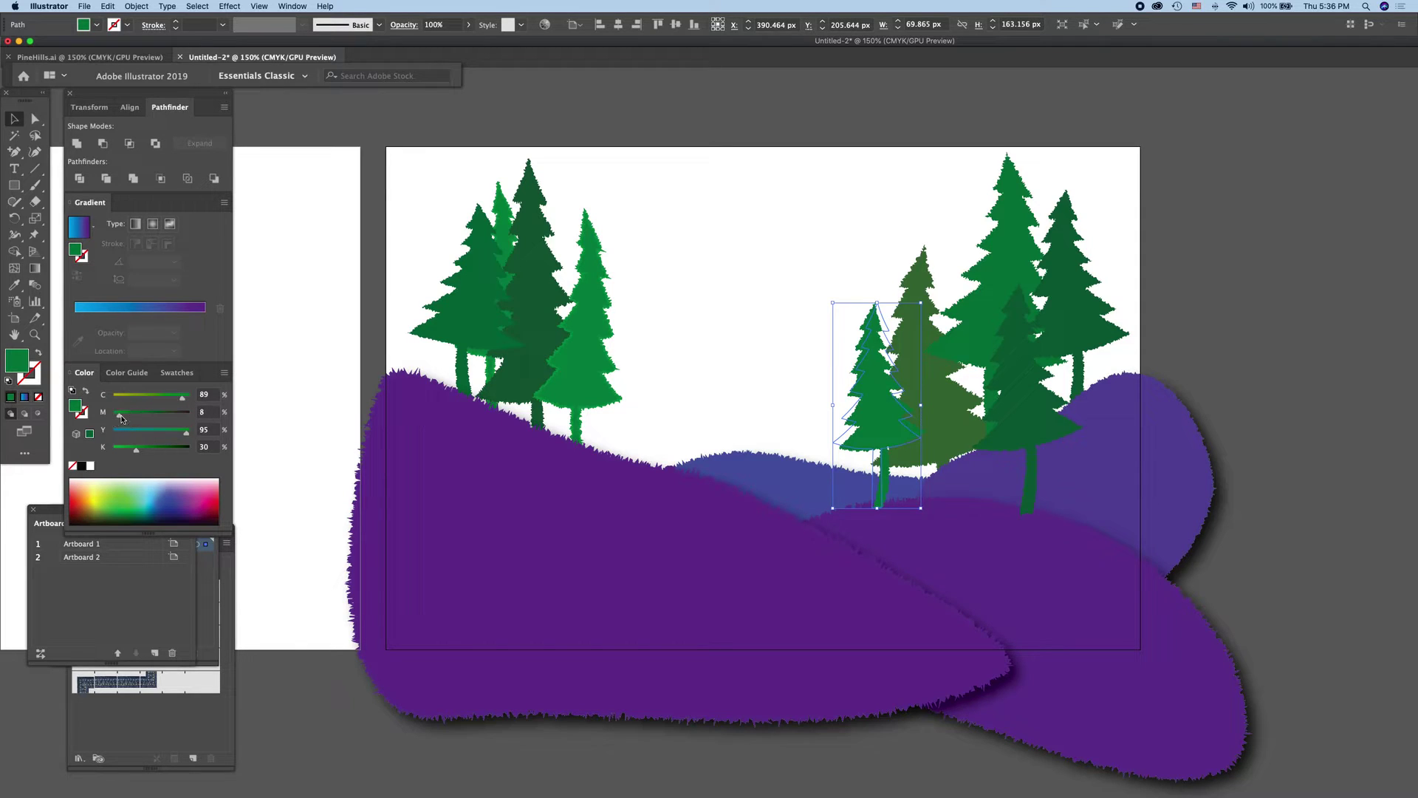
click(125, 496)
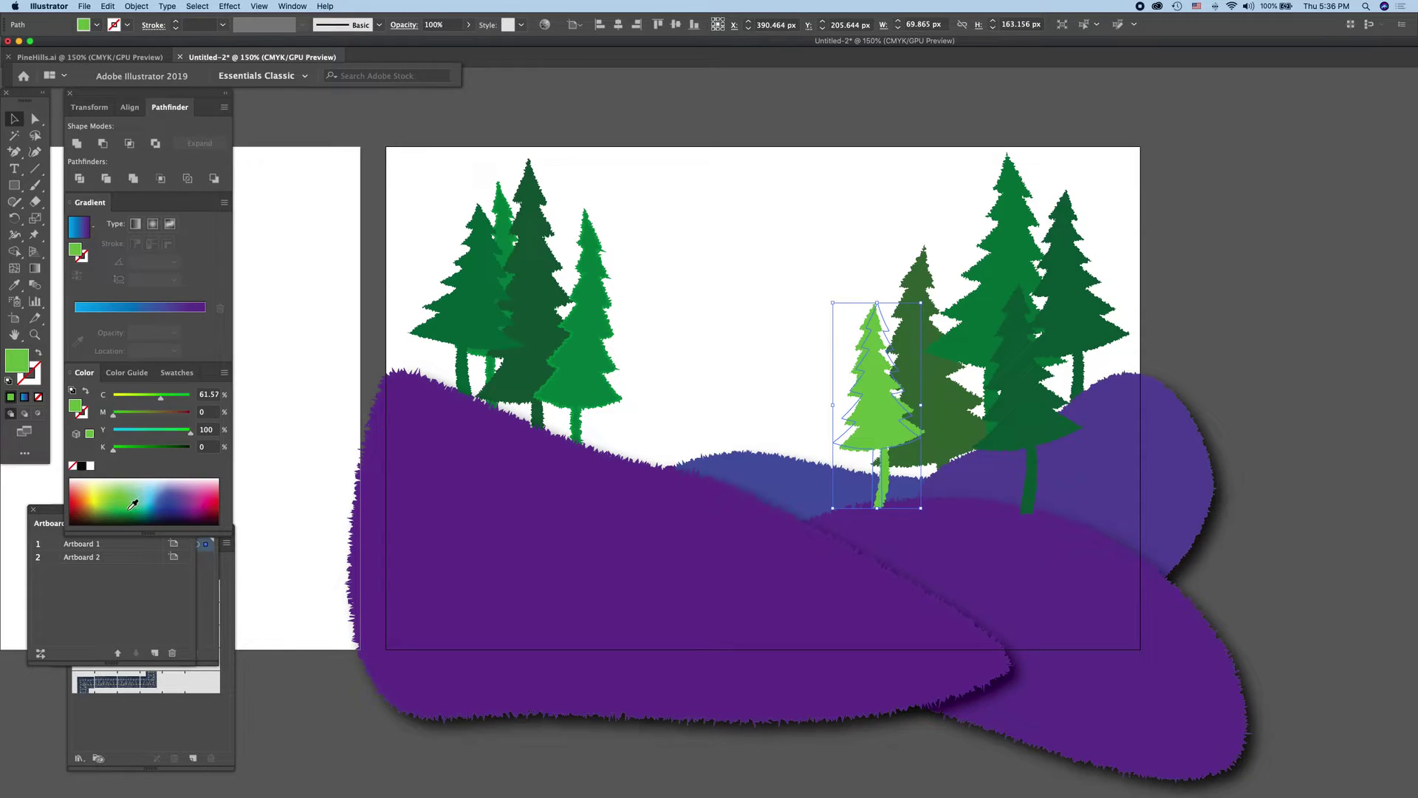
click(133, 504)
drag(881, 436, 896, 436)
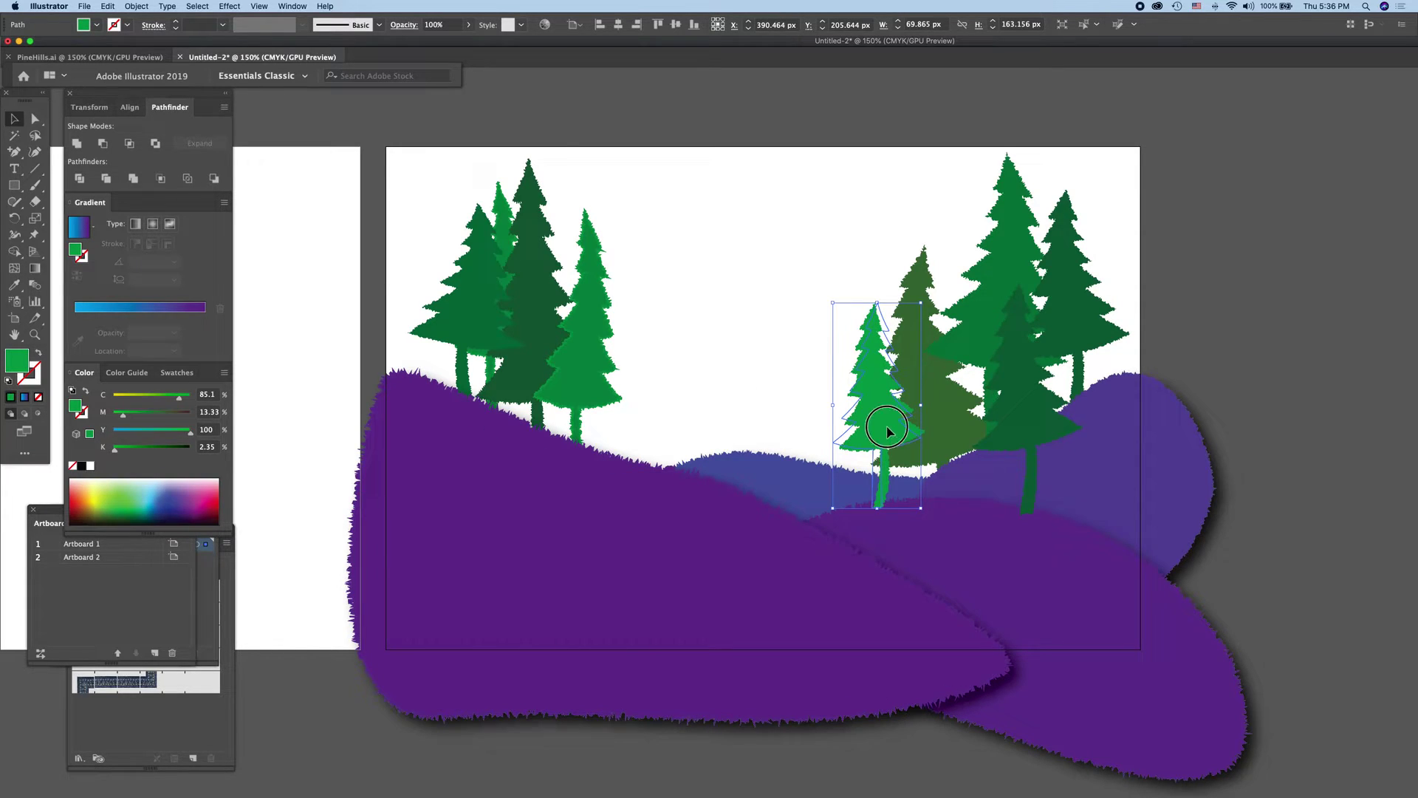
Step: Recolour the dark tree copy beside it to a medium green
click(1018, 396)
click(136, 503)
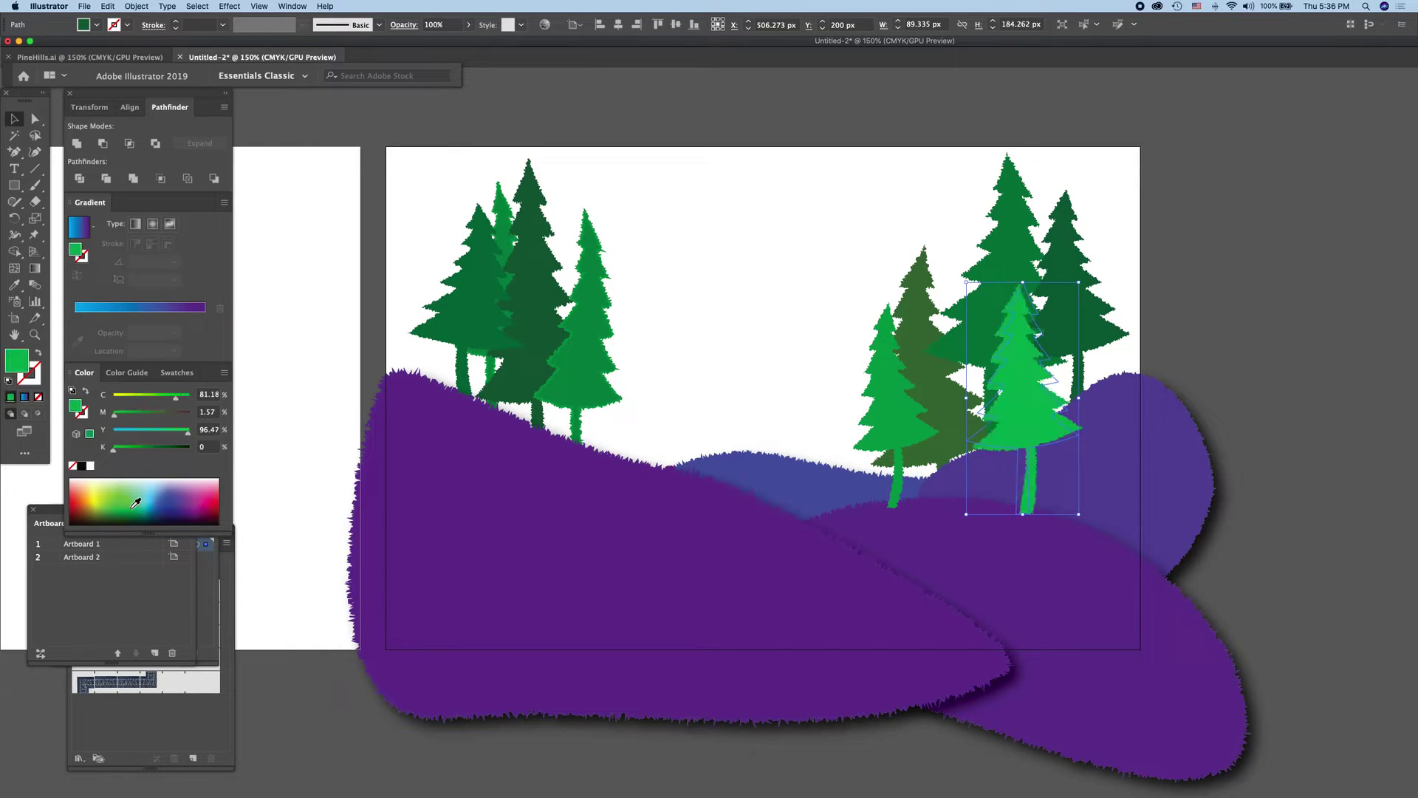
click(130, 509)
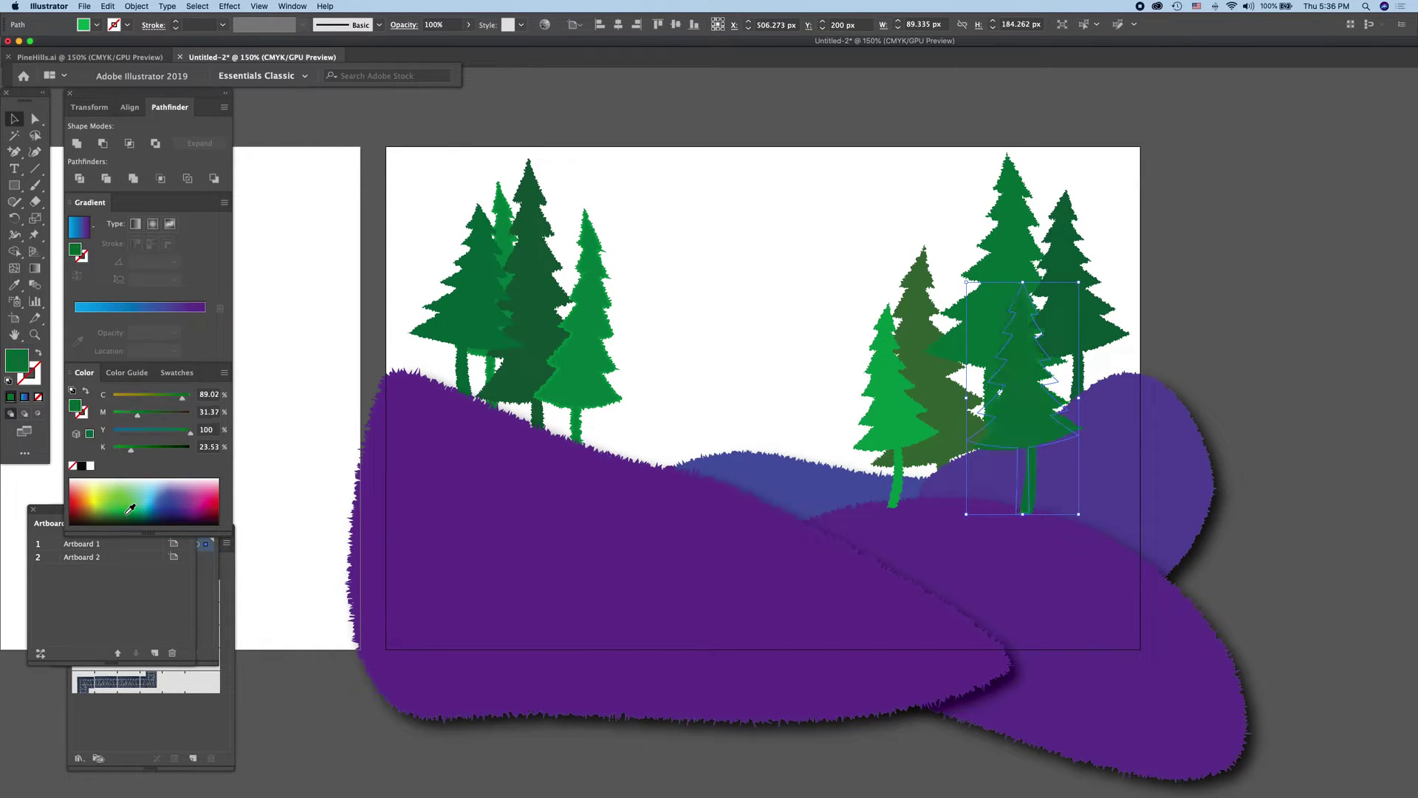
click(131, 507)
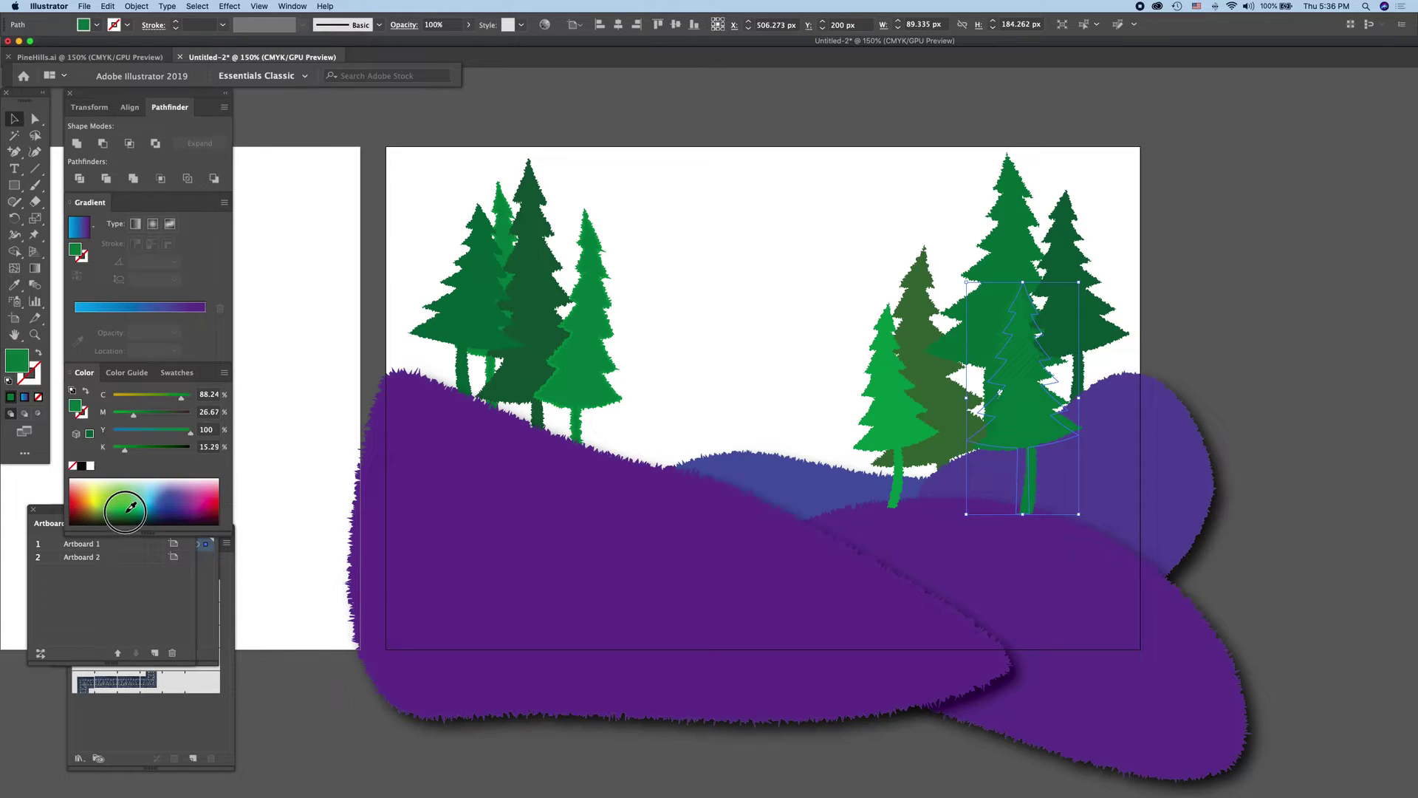
click(132, 506)
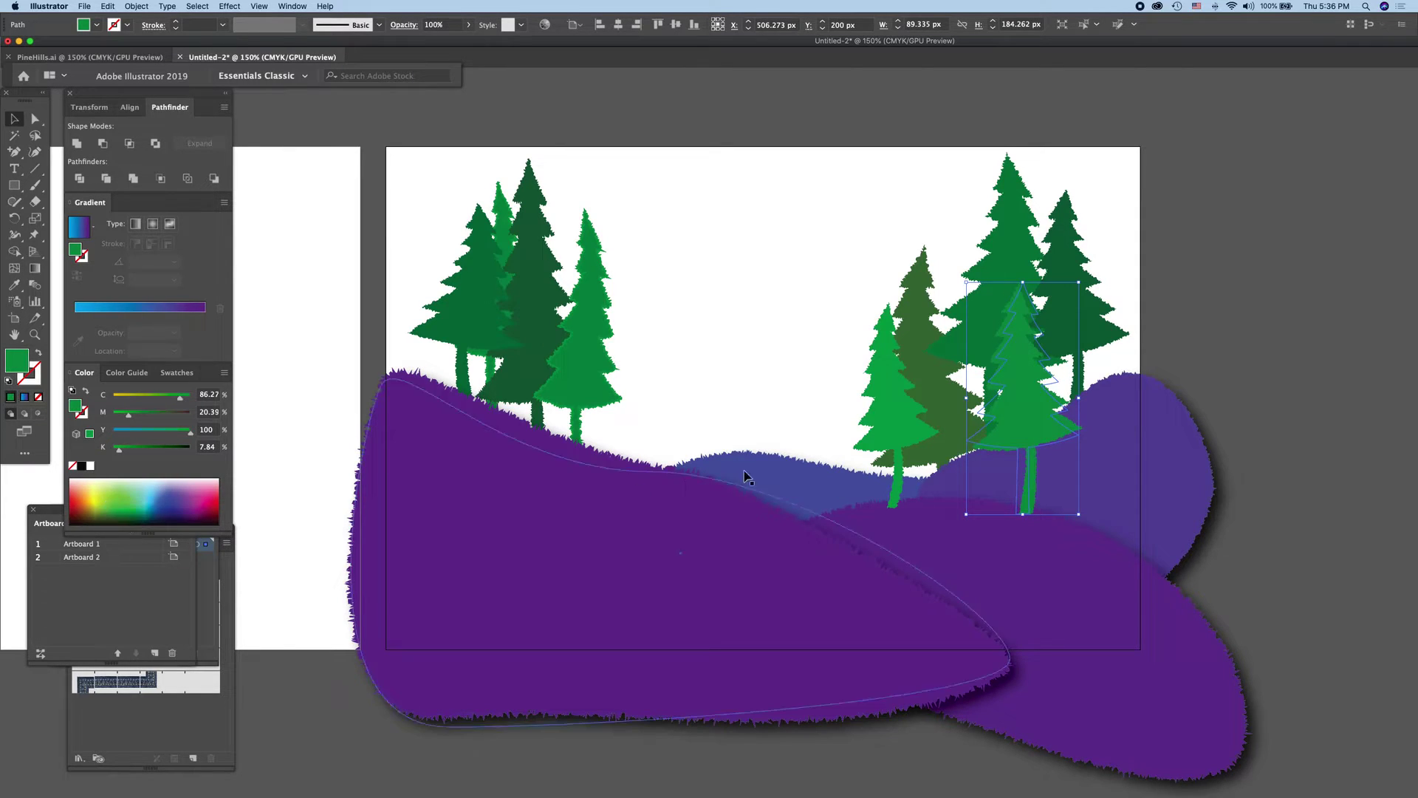
Step: Move the medium-green tree further left in the group
click(1013, 403)
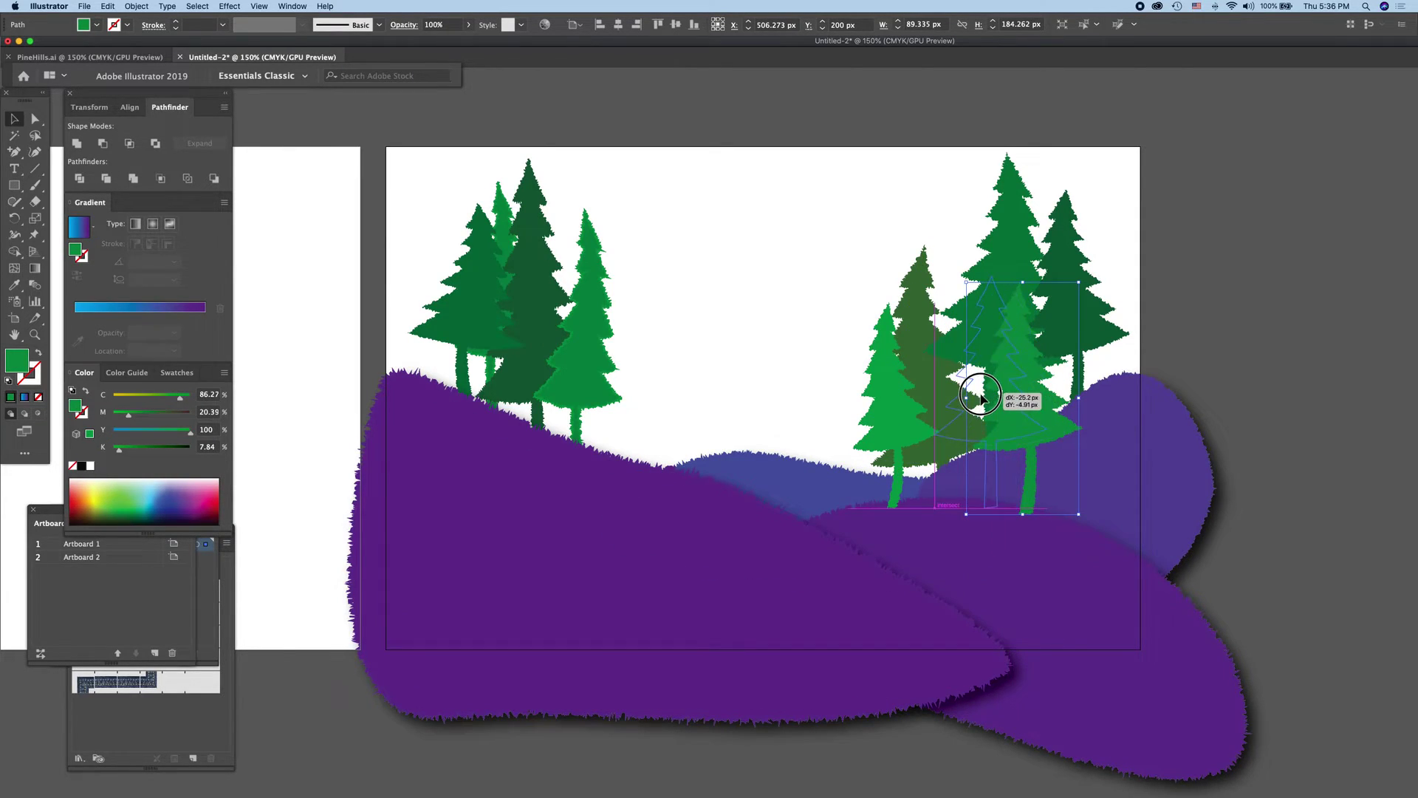
mouse_move(1014, 403)
mouse_down()
mouse_move(988, 408)
mouse_move(1029, 417)
mouse_up()
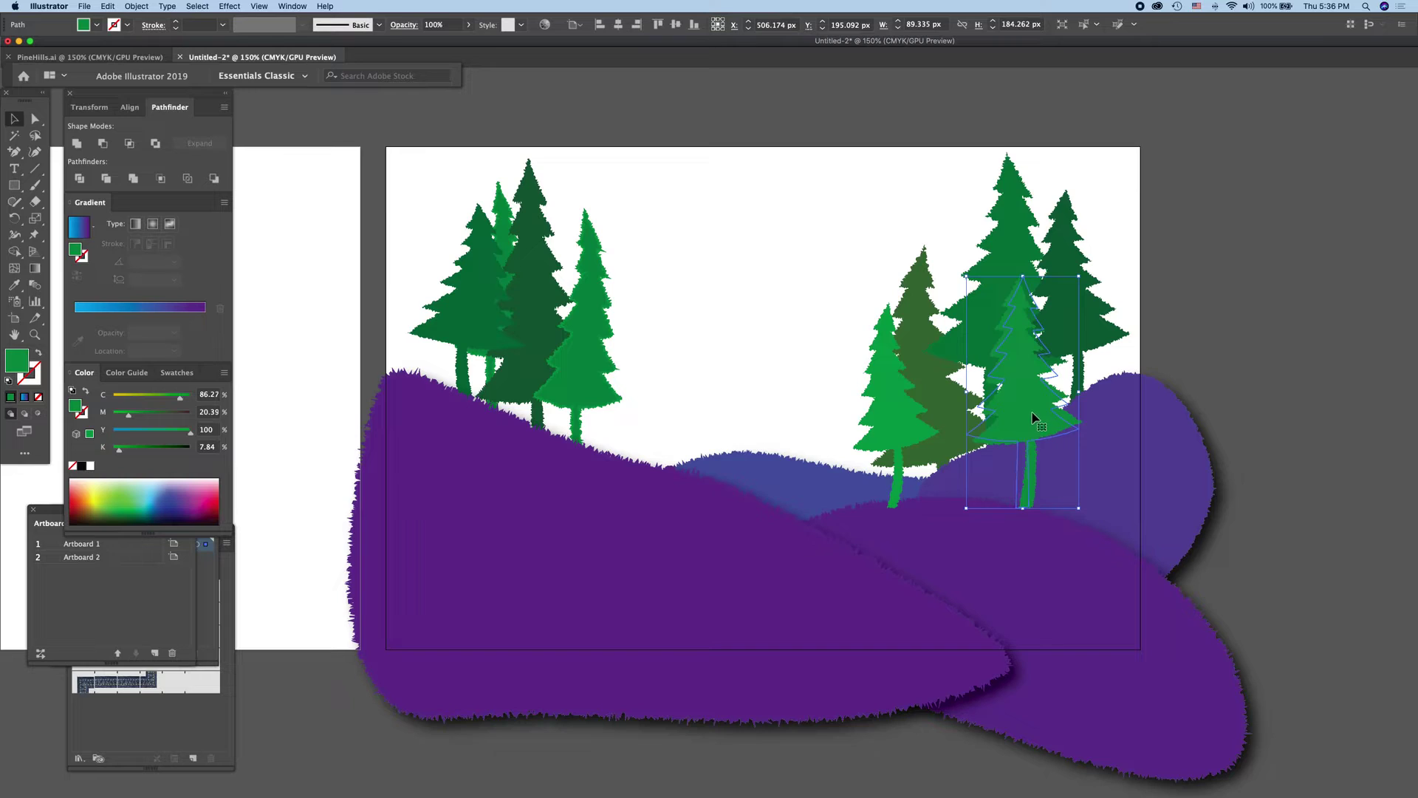
drag(1032, 417, 896, 509)
click(912, 514)
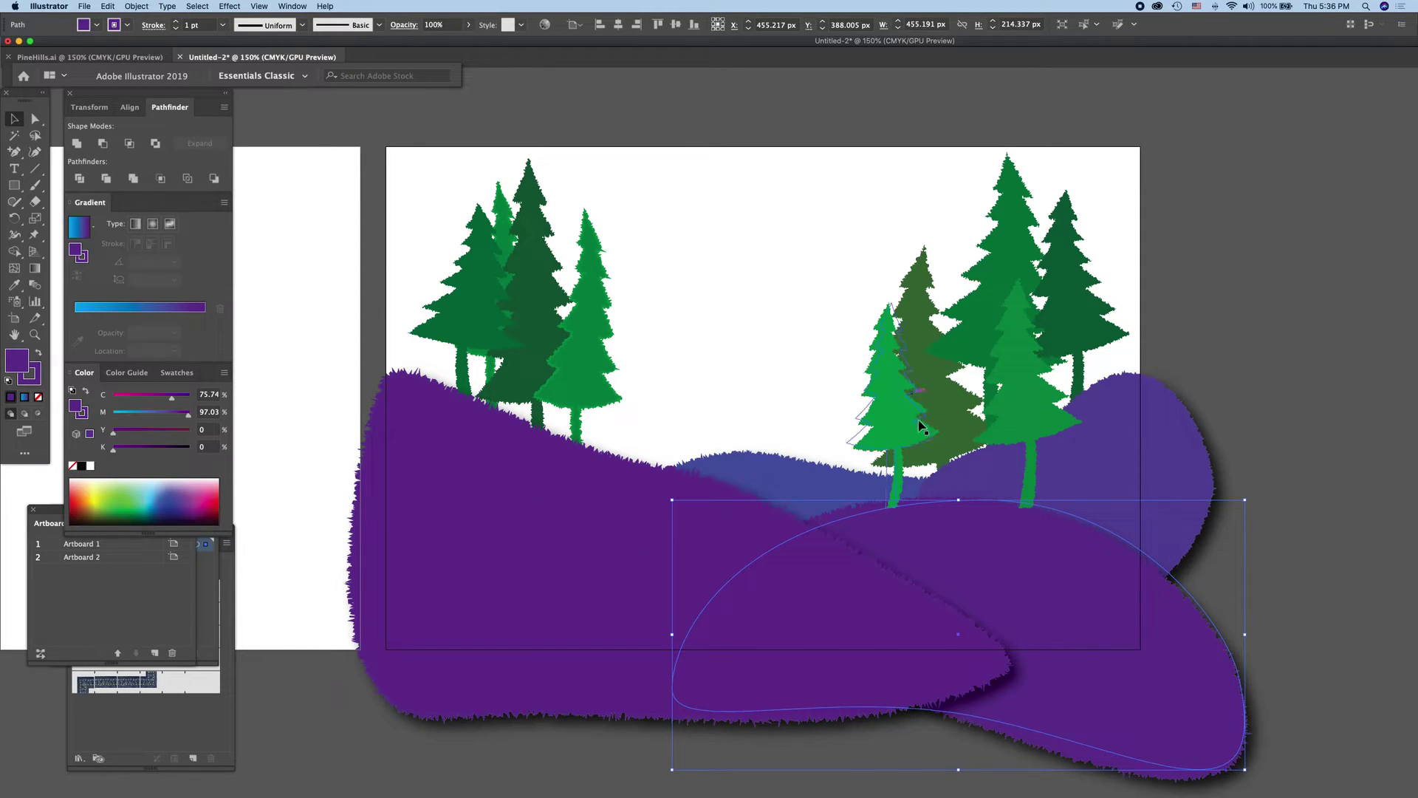
Step: Send the light-green tree back three levels and lower it slightly
click(895, 435)
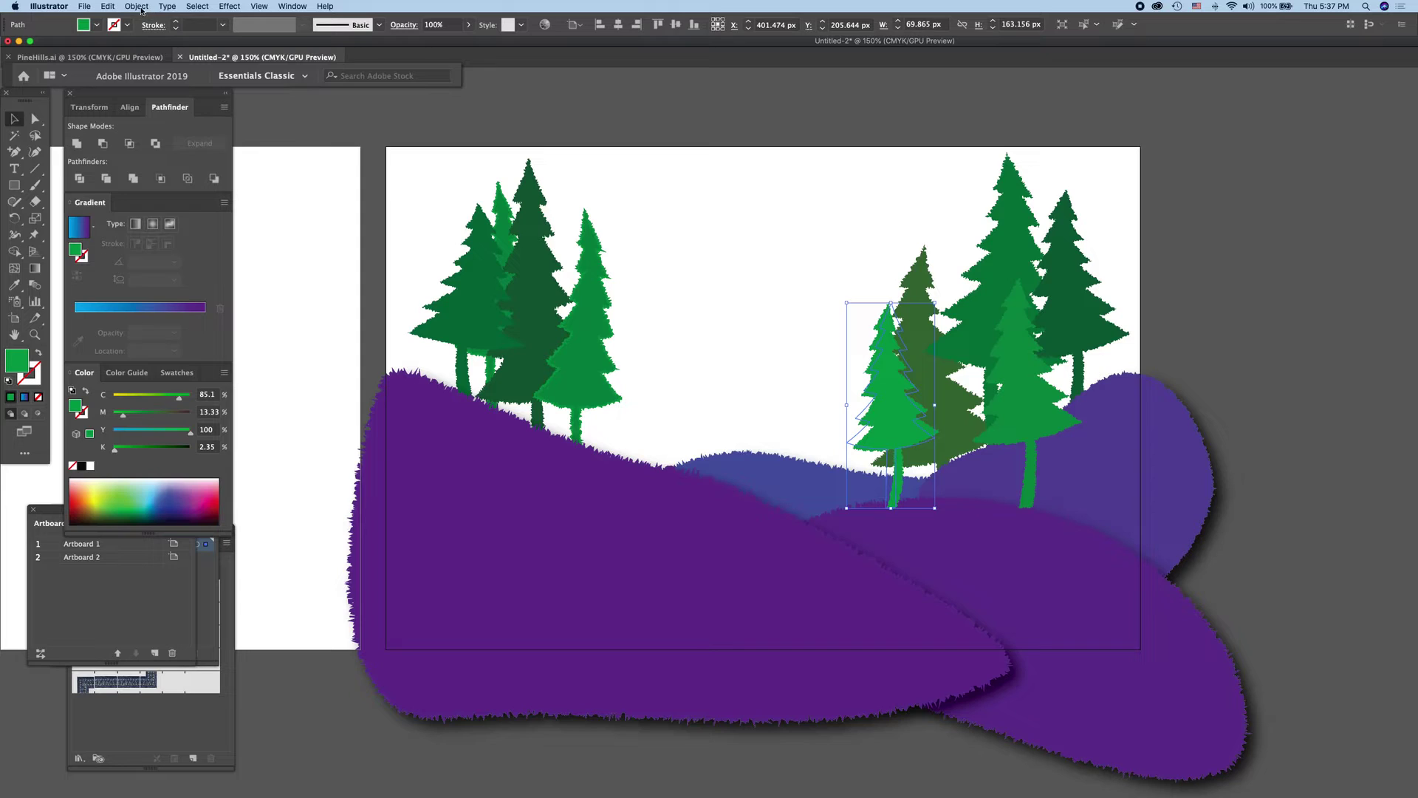
click(139, 7)
mouse_move(145, 30)
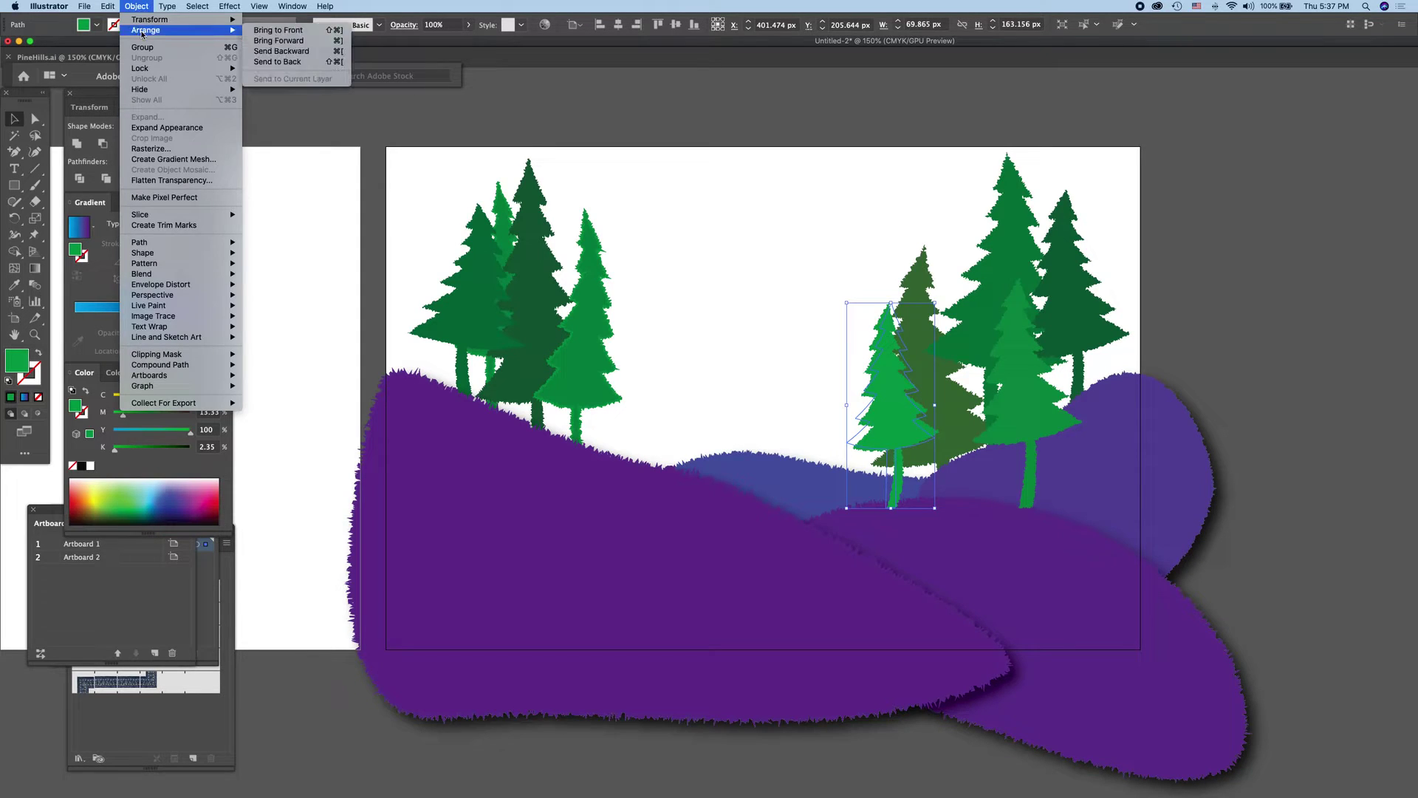
click(314, 55)
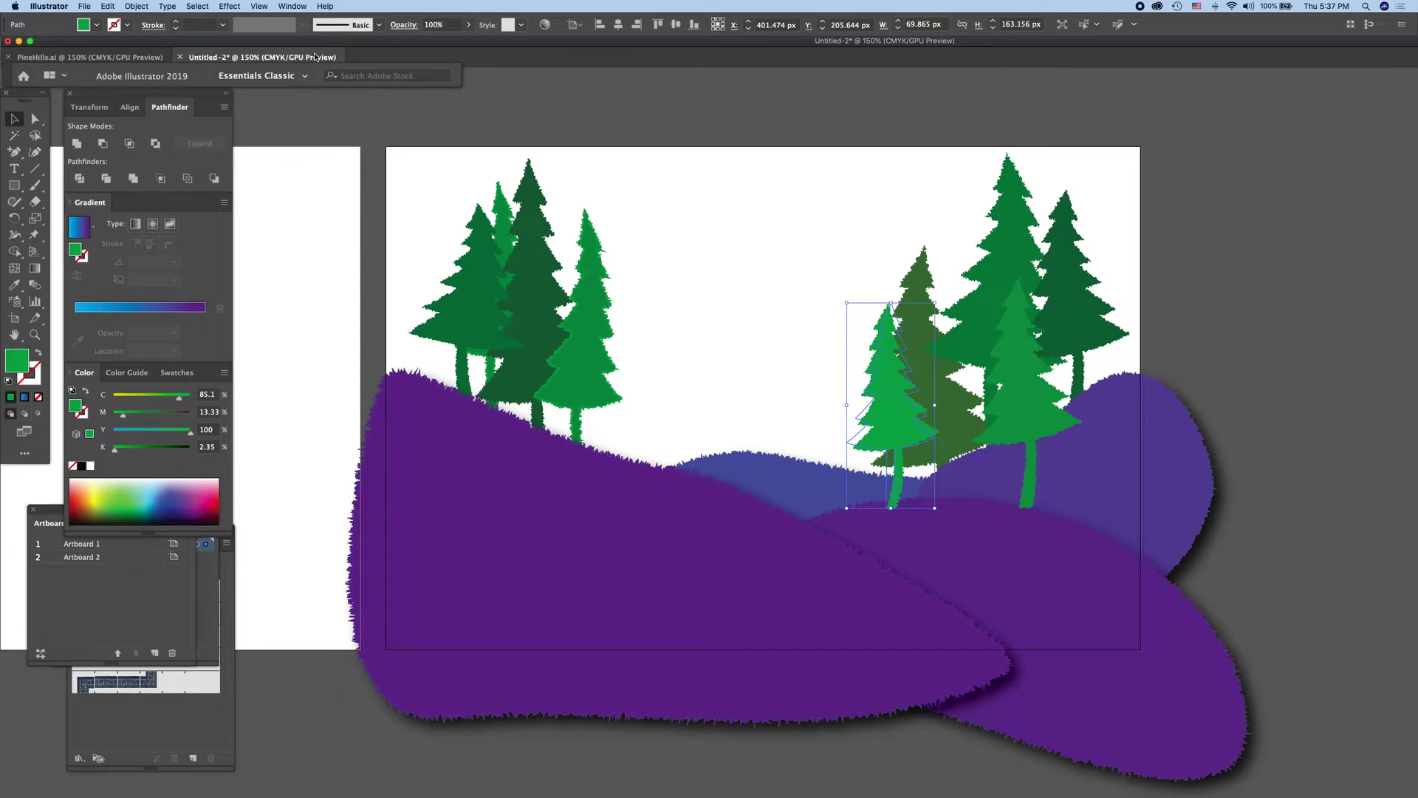
click(135, 7)
mouse_move(145, 29)
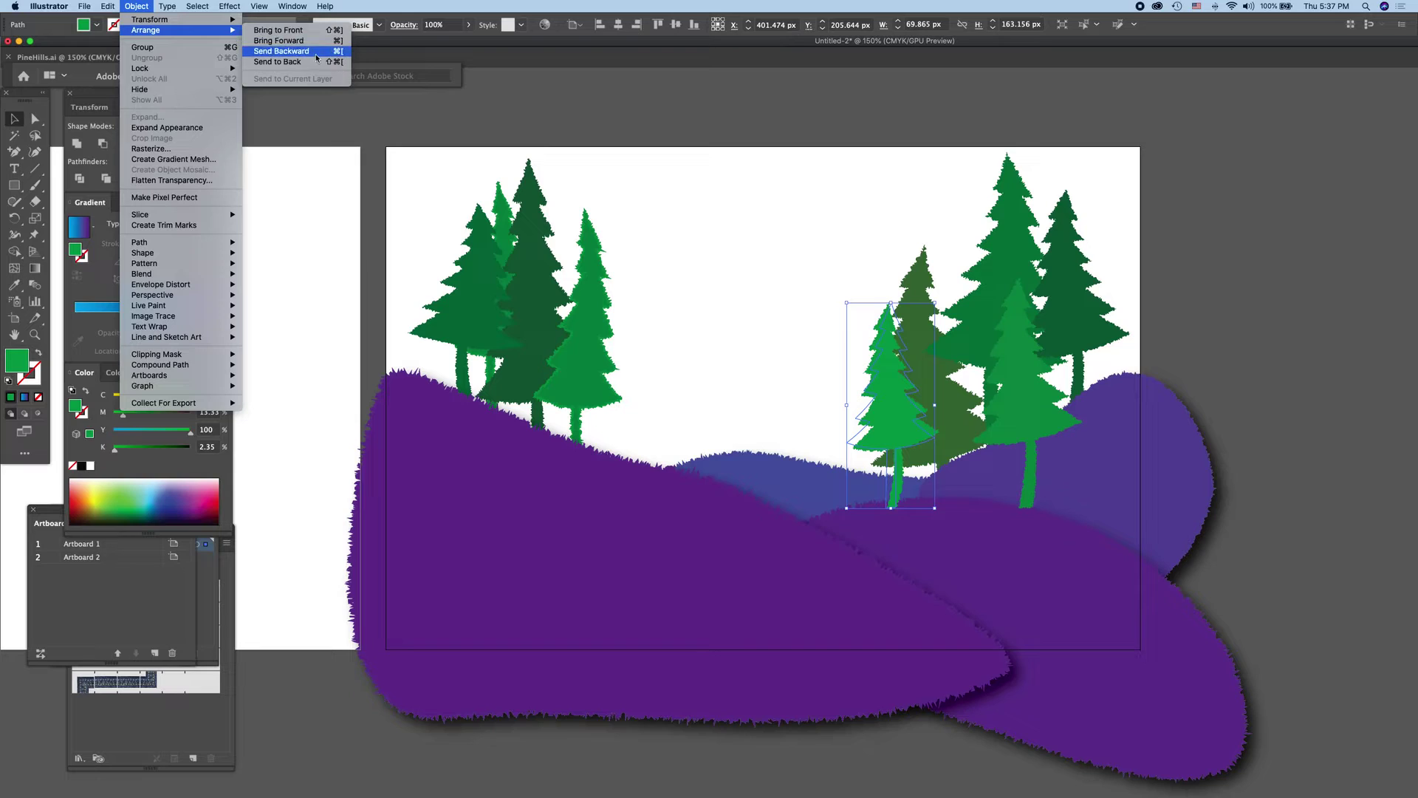
click(310, 56)
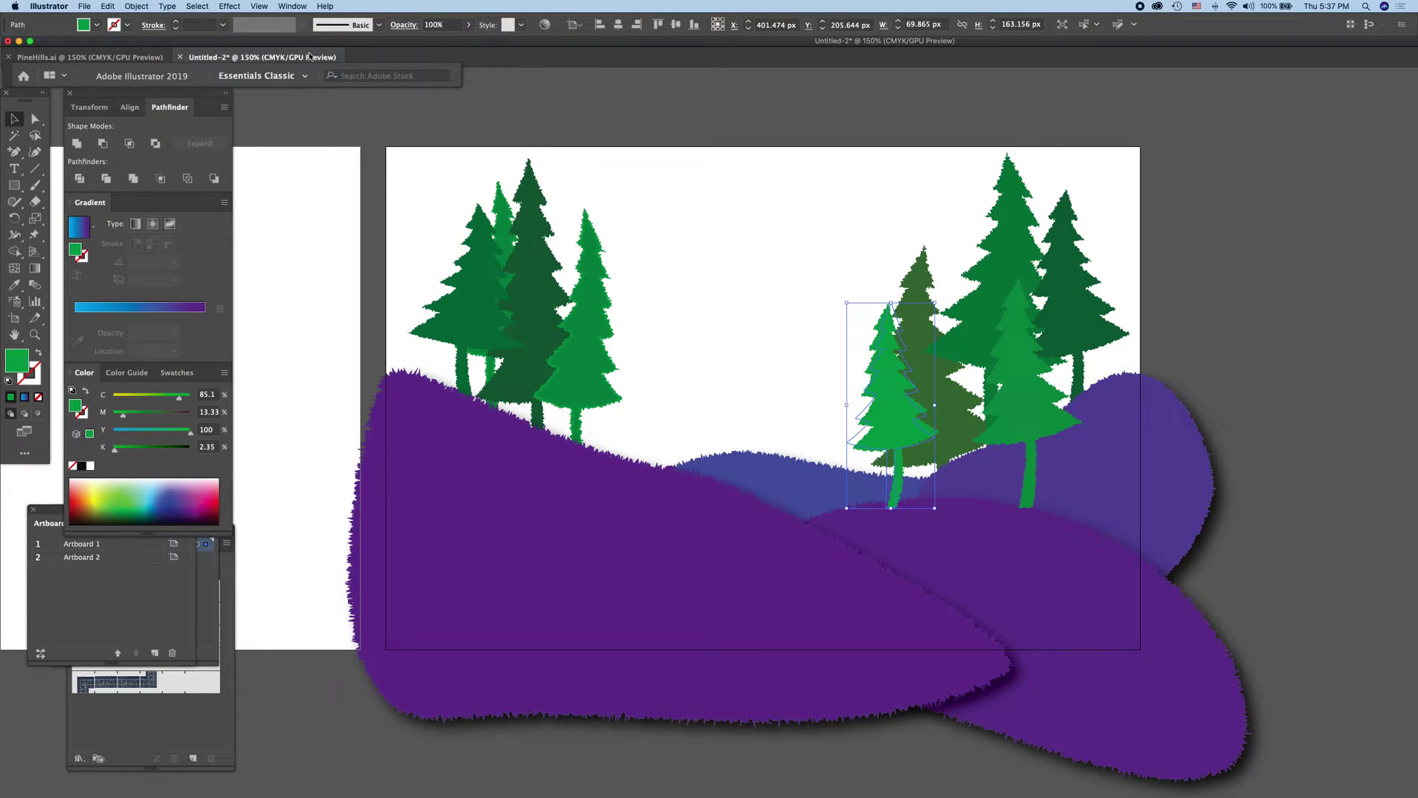
click(137, 8)
mouse_move(145, 29)
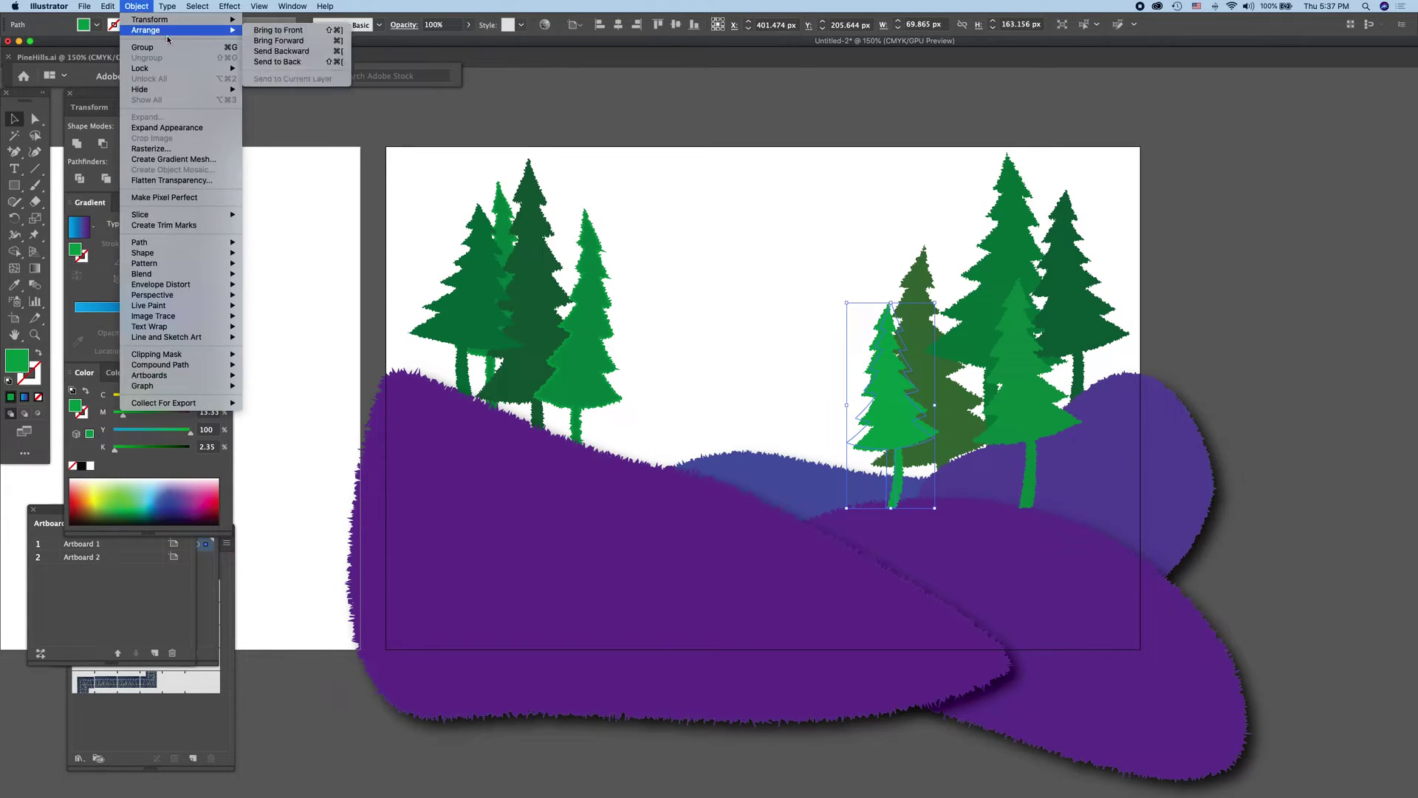
click(311, 56)
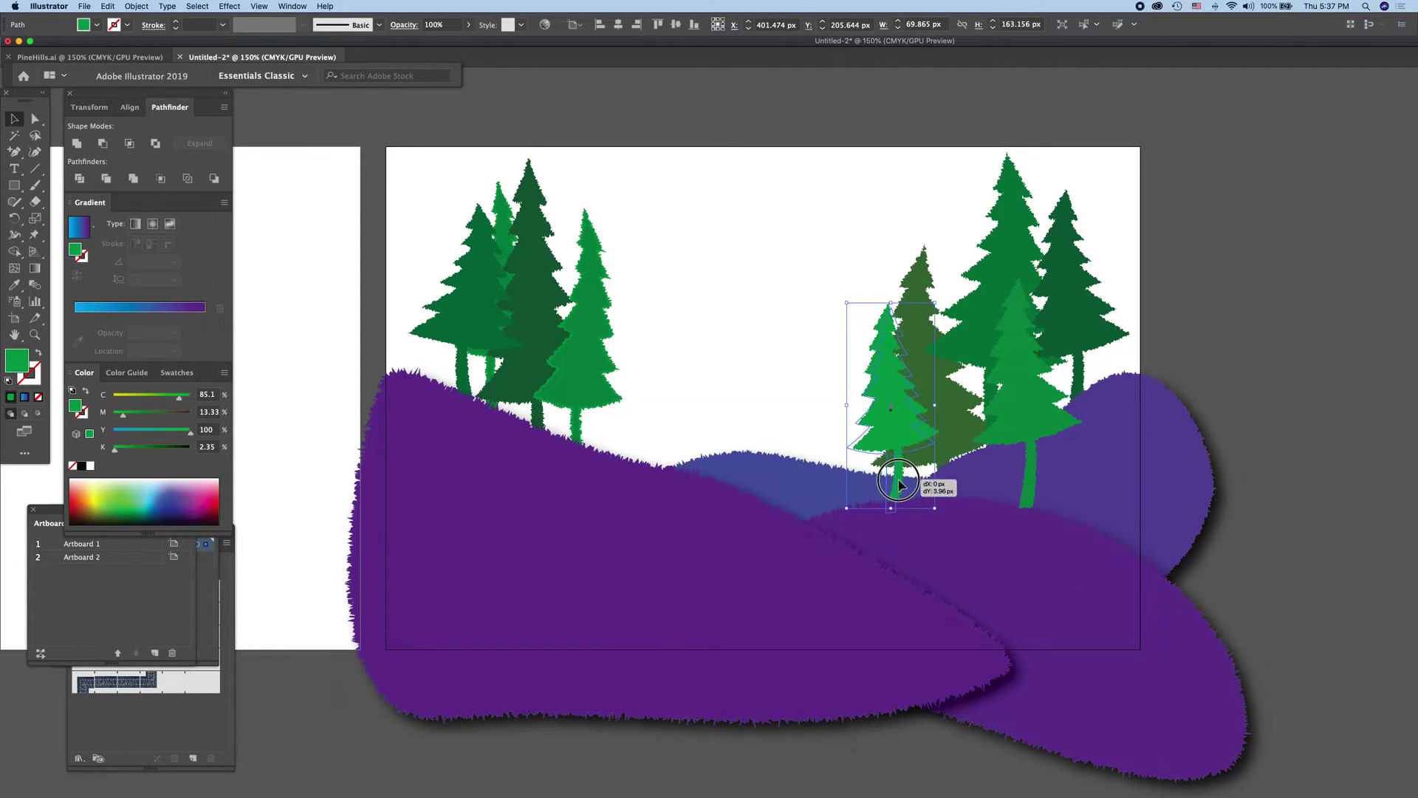
drag(900, 478, 899, 482)
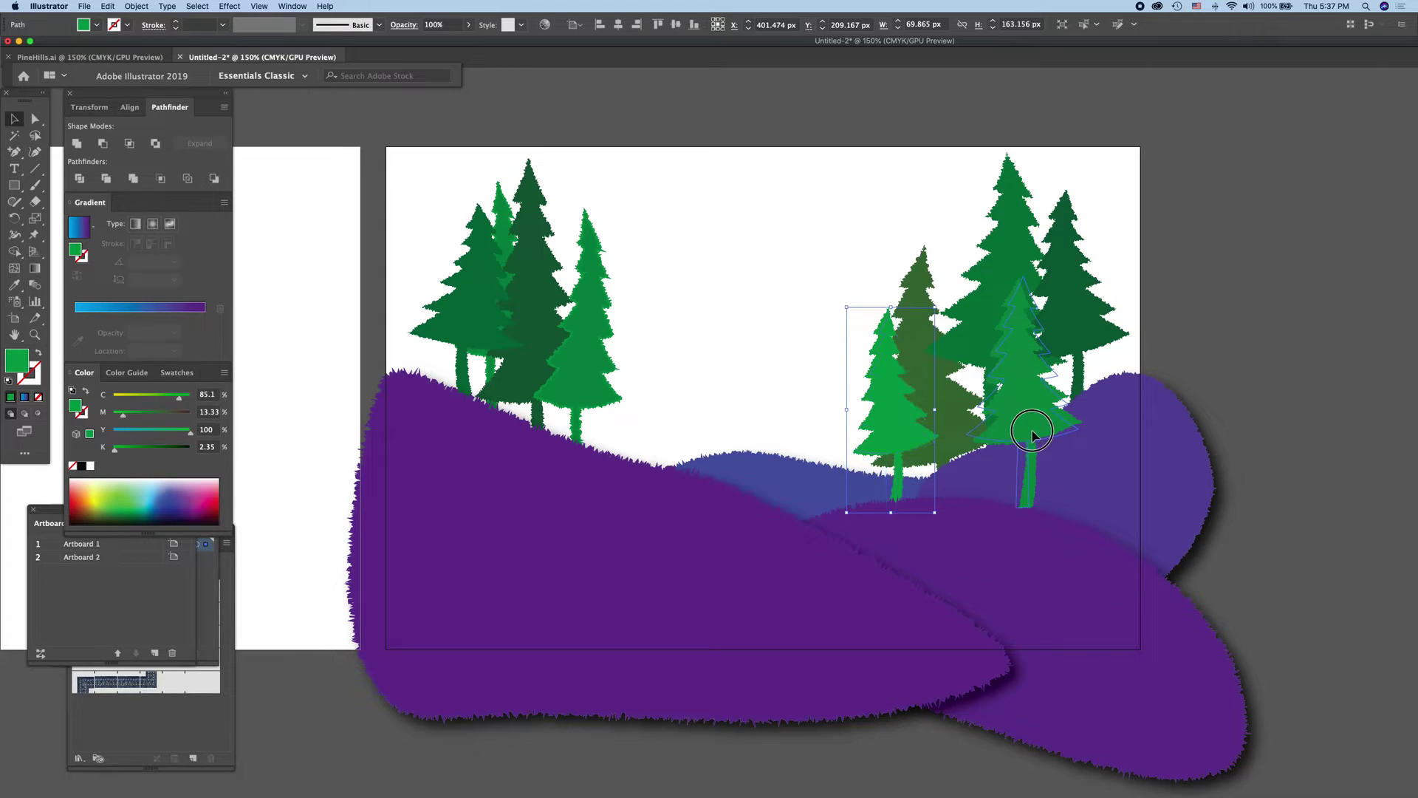
Step: Reposition the right light-green tree and send it back behind the hill
drag(1038, 443, 1031, 416)
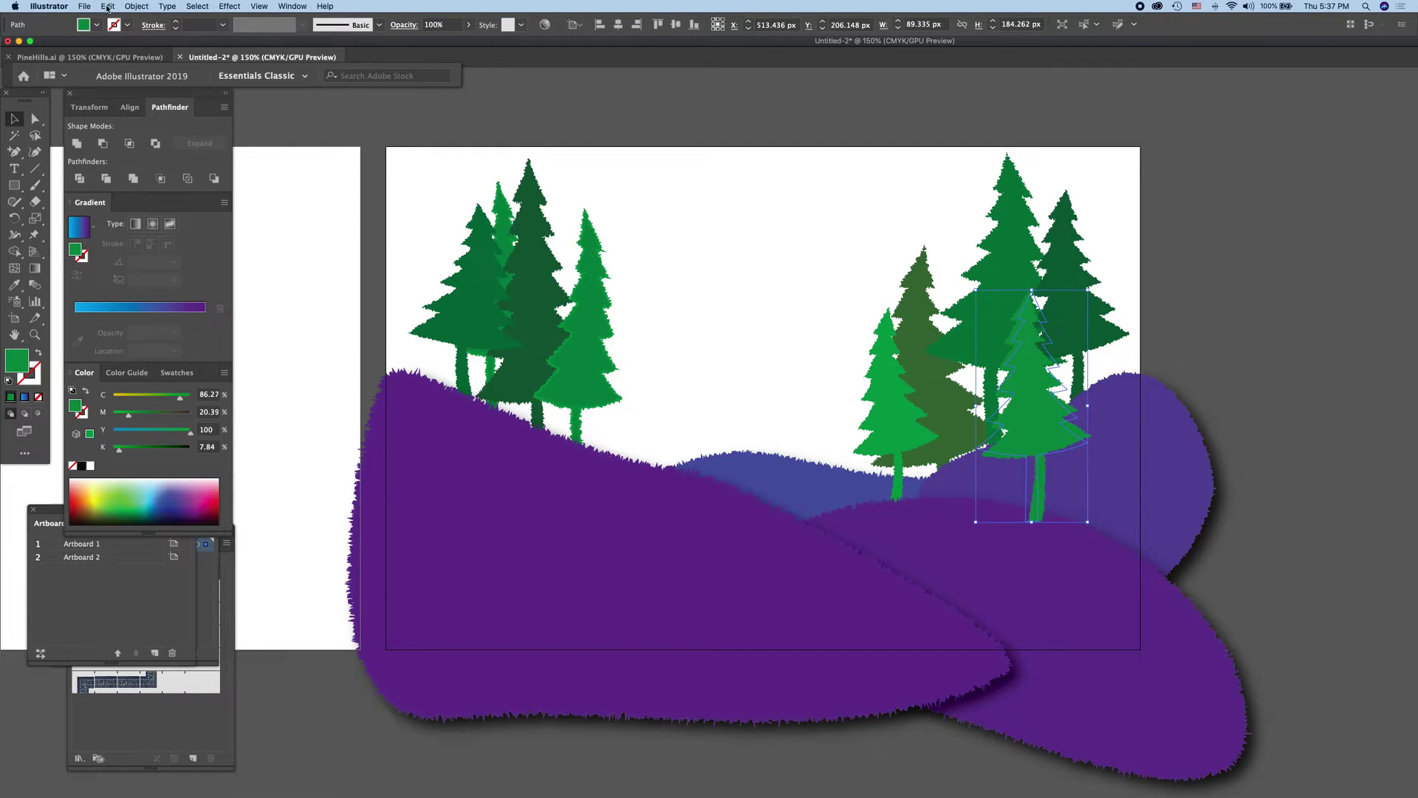
click(139, 7)
mouse_move(145, 30)
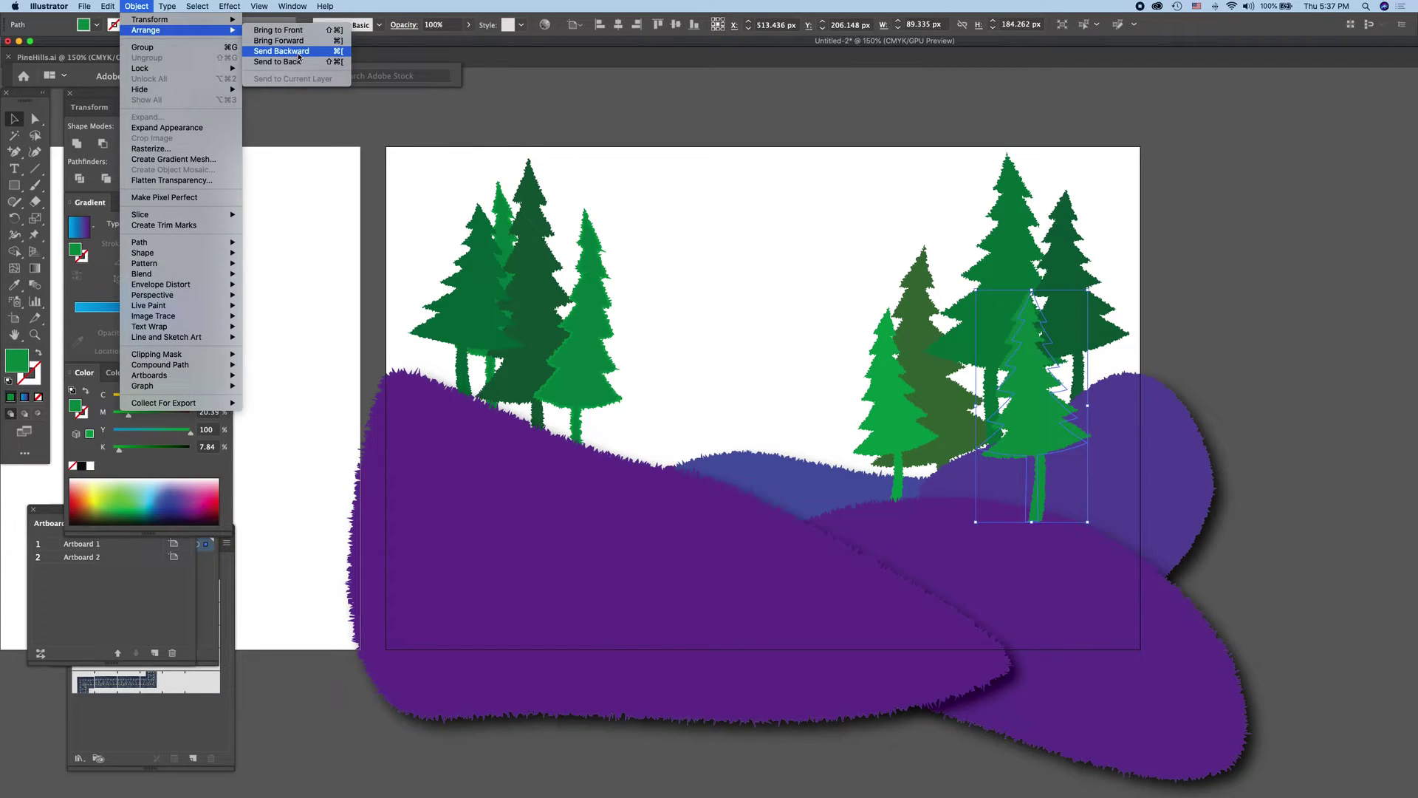
click(300, 55)
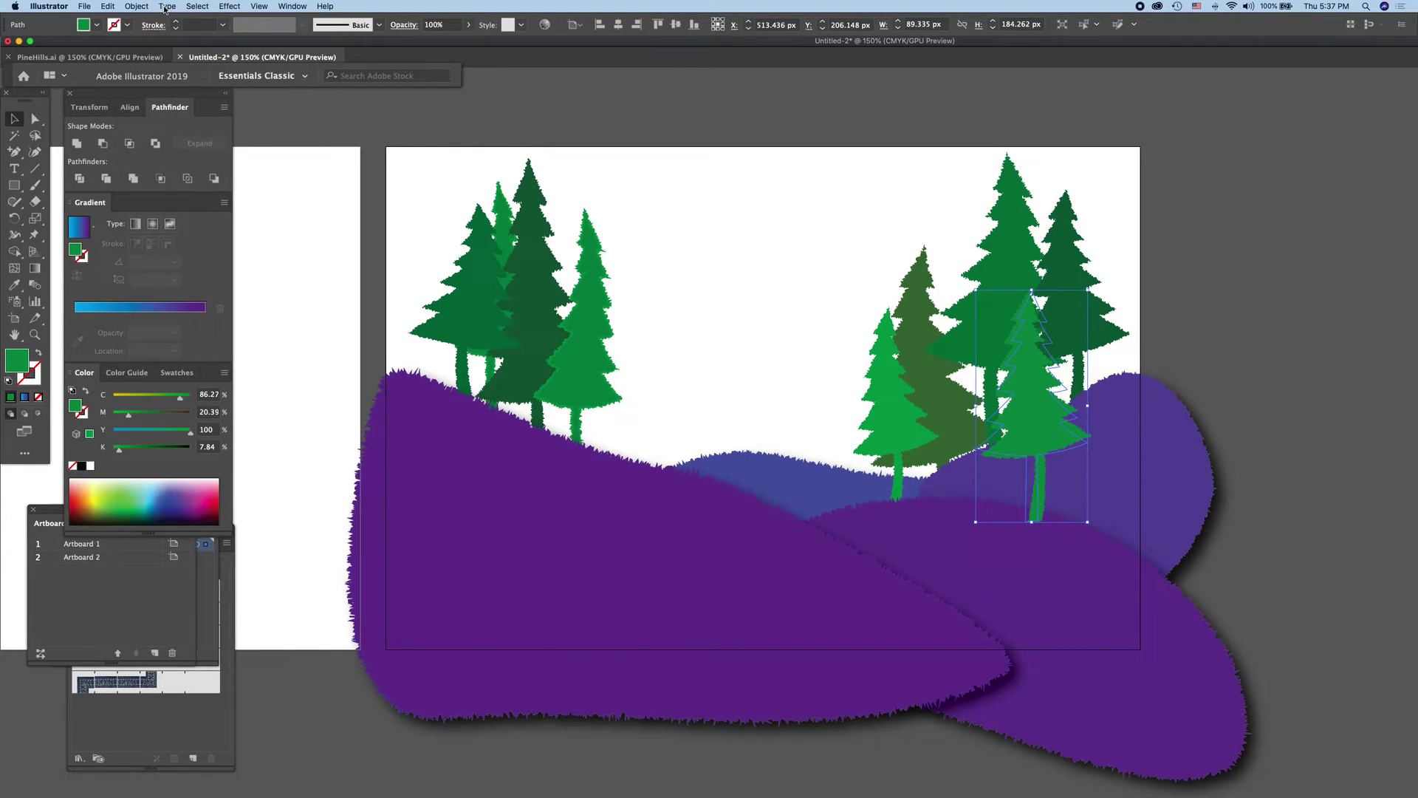
click(137, 7)
mouse_move(144, 29)
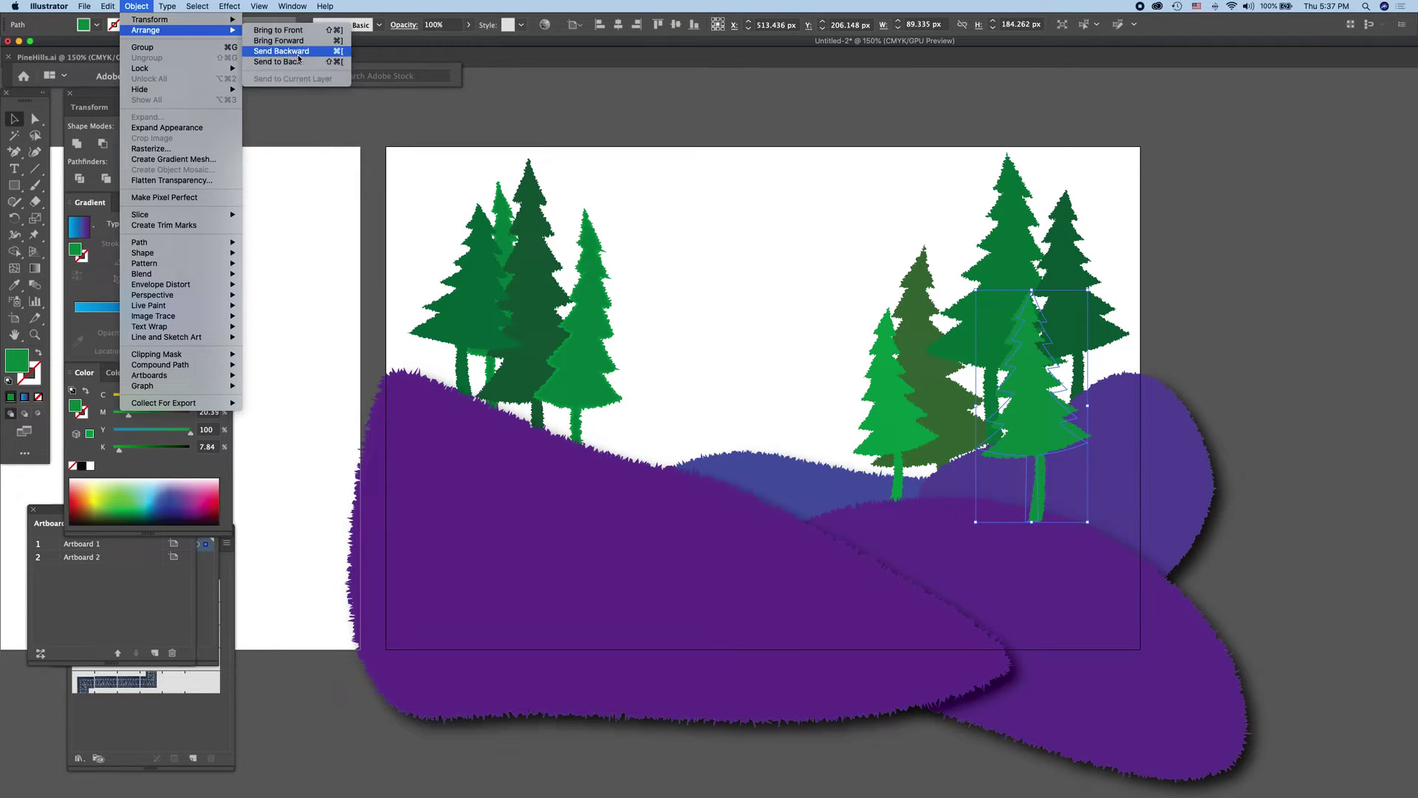
click(333, 53)
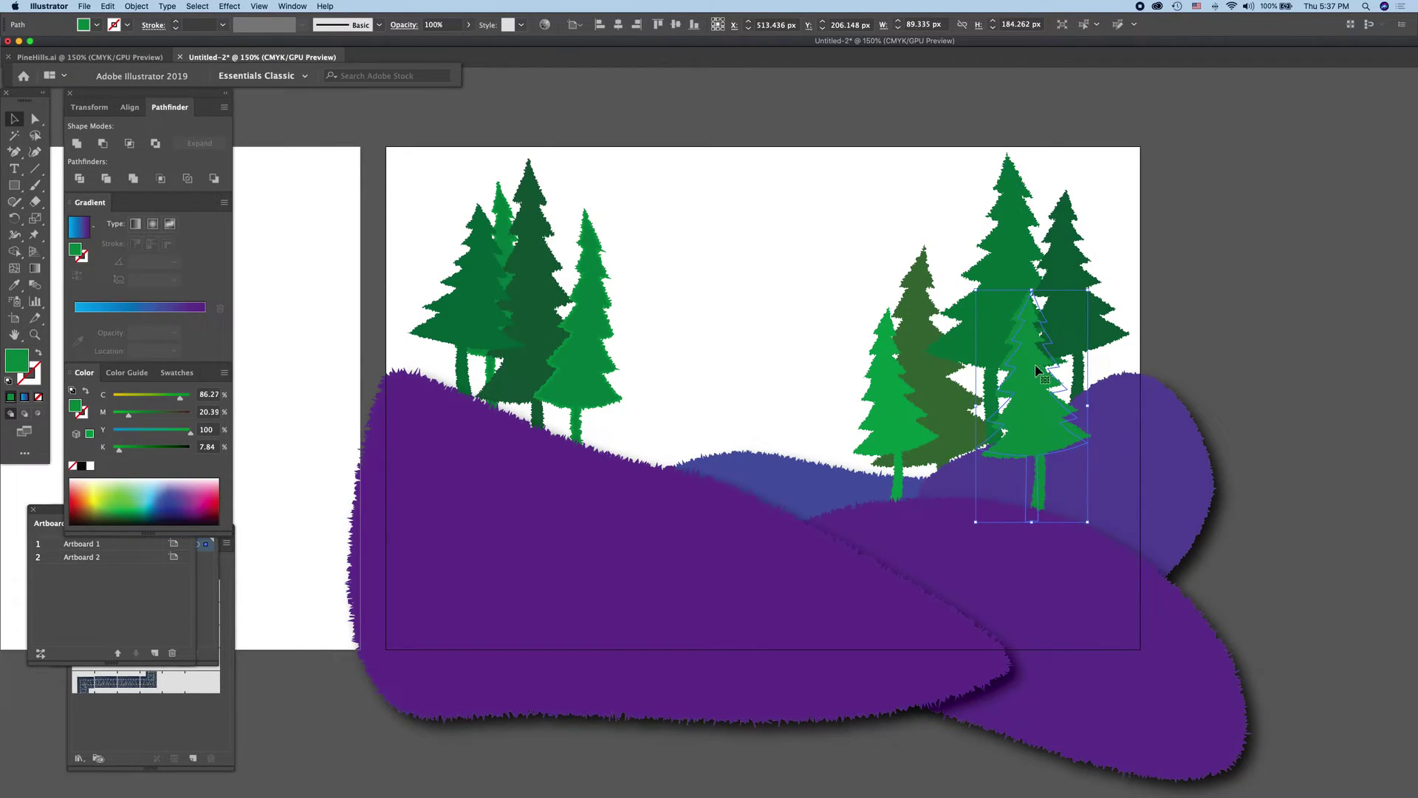
Step: Duplicate a pine tree to the artboard's top-left
key(a)
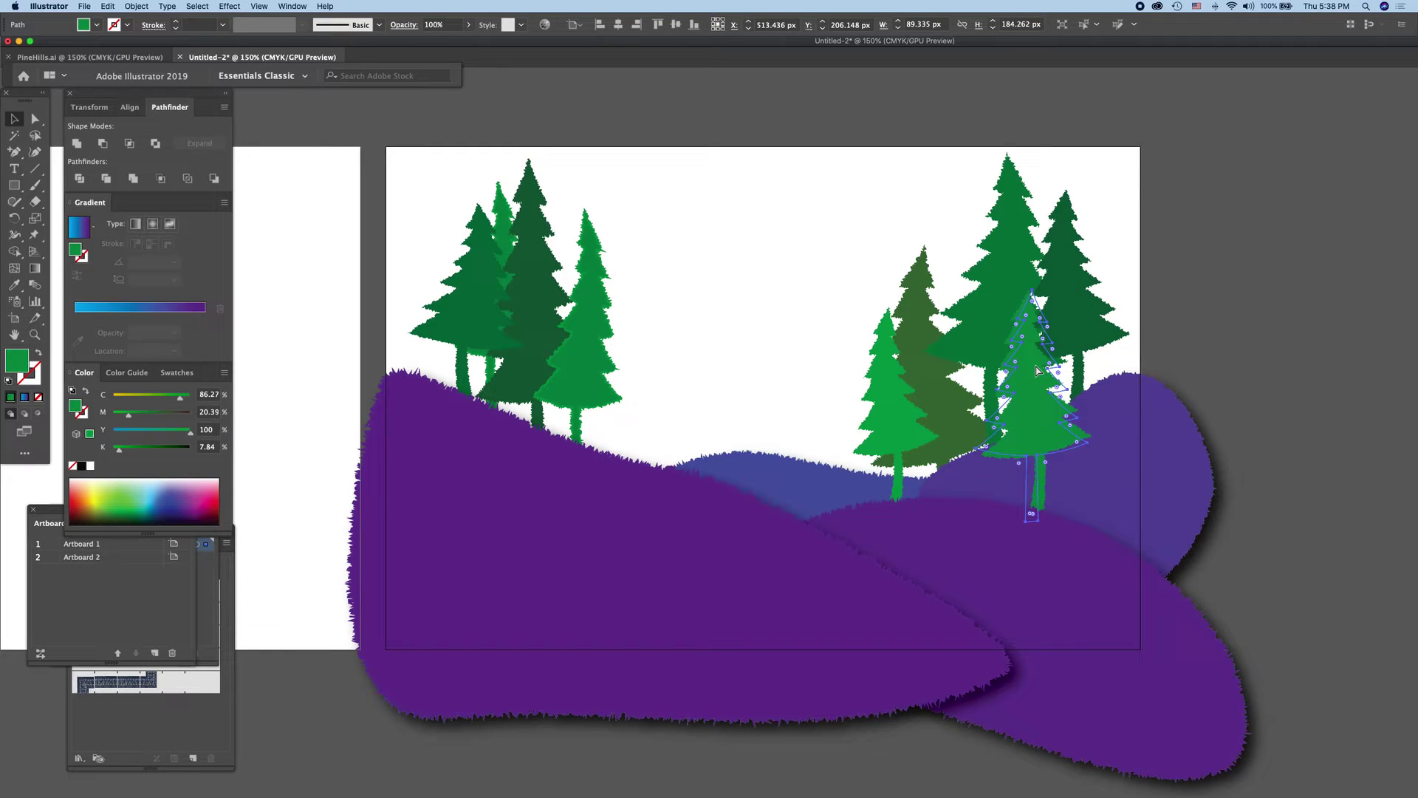
mouse_move(1038, 369)
mouse_down()
mouse_move(884, 456)
mouse_move(425, 298)
mouse_move(467, 297)
mouse_move(427, 266)
mouse_up()
key(v)
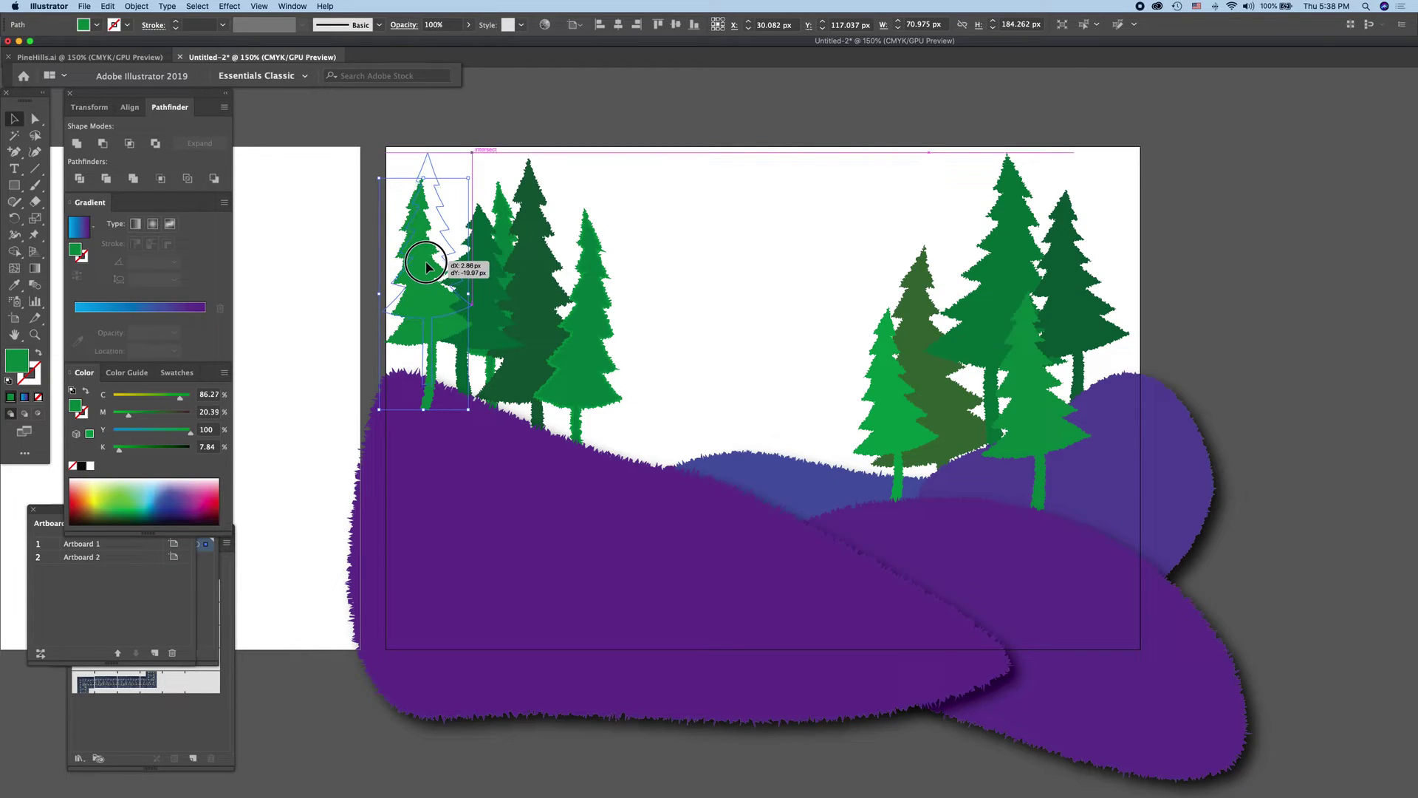
drag(427, 267, 427, 267)
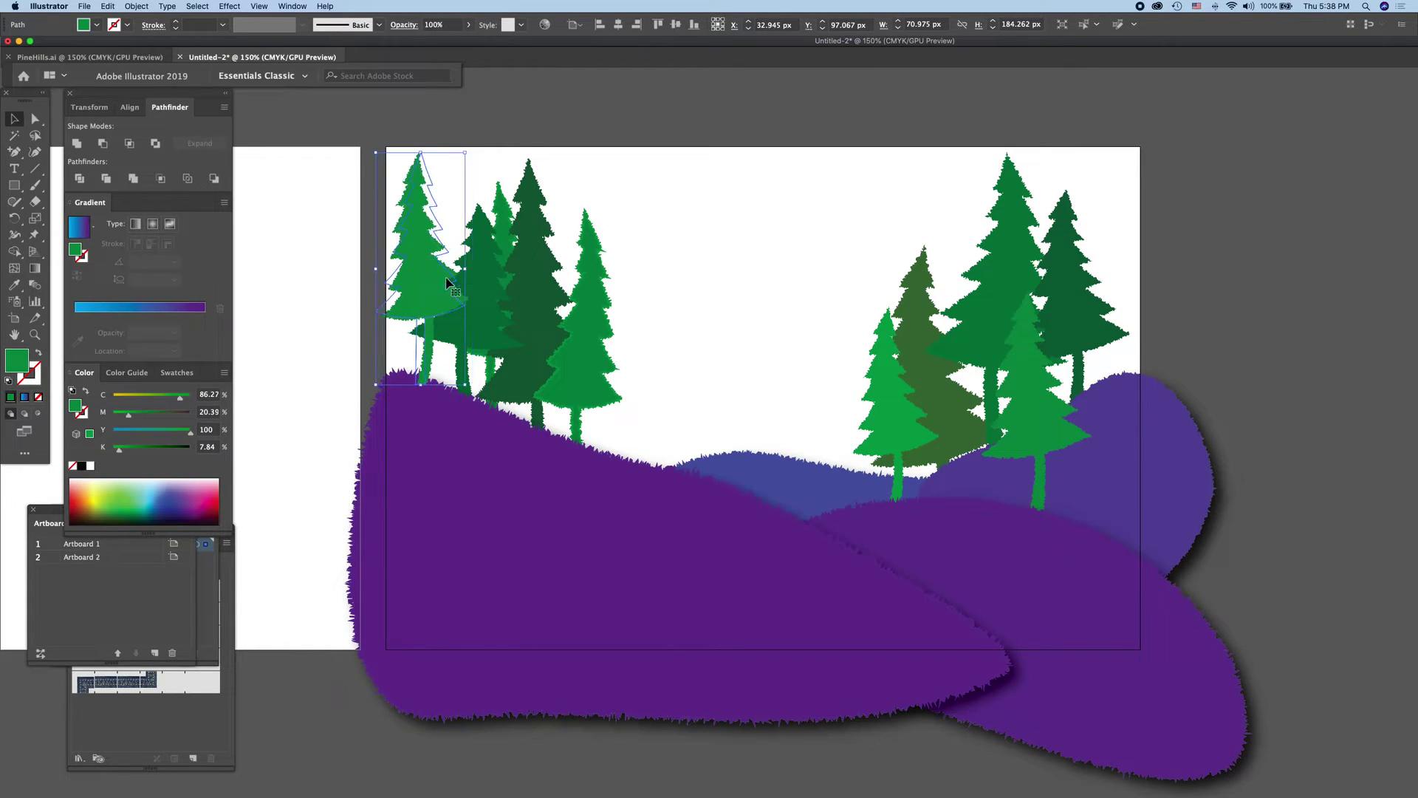
click(436, 251)
mouse_move(436, 251)
mouse_down()
mouse_move(964, 288)
mouse_move(942, 303)
mouse_up()
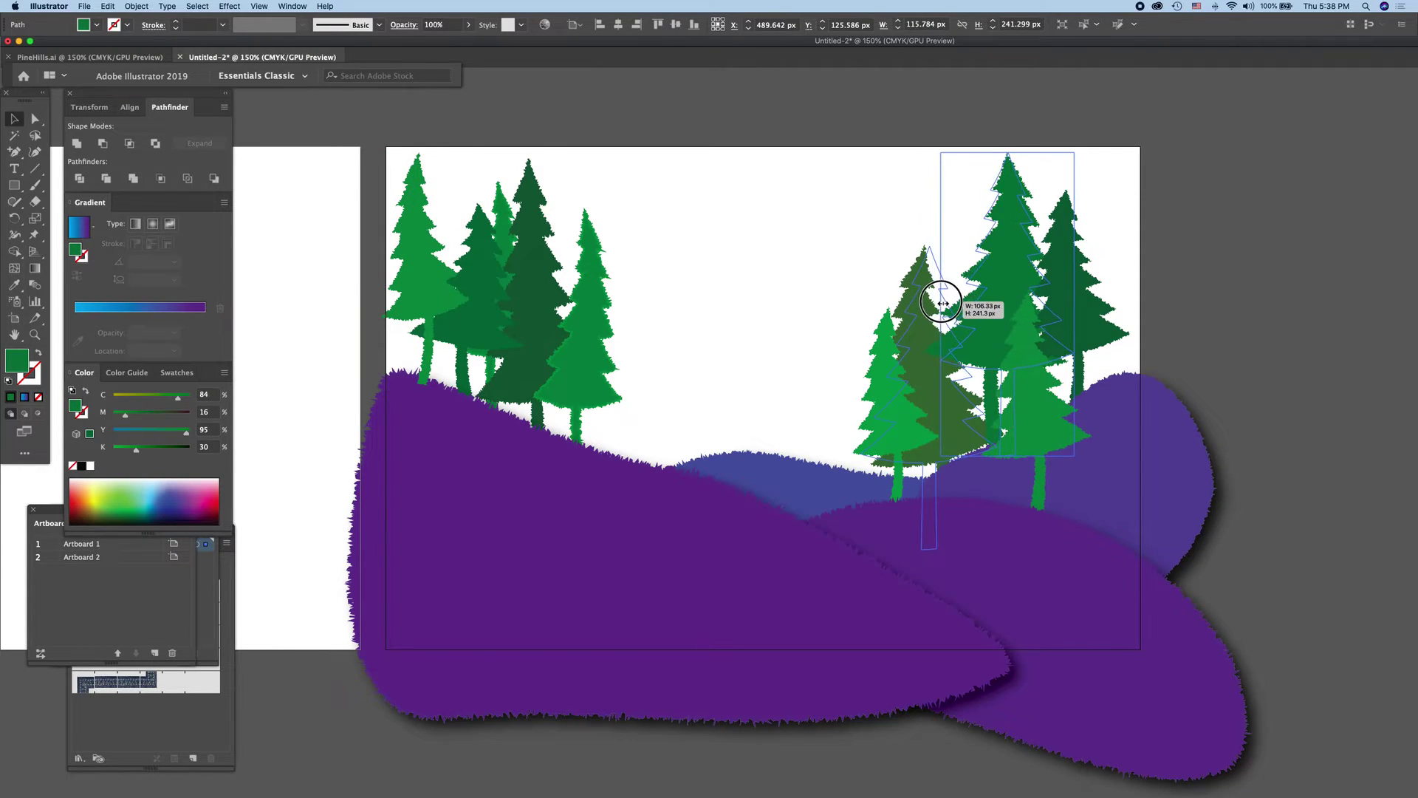
Step: Narrow the olive tree from its left edge, then select the leftmost light-green tree
click(945, 332)
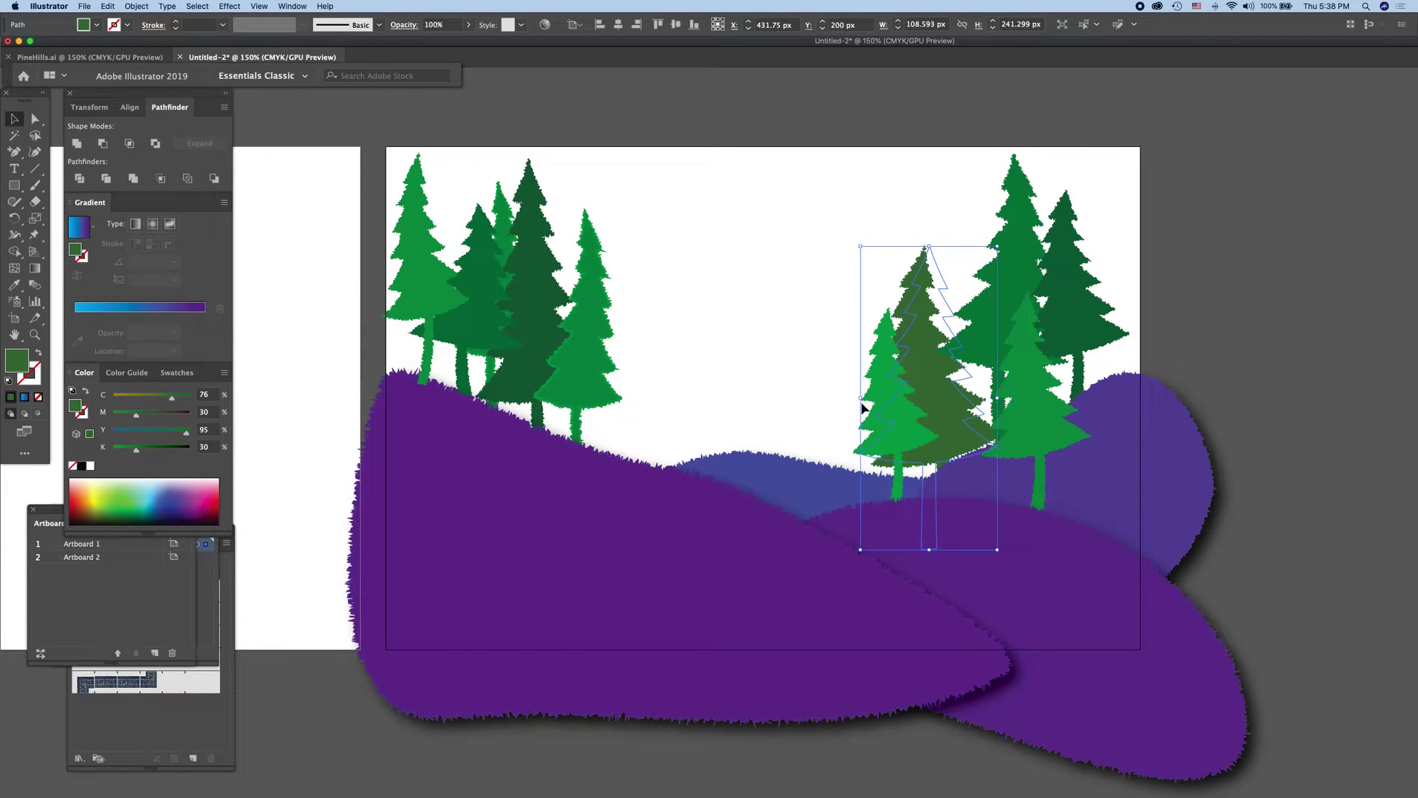
drag(861, 399, 880, 399)
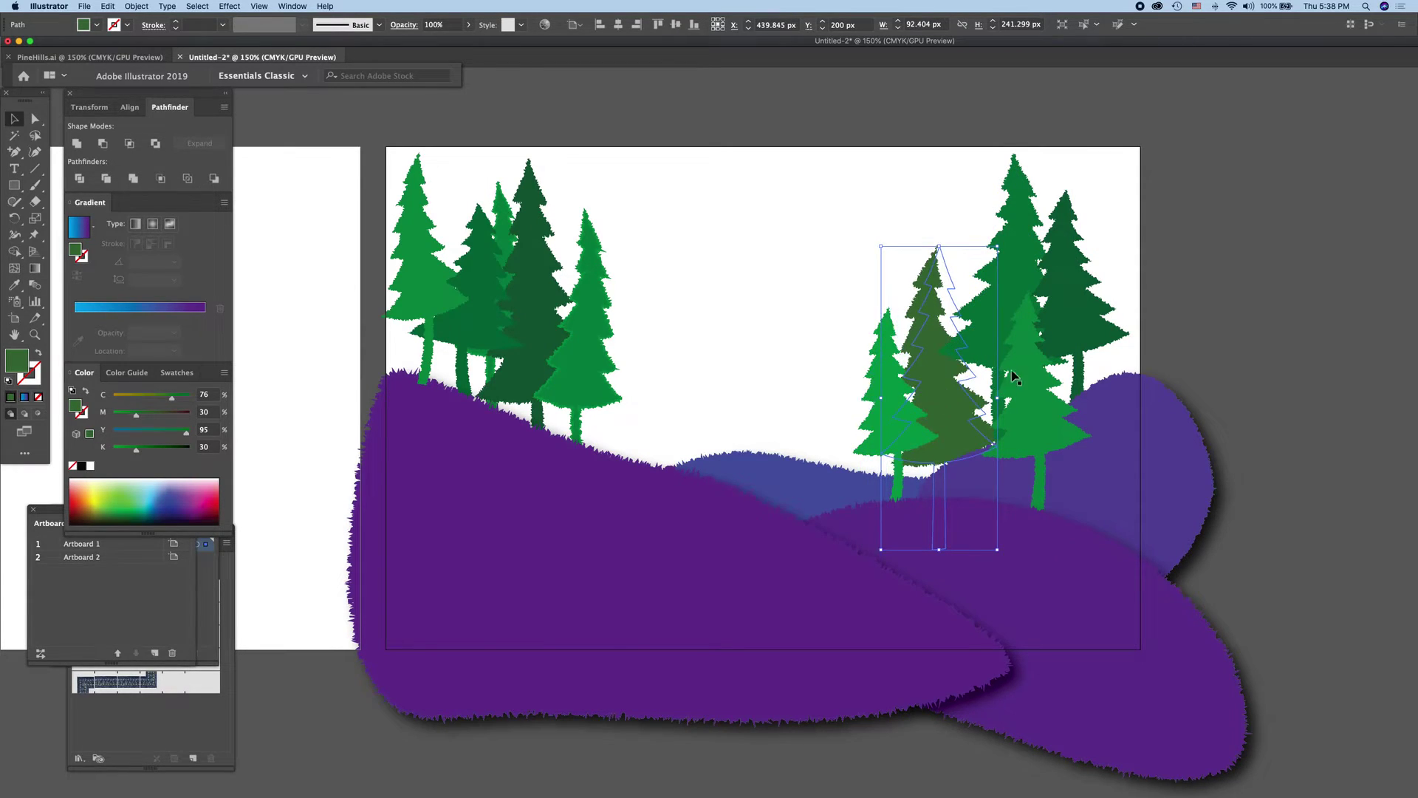
click(438, 311)
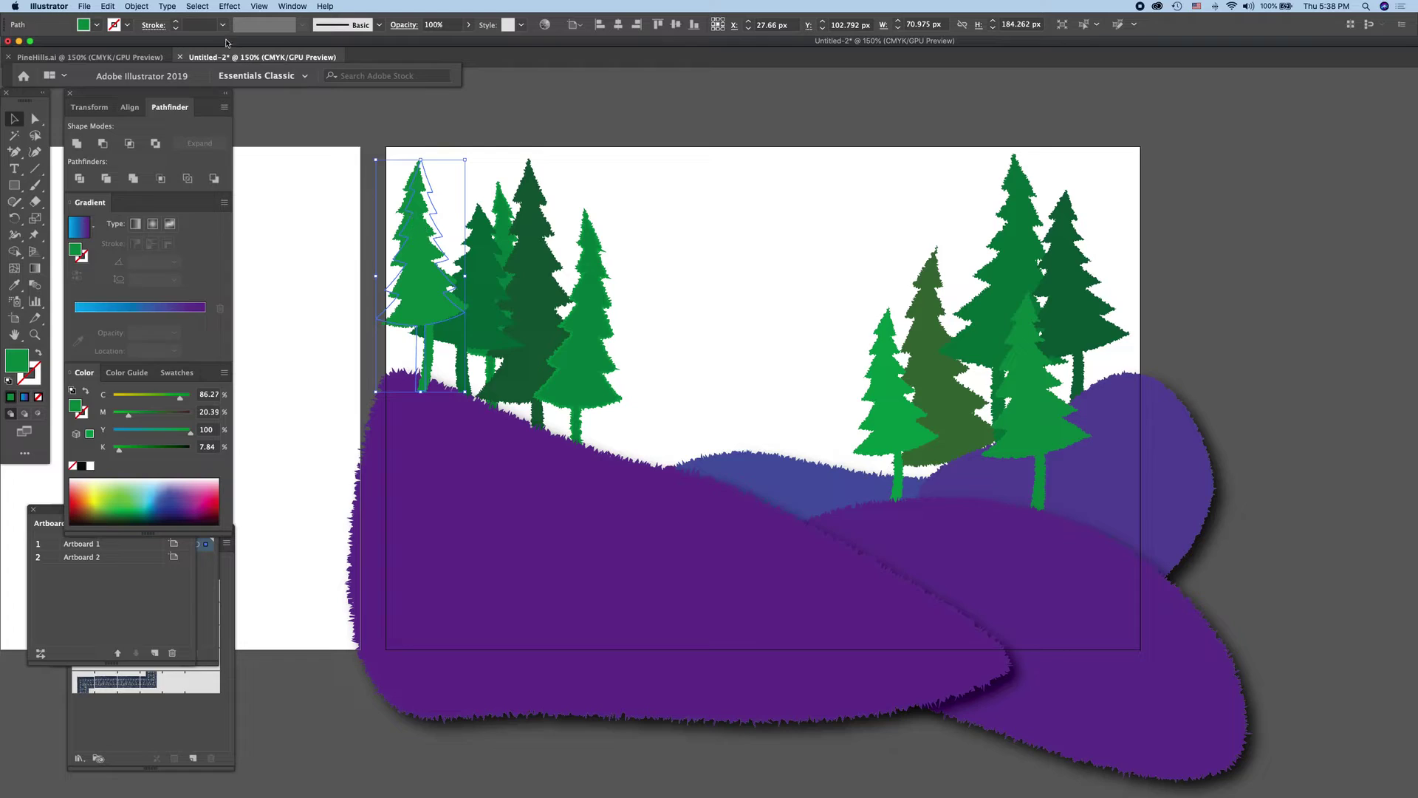
key(ctrl)
Step: Draw a rectangle of width 600 px and height 400 px over the right of the landscape
click(674, 231)
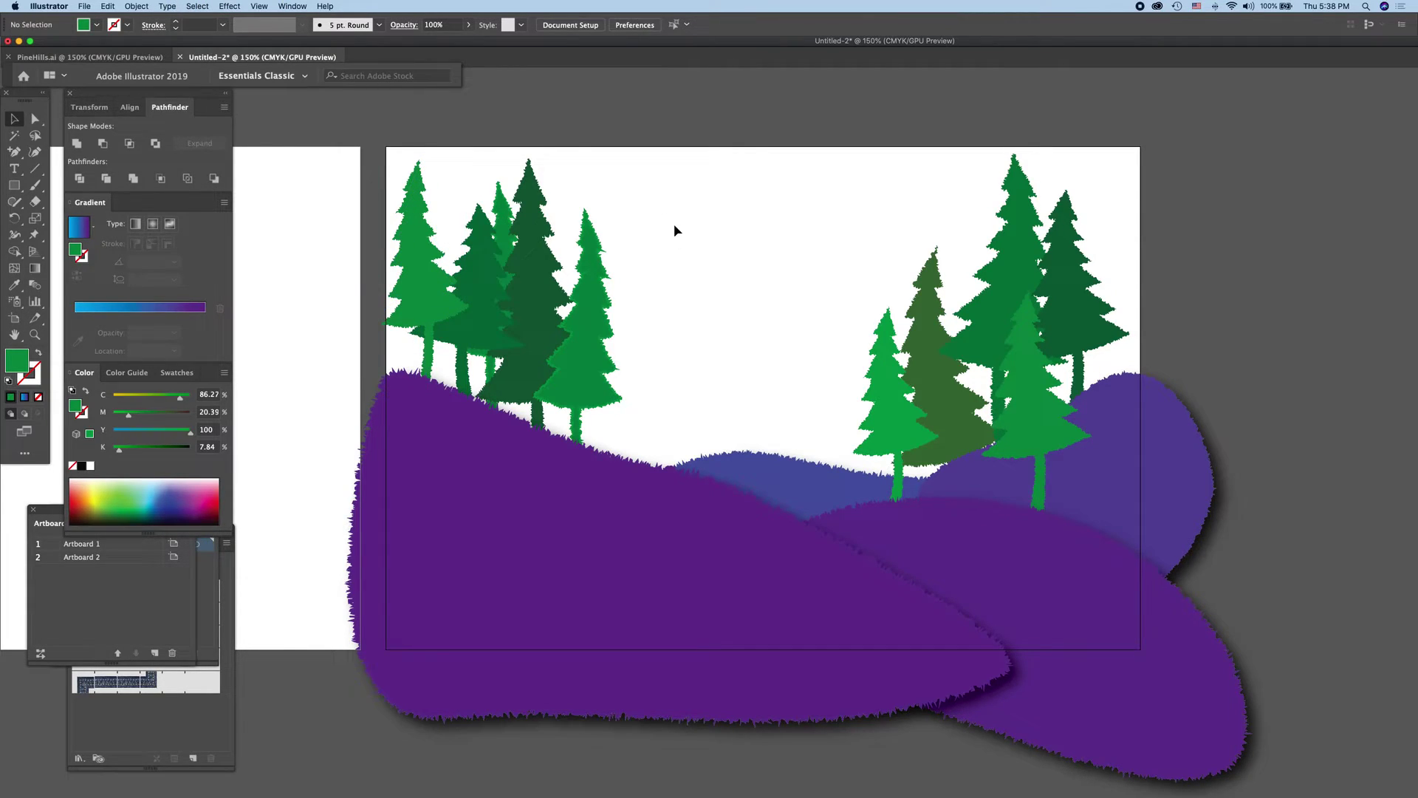
click(14, 185)
click(1166, 468)
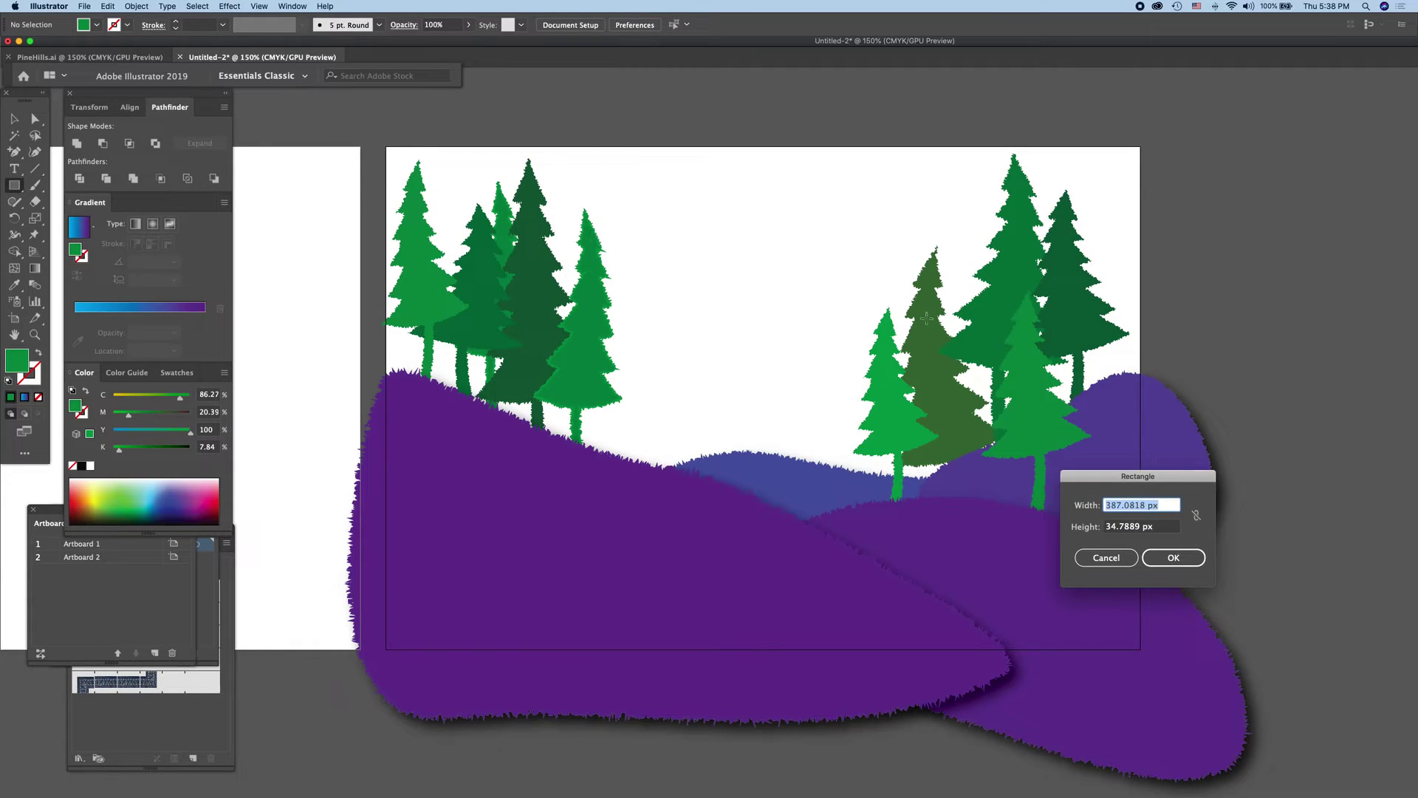
text(6)
text(00)
click(1167, 527)
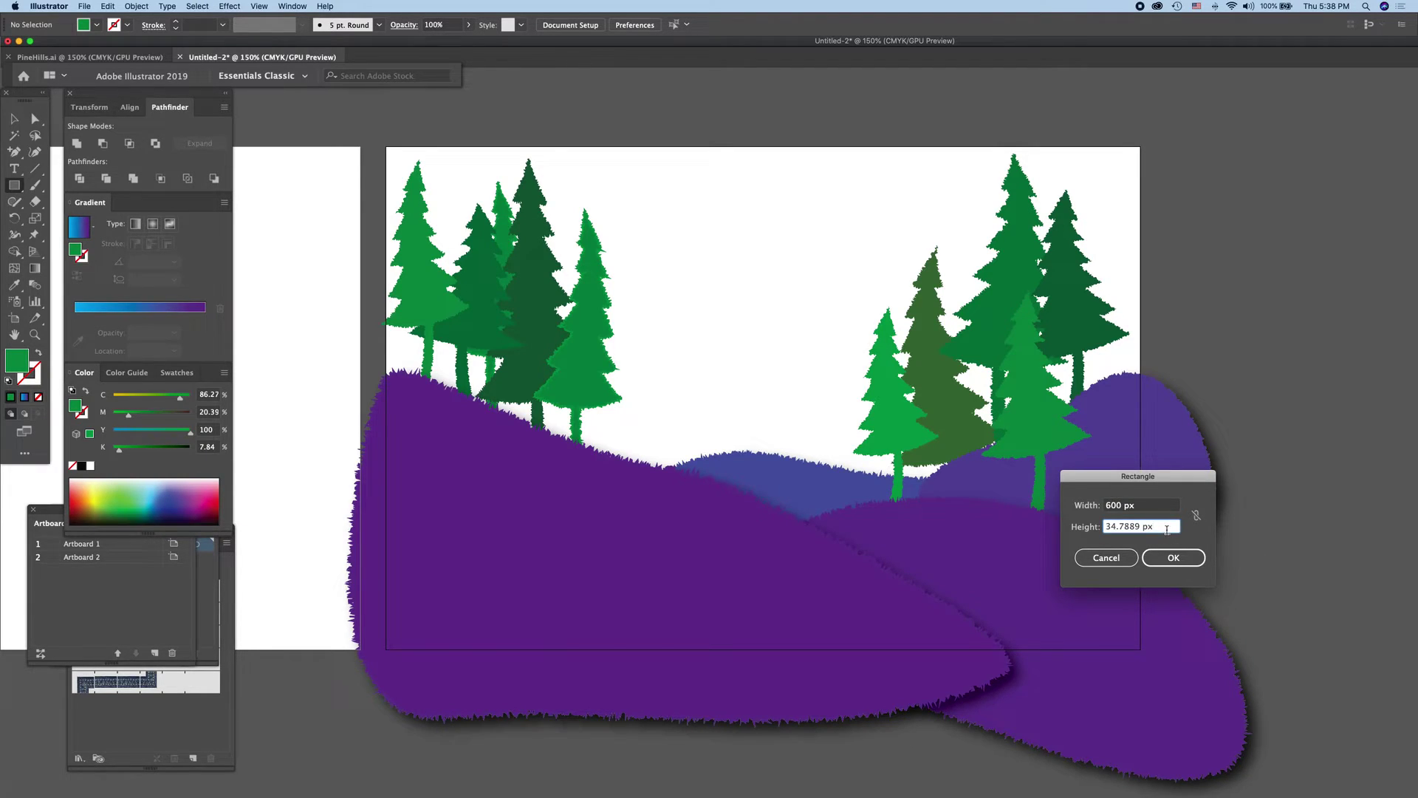
drag(1168, 529, 964, 516)
text(400)
click(1170, 558)
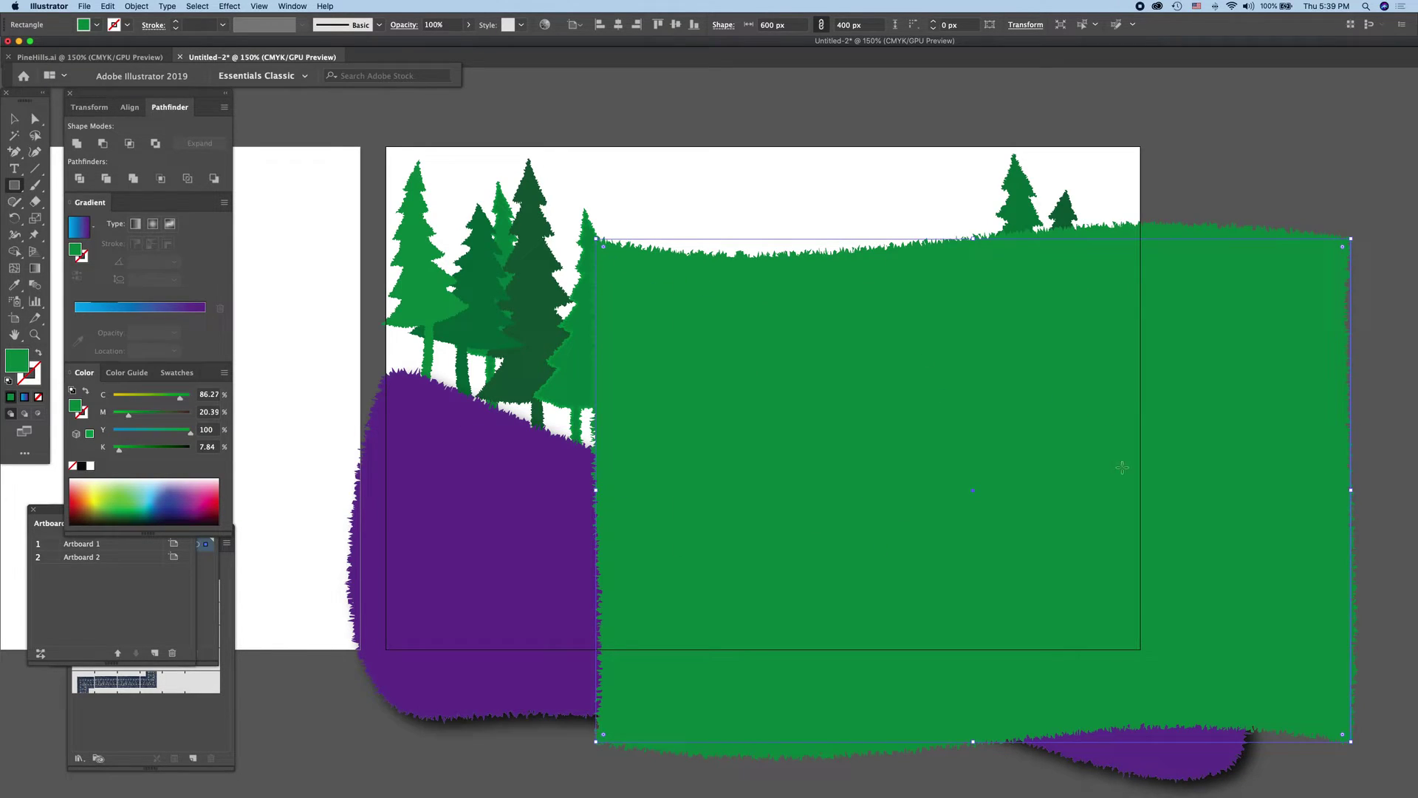
right_click(975, 482)
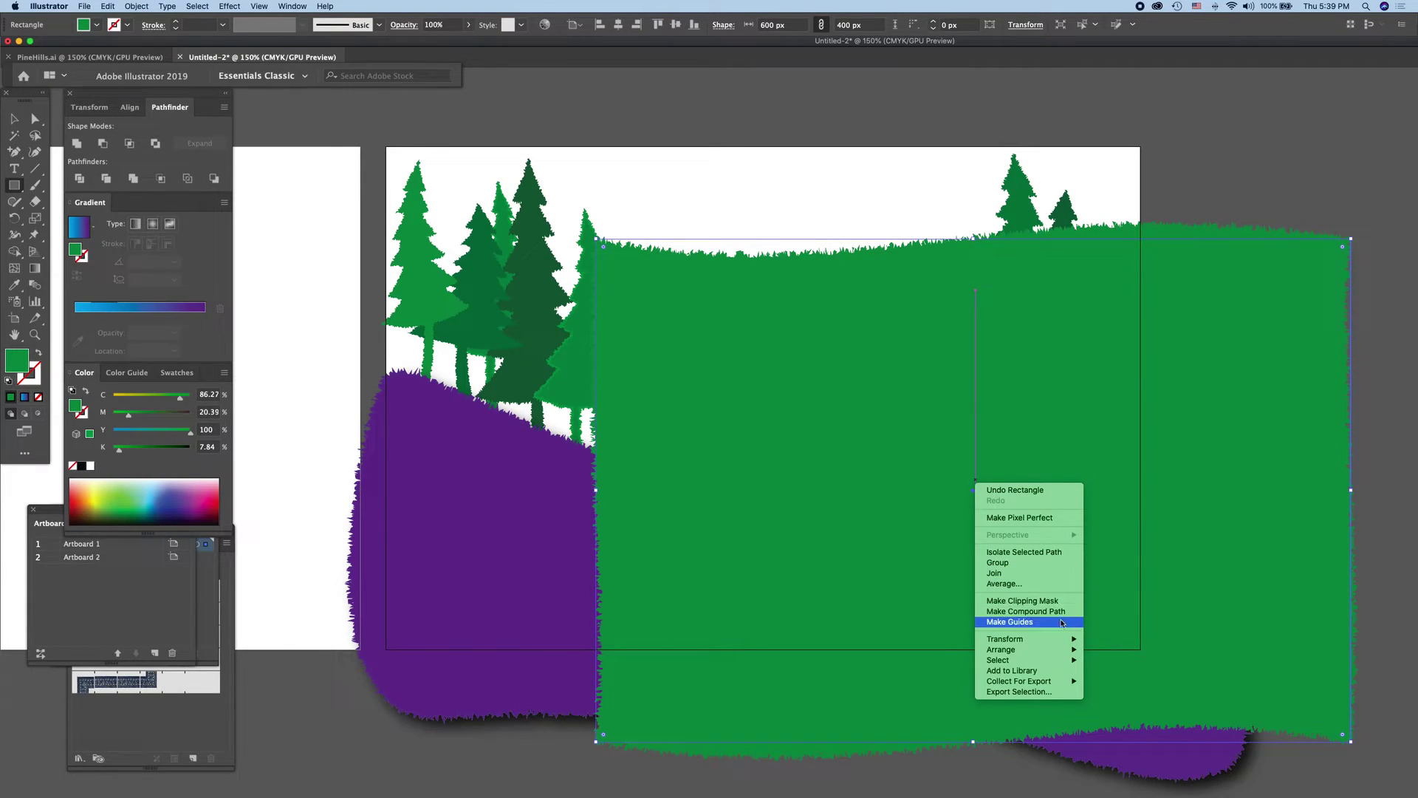
mouse_move(1026, 640)
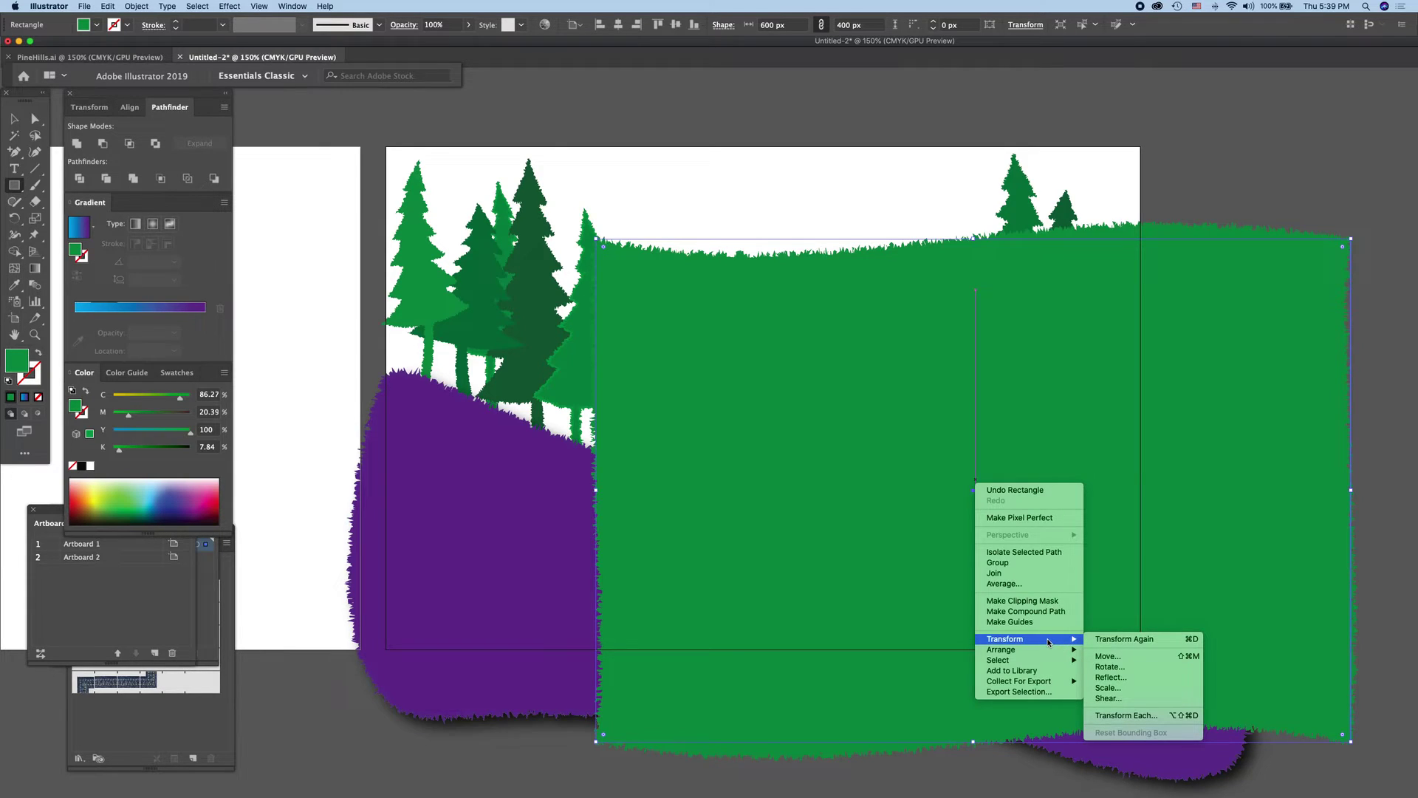
key(Escape)
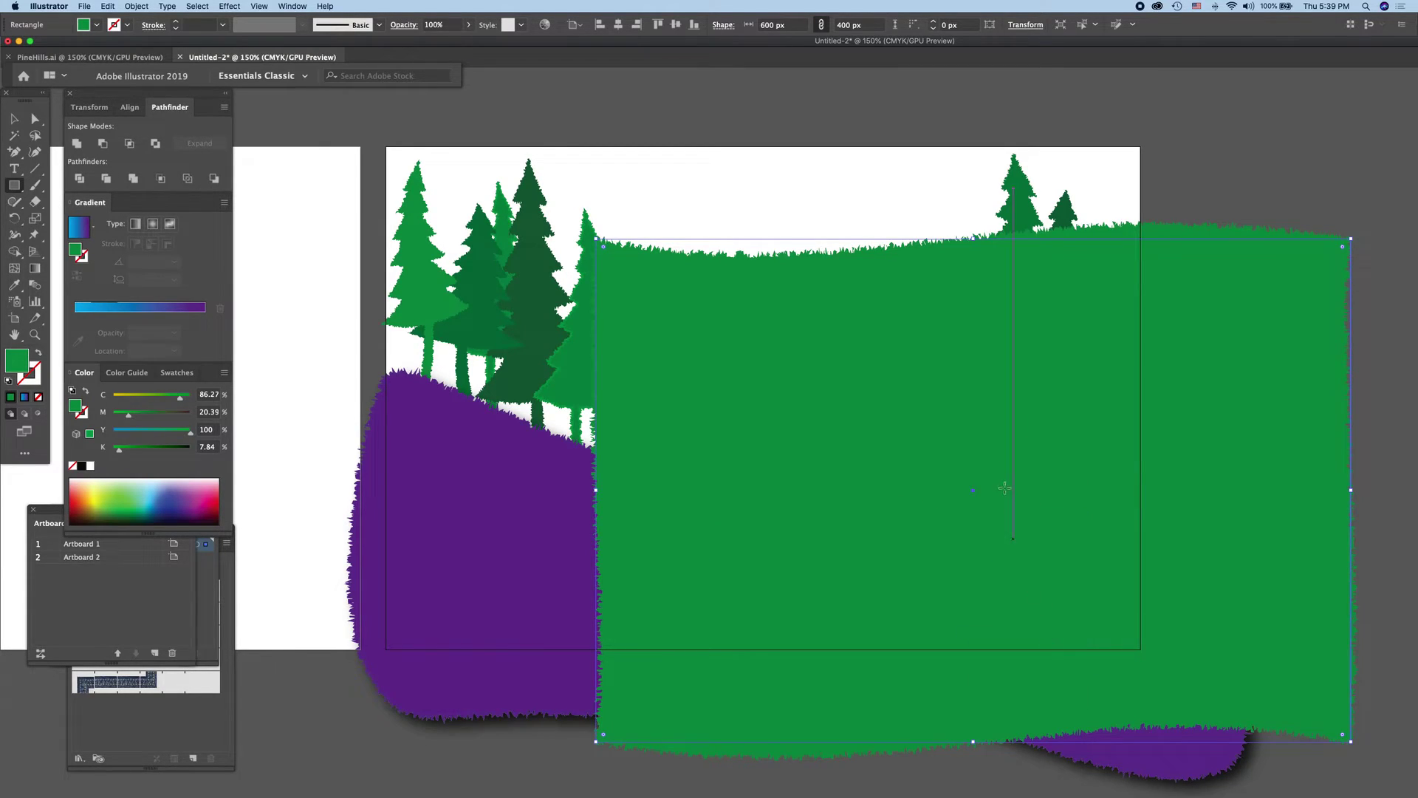
click(1005, 487)
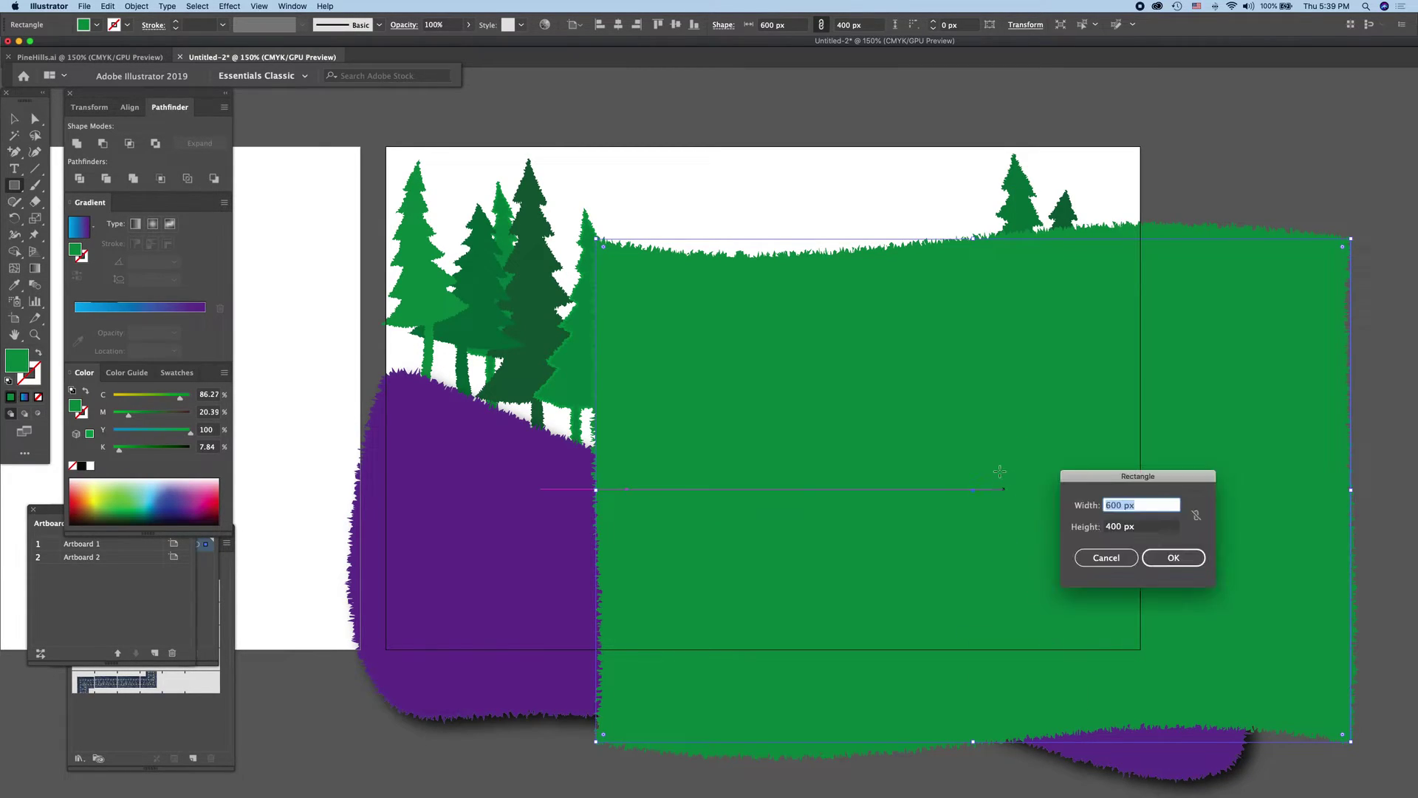
click(1107, 558)
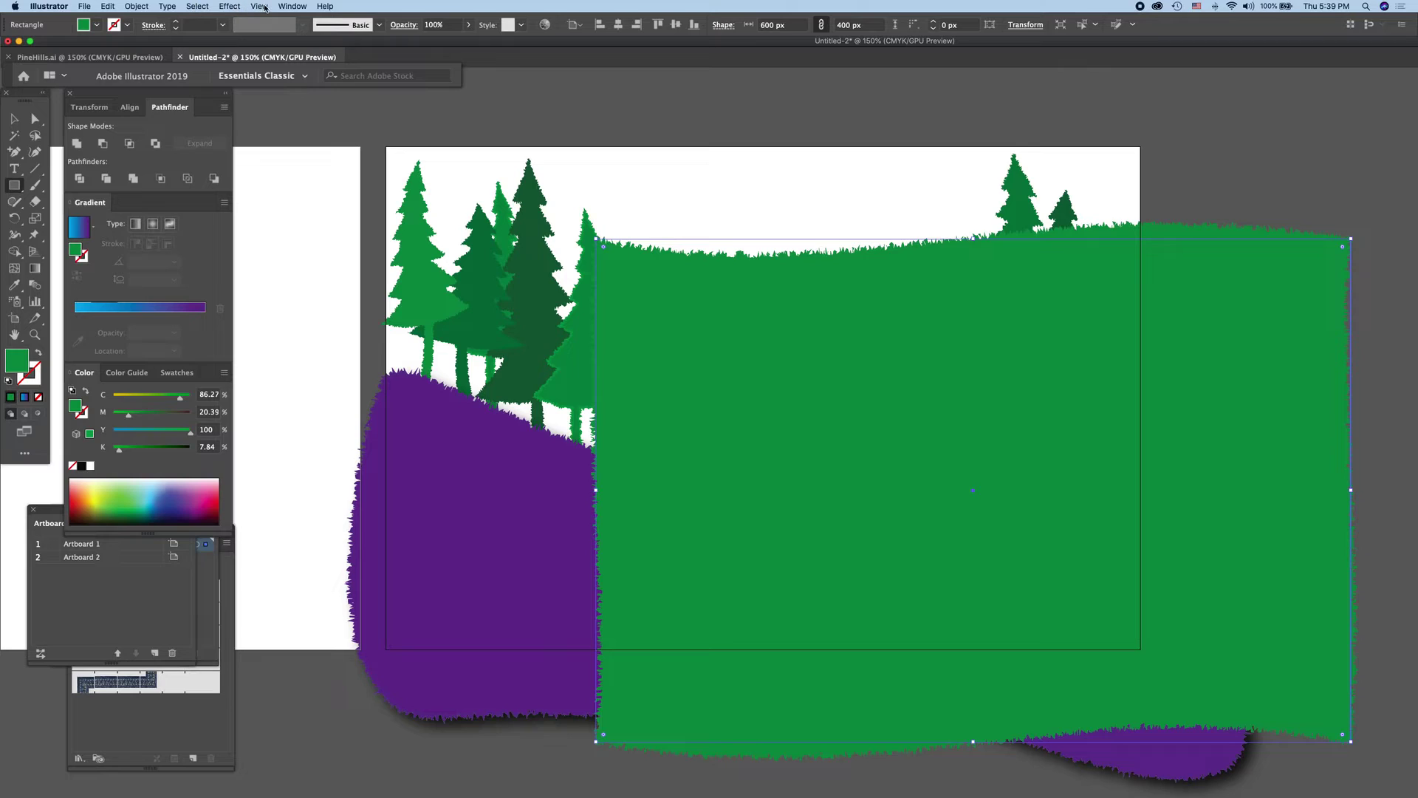
click(229, 7)
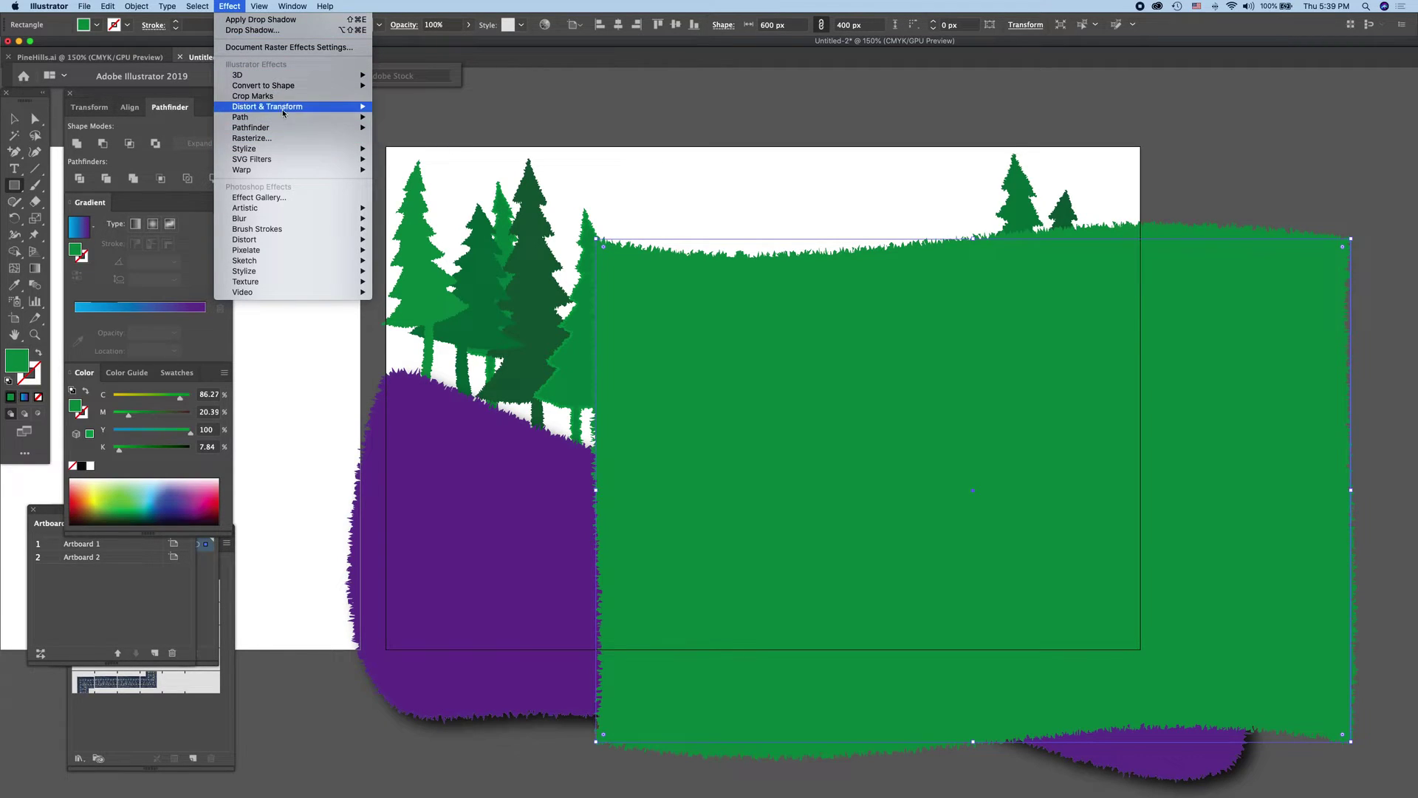
mouse_move(267, 106)
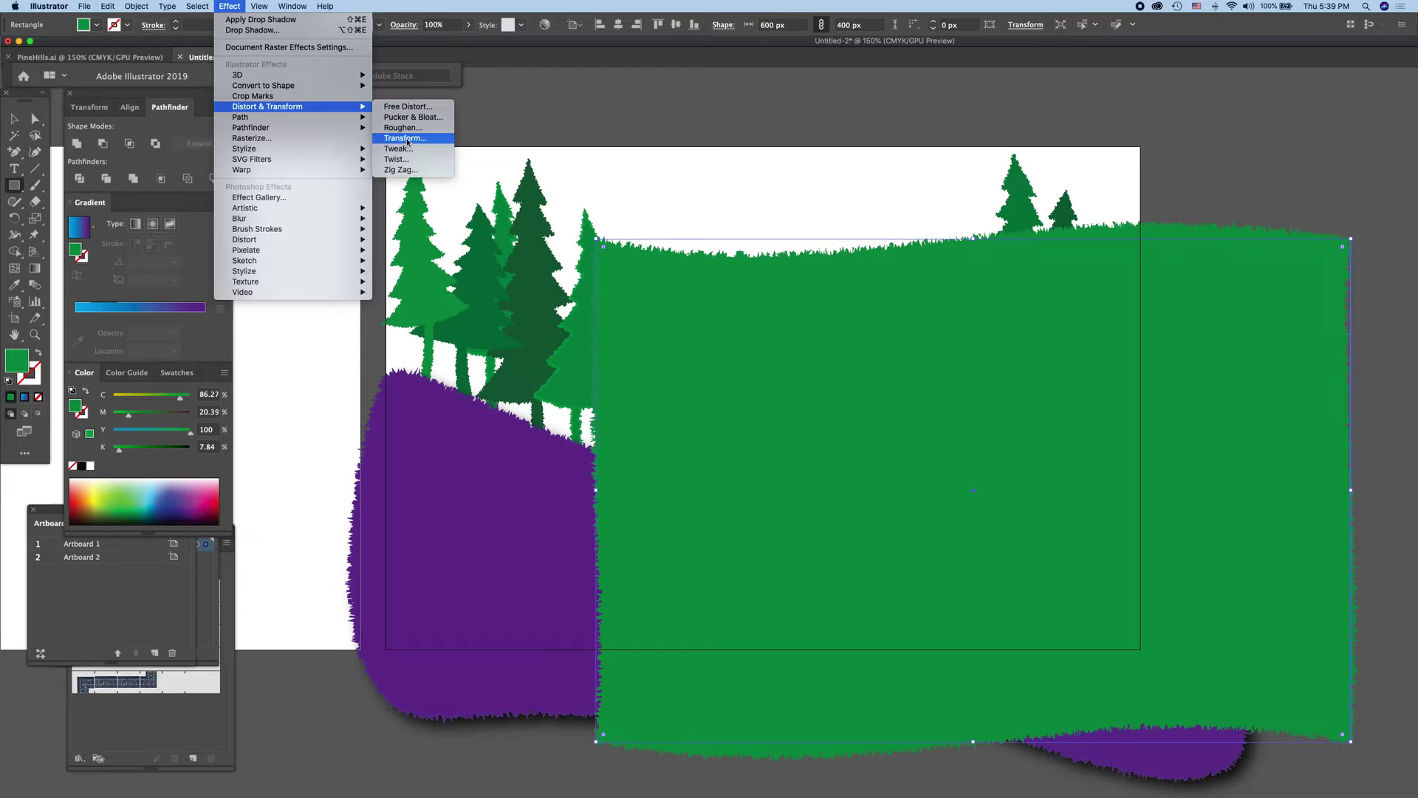
click(406, 139)
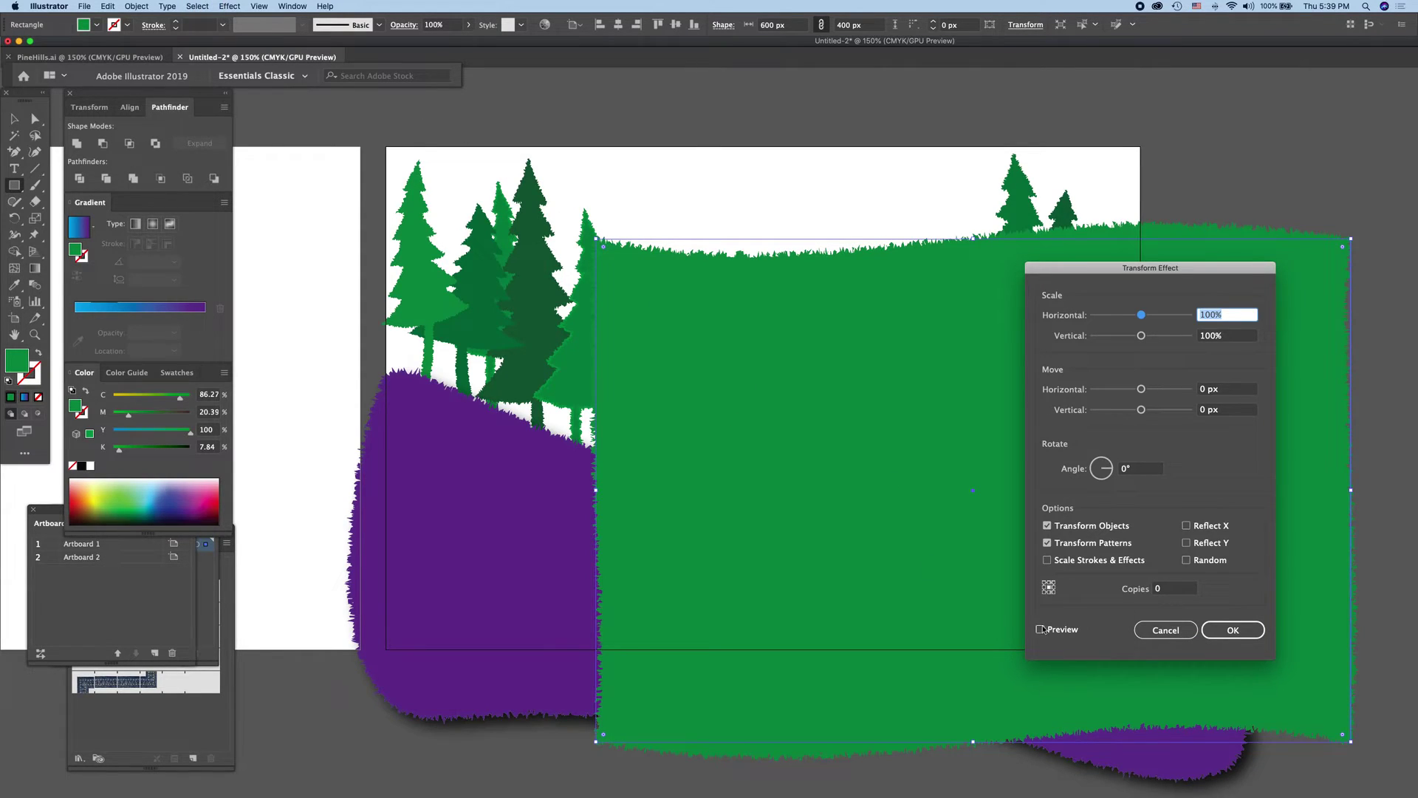
click(1161, 632)
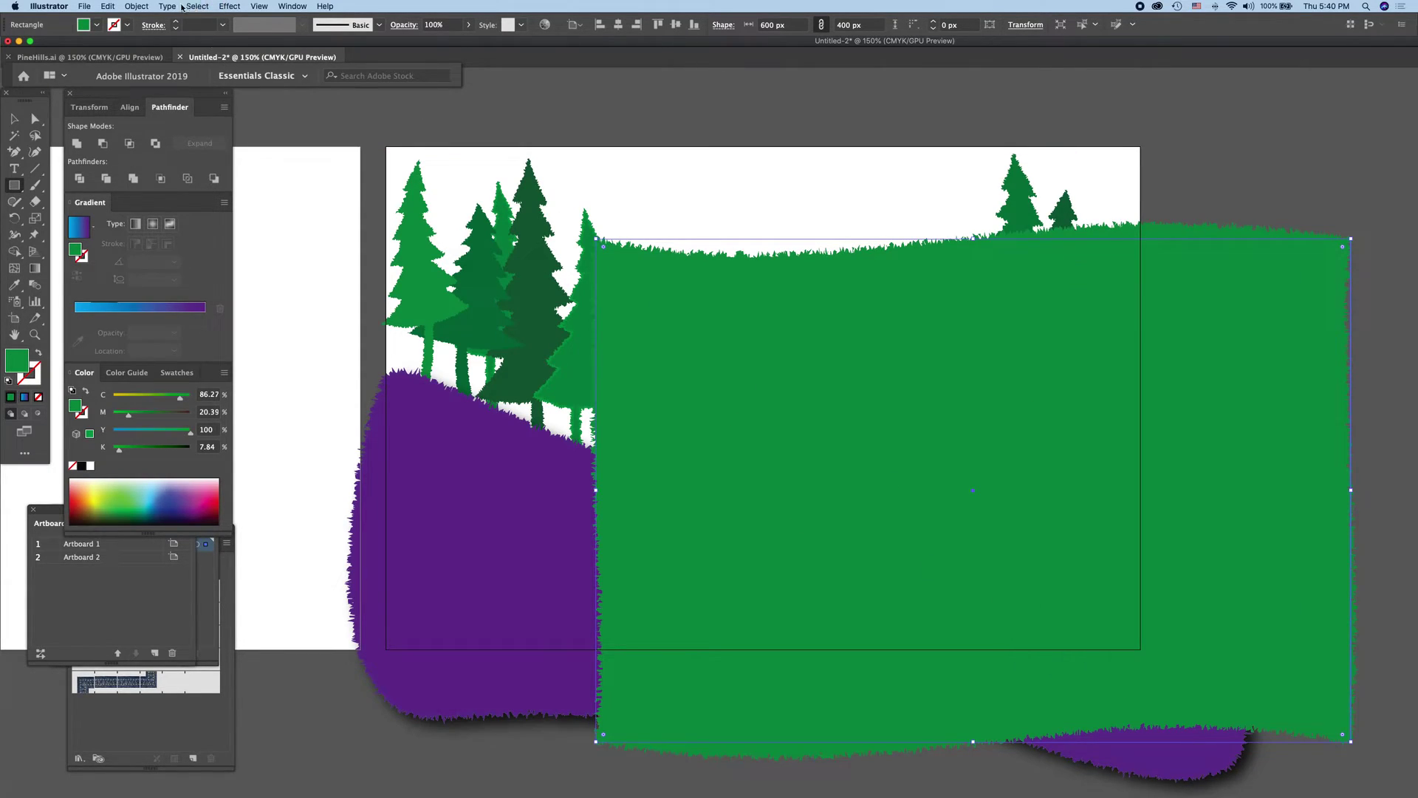
click(230, 7)
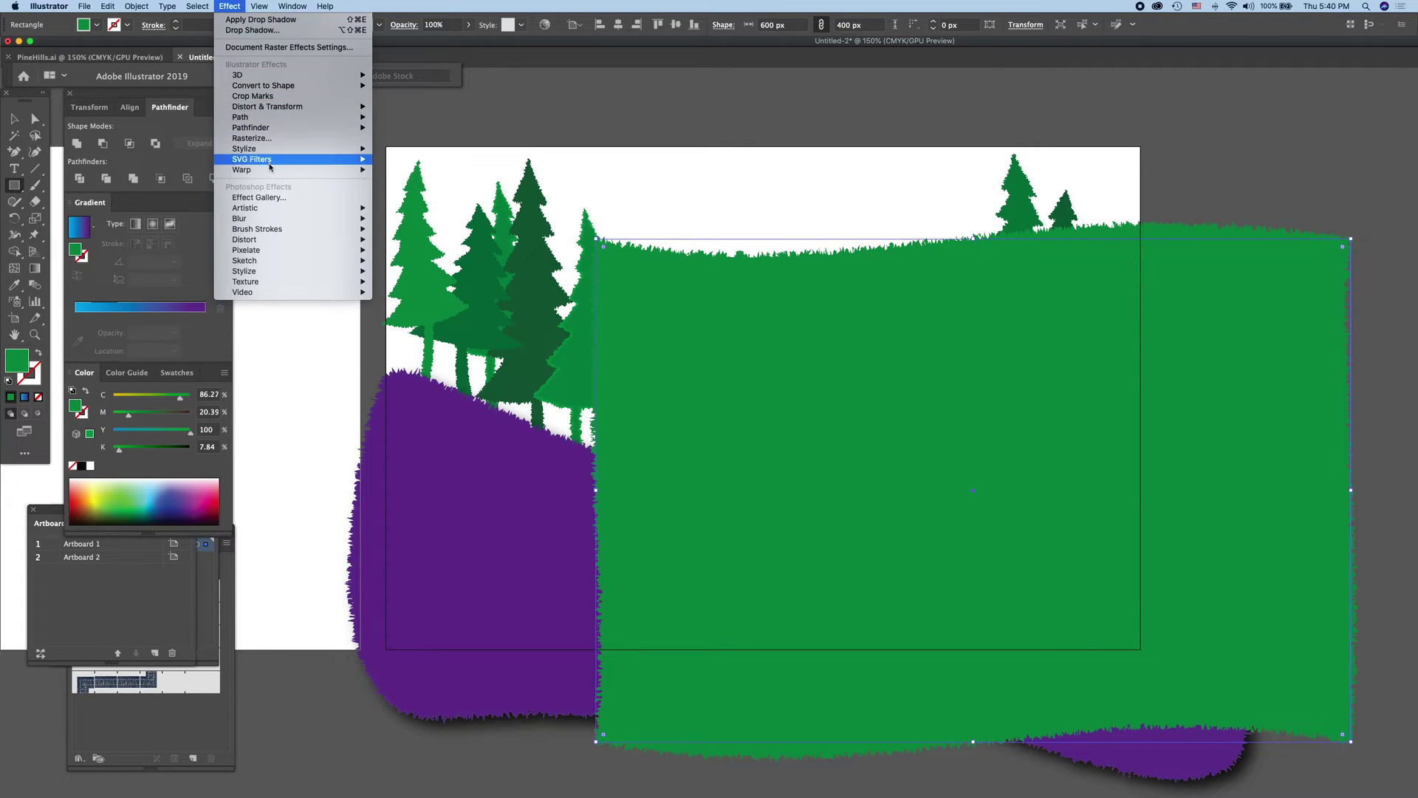
mouse_move(288, 170)
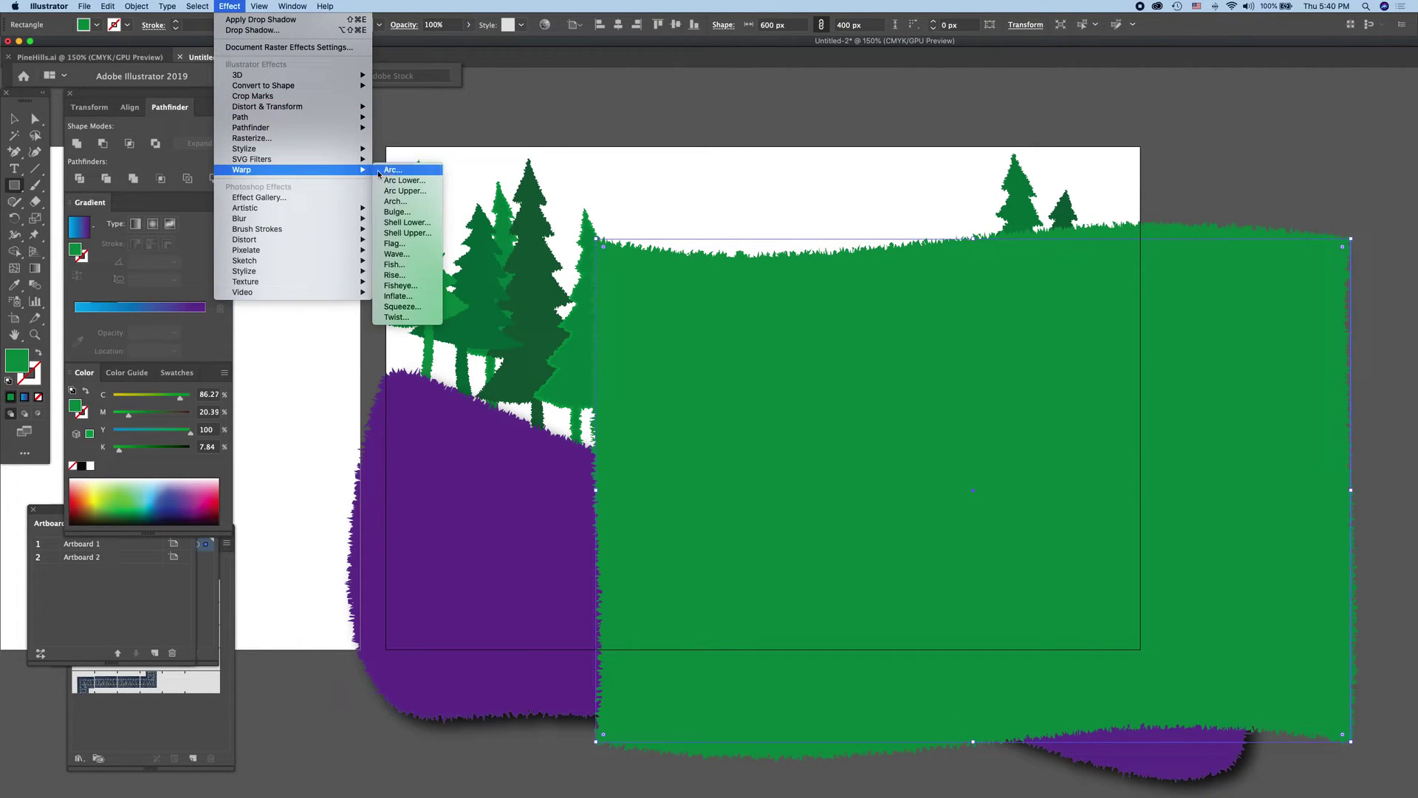
click(391, 171)
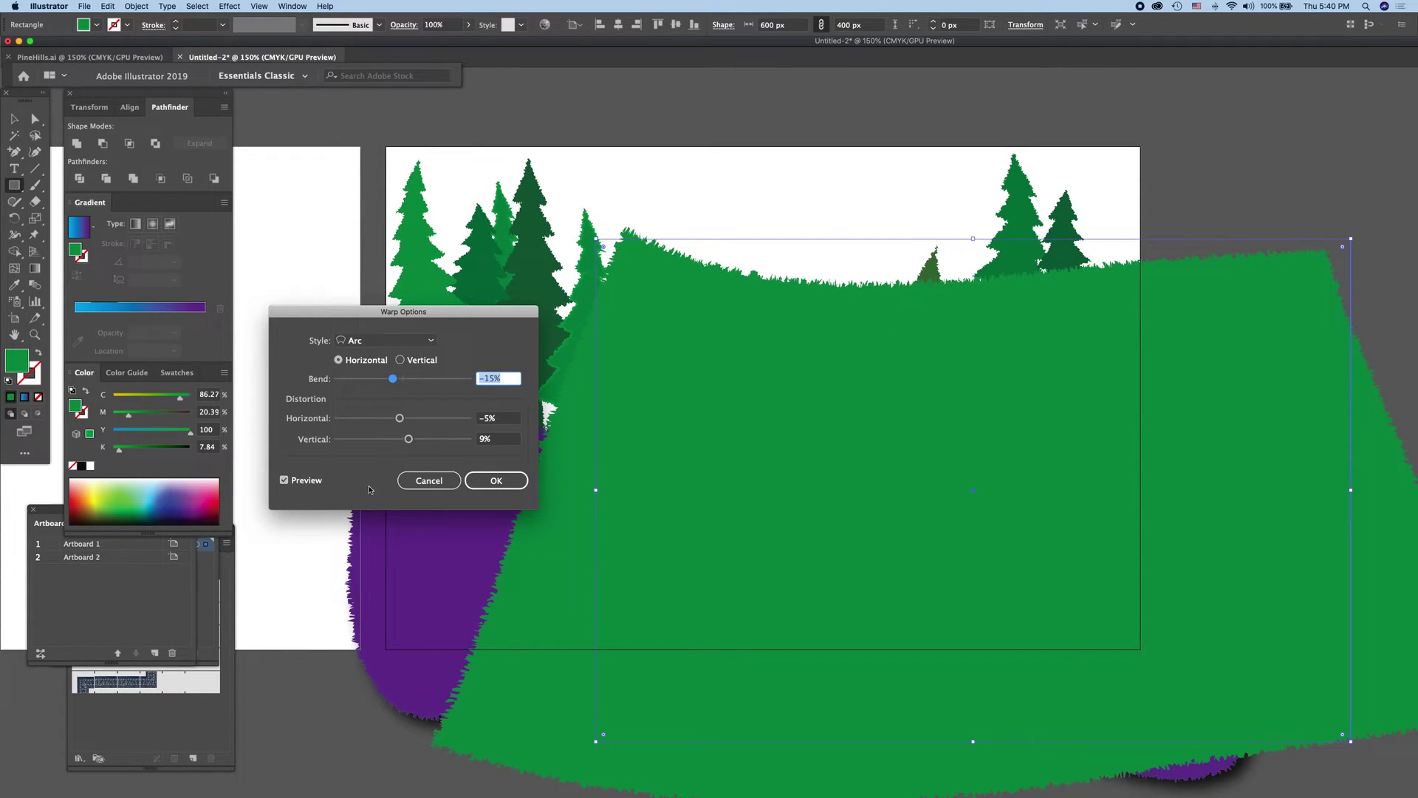
click(421, 482)
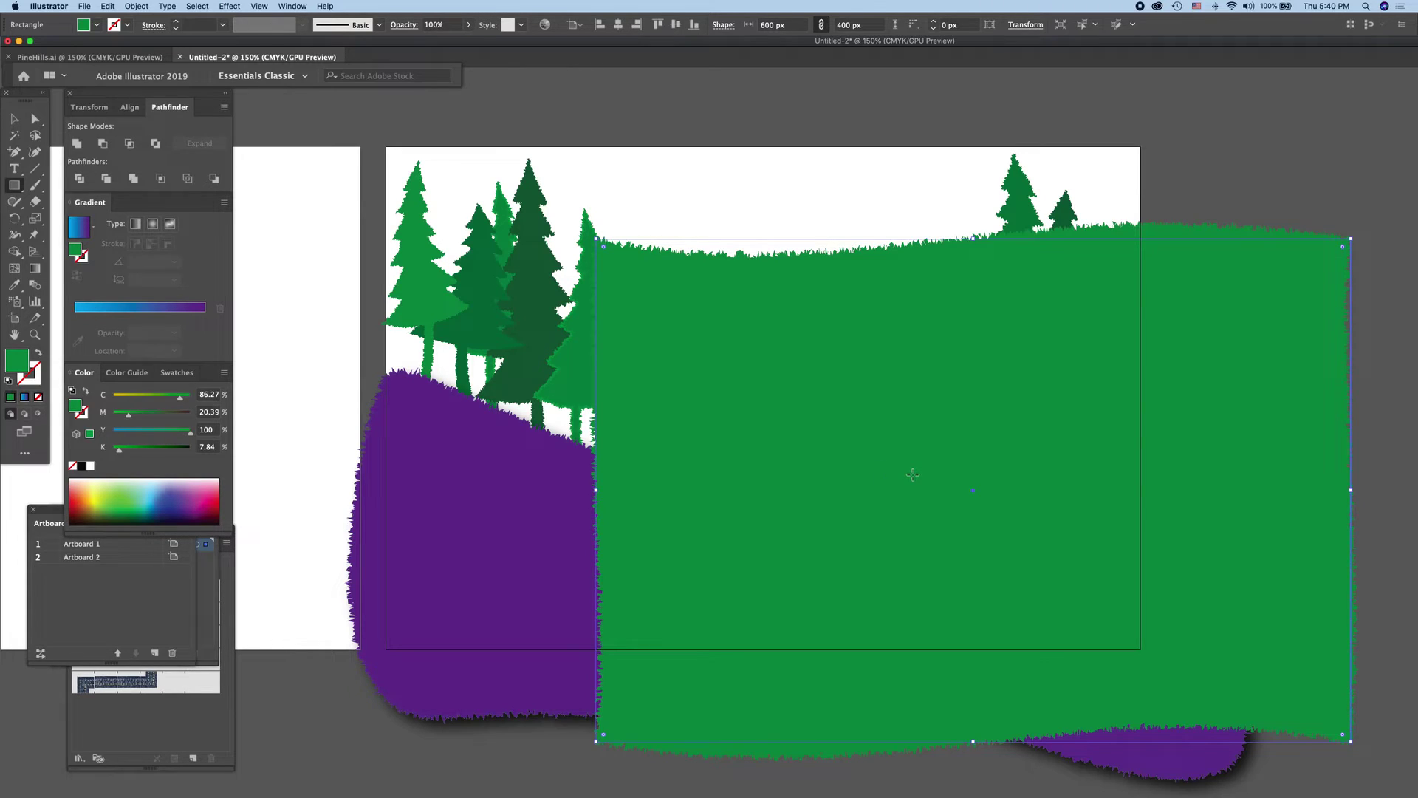
Step: Remove a stray smaller green rectangle and bring up the Effect menu
drag(912, 472, 550, 340)
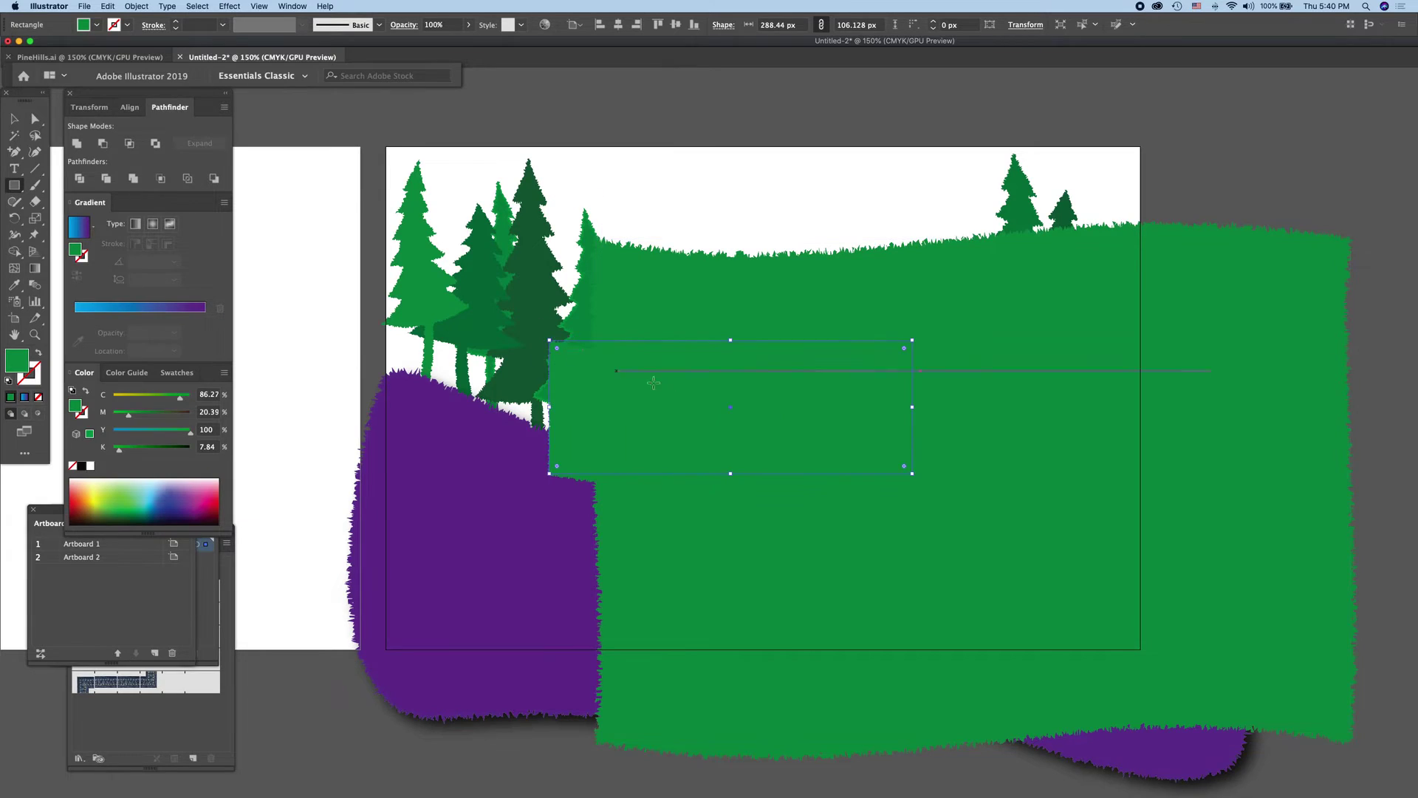
key(Delete)
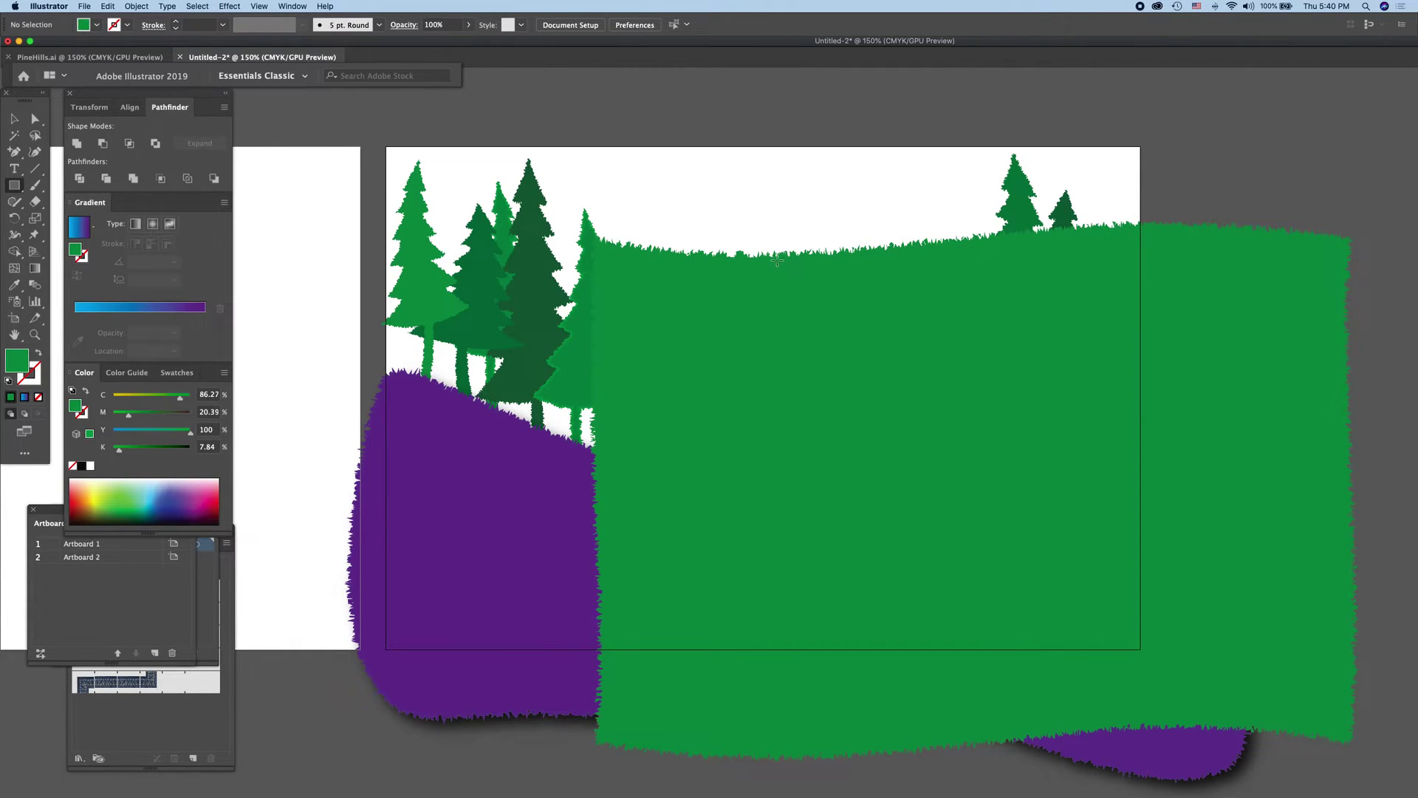
click(229, 6)
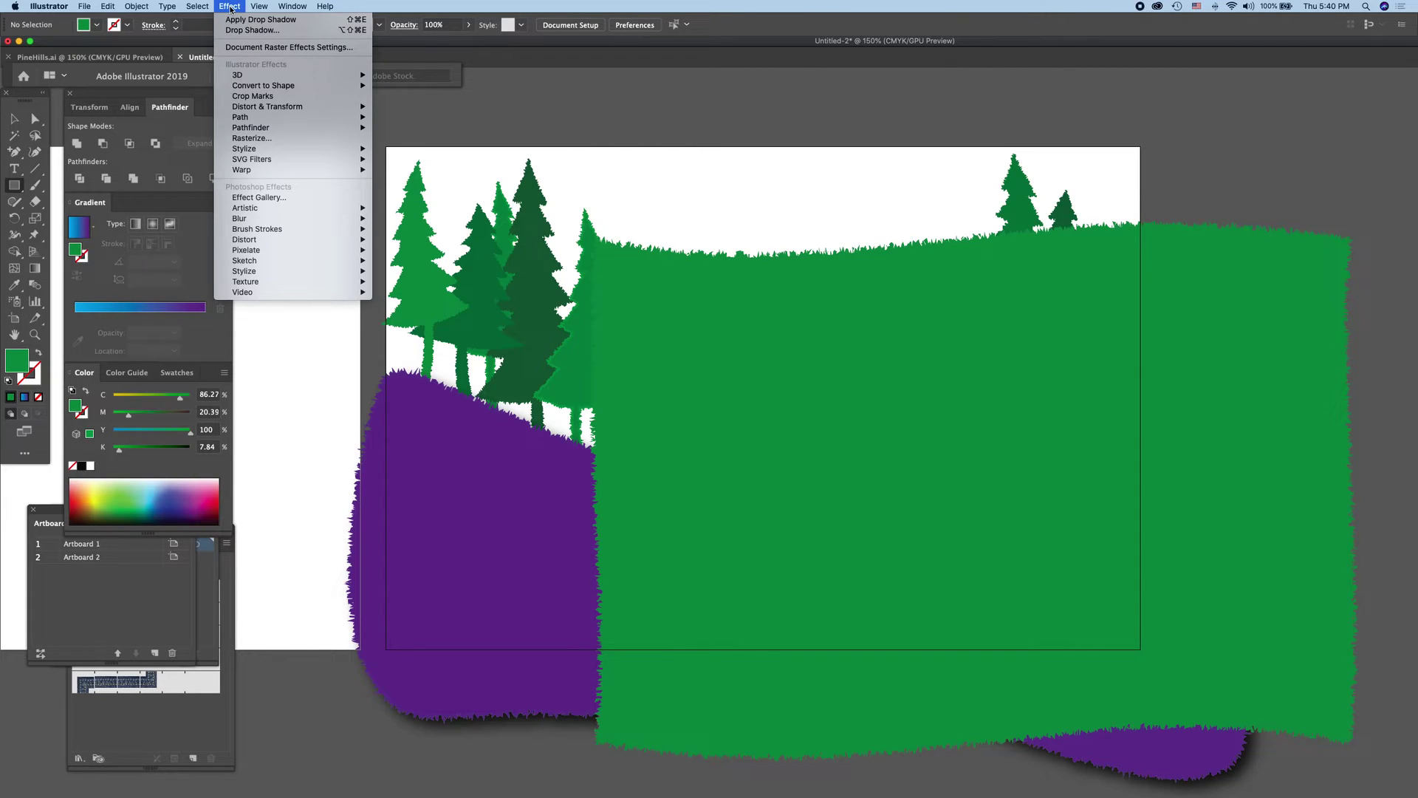
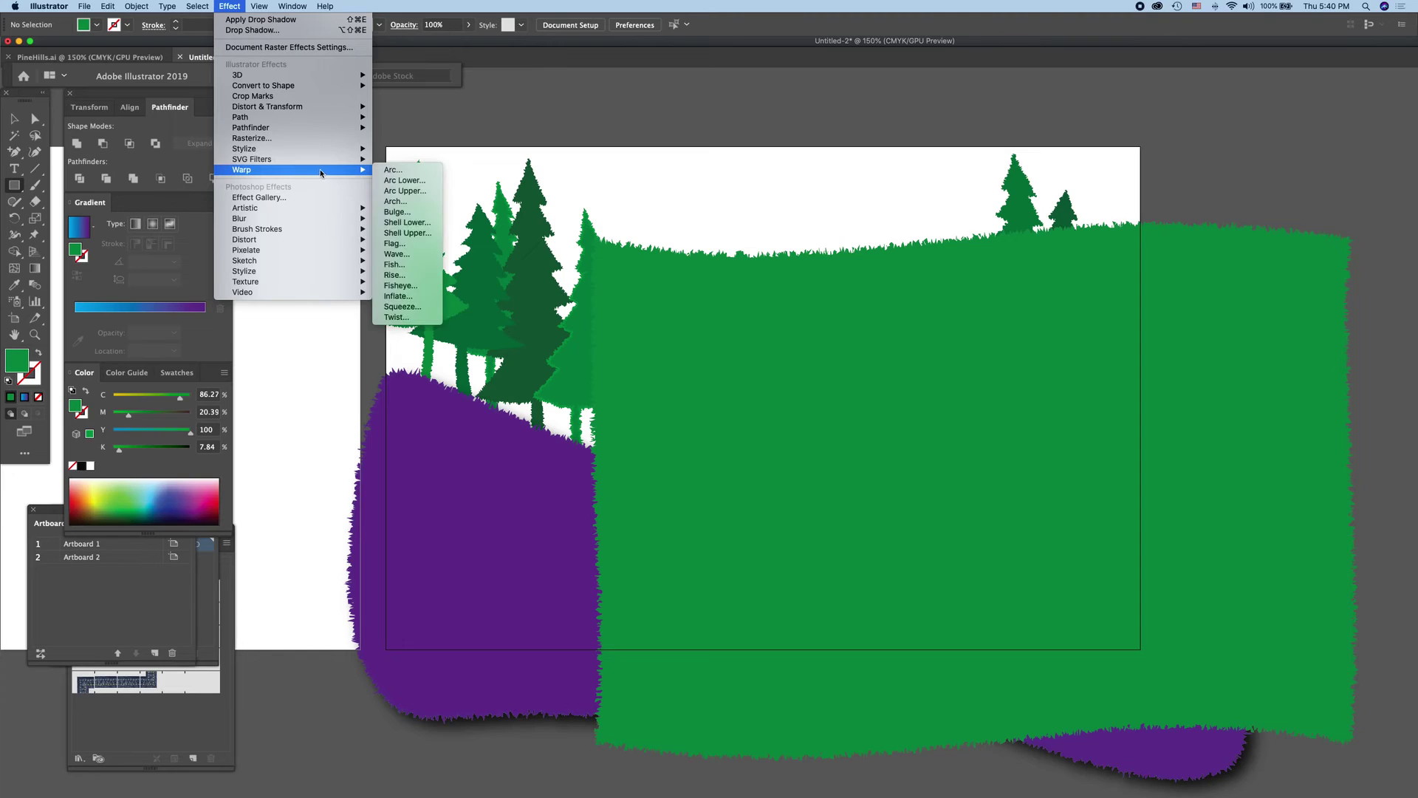
Step: Apply a Twist warp to the purple hill with Bend, Horizontal and Vertical distortion all at 0%
click(397, 317)
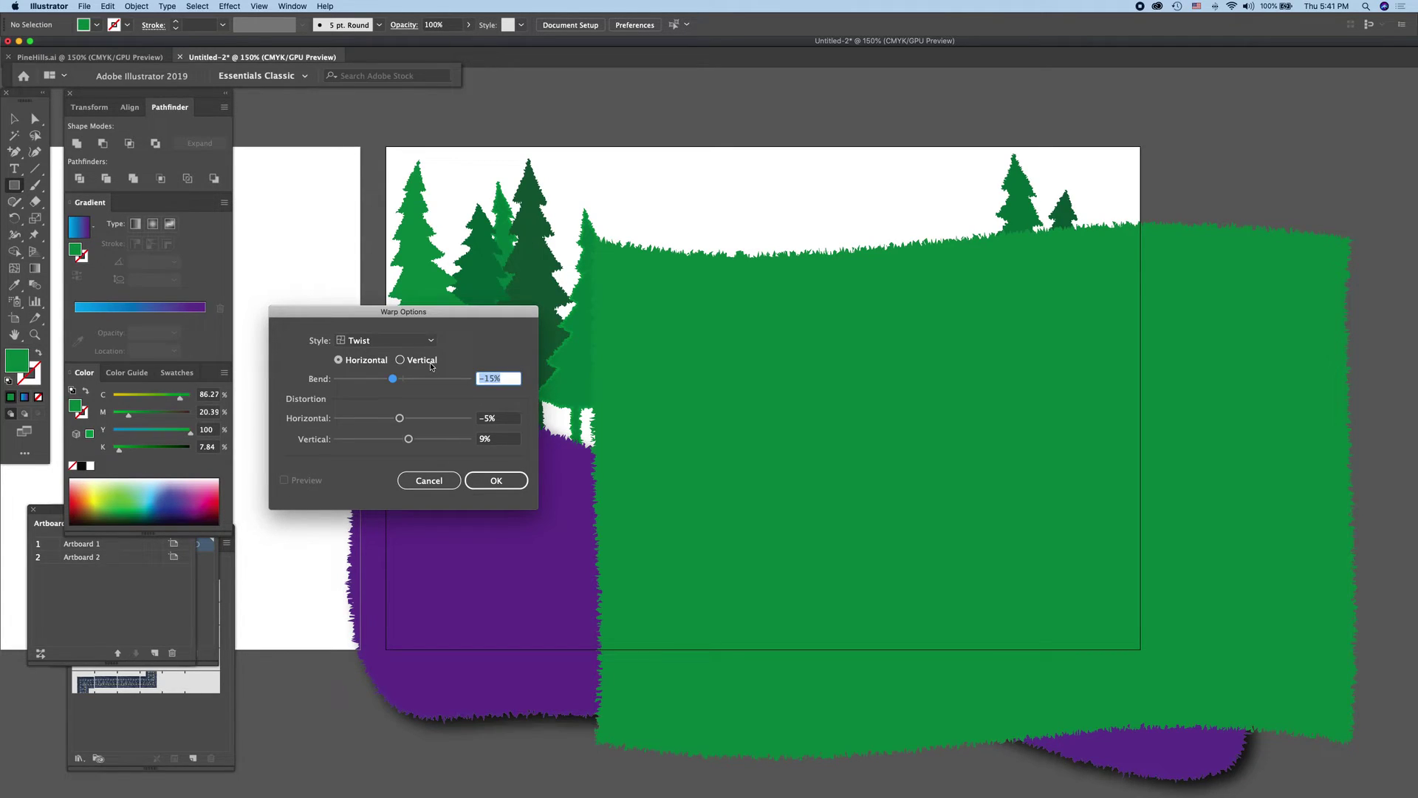
text(0)
key(Tab)
text(-)
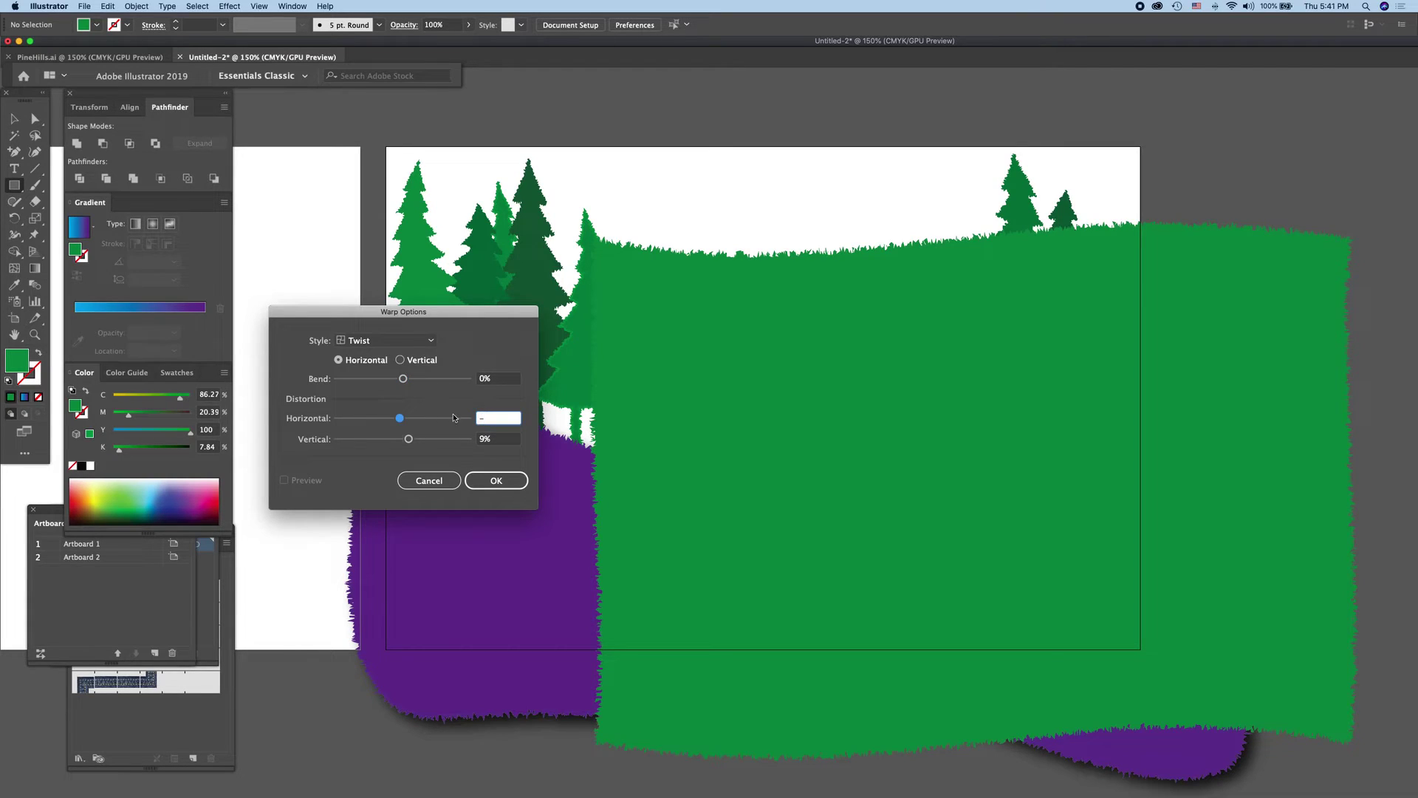
text(5)
key(Tab)
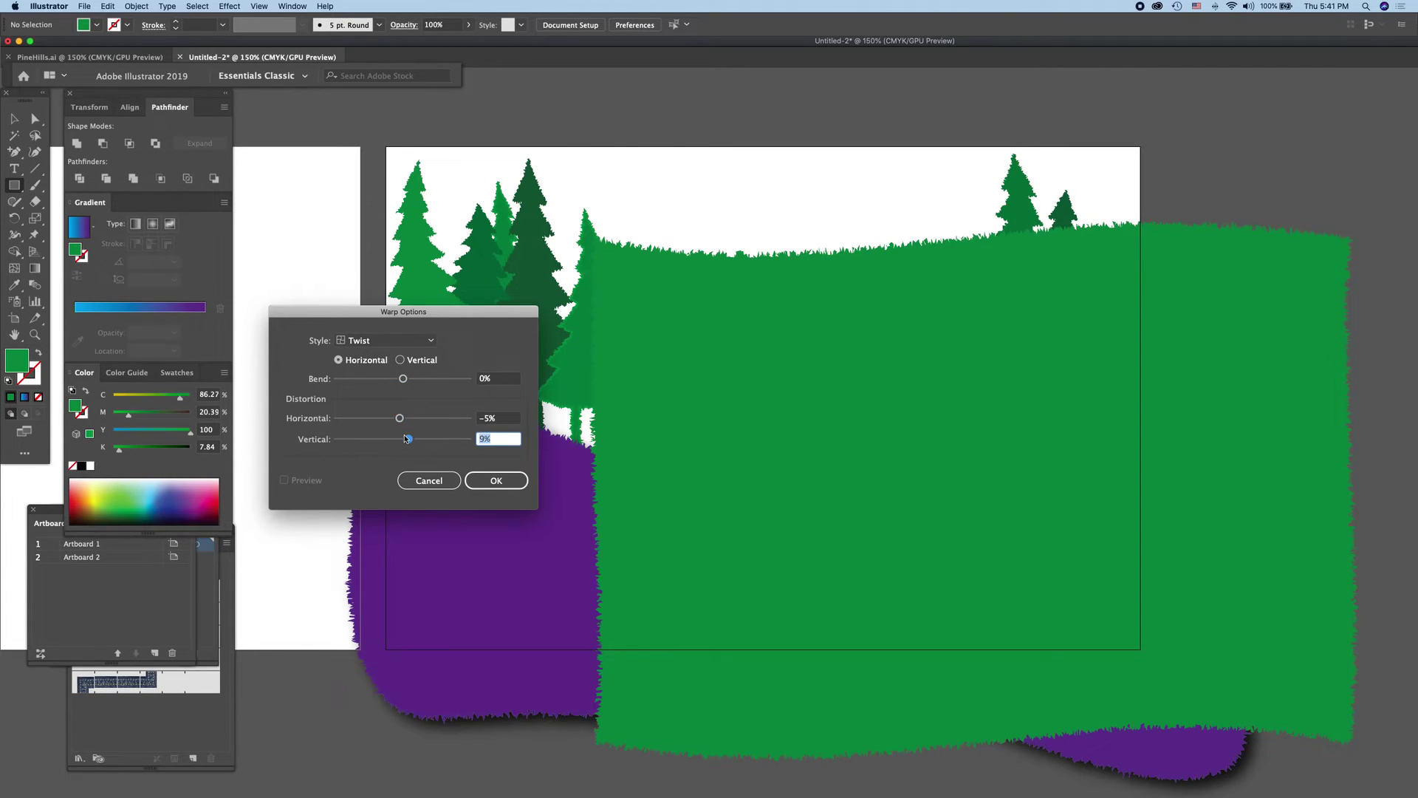
text(0)
key(shift+Tab)
text(0)
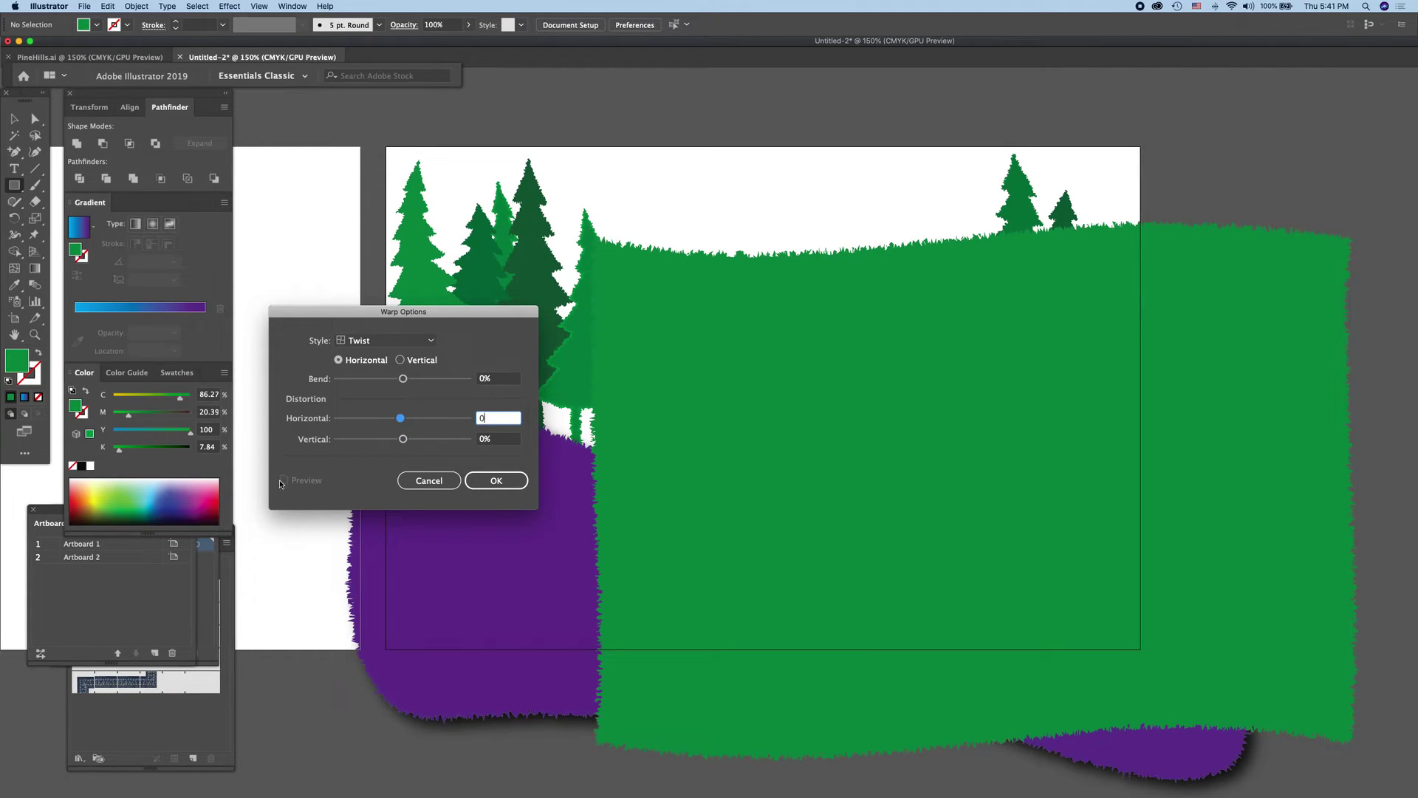
click(494, 484)
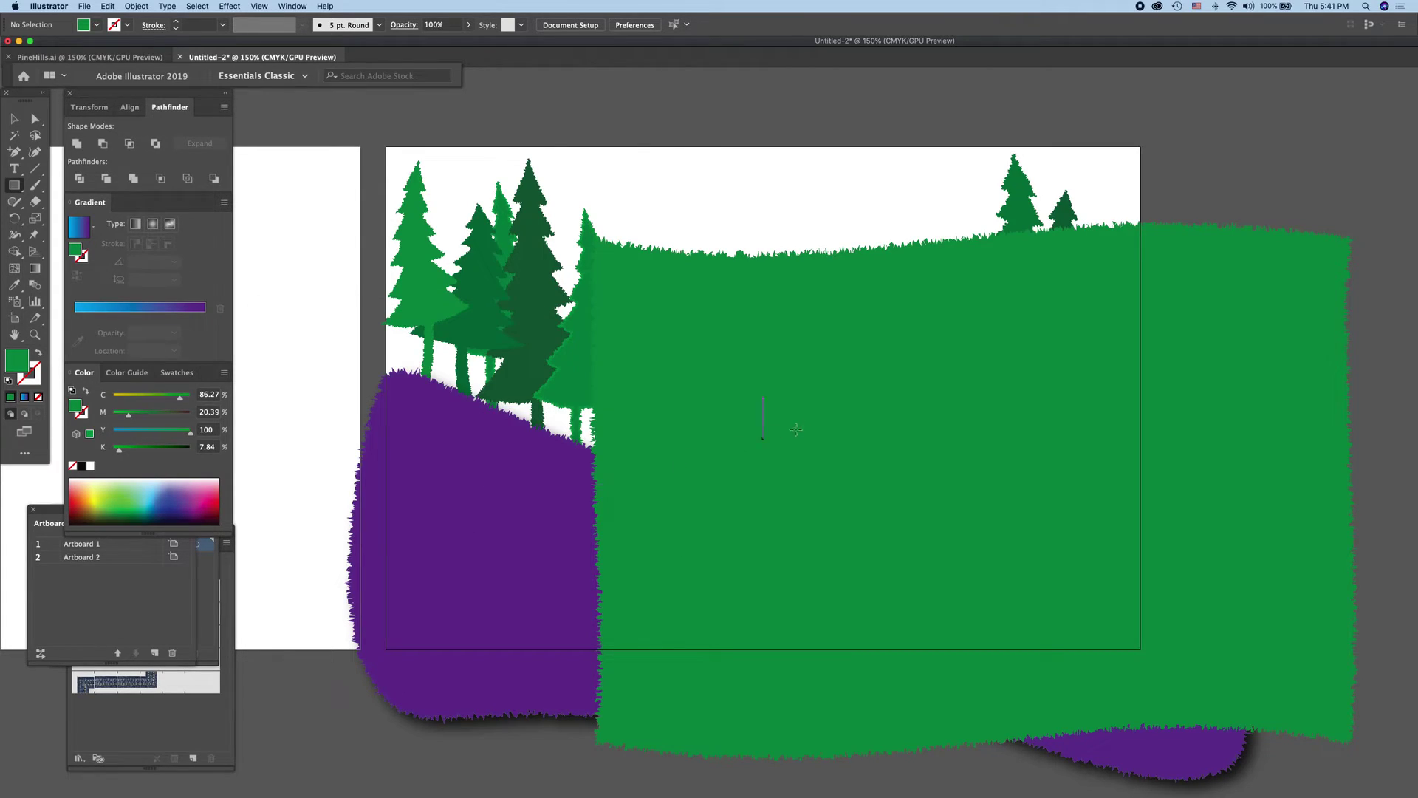
Step: Dismiss the Rectangle size dialog twice without drawing a rectangle
click(840, 417)
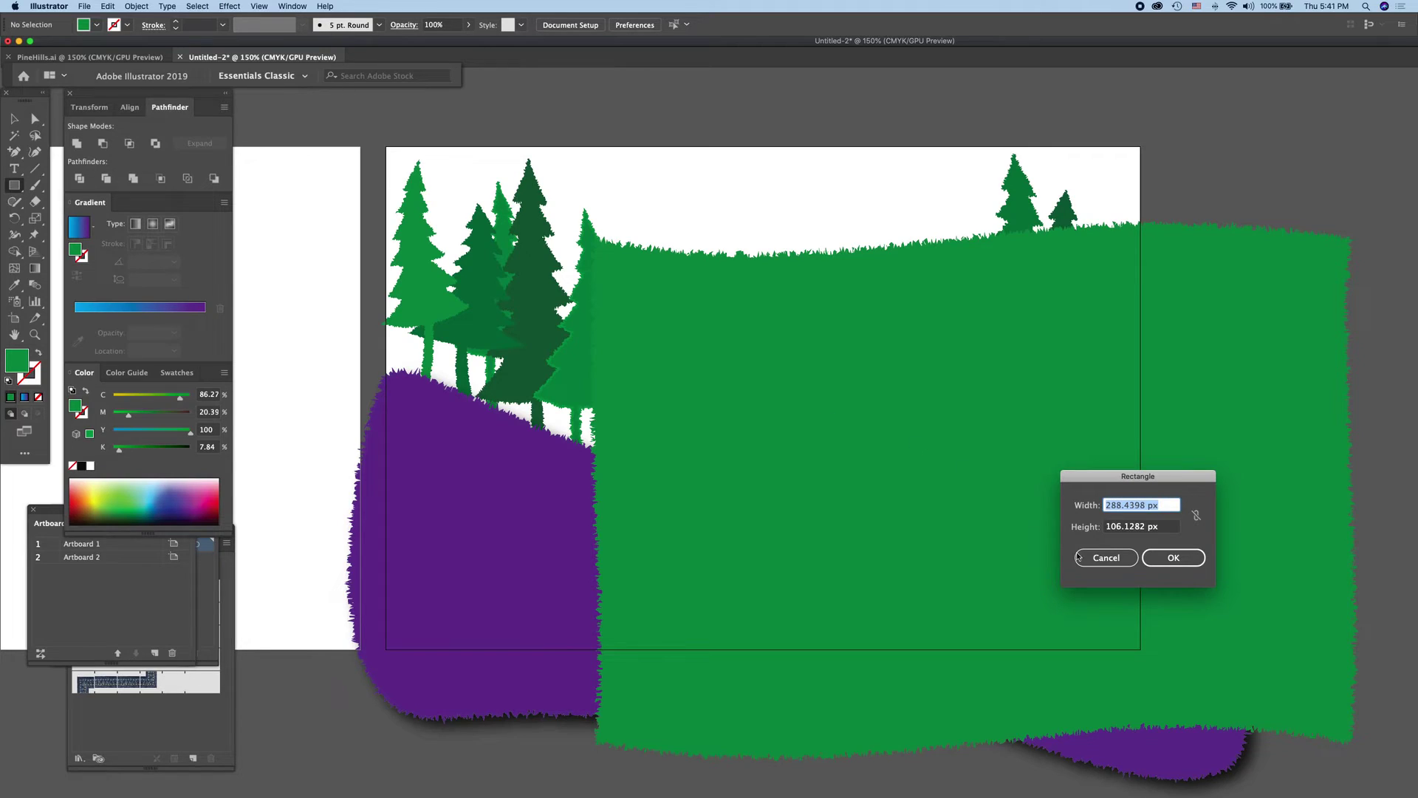
click(1105, 558)
click(880, 423)
click(1094, 555)
Step: Select the green grass shape and decline stacking a second Twist effect on it
click(14, 119)
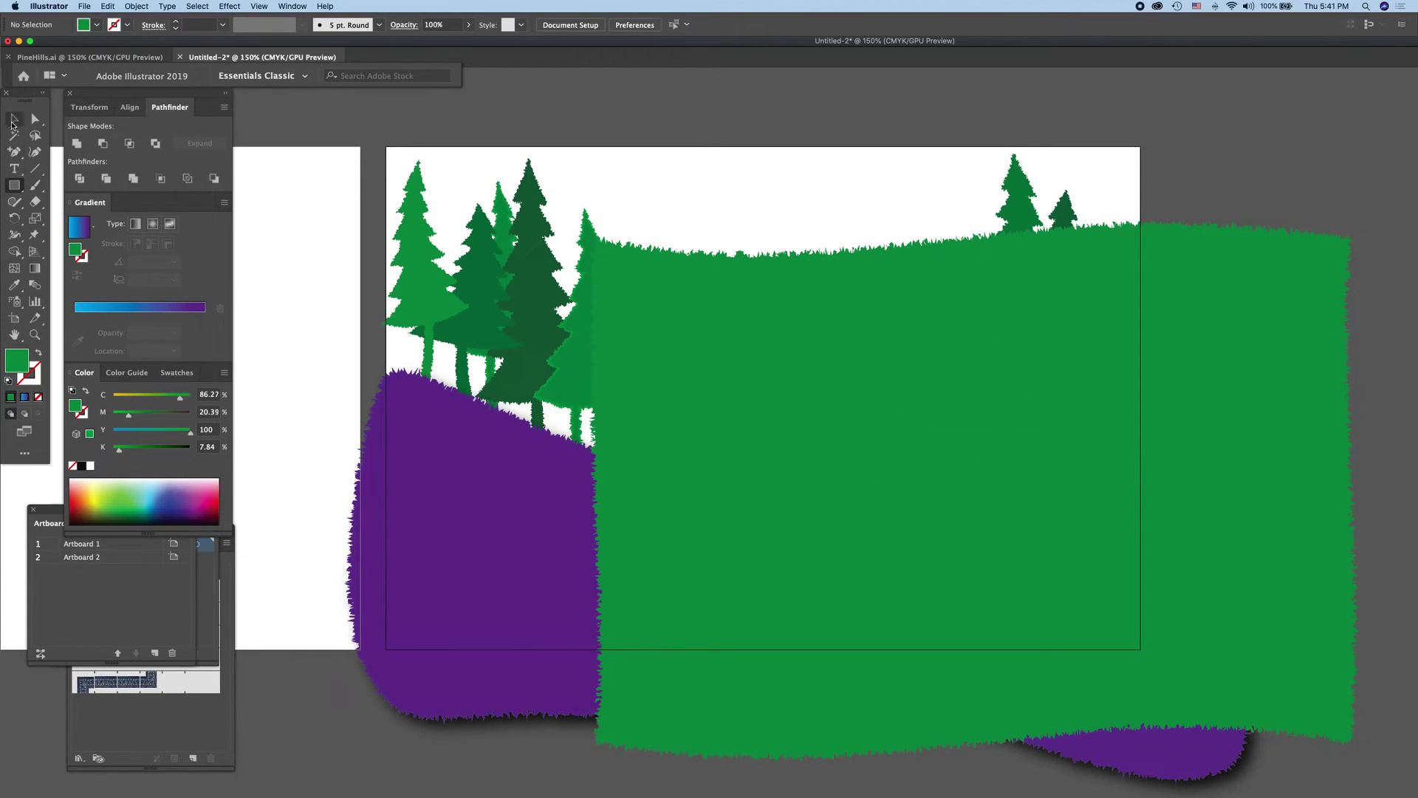
click(812, 297)
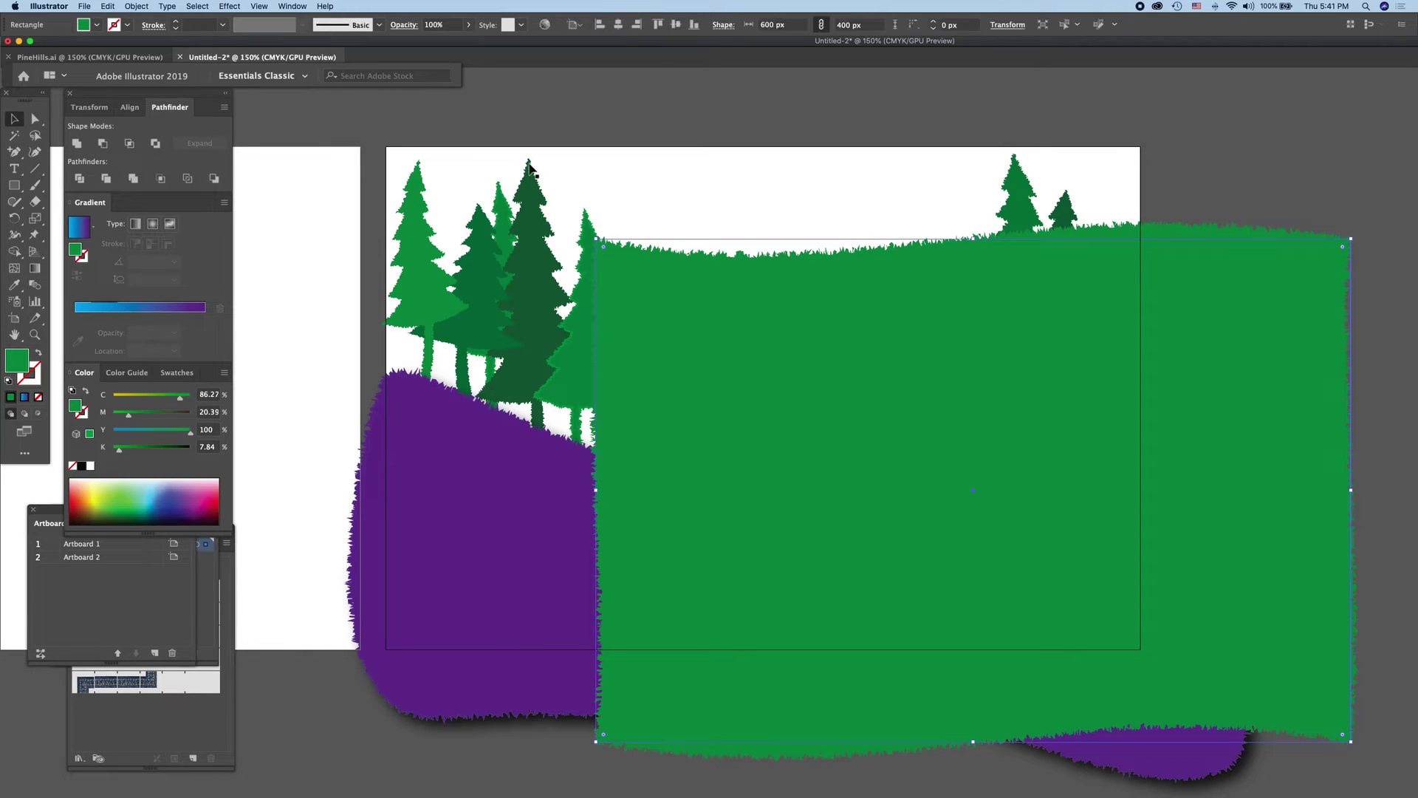
click(229, 7)
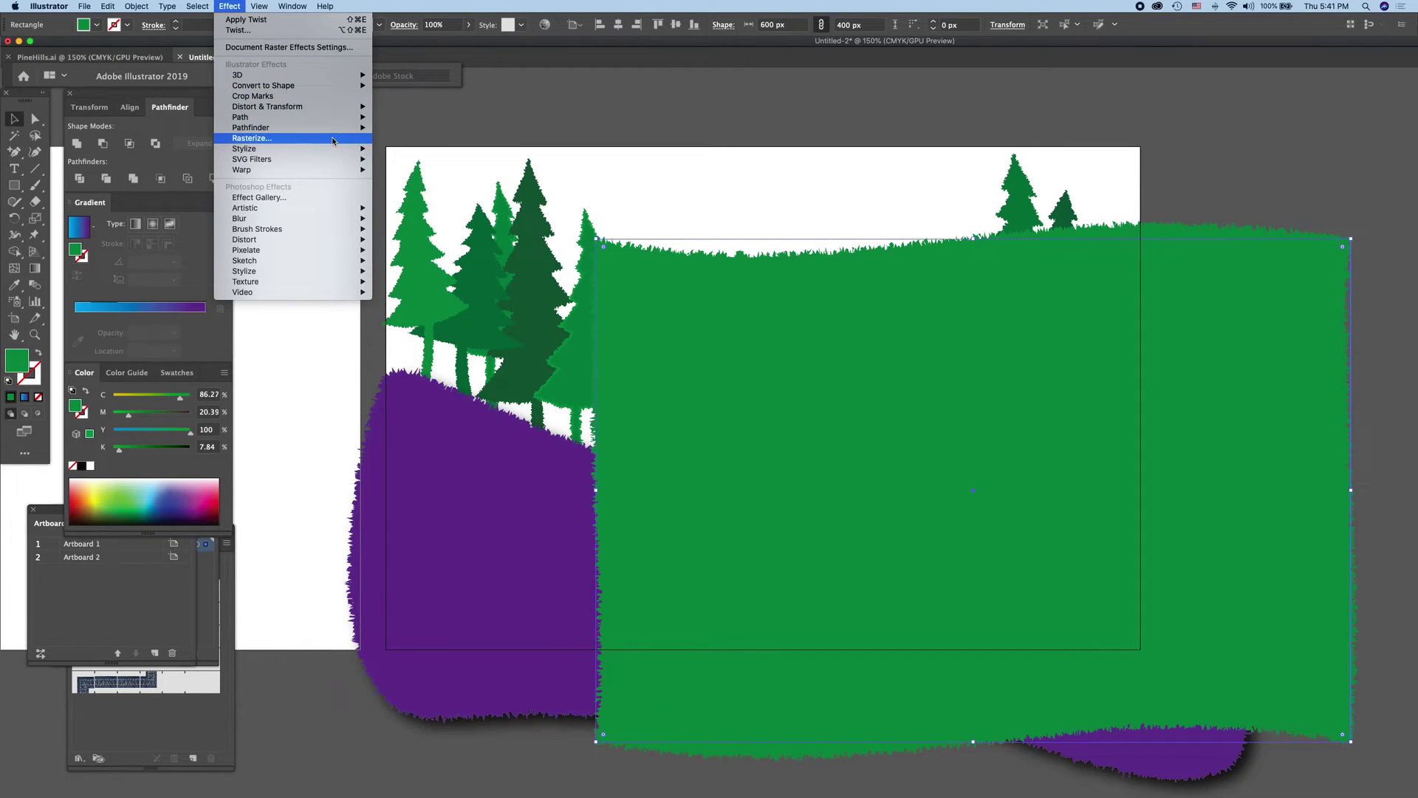
mouse_move(267, 107)
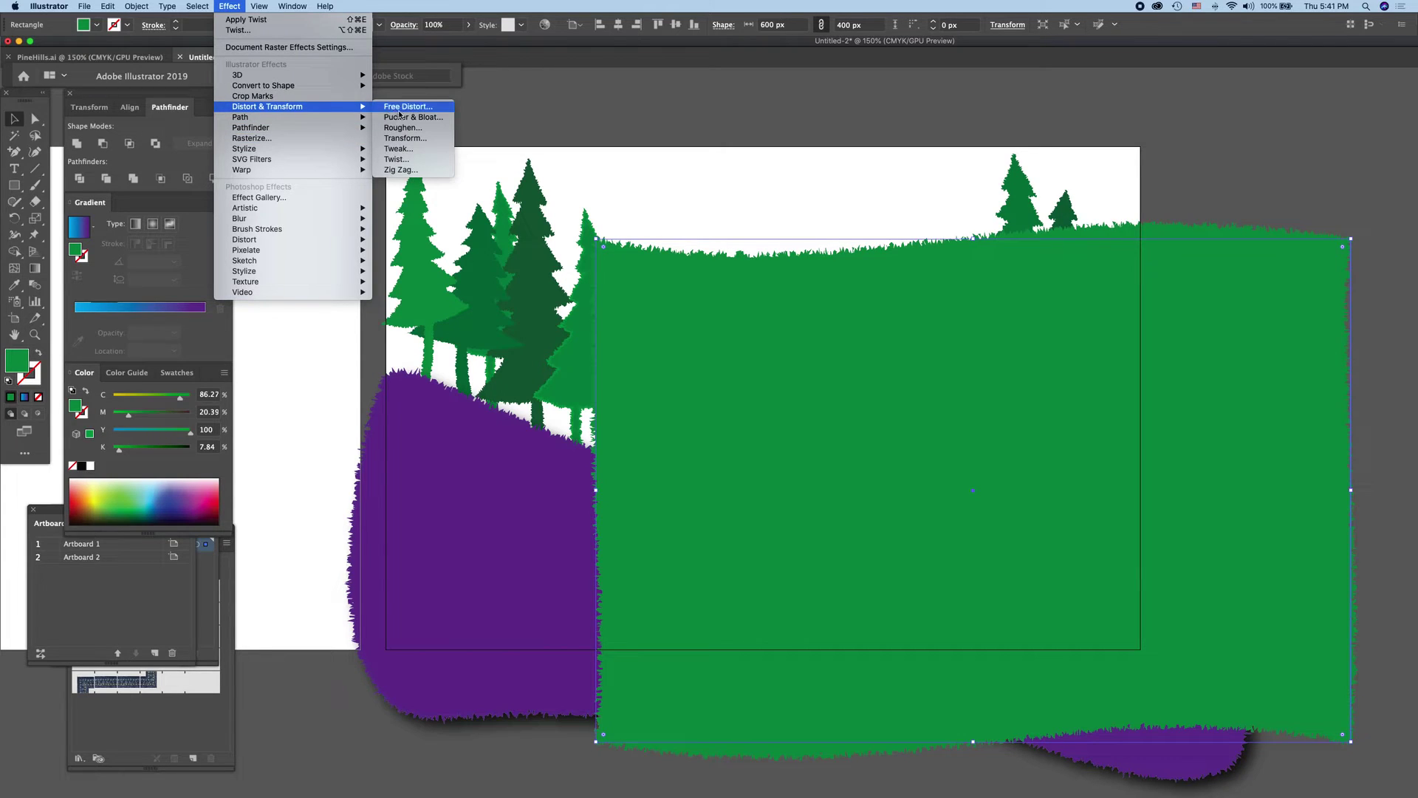
click(411, 159)
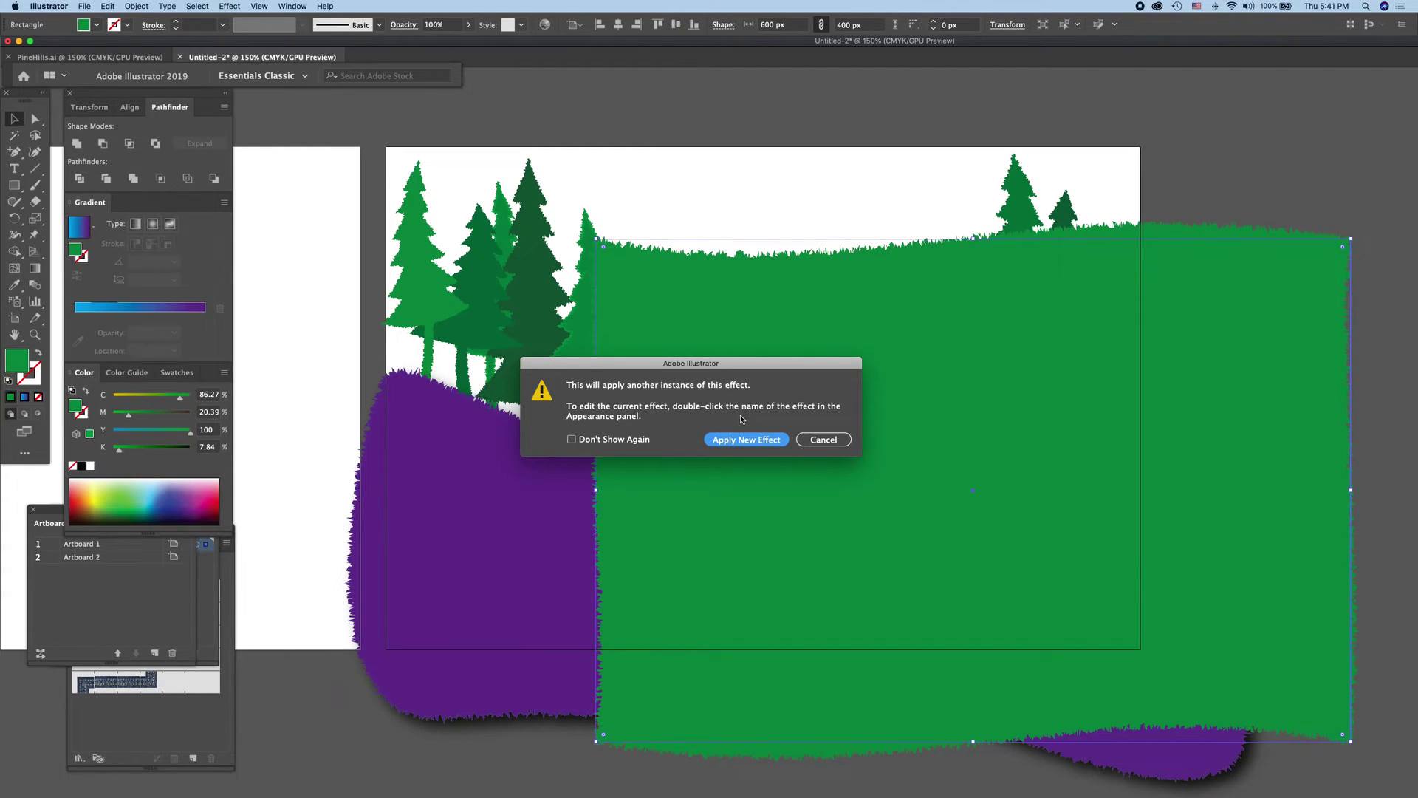
click(822, 440)
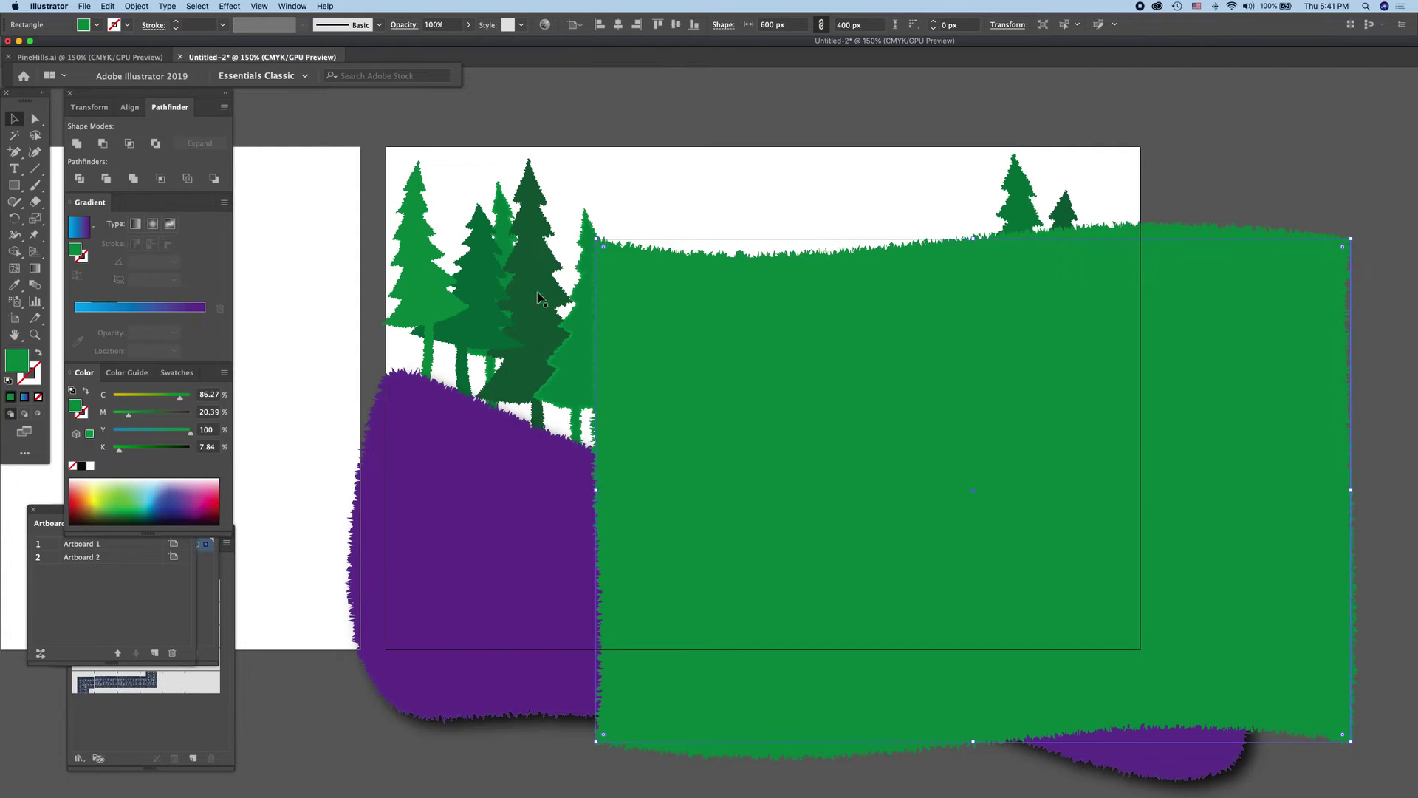
click(133, 8)
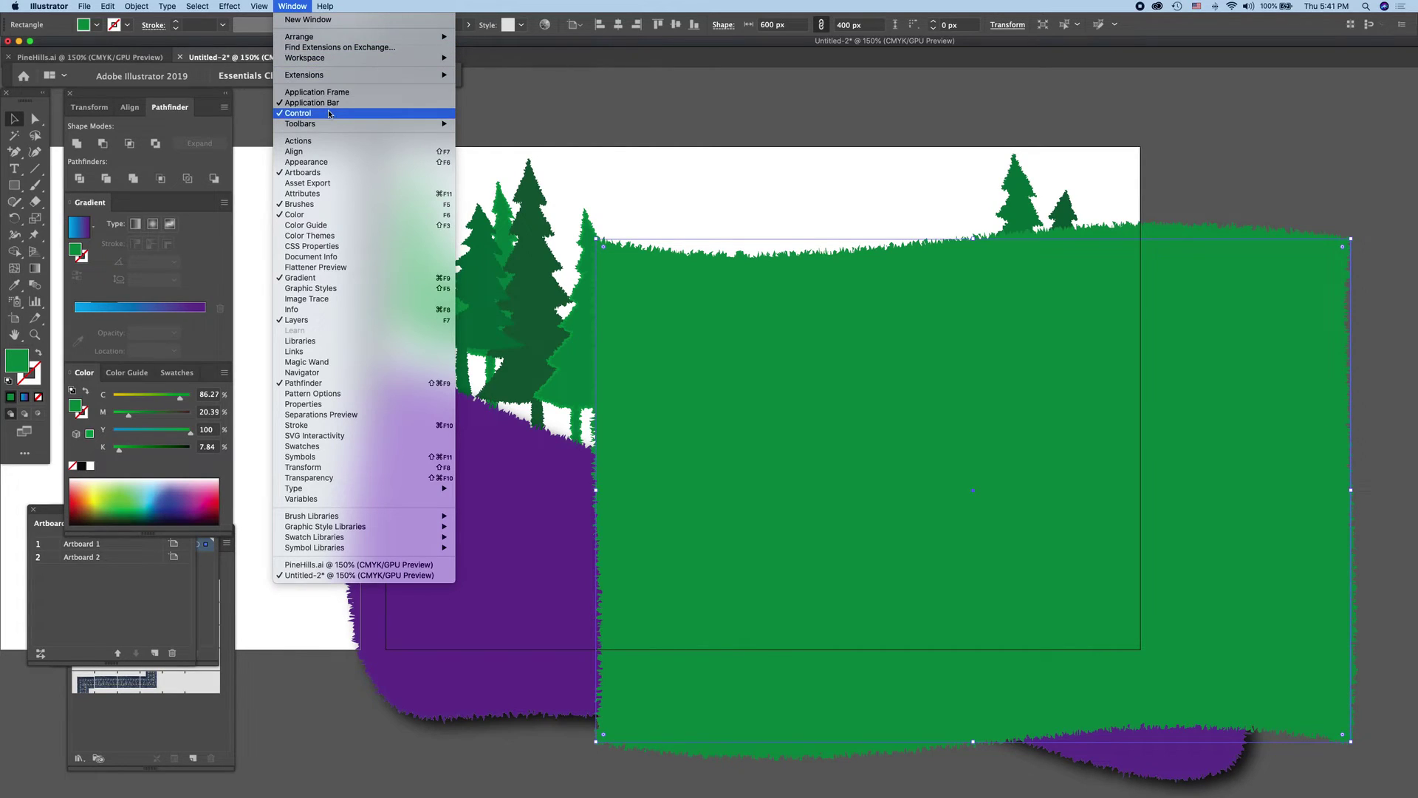
Step: Edit the green rectangle's existing Twist effect in the Appearance panel to a 0° angle
click(325, 161)
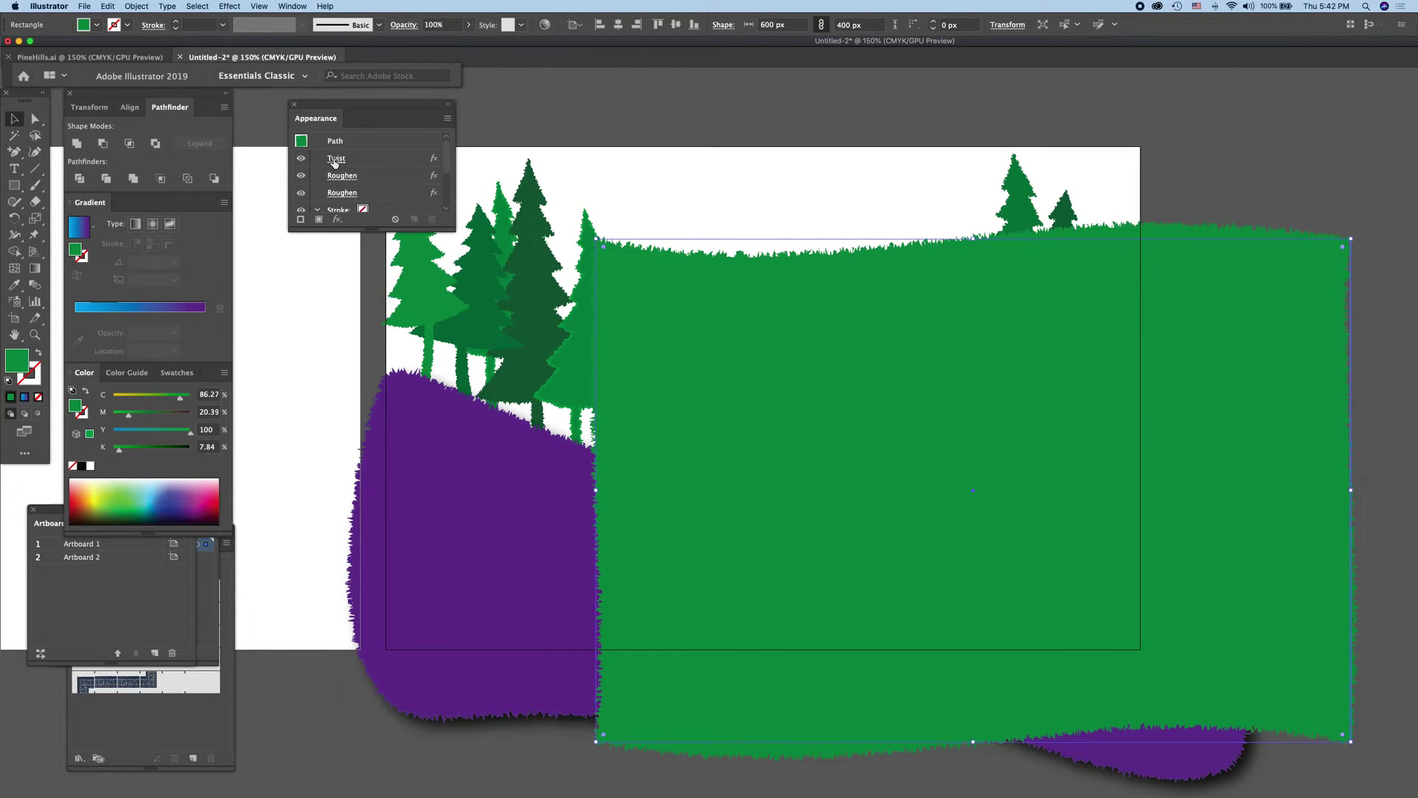
scroll(311, 148, down, 2)
scroll(310, 144, down, 2)
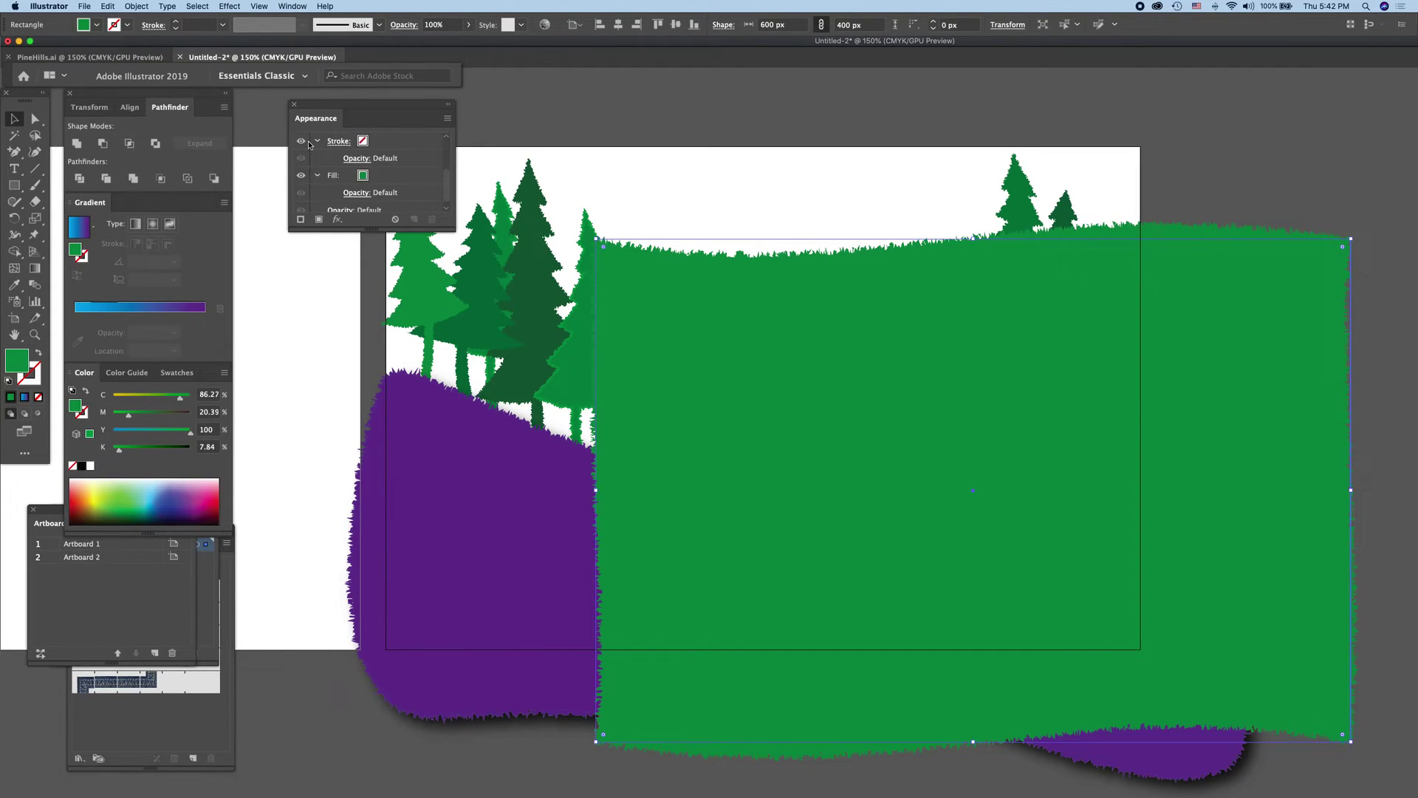
scroll(309, 144, up, 3)
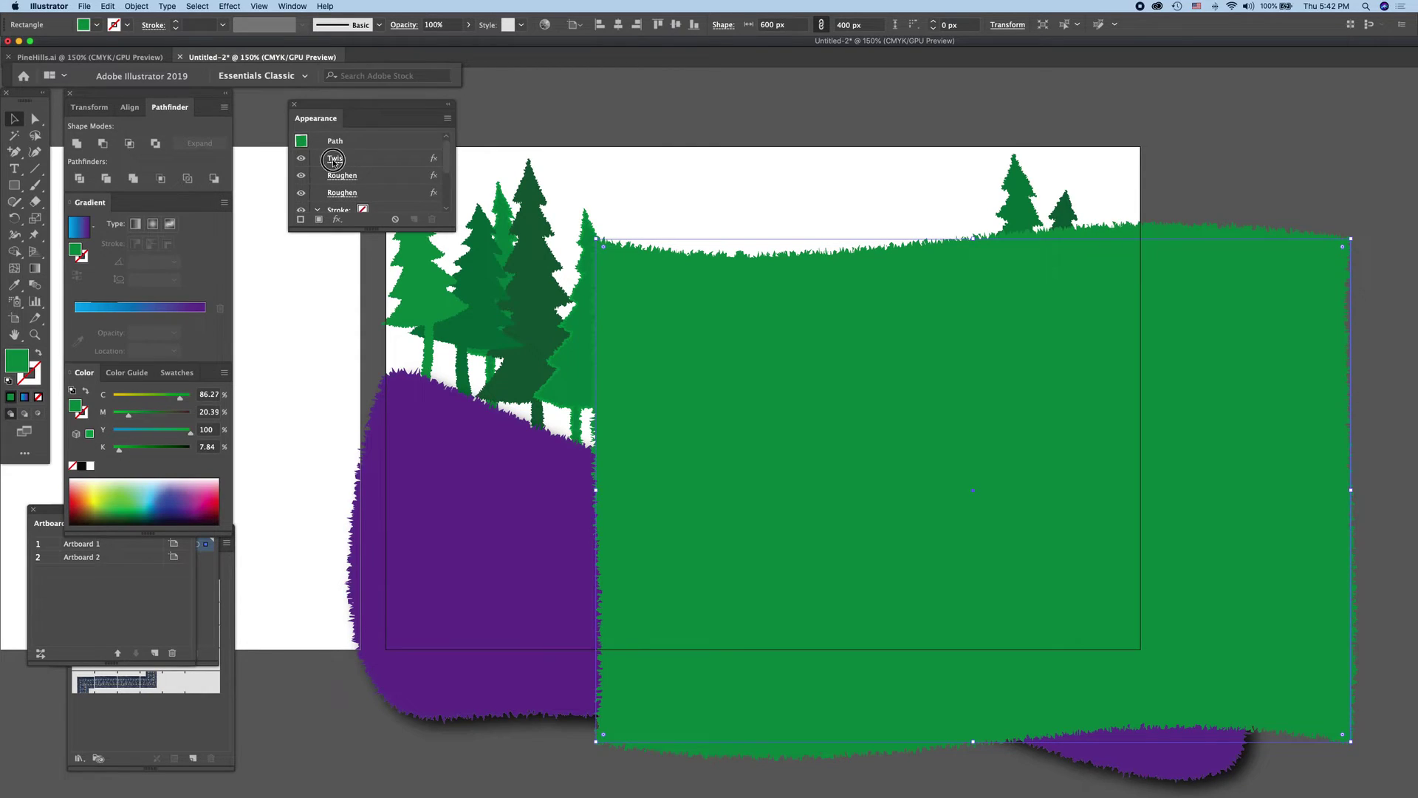
click(335, 160)
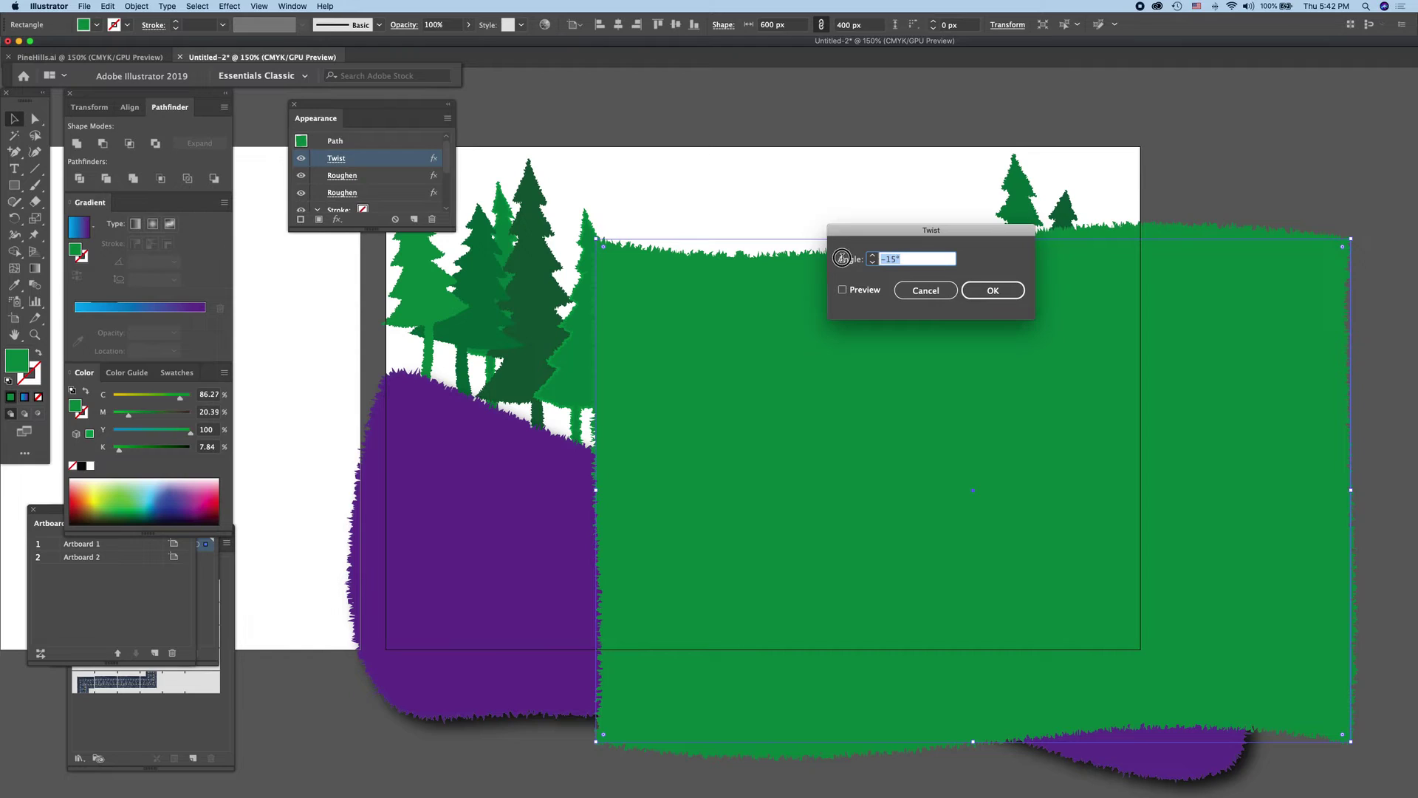
text(0)
click(1010, 293)
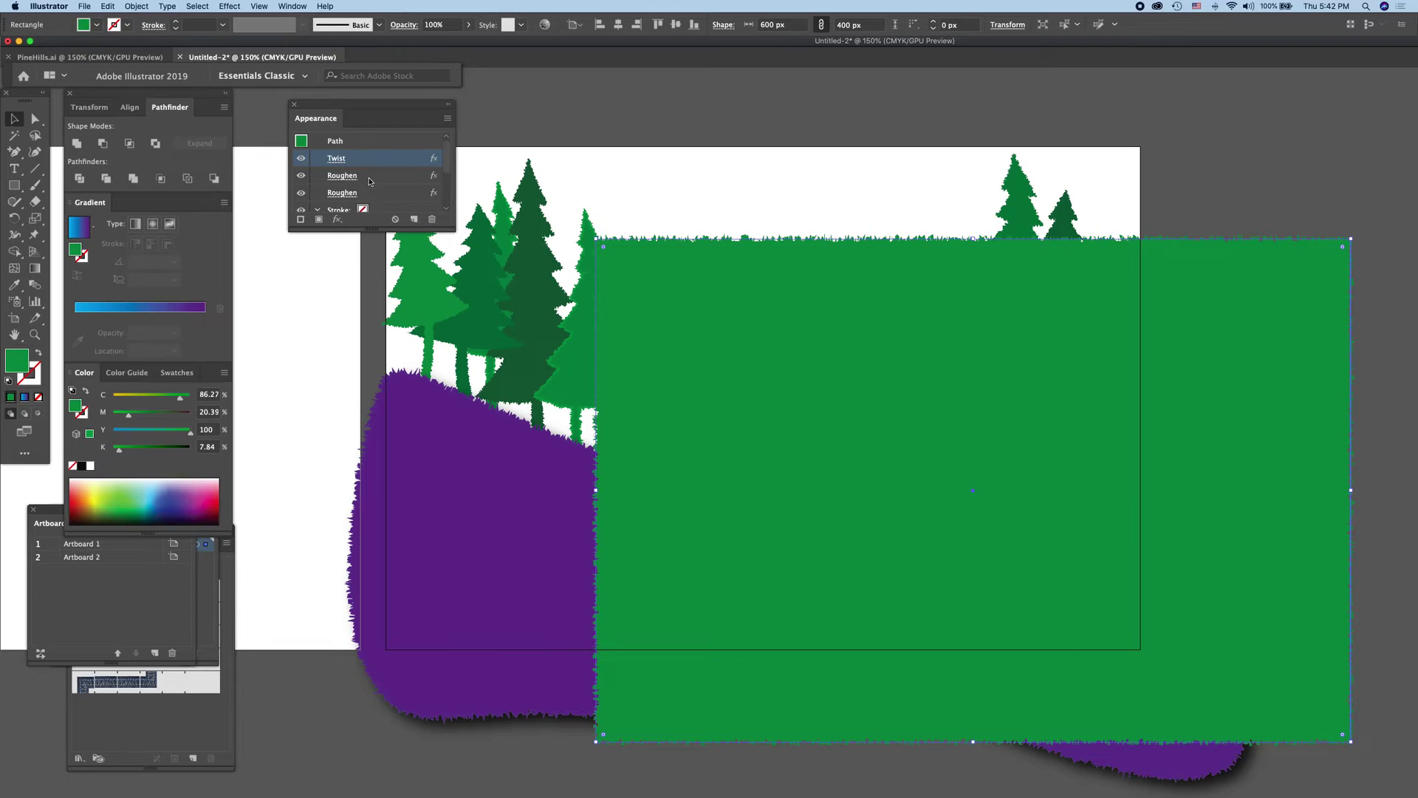
Step: Set the first Roughen effect on the green rectangle to Size 0% and Detail 0
click(343, 176)
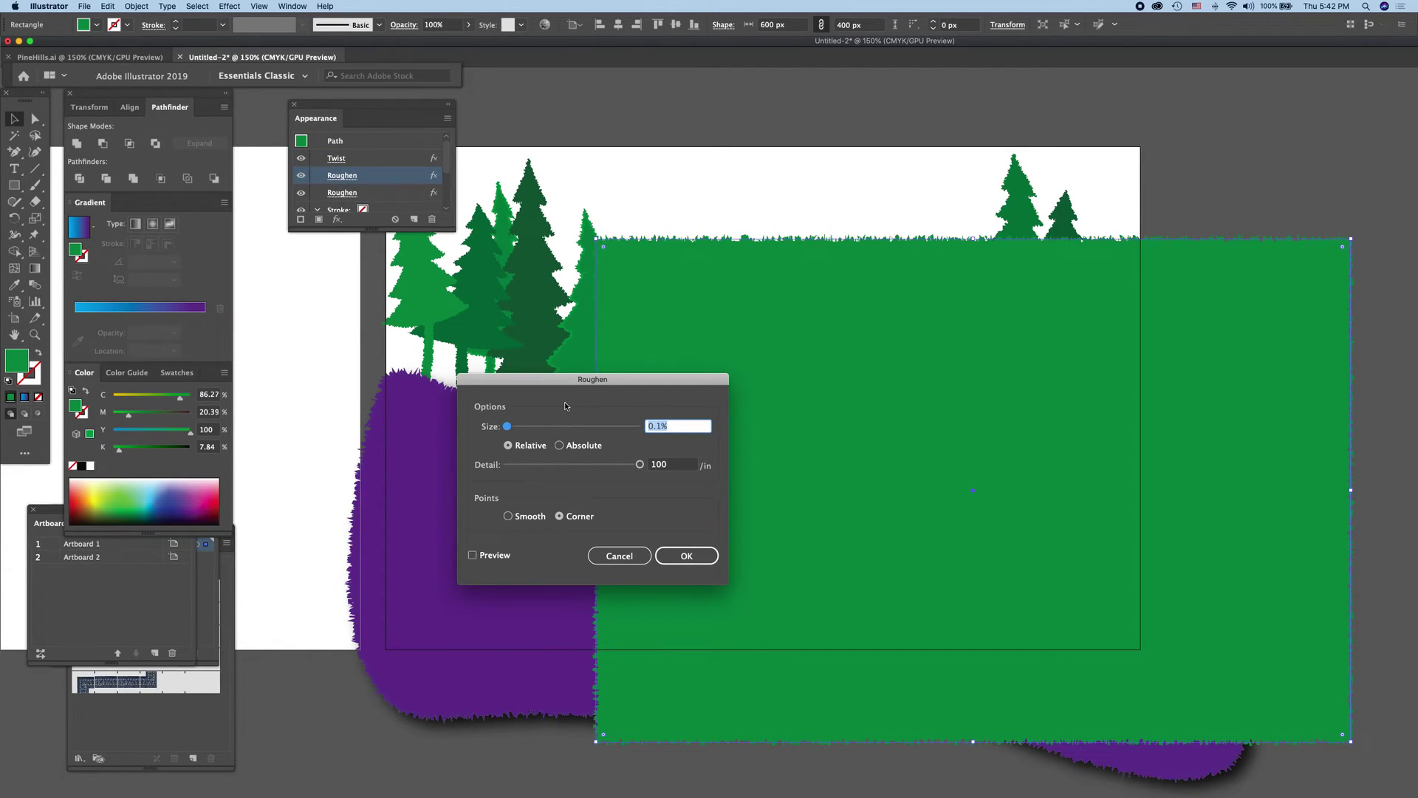
text(0)
key(Tab)
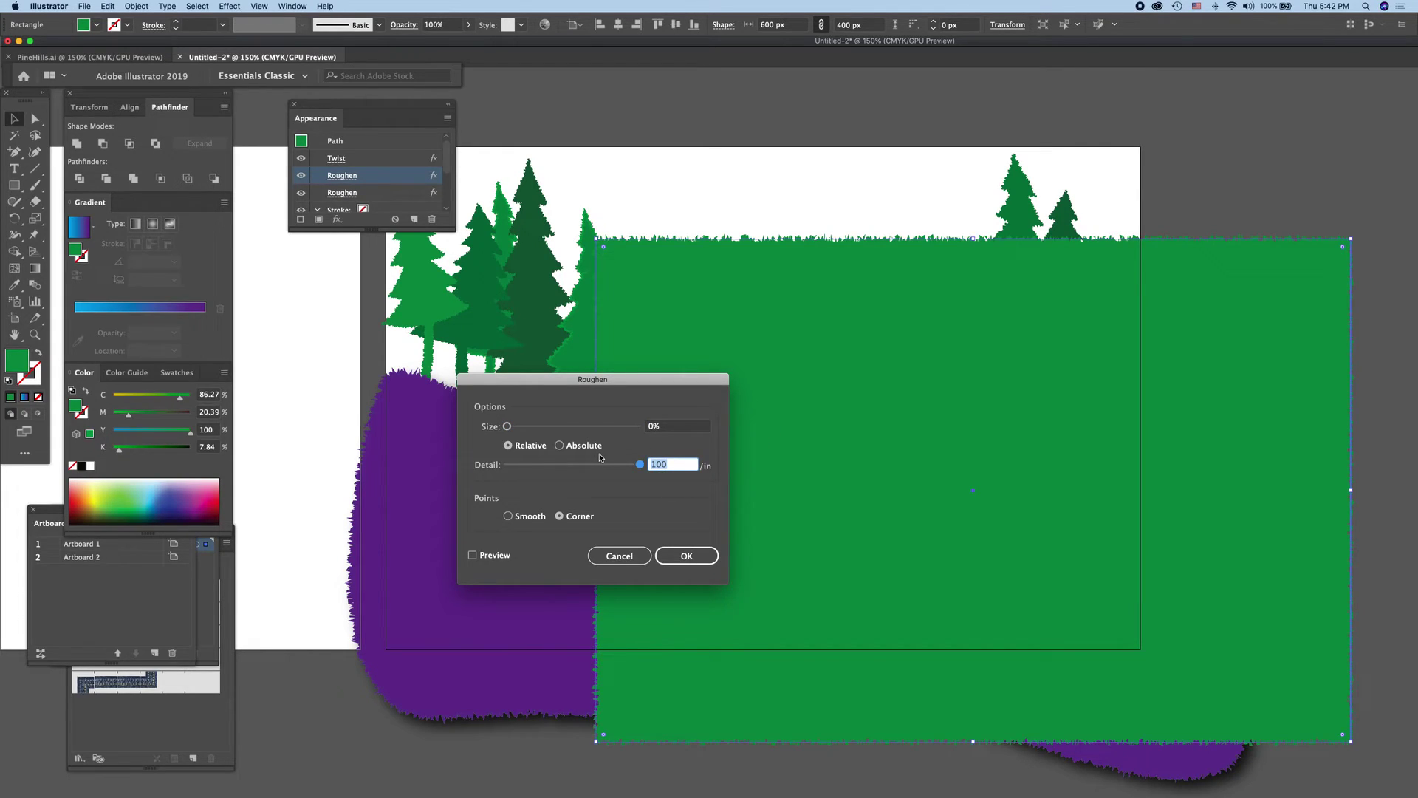
text(0)
click(687, 556)
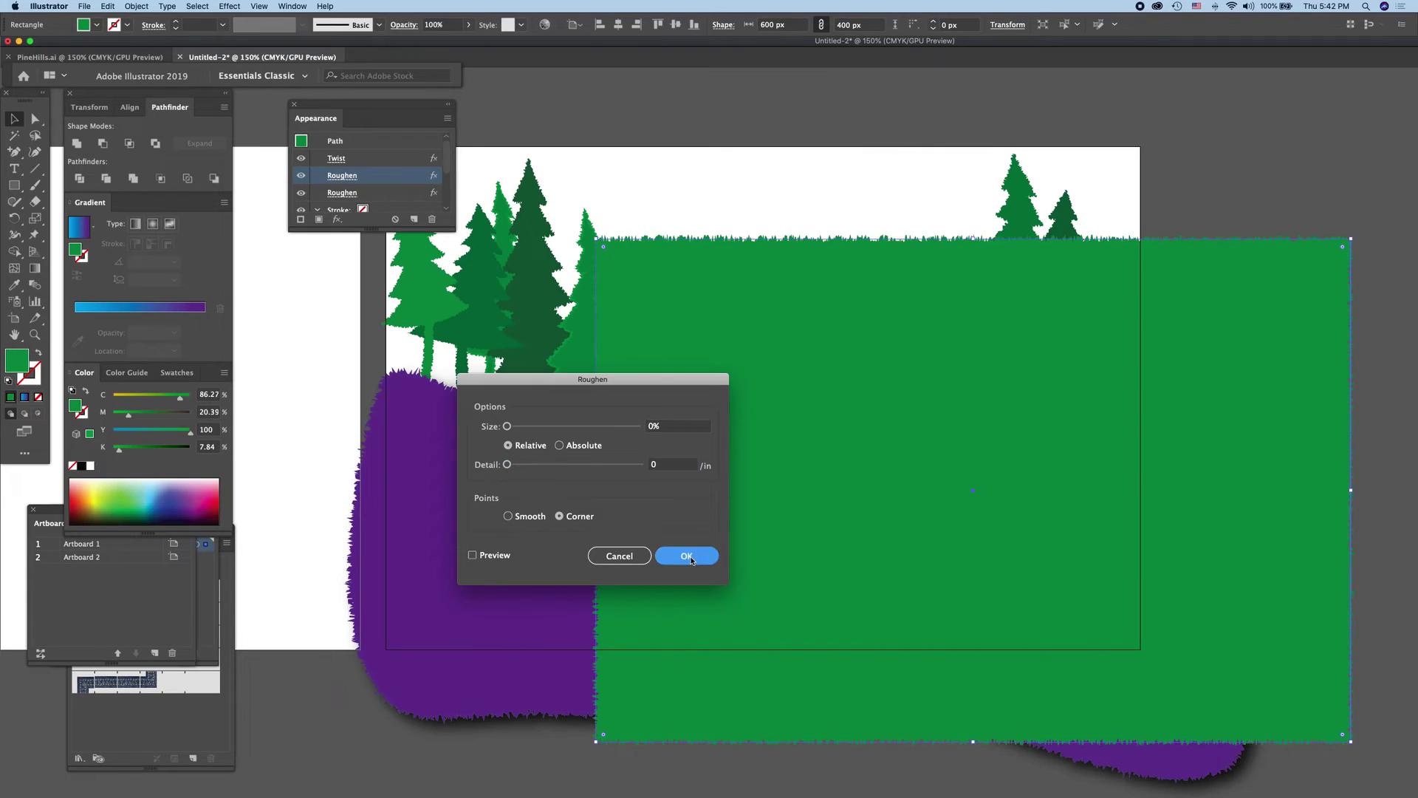
Step: Set the second Roughen effect to Size 0% and Detail 0, straightening the edges
click(342, 192)
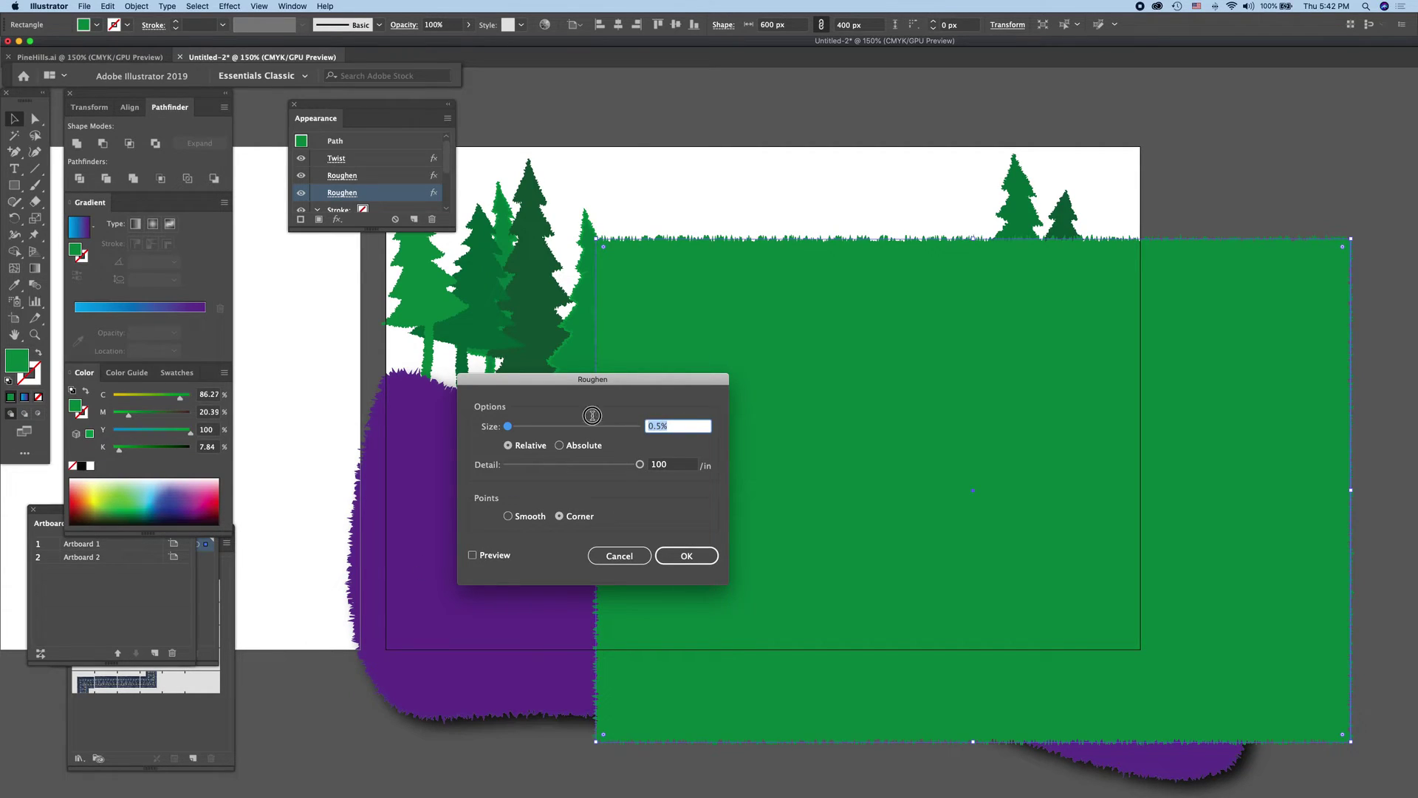
text(0)
key(Tab)
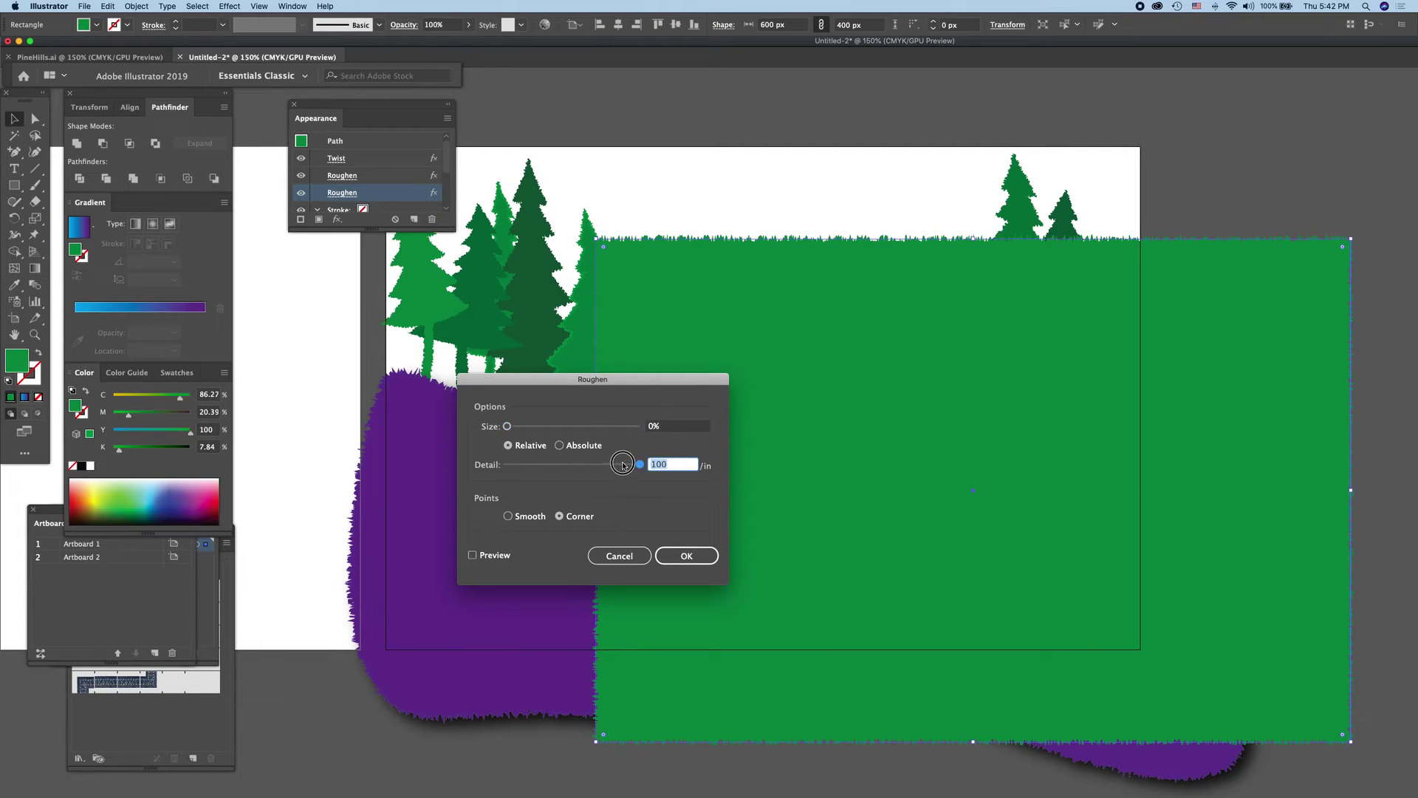
text(0)
click(694, 557)
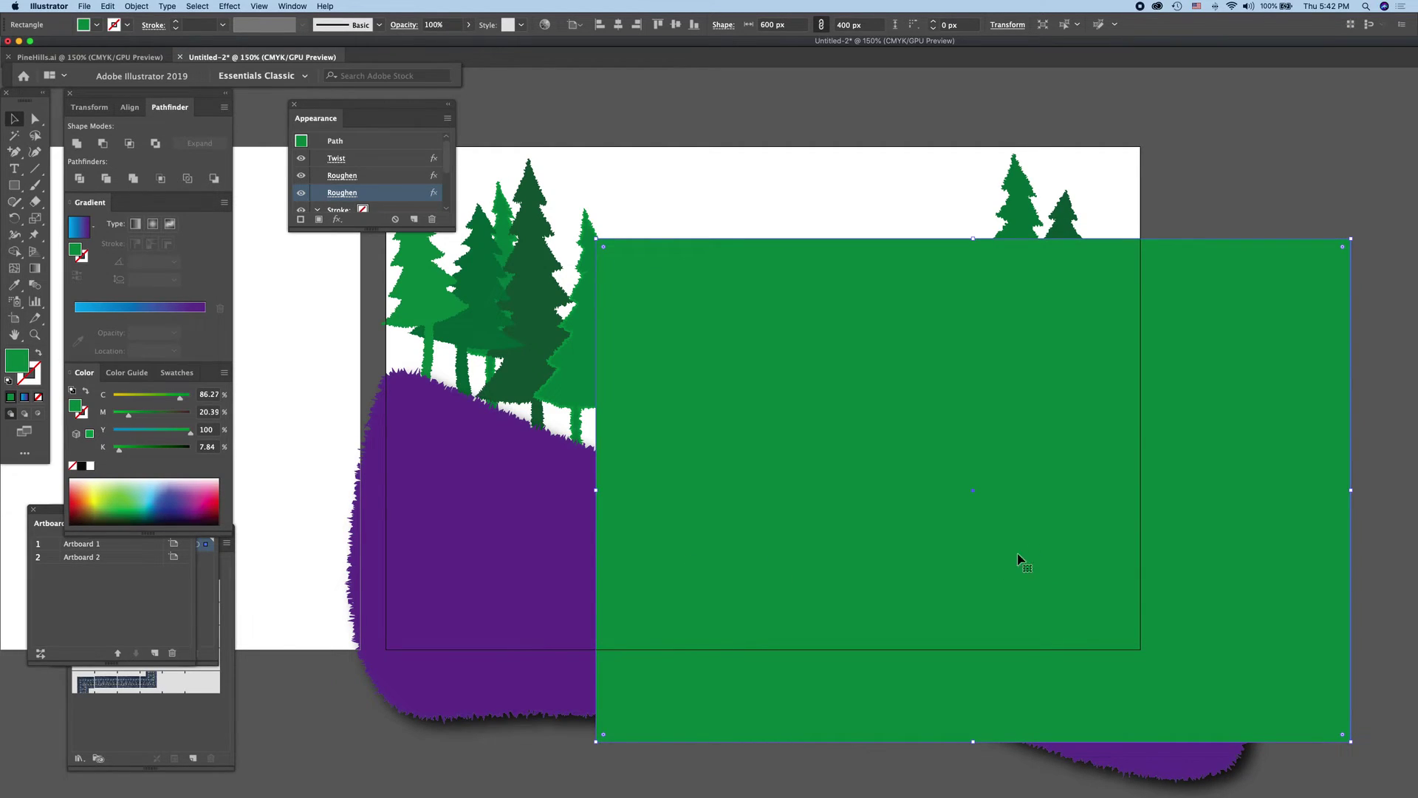
scroll(405, 165, down, 2)
scroll(404, 166, down, 2)
Step: Dock the Appearance panel and centre the green rectangle horizontally and vertically on the artboard
scroll(403, 162, up, 3)
drag(380, 108, 325, 106)
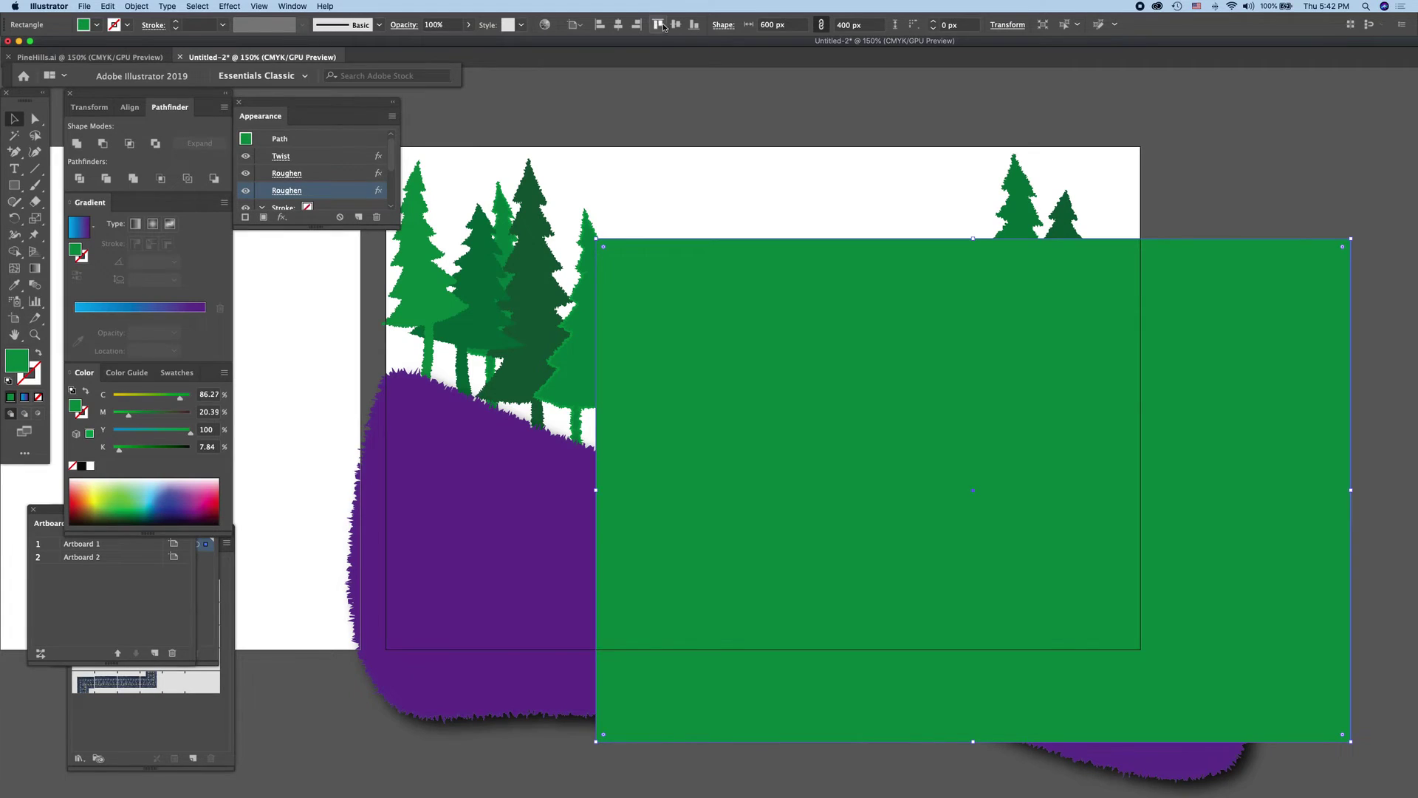
click(618, 26)
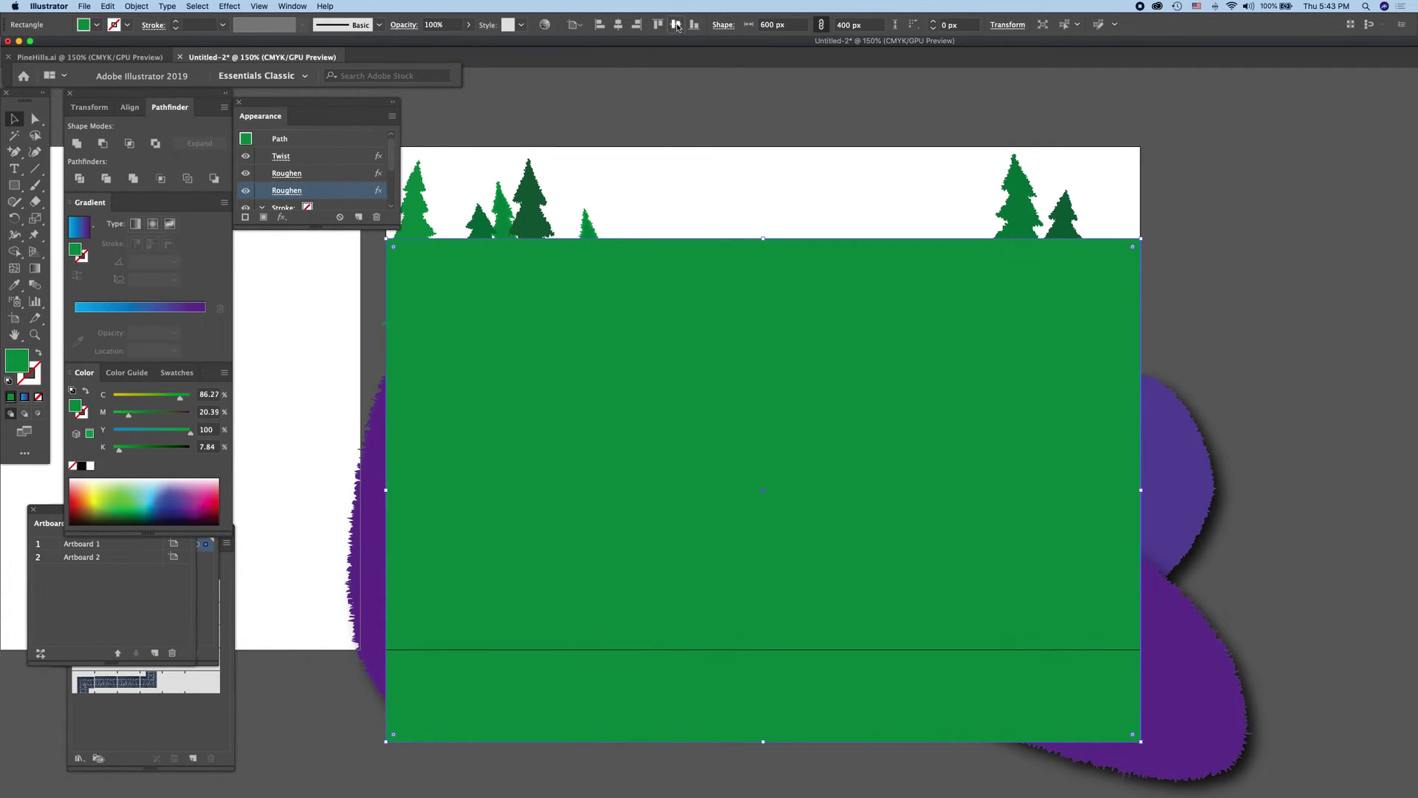
click(676, 26)
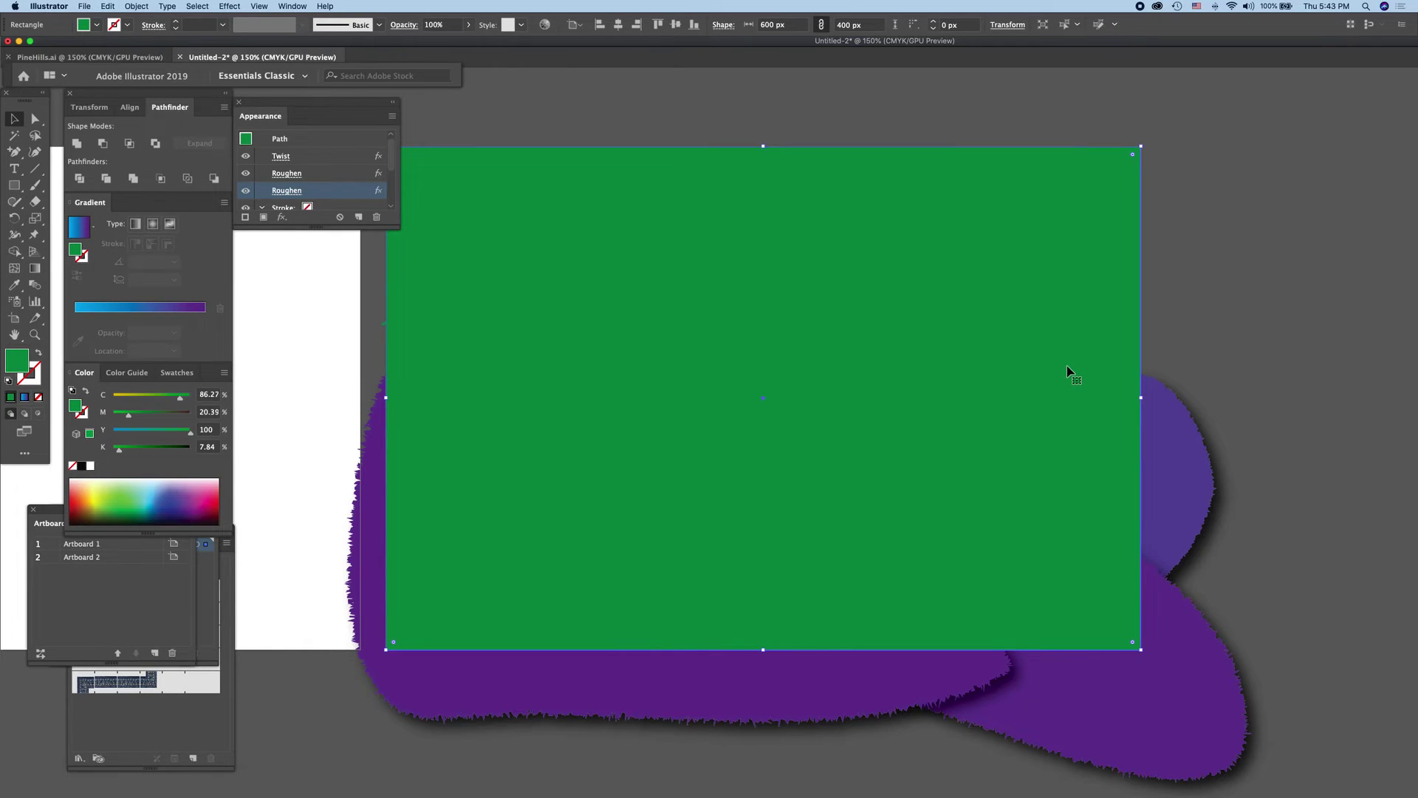
Step: Move the green rectangle down-right off the trees and marquee-select the left tree cluster
scroll(891, 130, down, 1)
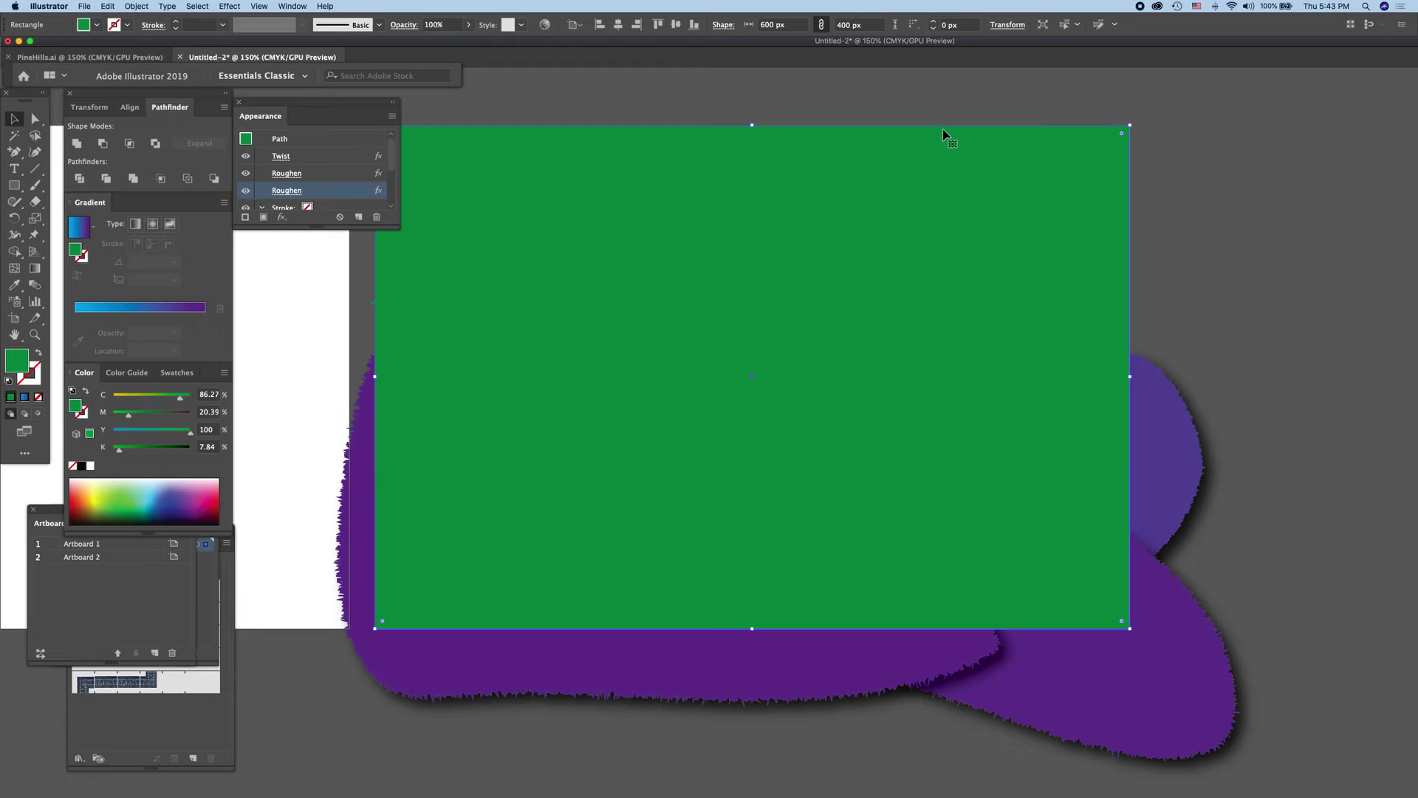
drag(725, 294, 1016, 602)
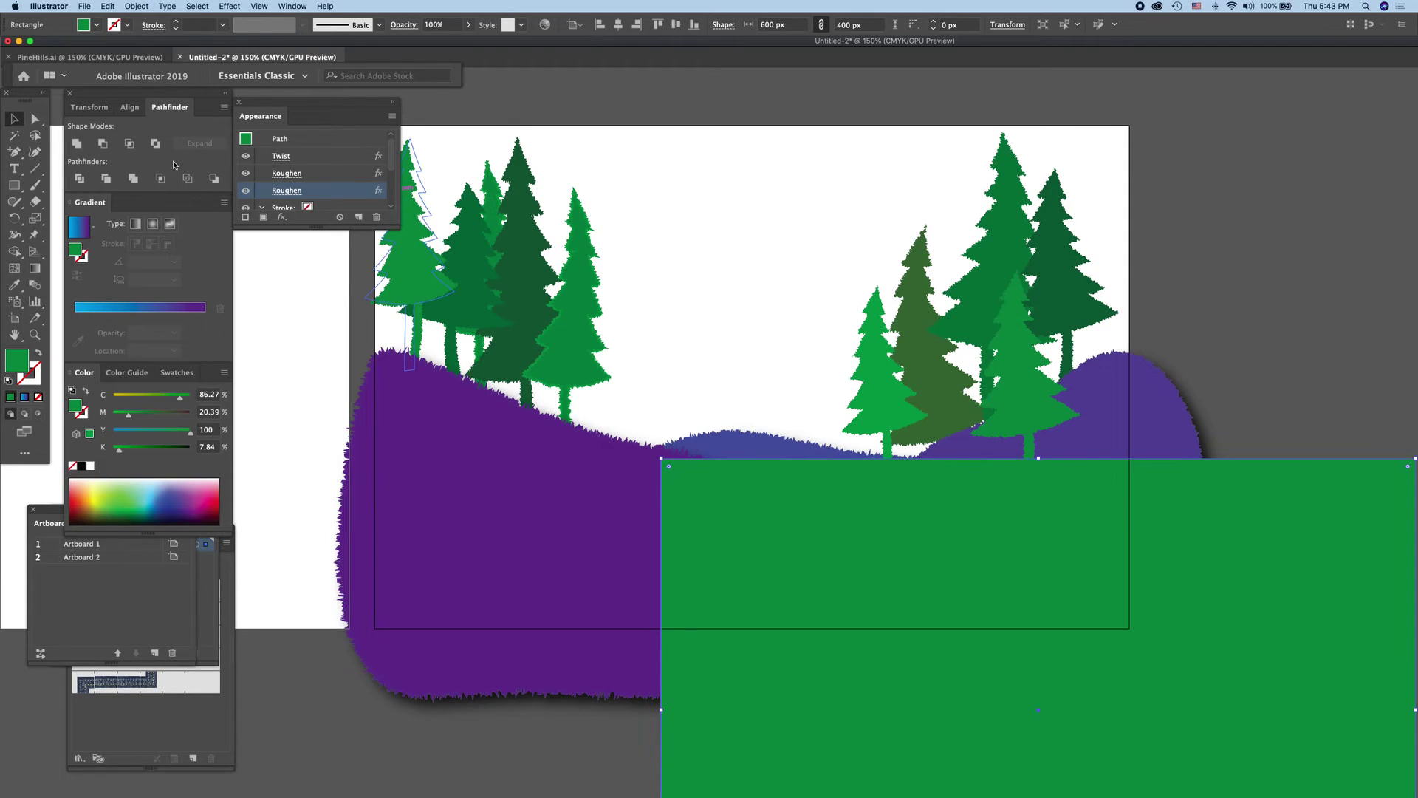
click(16, 119)
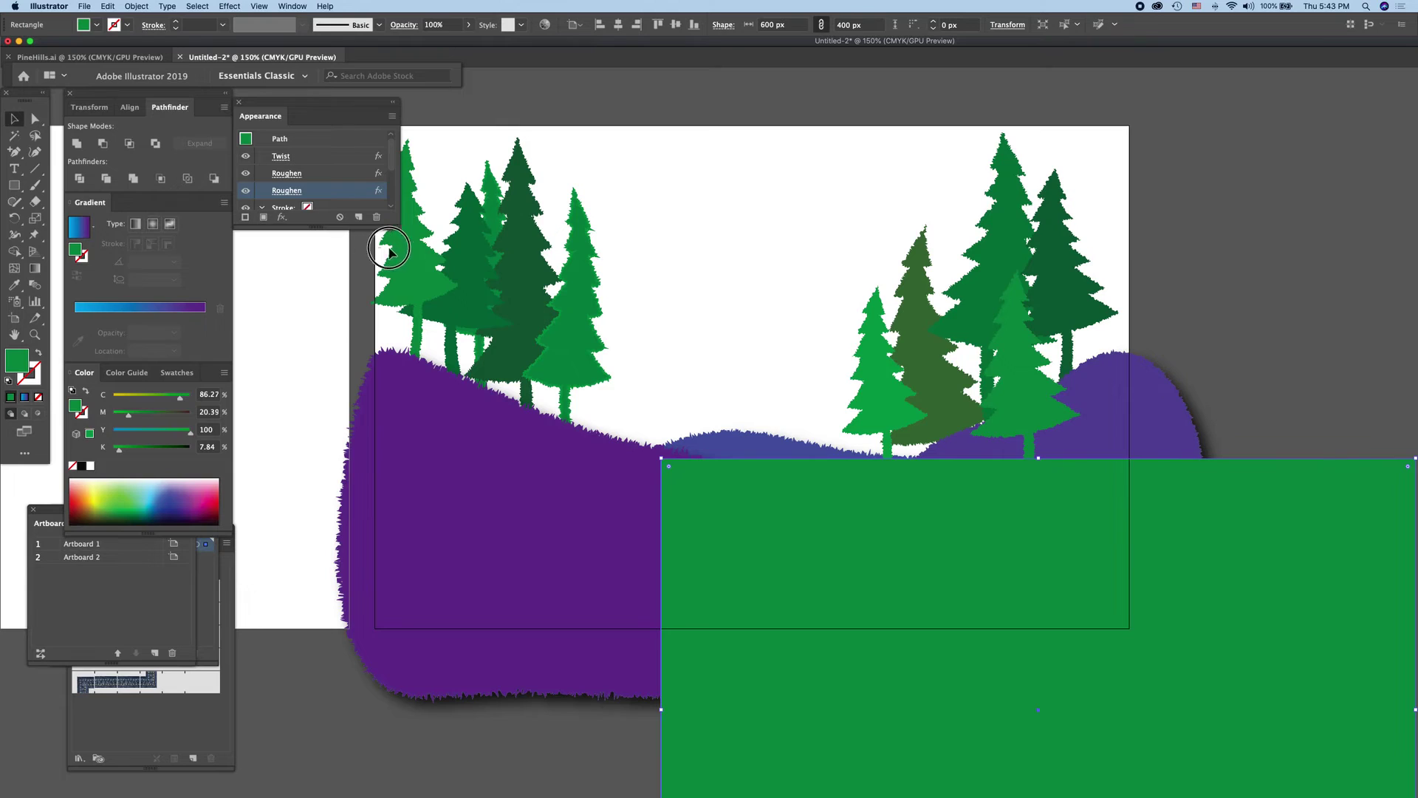
drag(378, 247, 639, 303)
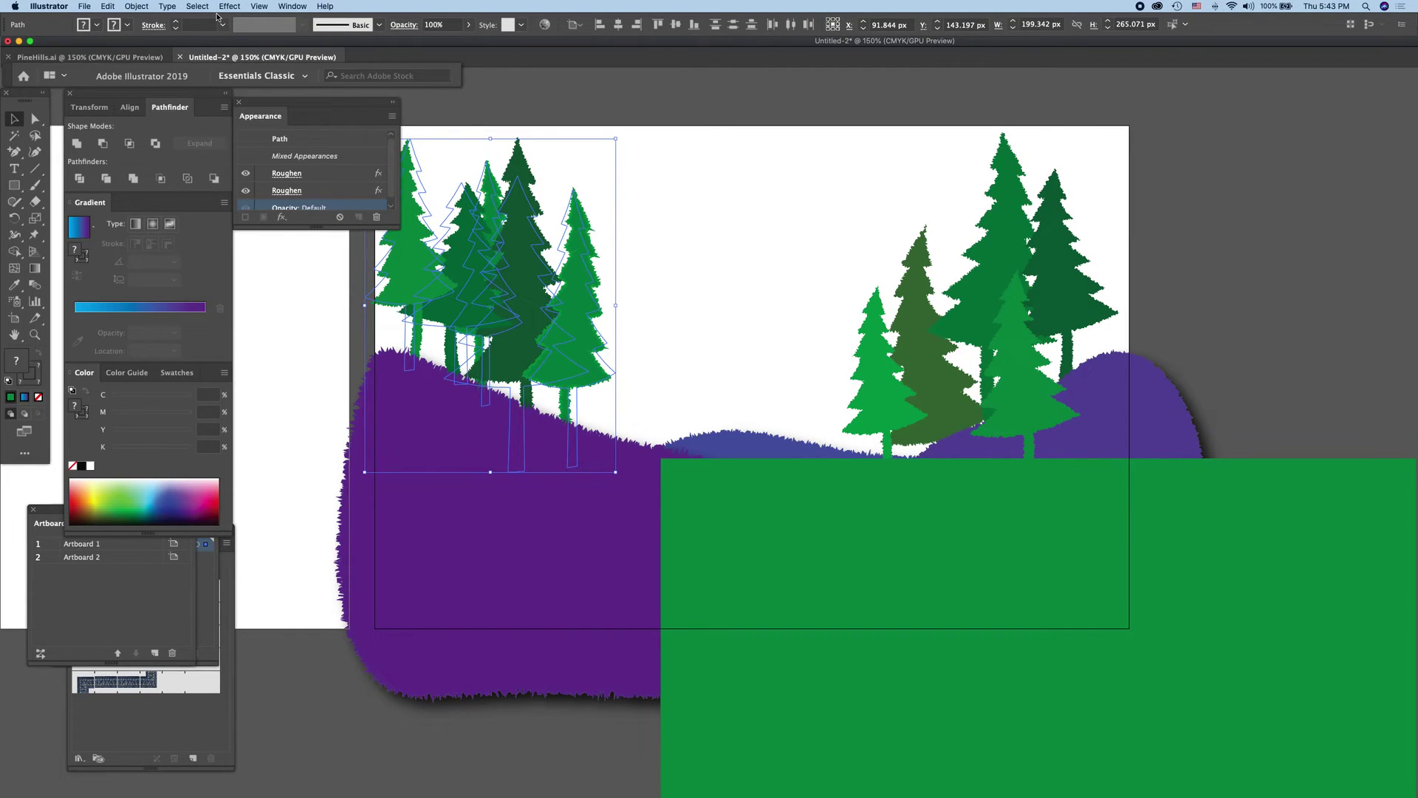
Step: Give the left pine cluster a Multiply drop shadow: 75% opacity, 7 px offsets, 5 px blur
click(136, 7)
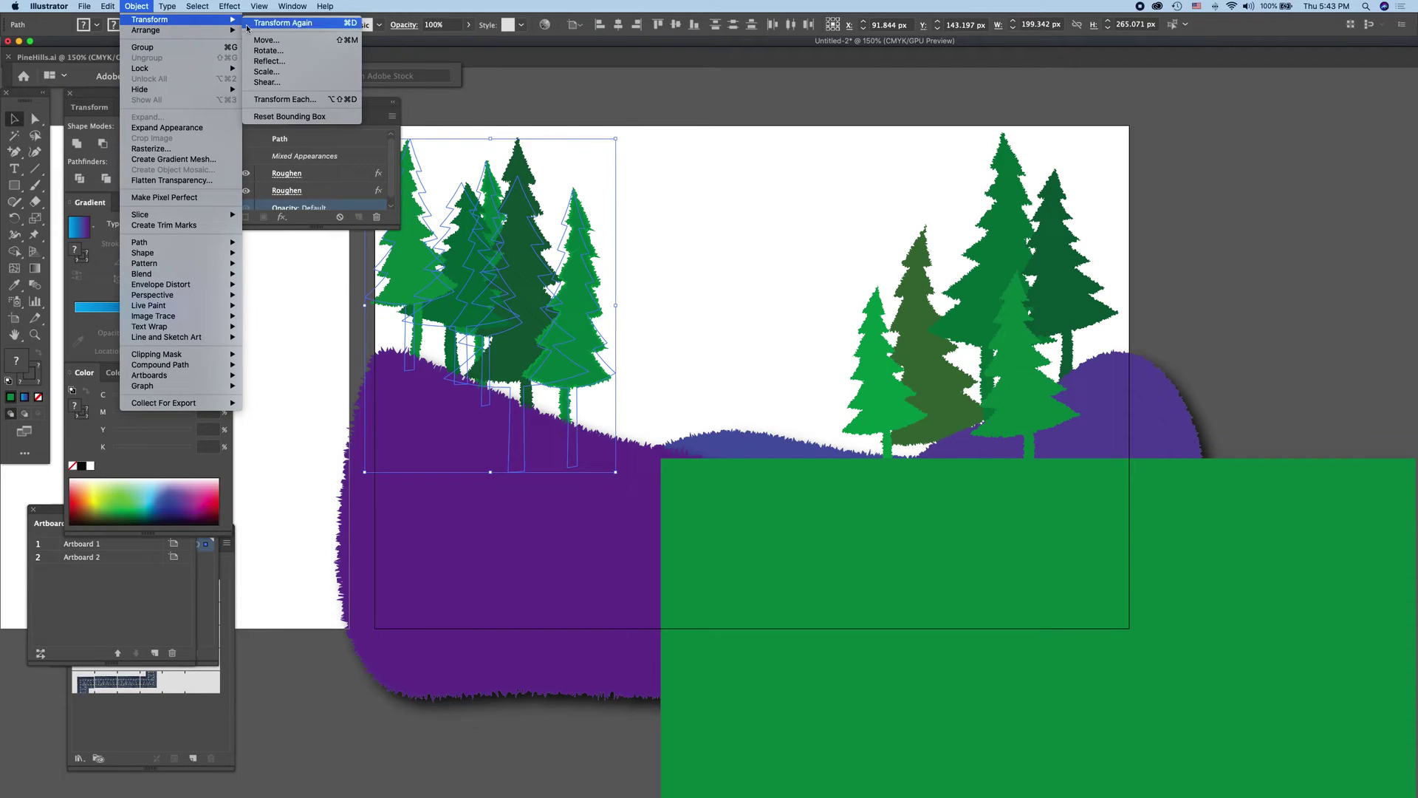
mouse_move(229, 6)
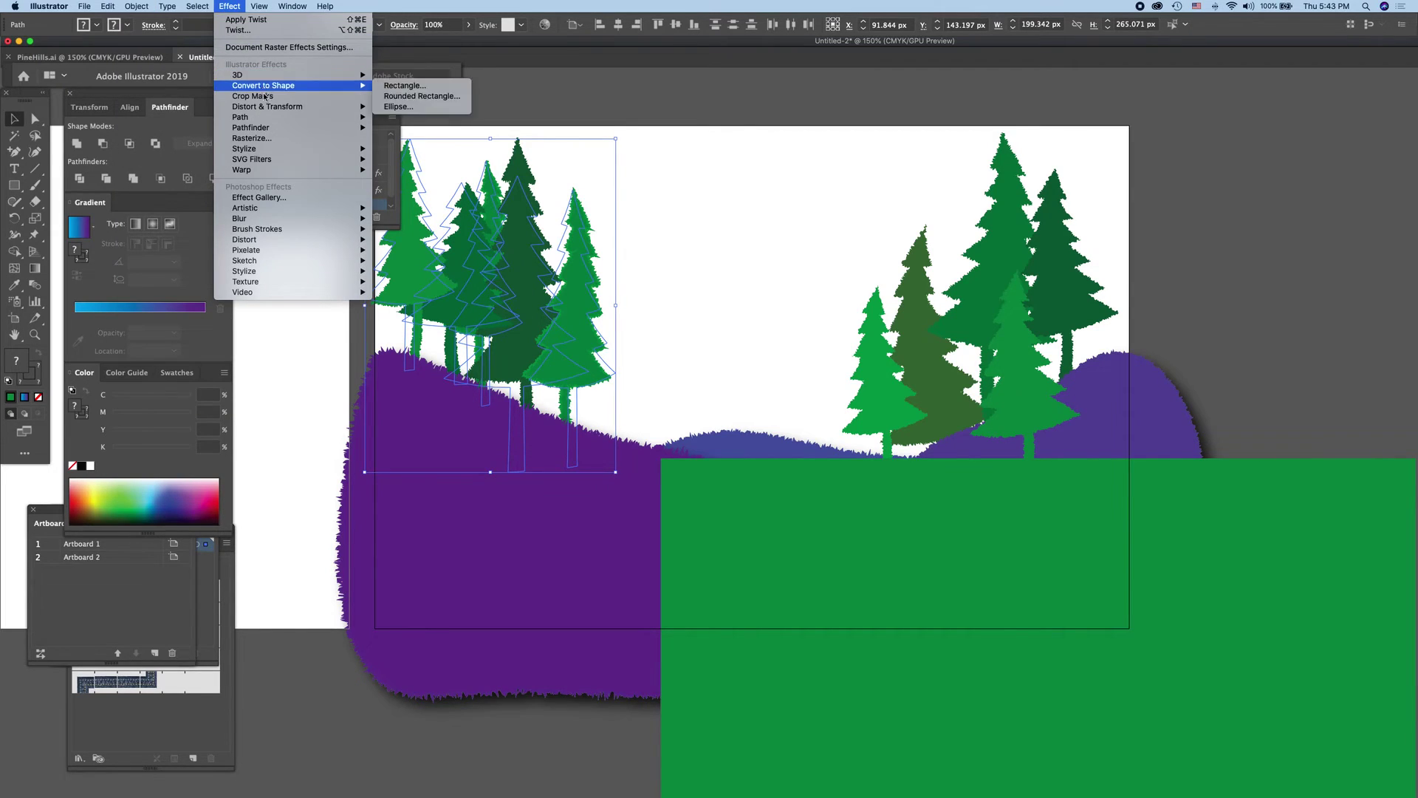
mouse_move(253, 137)
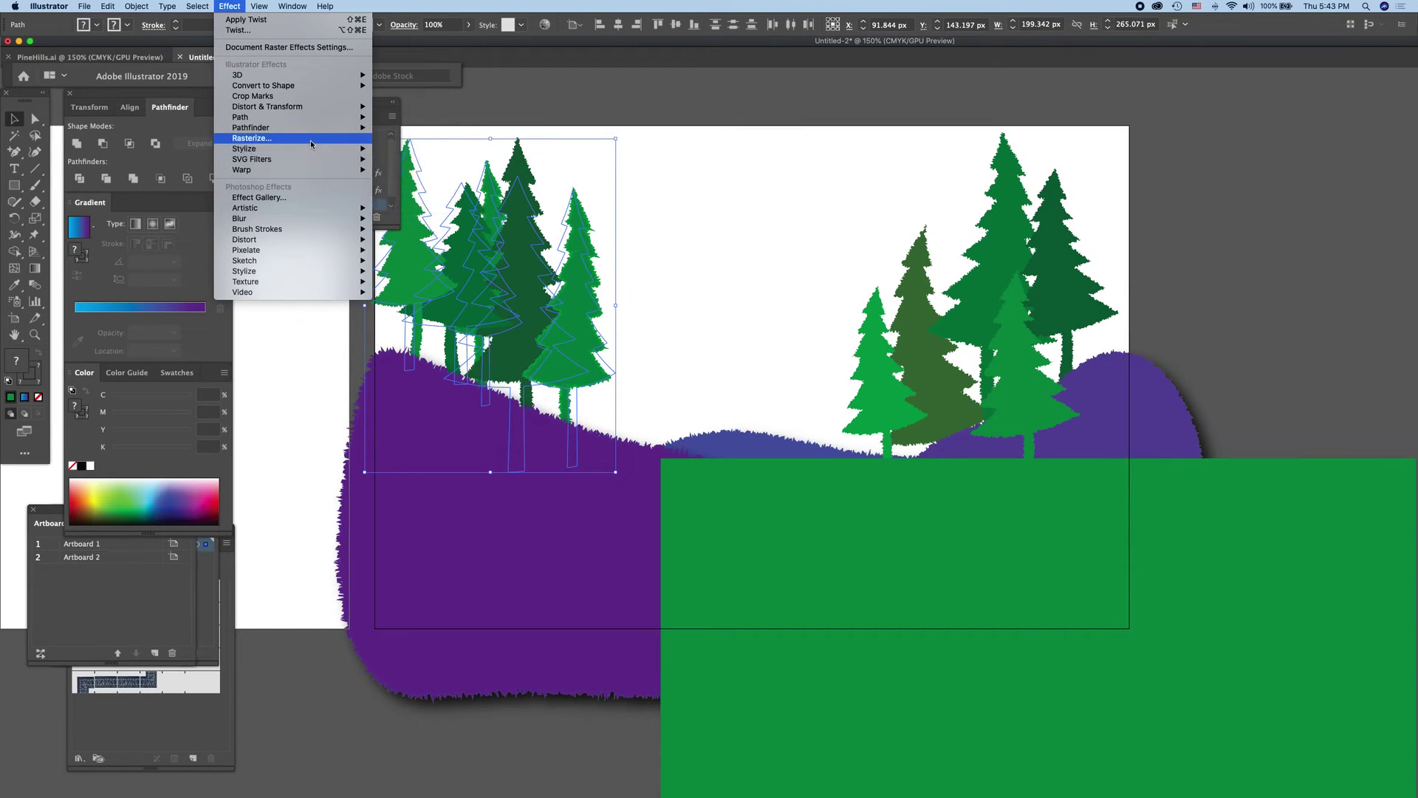
click(404, 152)
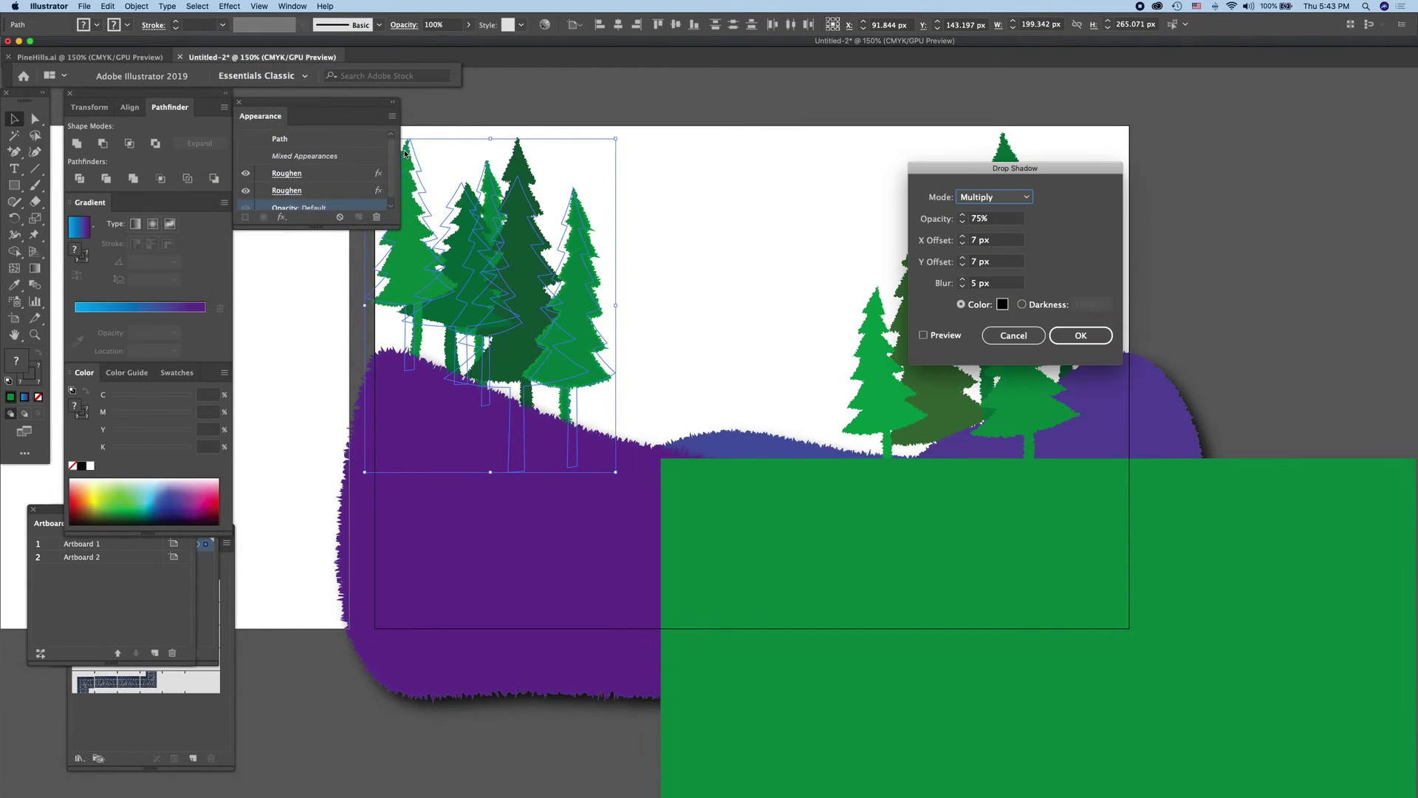
click(1088, 337)
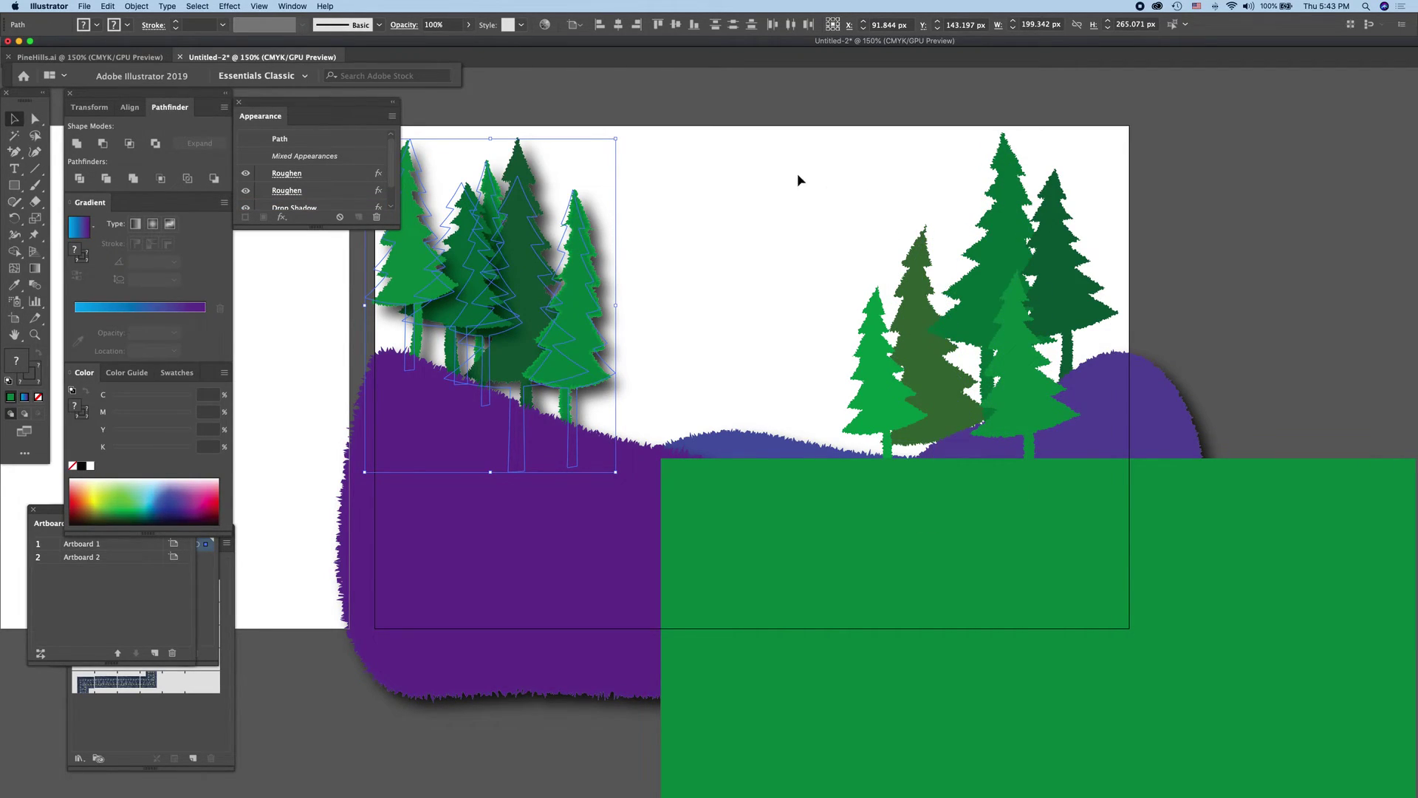
Step: Apply the same drop shadow to the right pine cluster, then deselect
drag(798, 180, 1097, 336)
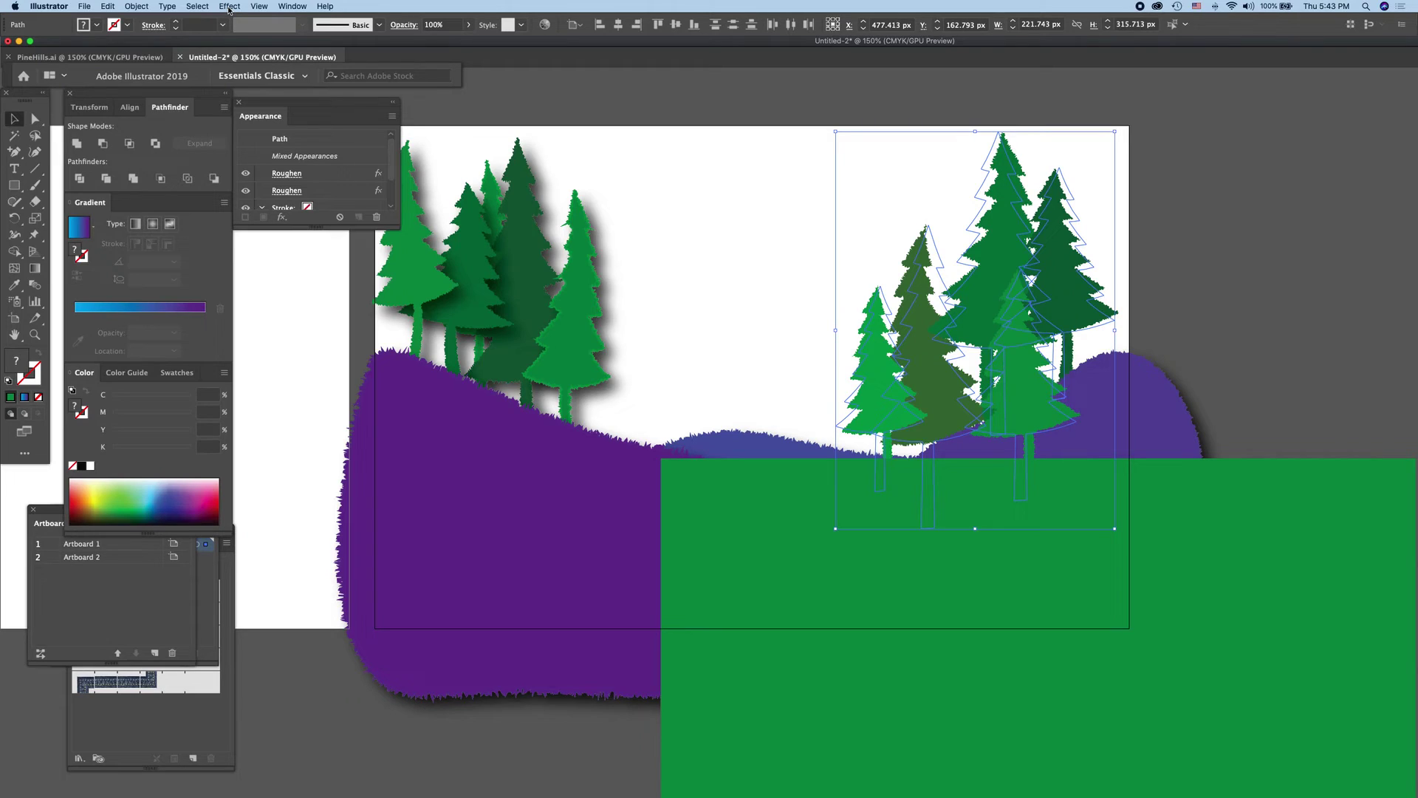
click(229, 6)
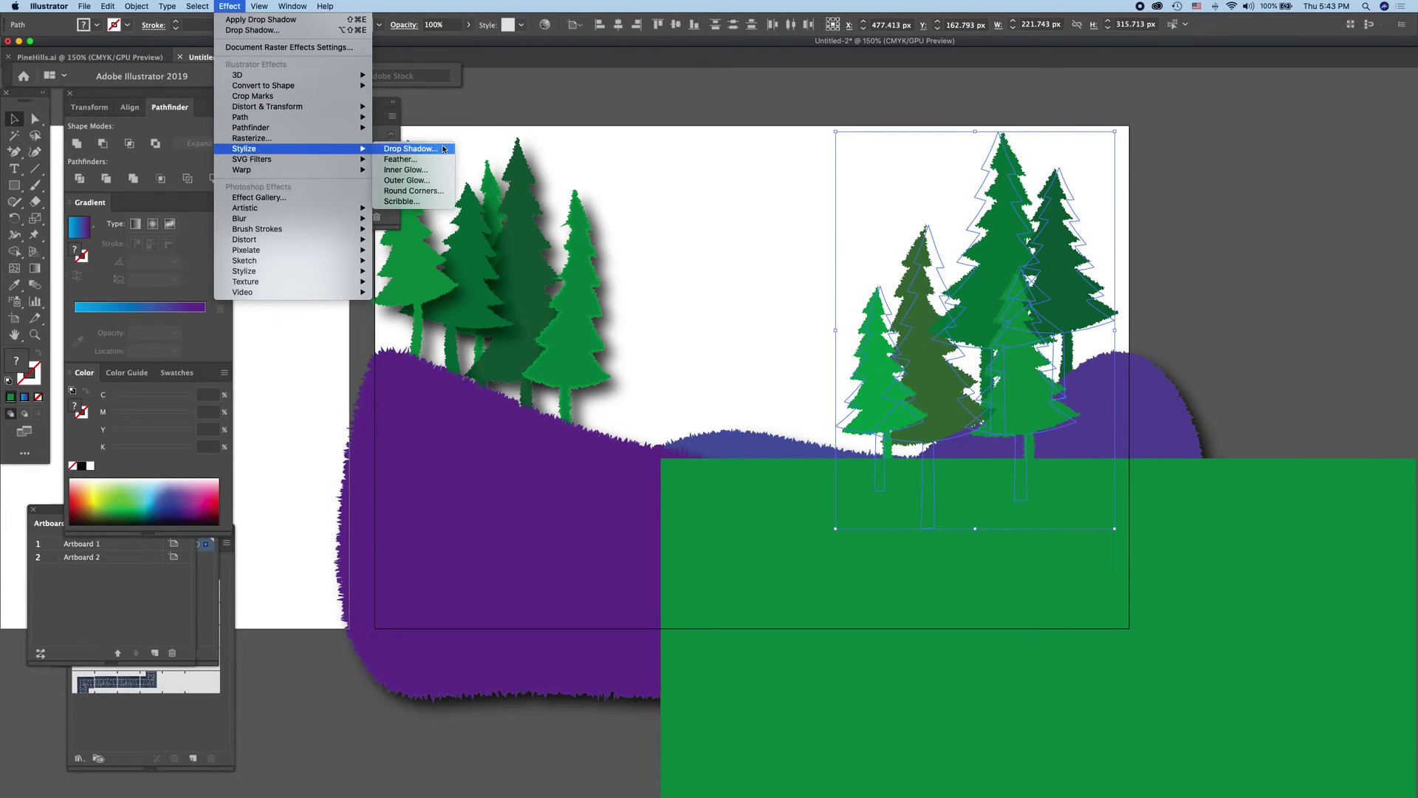
mouse_move(244, 149)
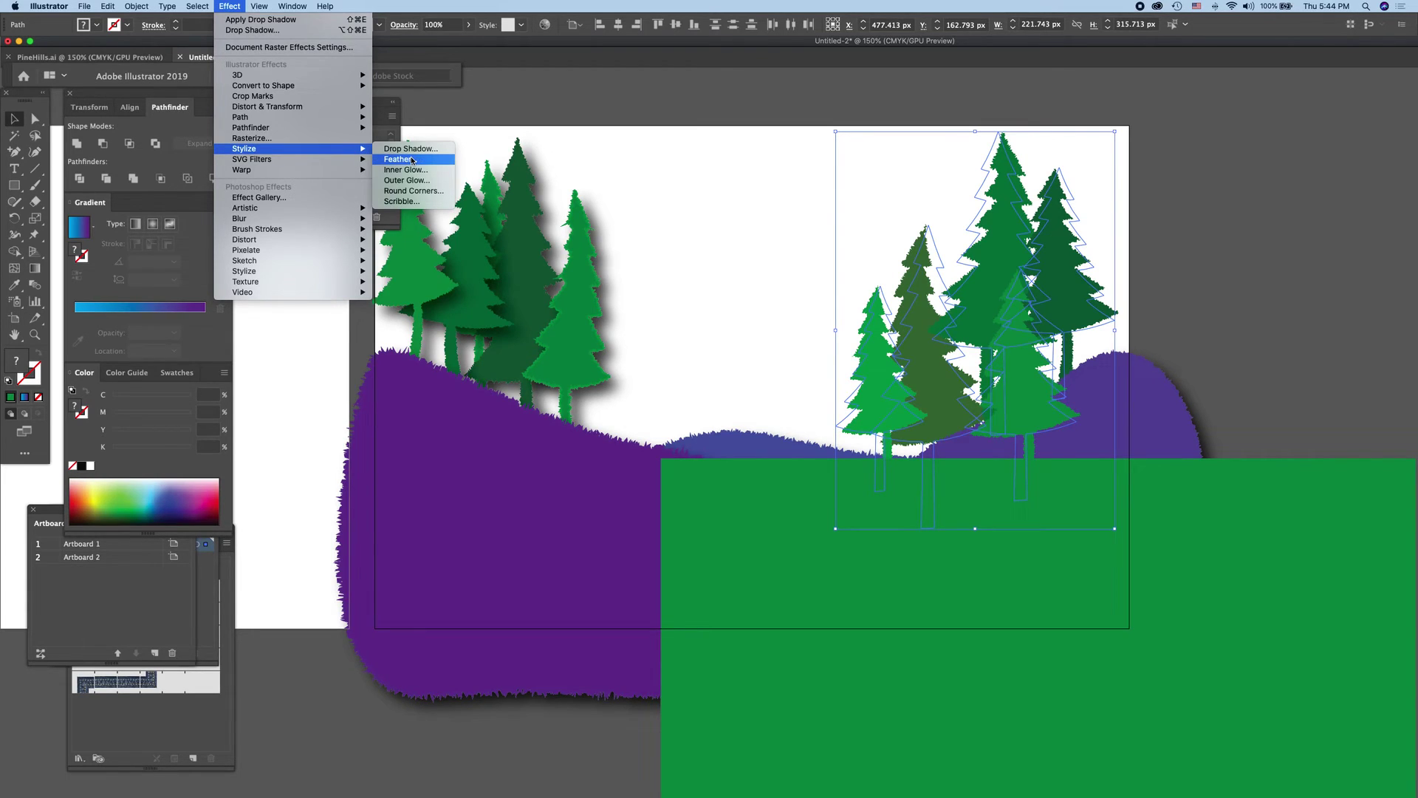
click(413, 148)
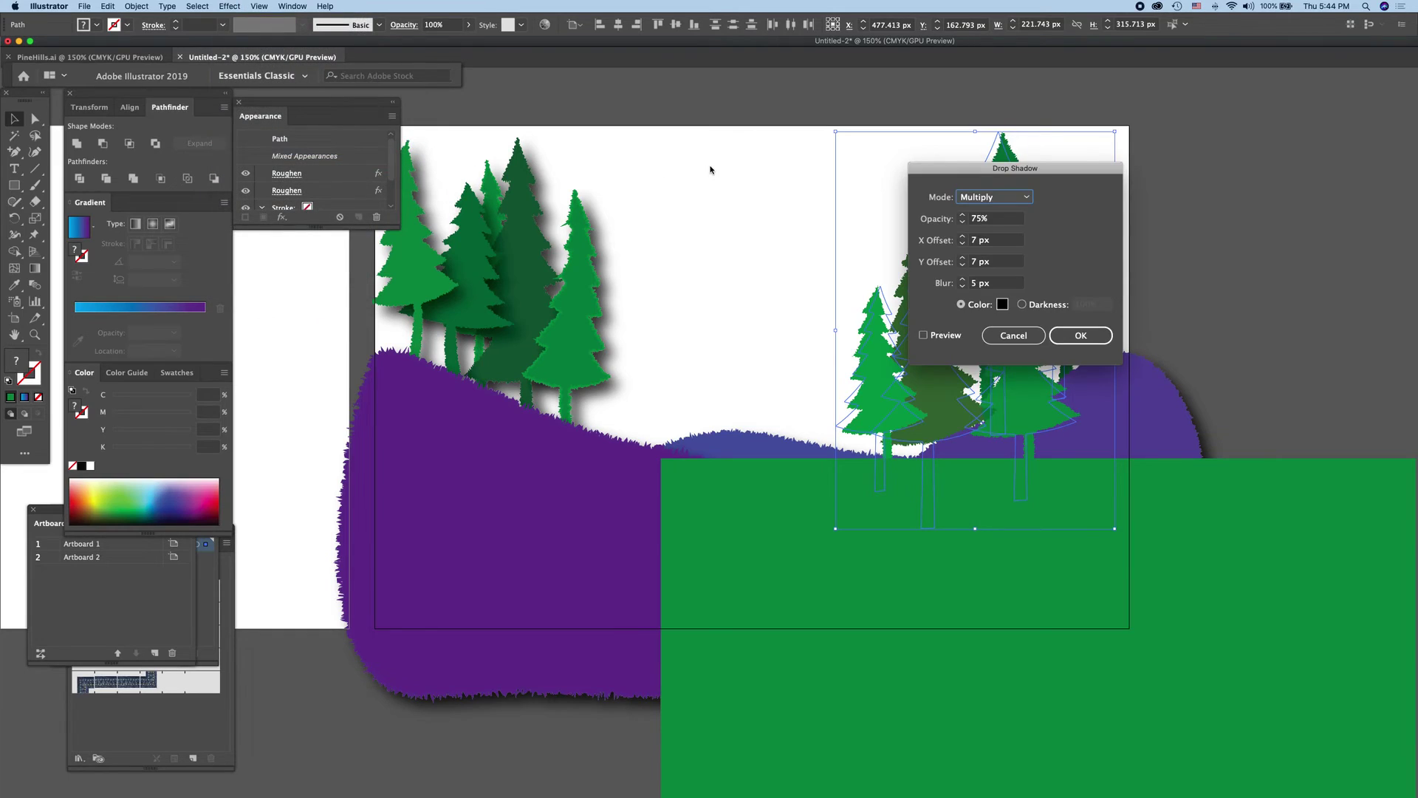
click(1078, 337)
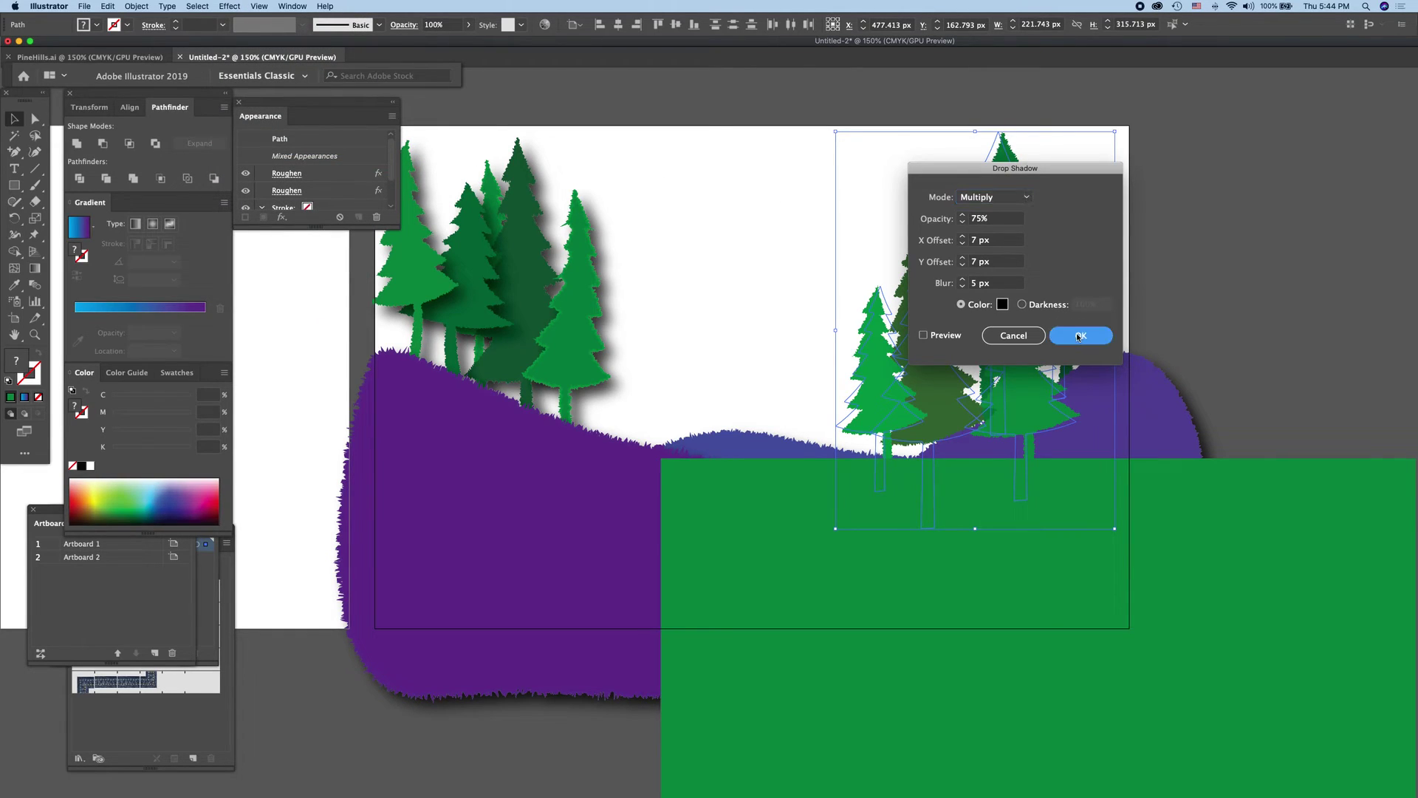
click(1078, 336)
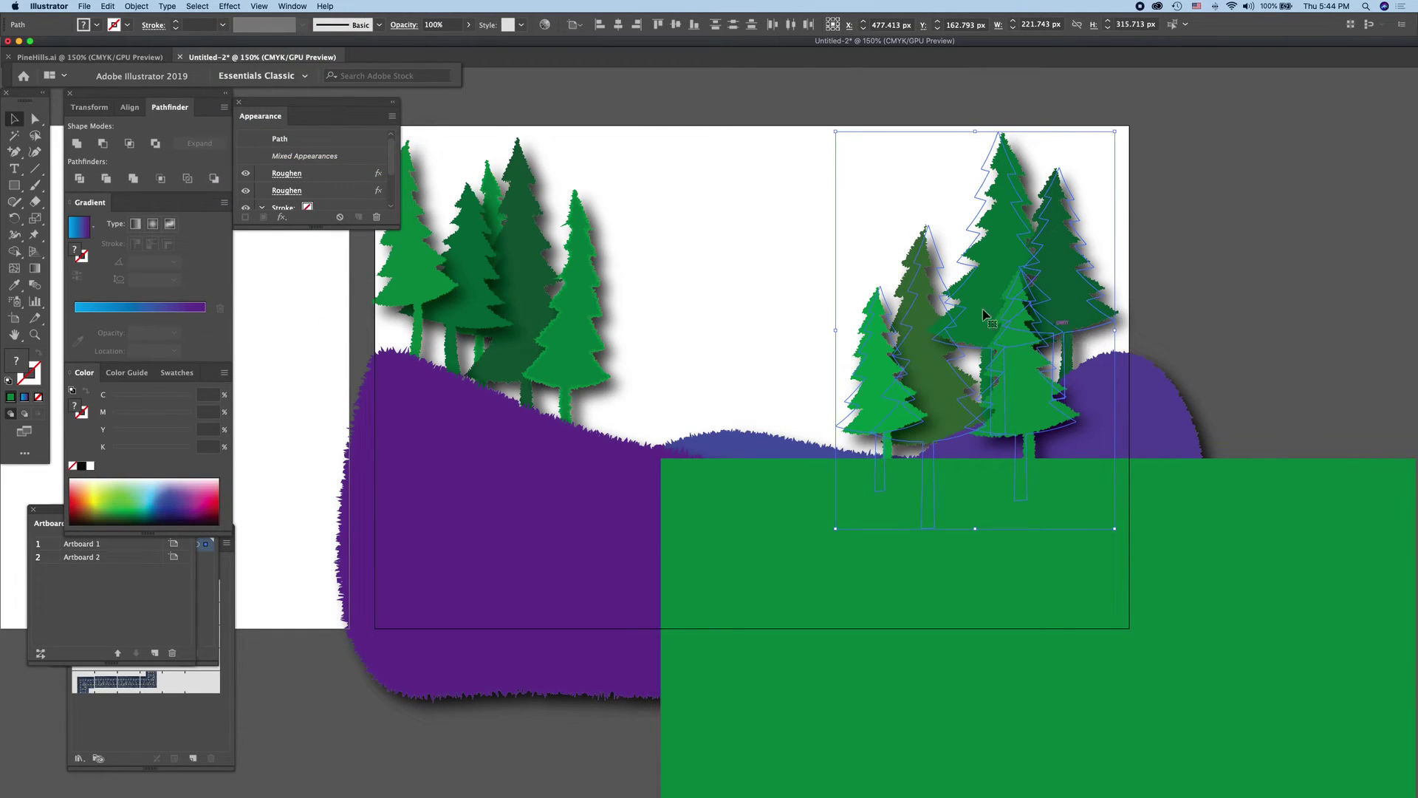
click(667, 175)
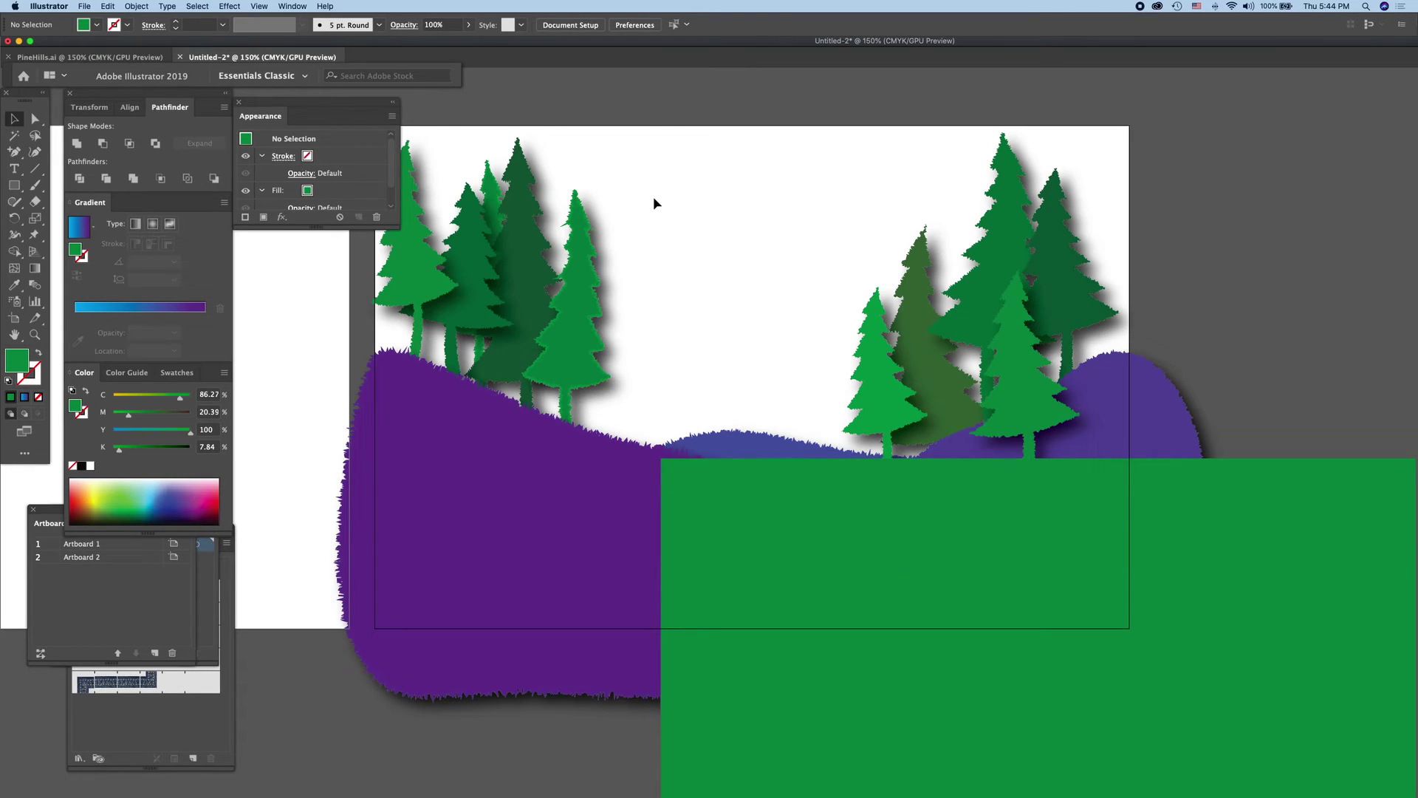
Step: Move the rectangle to cover the whole artboard and give it a gradient fill
click(735, 521)
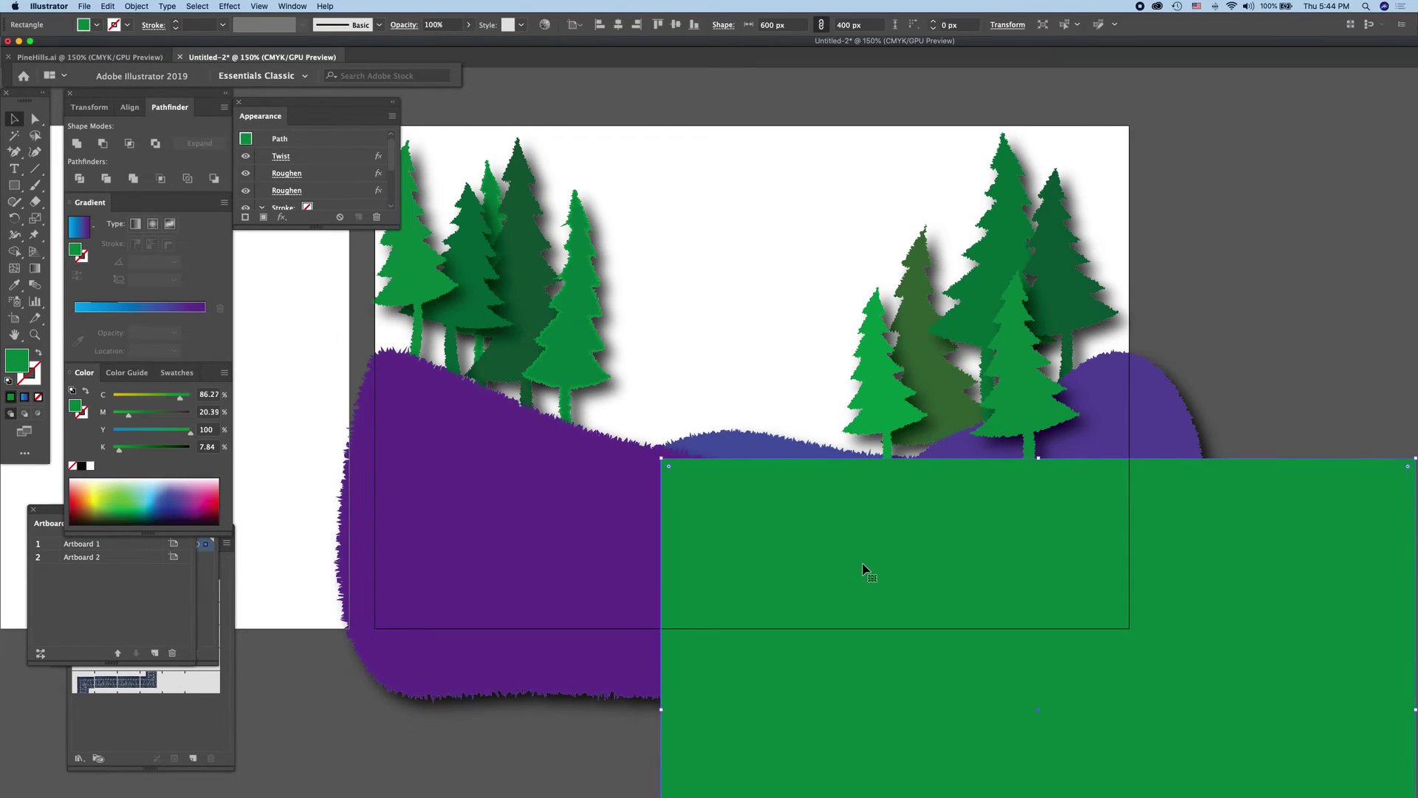
drag(862, 569, 649, 216)
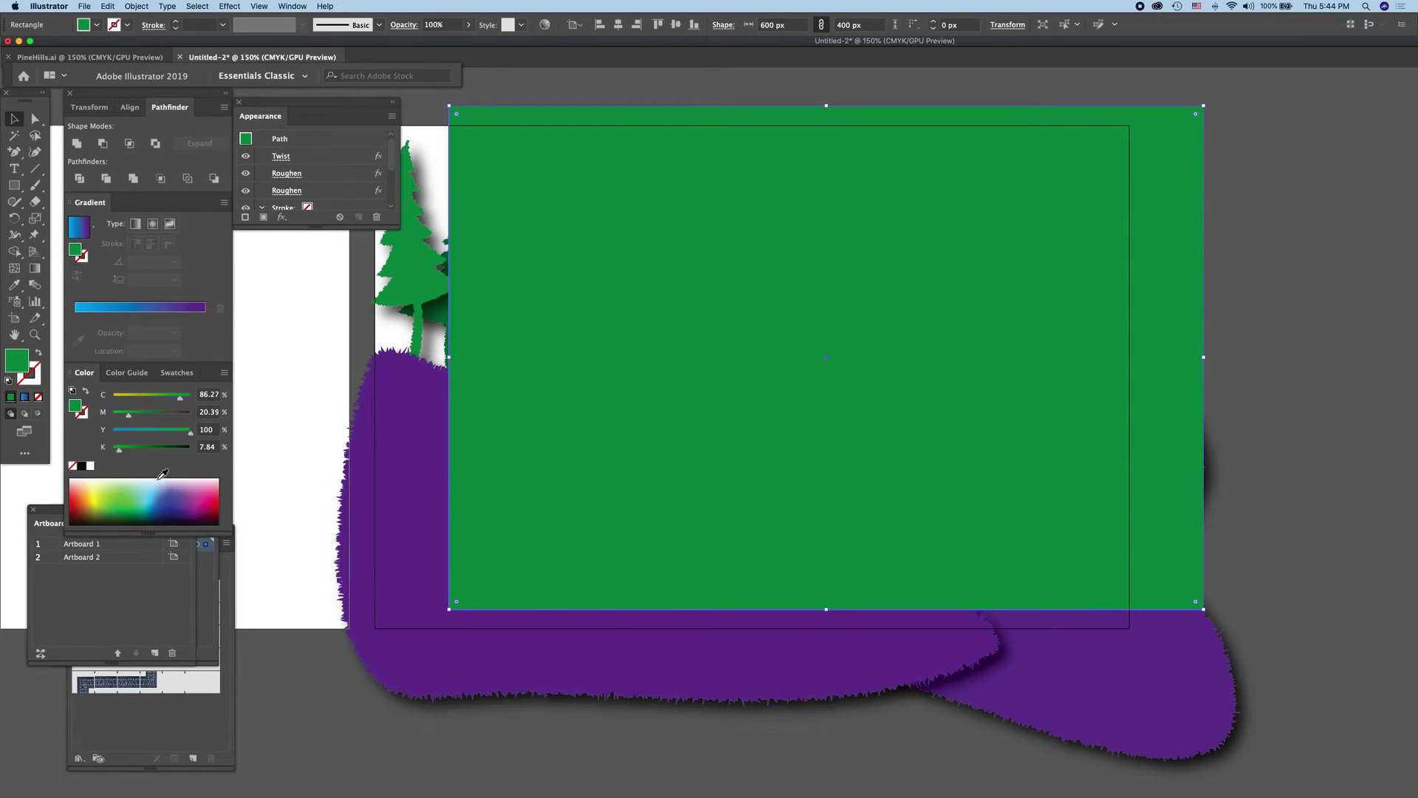
click(116, 493)
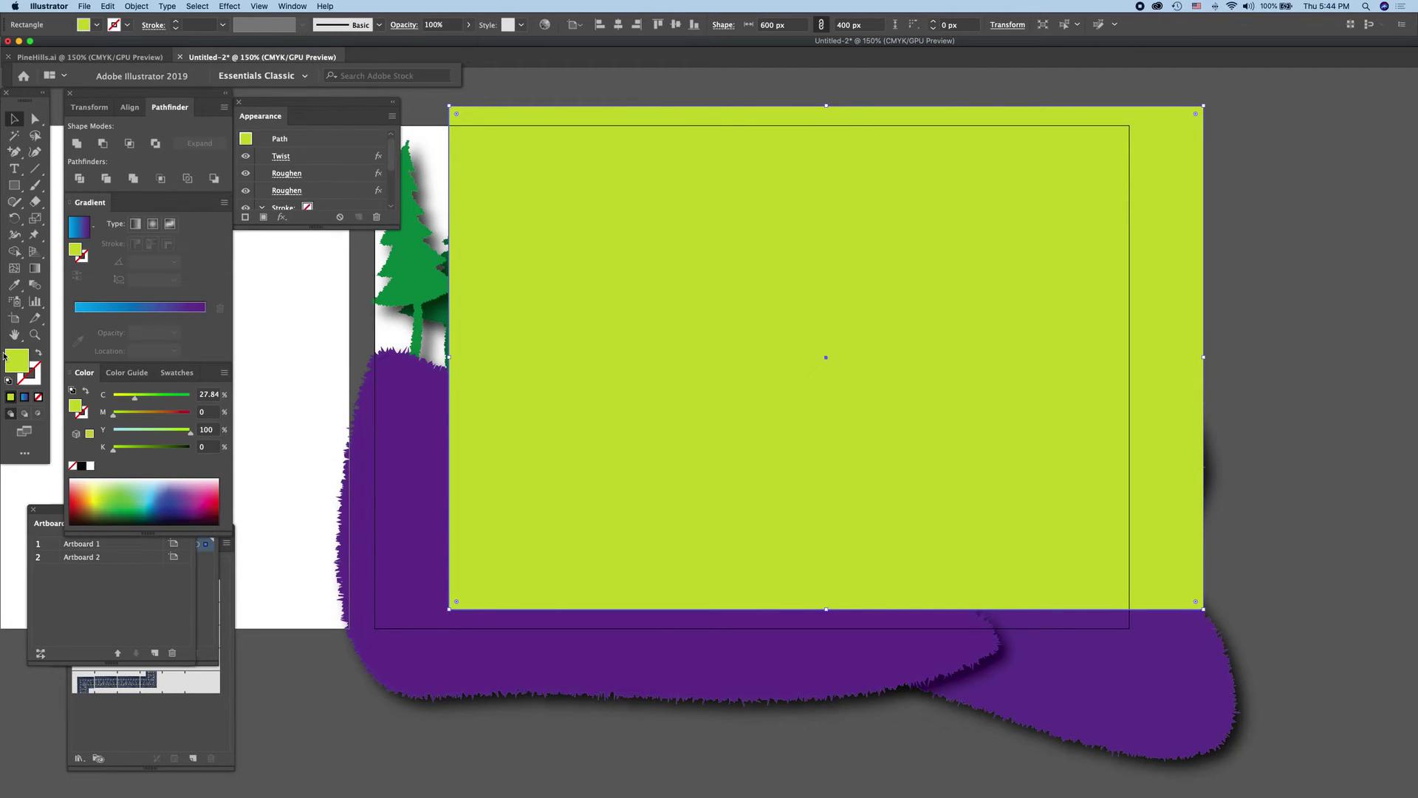
click(141, 307)
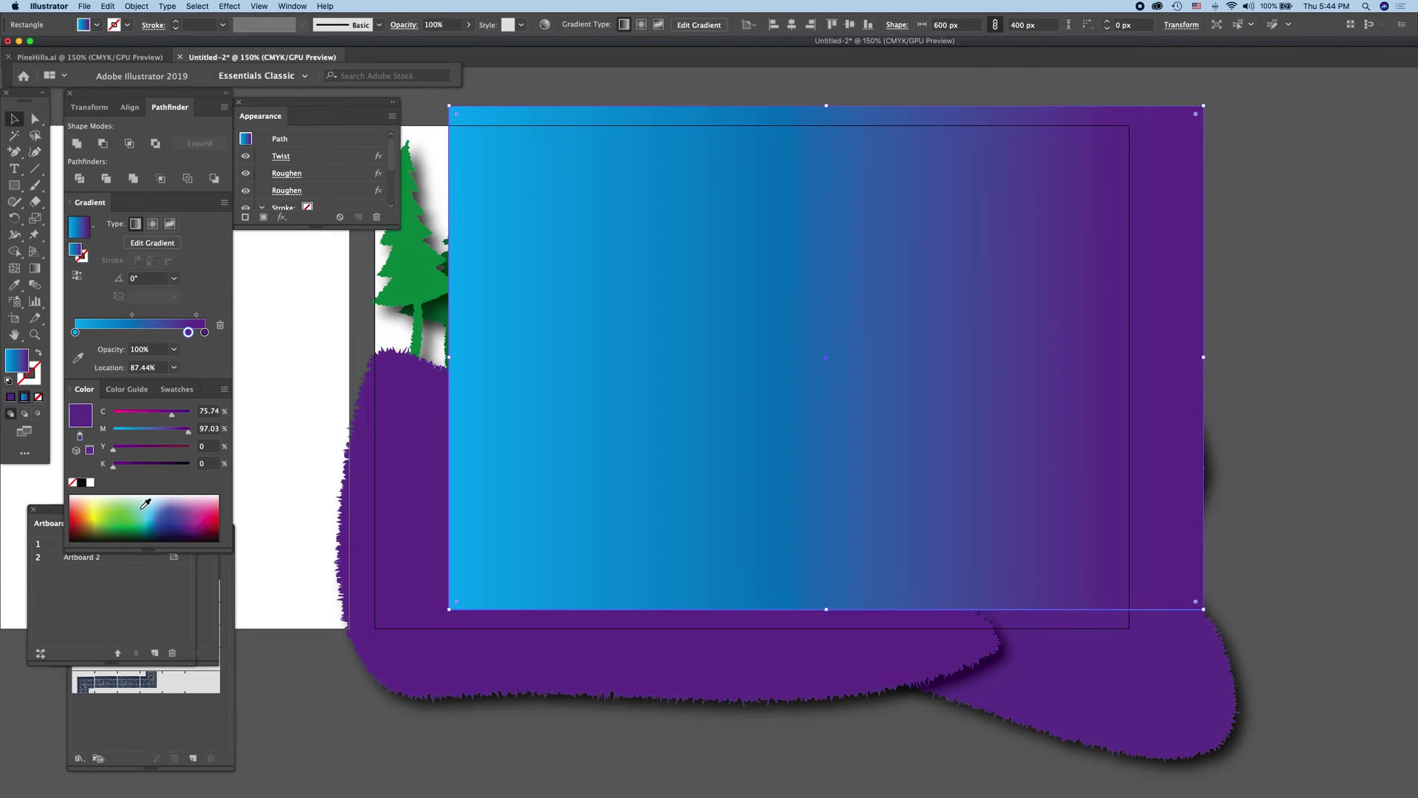
Step: Colour the gradient stops green and pure cyan and set the gradient angle to 90°
click(96, 515)
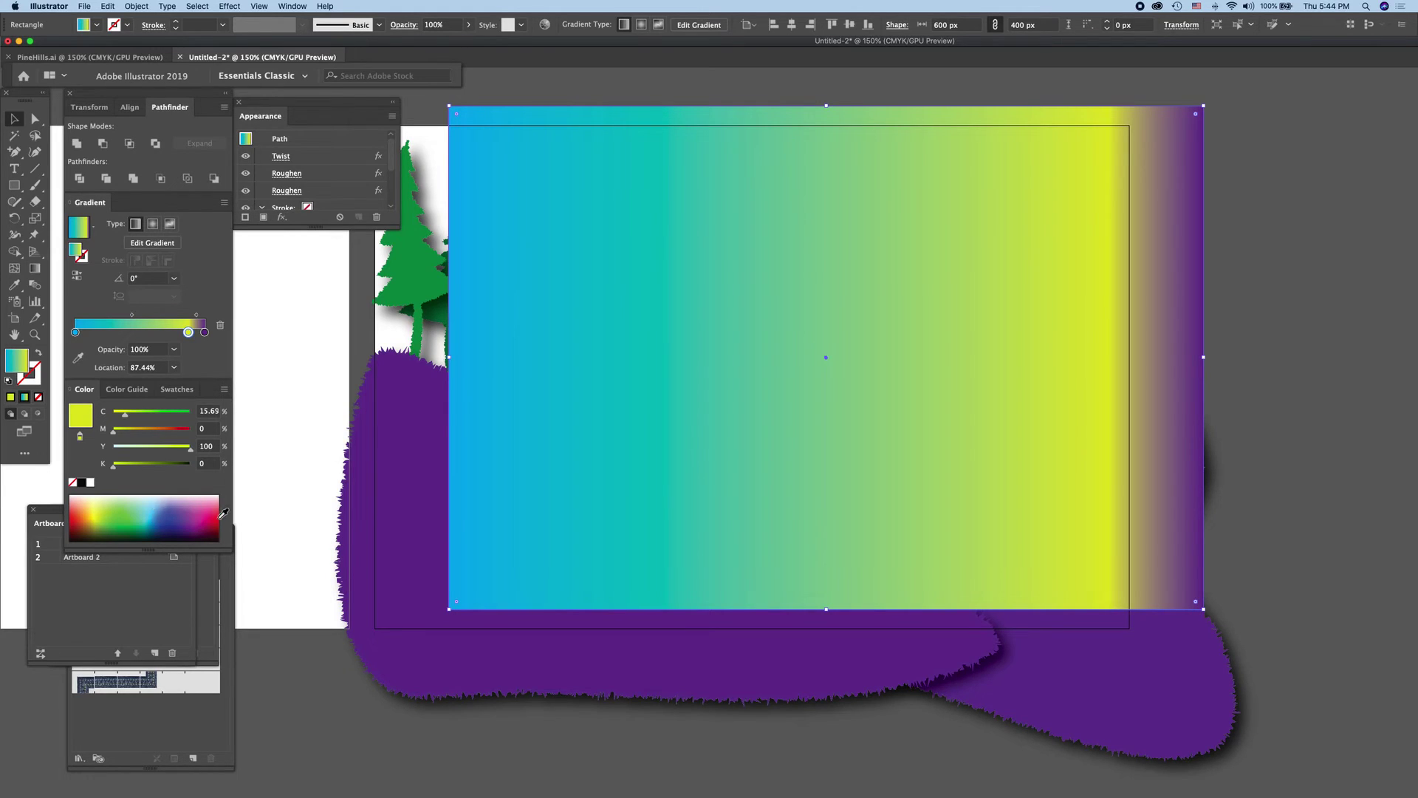
click(105, 513)
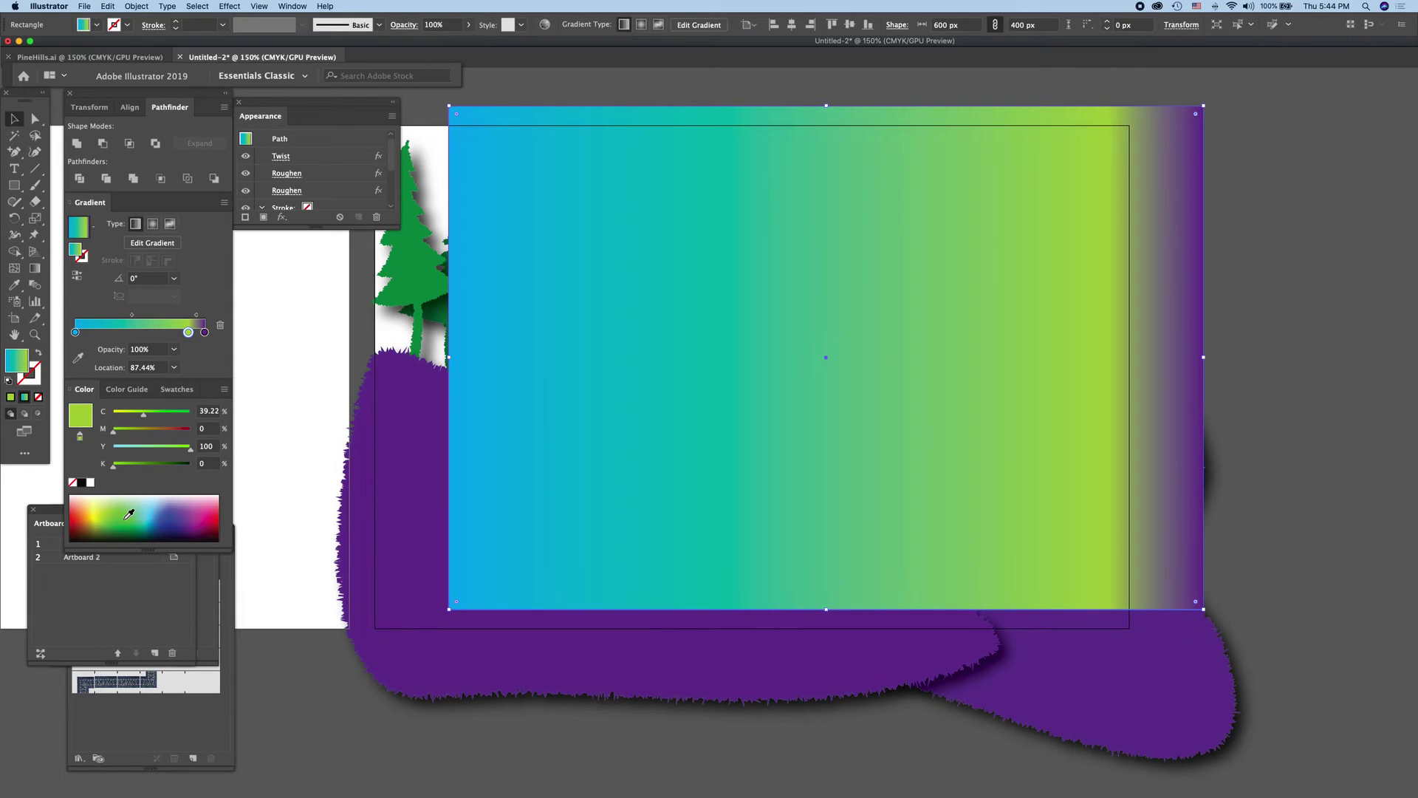
click(120, 515)
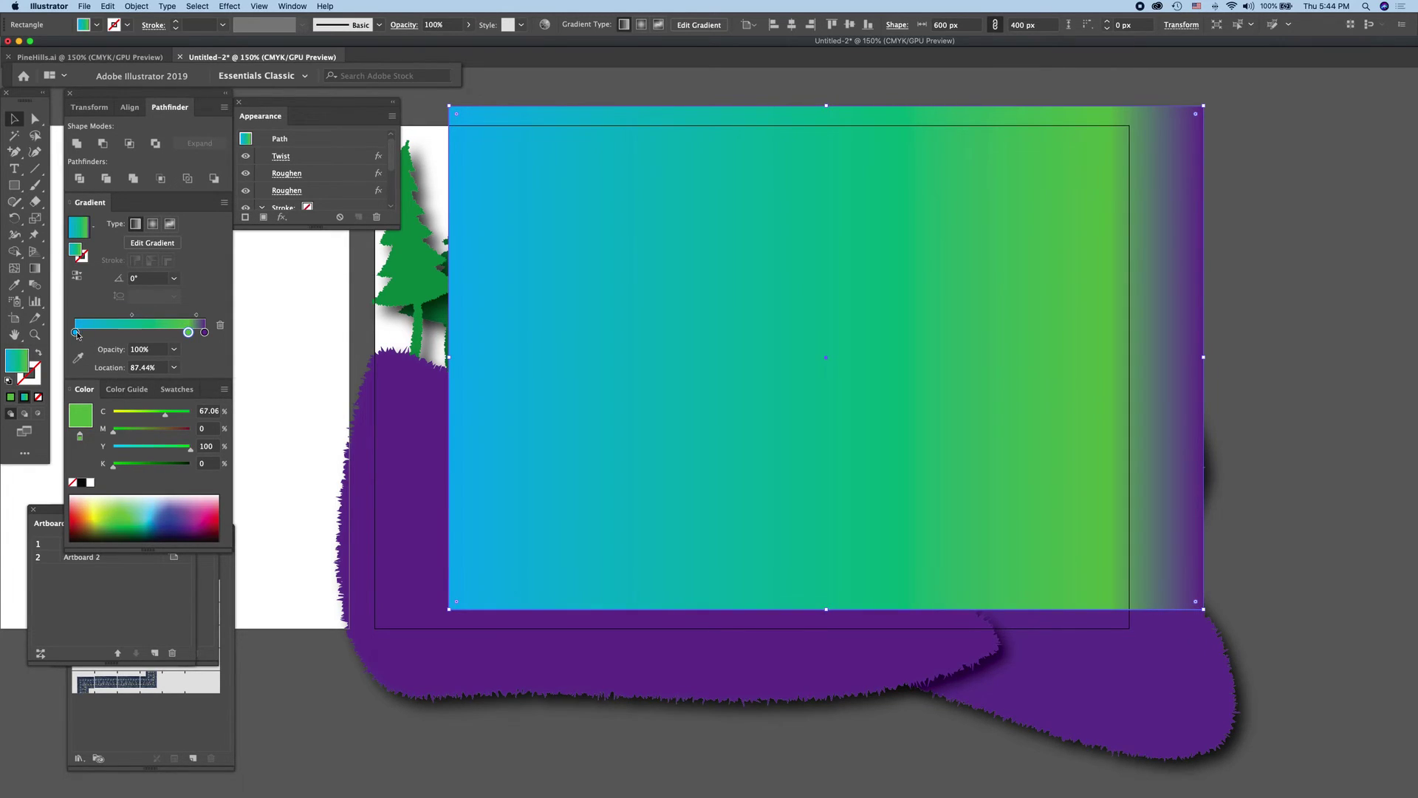
click(75, 332)
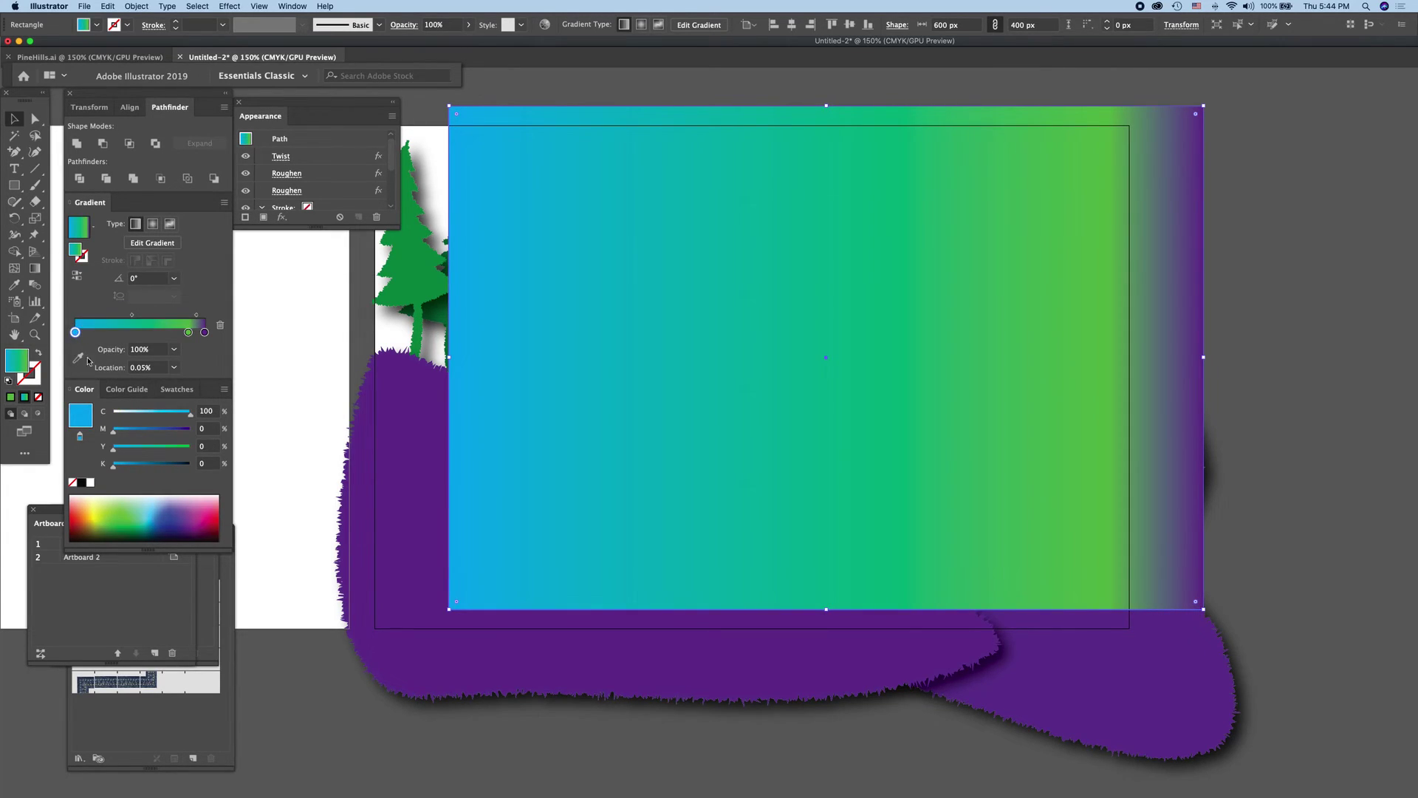
click(117, 510)
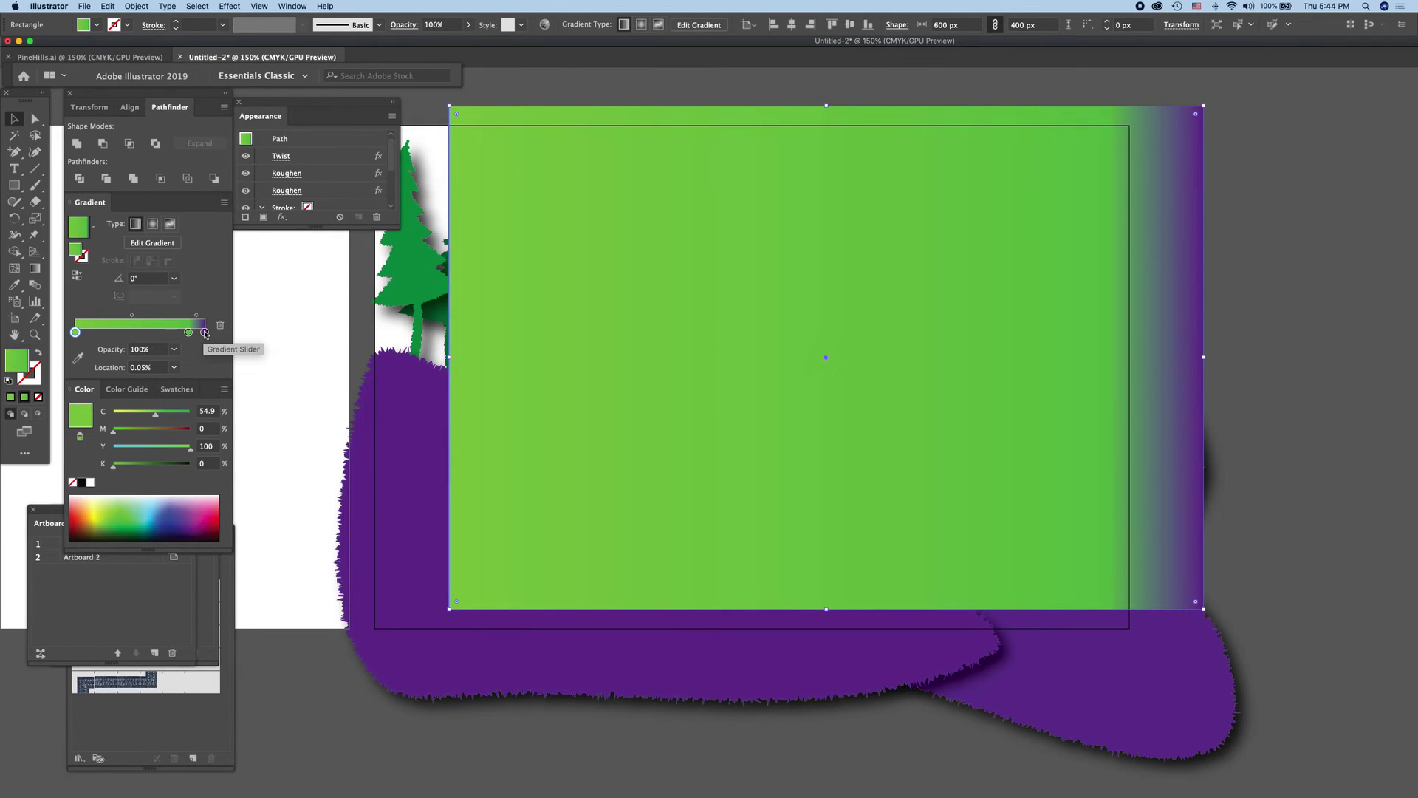
drag(189, 333, 205, 333)
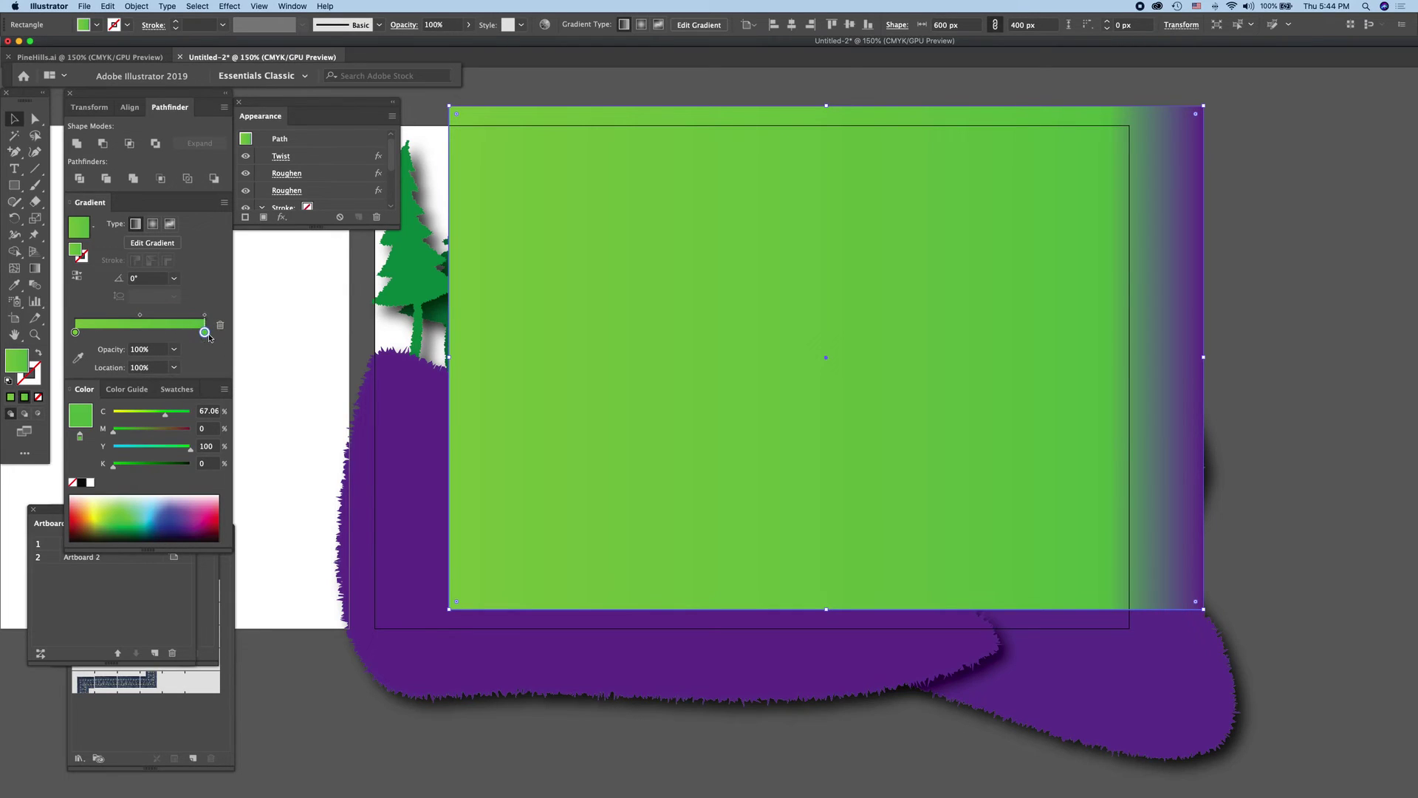
click(116, 448)
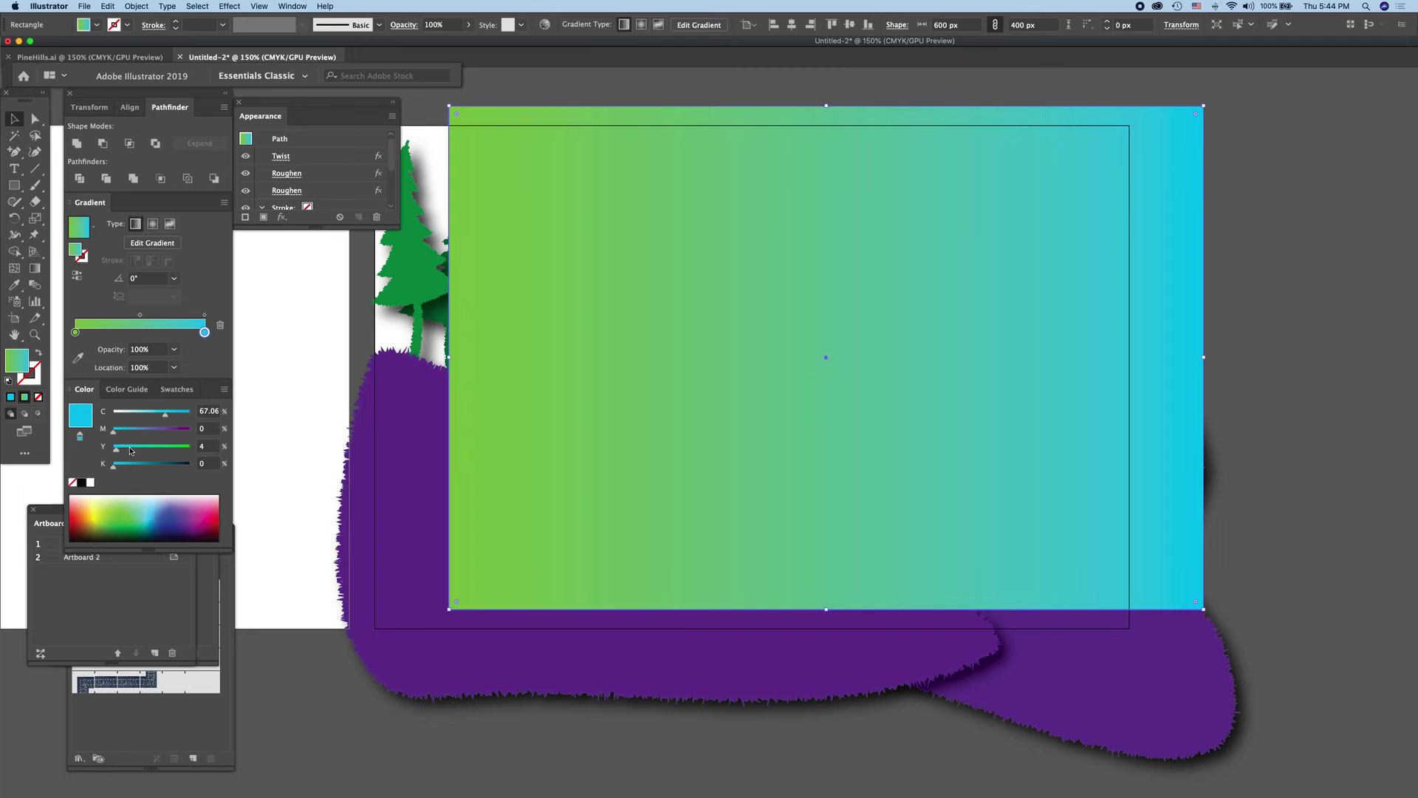
click(129, 448)
mouse_move(130, 449)
mouse_down()
mouse_move(113, 450)
mouse_move(170, 418)
mouse_move(144, 418)
mouse_move(167, 419)
mouse_up()
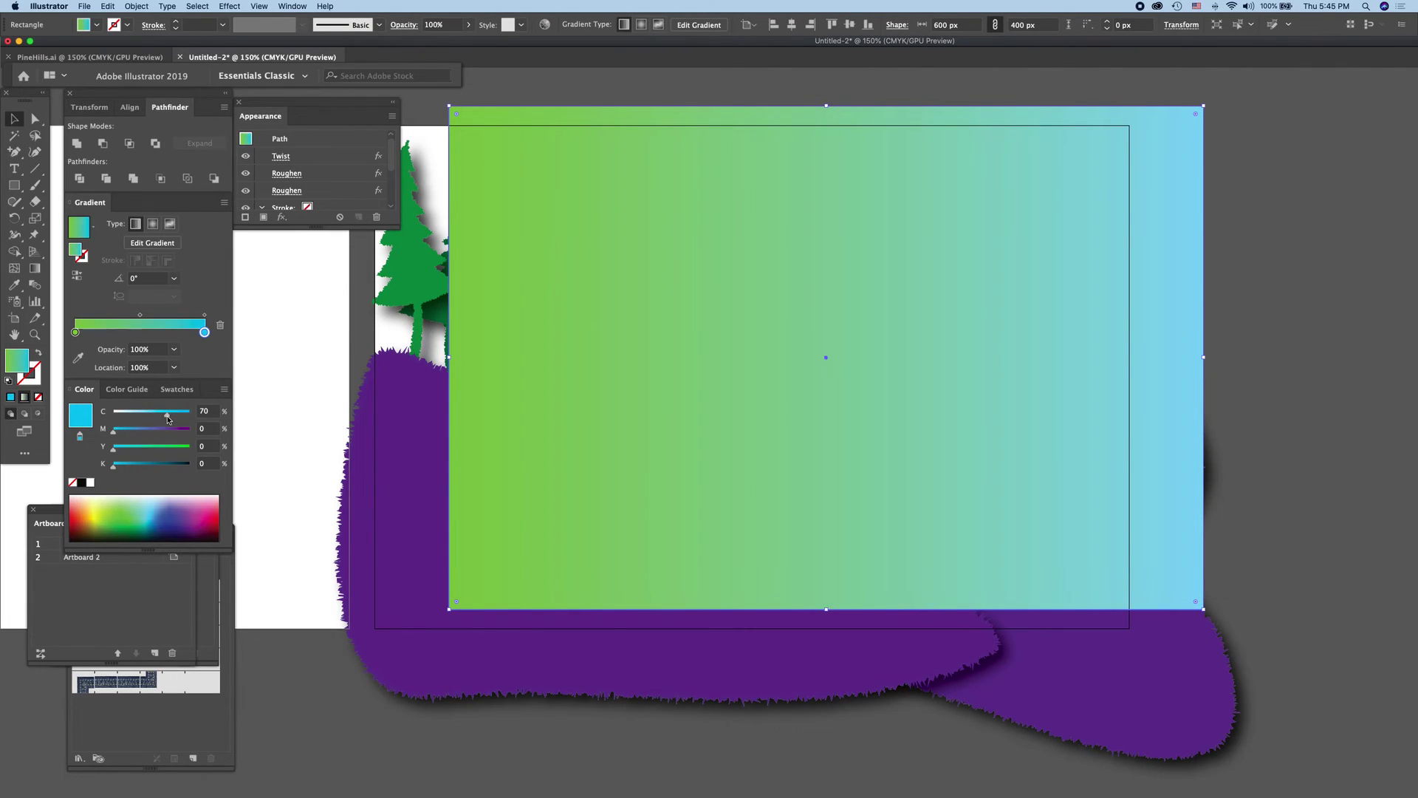
click(146, 279)
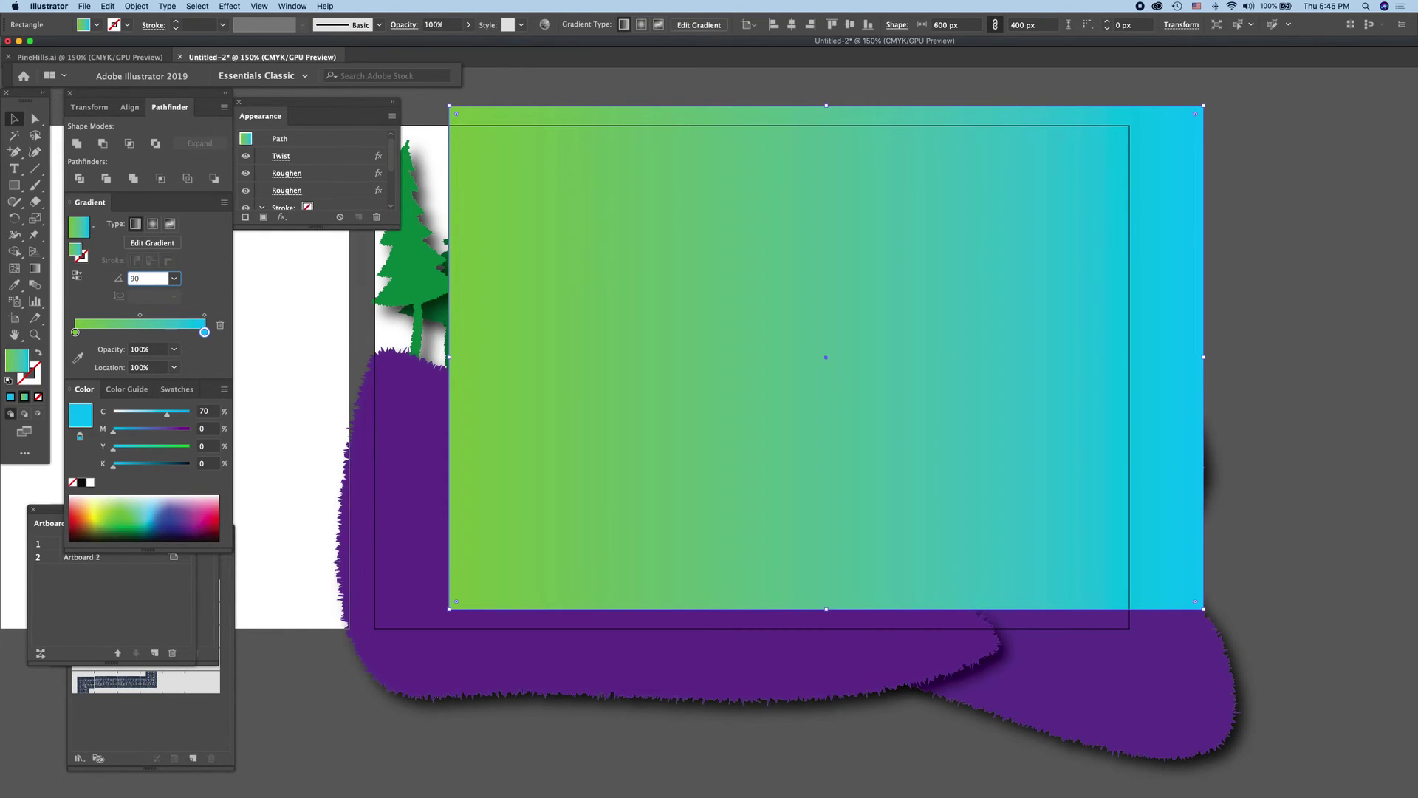
text(90)
key(Return)
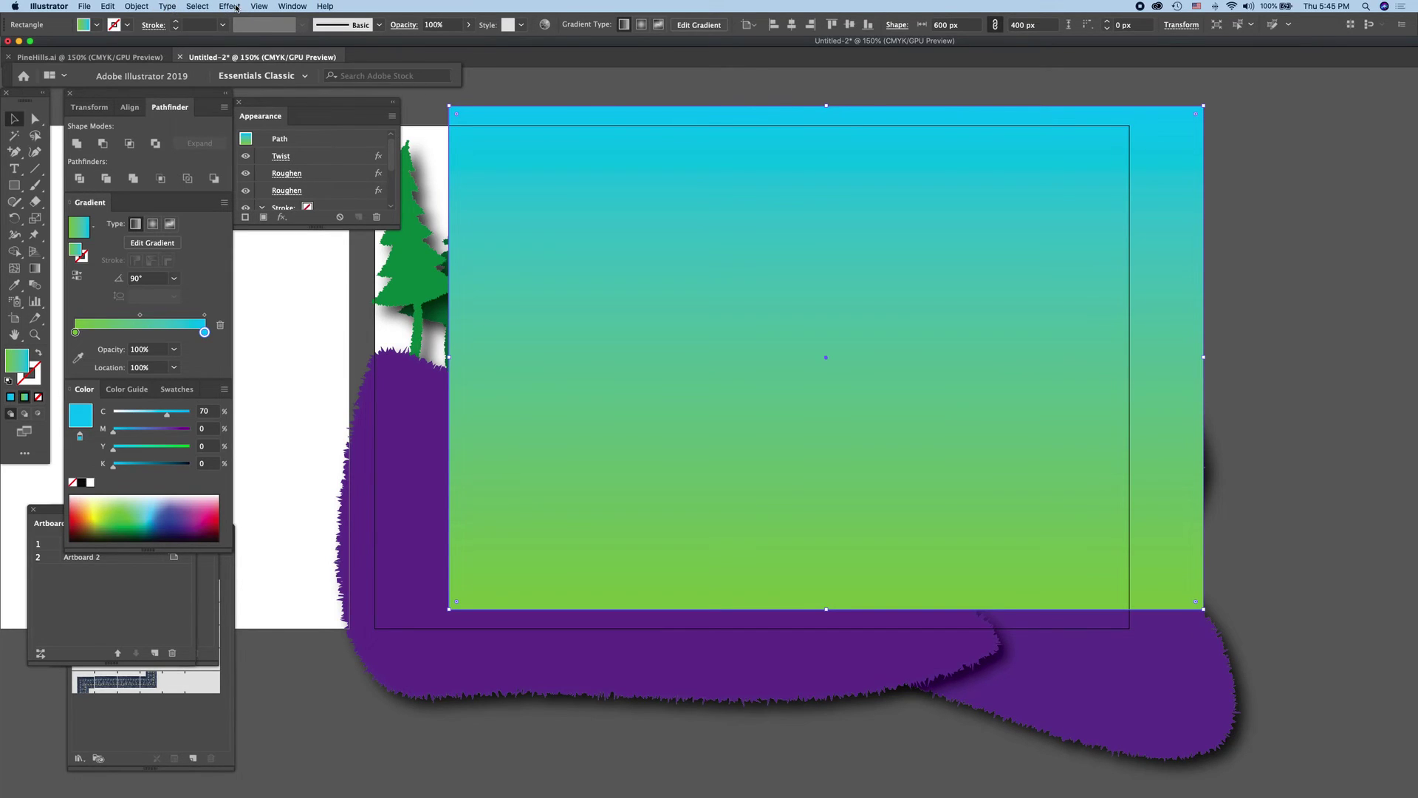
Step: Send the sky rectangle to back, centre it on the artboard, and collapse its gradient to green
click(138, 6)
mouse_move(145, 29)
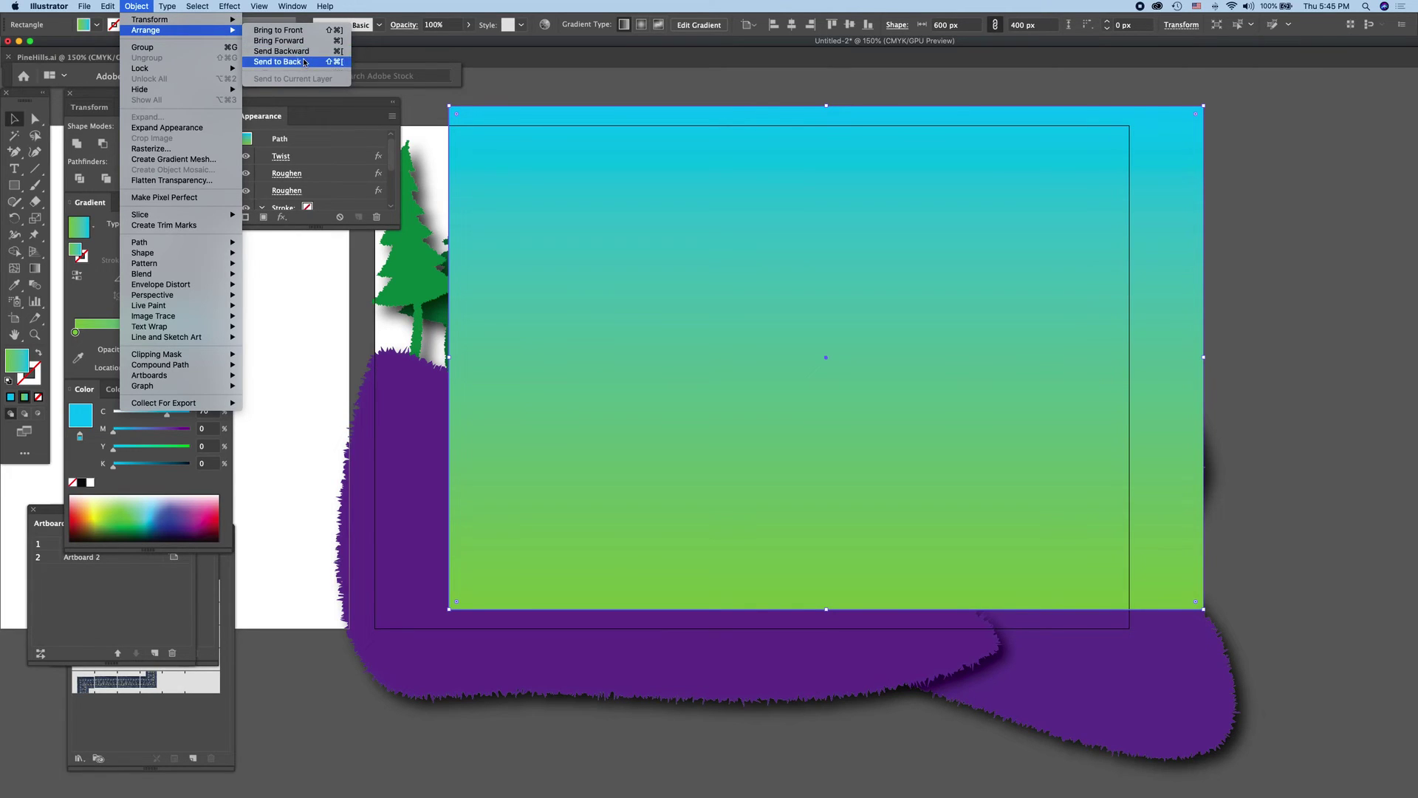
click(305, 62)
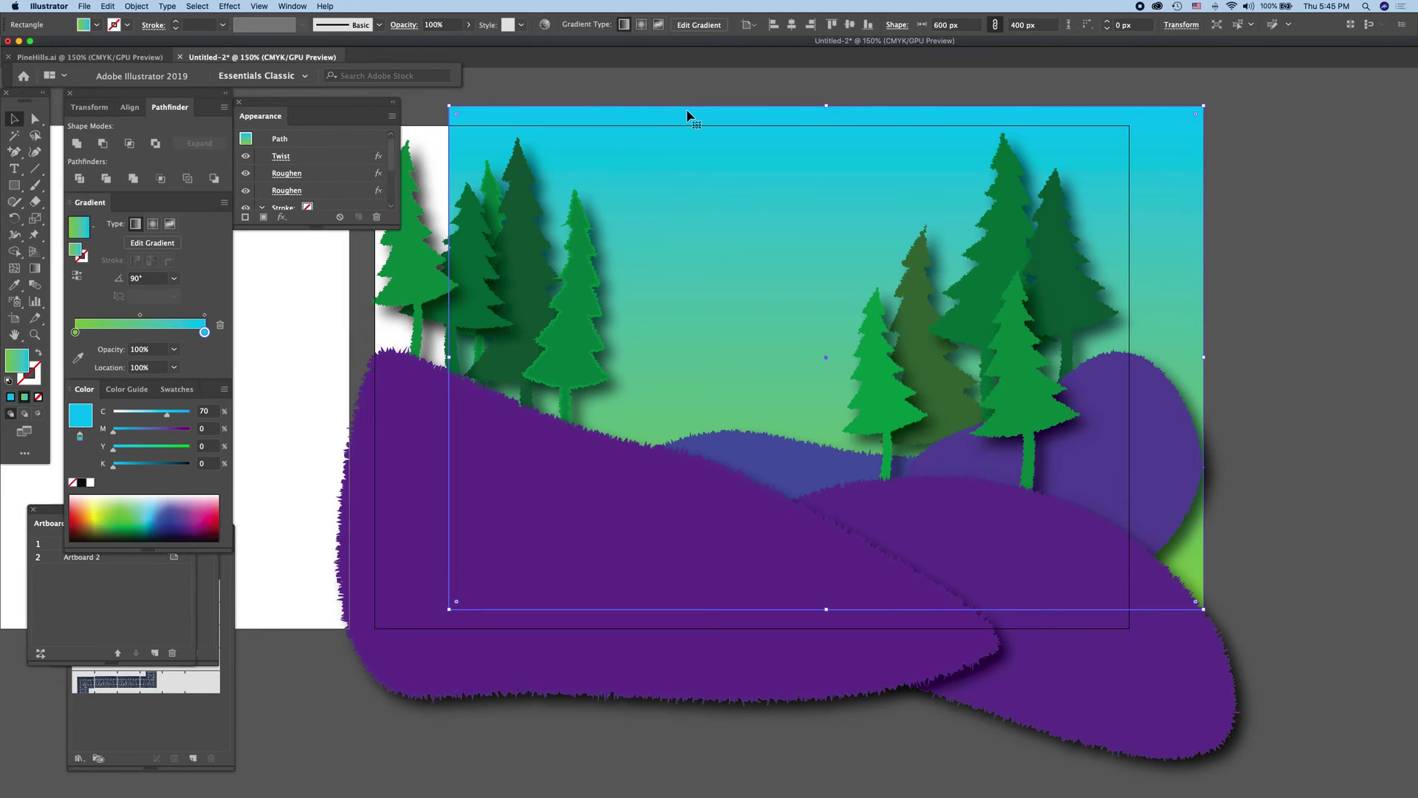
click(792, 26)
click(850, 26)
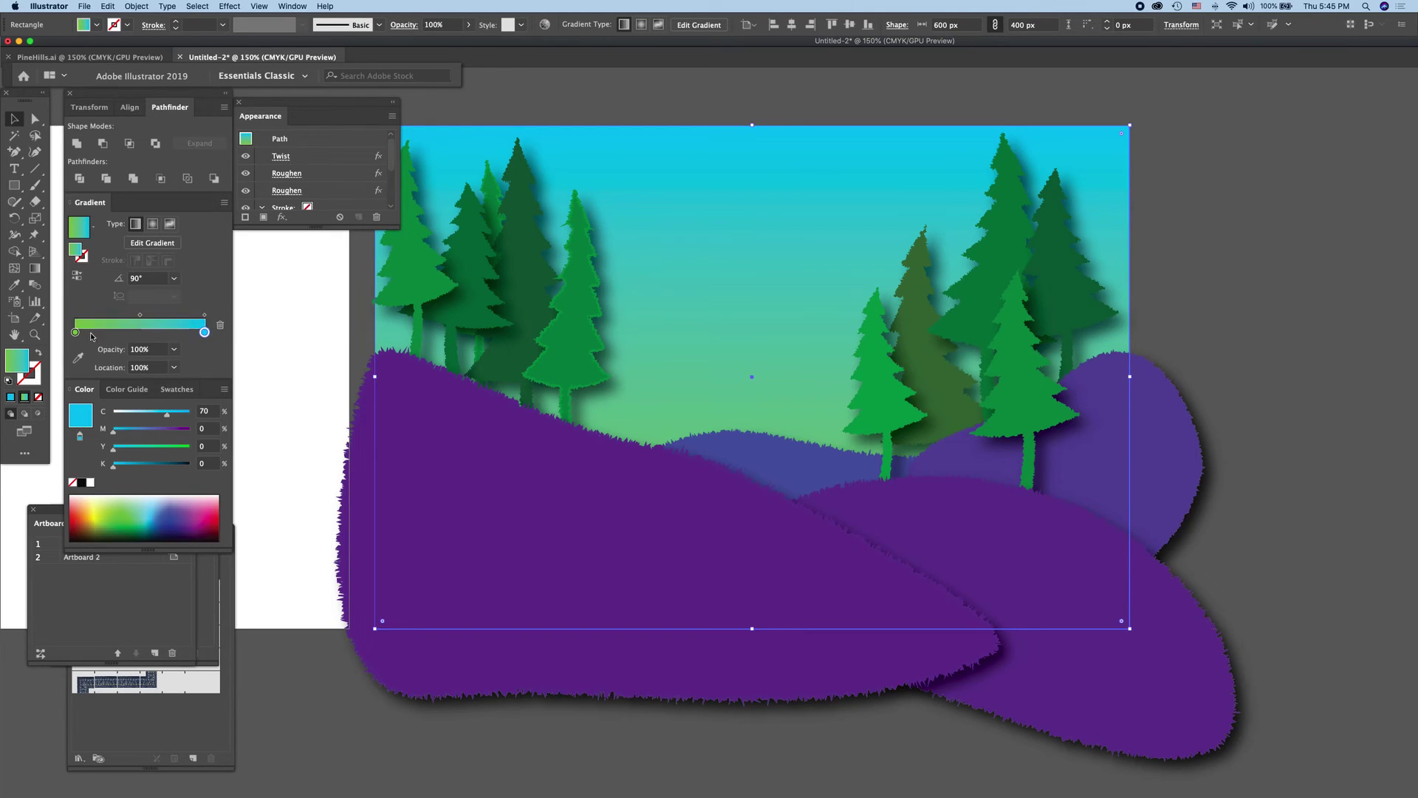
drag(75, 334, 204, 333)
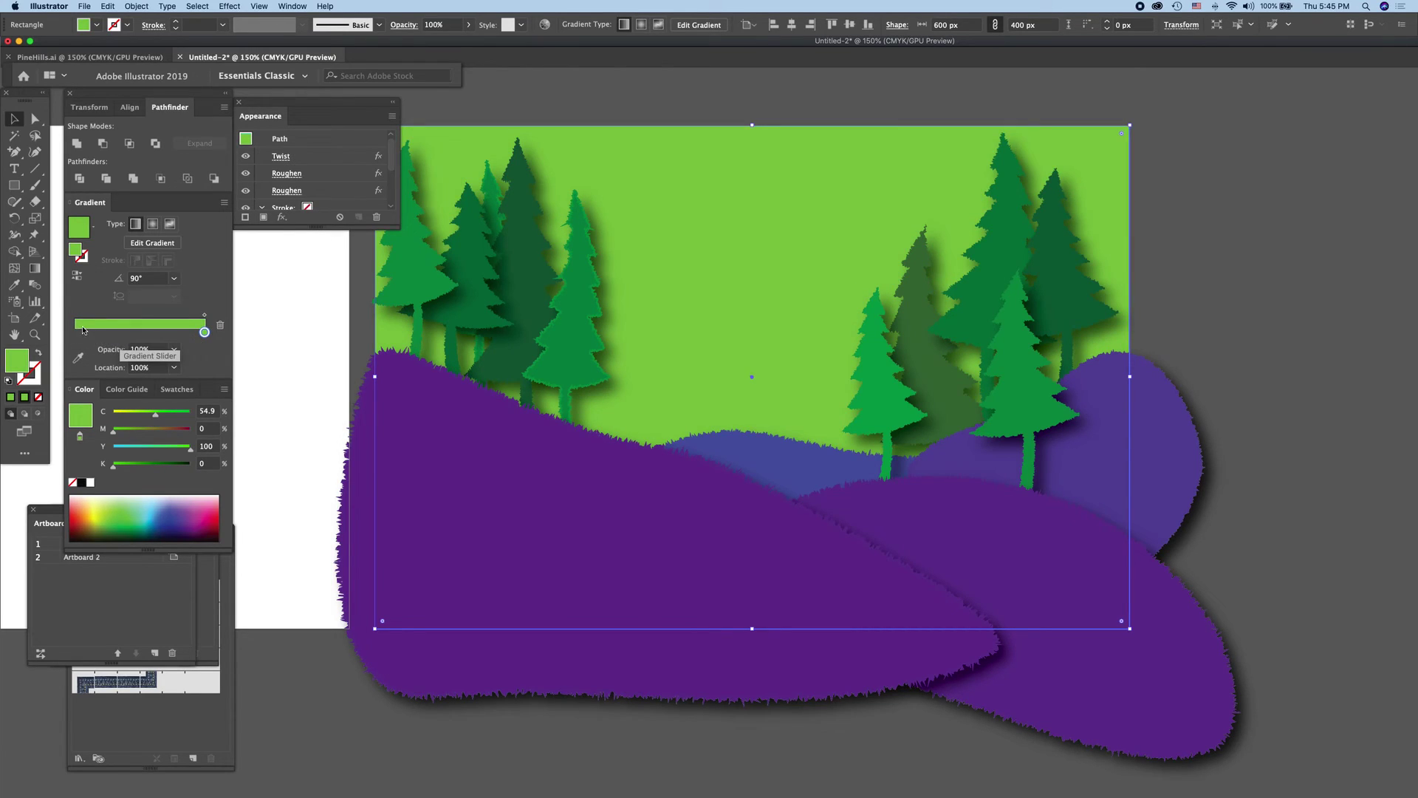
Step: Make the sky gradient run from yellow at the start to magenta at the end
click(116, 415)
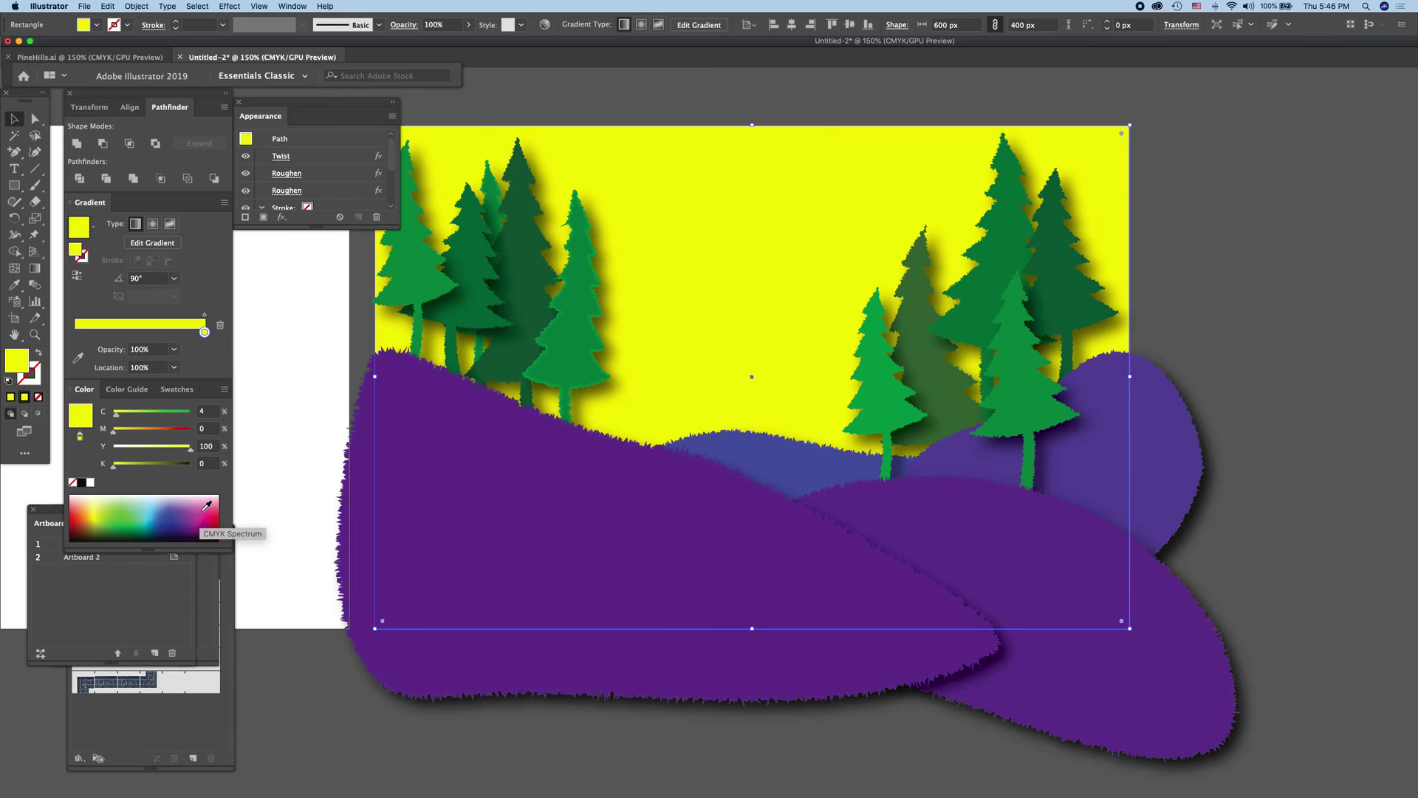
drag(204, 333, 76, 333)
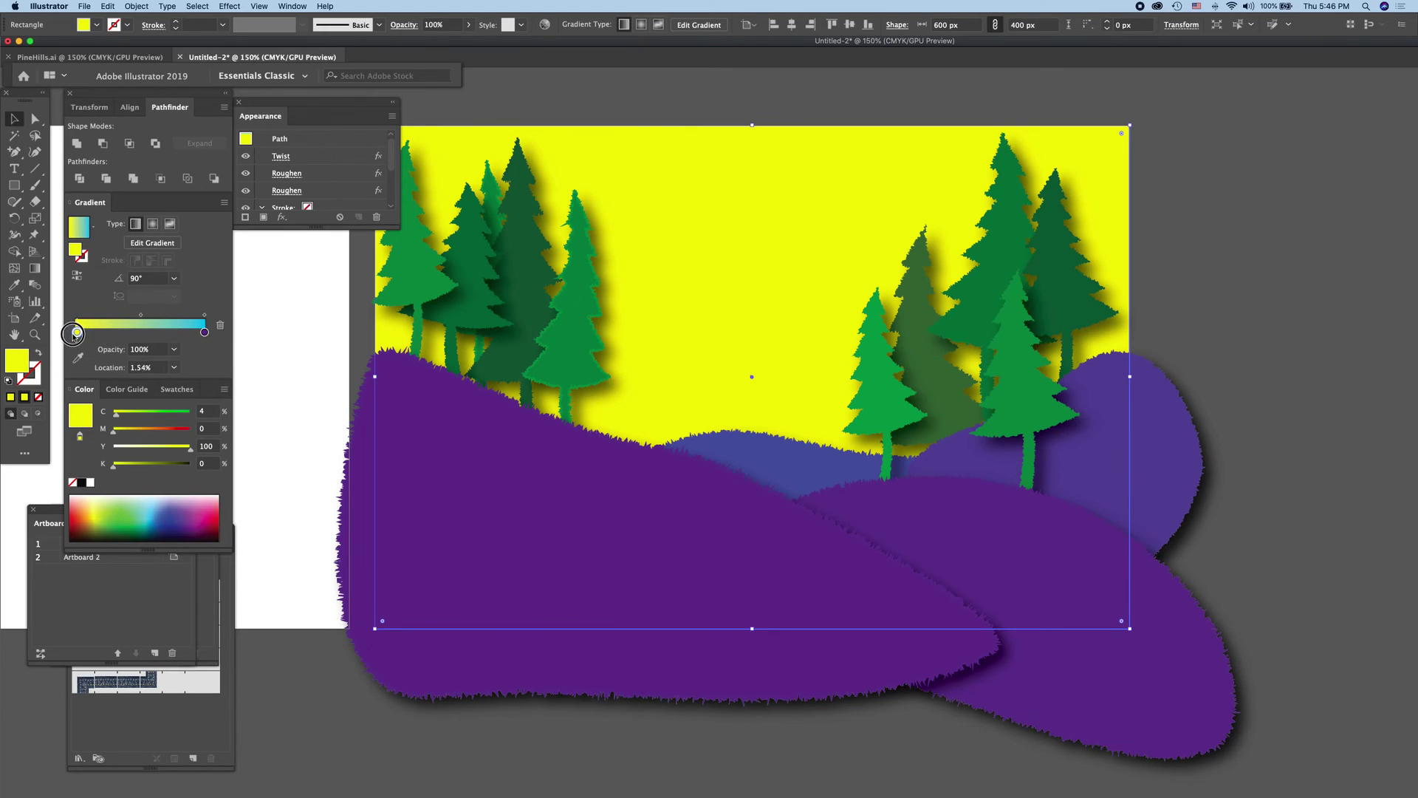
click(205, 333)
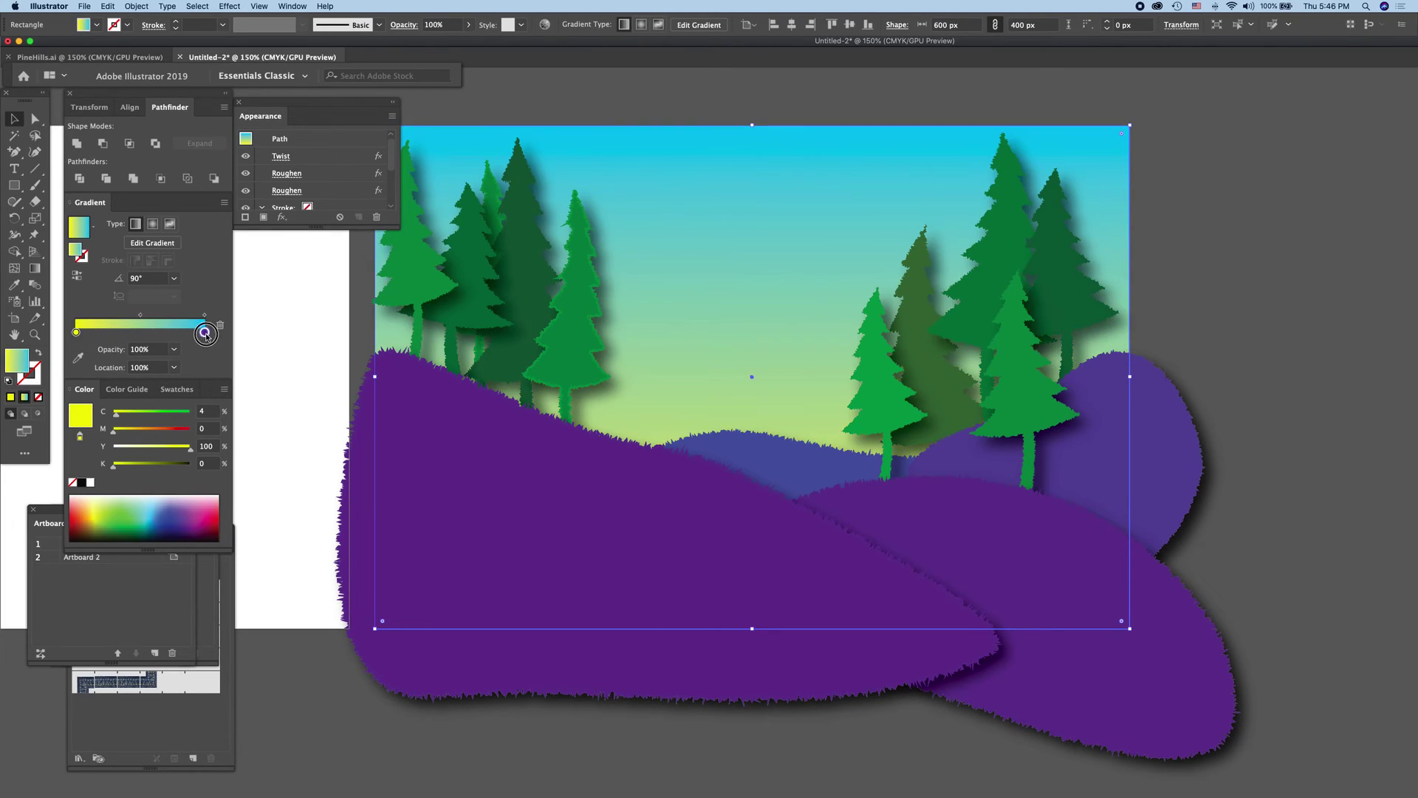
click(210, 513)
click(208, 517)
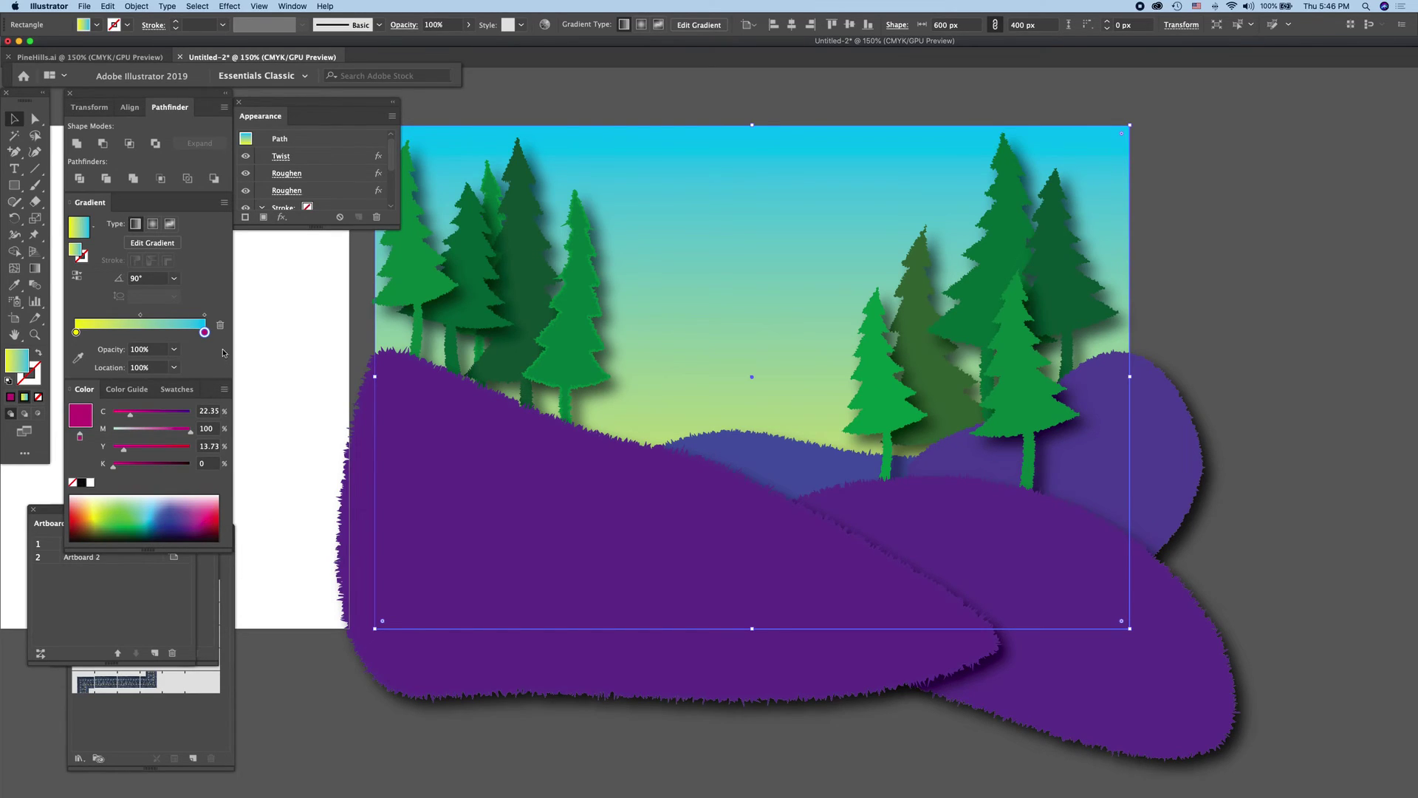
Step: Add a purple stop, push magenta to the top, and move the yellow stop to 33.37%
drag(205, 332, 192, 332)
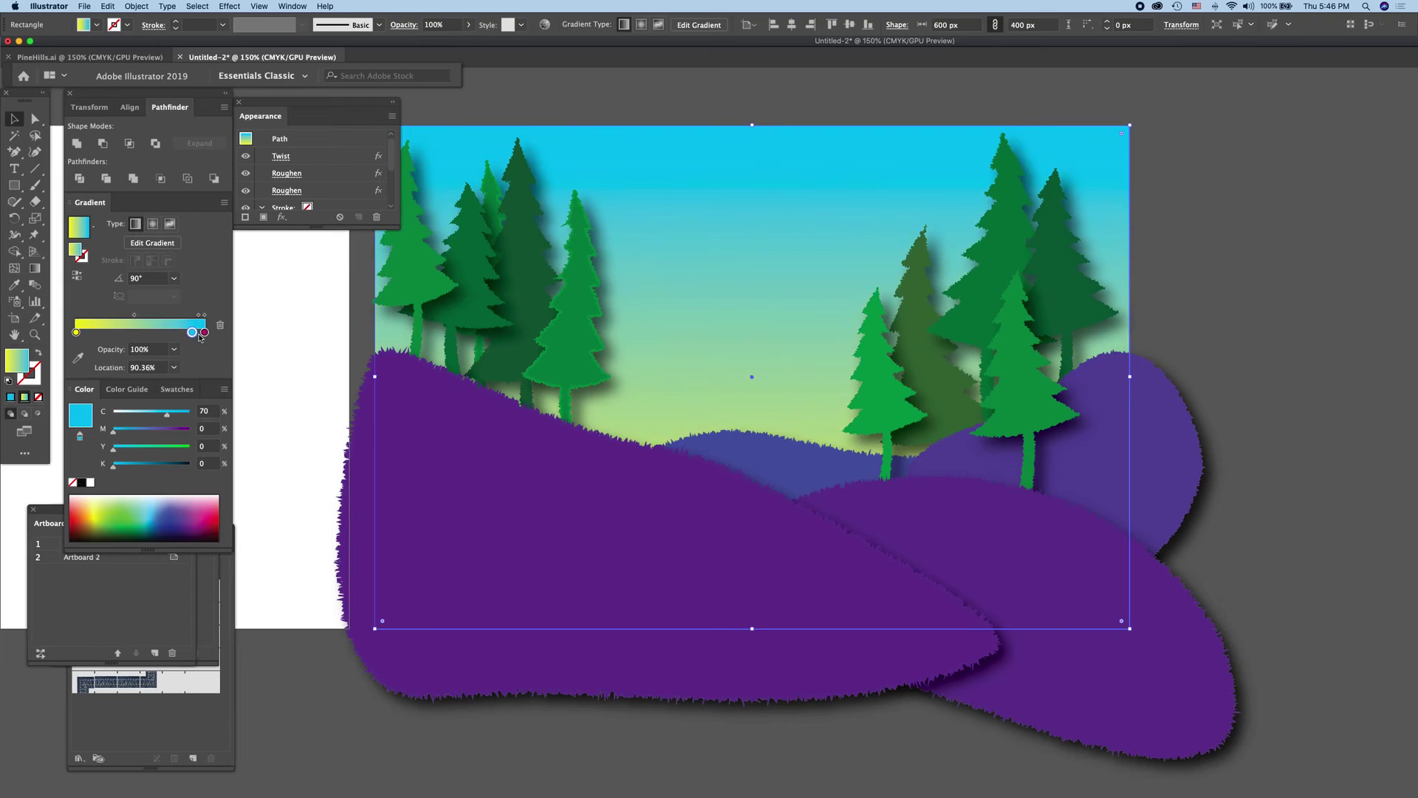
click(194, 334)
click(198, 523)
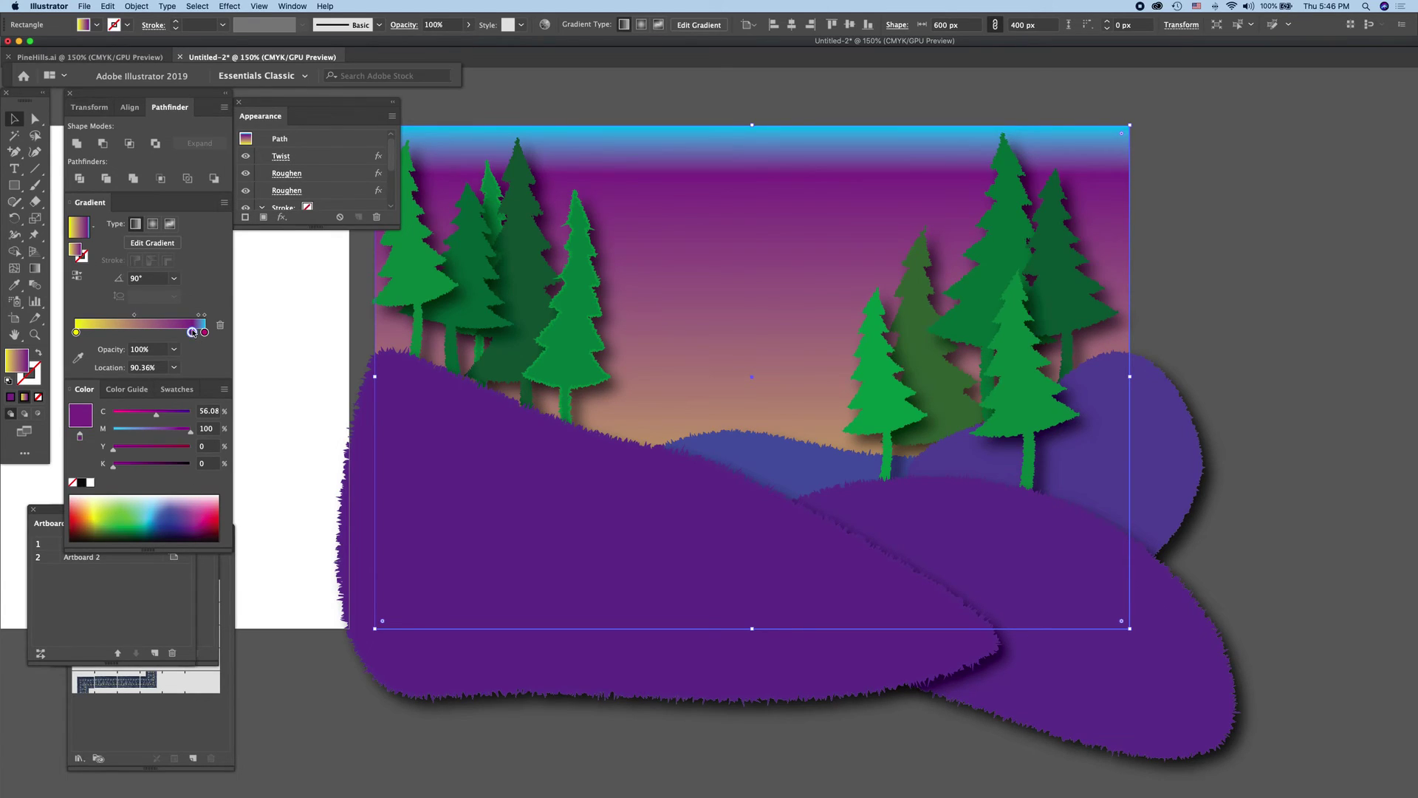
mouse_move(192, 333)
mouse_down()
mouse_move(153, 332)
mouse_move(198, 333)
mouse_up()
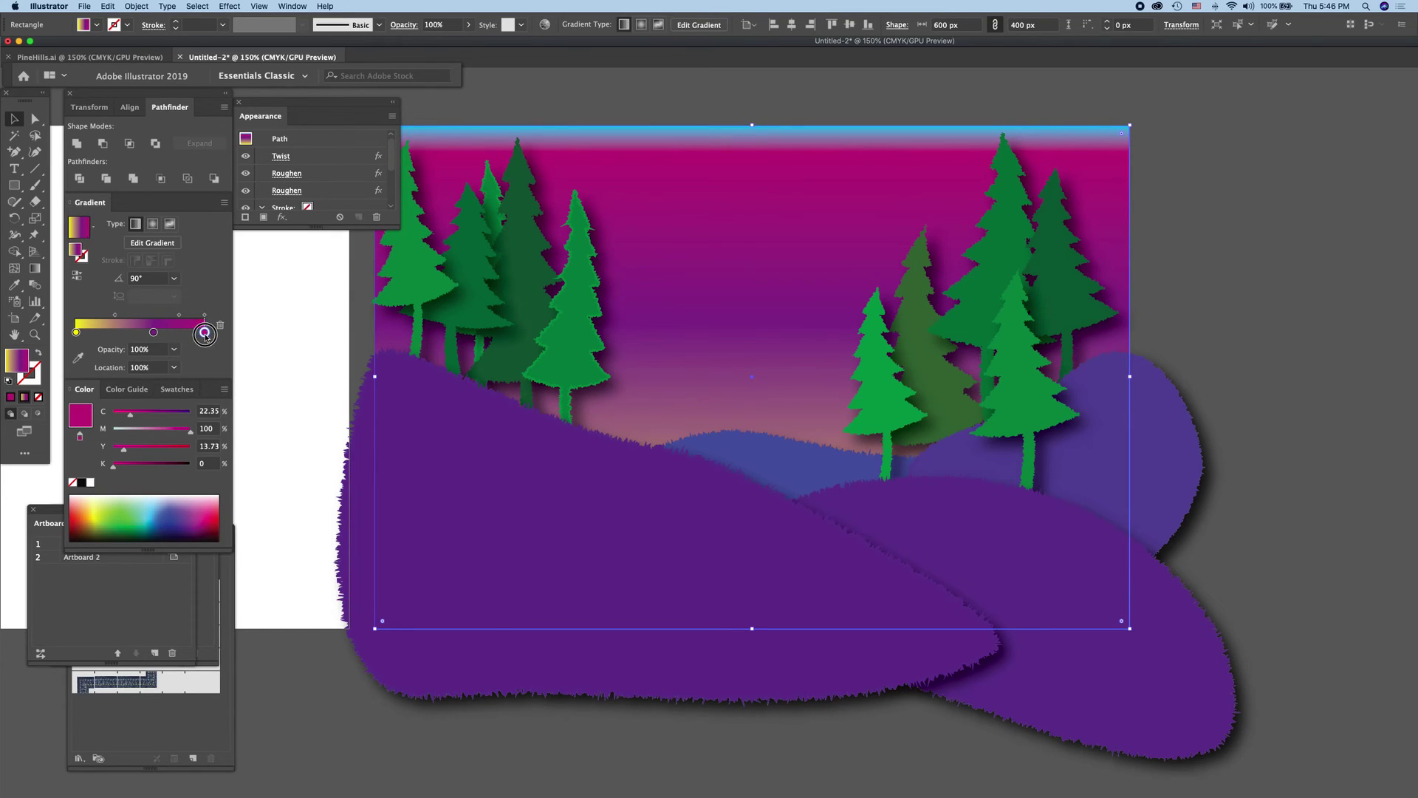
drag(197, 334, 215, 332)
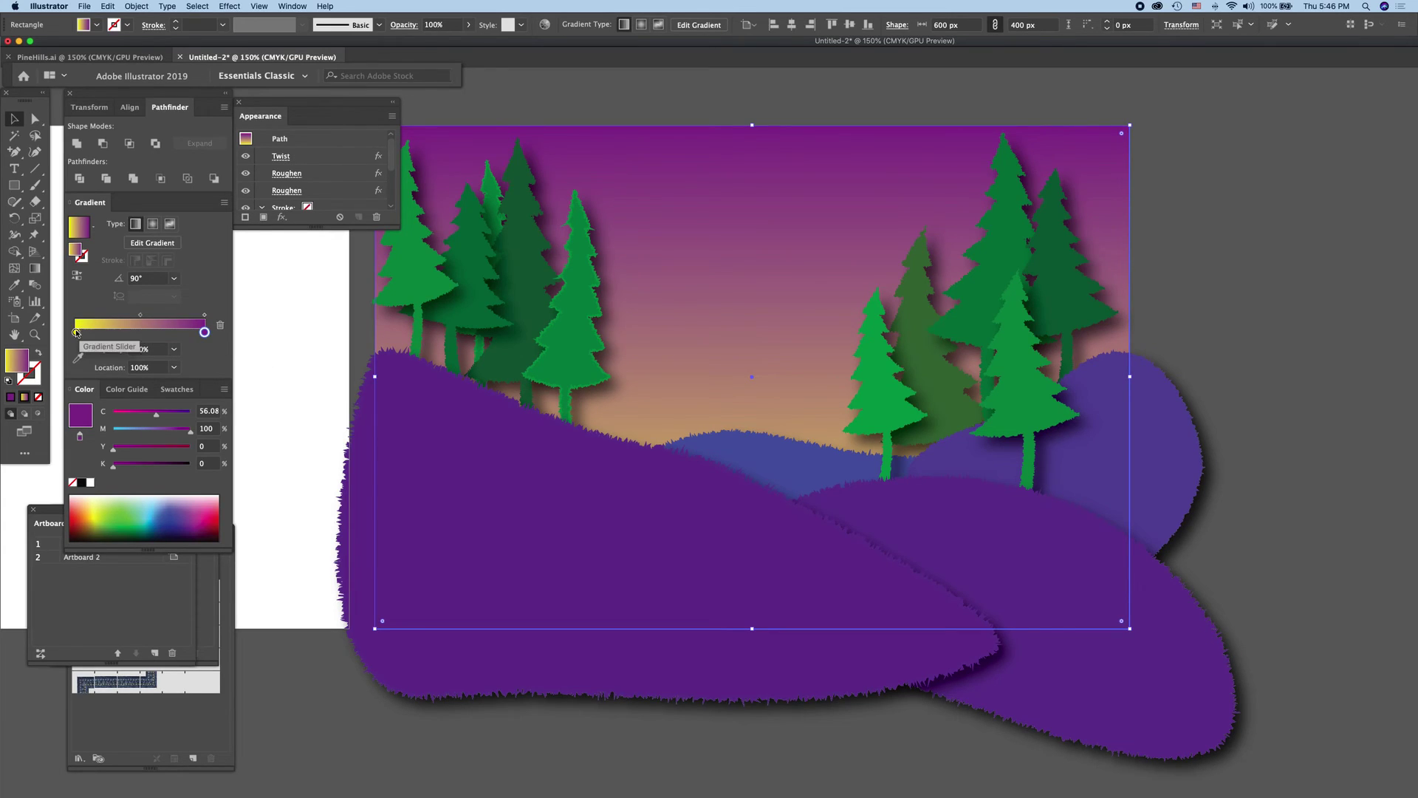
drag(76, 333, 109, 332)
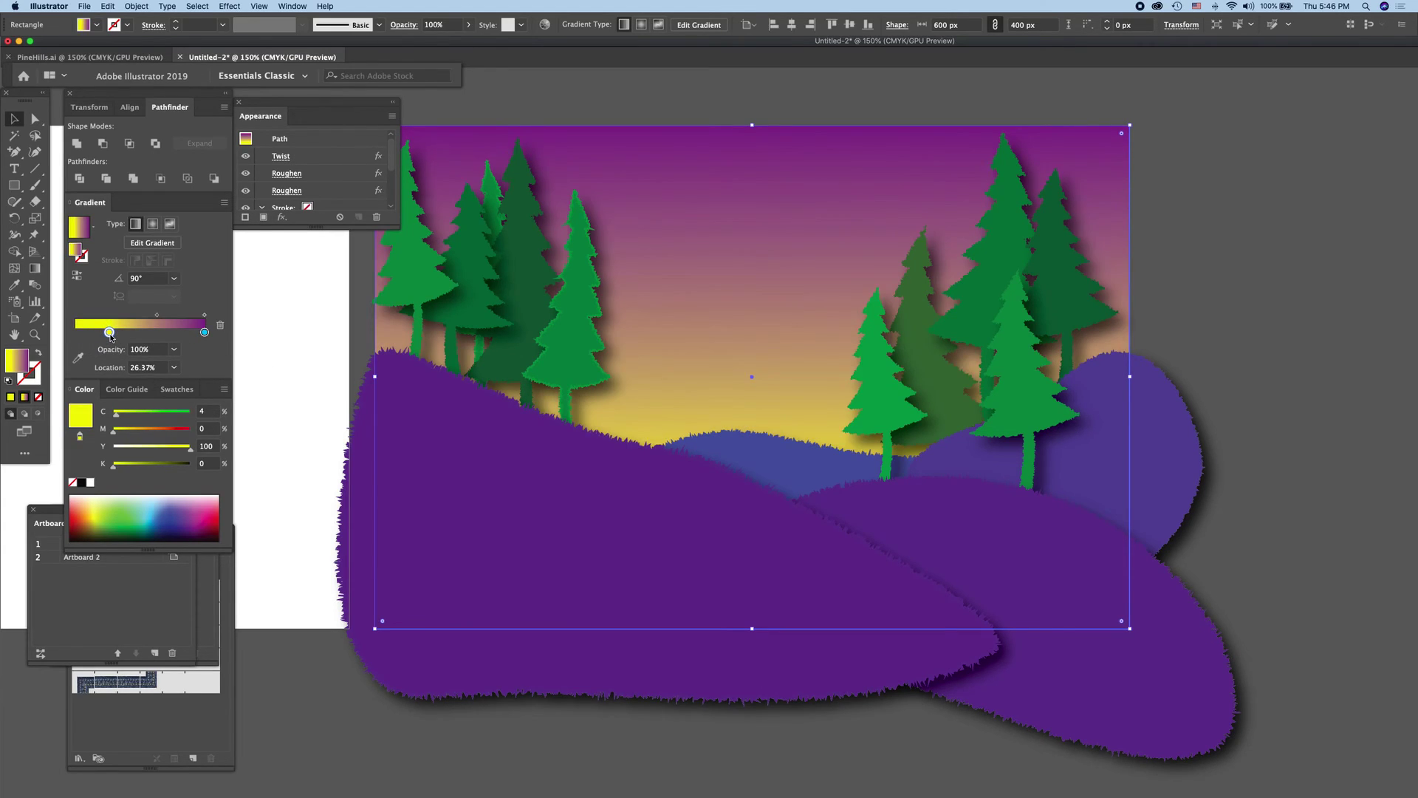
drag(110, 334, 118, 334)
Step: Try blue, pink and magenta for the top of the sky, then restore the yellow-to-purple gradient
click(204, 333)
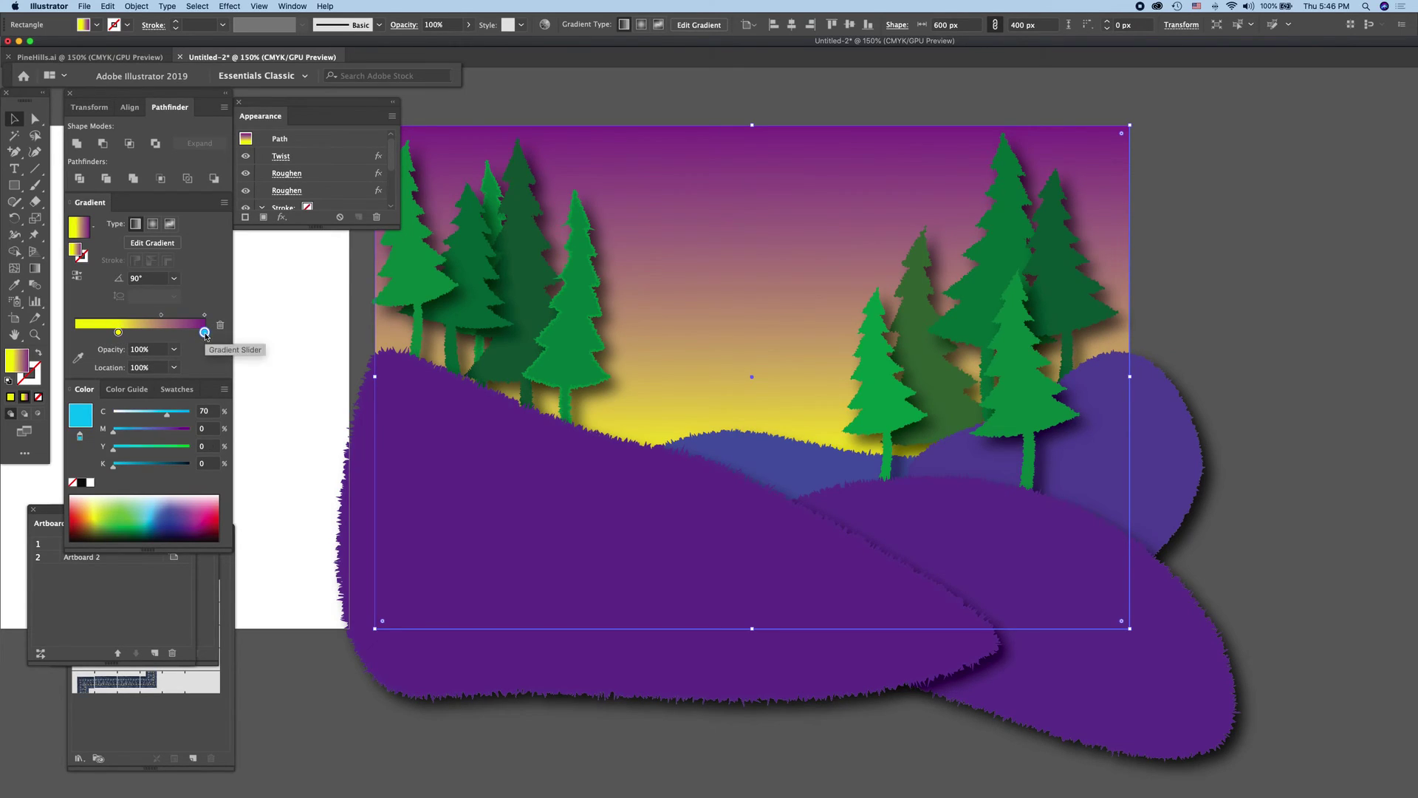
click(191, 523)
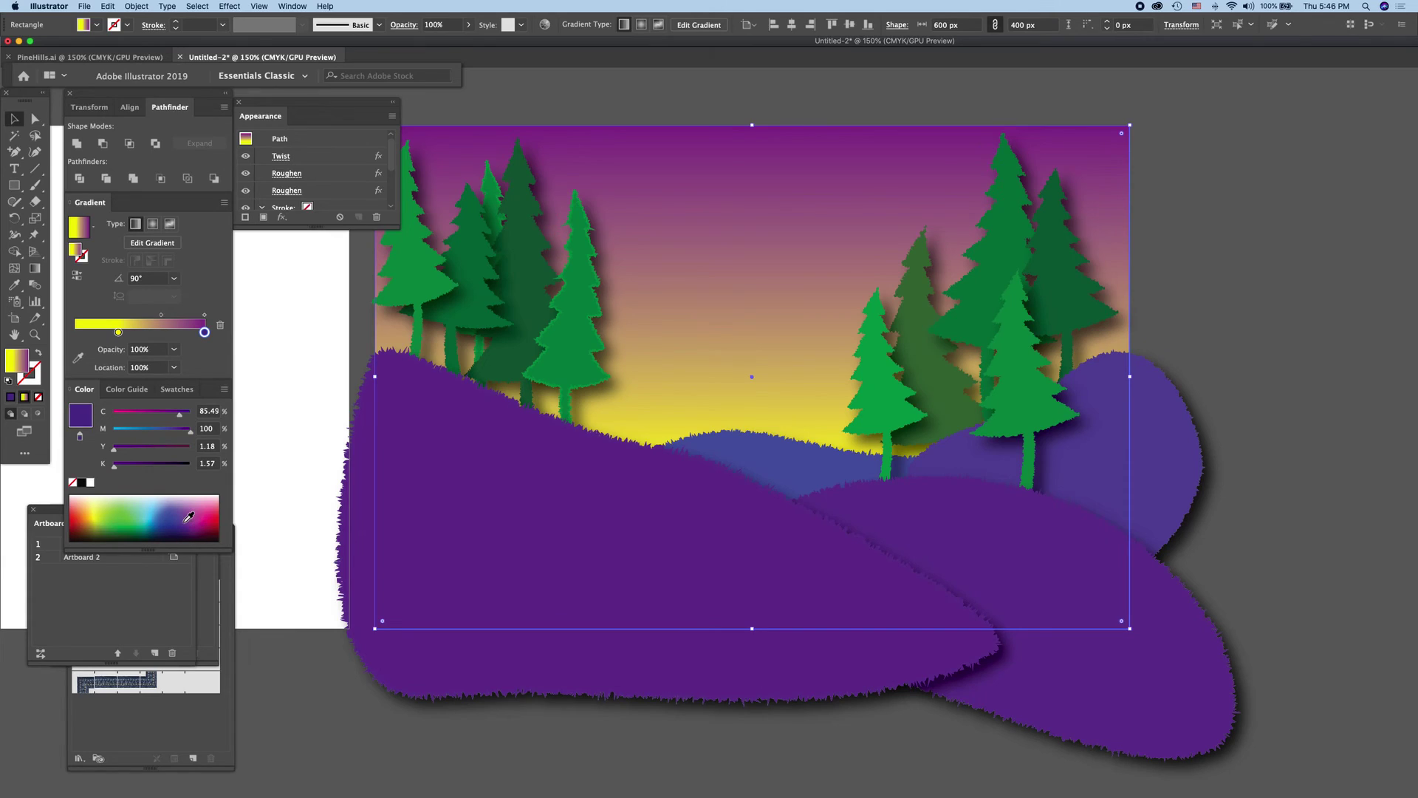
click(188, 518)
click(181, 511)
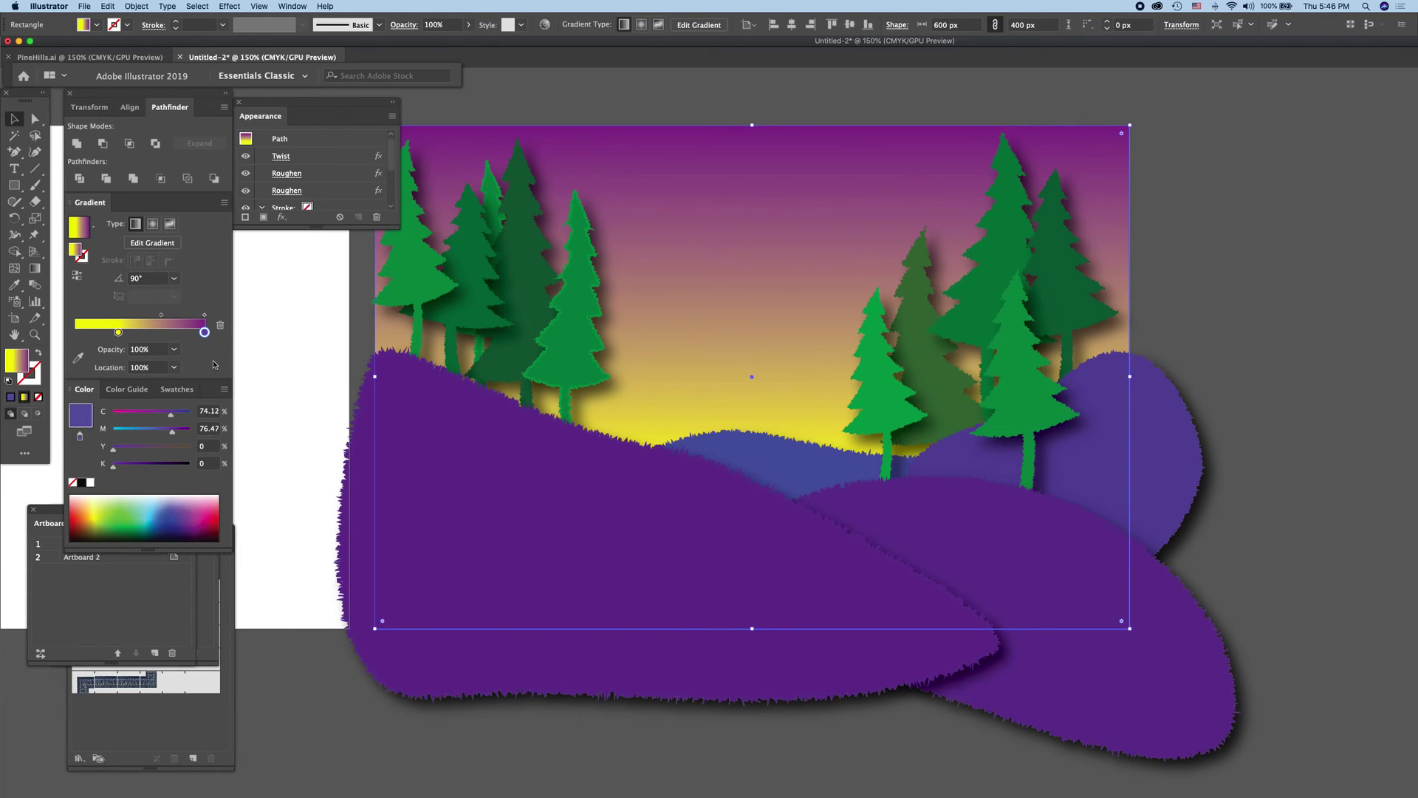
drag(173, 431, 190, 431)
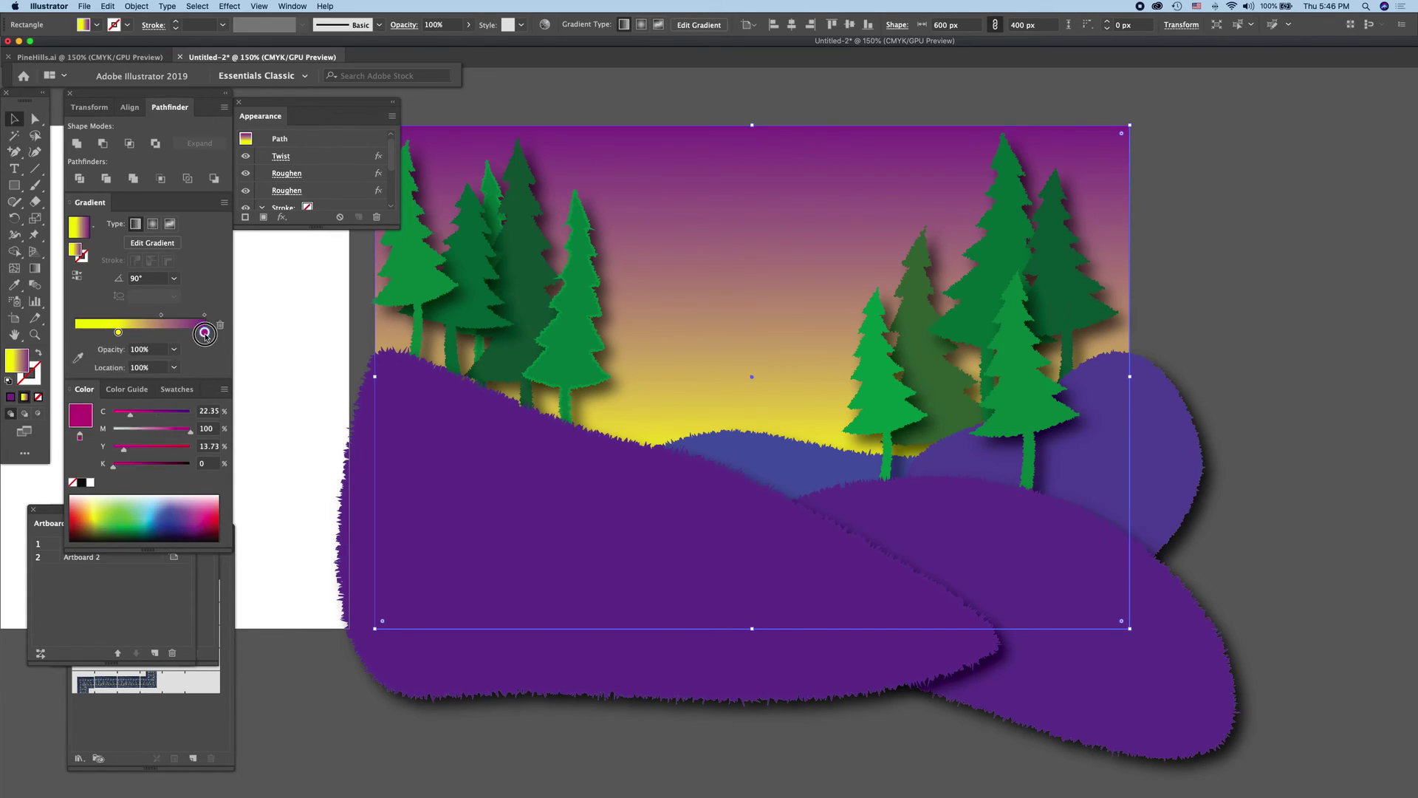
click(175, 524)
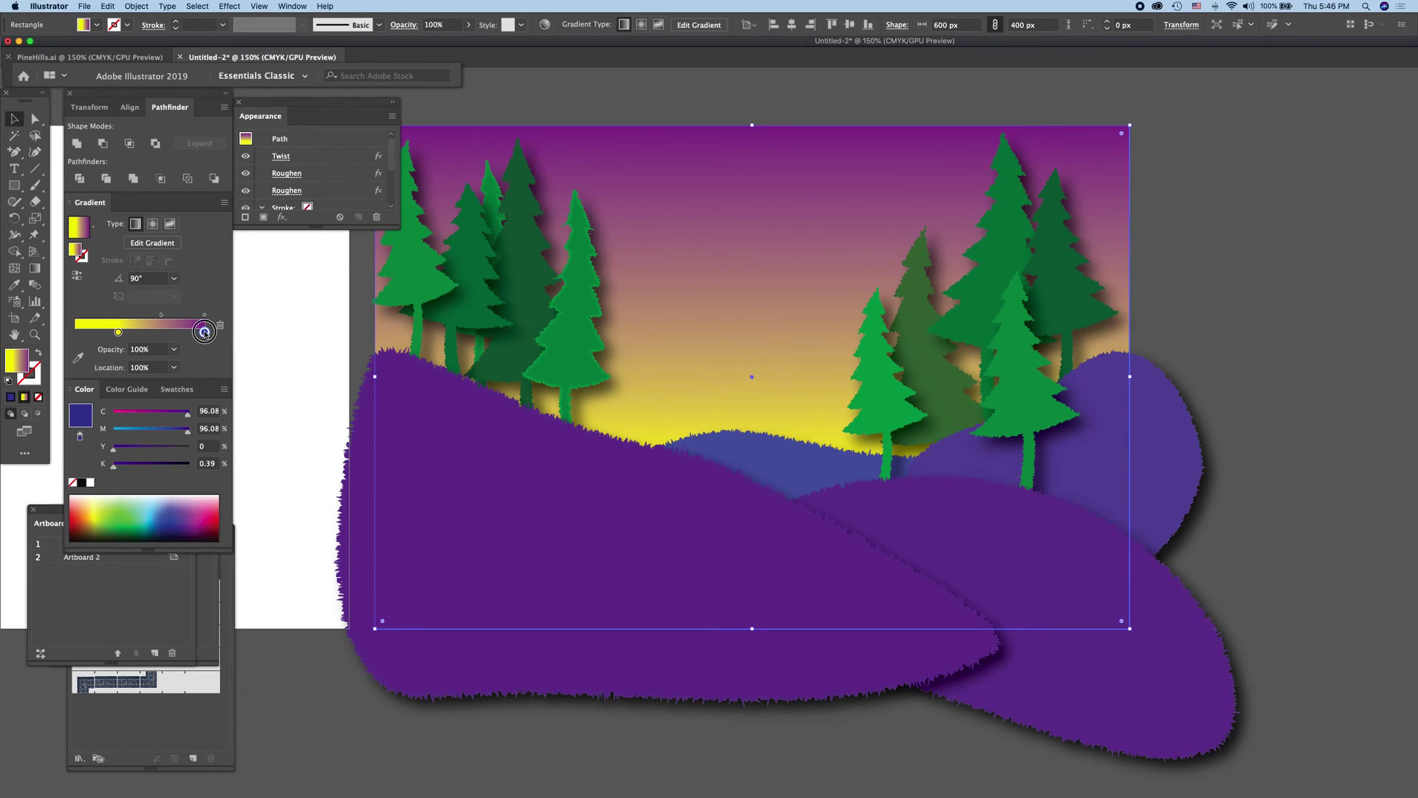
click(203, 360)
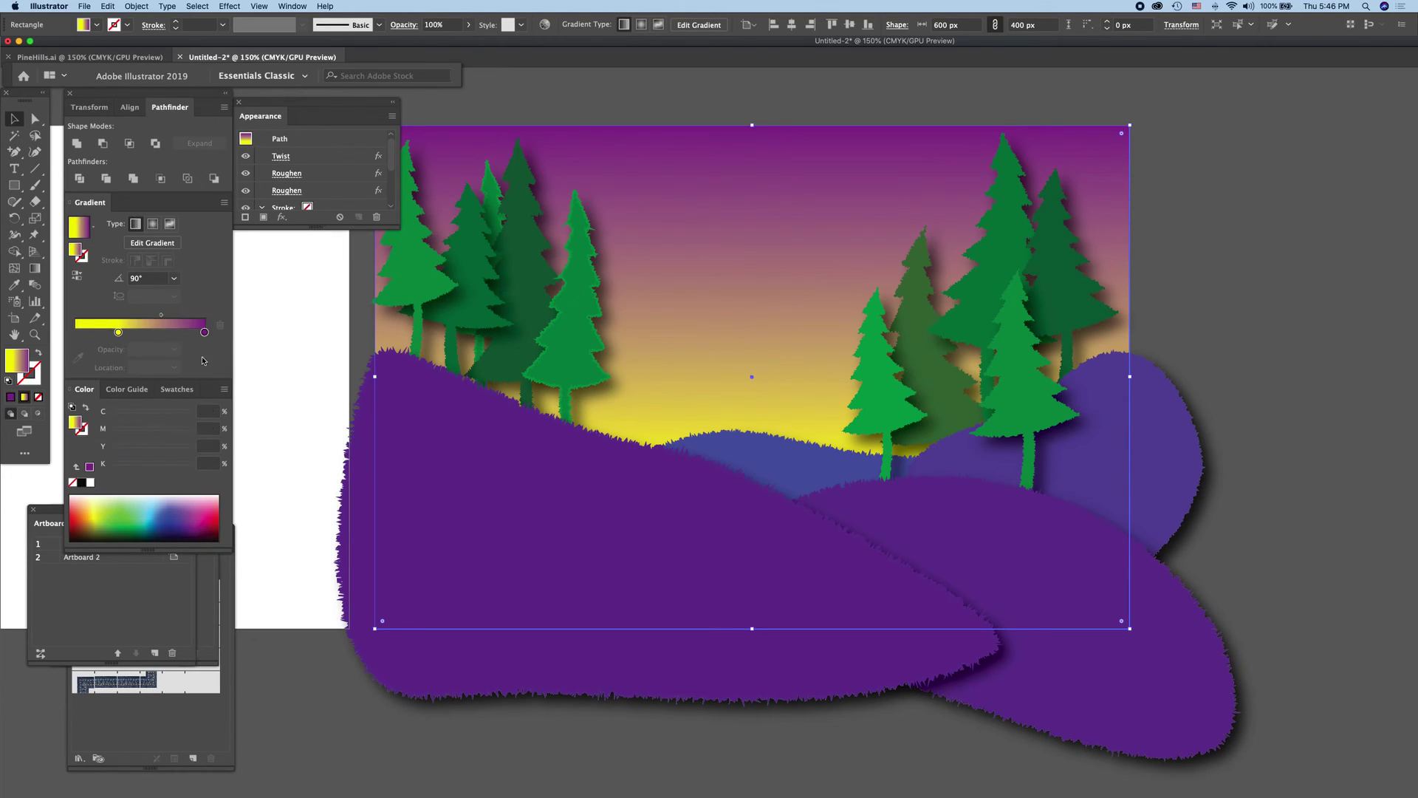
click(175, 523)
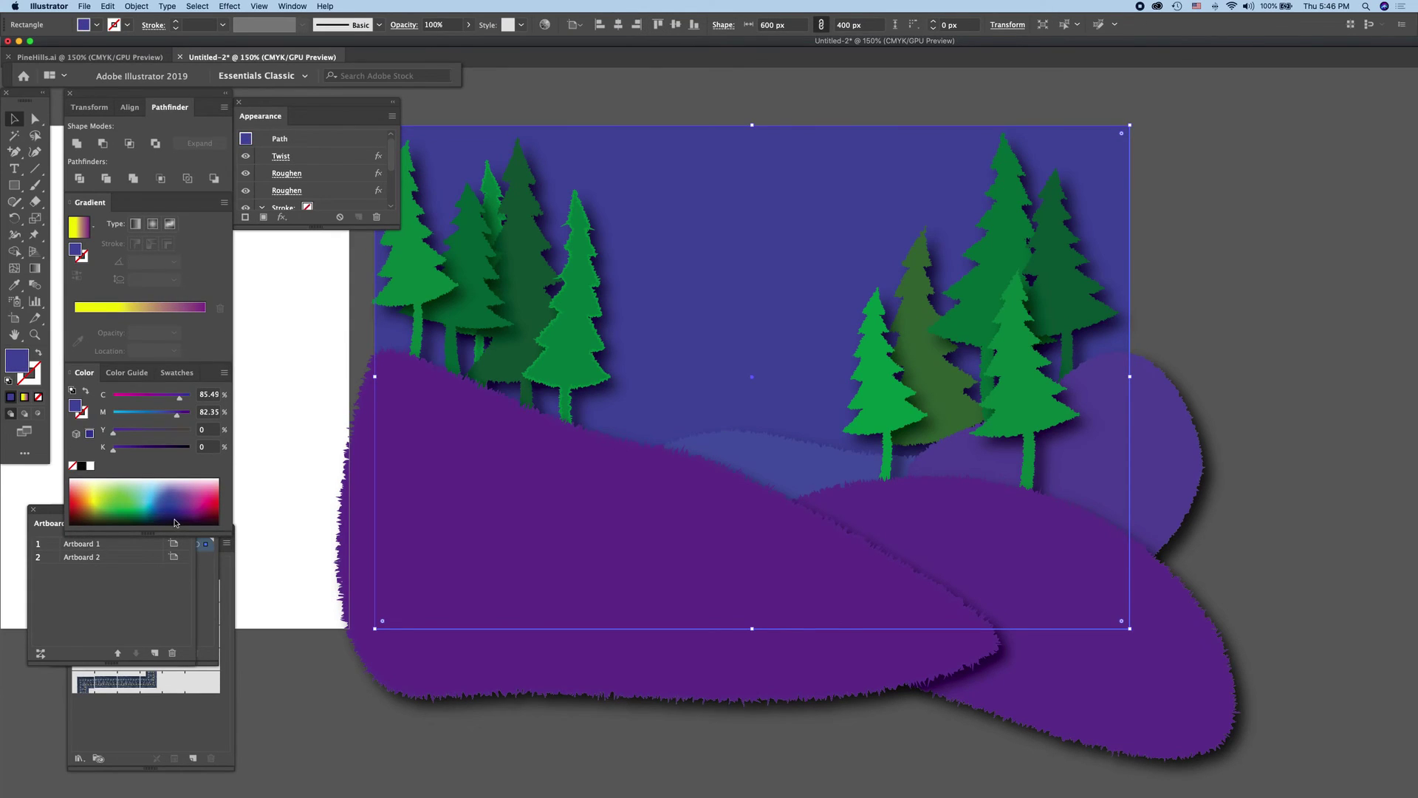
click(197, 491)
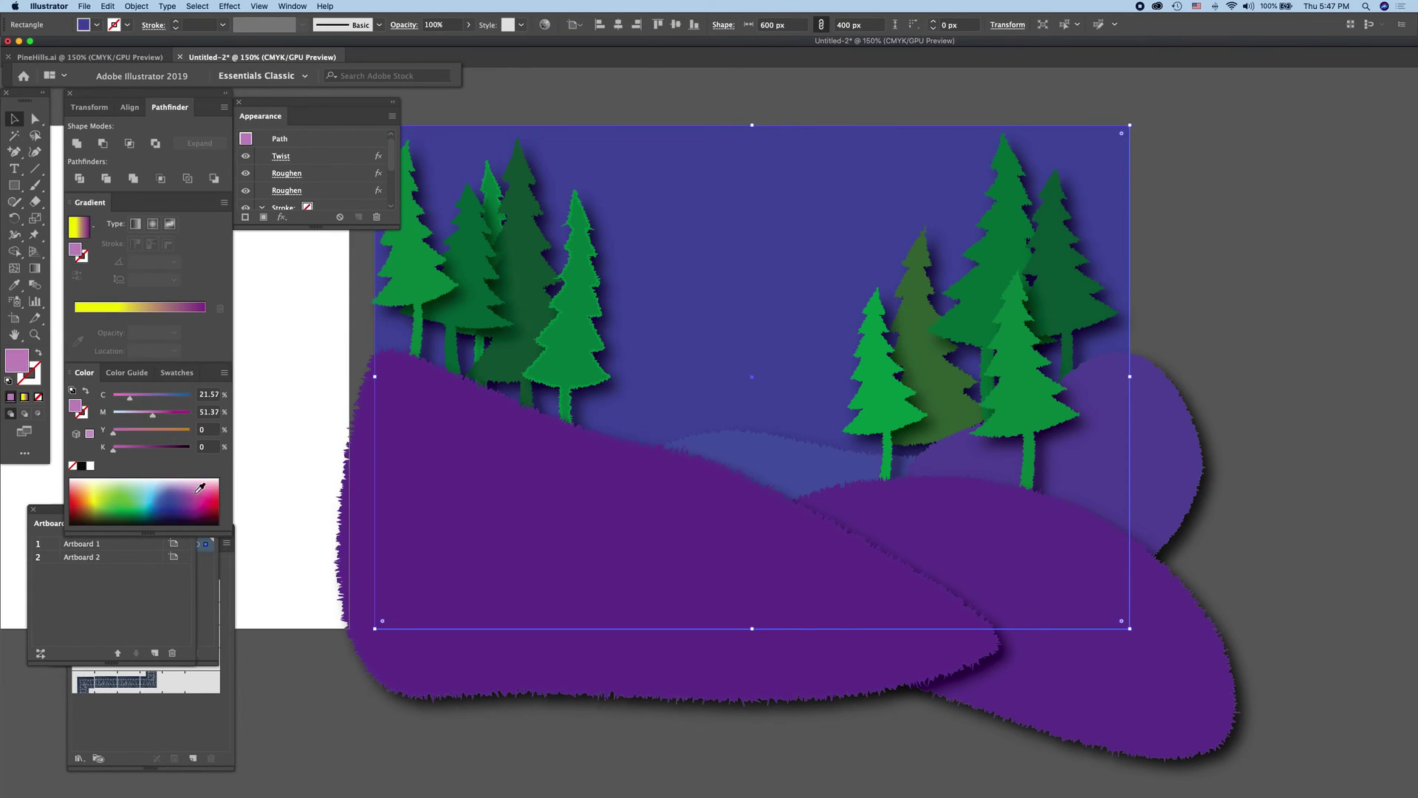
click(200, 504)
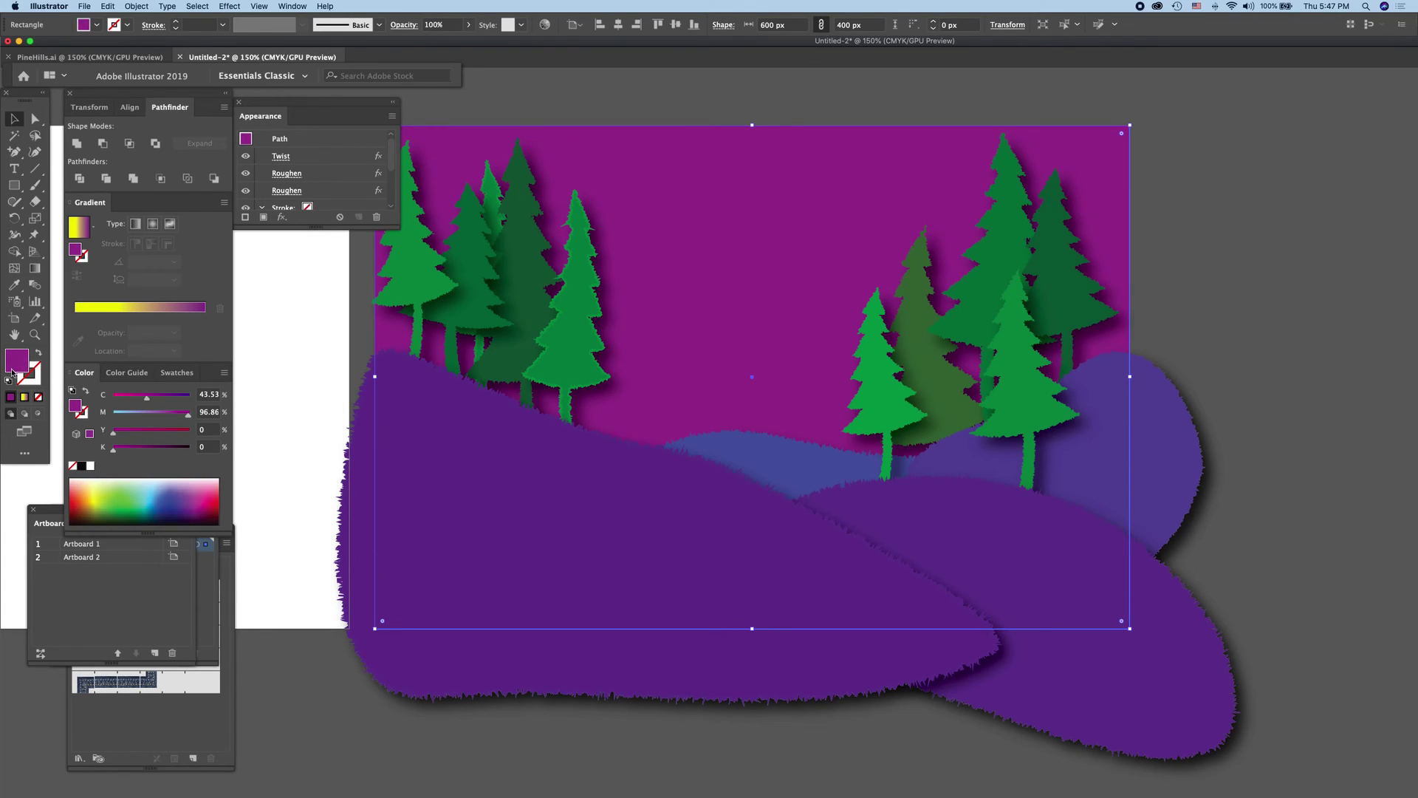
click(24, 397)
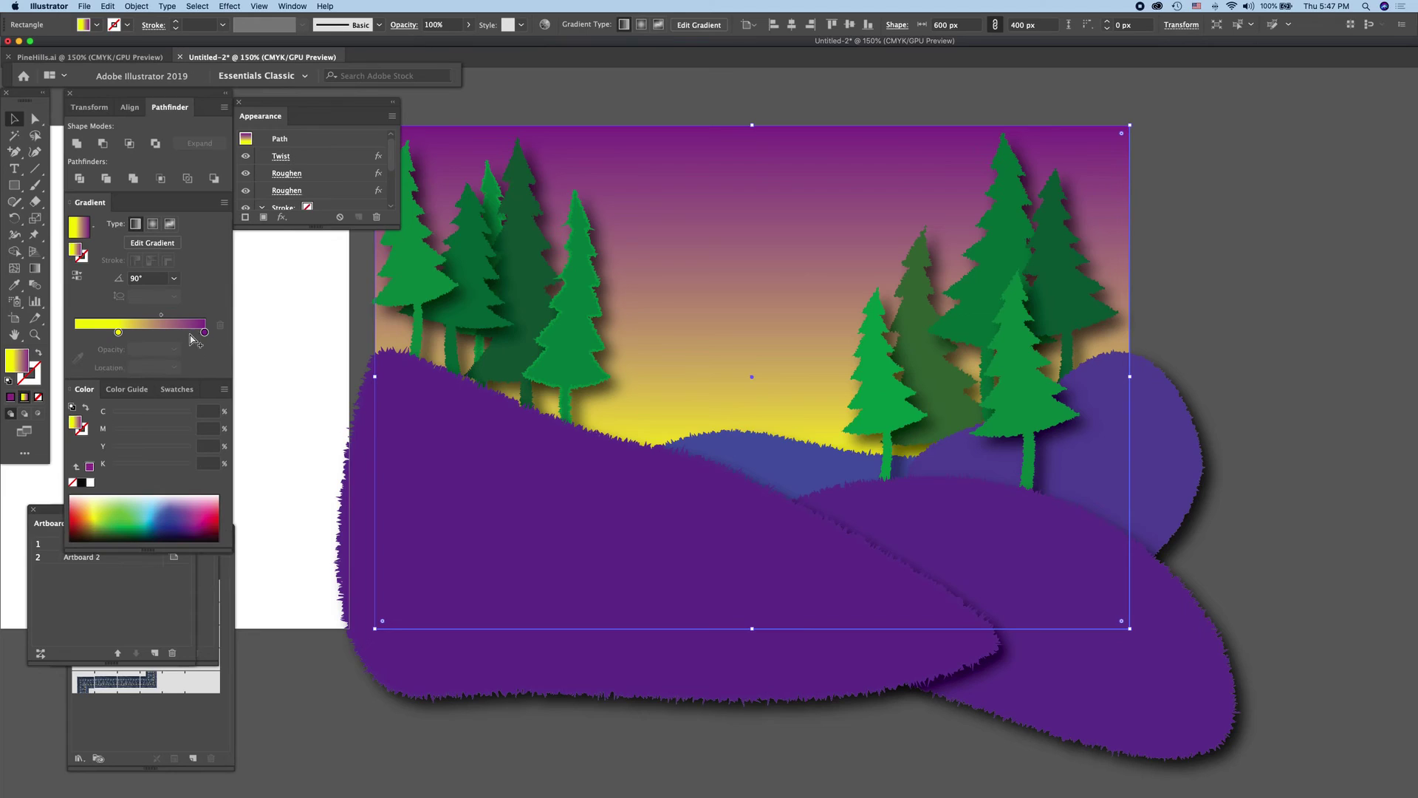
Step: Shift the top stop toward magenta and change the yellow stop to pale cream (C 3.53, Y 20.78)
drag(204, 333, 234, 336)
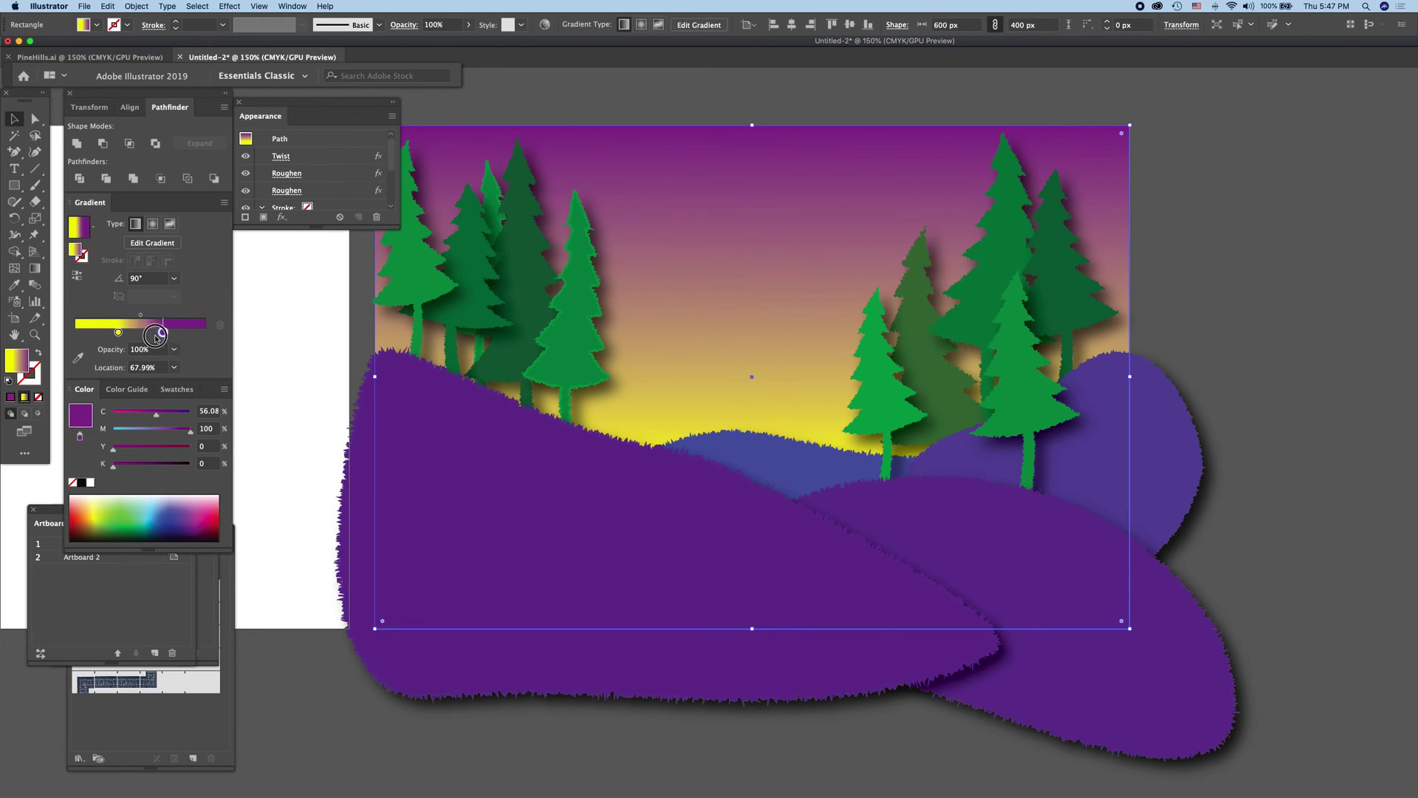
click(158, 417)
drag(153, 418, 143, 419)
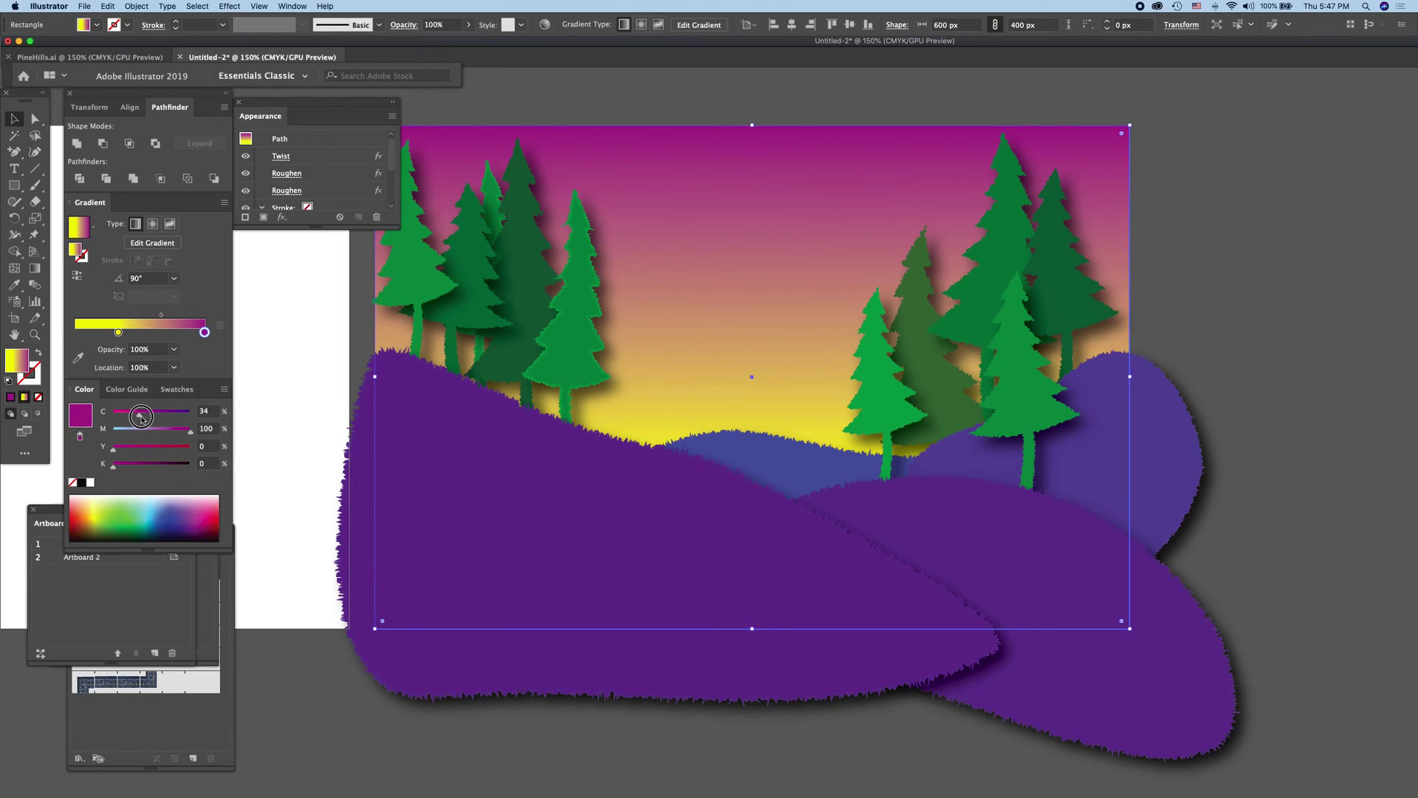
click(118, 333)
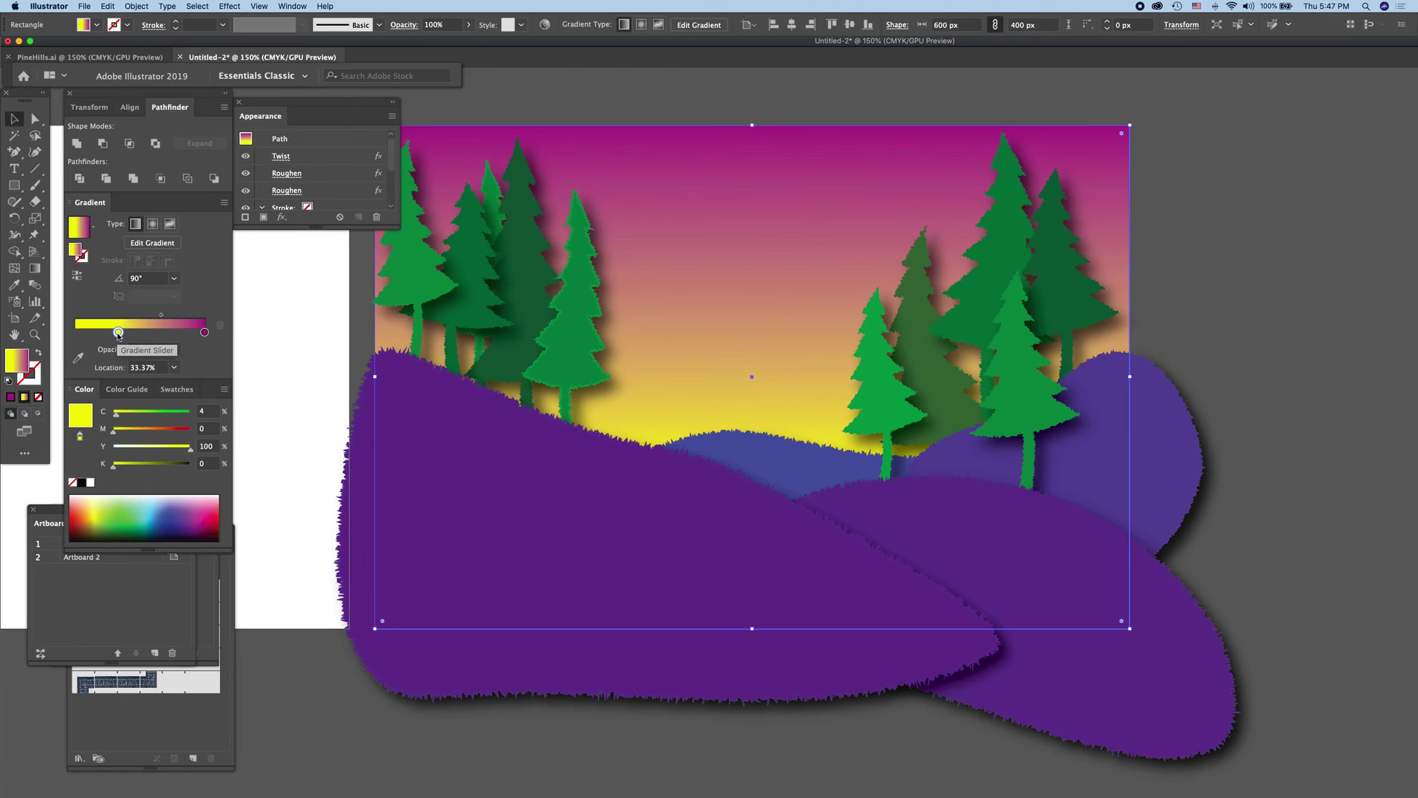
click(103, 496)
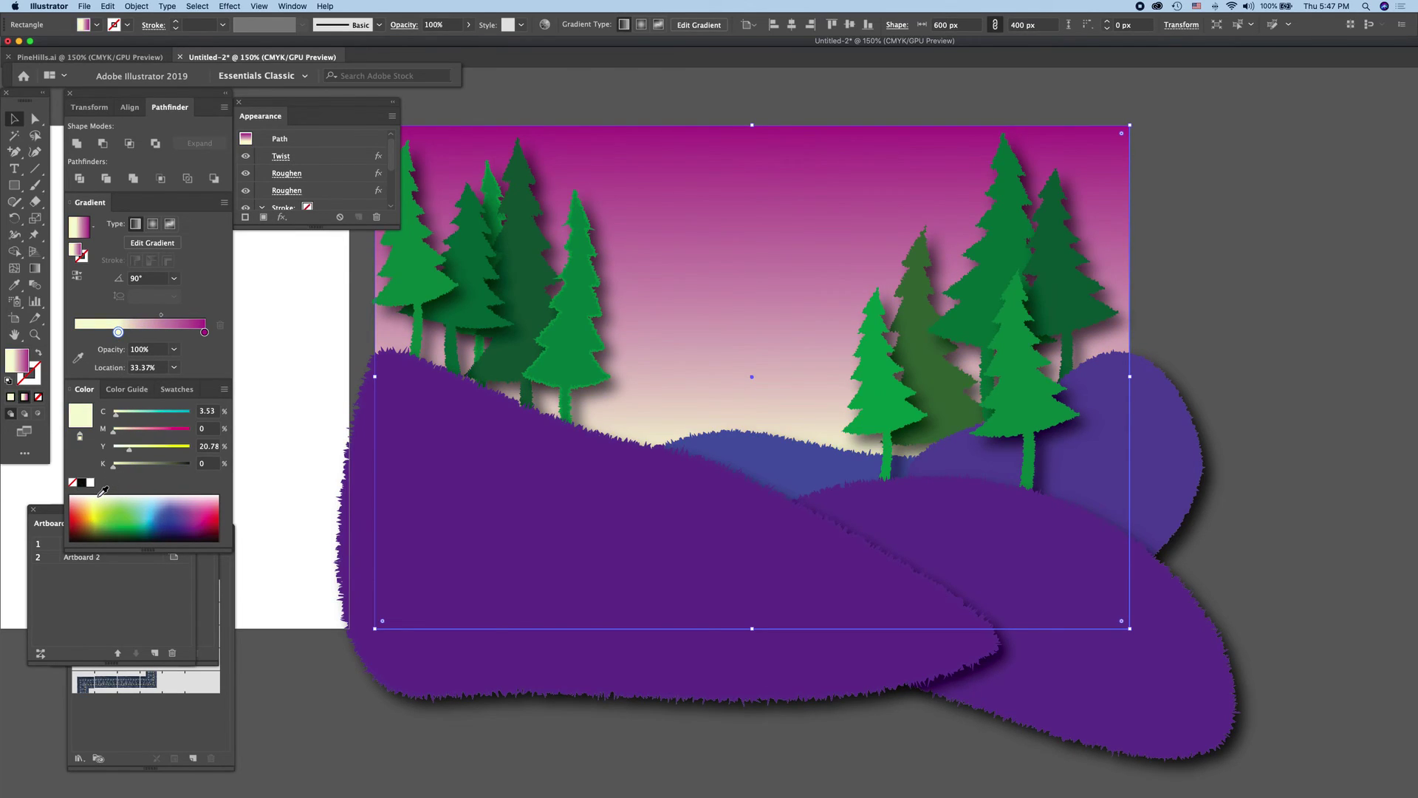
click(204, 333)
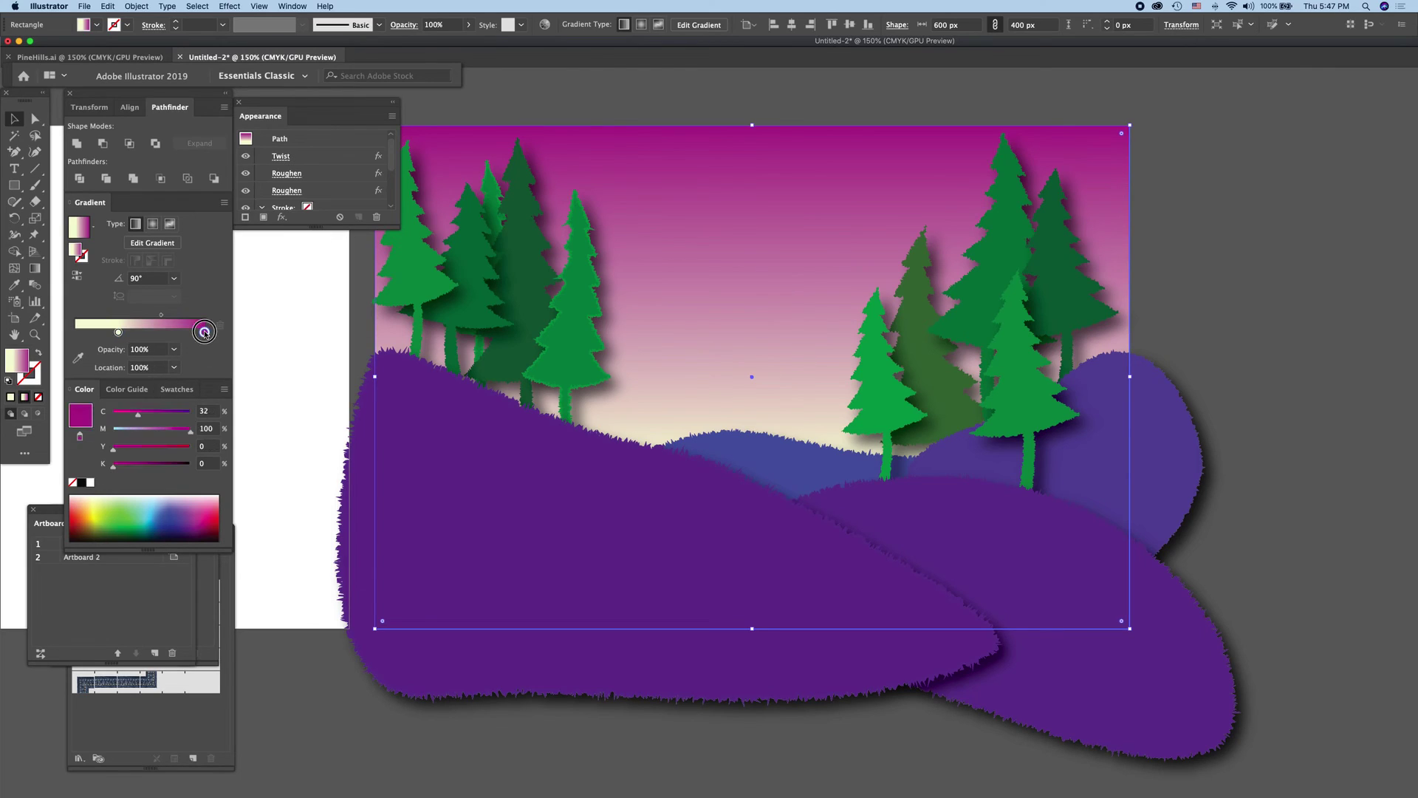
drag(181, 431, 196, 435)
Step: Turn the top stop light blue, place the cream stop at 30.08%, and deselect the sky
click(159, 507)
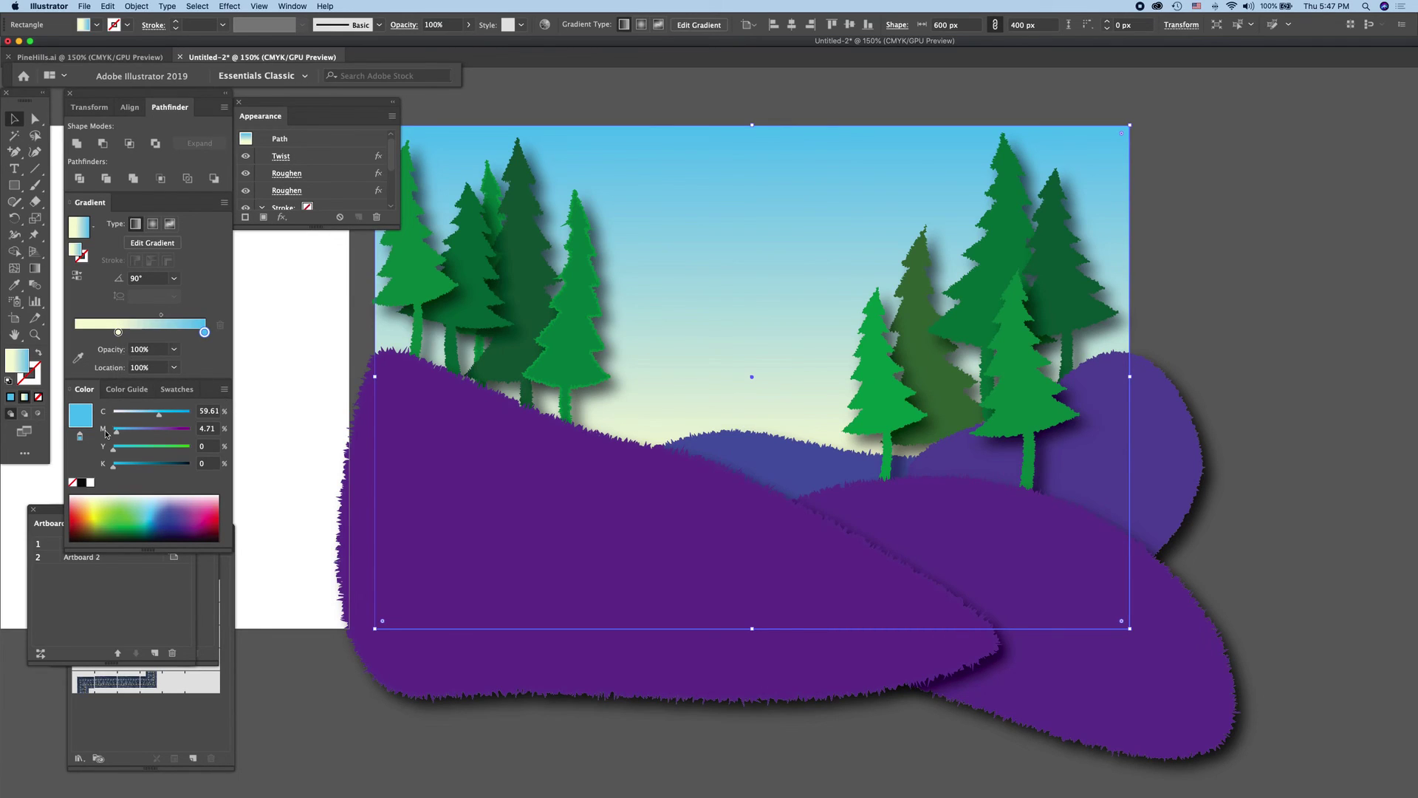
mouse_move(118, 333)
mouse_down()
mouse_move(102, 333)
mouse_move(118, 333)
mouse_up()
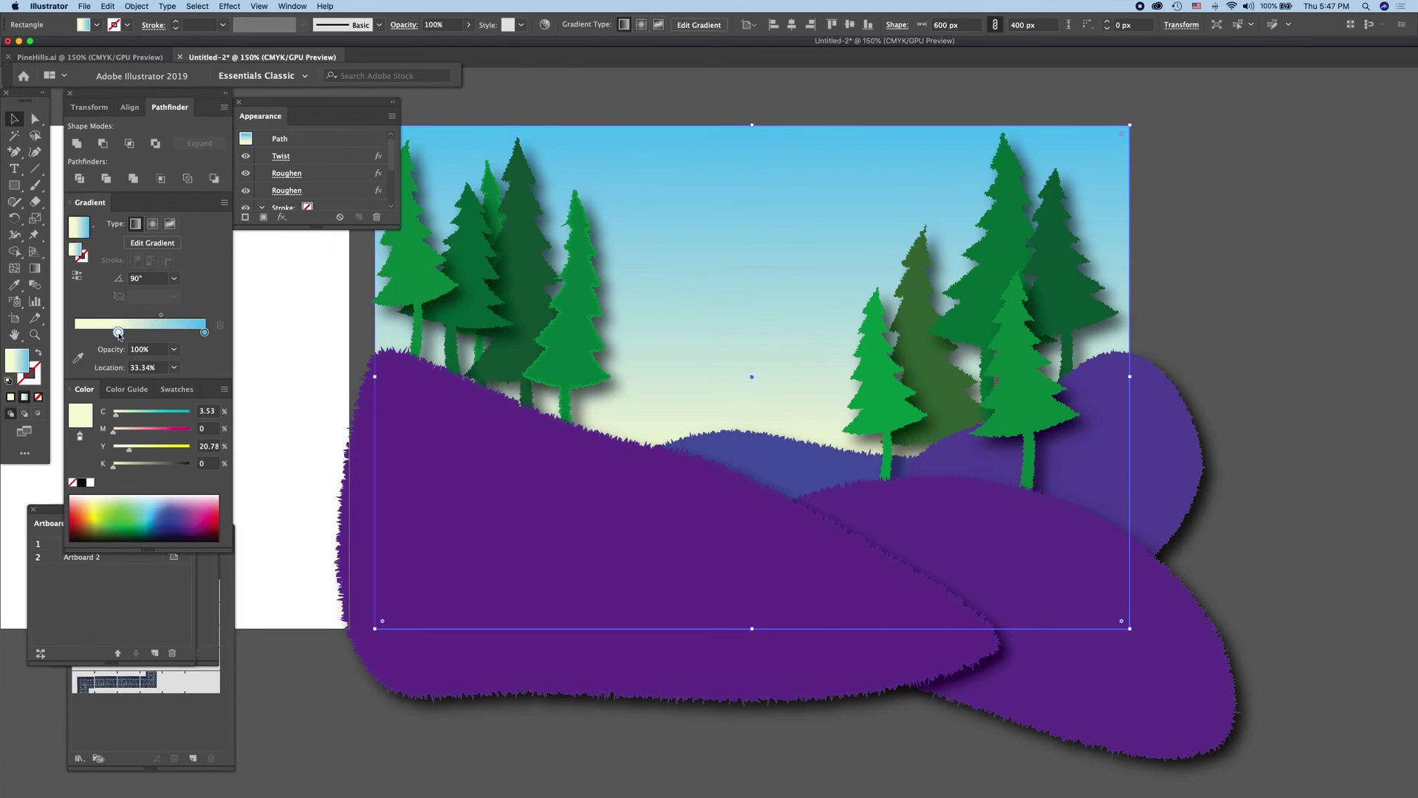
drag(119, 334, 115, 334)
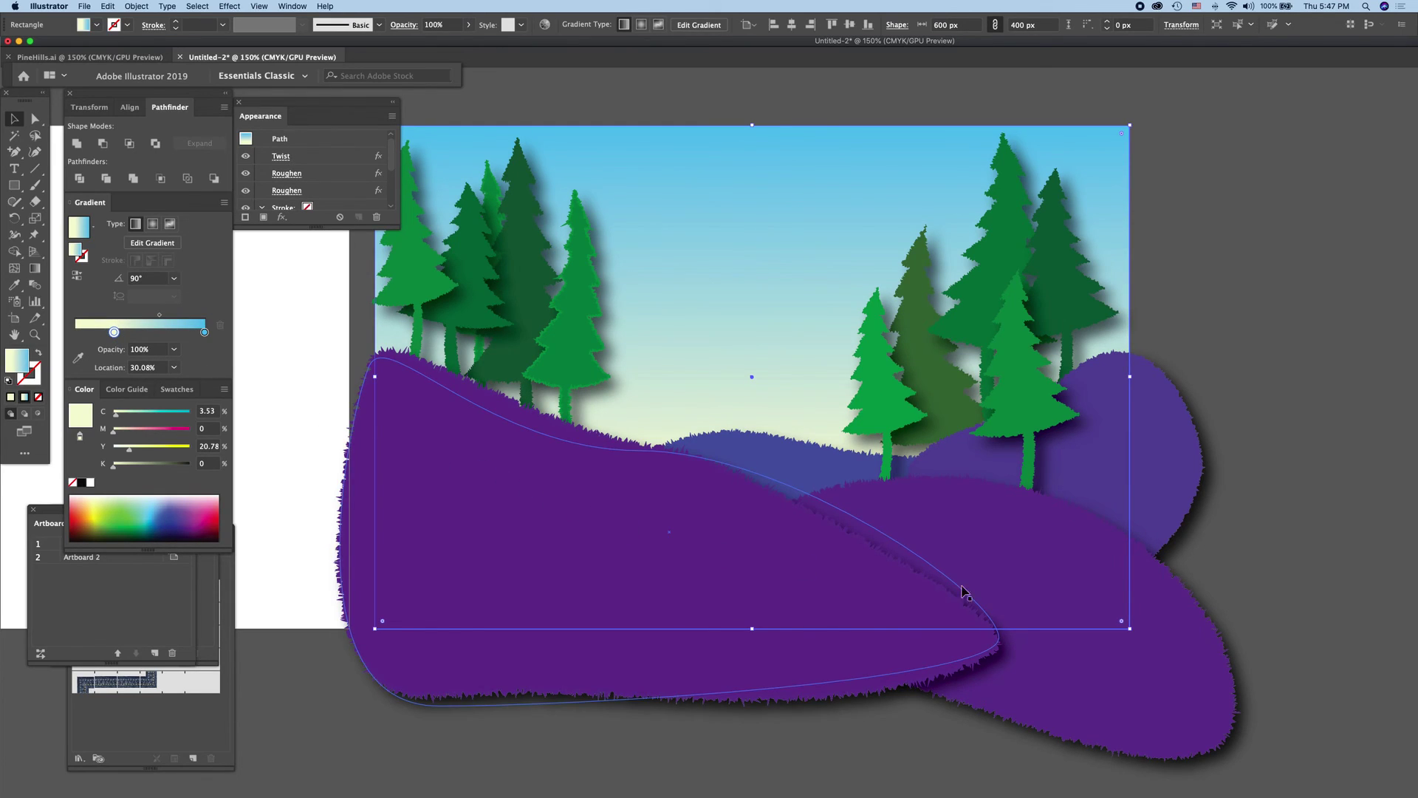
click(1409, 504)
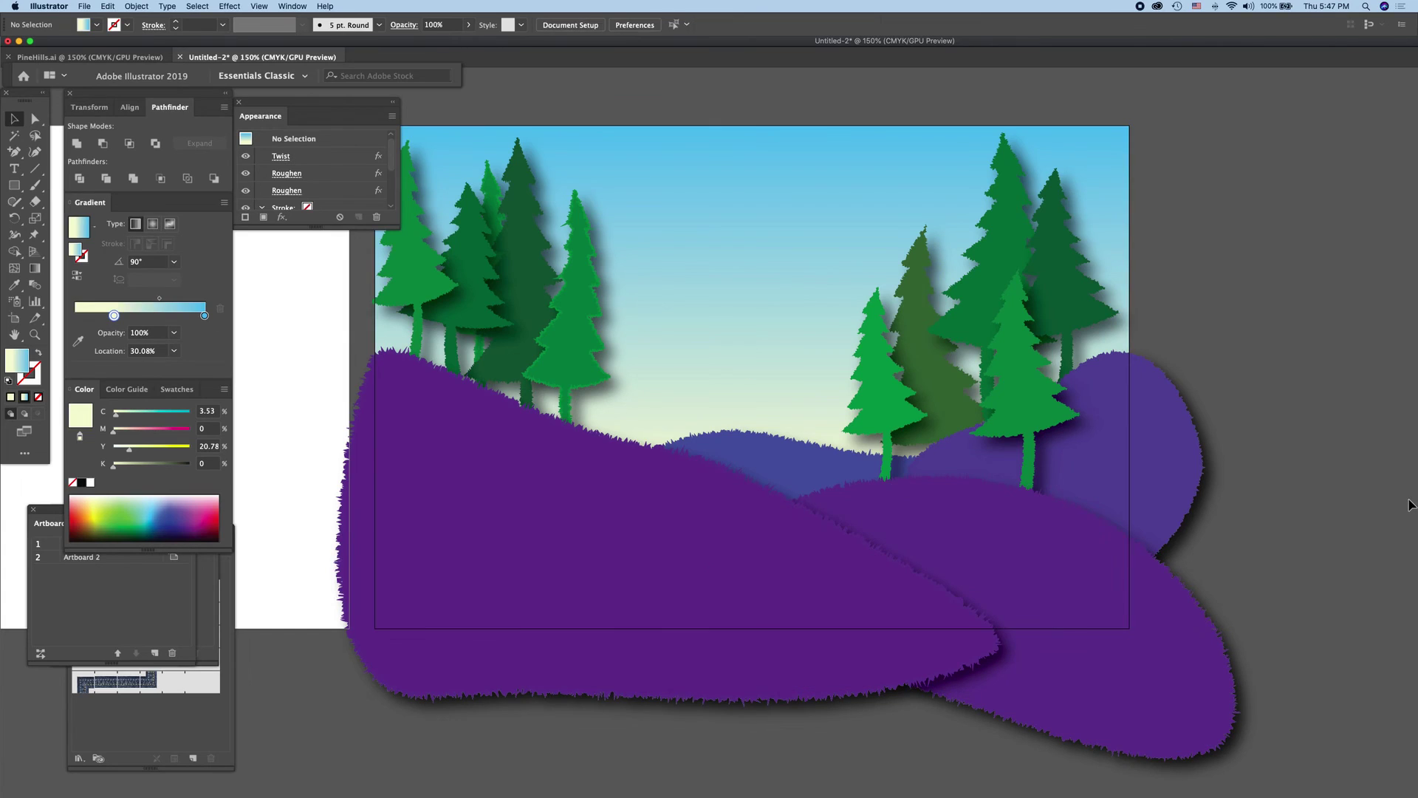
Step: Move the Appearance panel aside and browse the Effect menu
click(345, 101)
drag(346, 101, 287, 92)
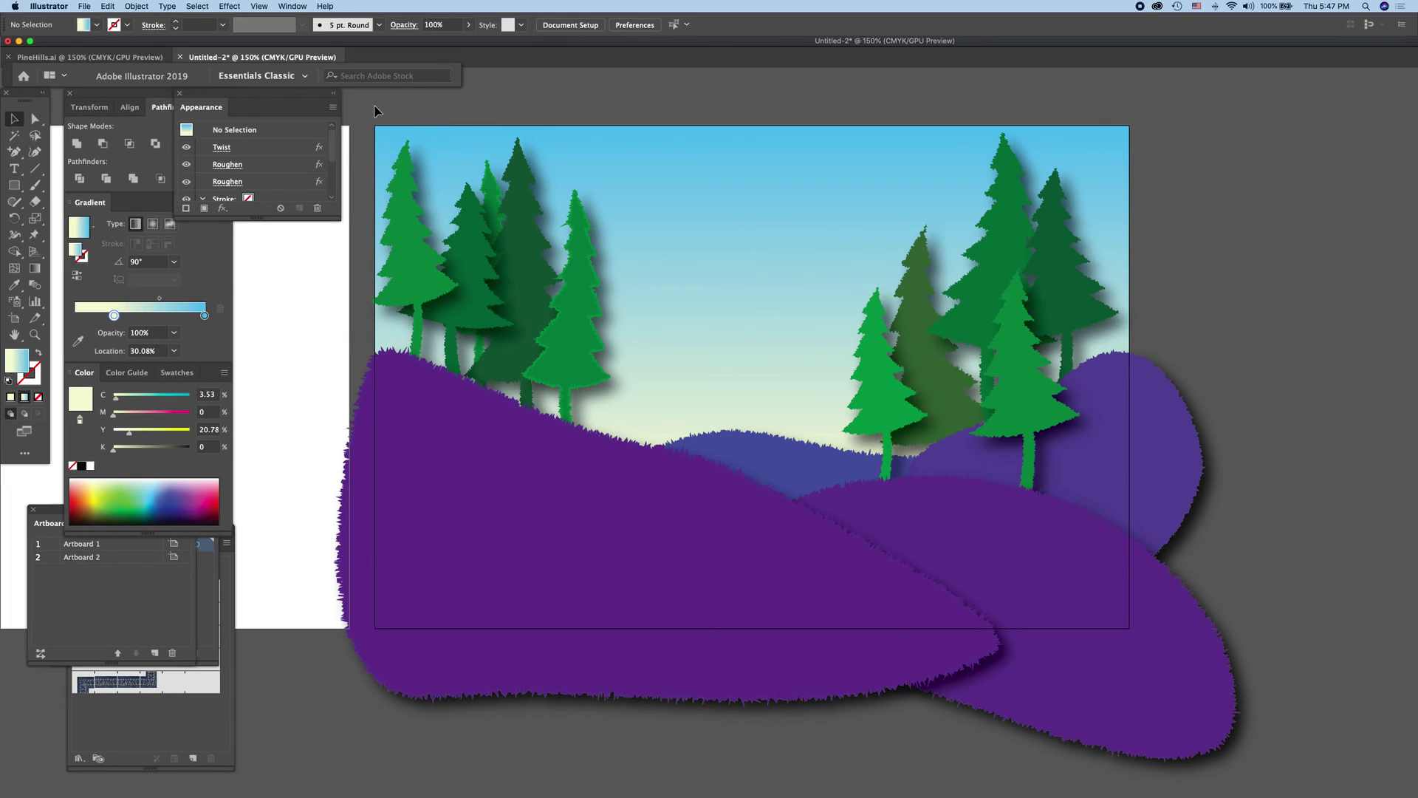
click(230, 7)
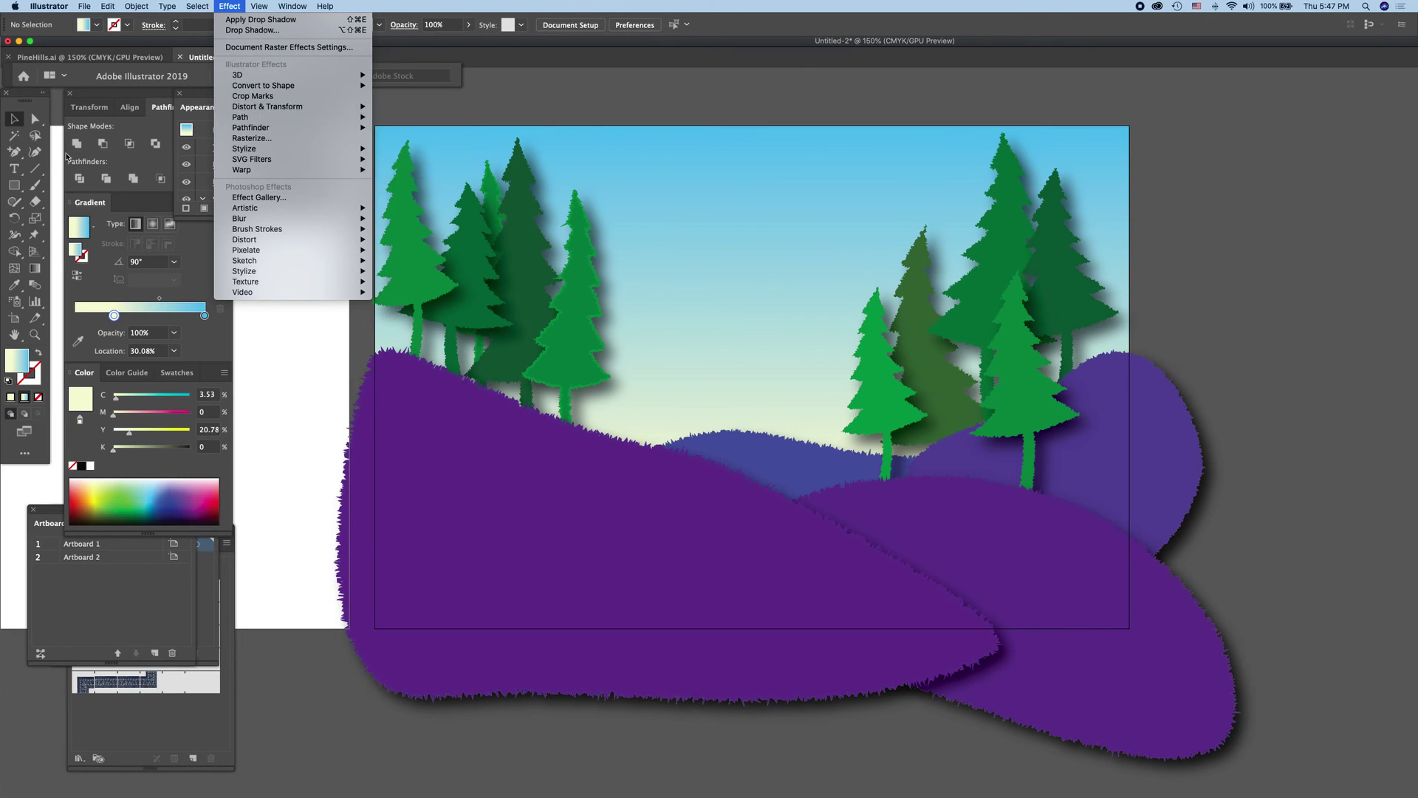
Step: Create a 600 × 400 px rectangle with the Rectangle tool's dimension dialog
click(16, 184)
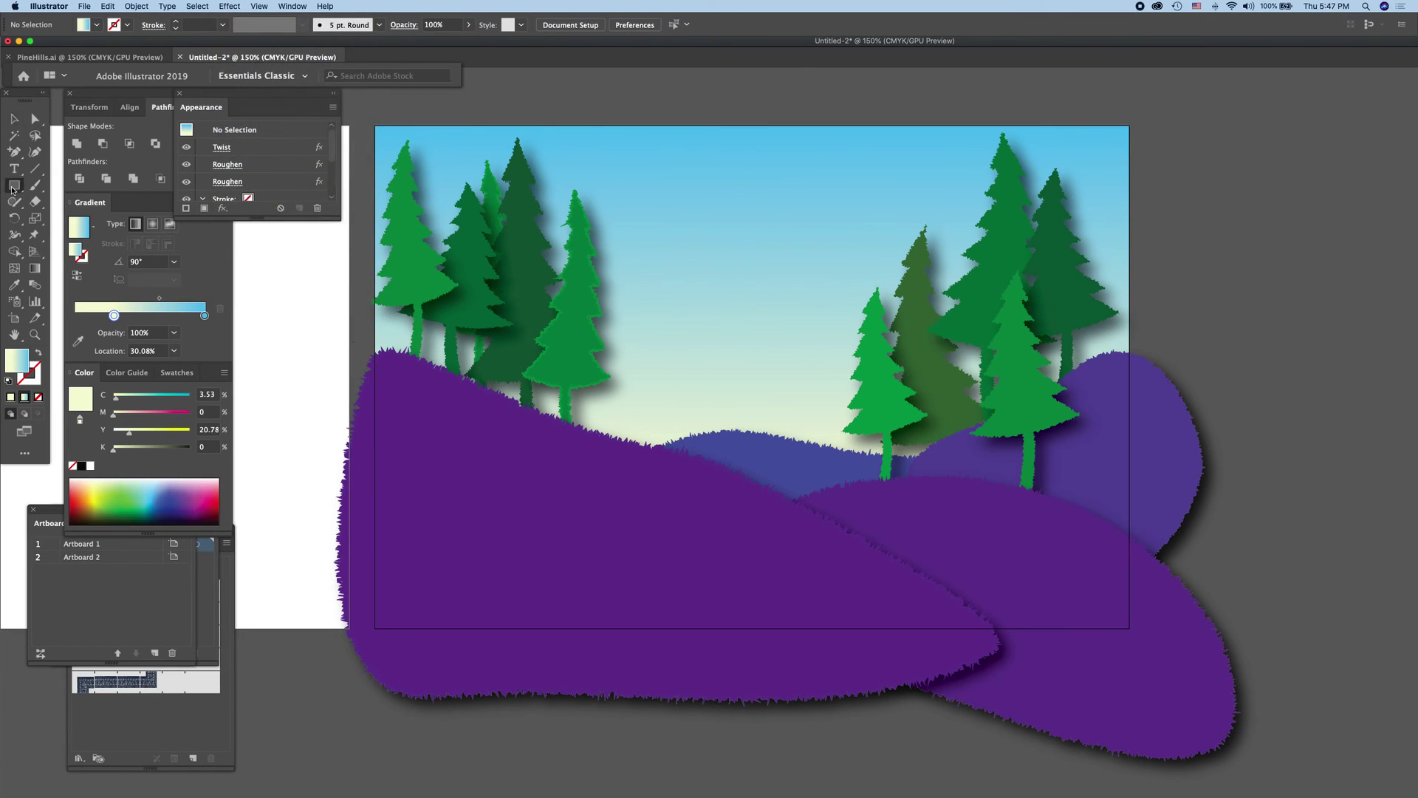
click(665, 256)
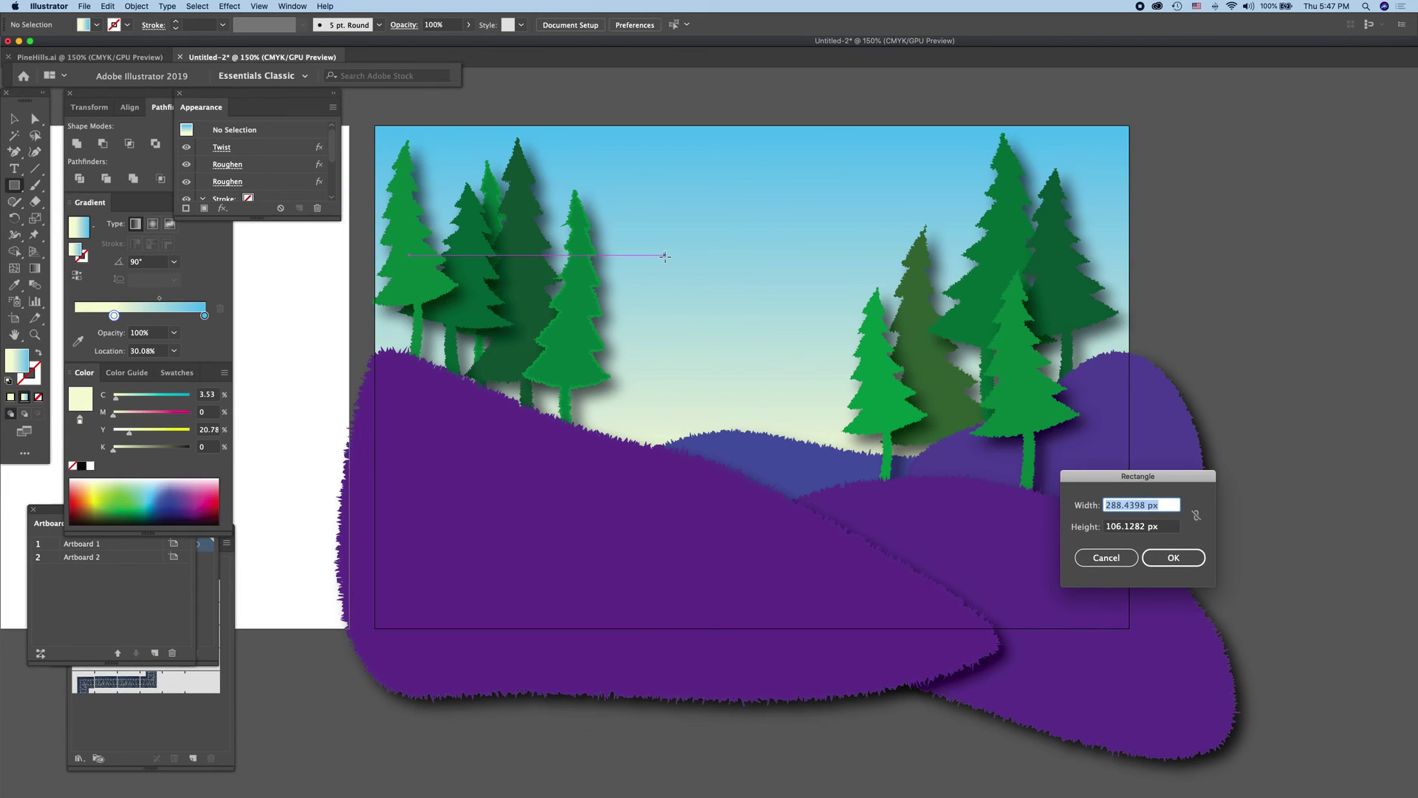
text(6)
text(00)
key(Tab)
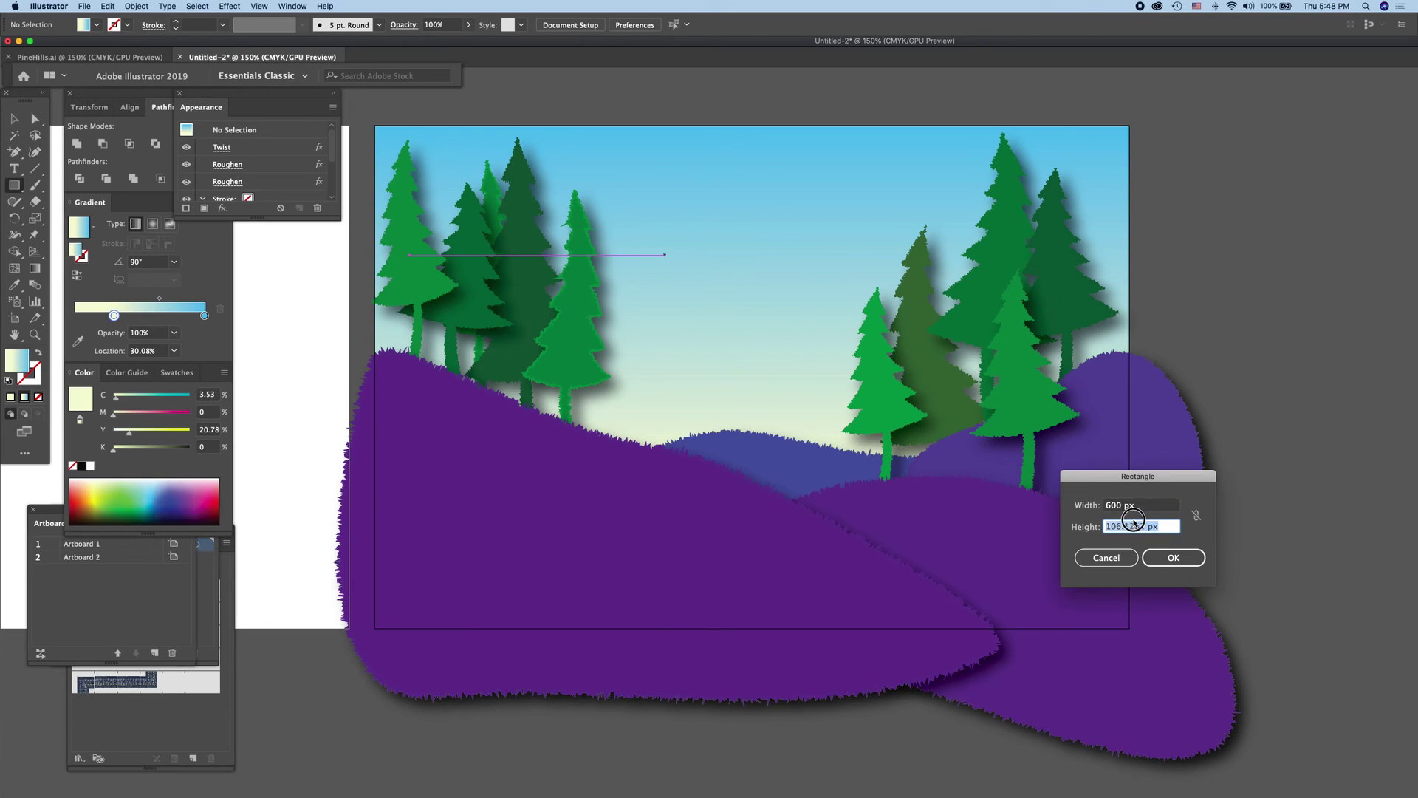
text(4)
text(00)
click(1173, 558)
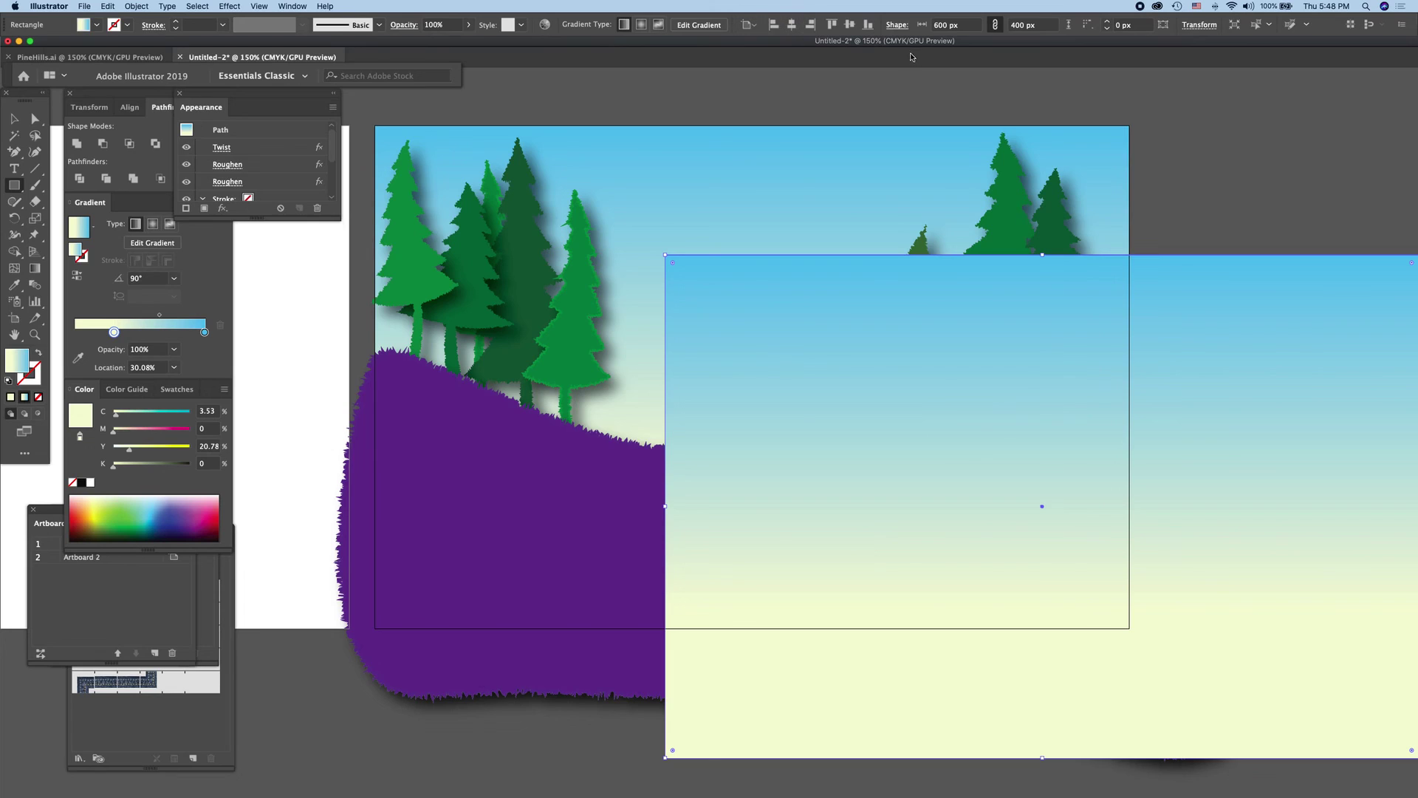
Step: Align the sky rectangle top and centre to the artboard, undo a stray resize, and select all artwork
click(832, 24)
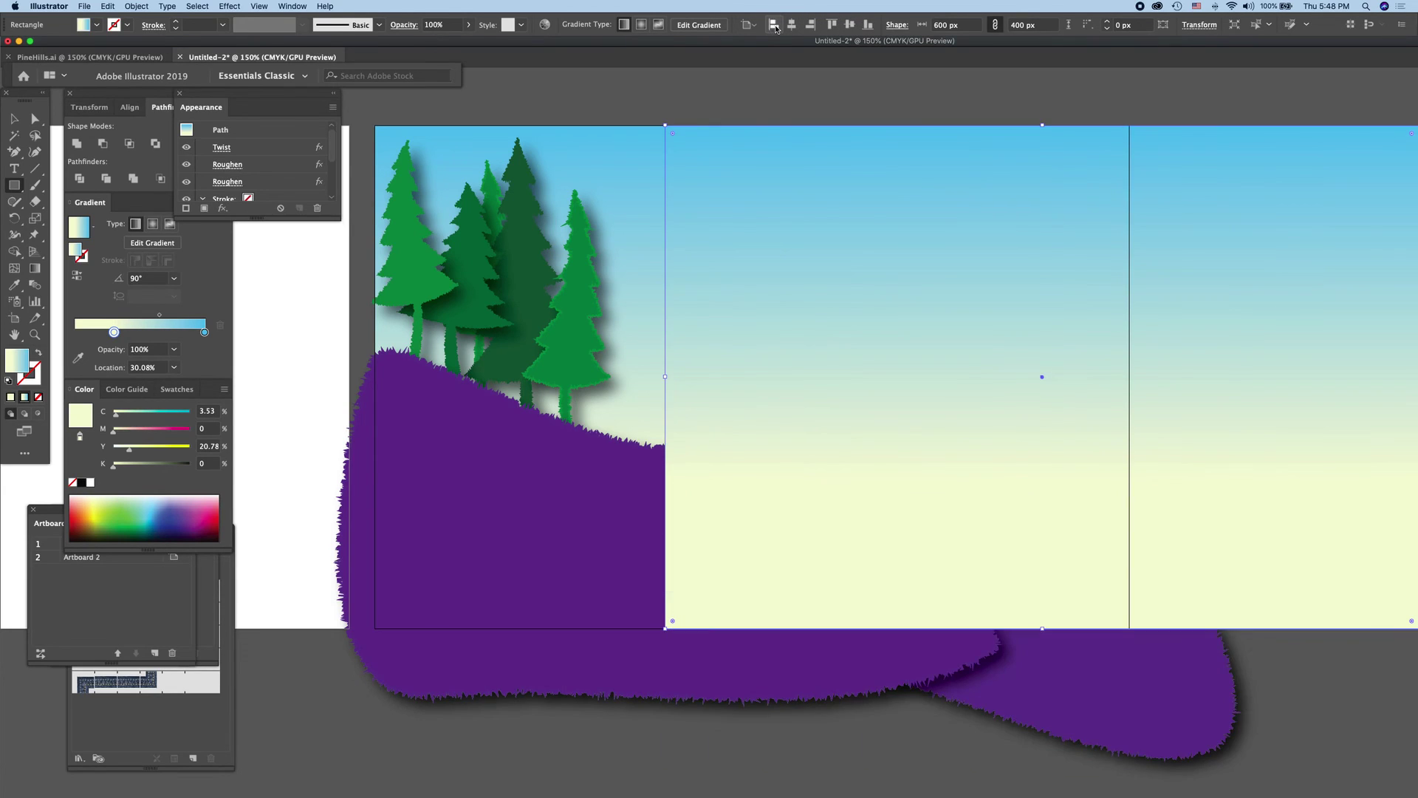
click(791, 25)
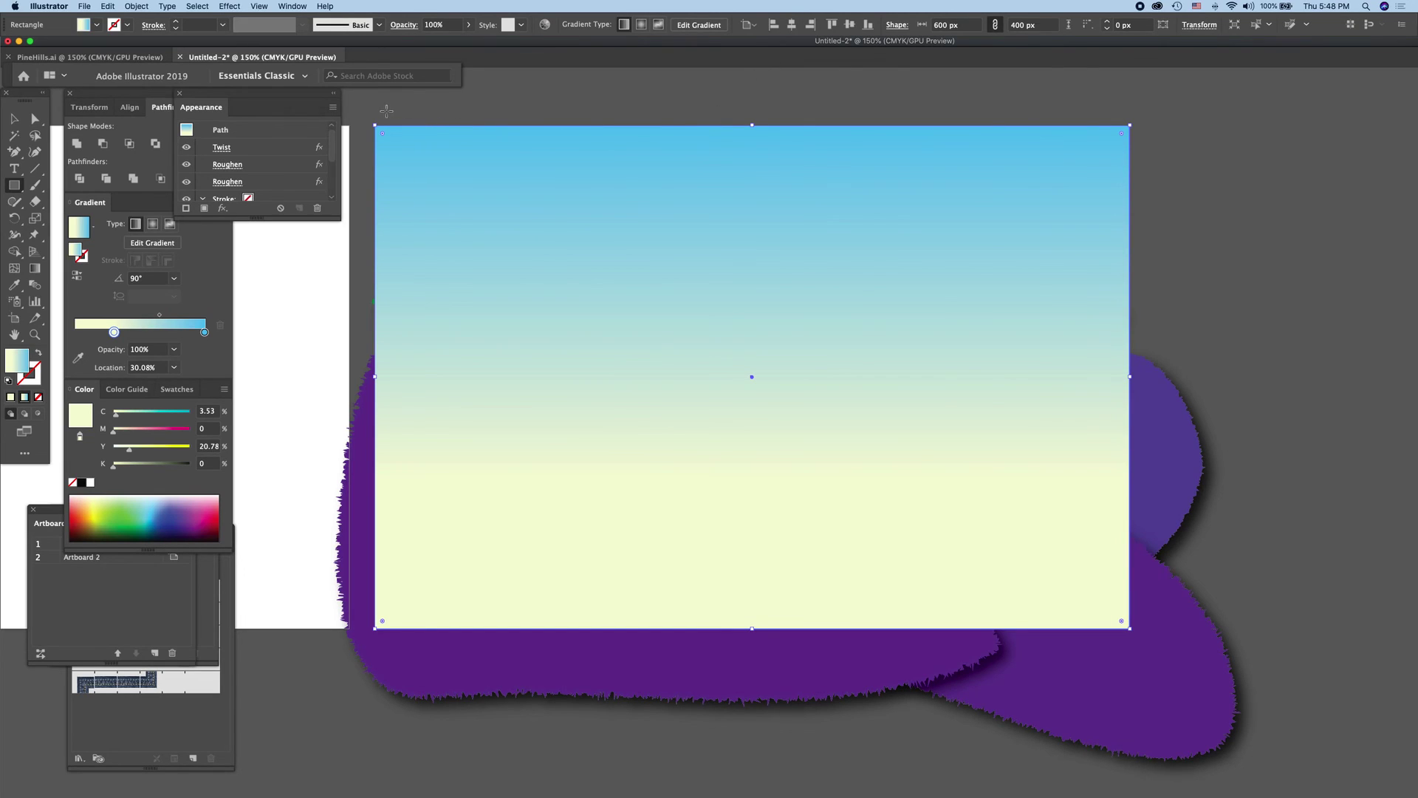
drag(372, 111, 1154, 691)
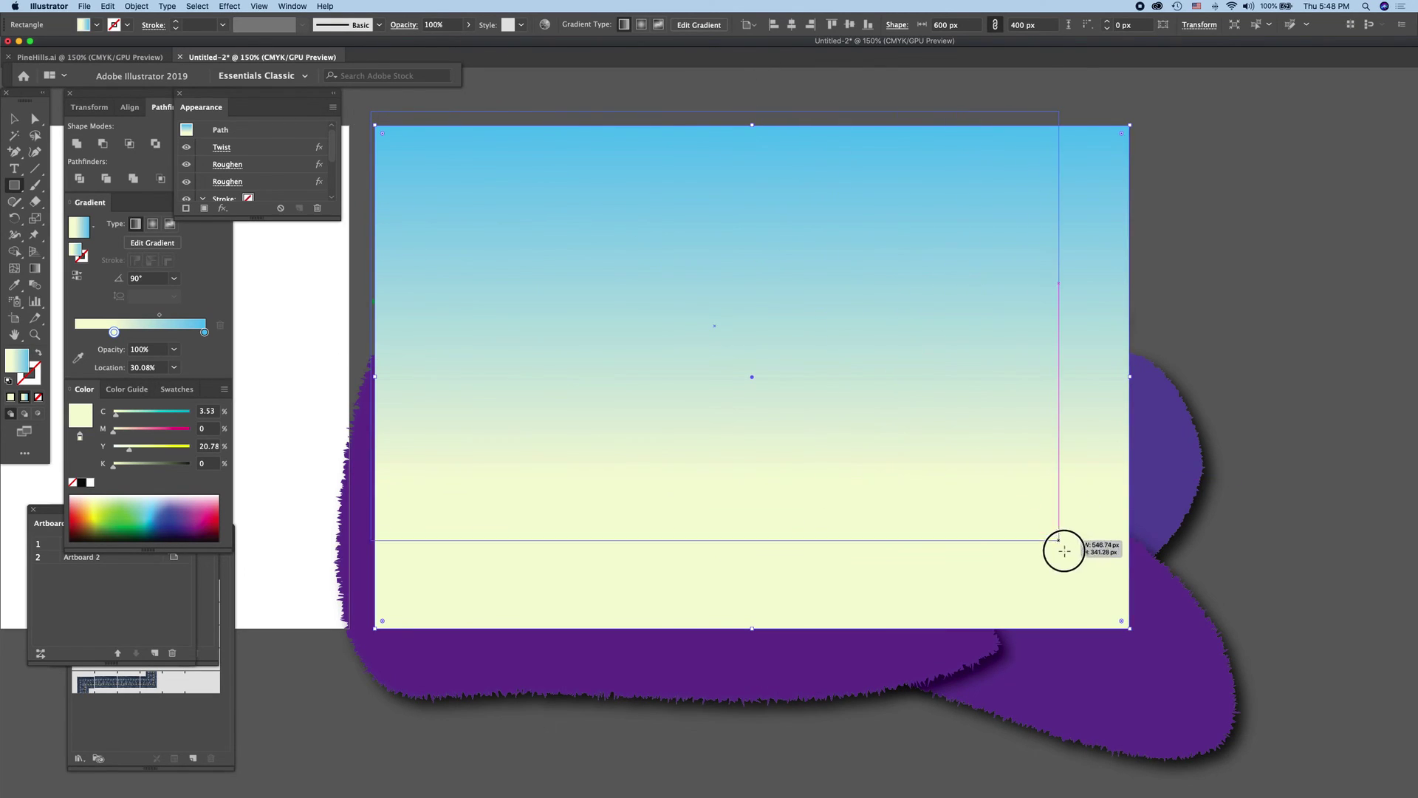
drag(1155, 691, 1195, 740)
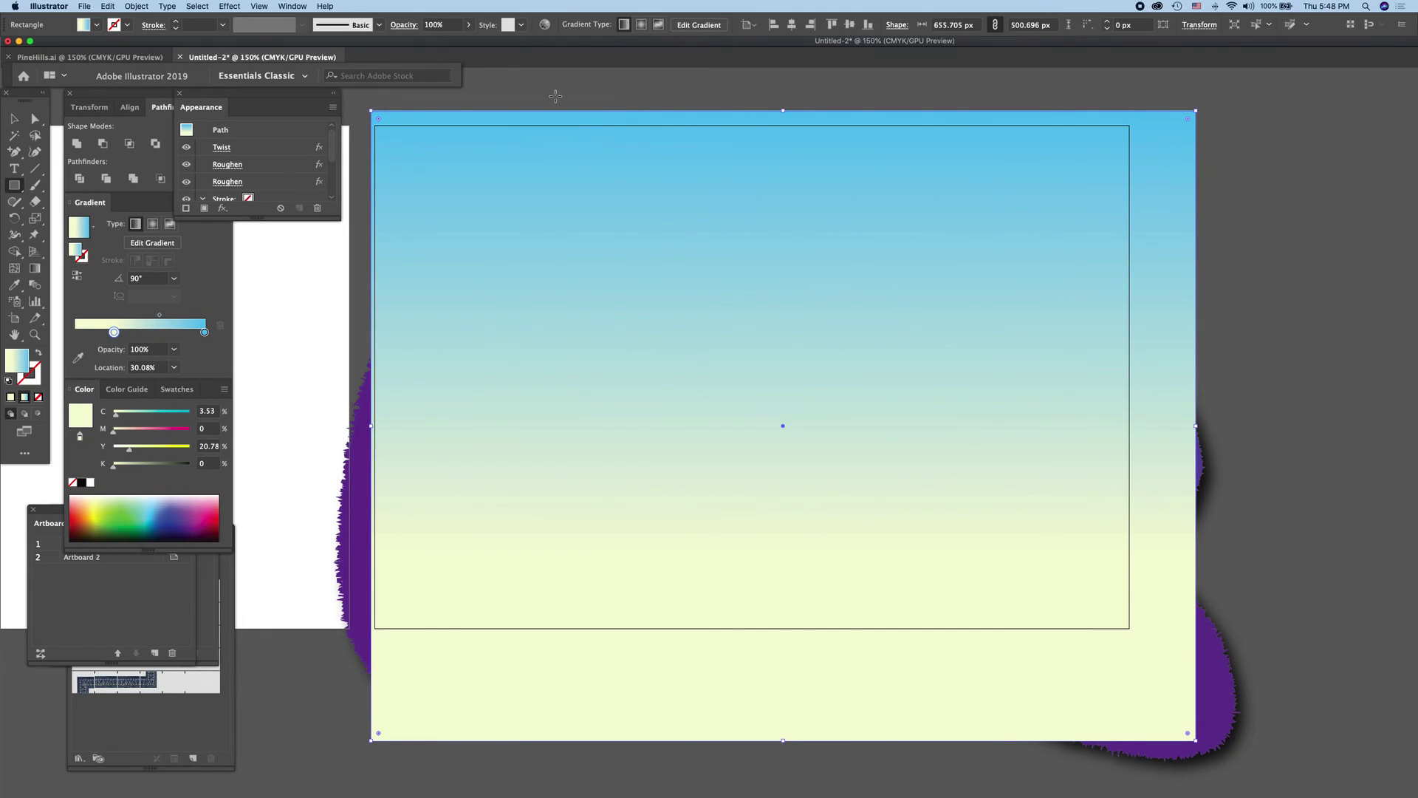
key(ctrl+z)
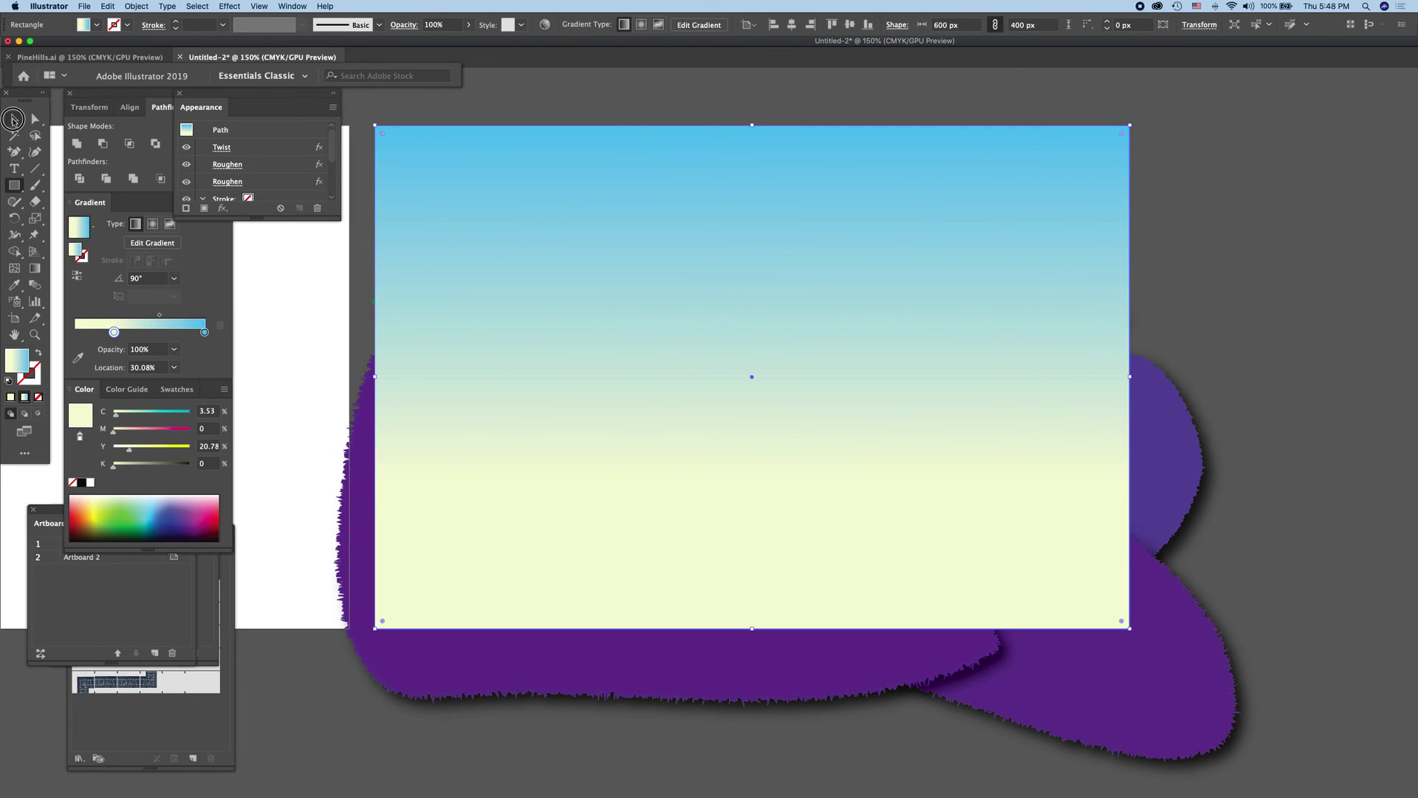
click(13, 118)
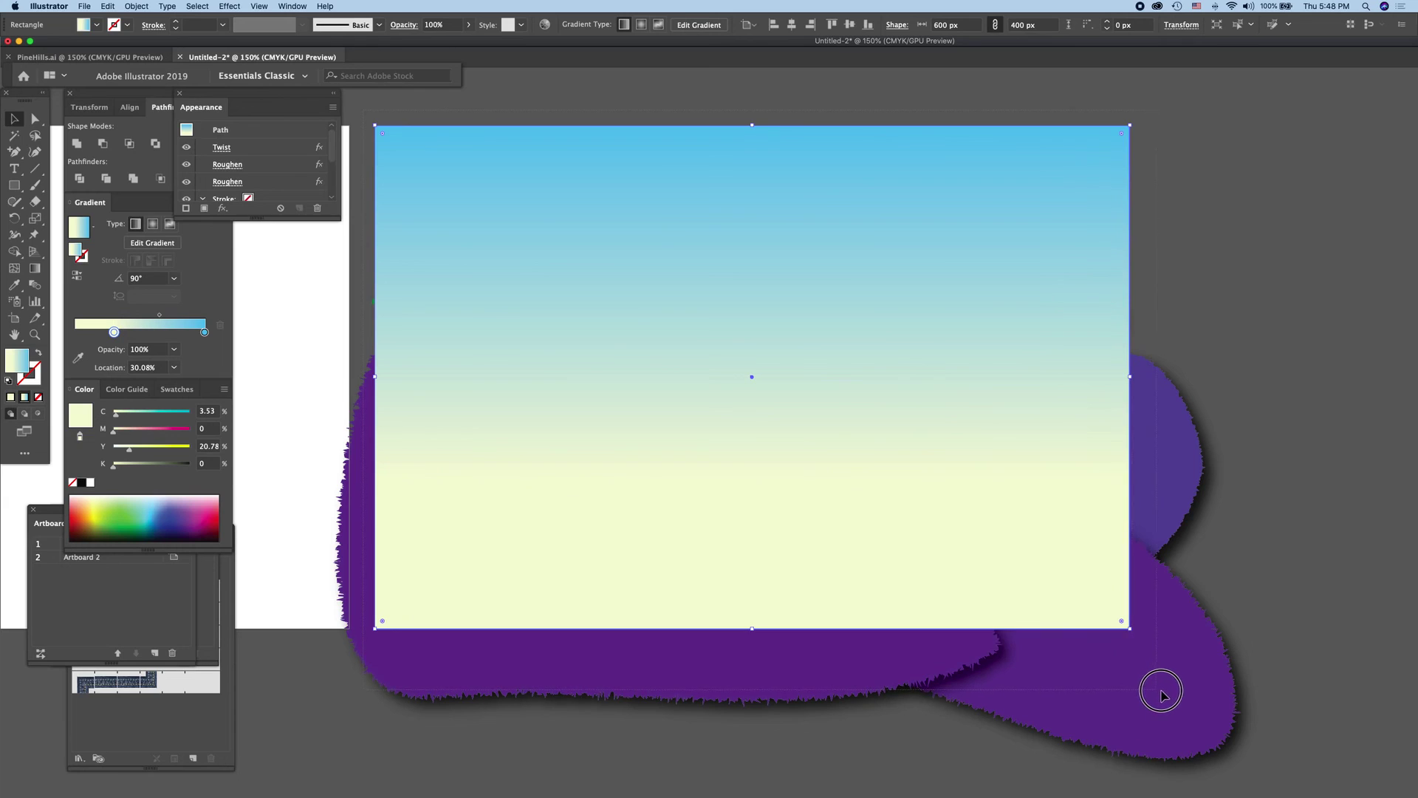
key(ctrl+a)
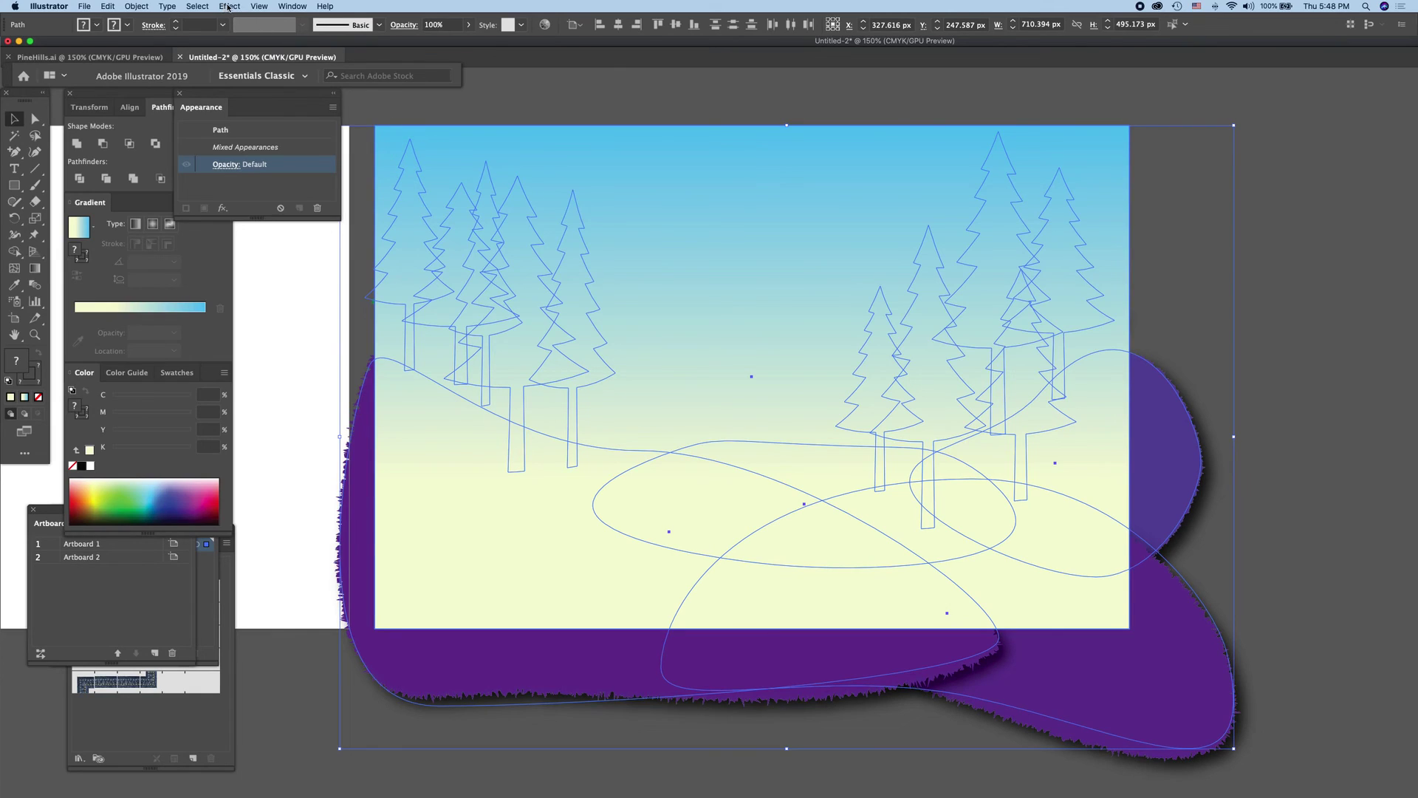
Step: Make a clipping mask from all selected artwork using the top rectangle via Object > Clipping Mask > Make
click(136, 7)
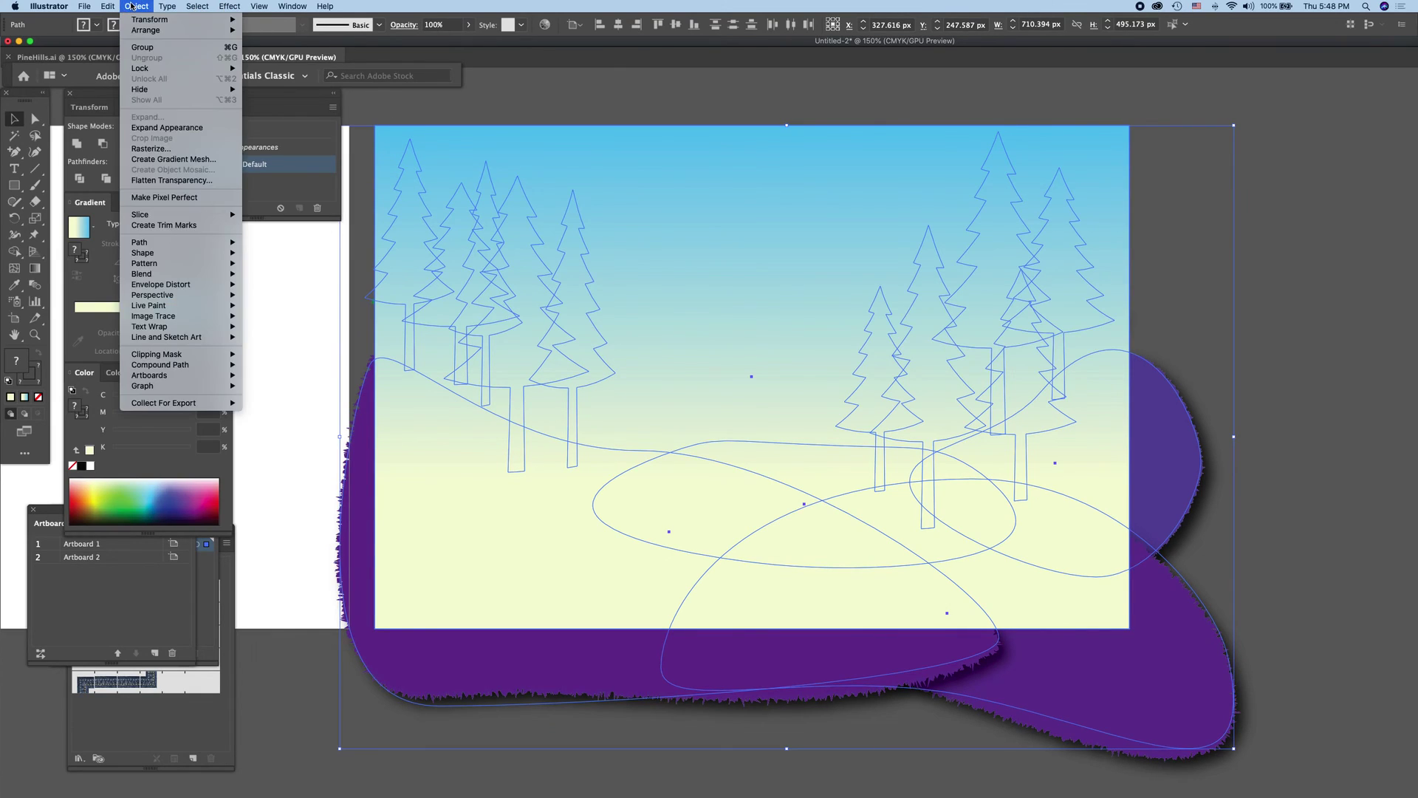
mouse_move(157, 353)
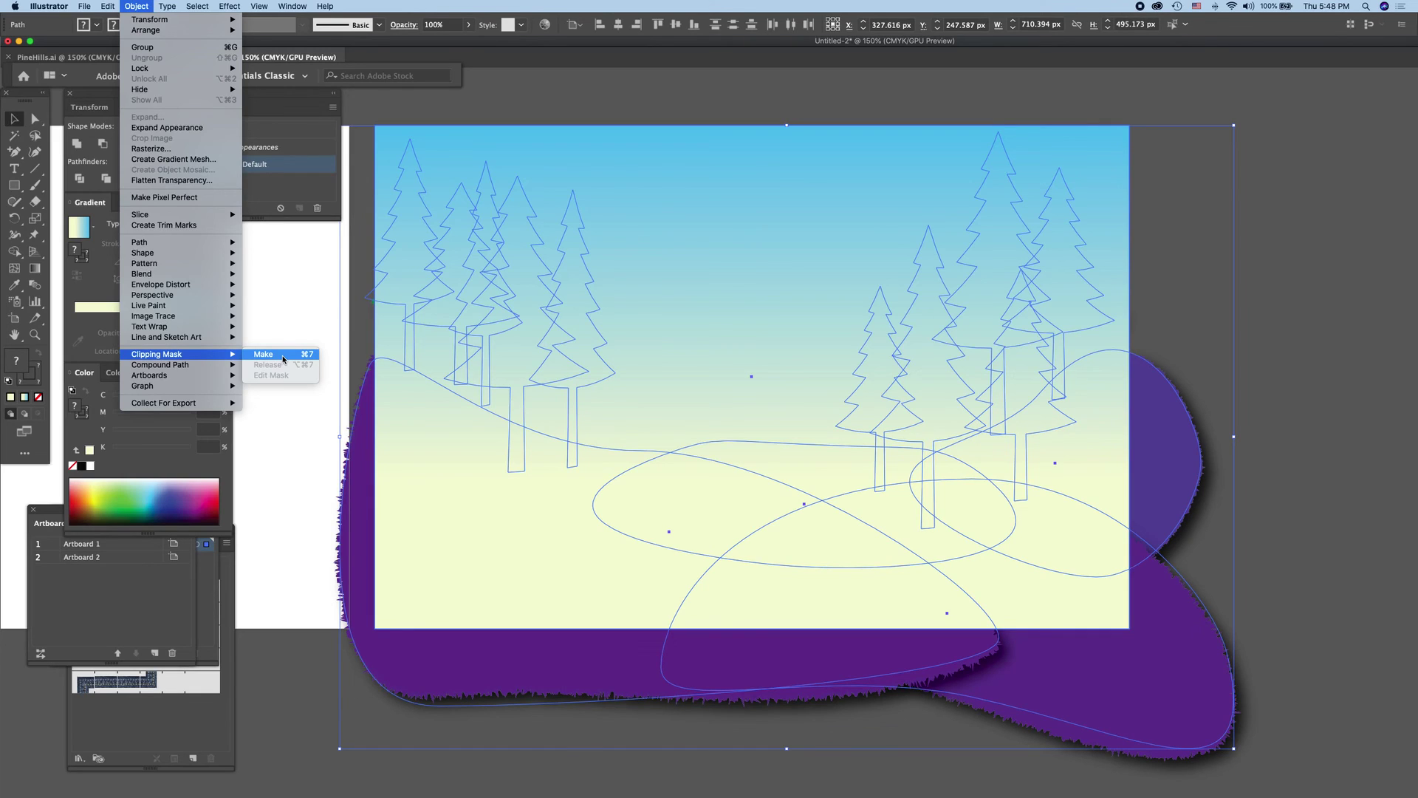
click(283, 359)
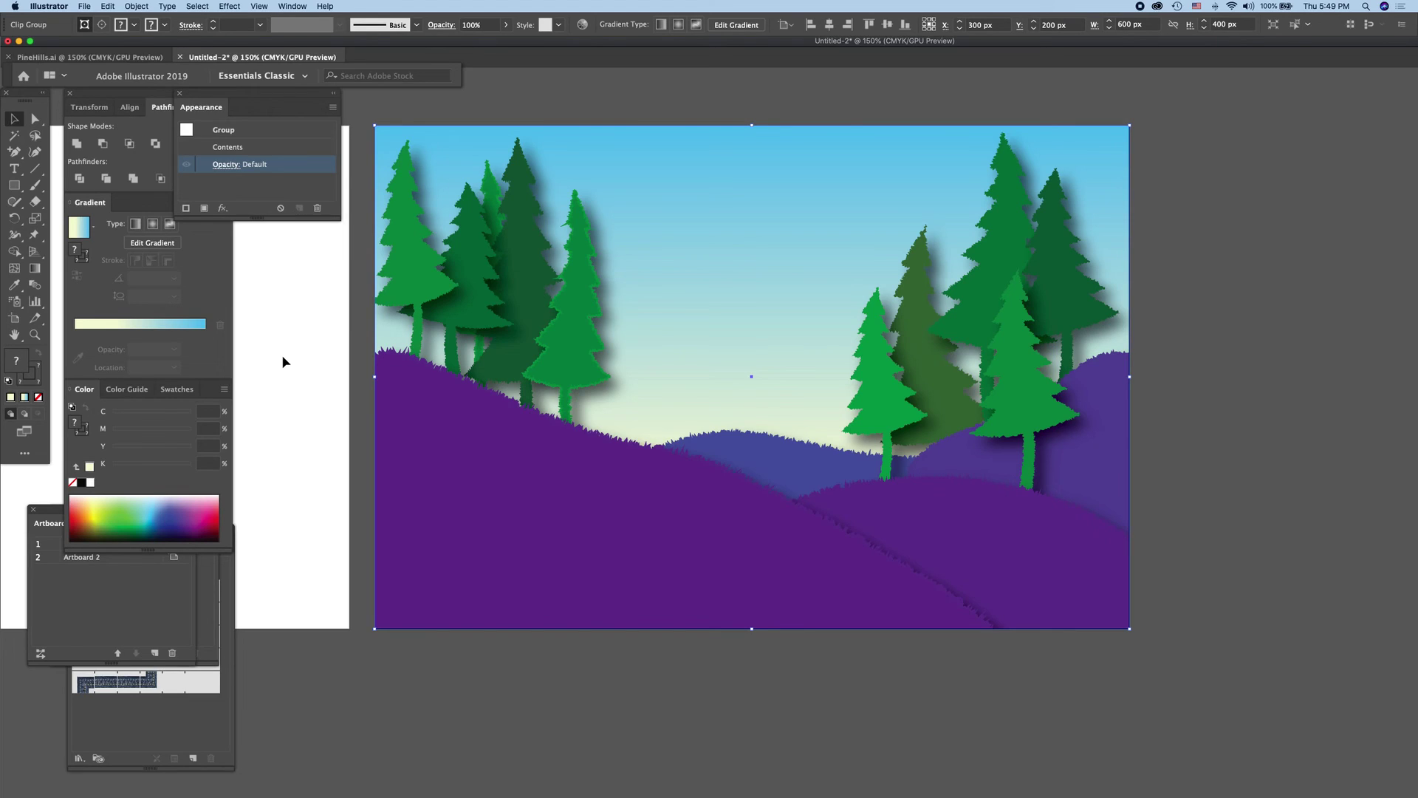
Step: Delete Artboard 1 from the Artboards panel, leaving only Artboard 2
scroll(288, 360, up, 1)
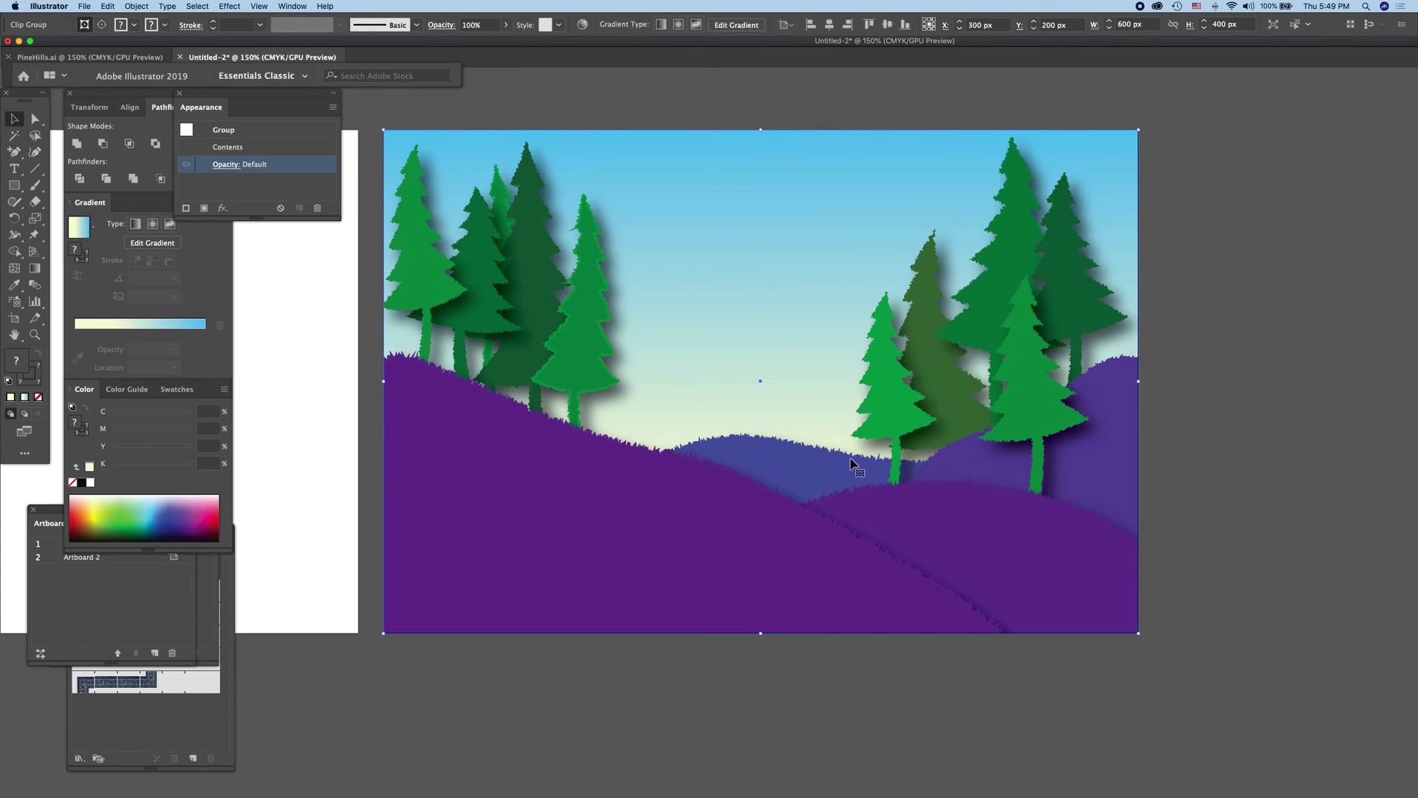
click(276, 410)
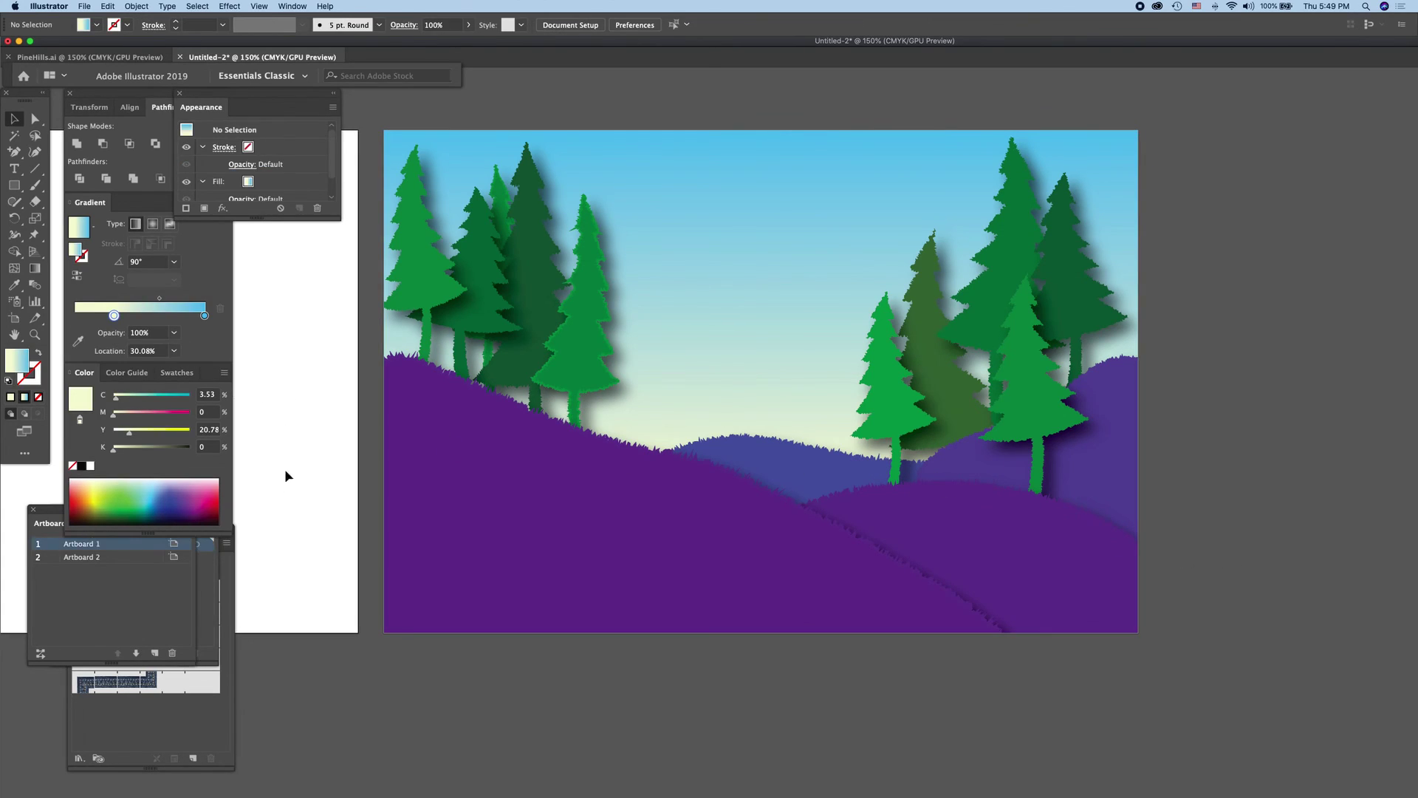
click(173, 653)
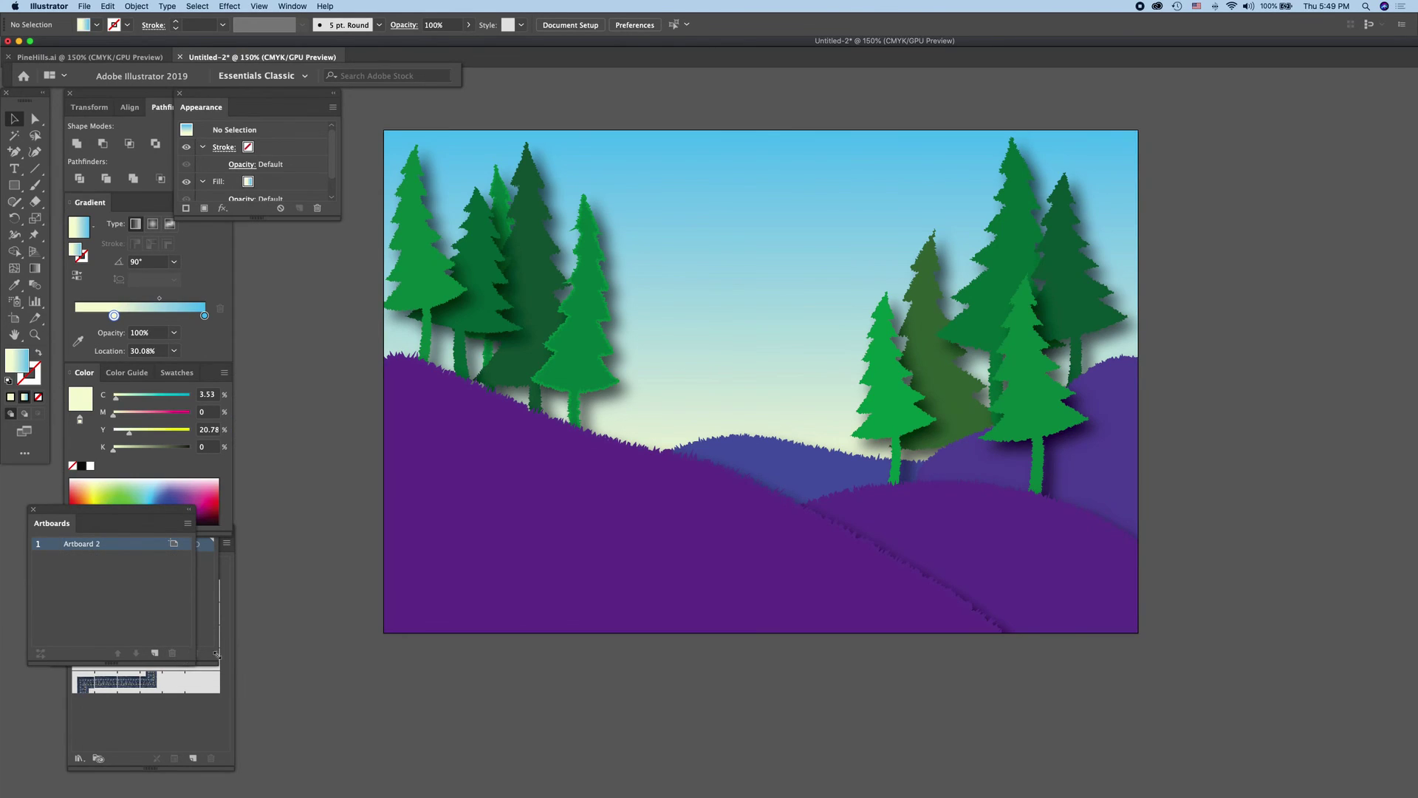